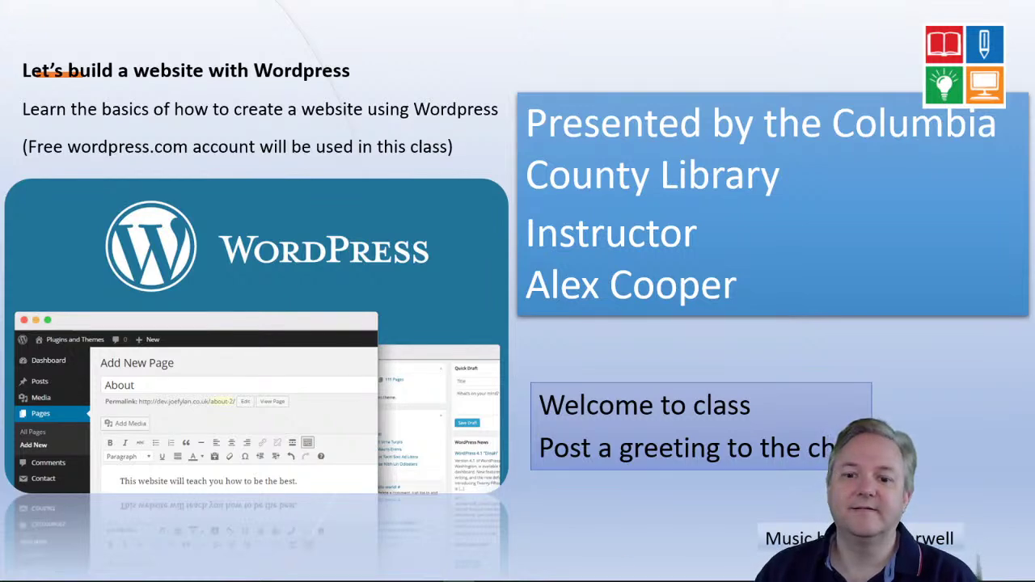
Step: Advance the slideshow from the title slide to the 'Welcome to class!' slide
left_click(476, 214)
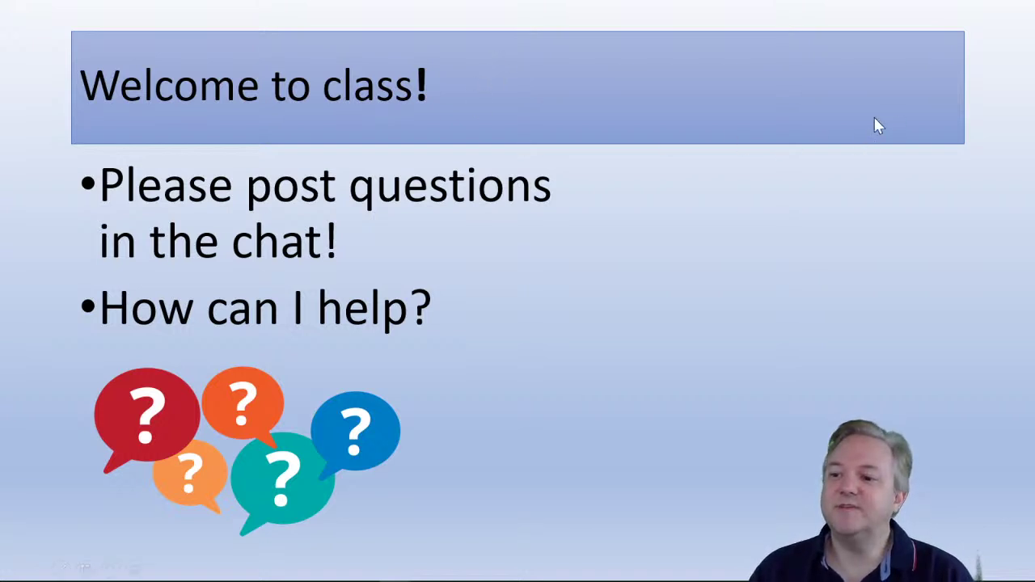
Step: Advance past the Tuesday Raspberry Pi slide to the Wednesday Google Suite 101 and Email 101 slide
left_click(255, 357)
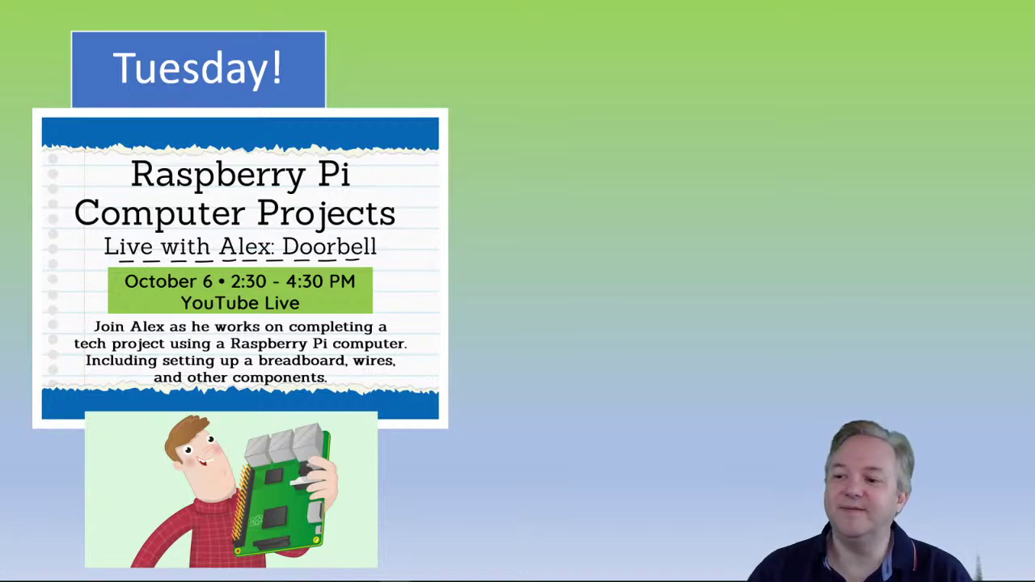
left_click(323, 276)
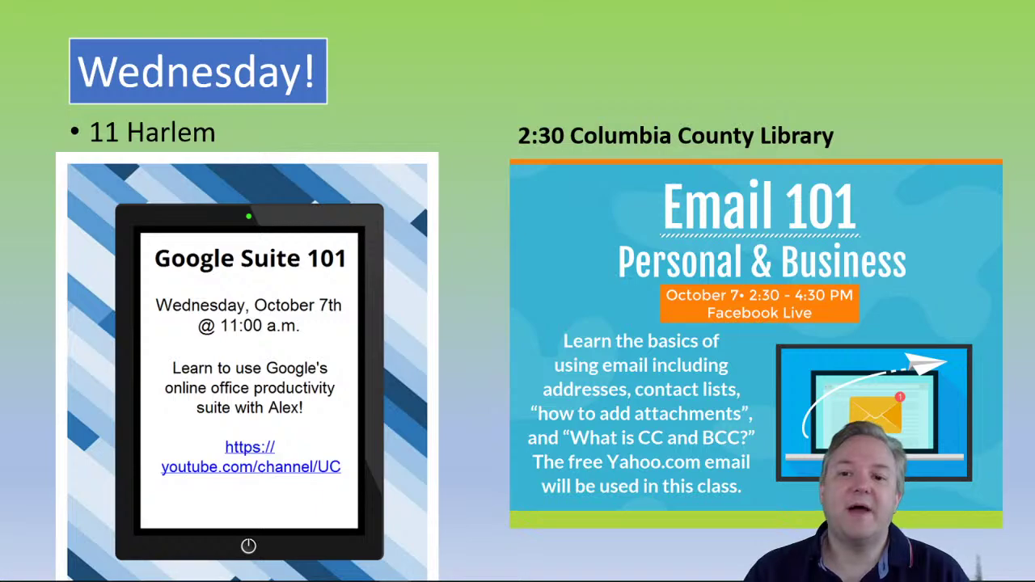
Step: Move past the October Online Classes, How to use Libby and curbside pickup slides to the Wordpress intro
left_click(451, 308)
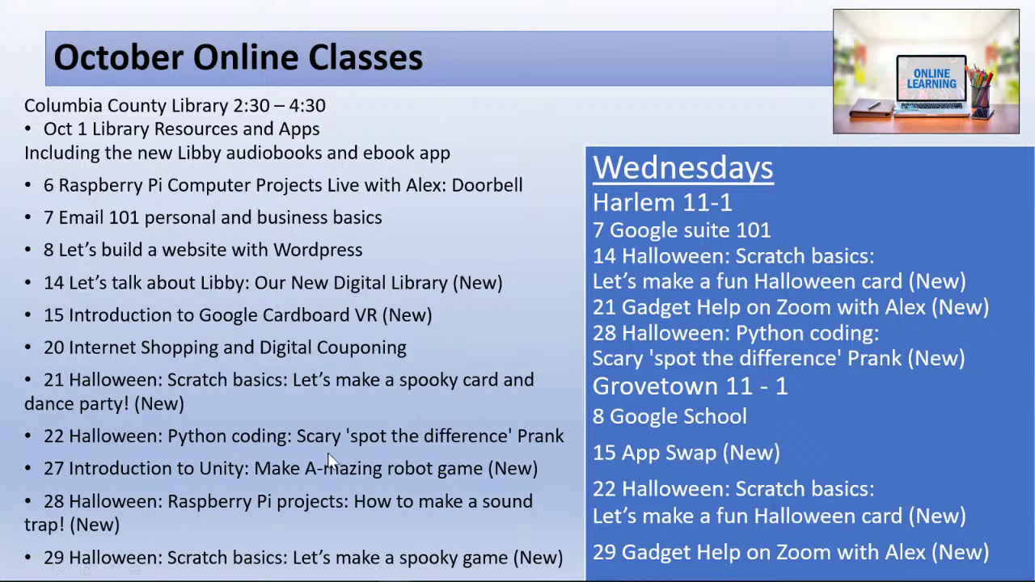
left_click(350, 330)
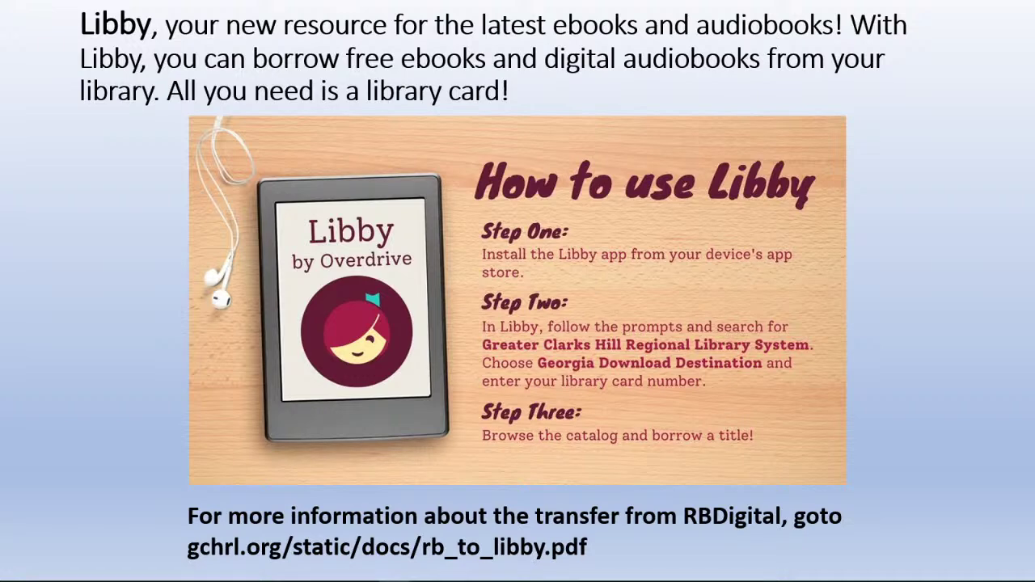
left_click(110, 272)
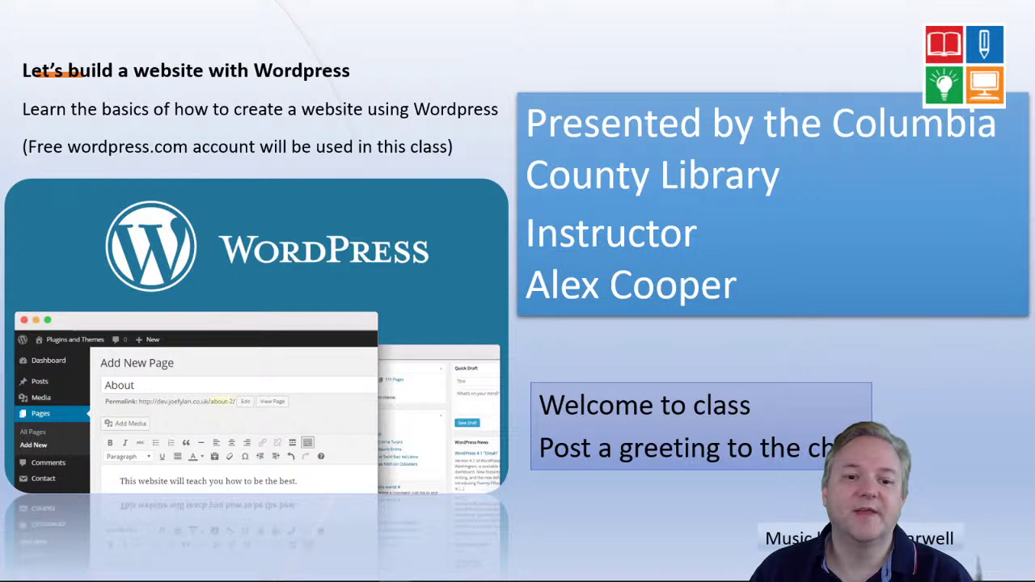
Step: Leave the full-screen slideshow for editing view and shrink the notes area
mouse_move(393, 569)
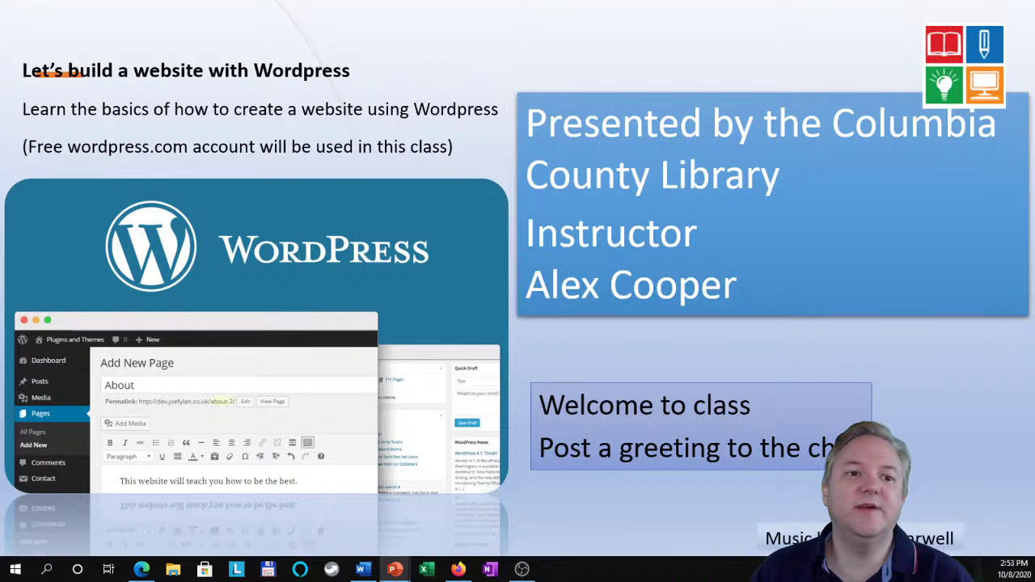
key("alt+Tab")
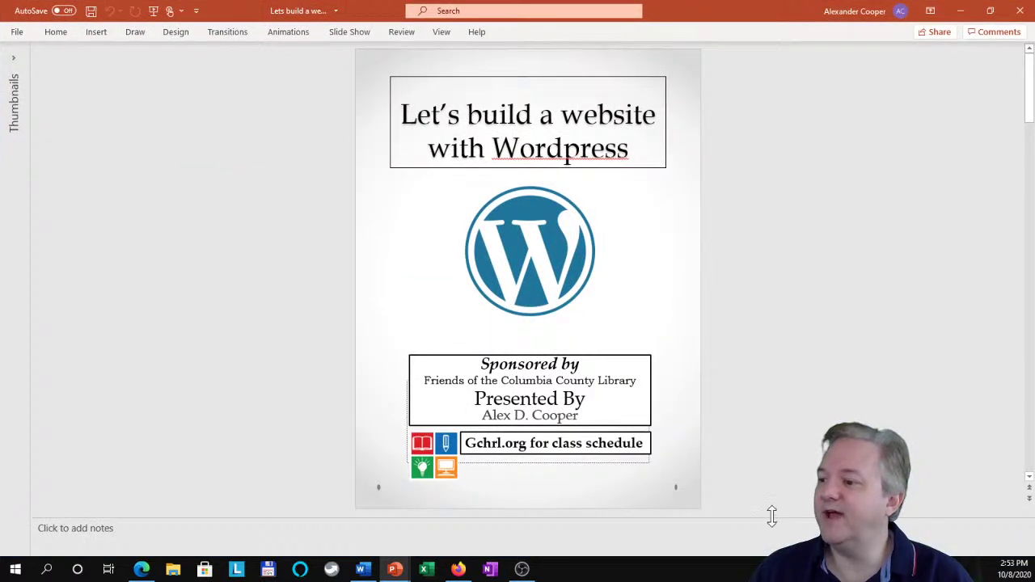
left_click_drag(772, 517, 772, 554)
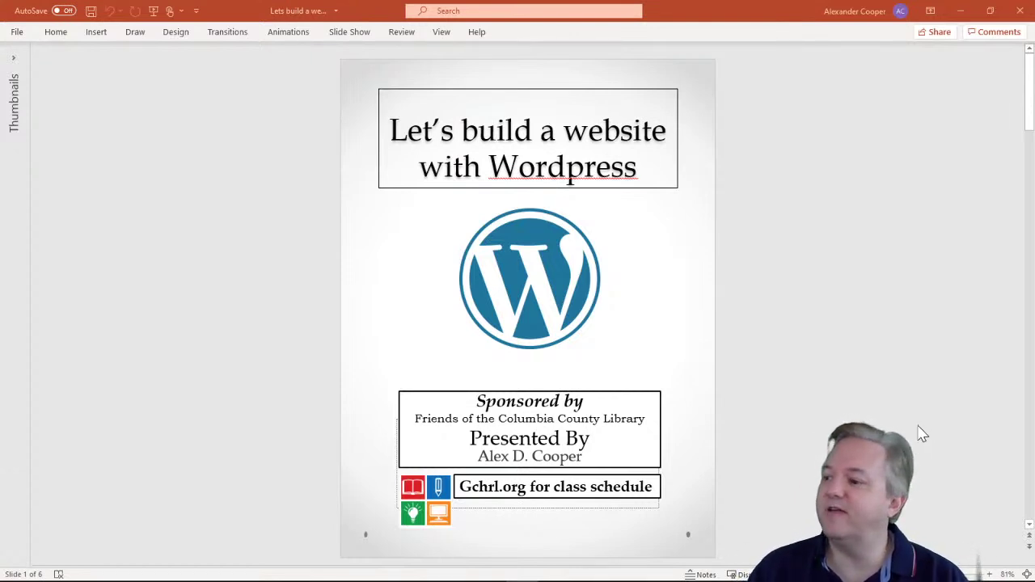
Step: Zoom the slide view in with the status-bar zoom control and scroll to slide 2
left_click(991, 574)
left_click(990, 574)
left_click(990, 574)
left_click(991, 574)
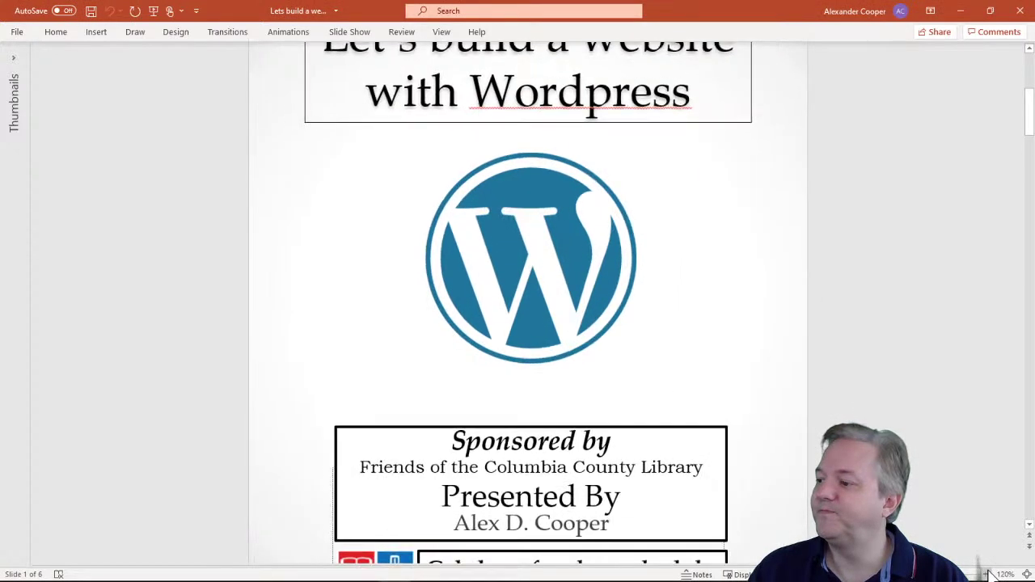
left_click(991, 574)
left_click(990, 574)
left_click(991, 574)
left_click(988, 572)
left_click(988, 573)
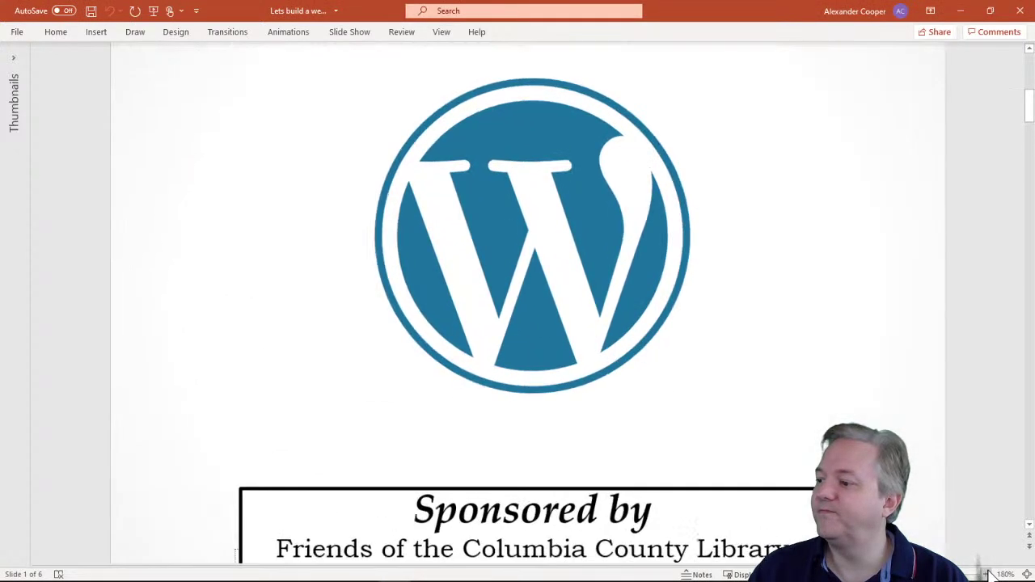
left_click(988, 572)
left_click(988, 572)
left_click(988, 573)
left_click(988, 573)
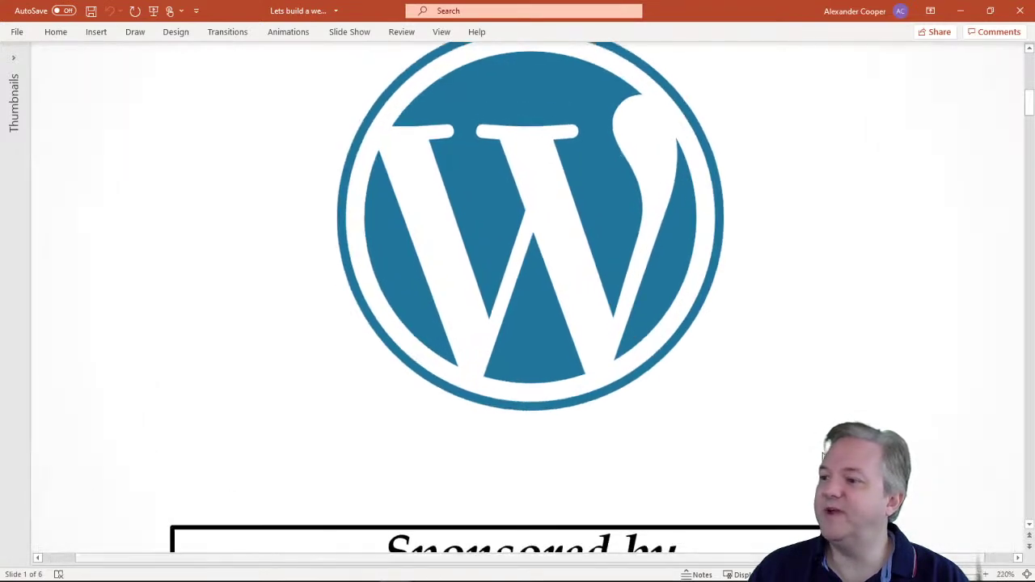
scroll(88, 257, "down", 10)
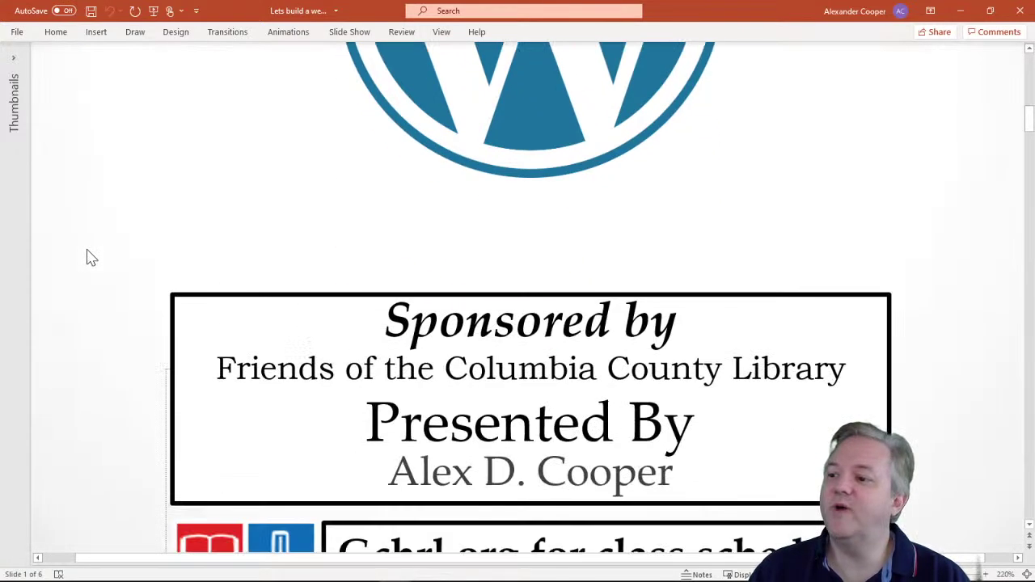
Step: Scroll through slide 2's bullet list and image onto slide 3, 'What is a blog?'
scroll(87, 291, "down", 1)
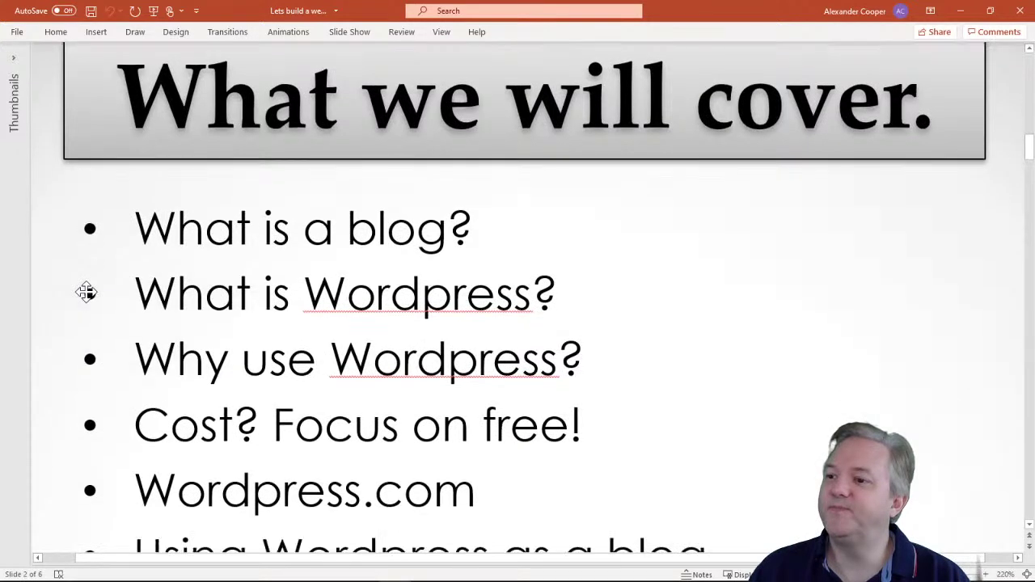
scroll(86, 292, "up", 1)
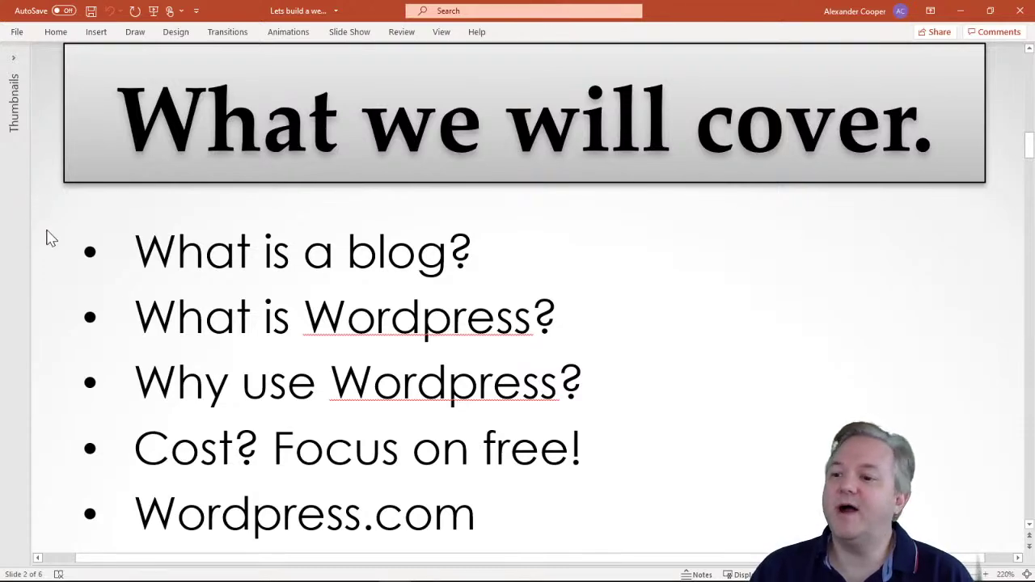
scroll(46, 234, "down", 3)
scroll(49, 240, "down", 2)
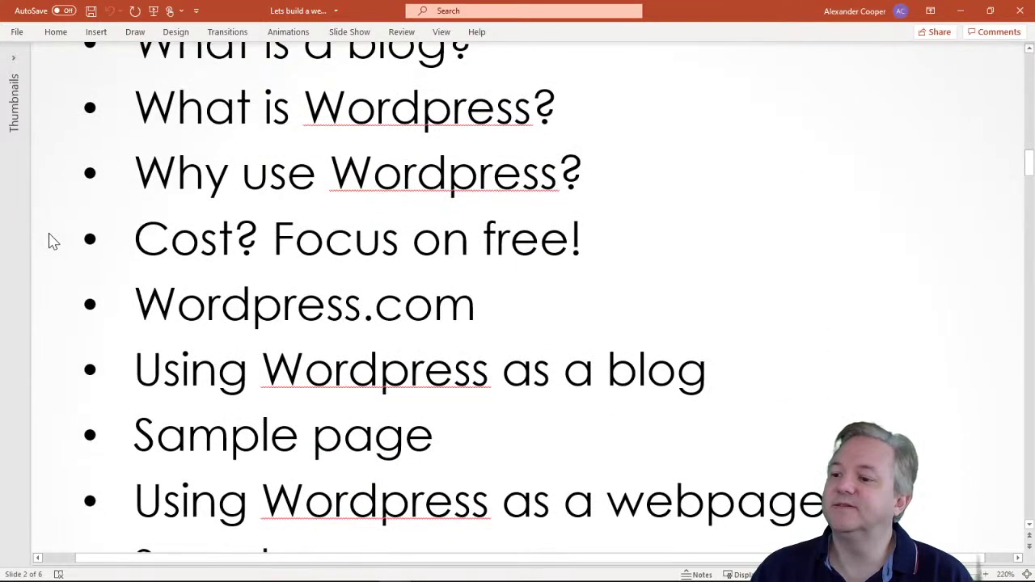
scroll(49, 240, "down", 2)
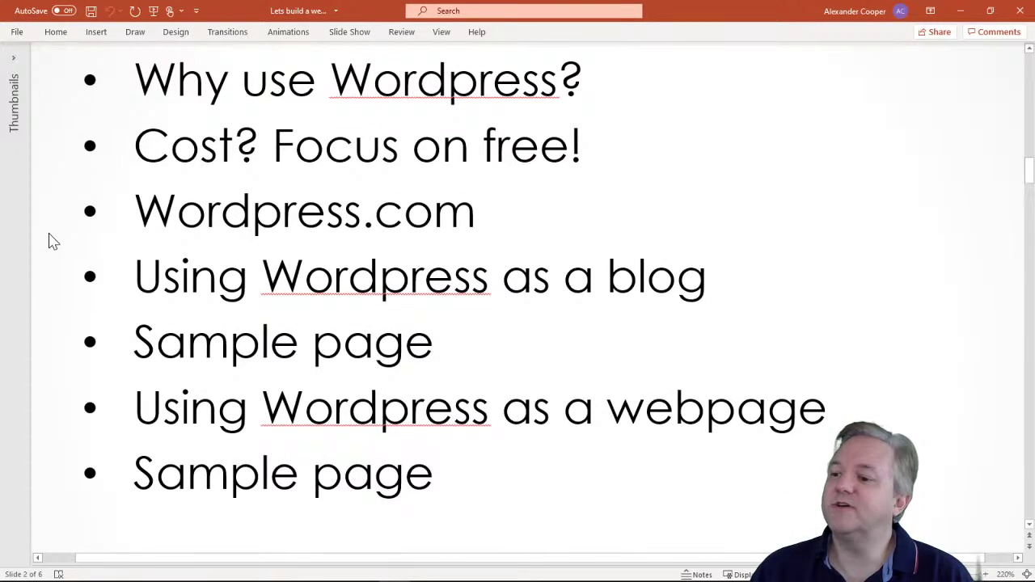
scroll(49, 240, "up", 1)
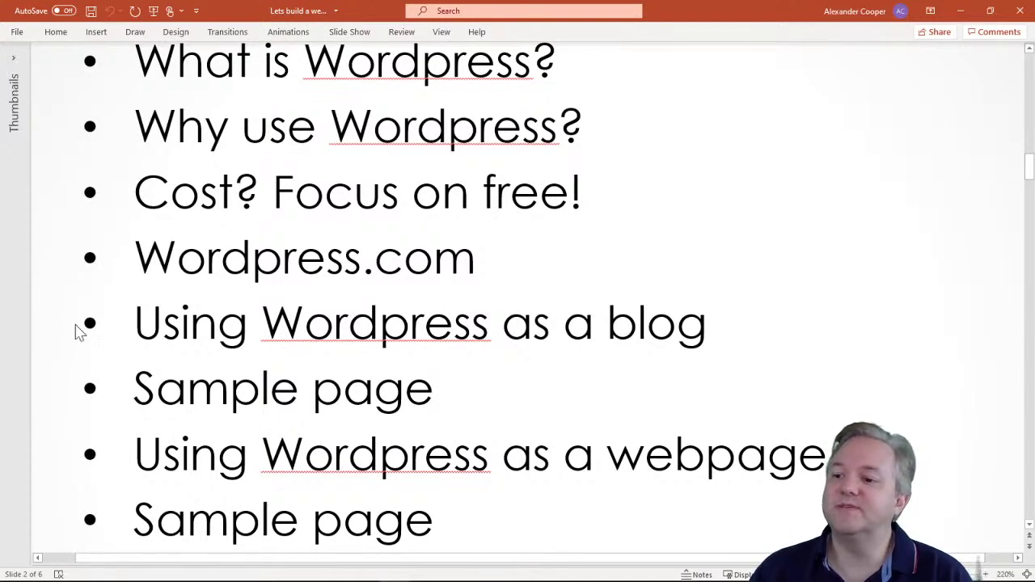
scroll(85, 315, "down", 1)
scroll(81, 311, "down", 2)
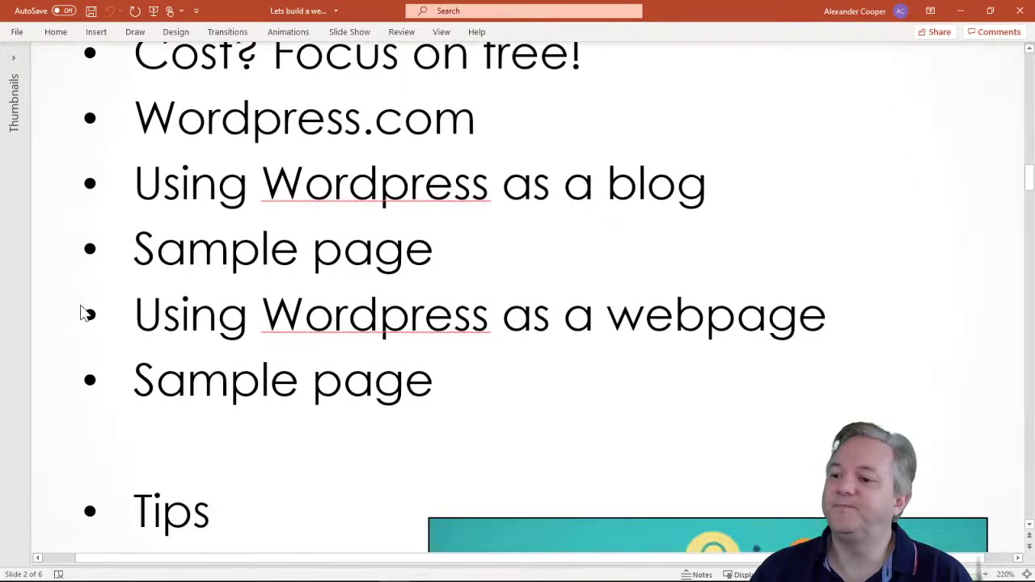
scroll(81, 312, "down", 3)
scroll(76, 311, "down", 1)
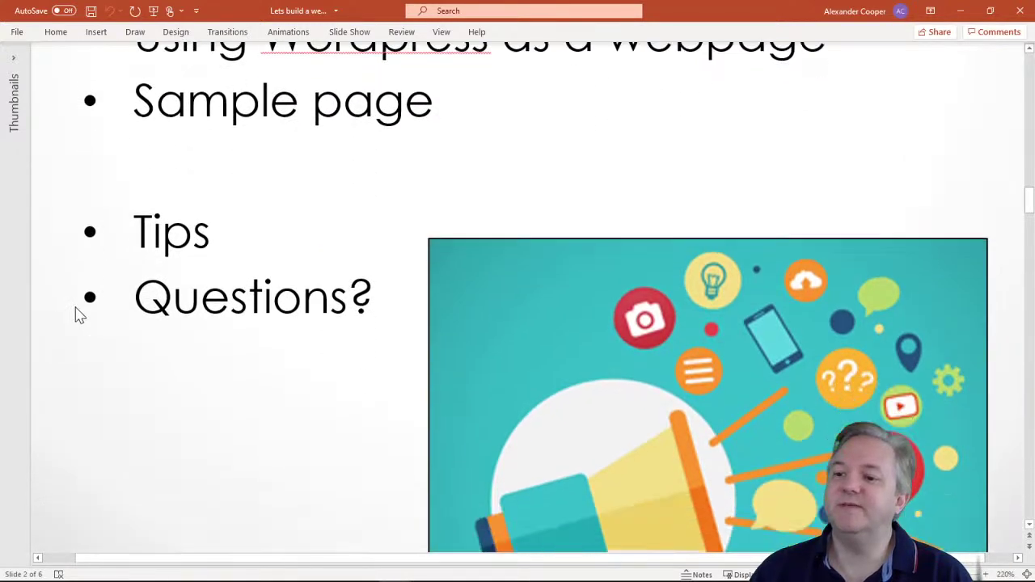
scroll(74, 311, "down", 2)
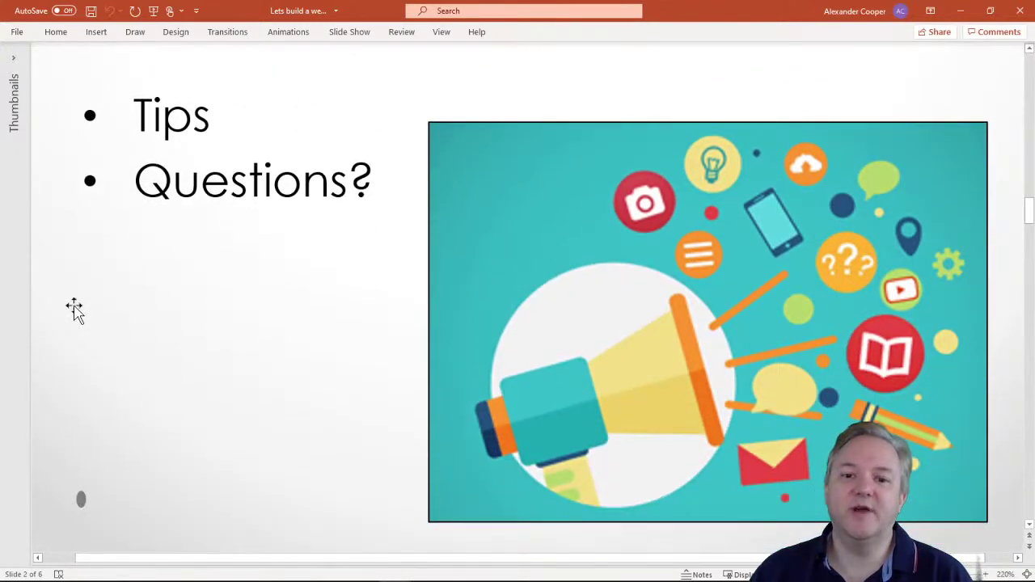
scroll(113, 332, "down", 5)
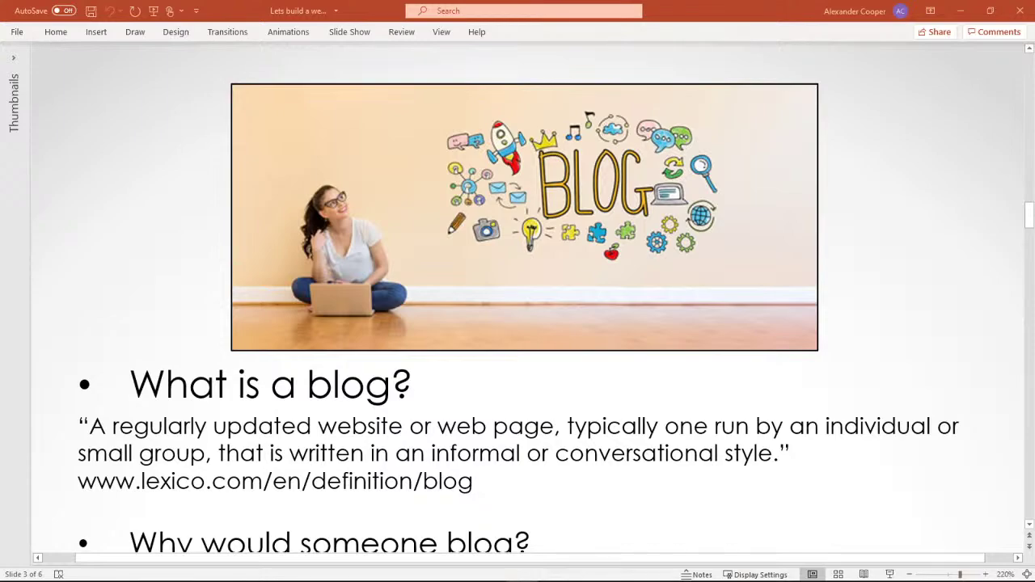
Step: Scroll past slide 3's Blog Sites content onto slide 4, 'What is Wordpress?'
scroll(65, 485, "down", 5)
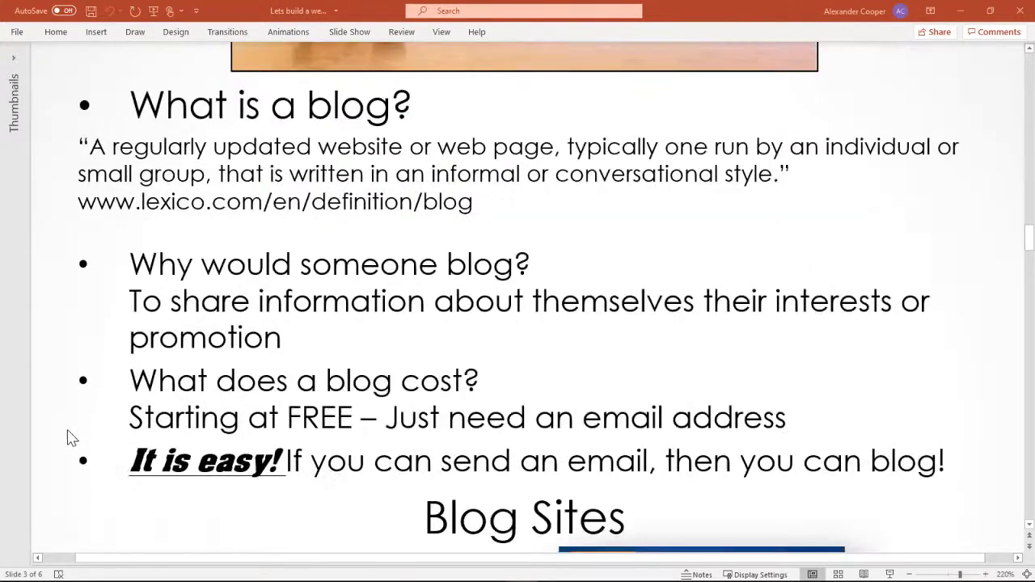
scroll(69, 433, "down", 3)
scroll(66, 422, "down", 1)
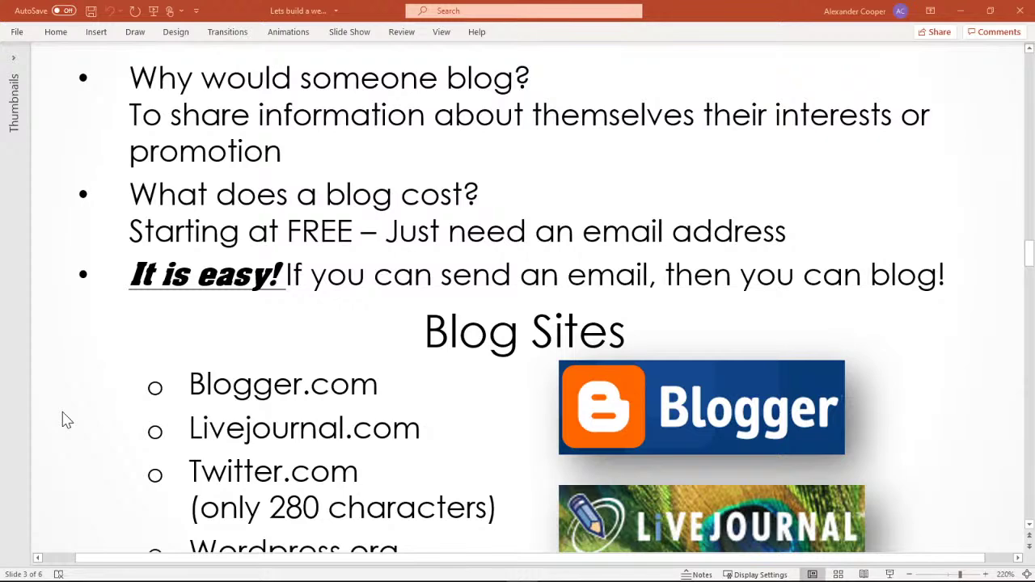
scroll(71, 368, "down", 3)
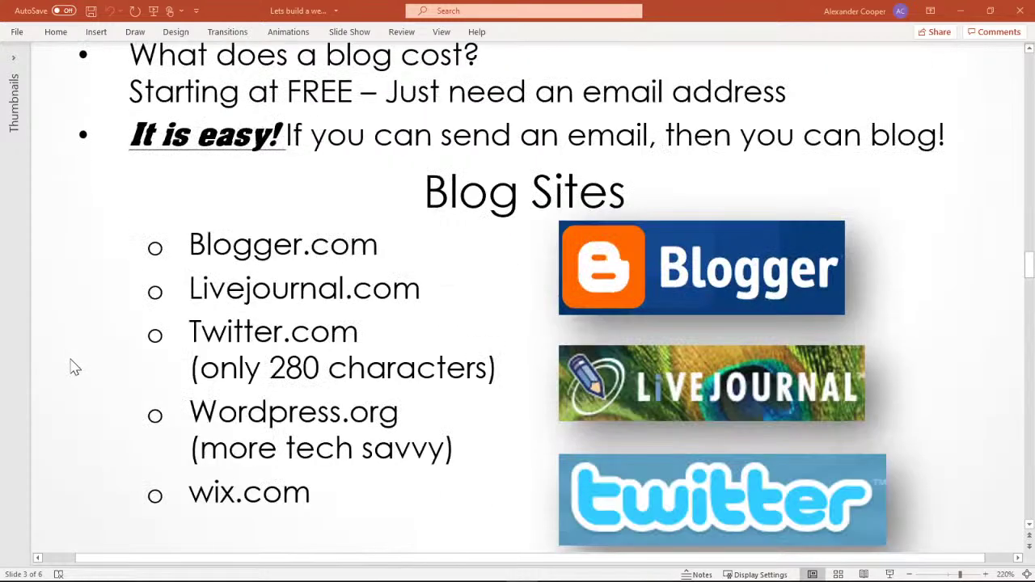
scroll(80, 364, "down", 2)
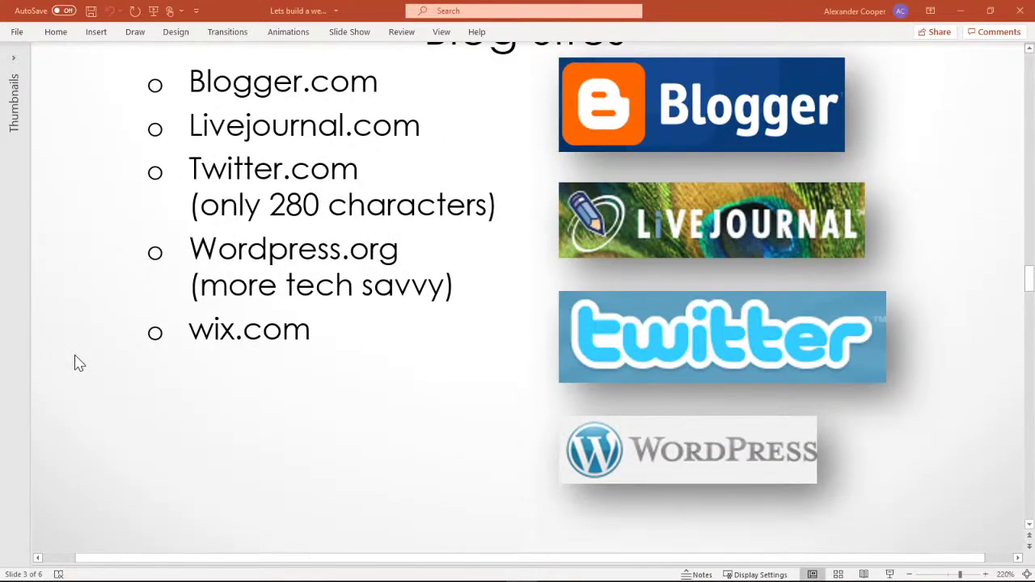
scroll(78, 361, "up", 1)
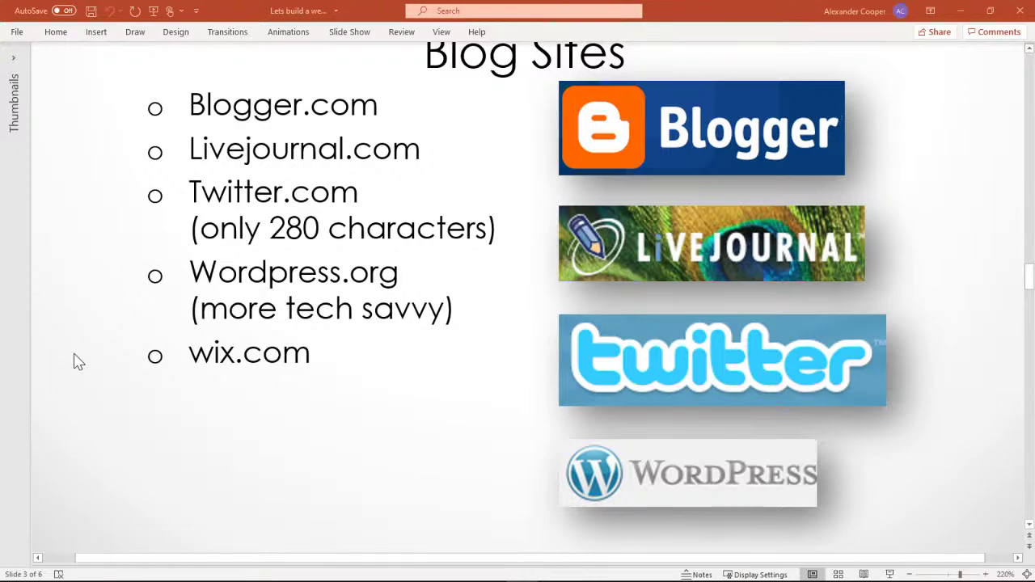
scroll(74, 363, "down", 5)
Step: Scroll slide 4 to show the WordPress Features bullets and theme screenshots
scroll(81, 356, "down", 2)
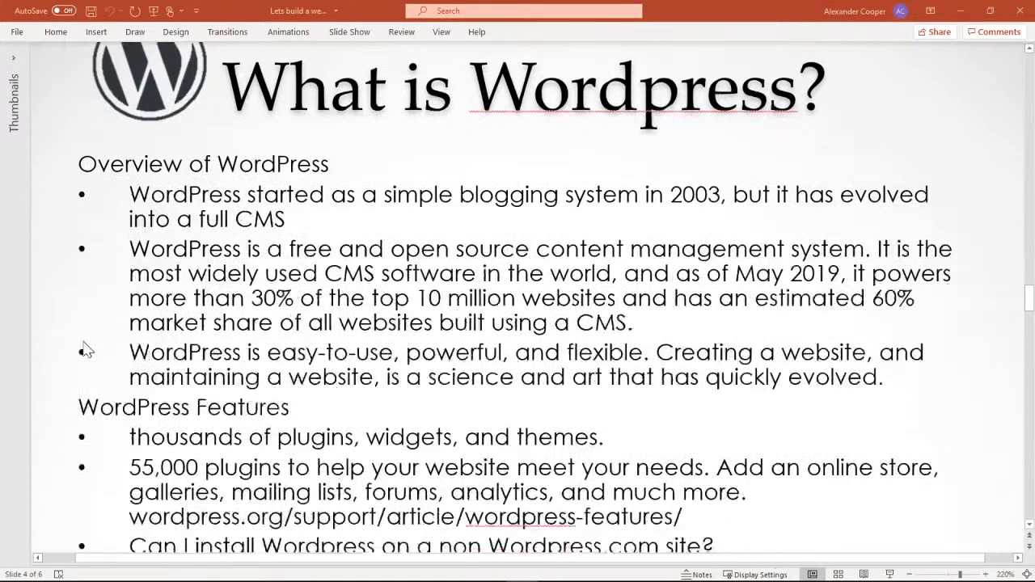
scroll(86, 349, "up", 1)
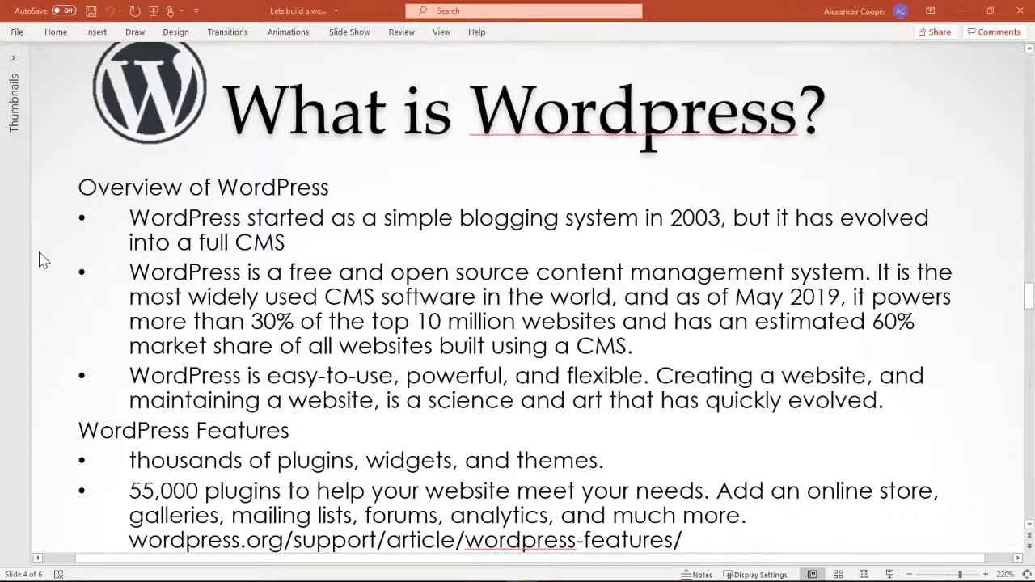
scroll(109, 315, "down", 5)
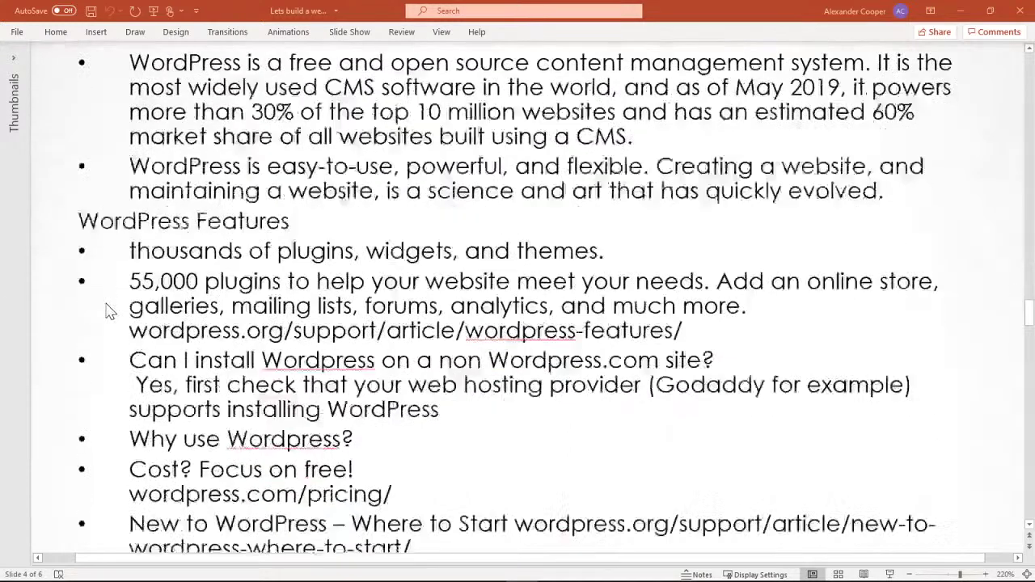
scroll(69, 279, "down", 2)
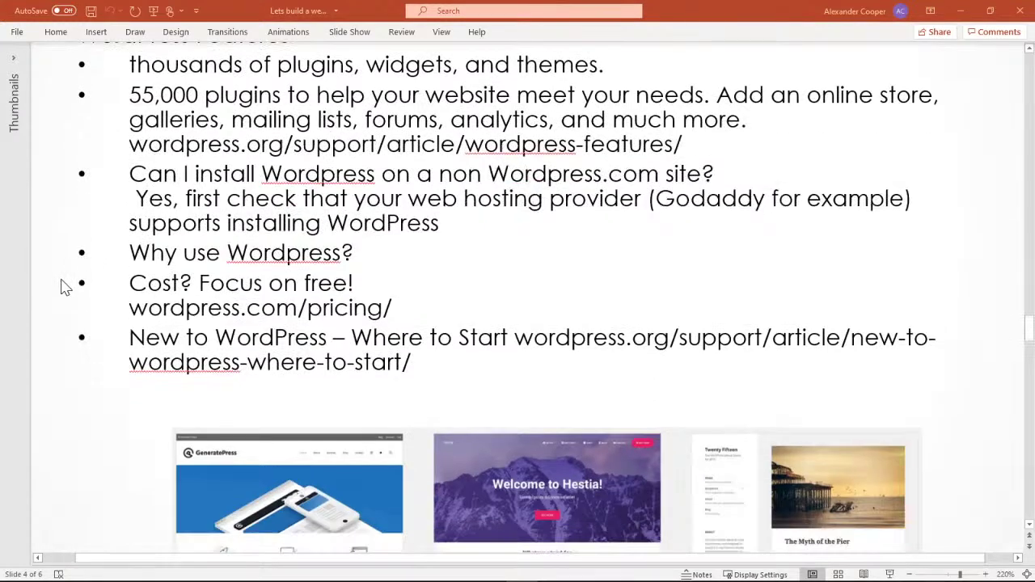
scroll(68, 284, "up", 1)
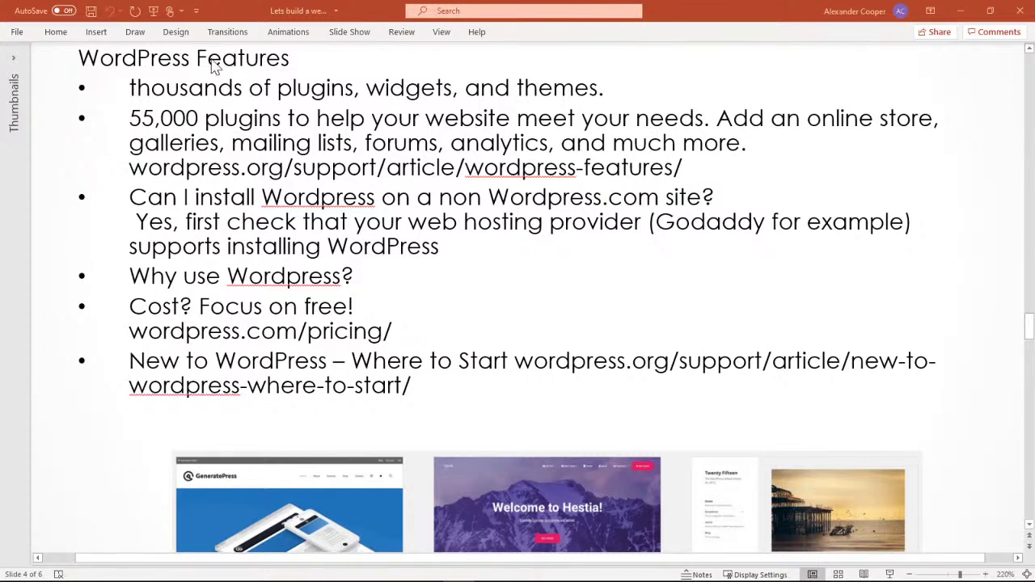
Step: Switch from PowerPoint to the Firefox window with a blank new tab
key("alt+Tab")
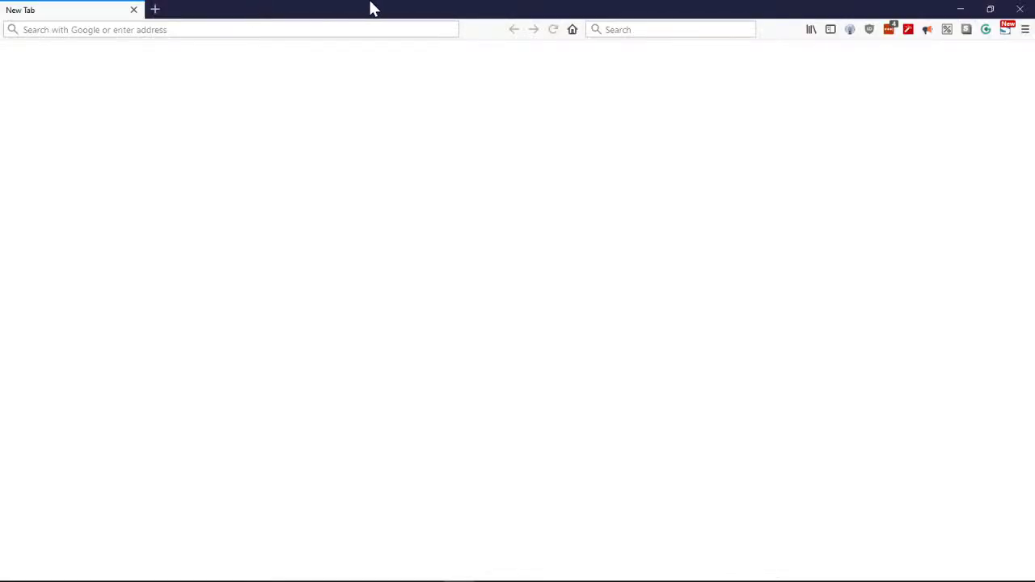
Step: Go to wordpress.com in the new tab
left_click(94, 29)
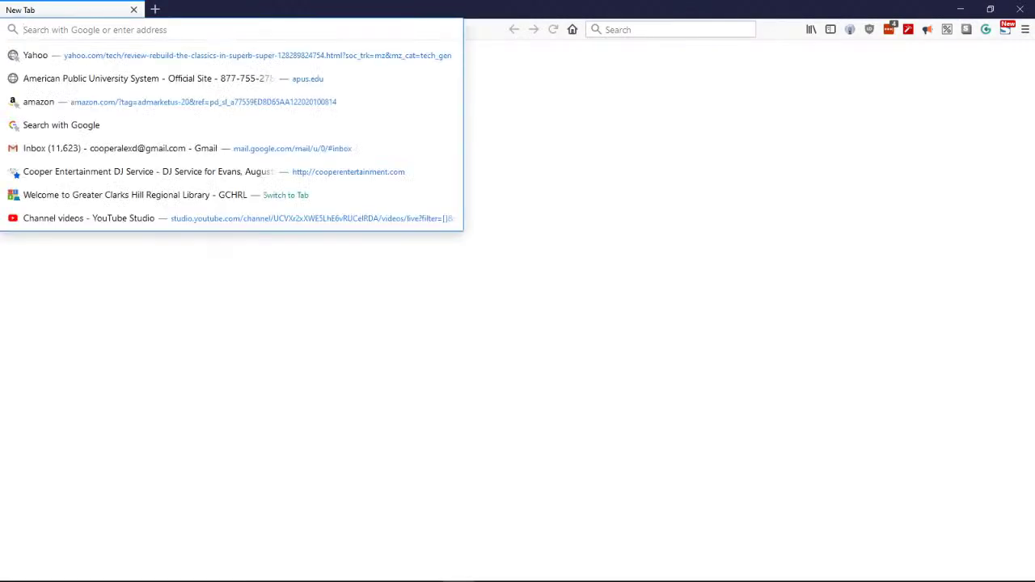
type("wordp")
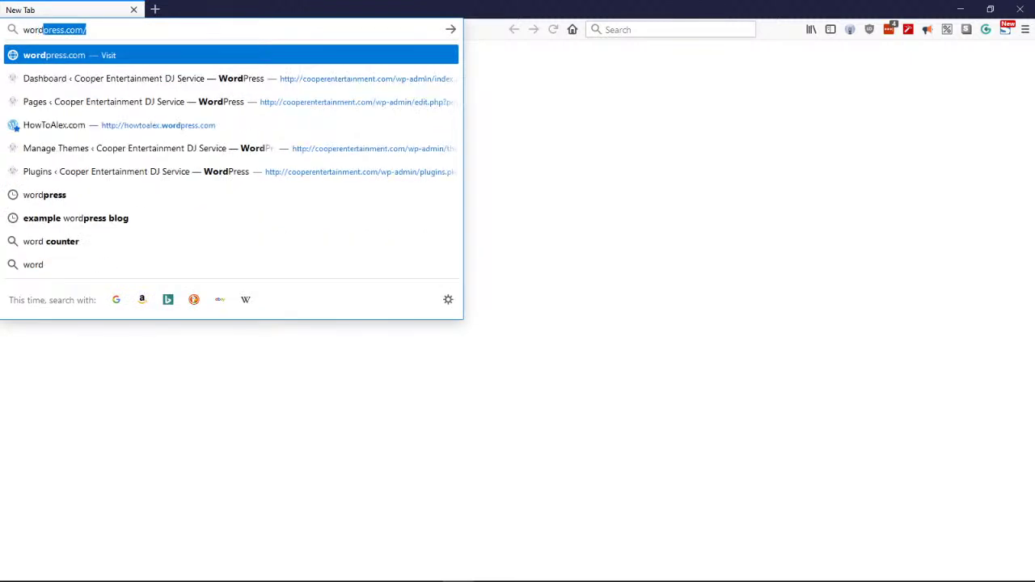
type("ress.")
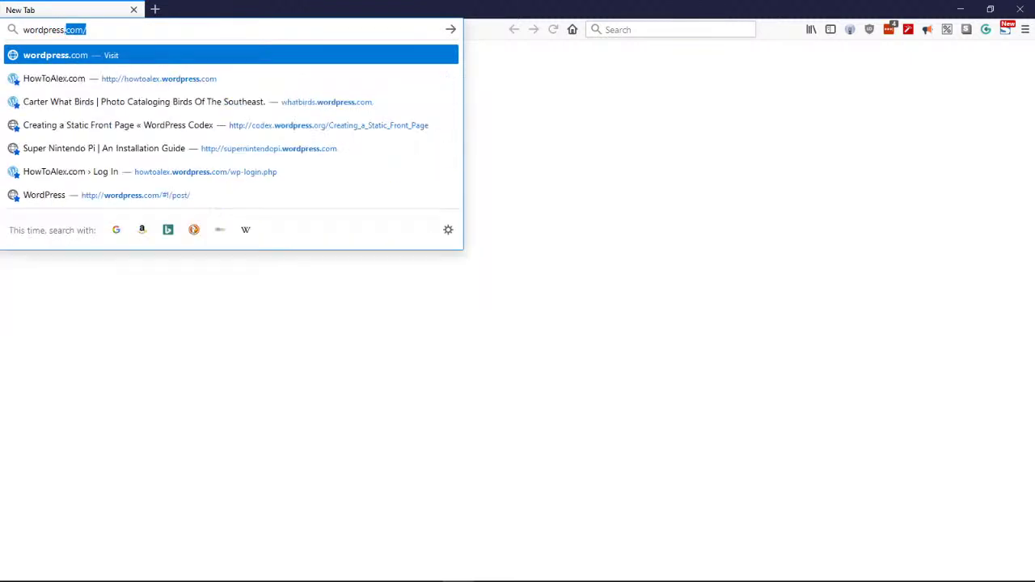
type("com")
key("Return")
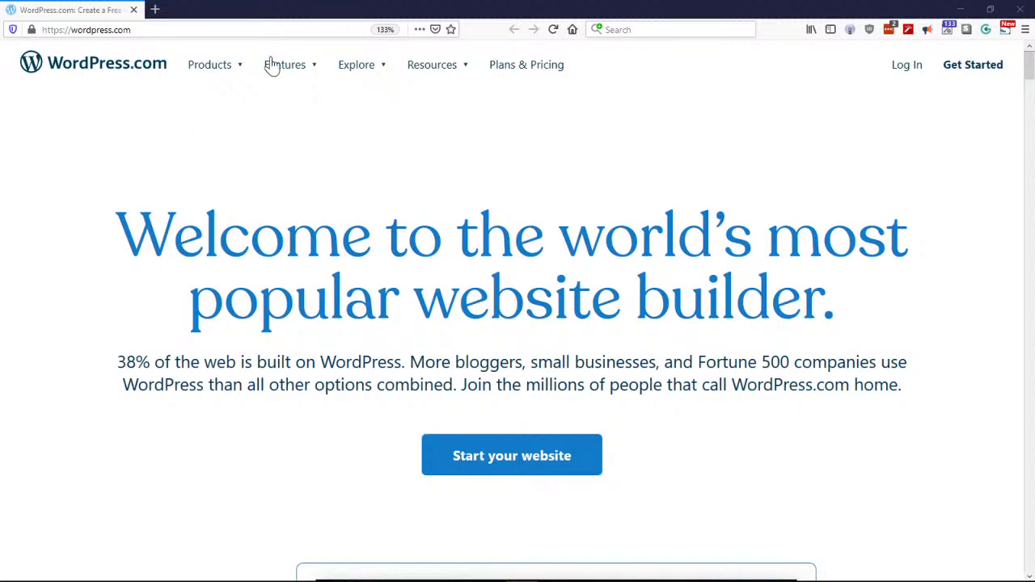
Step: Scroll the WordPress.com homepage past the example site previews to the professionally-designed themes section
left_click(960, 9)
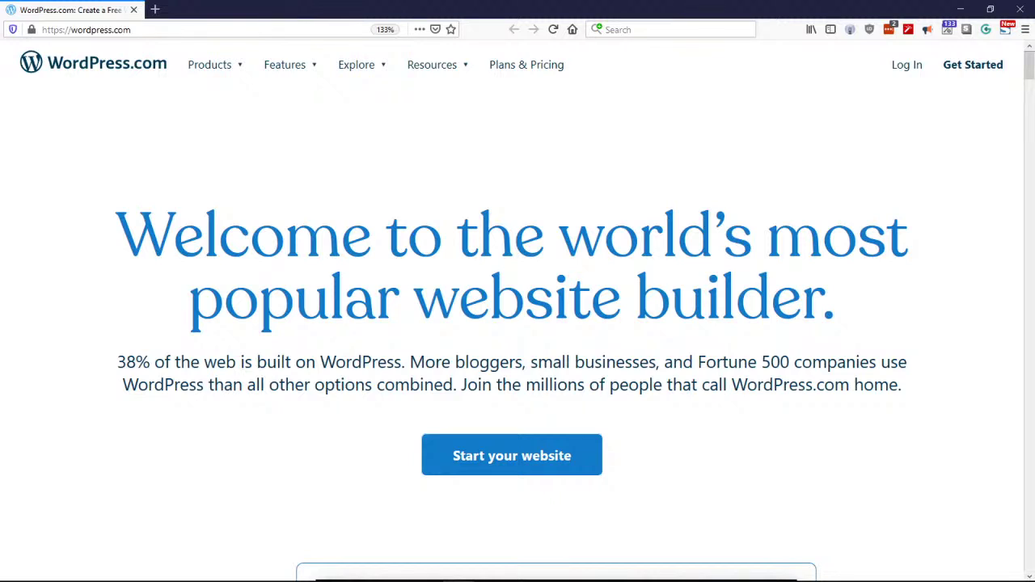
scroll(731, 221, "down", 6)
scroll(853, 243, "up", 2)
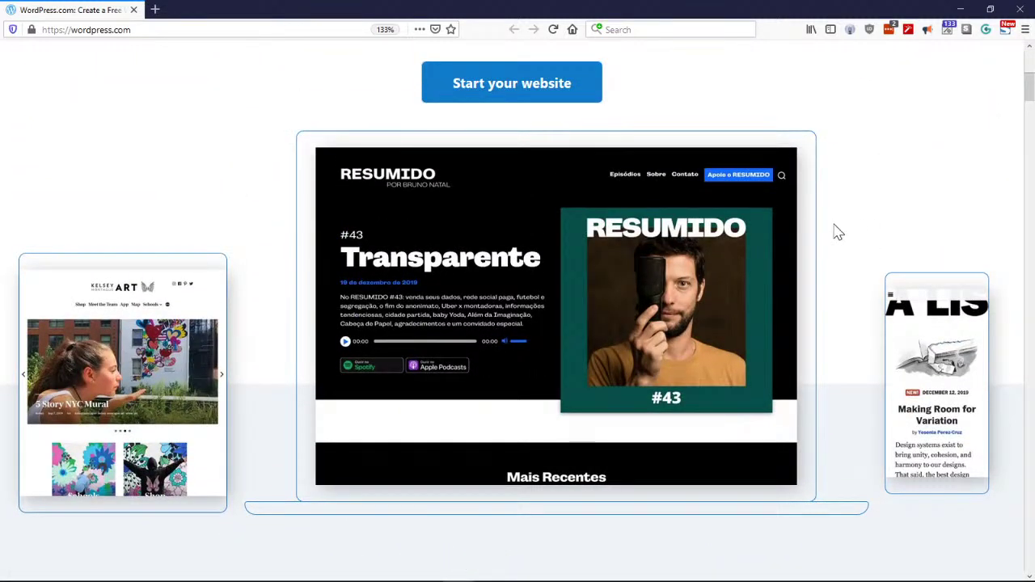
scroll(844, 213, "down", 5)
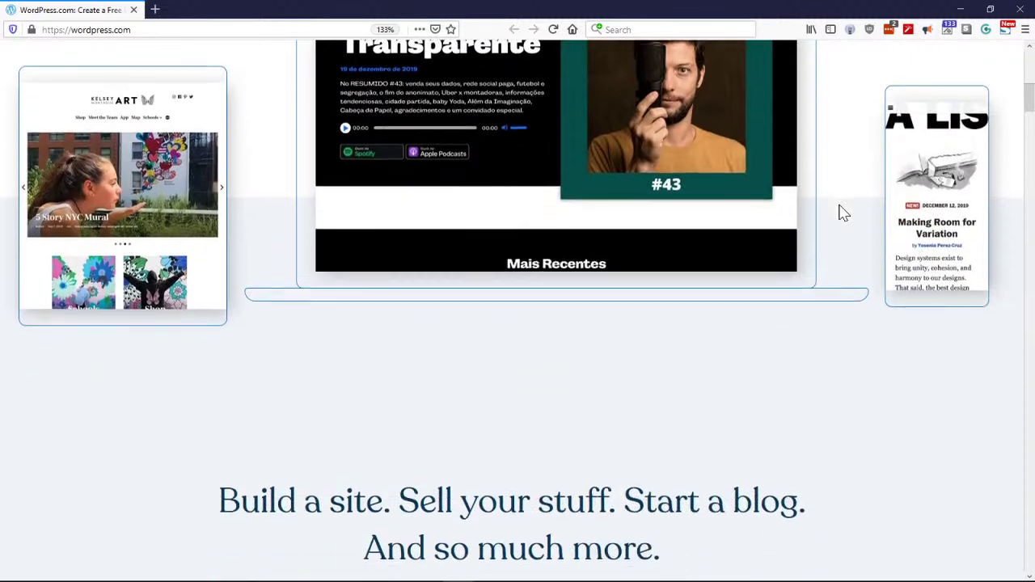
scroll(843, 213, "down", 2)
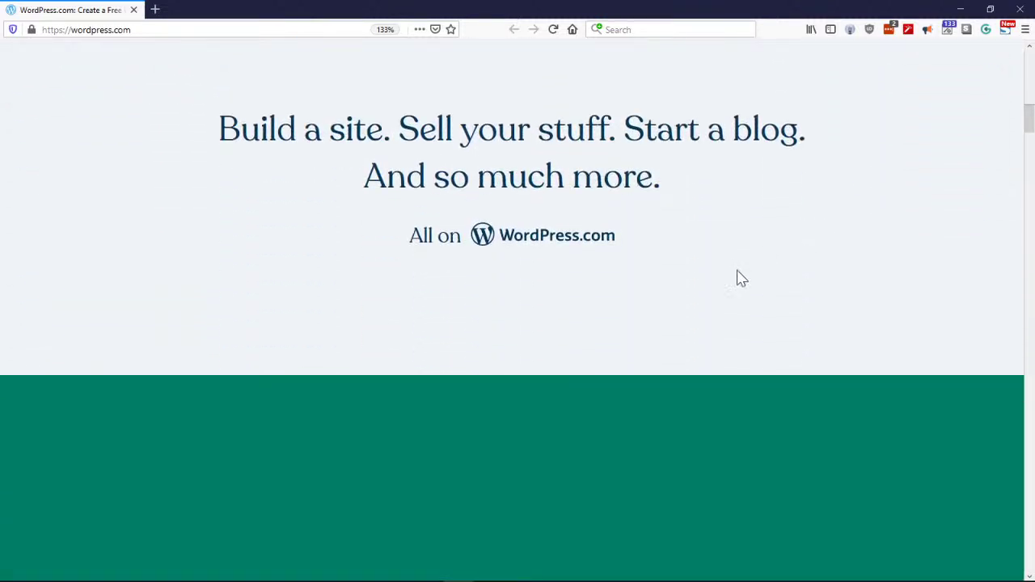
scroll(760, 271, "down", 2)
scroll(779, 261, "down", 3)
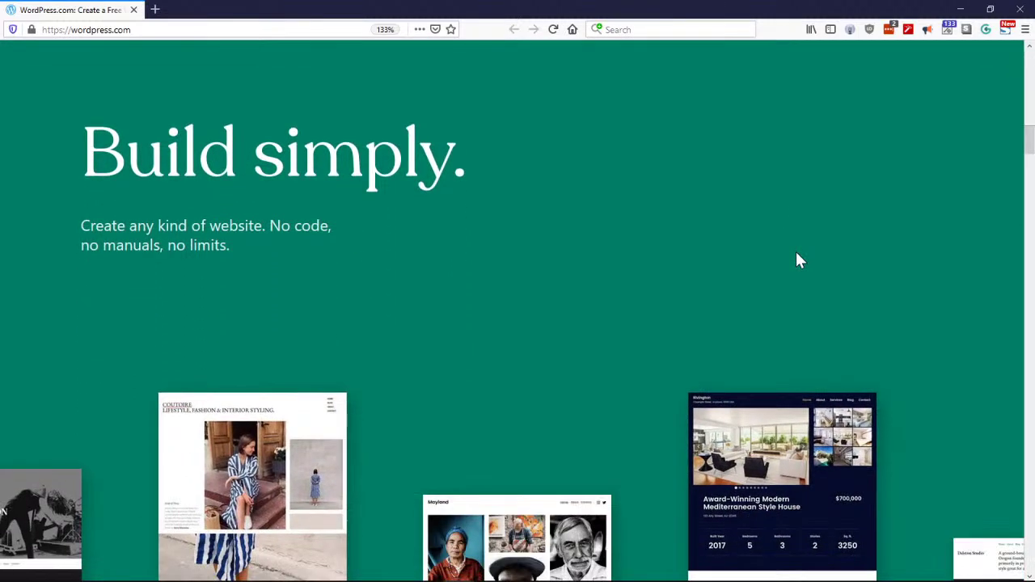
scroll(695, 254, "down", 4)
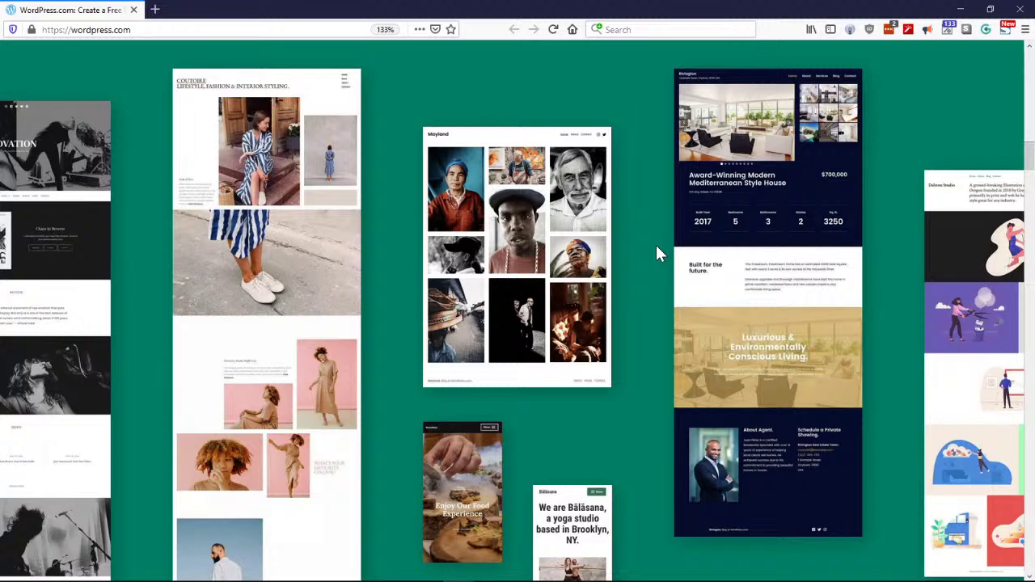
scroll(656, 254, "down", 2)
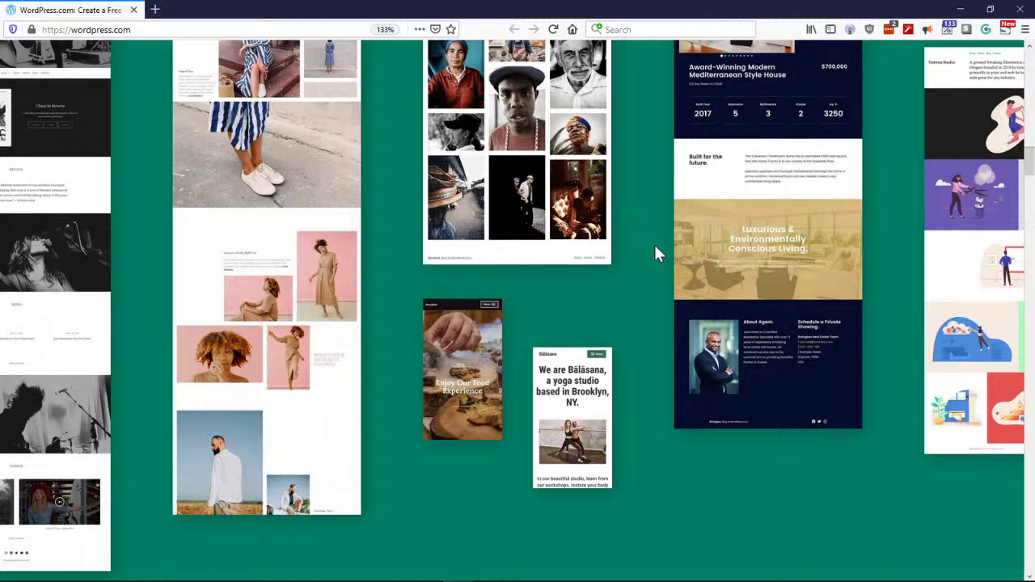
scroll(654, 243, "down", 10)
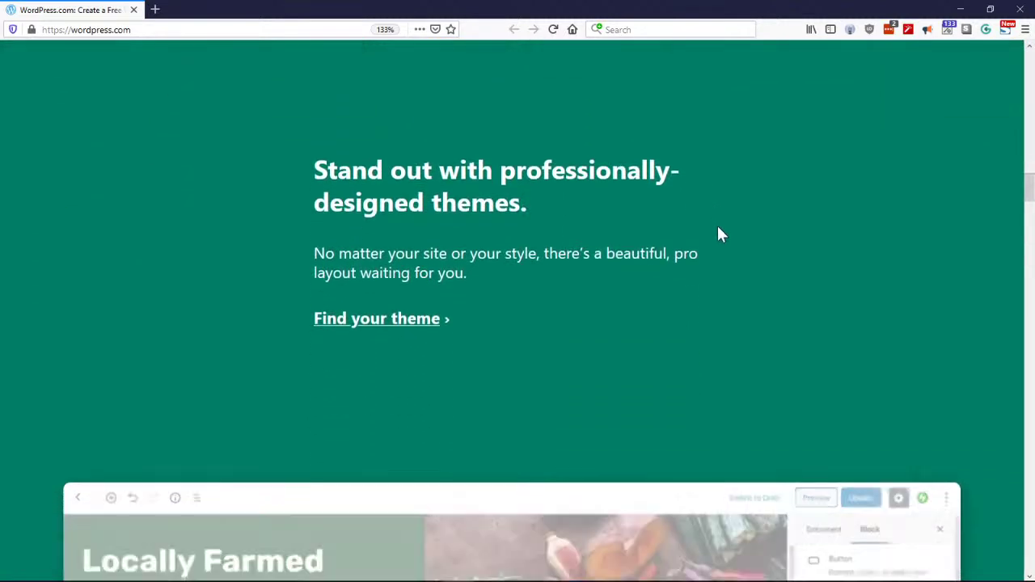
Step: Scroll the WordPress.com homepage past the animated block-editor mockup to the 'Build with blocks.' section
scroll(719, 231, "down", 2)
scroll(698, 219, "down", 3)
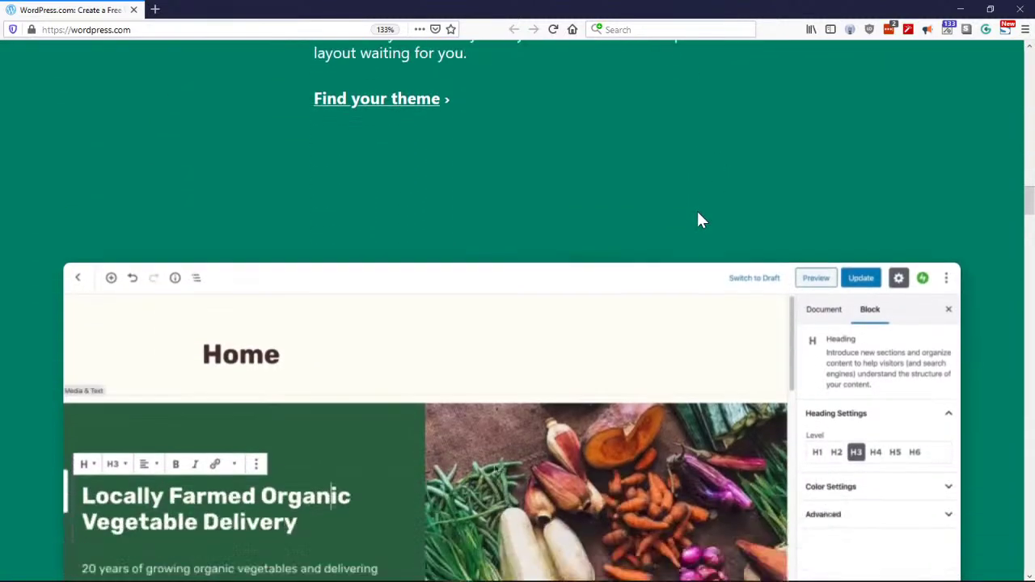
scroll(699, 220, "down", 3)
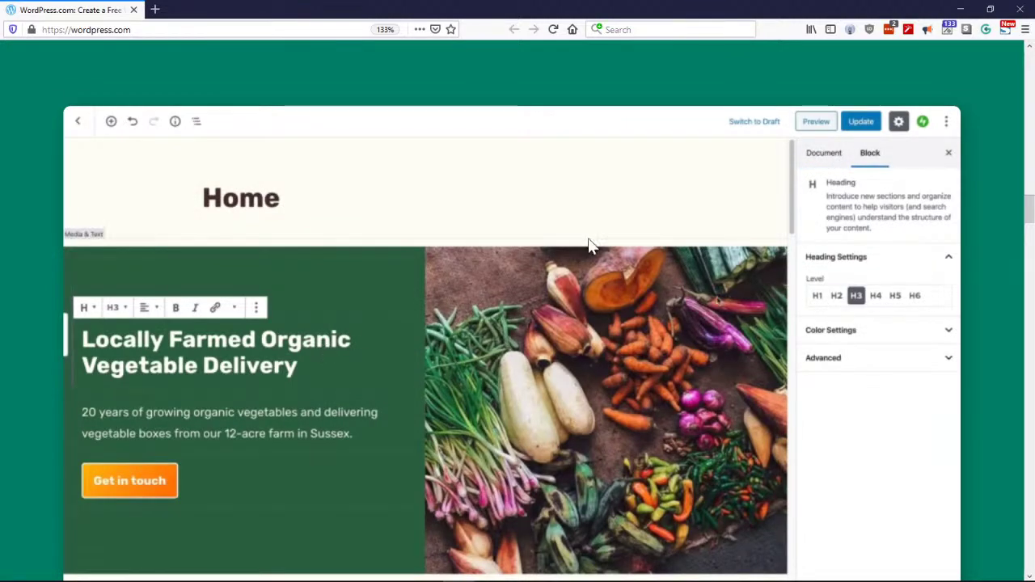
scroll(533, 394, "down", 3)
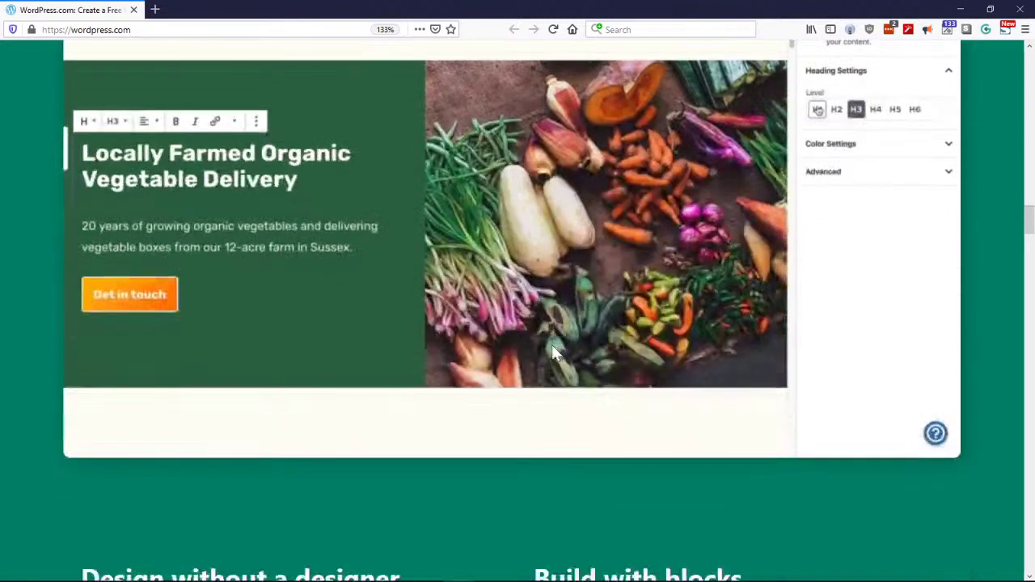
scroll(551, 344, "up", 3)
scroll(605, 393, "down", 1)
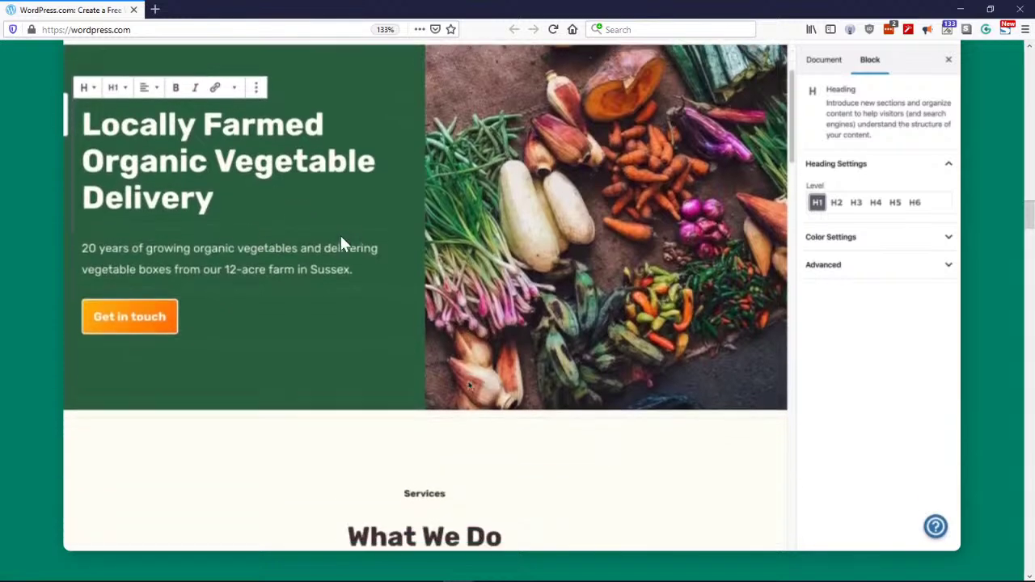
scroll(319, 352, "up", 2)
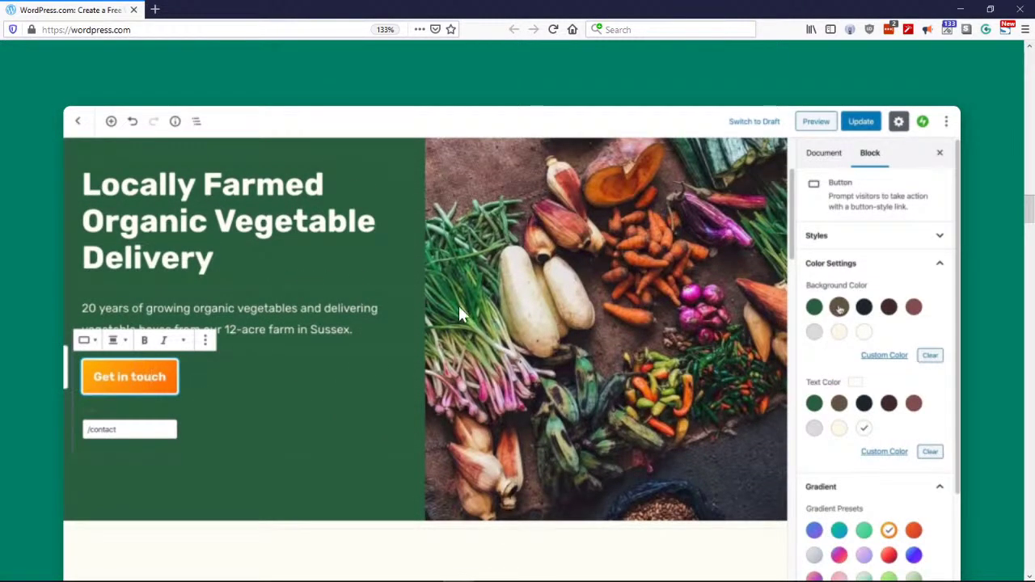
left_click(813, 307)
scroll(660, 366, "down", 8)
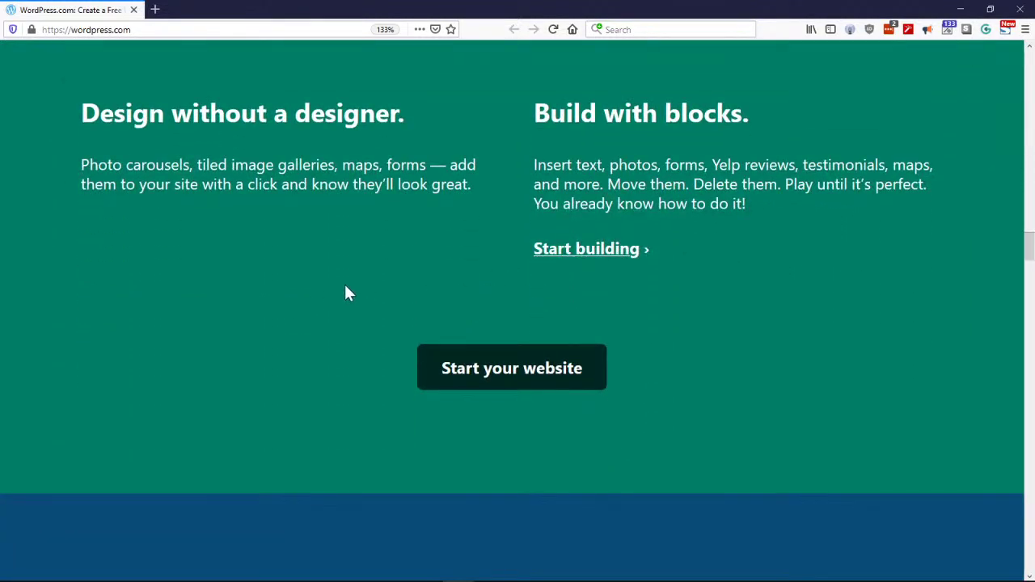
Step: Highlight the 'Build with blocks.' heading for emphasis, then clear the highlight
scroll(366, 295, "down", 3)
scroll(366, 296, "up", 4)
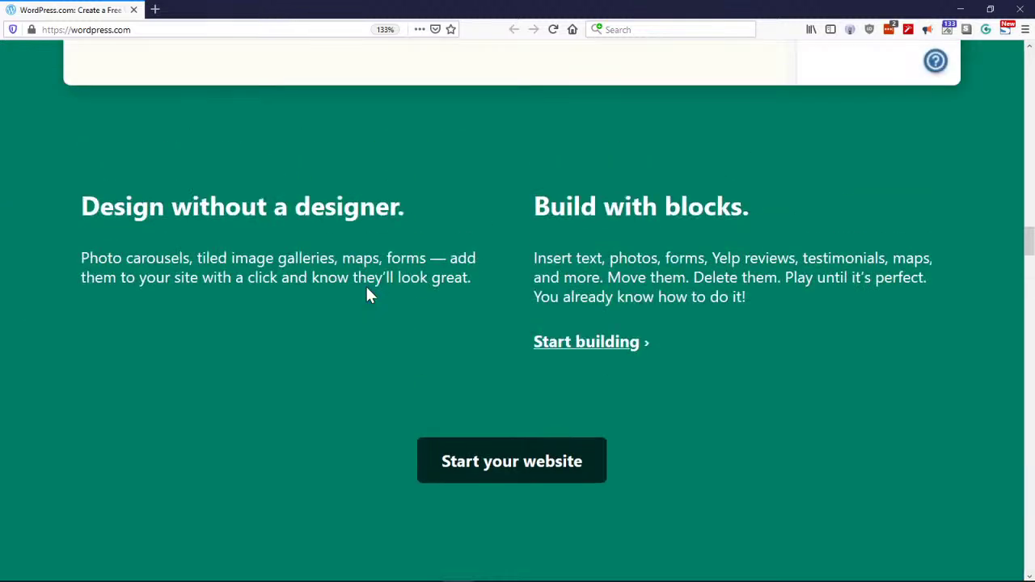
left_click_drag(530, 206, 775, 218)
left_click(408, 328)
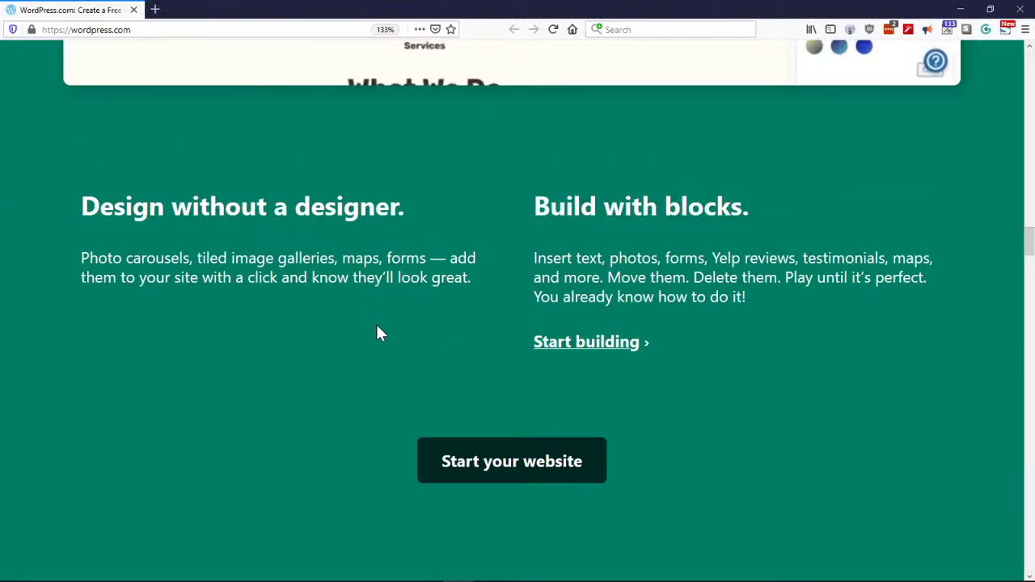
Step: Scroll down through the homepage features to the four paid pricing plans
scroll(376, 322, "down", 8)
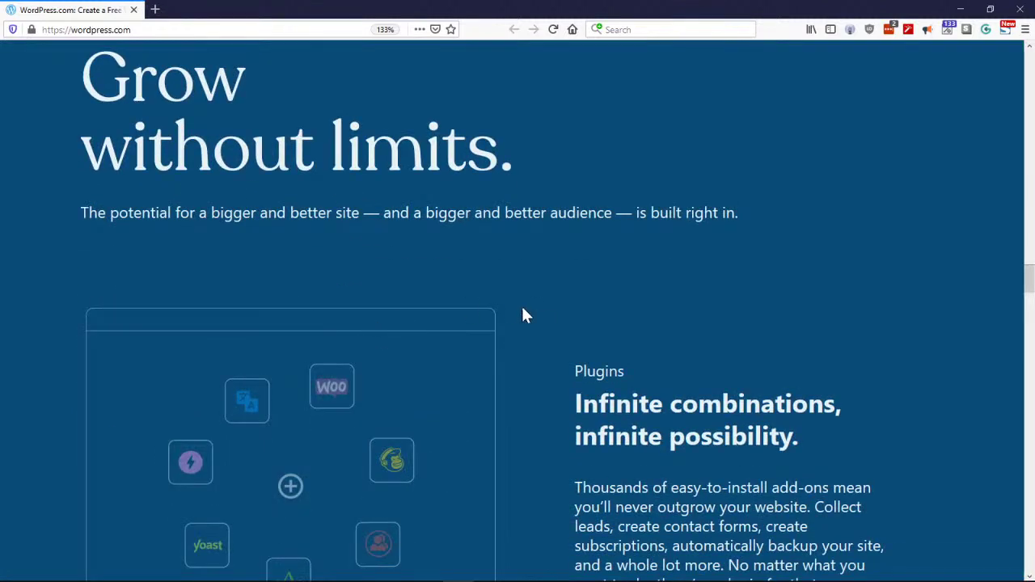
scroll(522, 315, "up", 3)
scroll(523, 315, "down", 4)
scroll(540, 326, "down", 2)
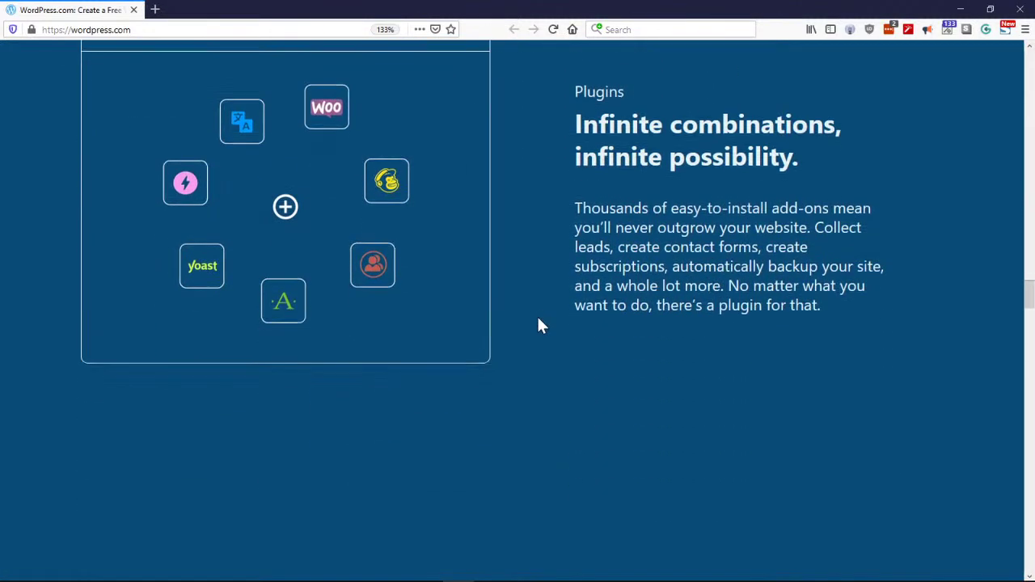
scroll(540, 326, "down", 5)
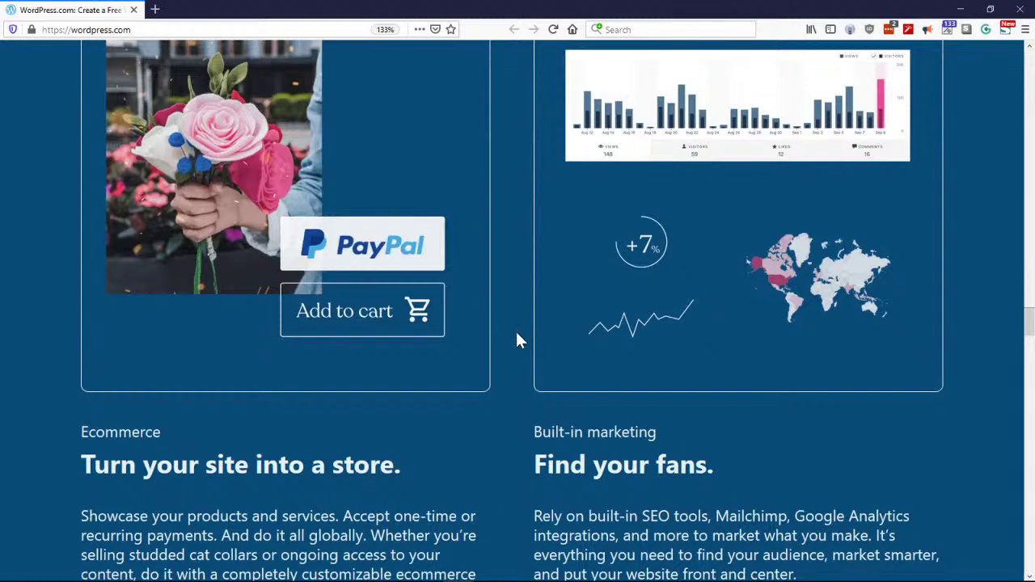
scroll(518, 340, "down", 3)
scroll(517, 340, "down", 3)
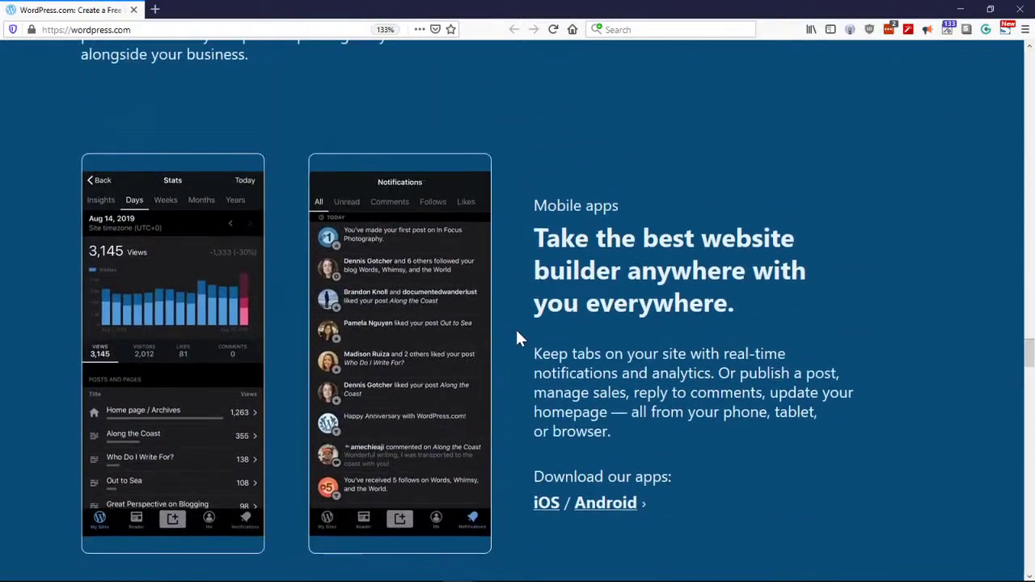
scroll(517, 340, "down", 8)
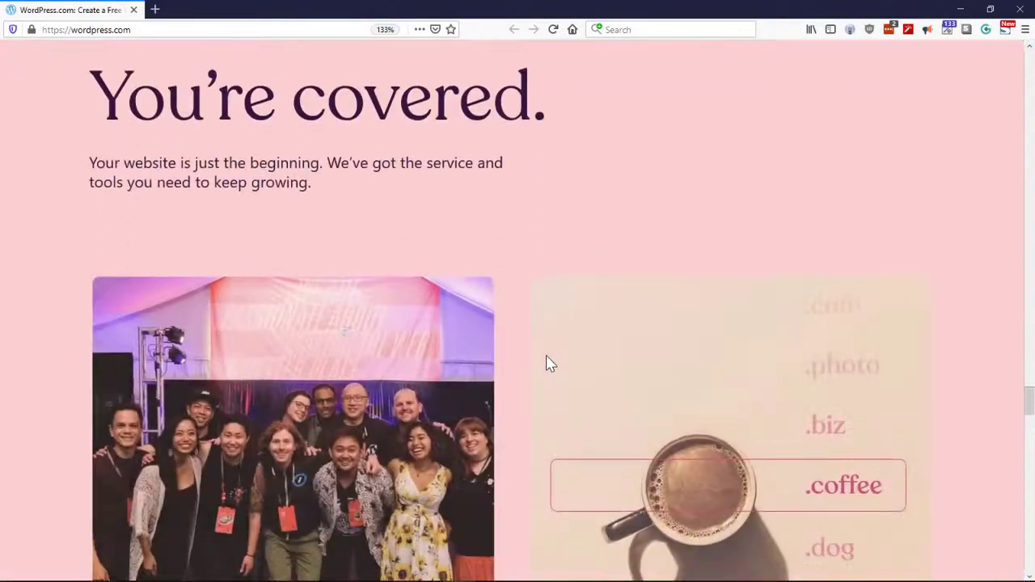
scroll(547, 344, "down", 3)
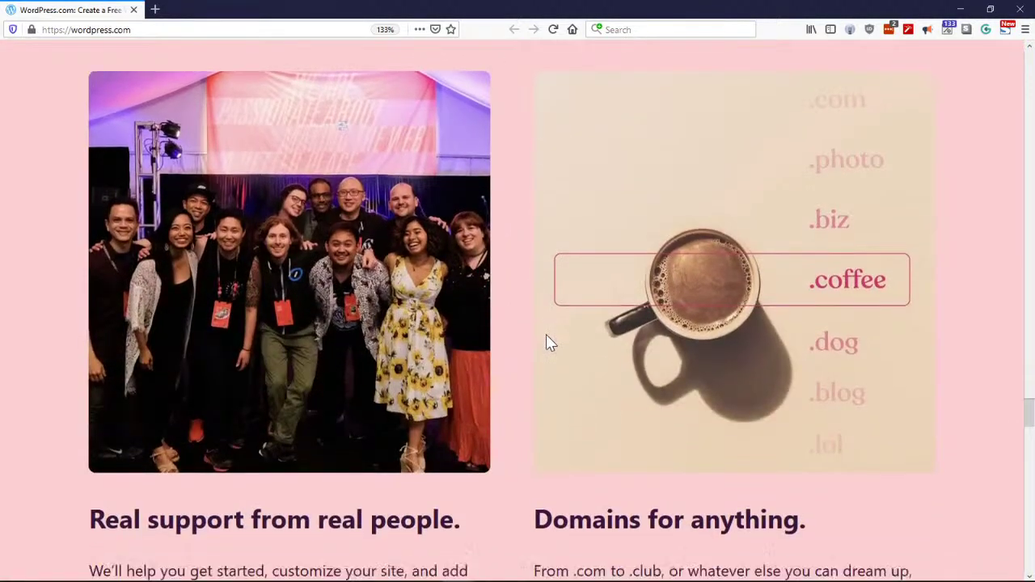
scroll(546, 340, "down", 7)
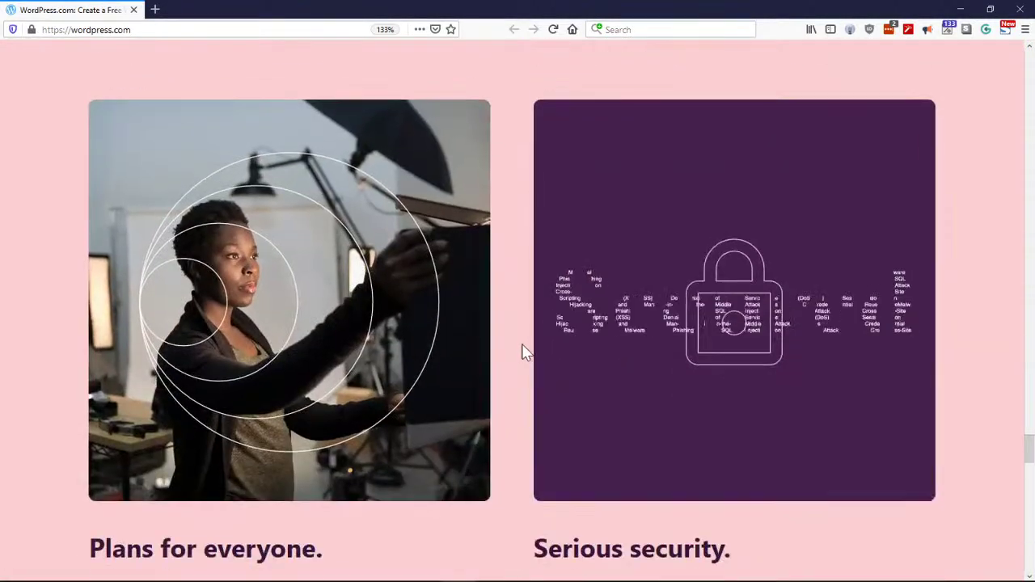
scroll(513, 353, "down", 5)
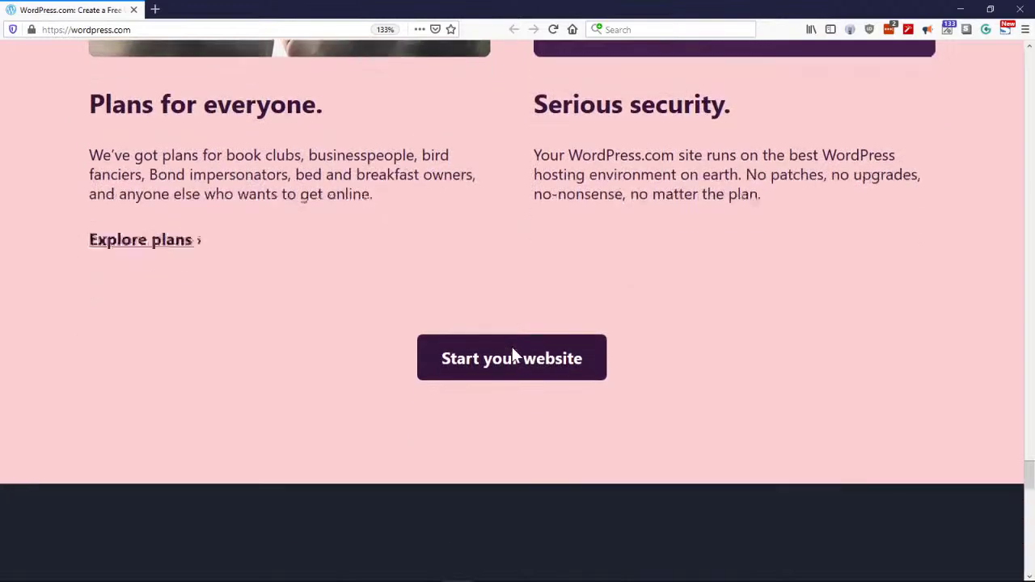
scroll(511, 353, "down", 6)
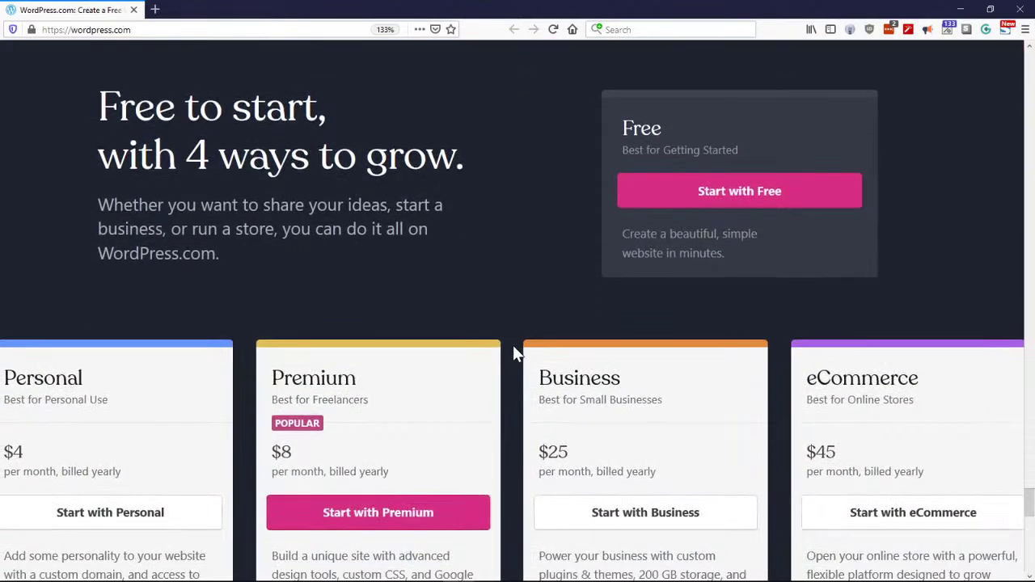
scroll(513, 353, "down", 3)
scroll(516, 353, "up", 1)
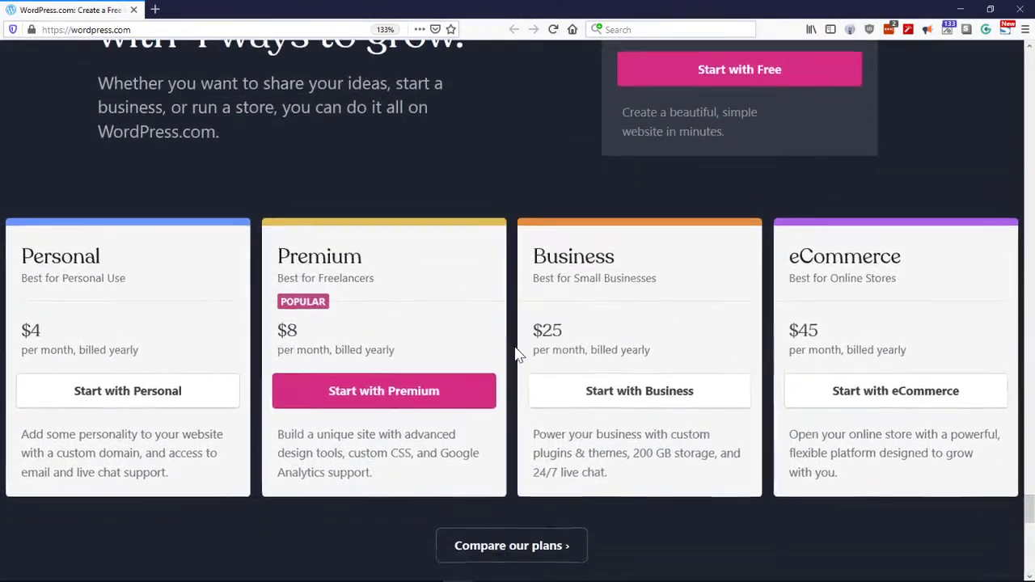
scroll(518, 353, "up", 2)
scroll(513, 315, "down", 2)
scroll(512, 312, "up", 1)
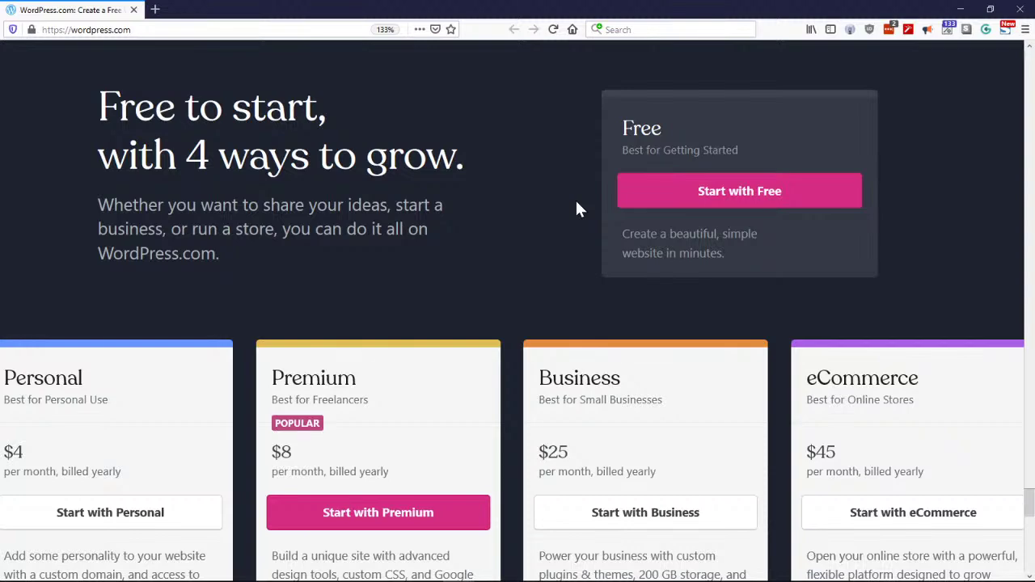
Step: Minimize Firefox after the pricing plans to bring back PowerPoint's WordPress Features slide 4
scroll(523, 208, "down", 3)
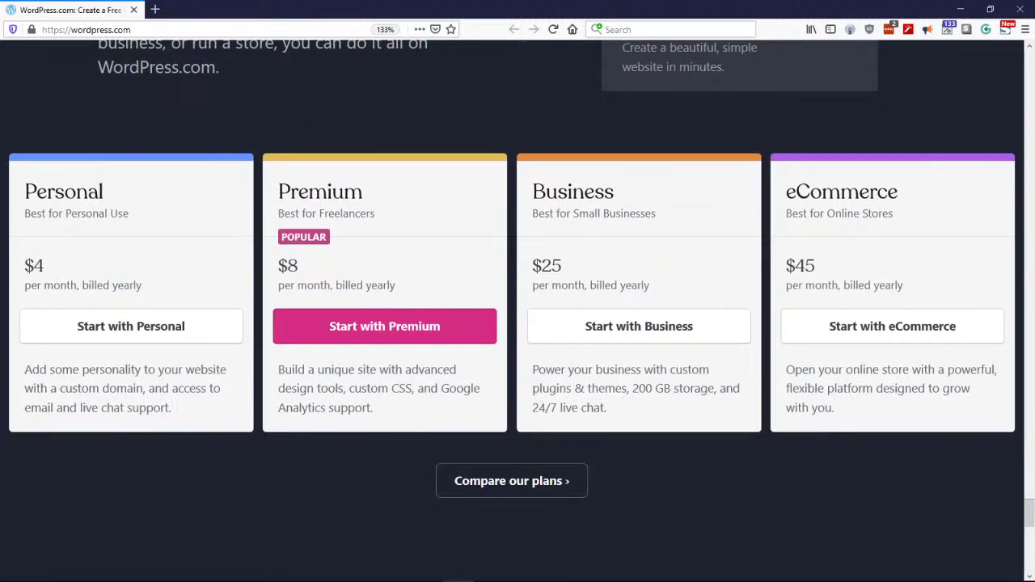
scroll(243, 274, "up", 2)
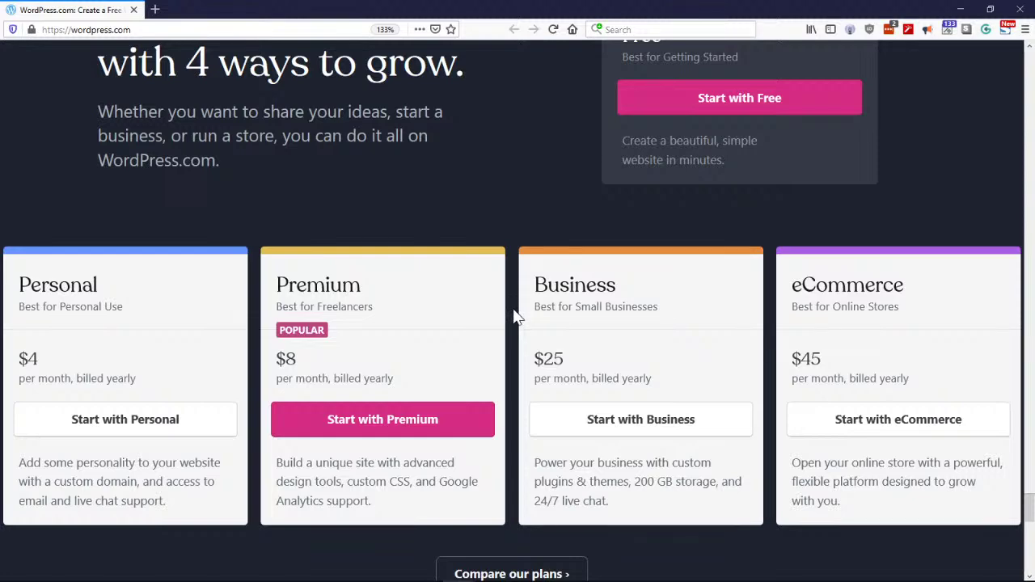
scroll(515, 314, "down", 5)
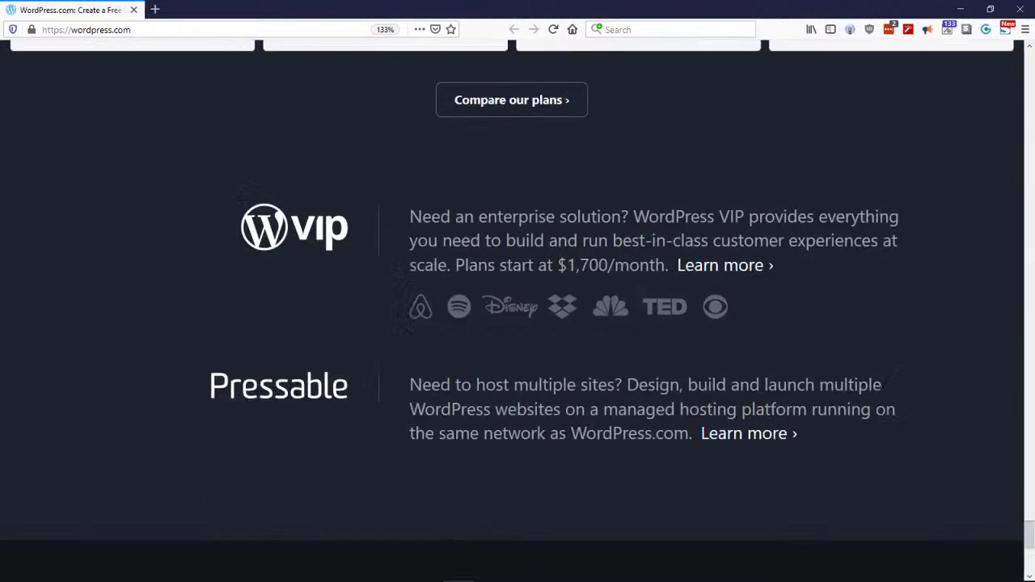
scroll(762, 330, "down", 5)
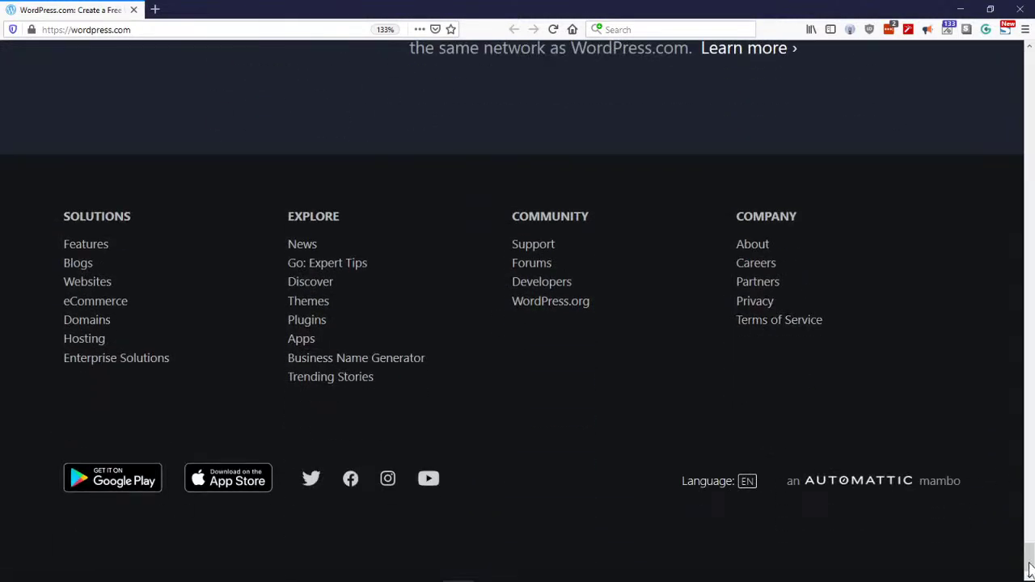
left_click_drag(1029, 570, 1029, 517)
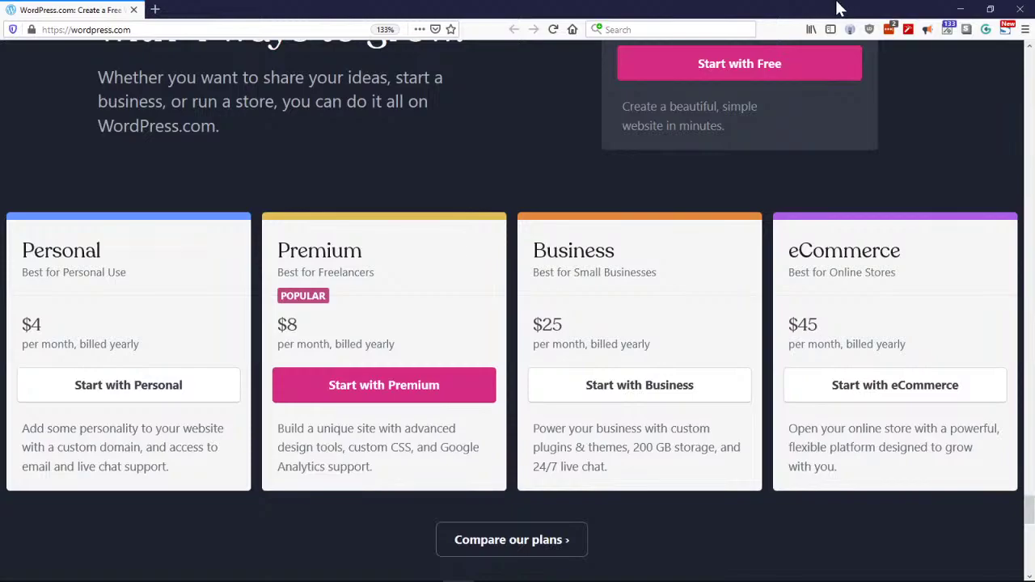
left_click(964, 10)
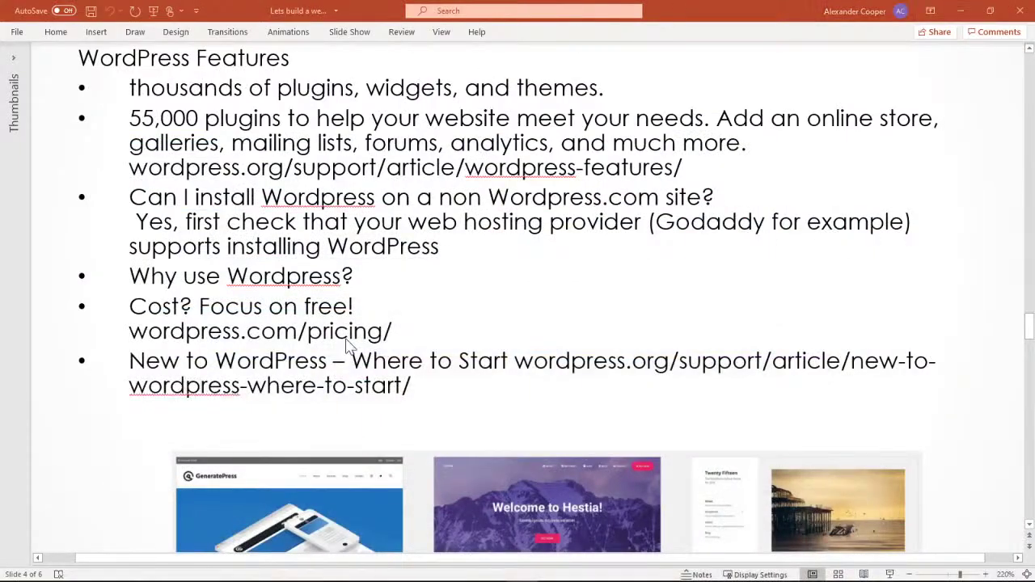
Step: Scroll past slide 4's theme thumbnails to slide 5's 'How to get started' steps
scroll(63, 288, "down", 5)
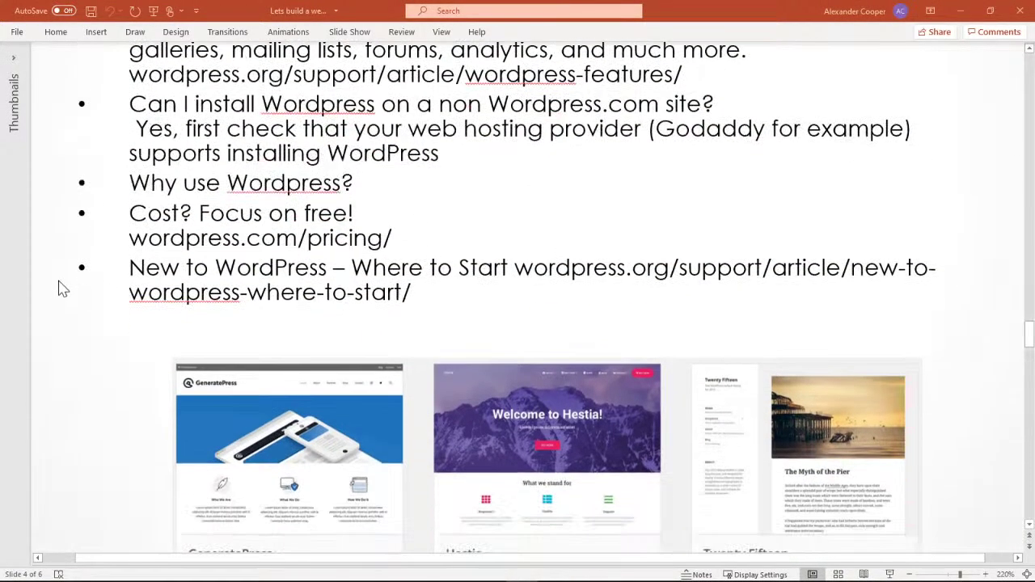
scroll(63, 289, "down", 3)
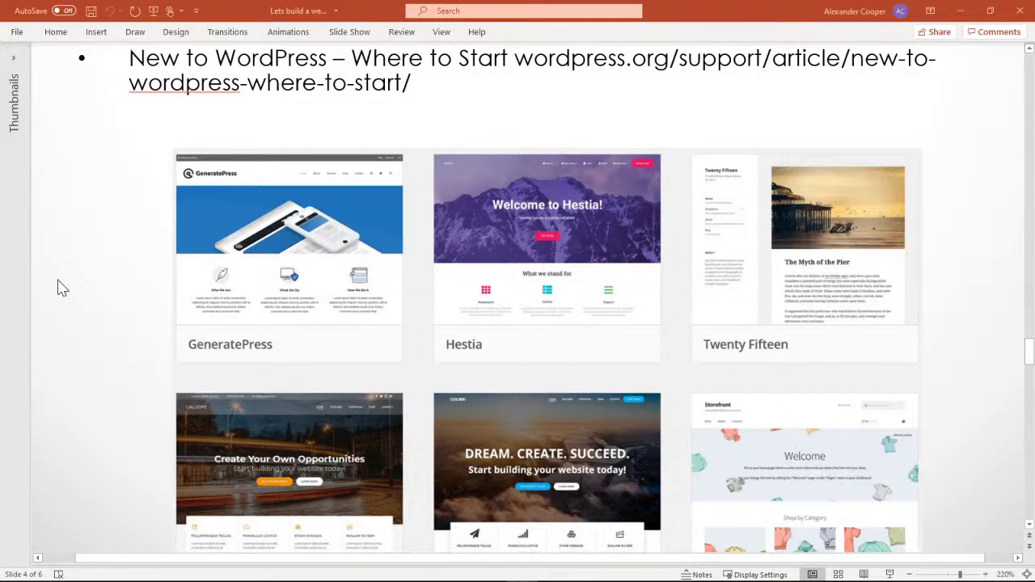
scroll(63, 288, "down", 2)
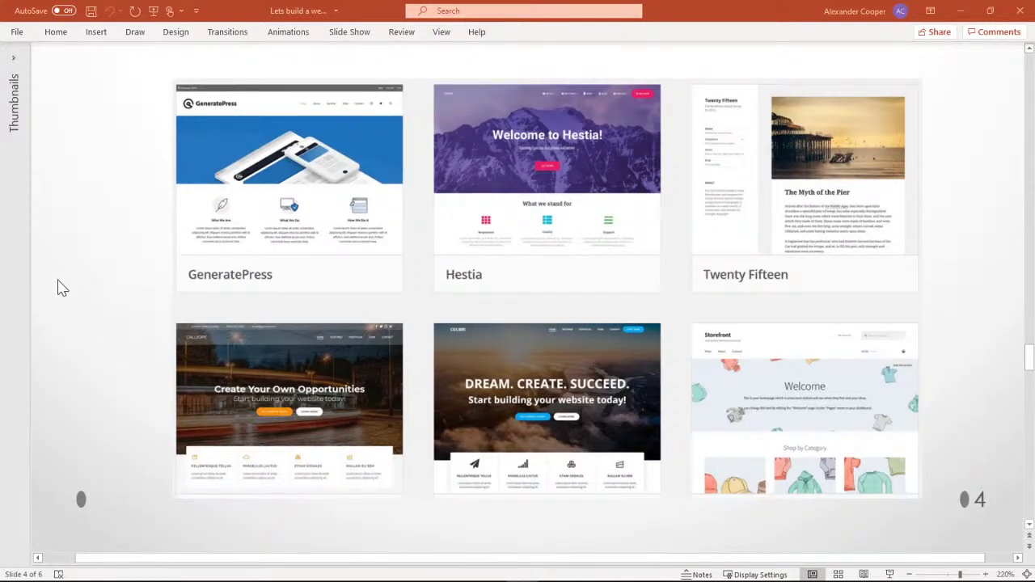
scroll(64, 289, "down", 4)
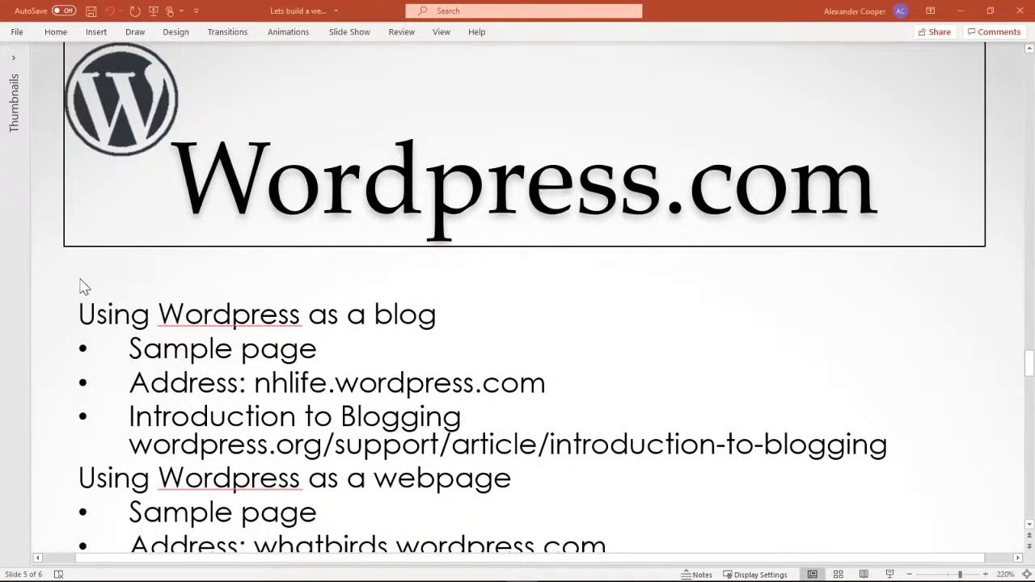
scroll(58, 287, "down", 3)
scroll(60, 285, "down", 2)
scroll(58, 285, "down", 1)
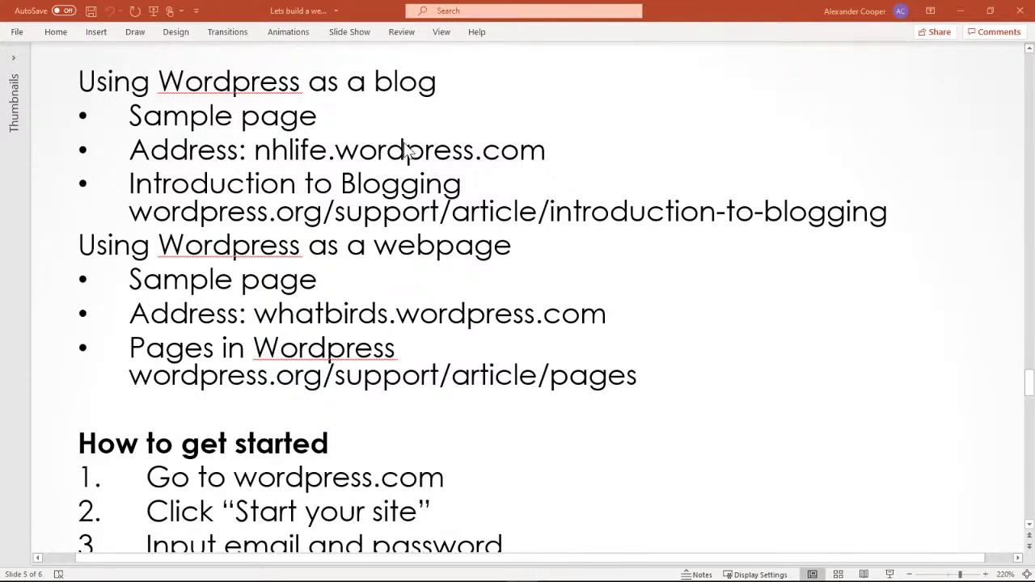
Step: Copy nhlife.wordpress.com from the slide and switch to Firefox showing the New Hampshire blog
left_click_drag(254, 150, 547, 150)
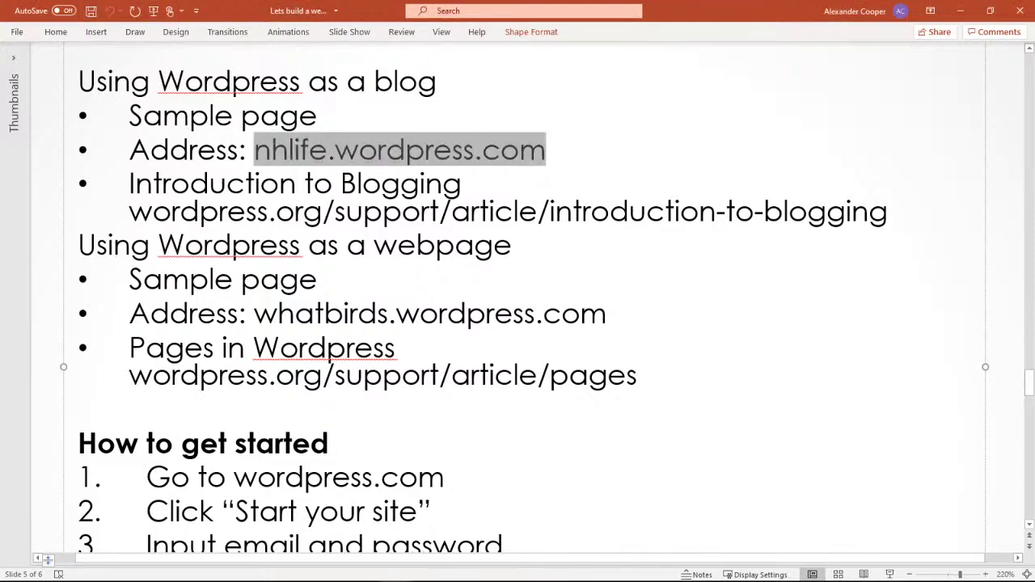
left_click_drag(480, 151, 465, 161)
right_click(492, 147)
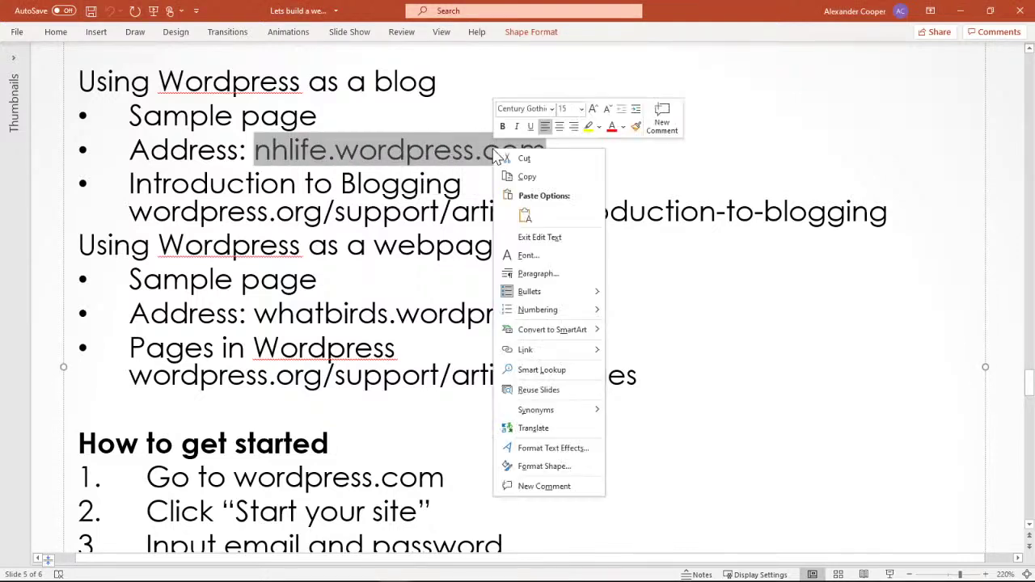
left_click(531, 176)
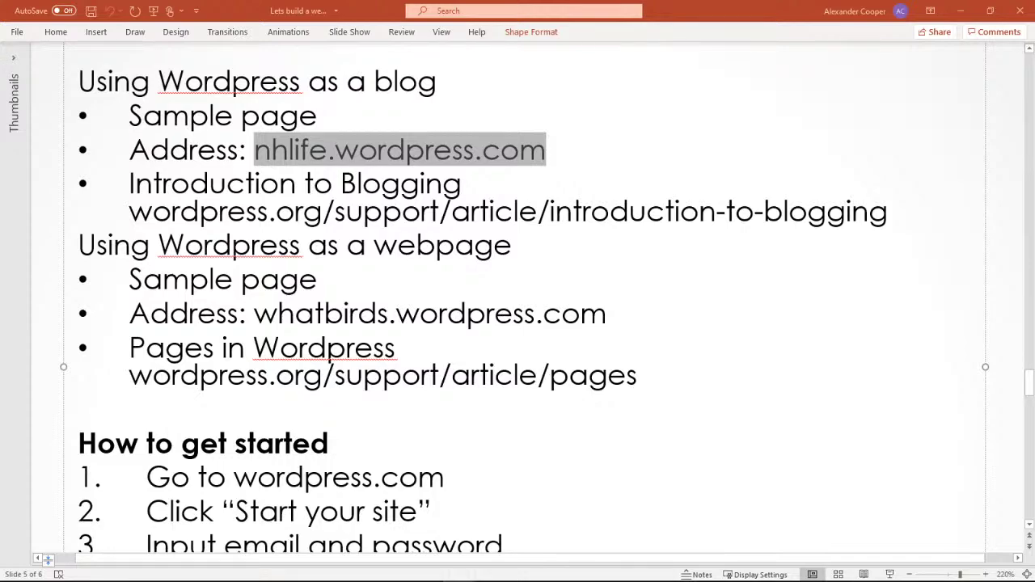
key("alt+Tab")
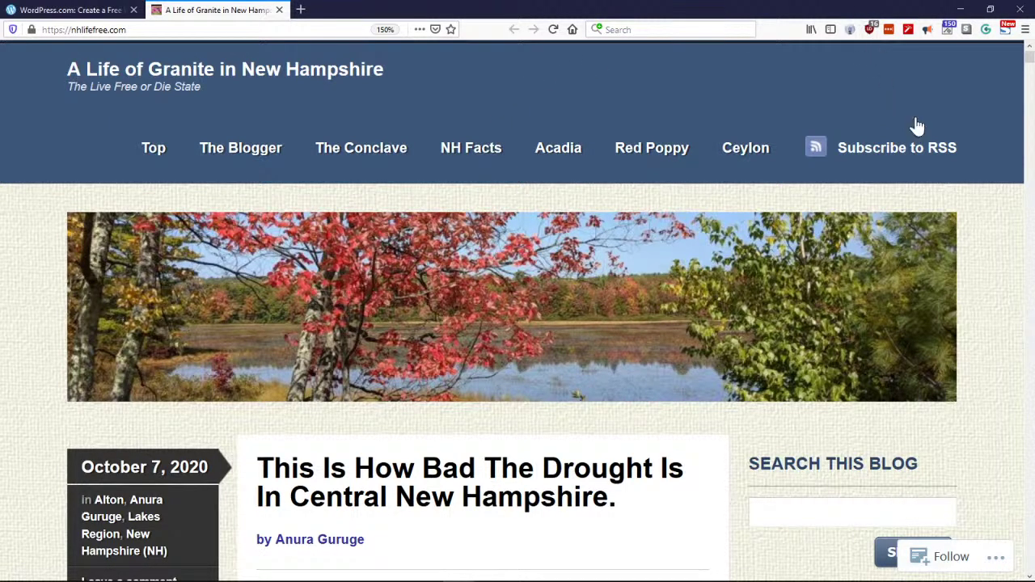
Step: Scroll down the nhlifefree.com blog past the bear post
scroll(998, 214, "down", 4)
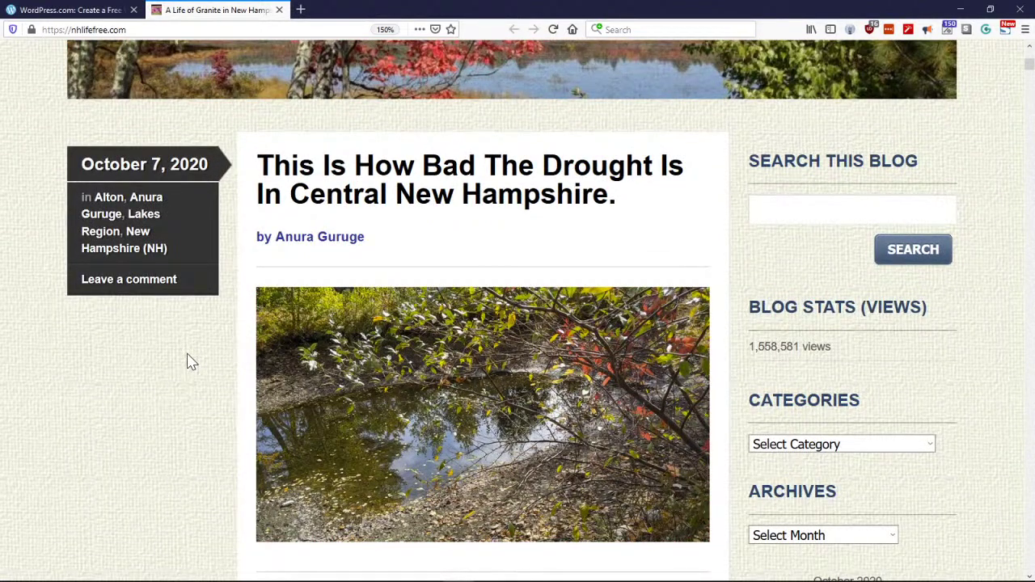
scroll(187, 361, "down", 8)
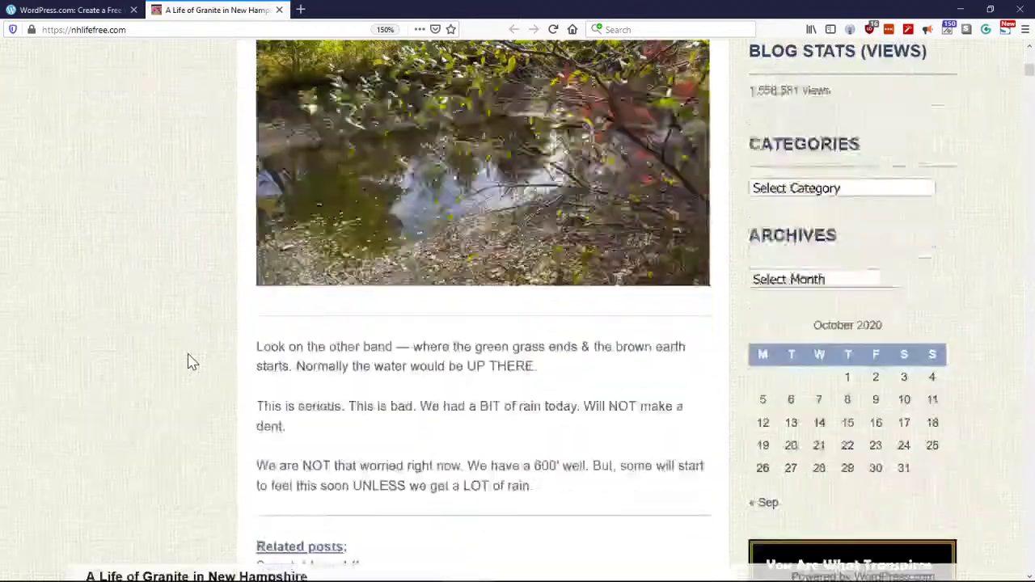
scroll(187, 362, "down", 6)
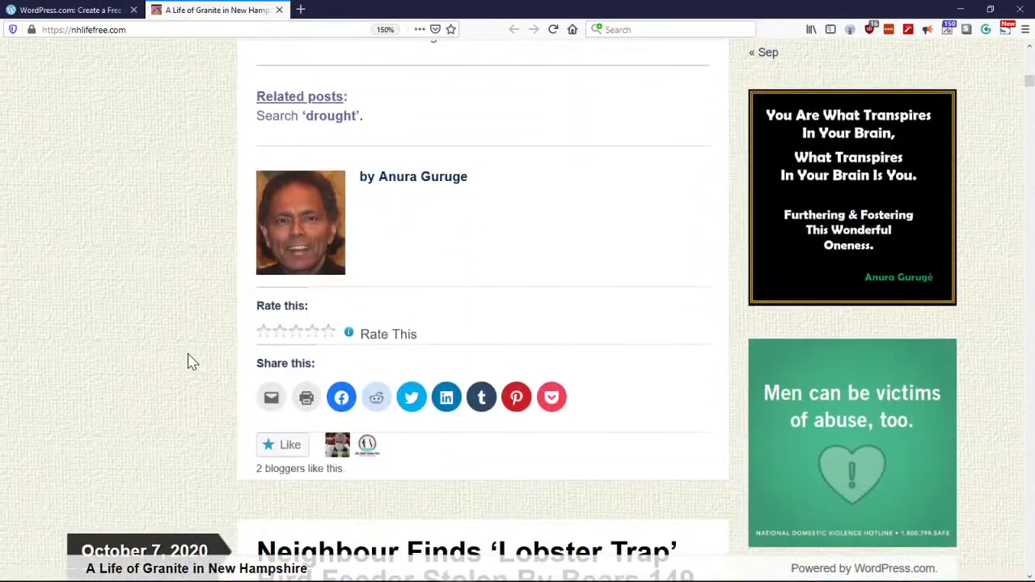
scroll(187, 361, "down", 5)
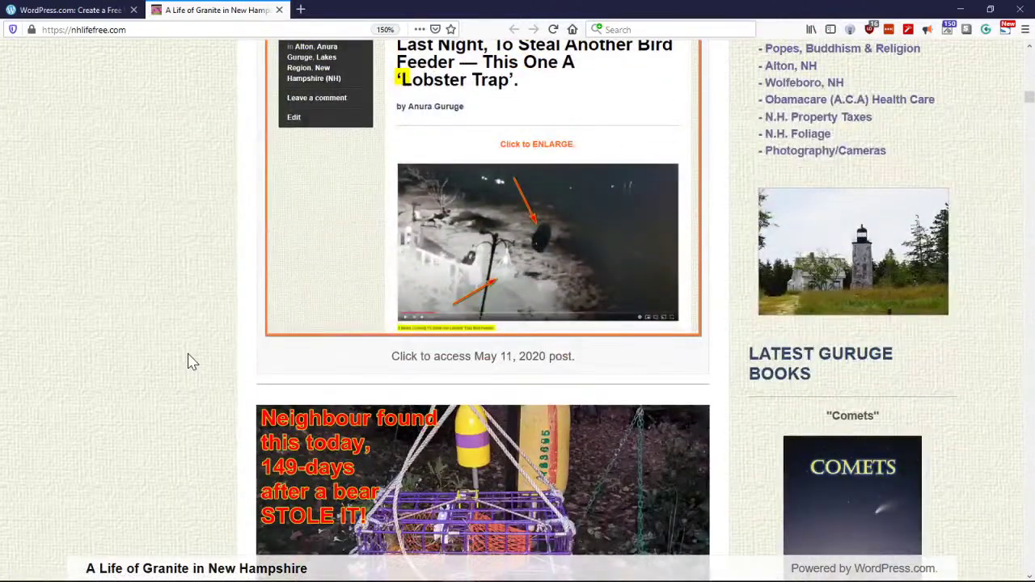
scroll(188, 361, "up", 1)
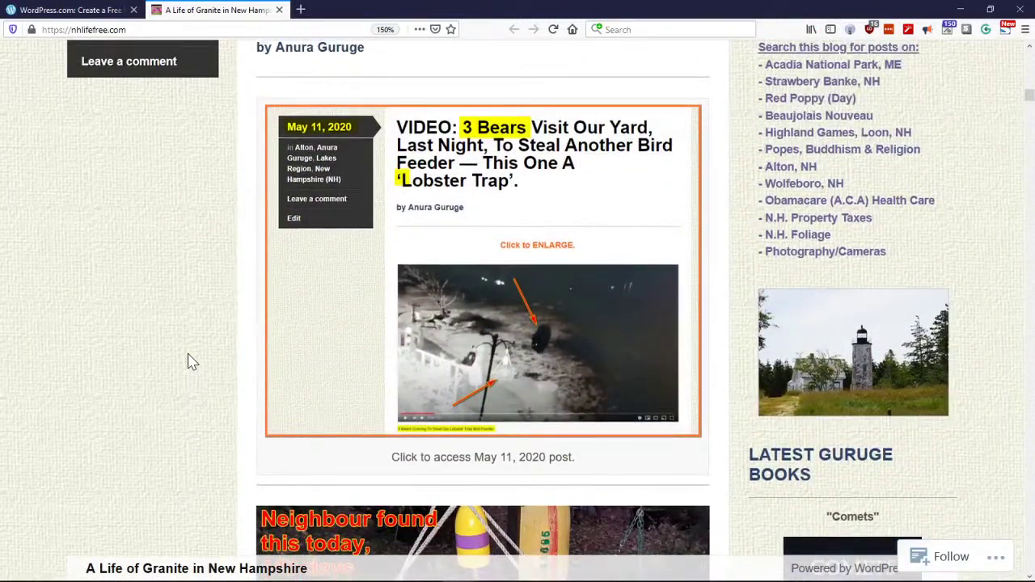
scroll(188, 362, "down", 5)
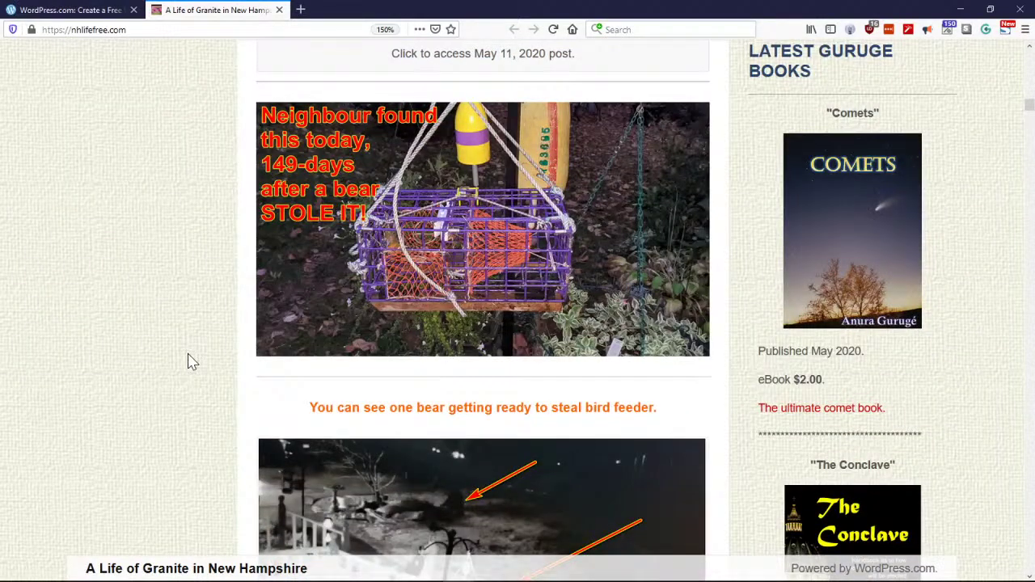
scroll(187, 361, "down", 3)
Step: Reach the Picture Of The Day post and enlarge its fallen red leaves photo
scroll(188, 361, "down", 6)
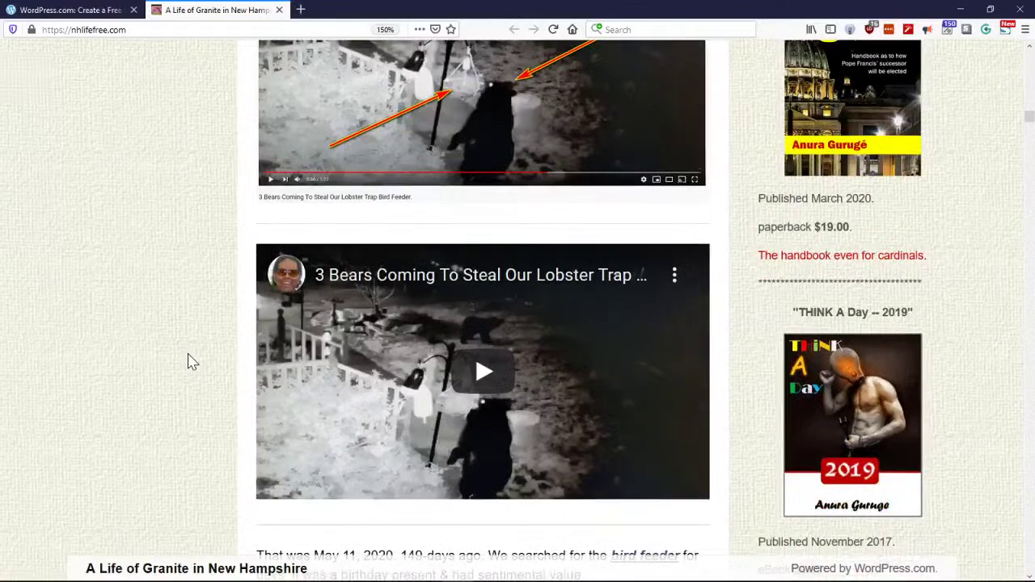
scroll(187, 361, "down", 6)
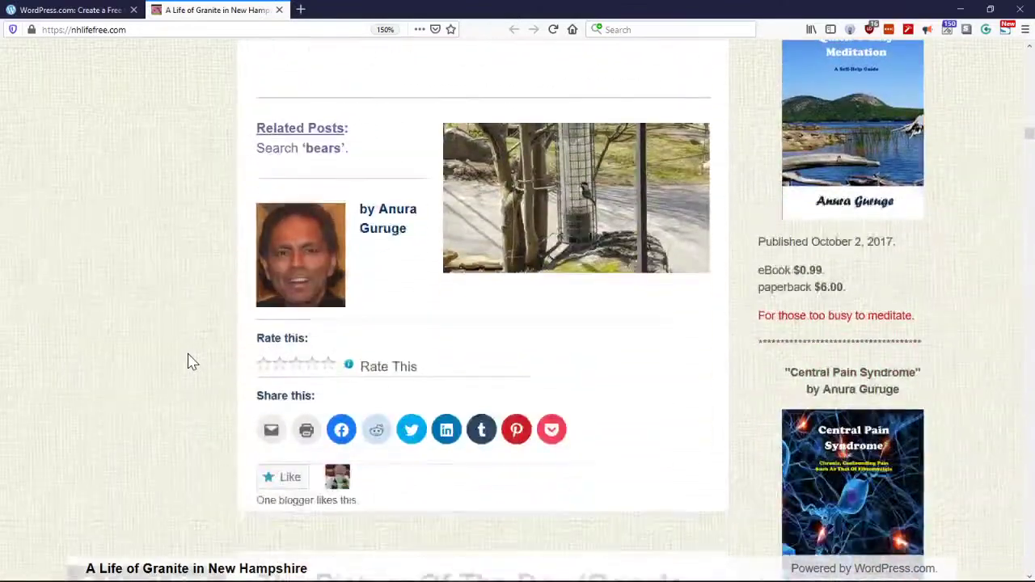
scroll(187, 361, "down", 6)
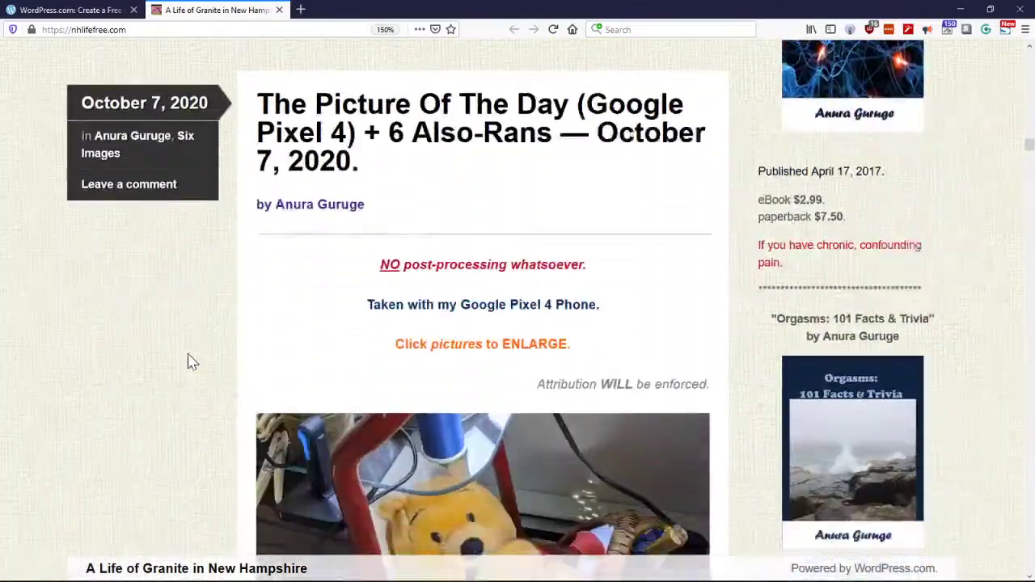
scroll(188, 362, "down", 6)
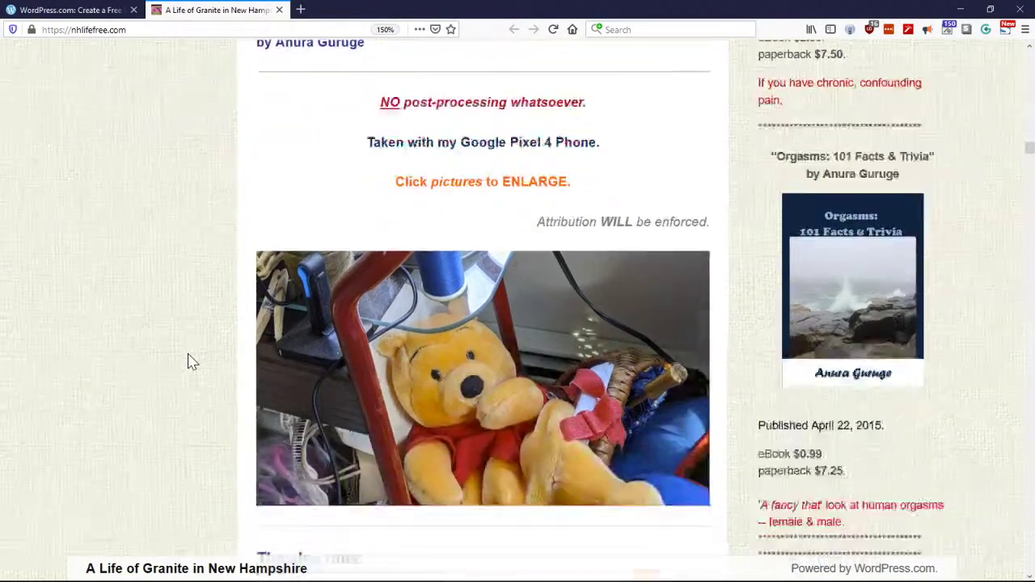
scroll(188, 362, "down", 5)
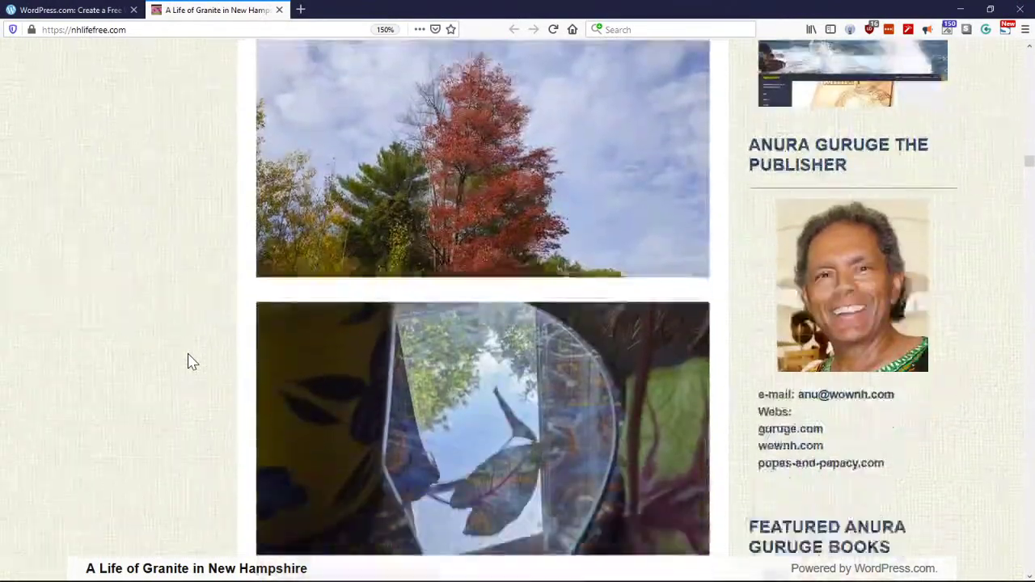
scroll(202, 354, "down", 7)
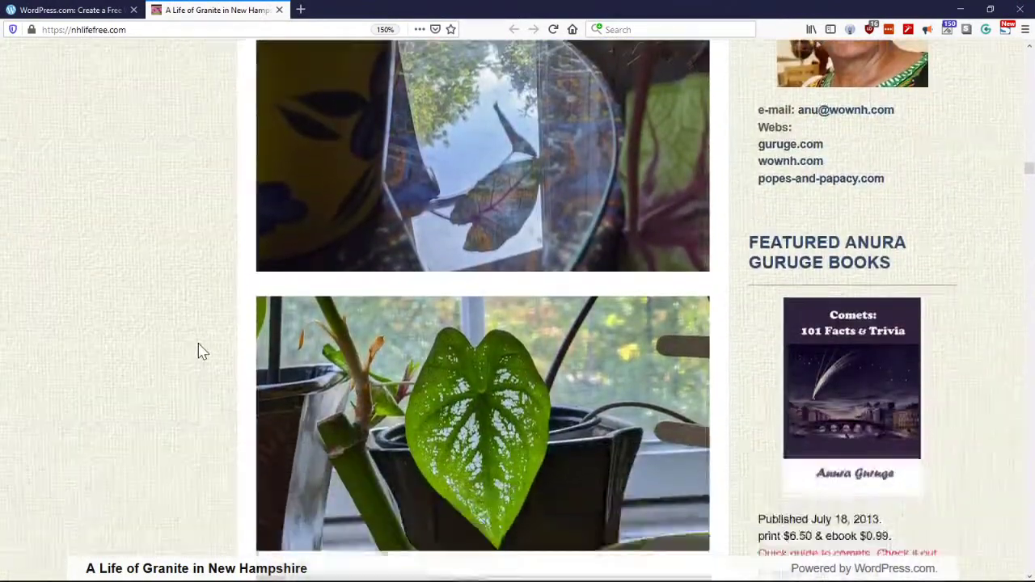
scroll(207, 348, "down", 5)
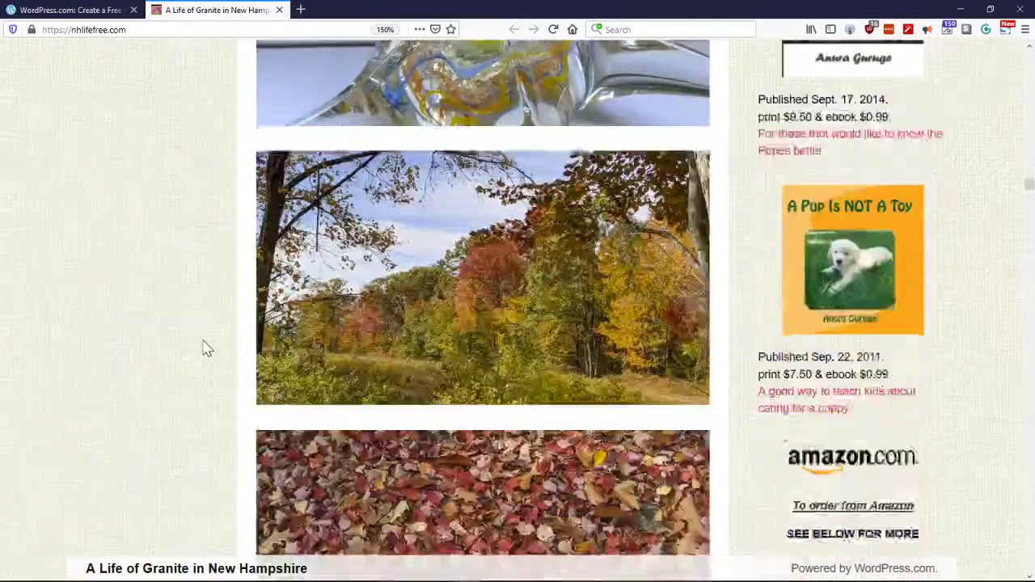
scroll(205, 347, "up", 1)
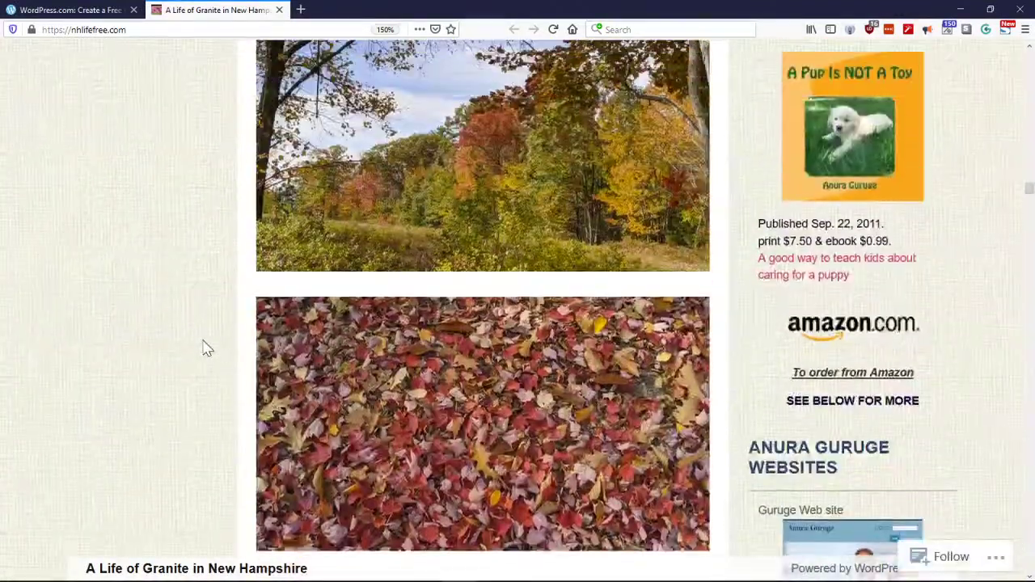
left_click(457, 439)
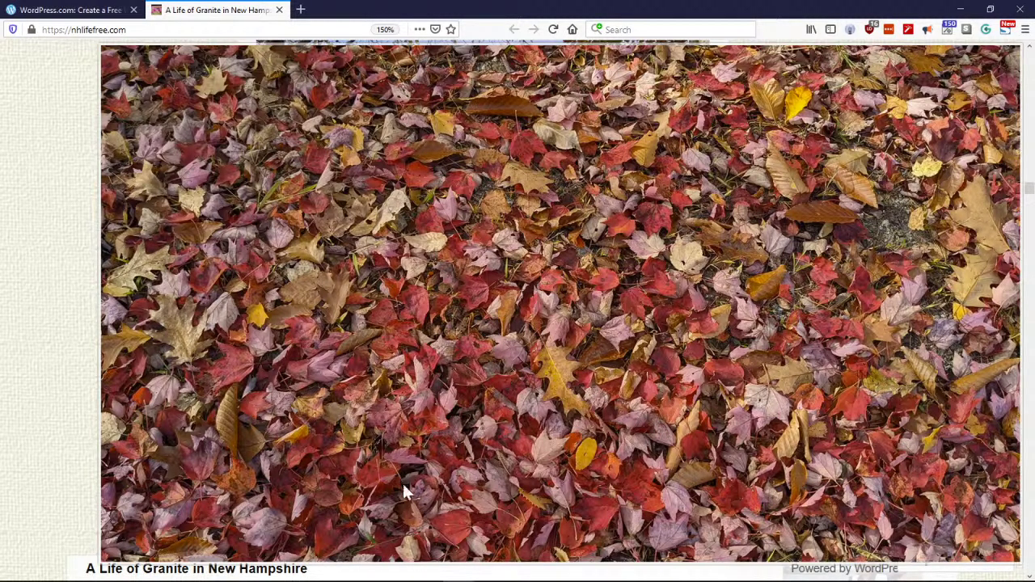
Step: Close the leaves photo, enlarge the autumn trees photo, then continue down the posts
left_click(29, 346)
left_click(365, 208)
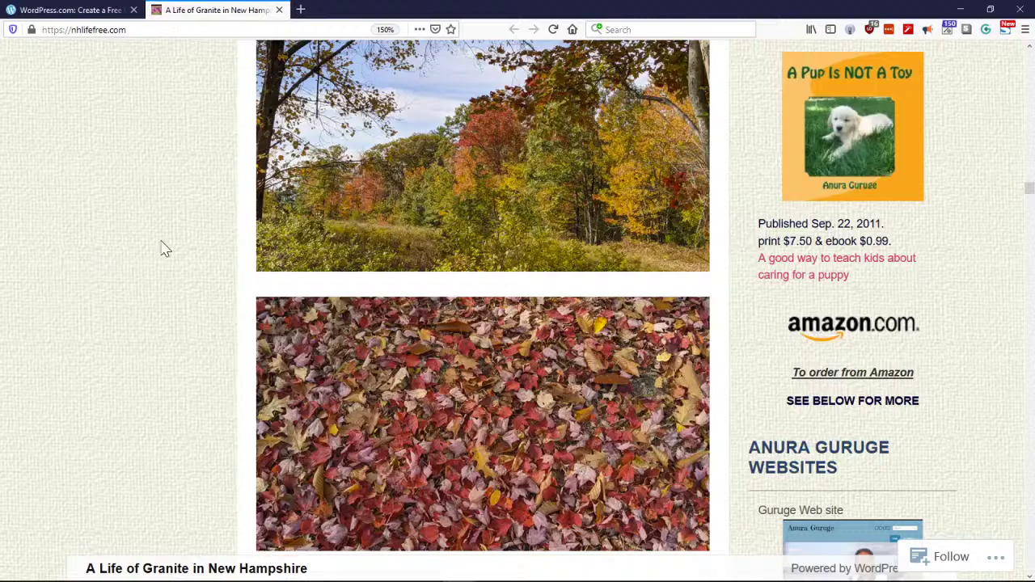
scroll(167, 247, "down", 10)
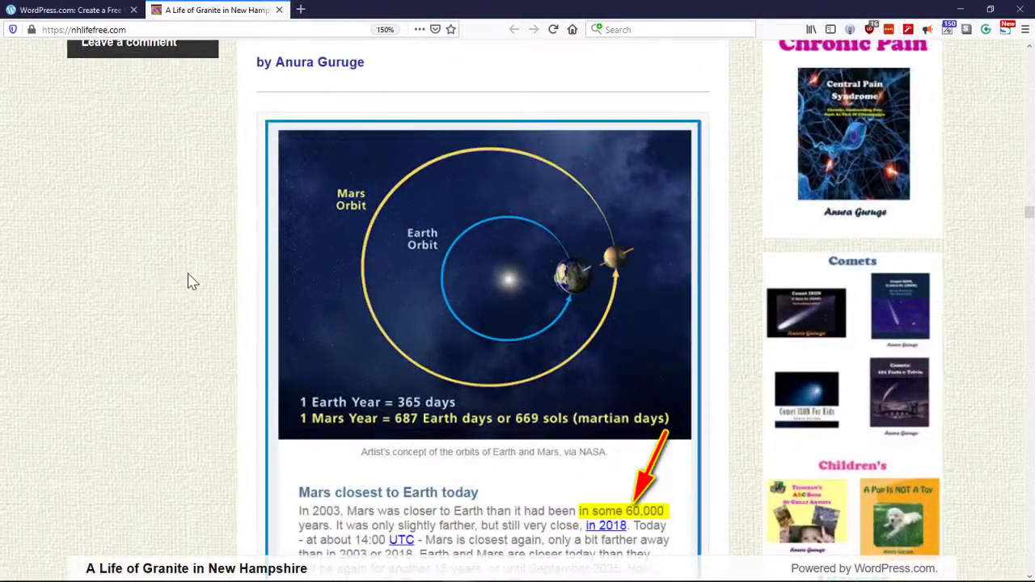
scroll(181, 281, "down", 15)
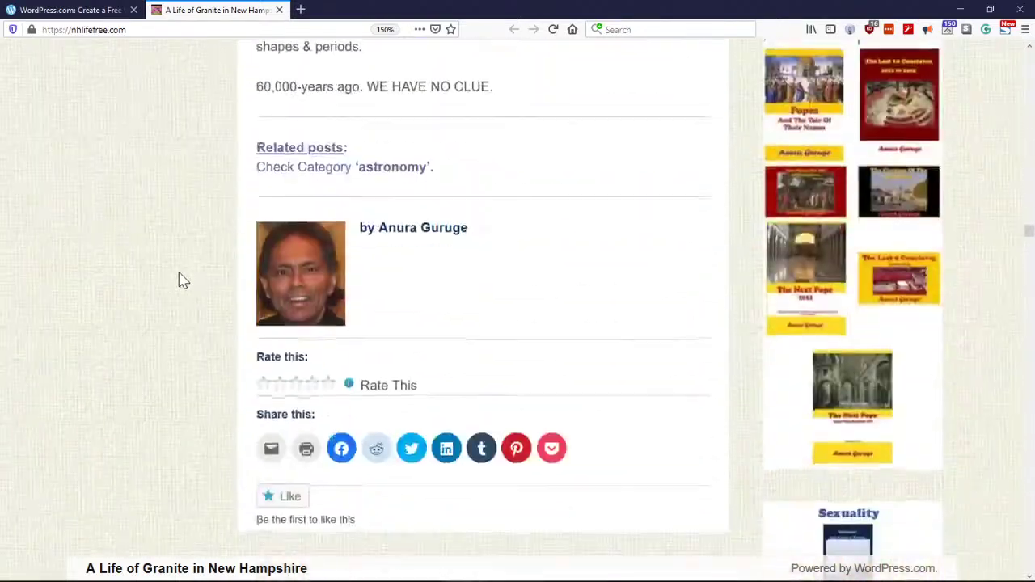
scroll(182, 281, "down", 3)
scroll(180, 277, "up", 5)
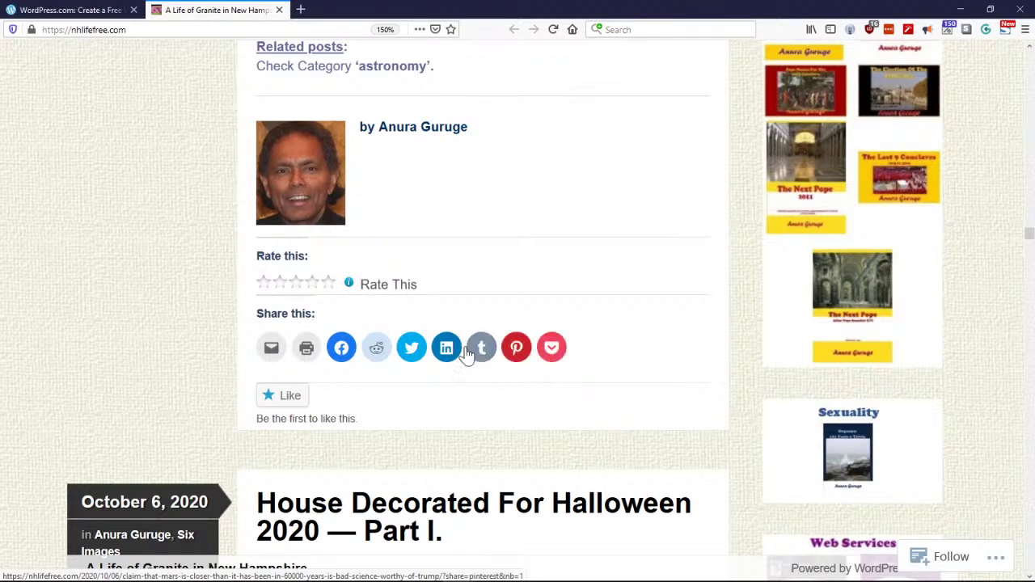
scroll(112, 345, "down", 7)
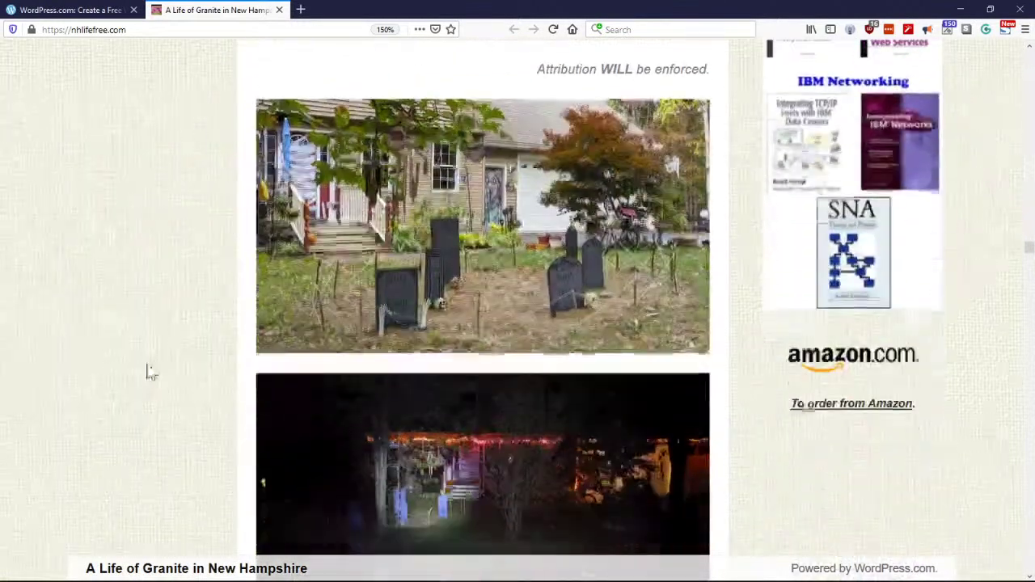
scroll(160, 343, "up", 3)
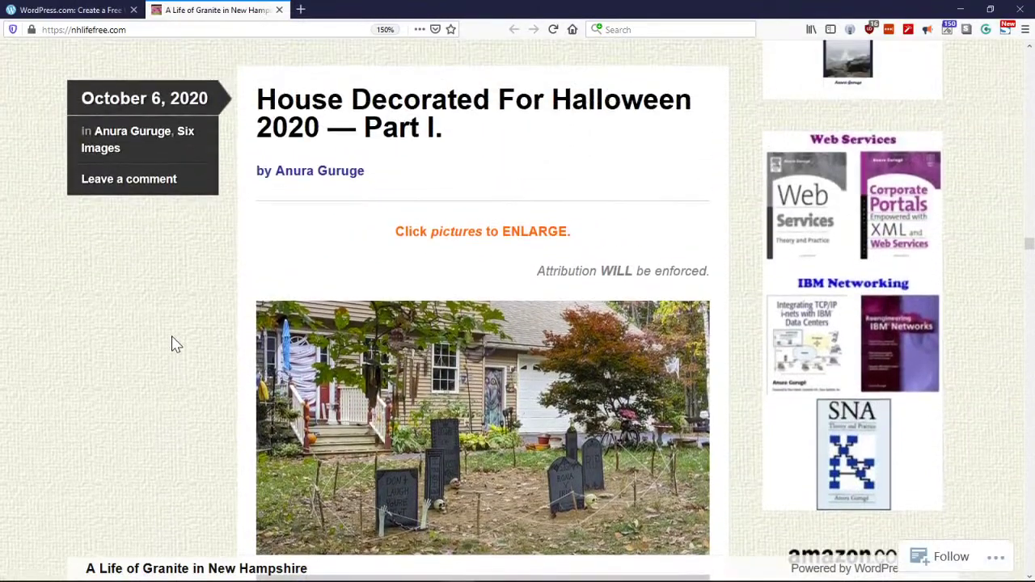
scroll(176, 344, "down", 8)
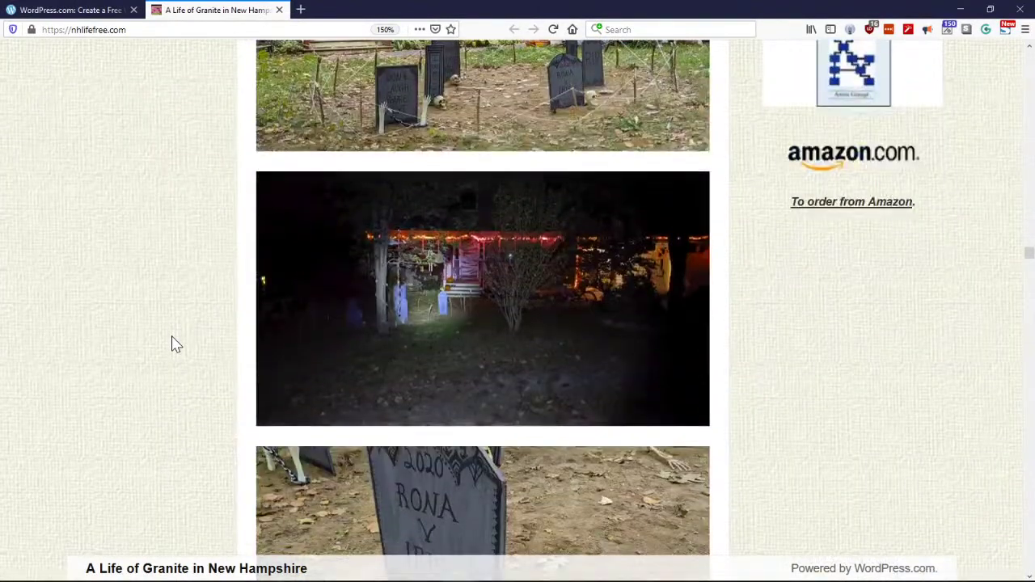
scroll(173, 345, "down", 5)
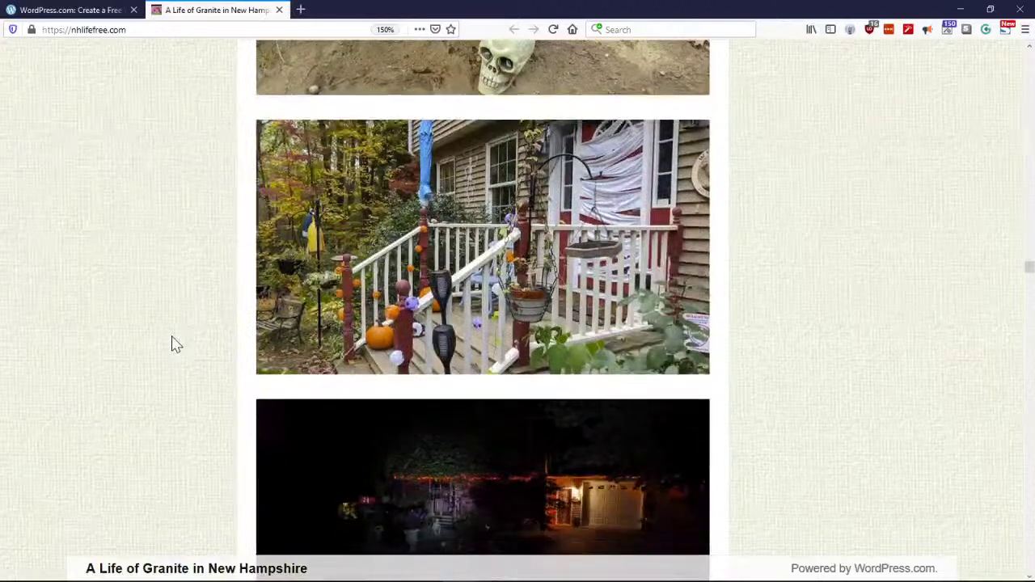
Step: Enlarge the decorated porch photo, then scroll down to the red lantern photo
left_click(387, 257)
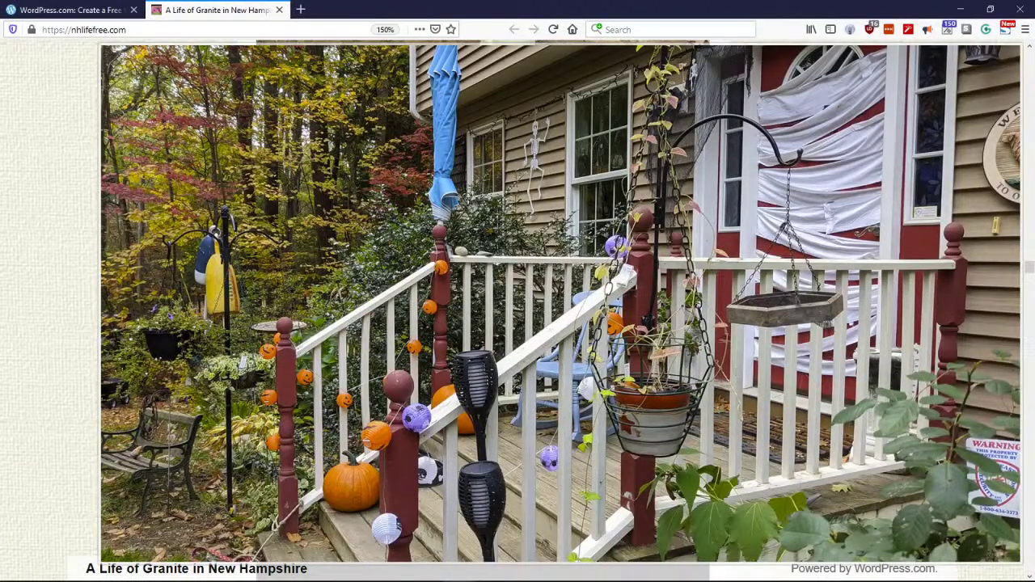
scroll(169, 233, "down", 5)
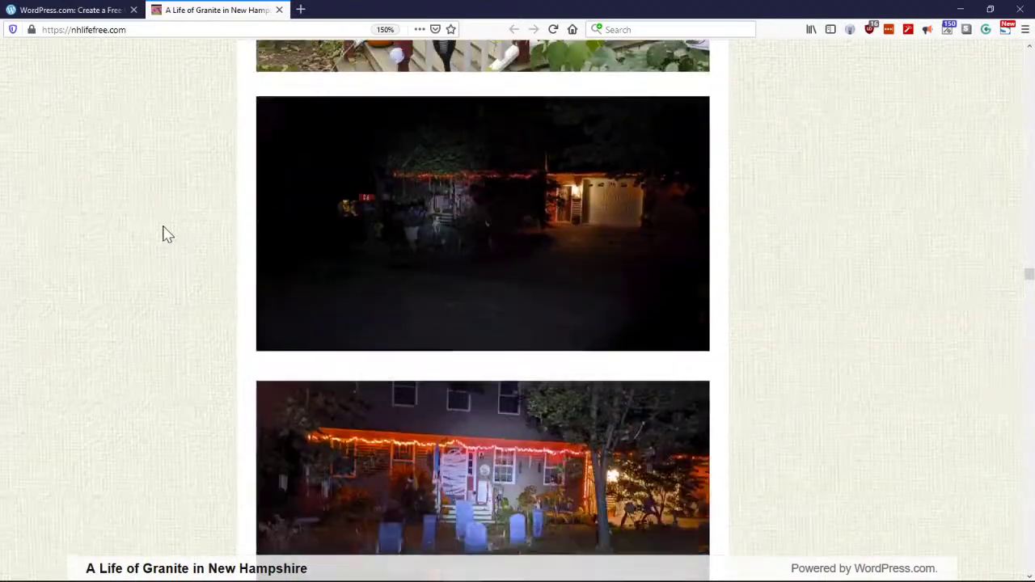
scroll(163, 234, "down", 5)
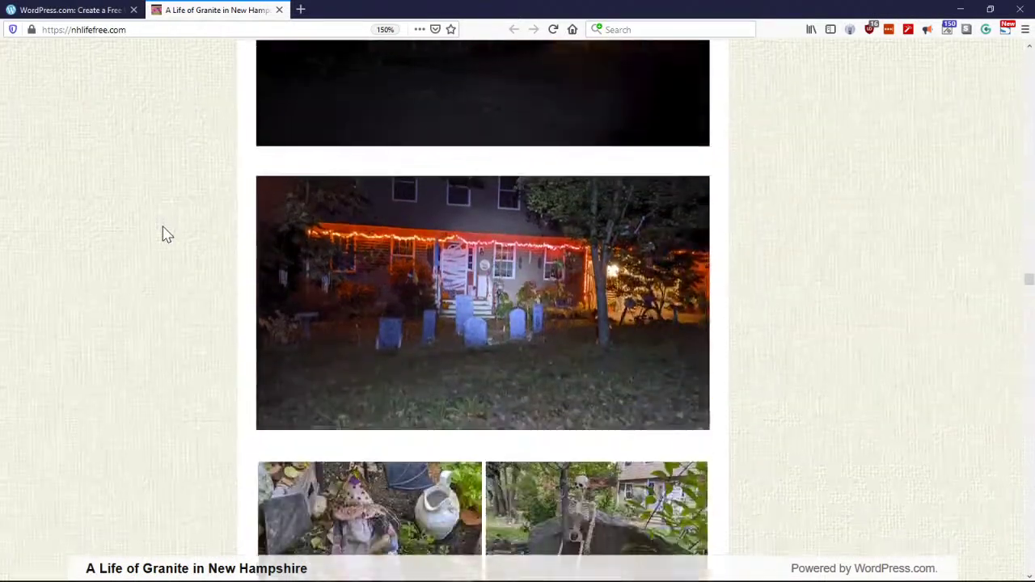
scroll(185, 264, "down", 7)
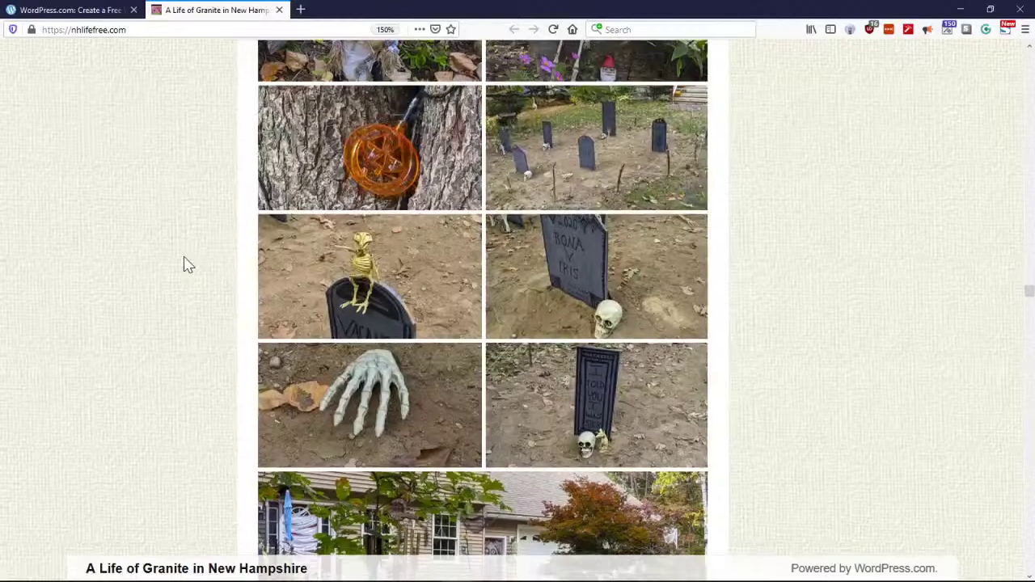
scroll(185, 265, "down", 10)
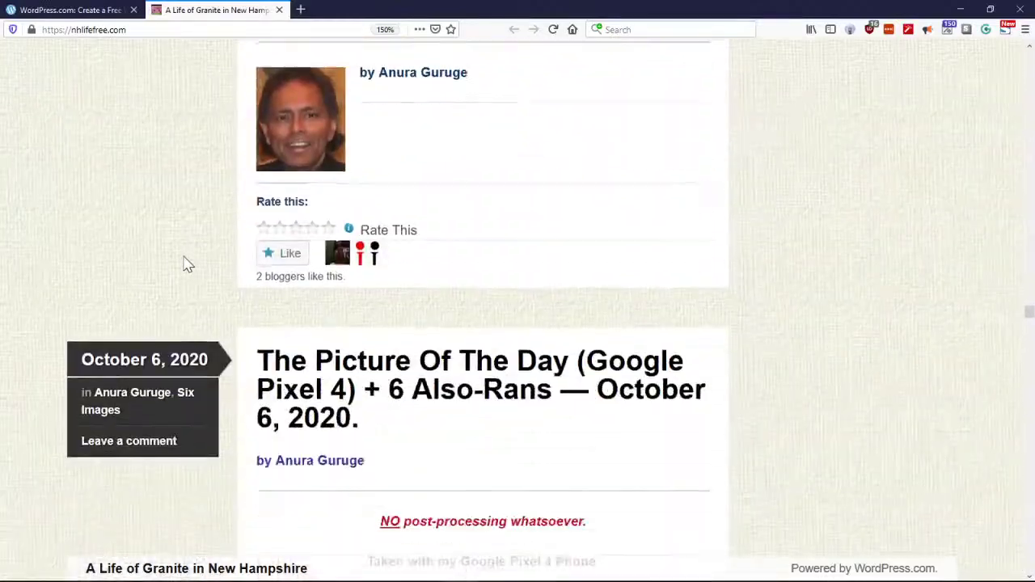
scroll(185, 264, "down", 8)
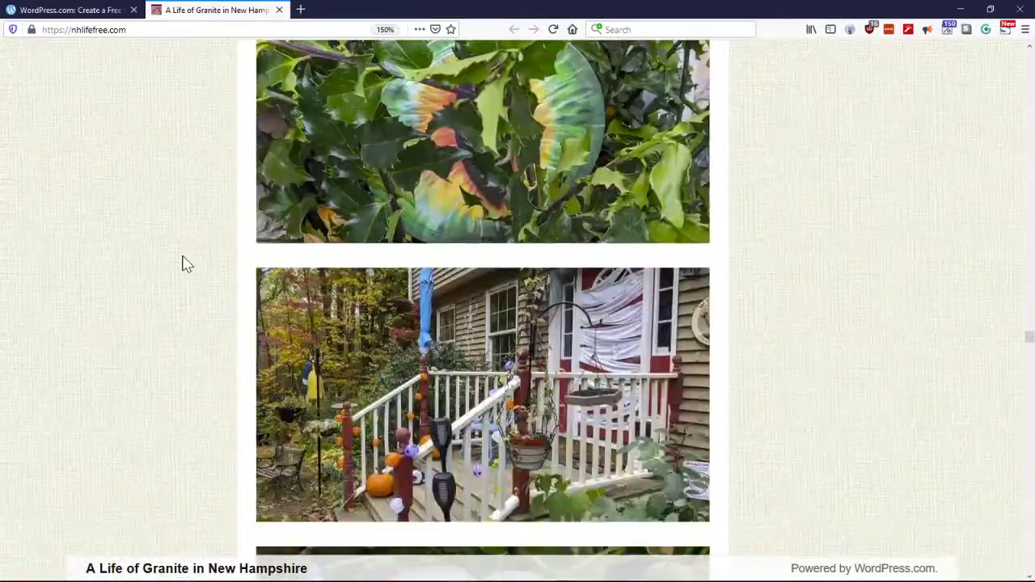
scroll(185, 264, "down", 4)
scroll(185, 264, "down", 4)
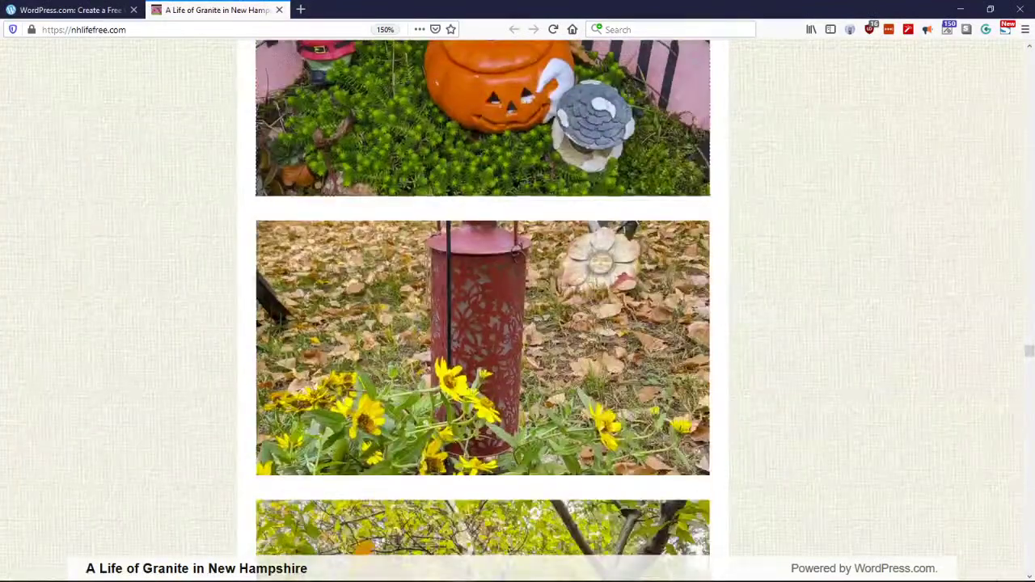
Step: Copy the wordpress.org/support/article/introduction-to-blogging address from slide 5 and return to Firefox
left_click(952, 10)
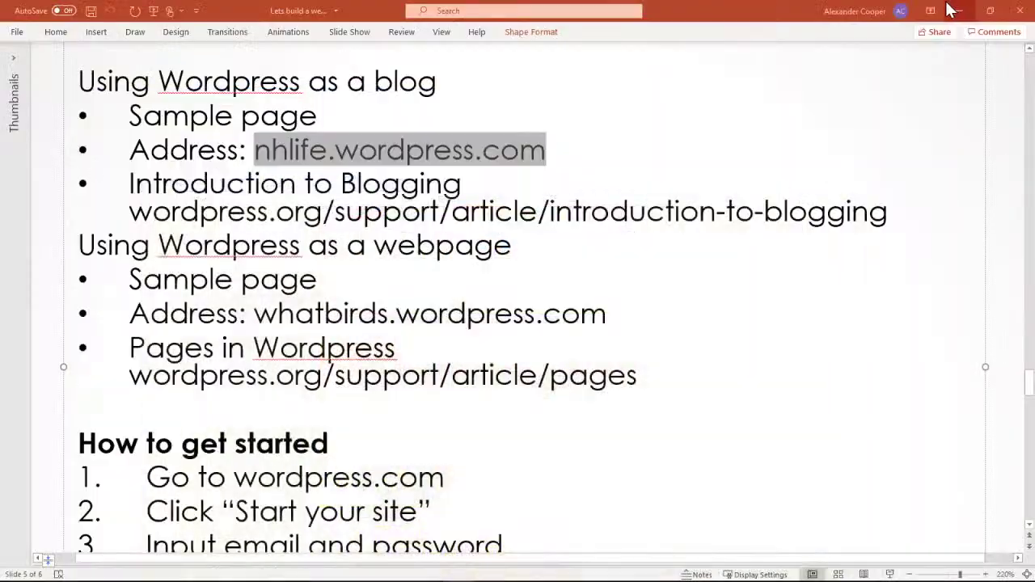
left_click(539, 212)
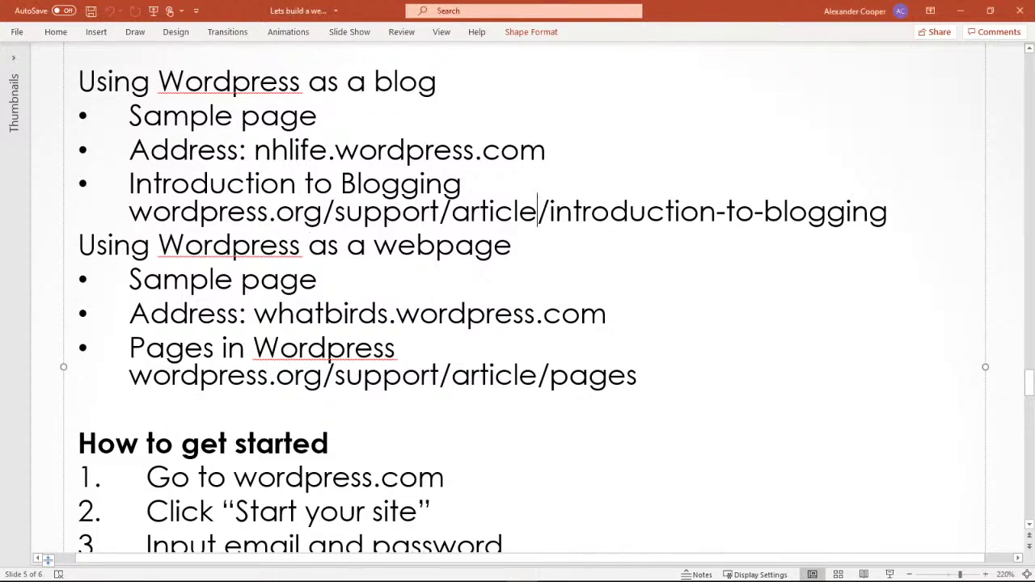
left_click_drag(180, 202, 293, 209)
left_click(474, 181)
key("shift+End")
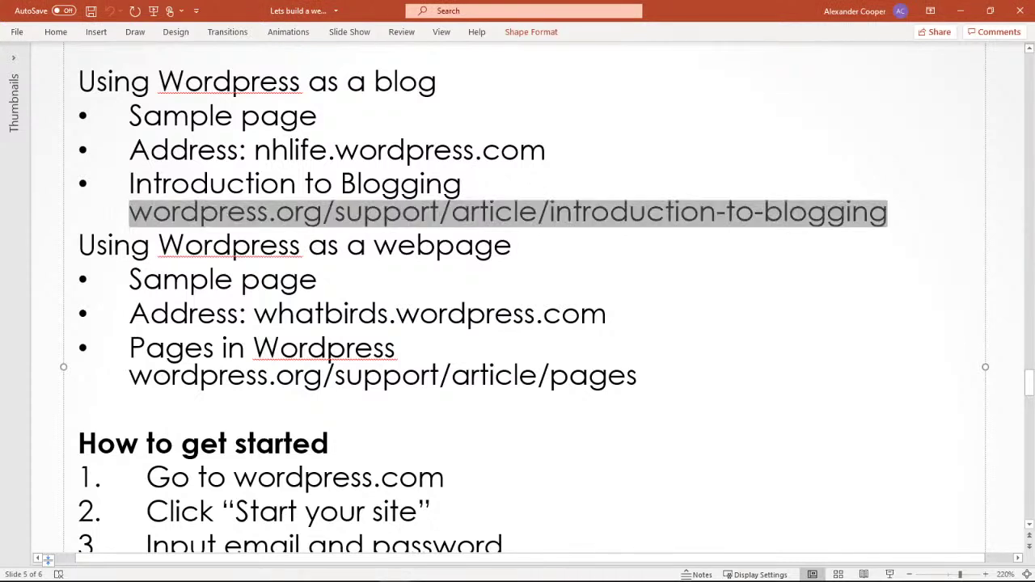
right_click(692, 204)
left_click(722, 232)
key("alt+Tab")
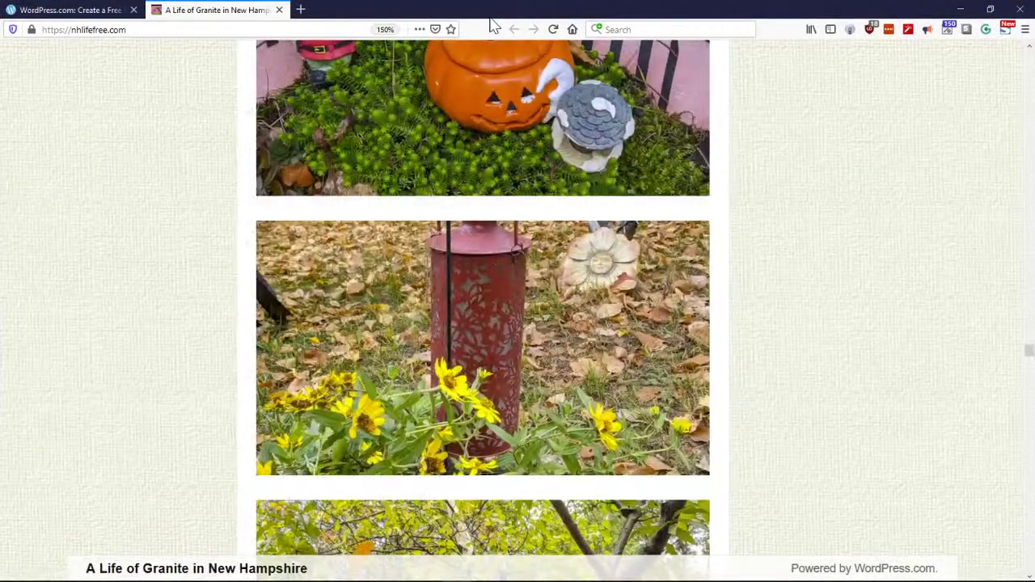
Step: Load the copied Introduction to Blogging URL in a new tab and scroll to its blog-layout diagram
left_click(300, 9)
key("ctrl+v")
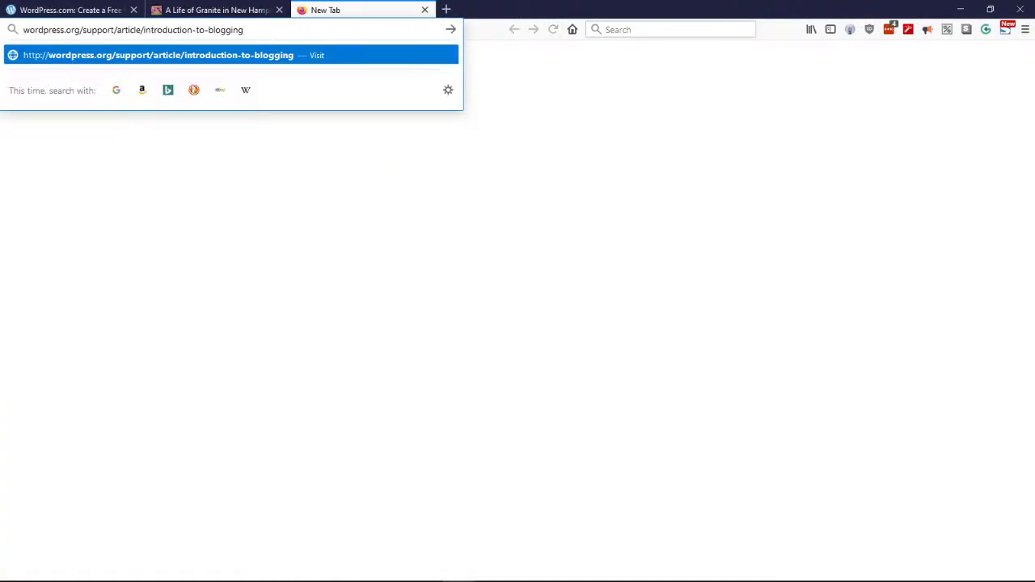
key("Return")
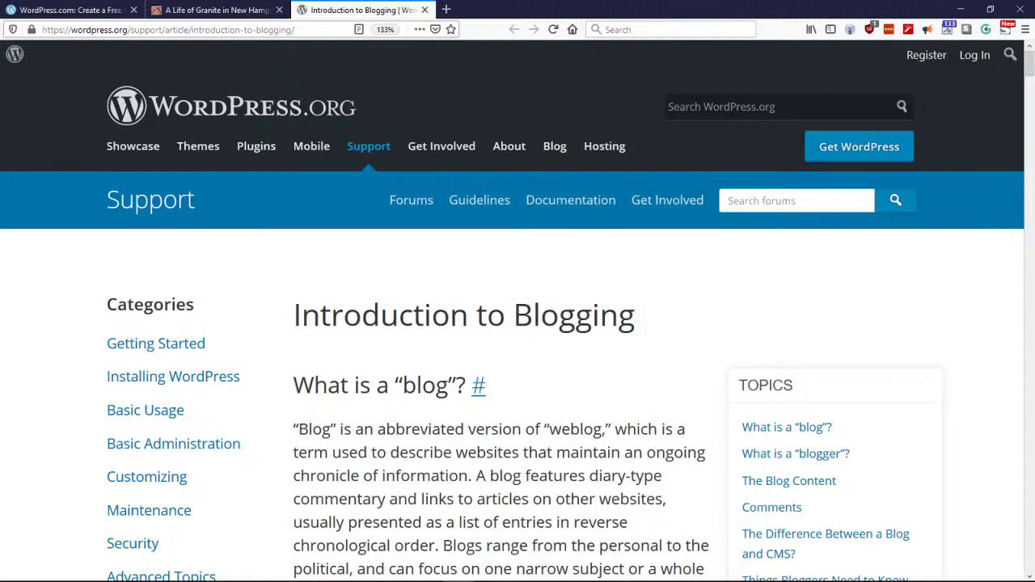
scroll(561, 358, "down", 3)
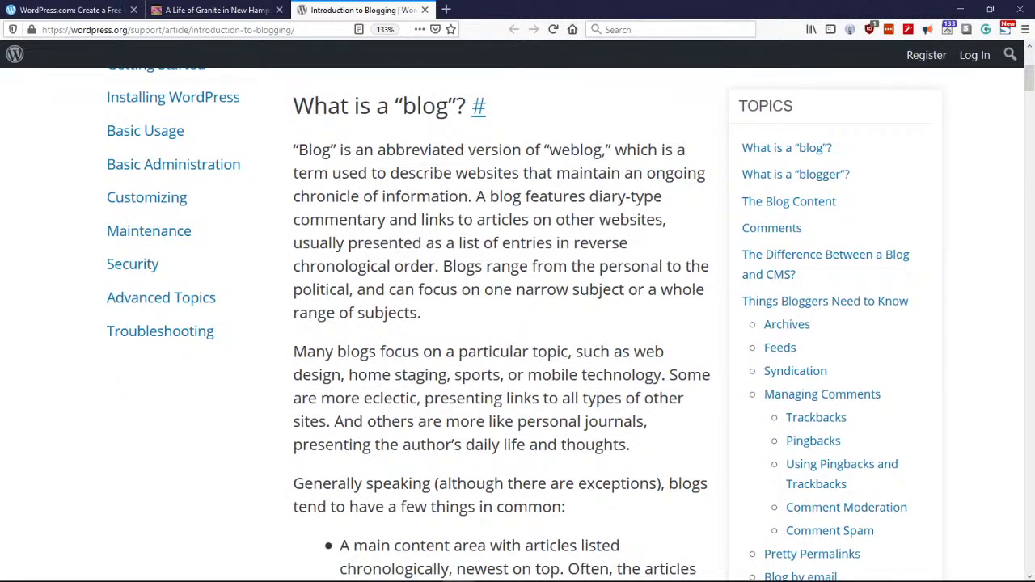
scroll(717, 250, "down", 6)
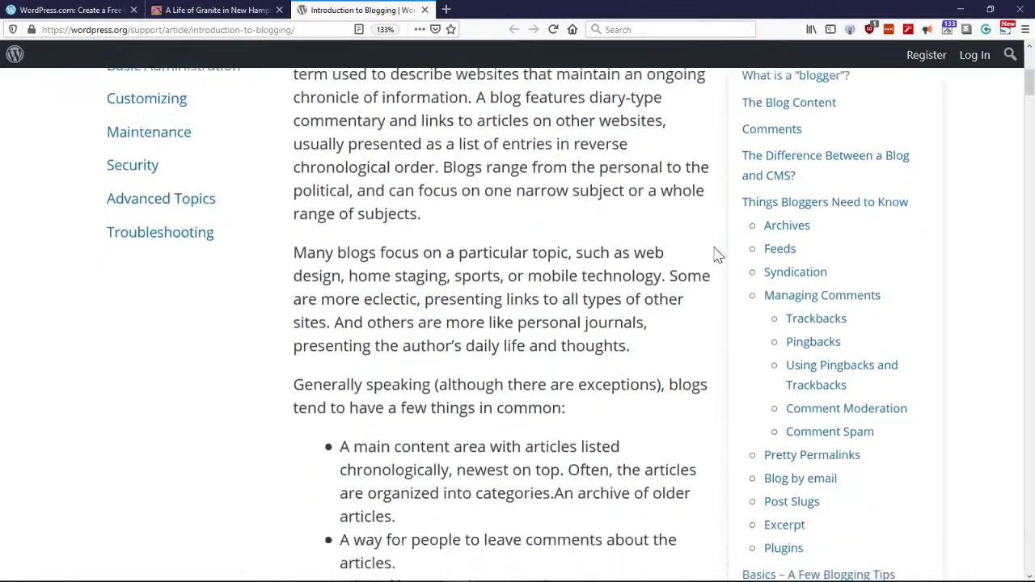
scroll(275, 303, "down", 2)
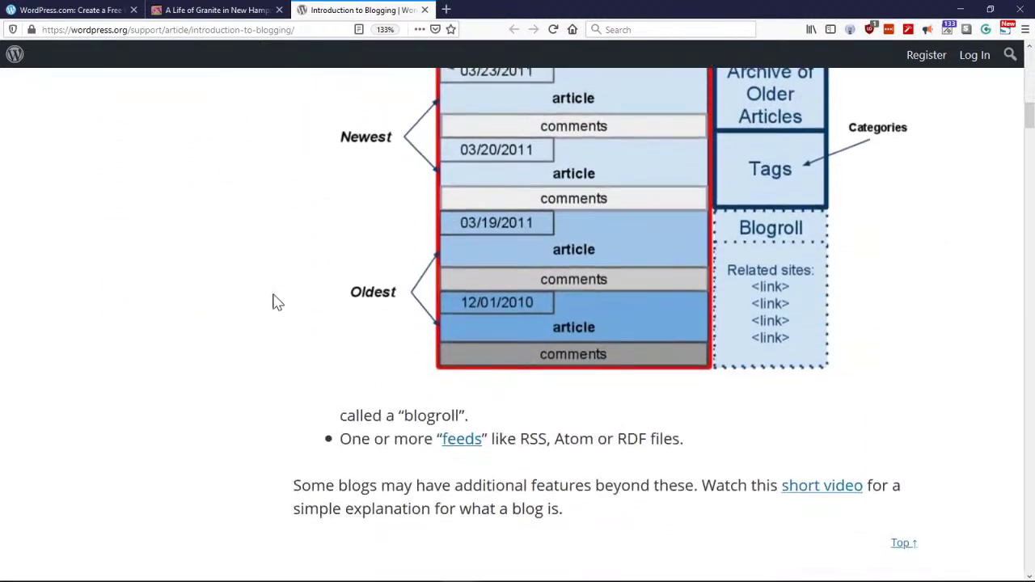
scroll(245, 309, "up", 1)
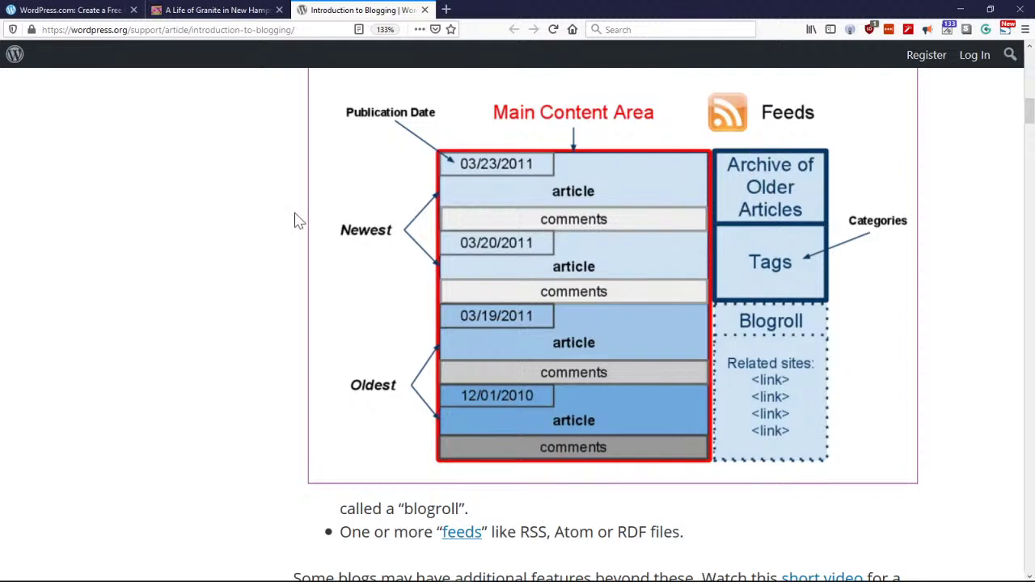
Step: Scroll the article through comment spam to Pretty Permalinks, then minimize the browser
scroll(196, 222, "down", 5)
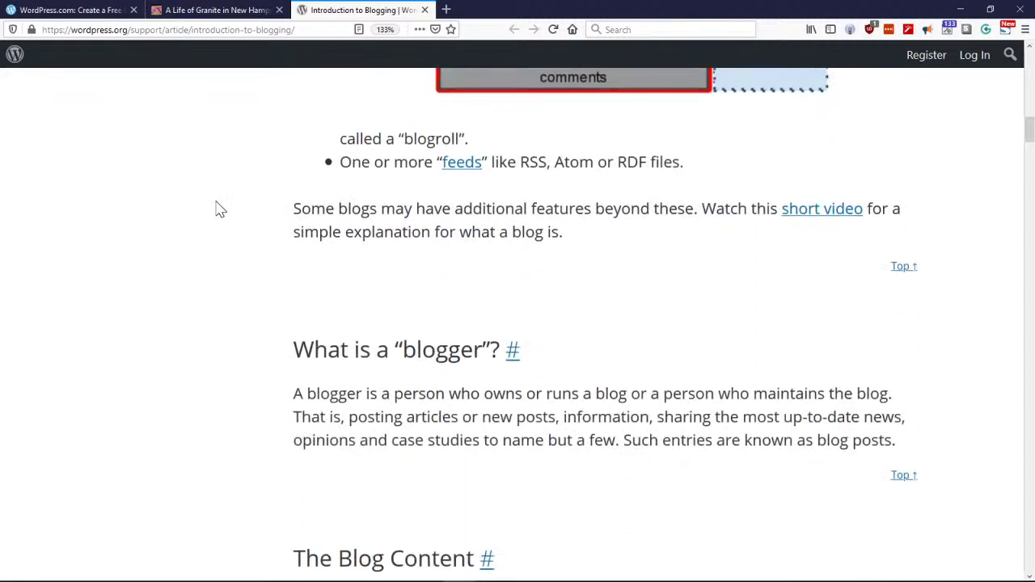
scroll(216, 208, "down", 10)
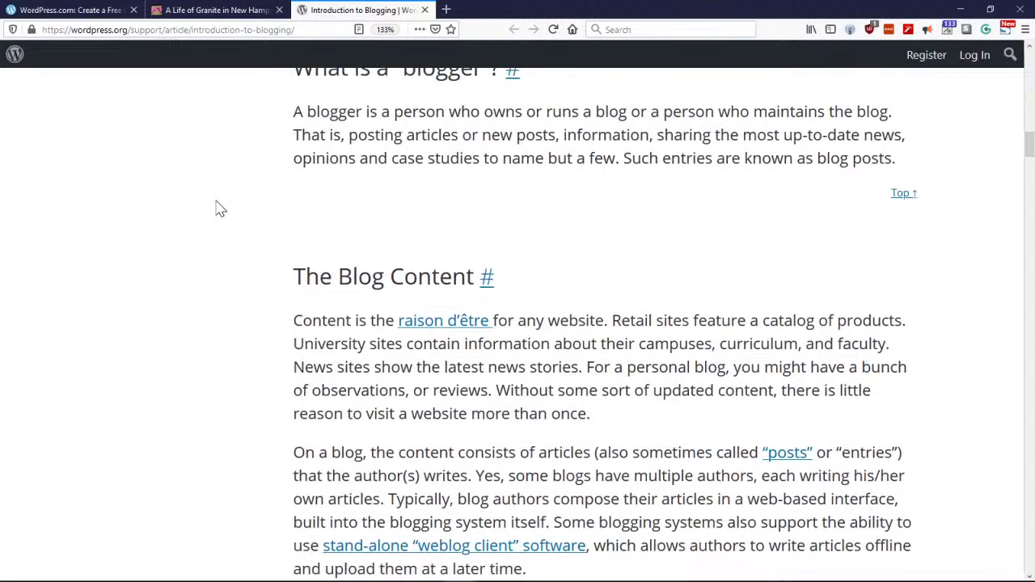
scroll(217, 208, "down", 9)
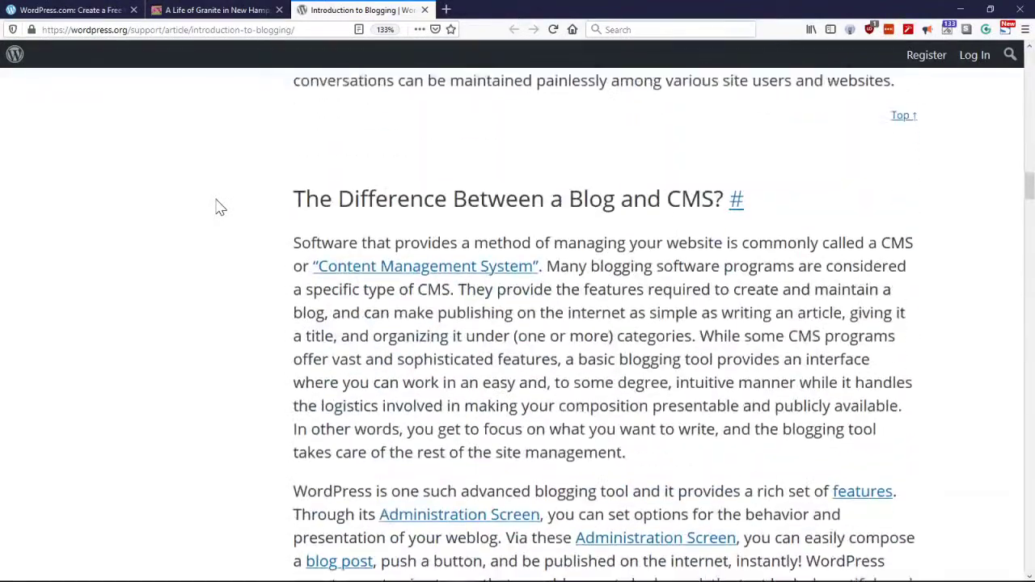
scroll(217, 207, "down", 7)
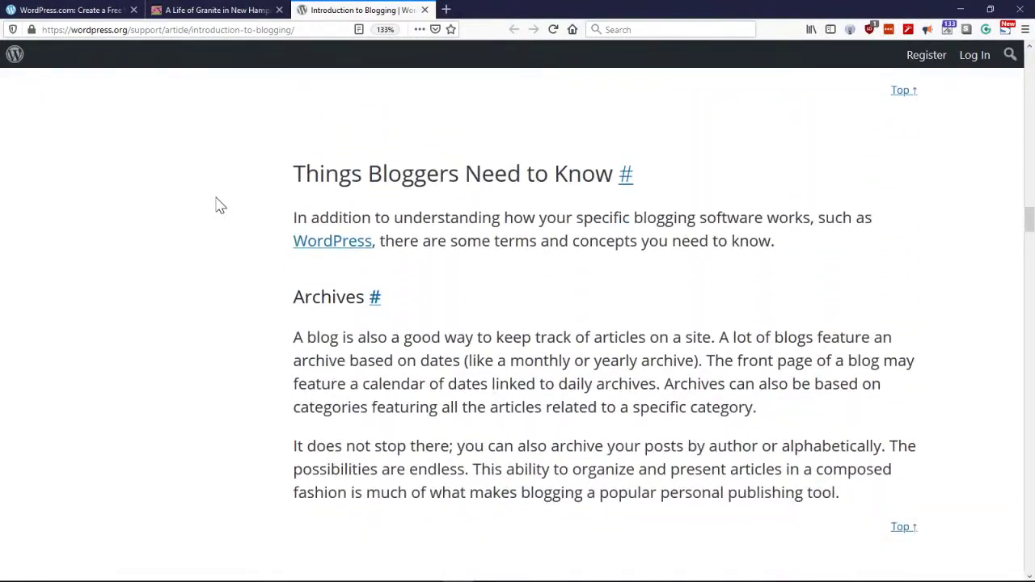
scroll(216, 205, "down", 10)
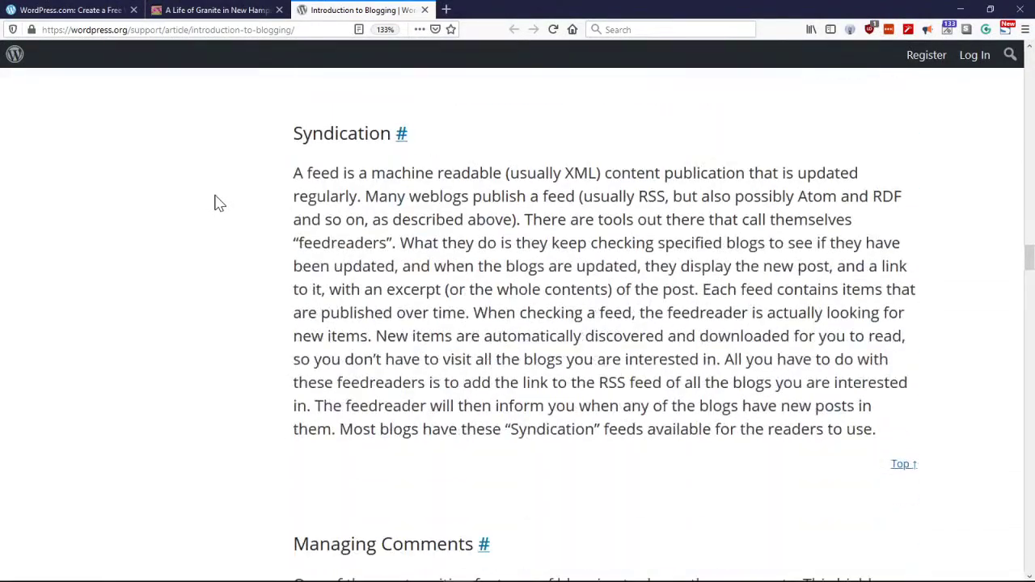
scroll(217, 203, "down", 6)
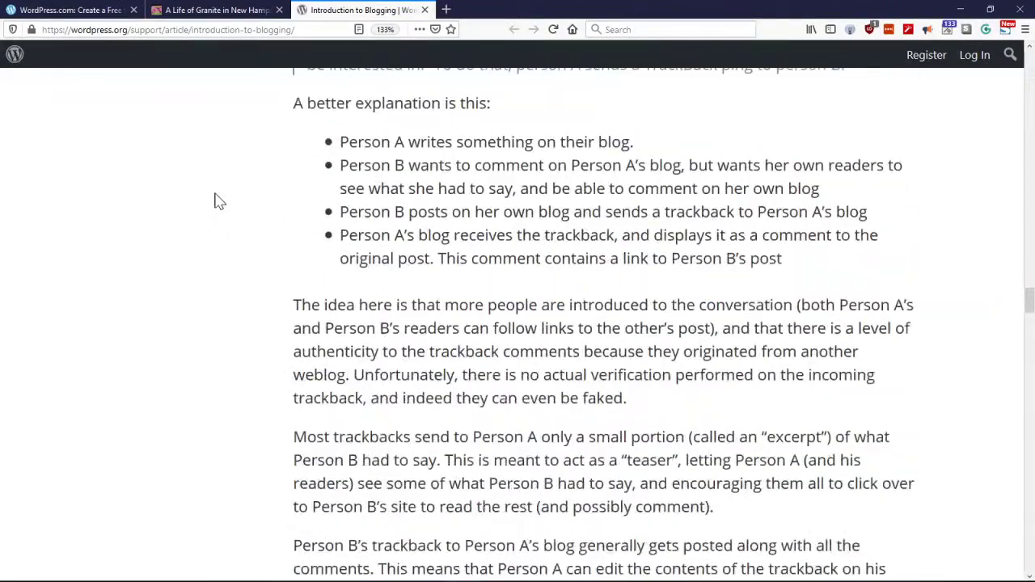
scroll(217, 201, "down", 5)
scroll(217, 200, "down", 5)
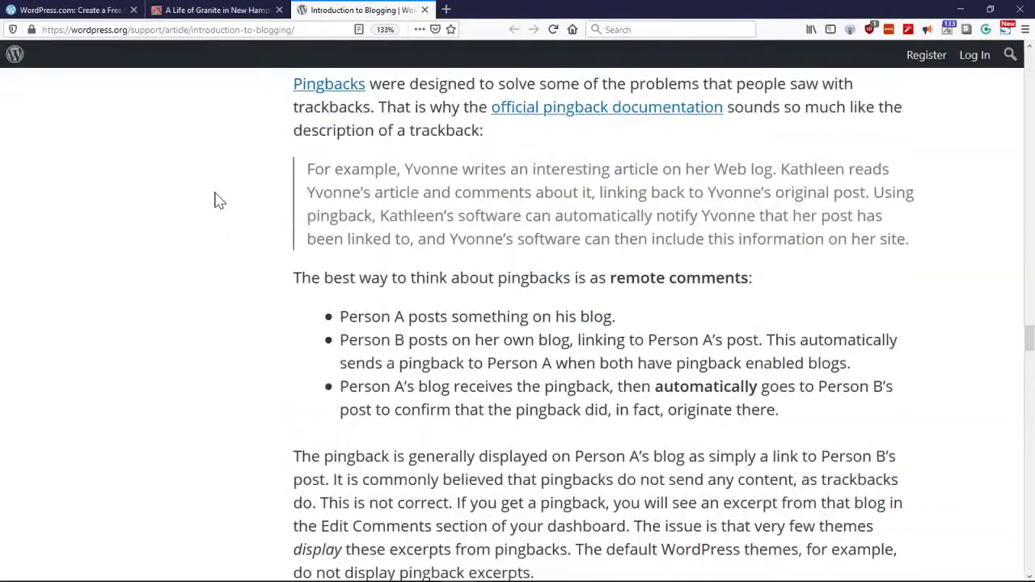
scroll(217, 201, "down", 10)
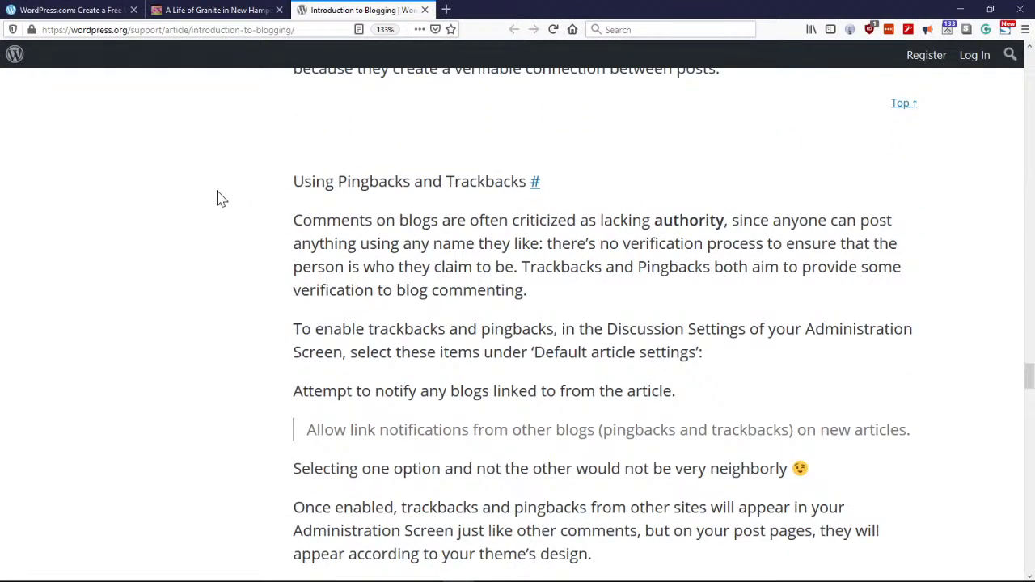
scroll(219, 198, "down", 14)
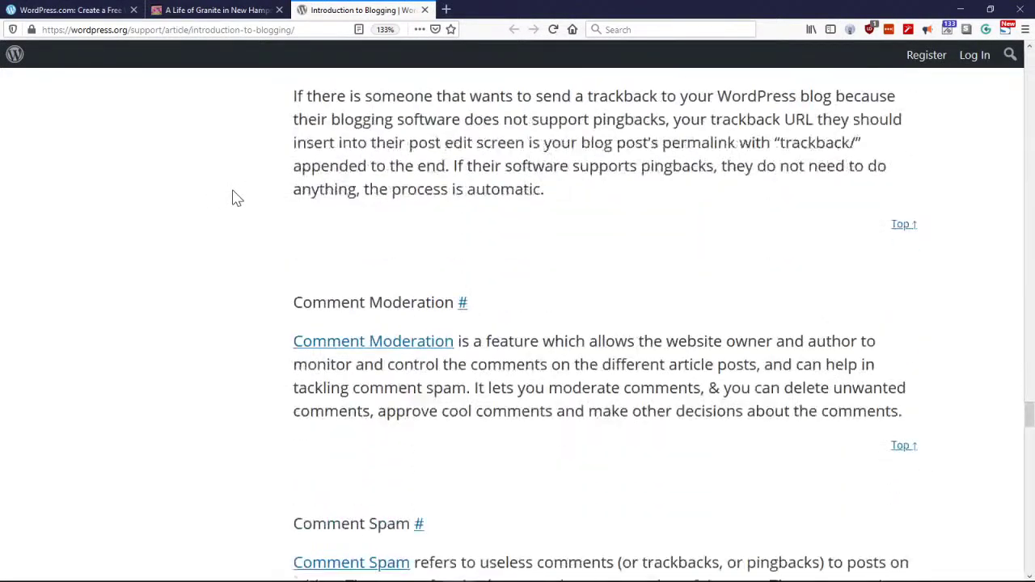
scroll(234, 198, "down", 3)
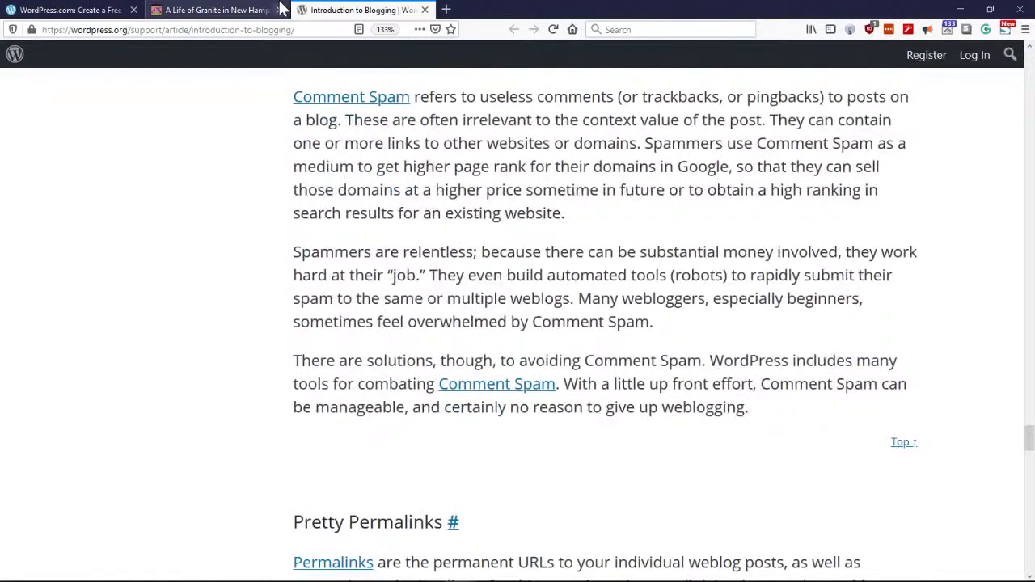
left_click(960, 9)
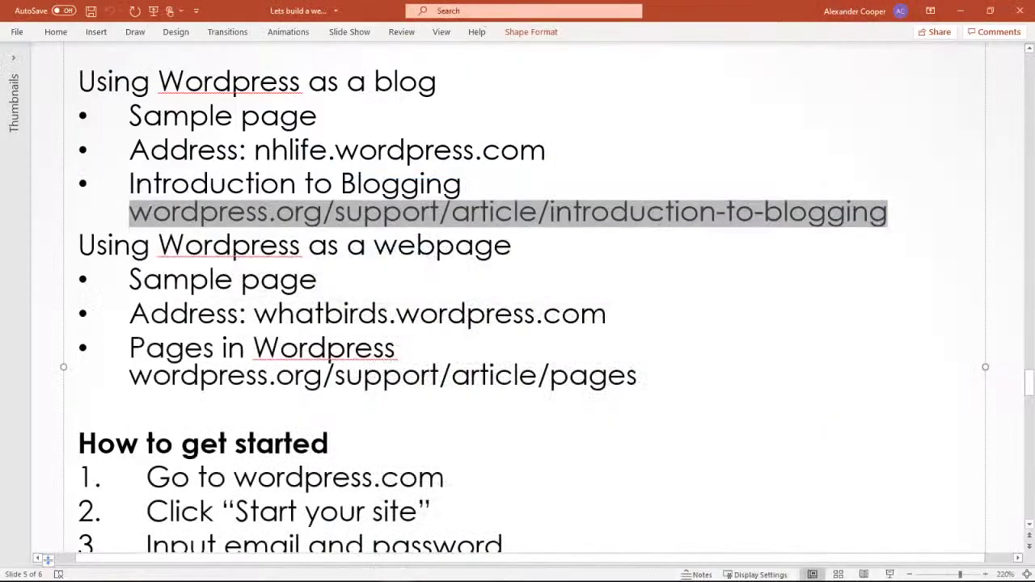
Step: Clear the old highlight, then select and copy whatbirds.wordpress.com on slide 5
left_click(512, 244)
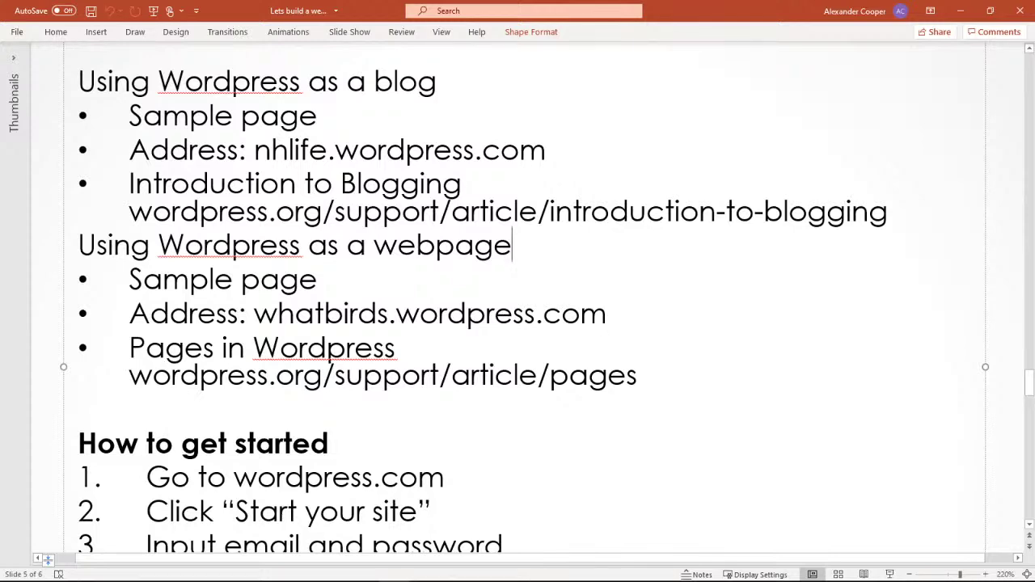
scroll(518, 299, "down", 4)
scroll(518, 299, "down", 4)
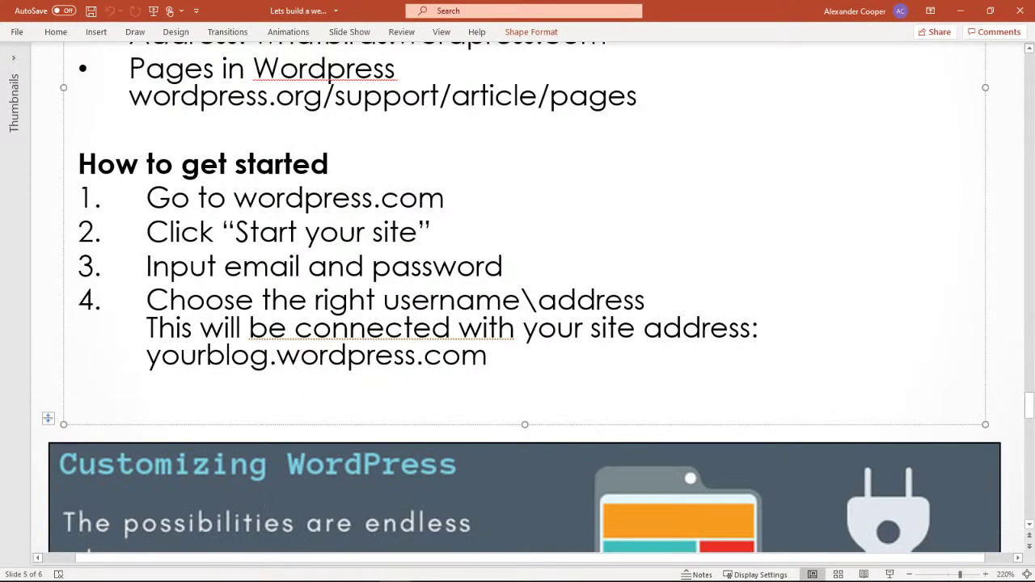
scroll(517, 299, "up", 8)
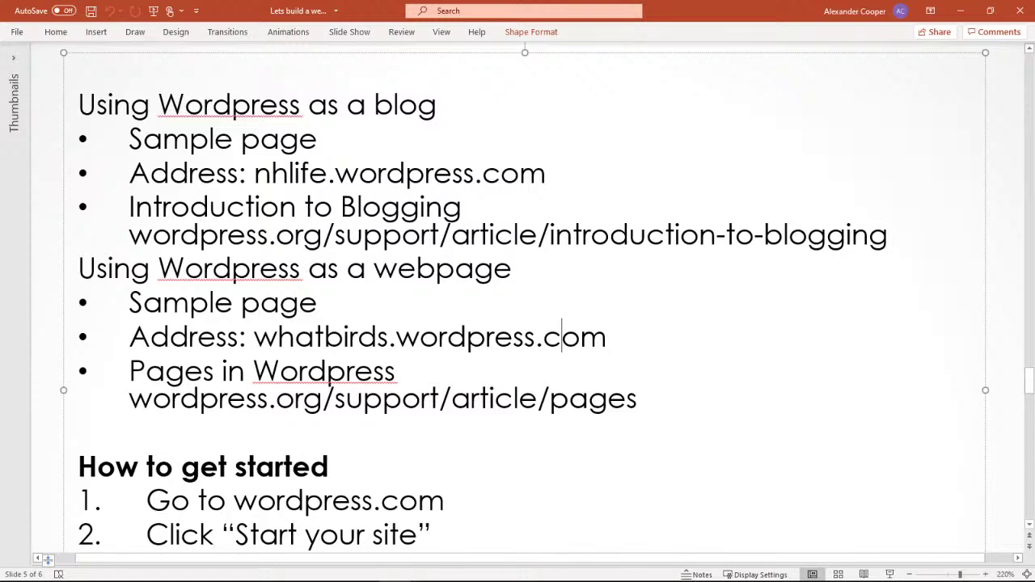
left_click_drag(614, 338, 252, 338)
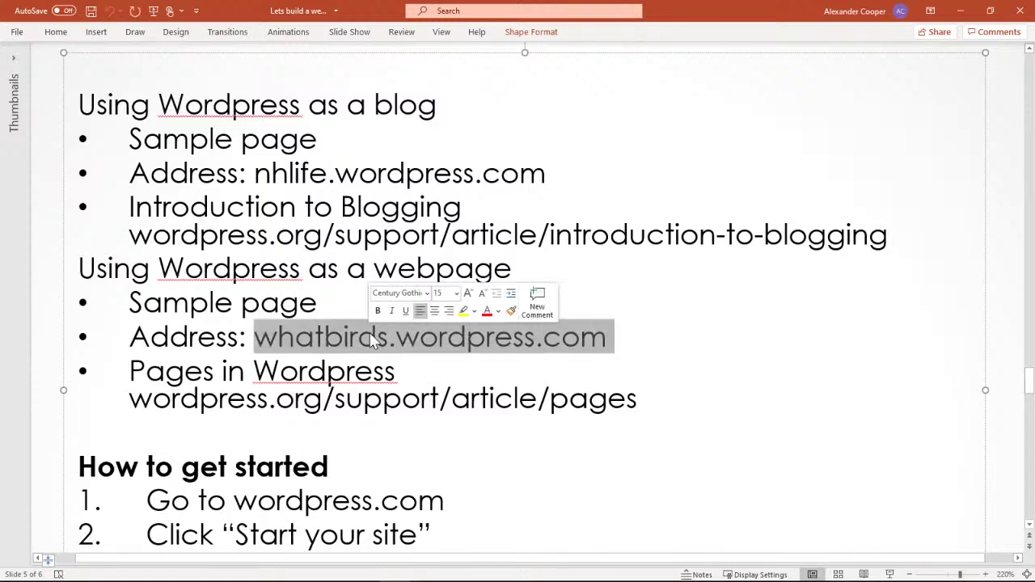
right_click(426, 342)
left_click(465, 263)
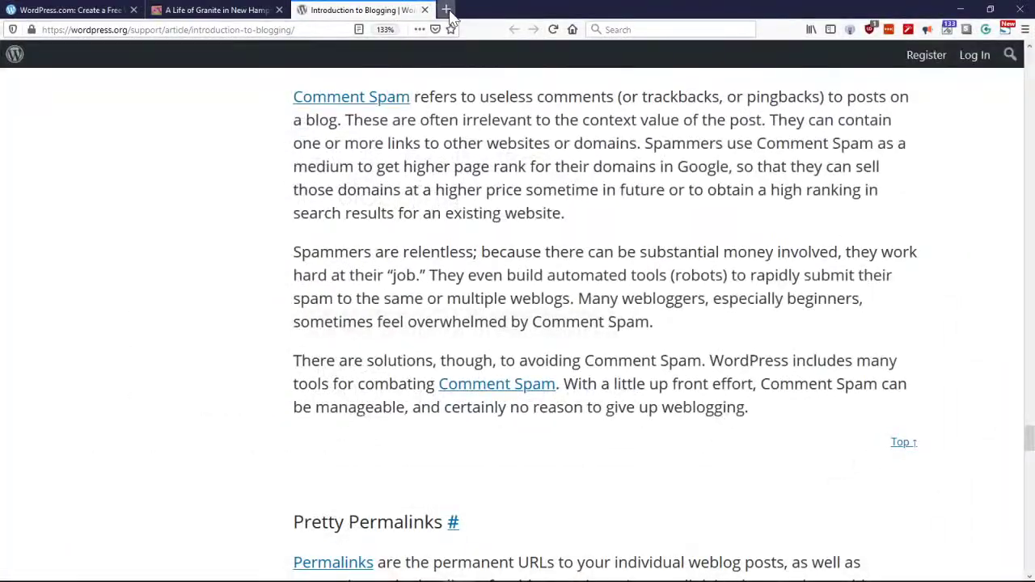
Step: Load whatbirds.wordpress.com in a new Firefox tab and close the DuckDuckGo ad banner
left_click(453, 10)
key("ctrl+v")
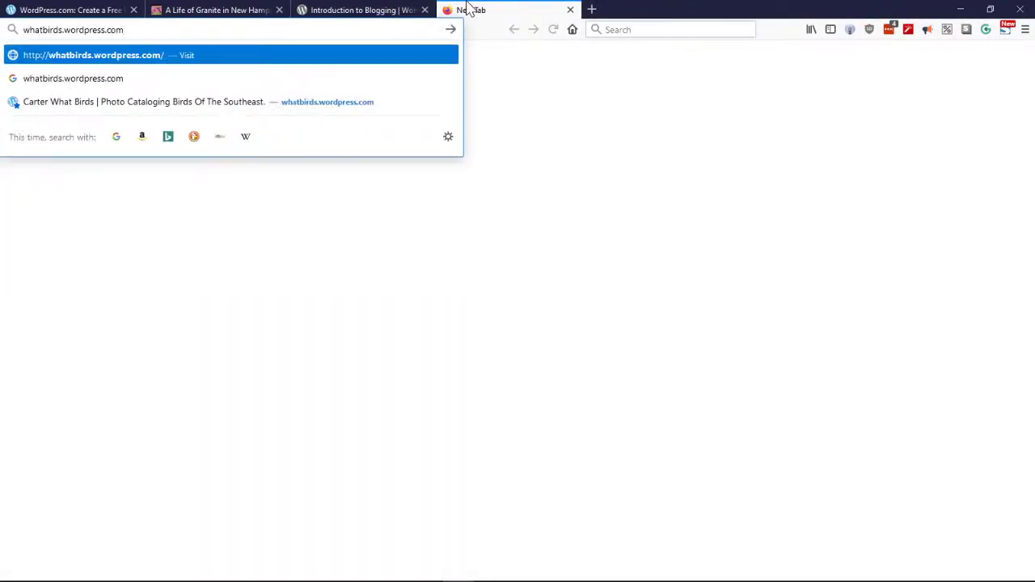
key("Return")
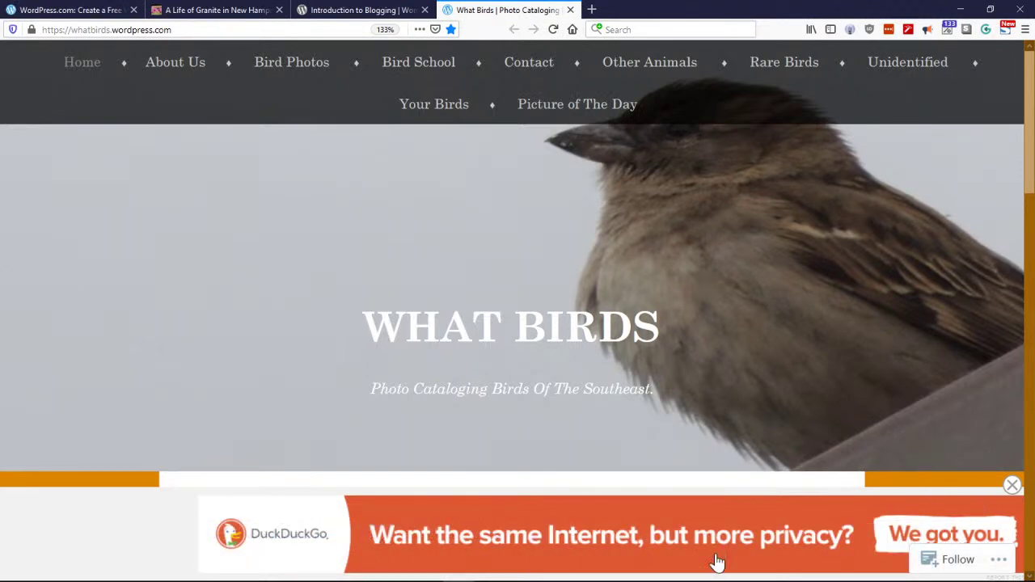
left_click(1011, 486)
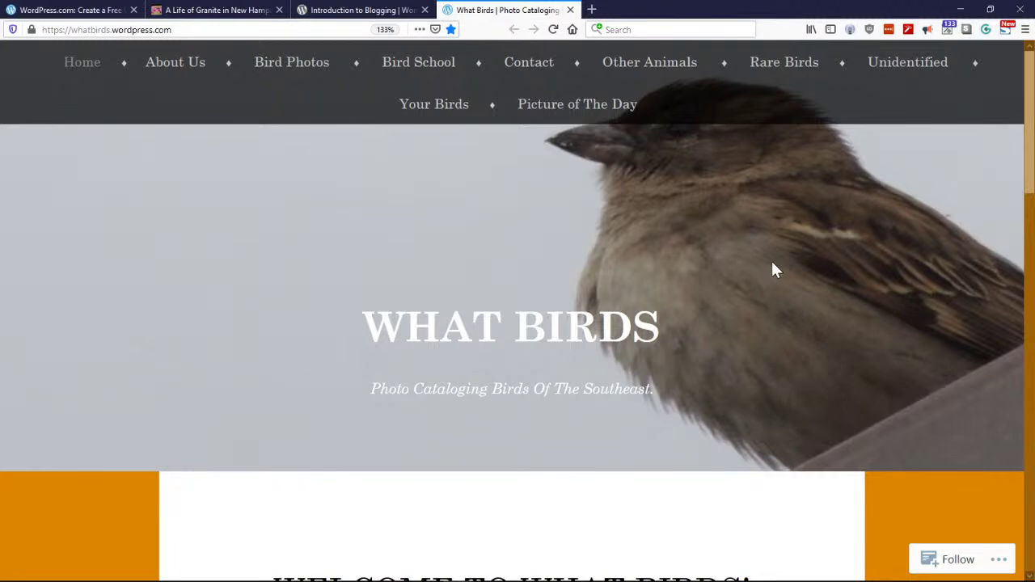
scroll(477, 265, "down", 6)
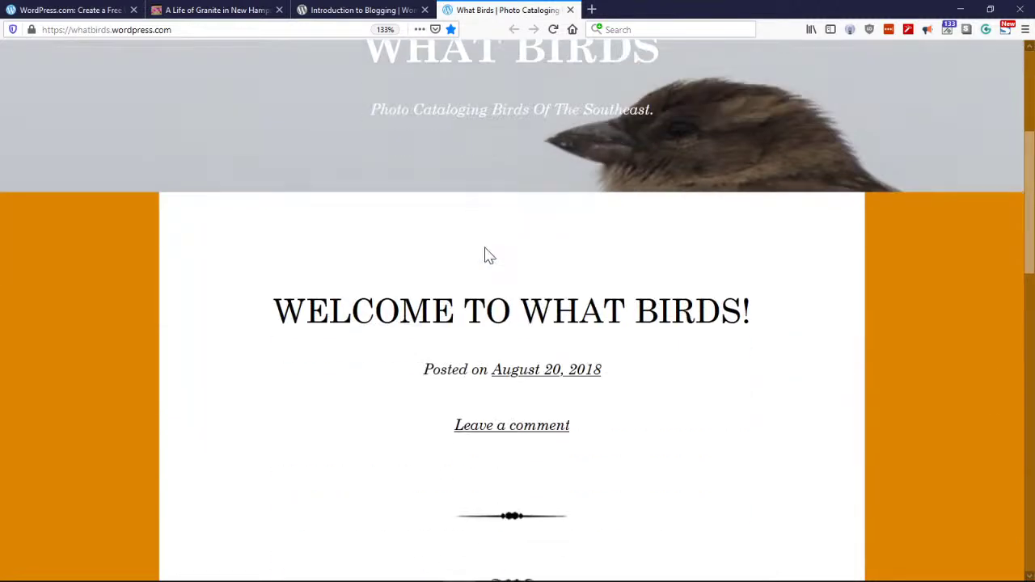
scroll(638, 266, "down", 4)
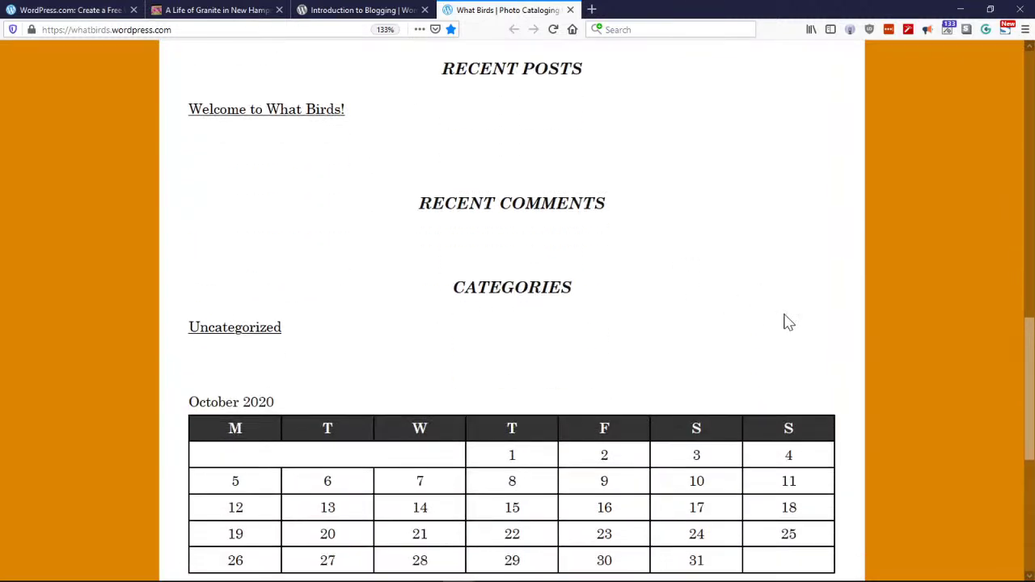
left_click_drag(1030, 340, 1030, 404)
scroll(673, 370, "up", 5)
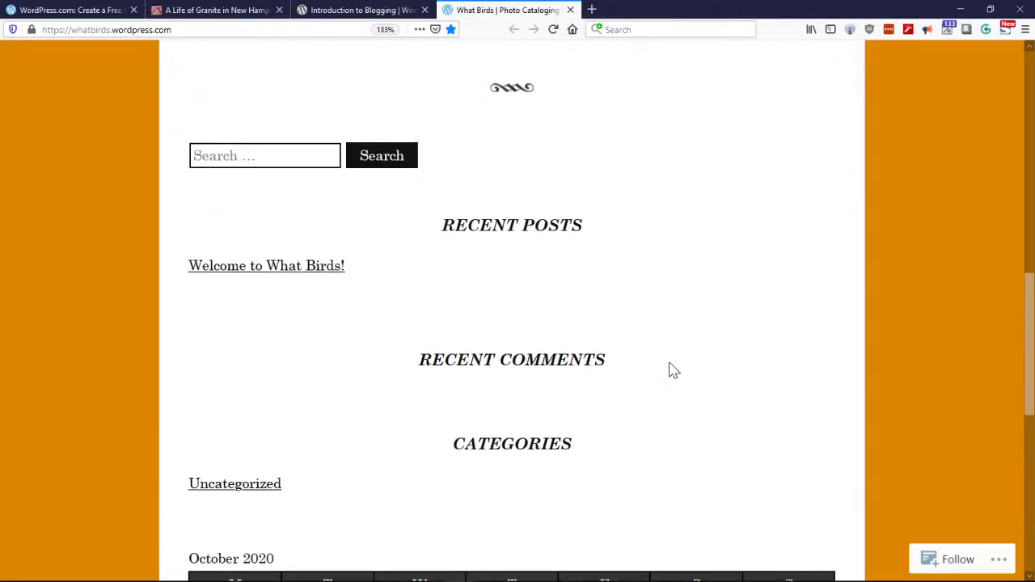
scroll(674, 370, "up", 8)
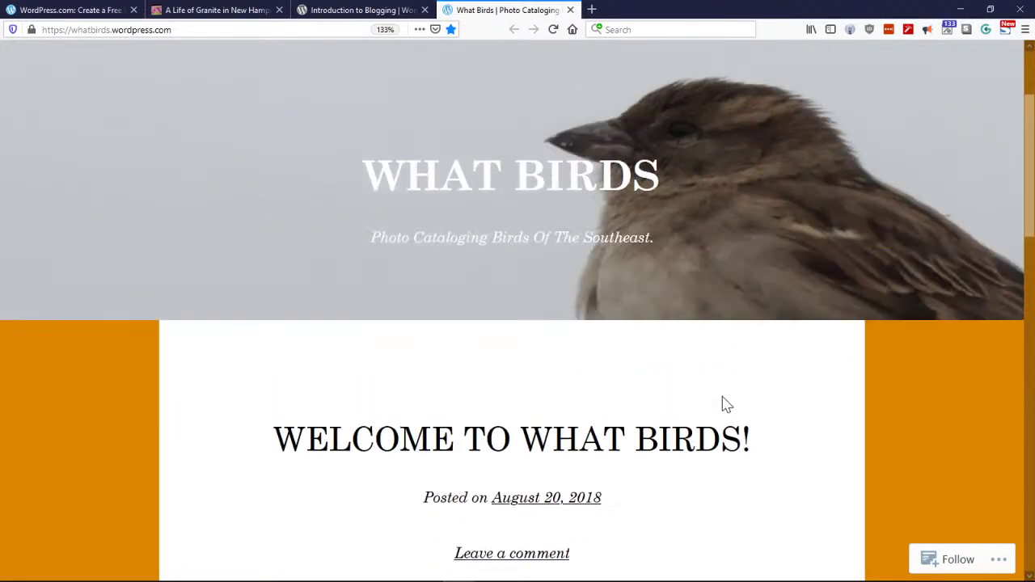
scroll(725, 404, "up", 3)
mouse_move(295, 65)
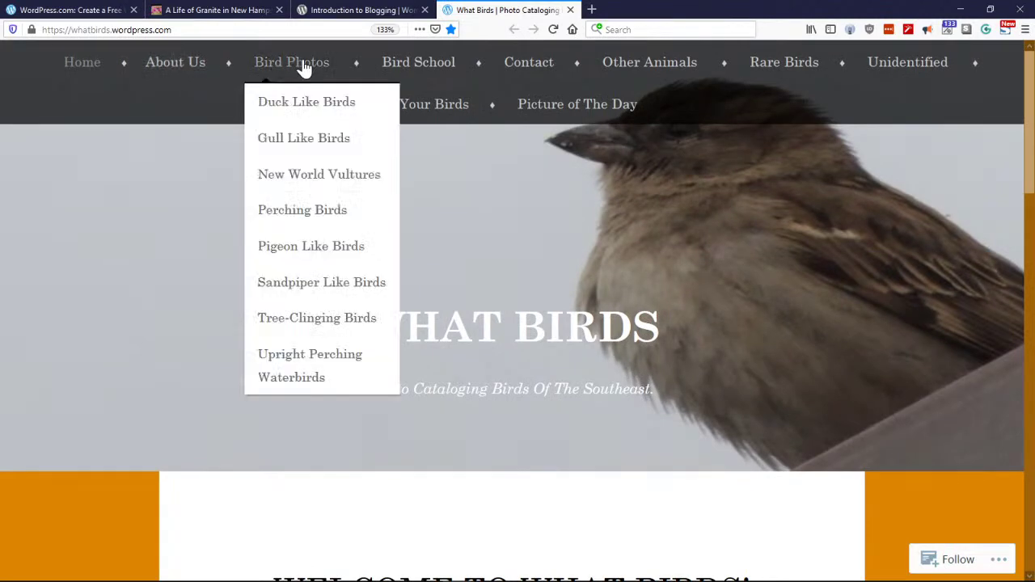
mouse_move(299, 106)
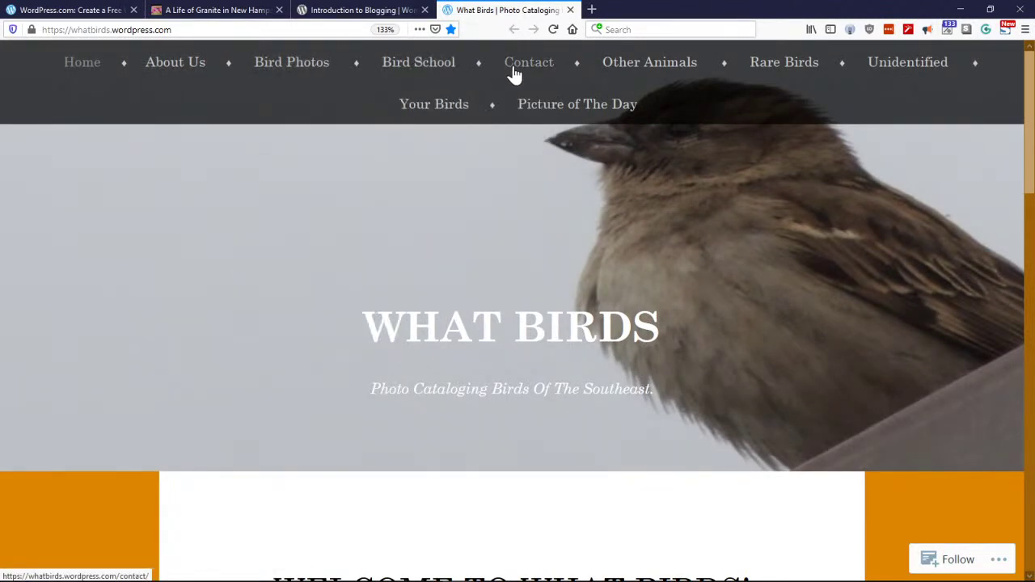
mouse_move(633, 66)
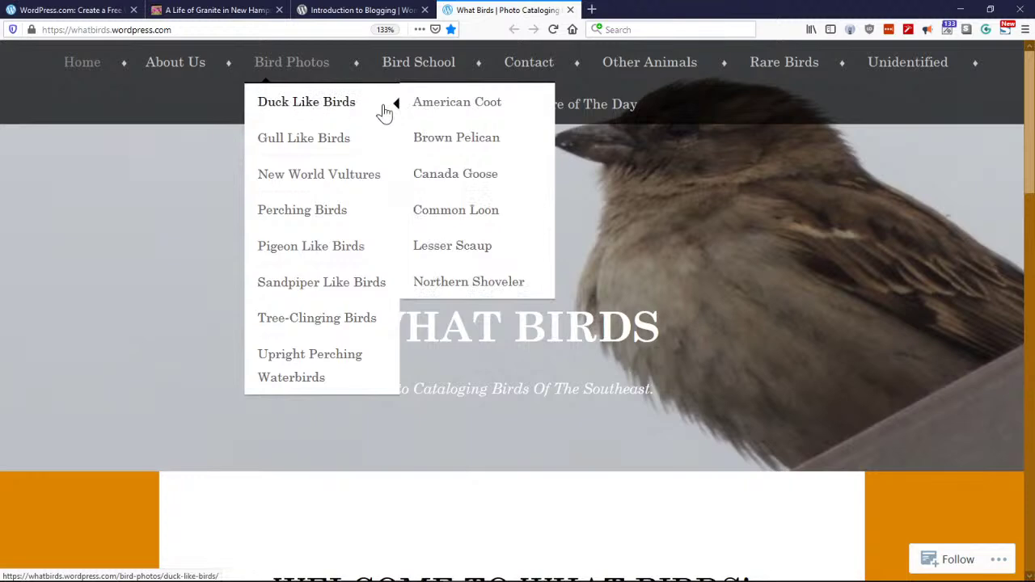
left_click(441, 109)
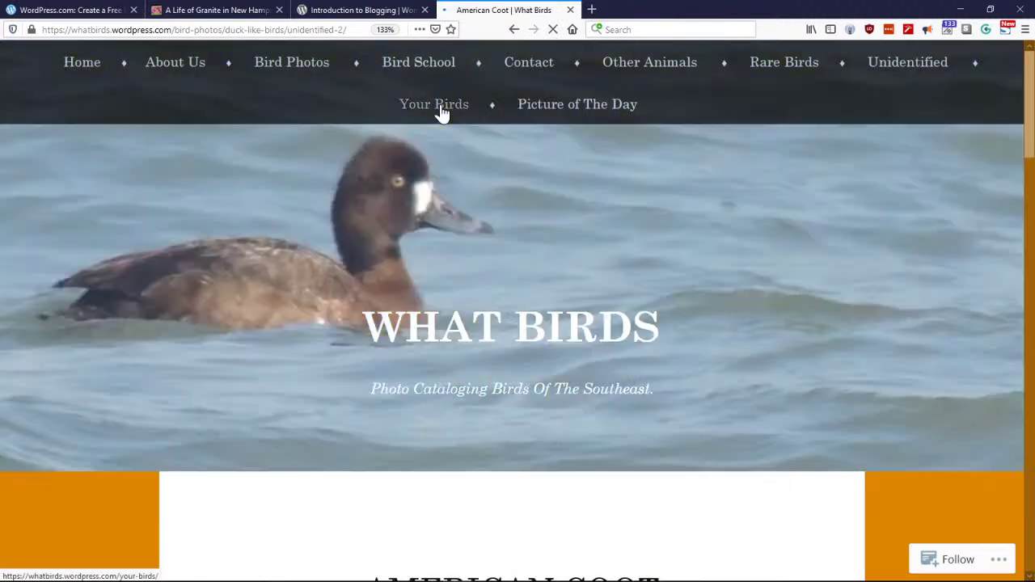
scroll(676, 249, "down", 3)
scroll(678, 251, "down", 5)
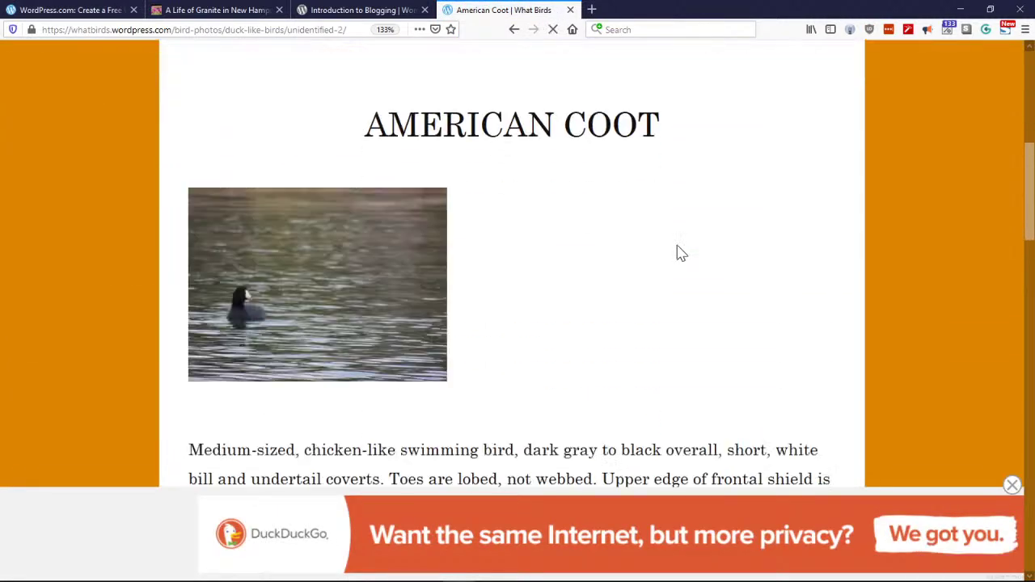
scroll(566, 211, "up", 1)
left_click(268, 244)
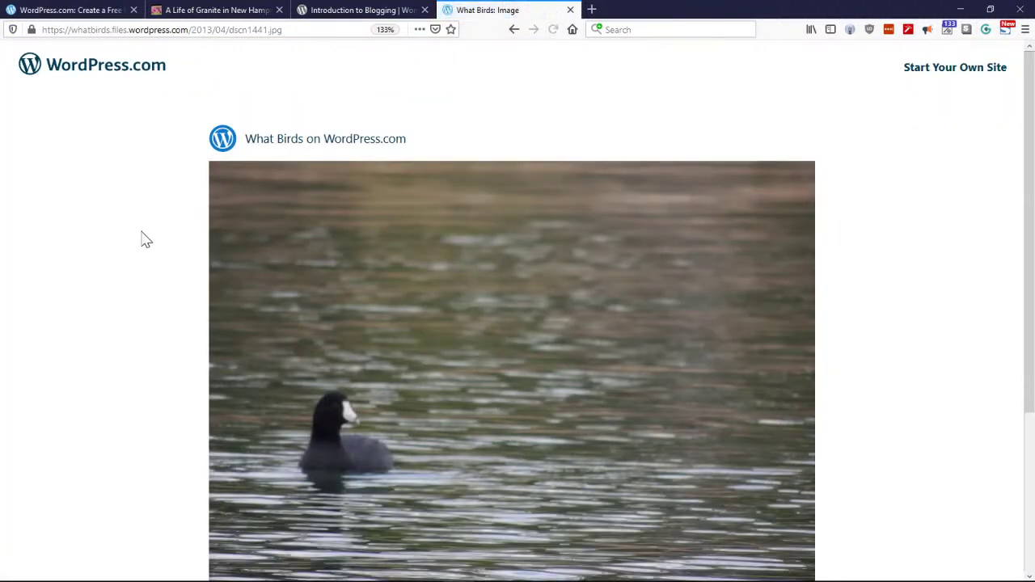
scroll(139, 239, "down", 4)
scroll(139, 240, "up", 2)
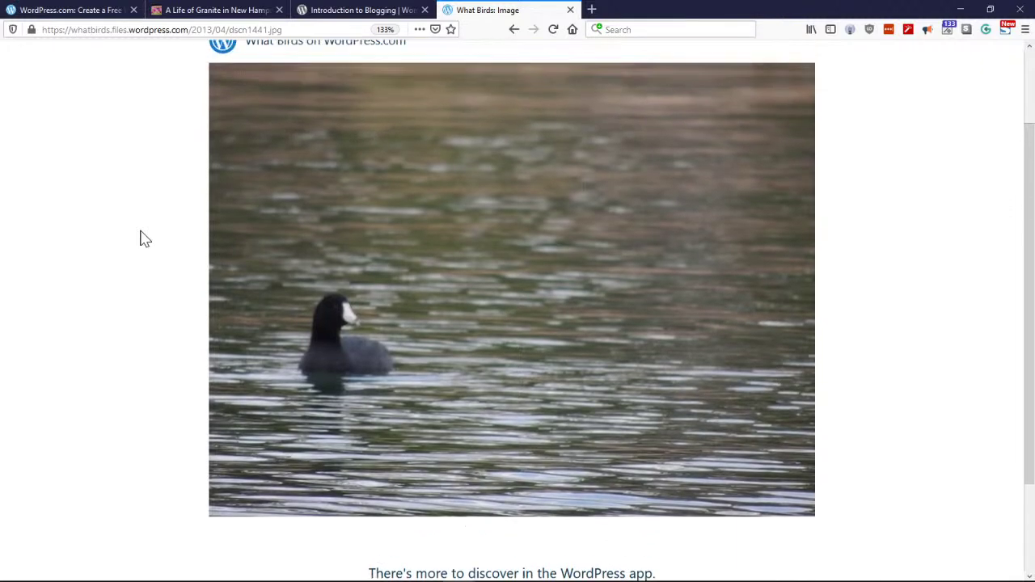
left_click(513, 30)
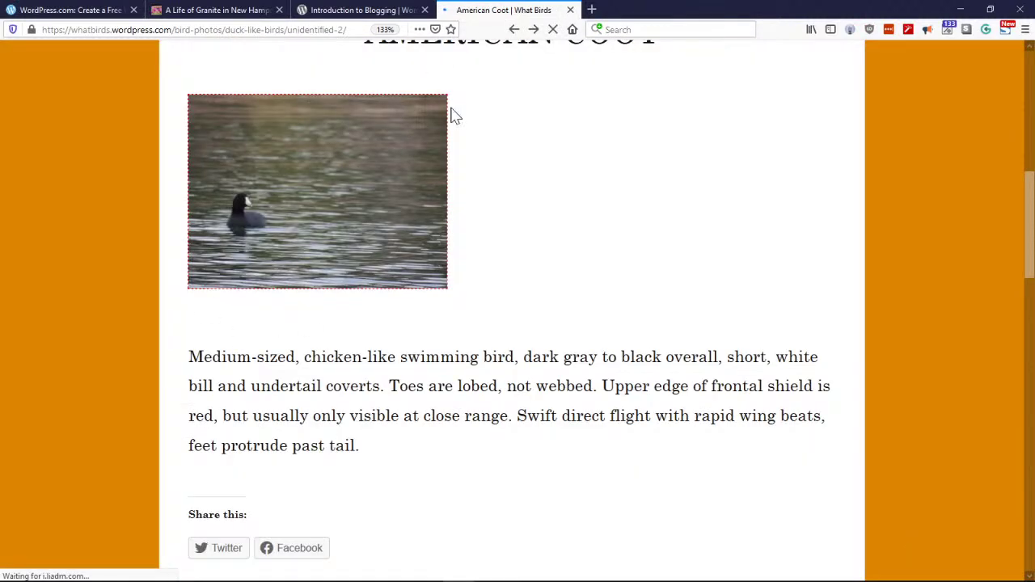
left_click(513, 30)
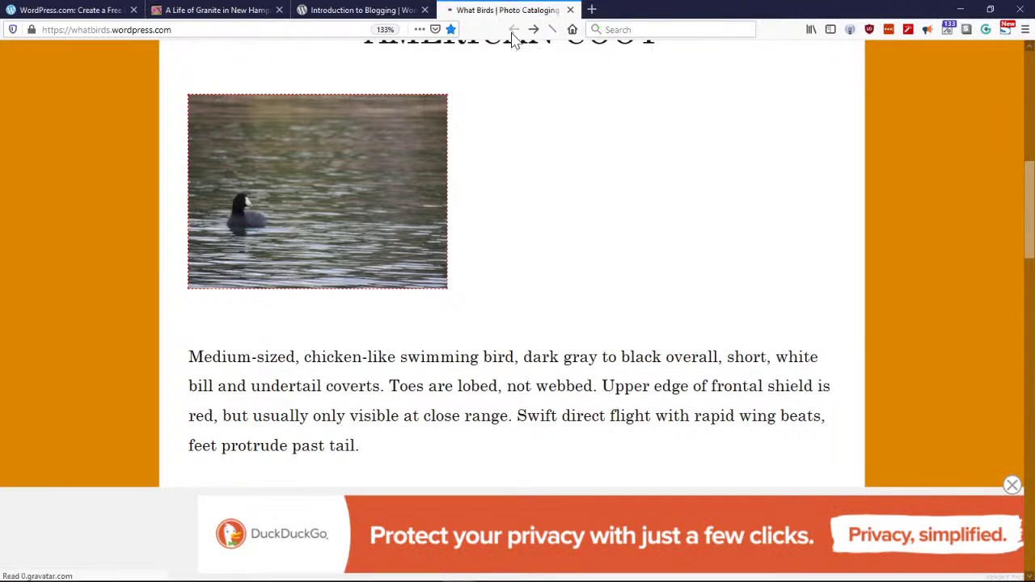
Step: Open the Laughing Gull post and view its flying gull photo at full size
mouse_move(303, 74)
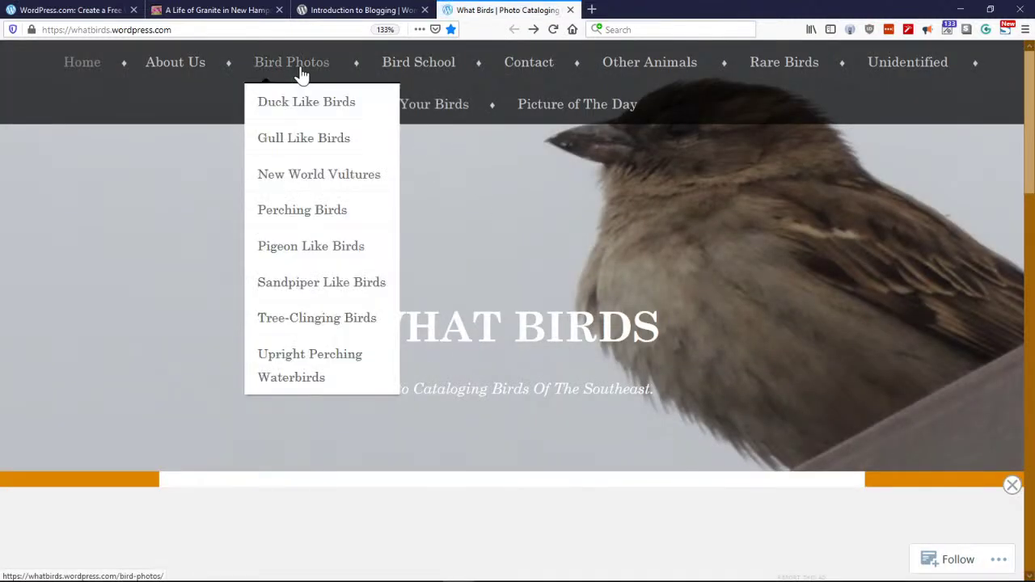
mouse_move(302, 148)
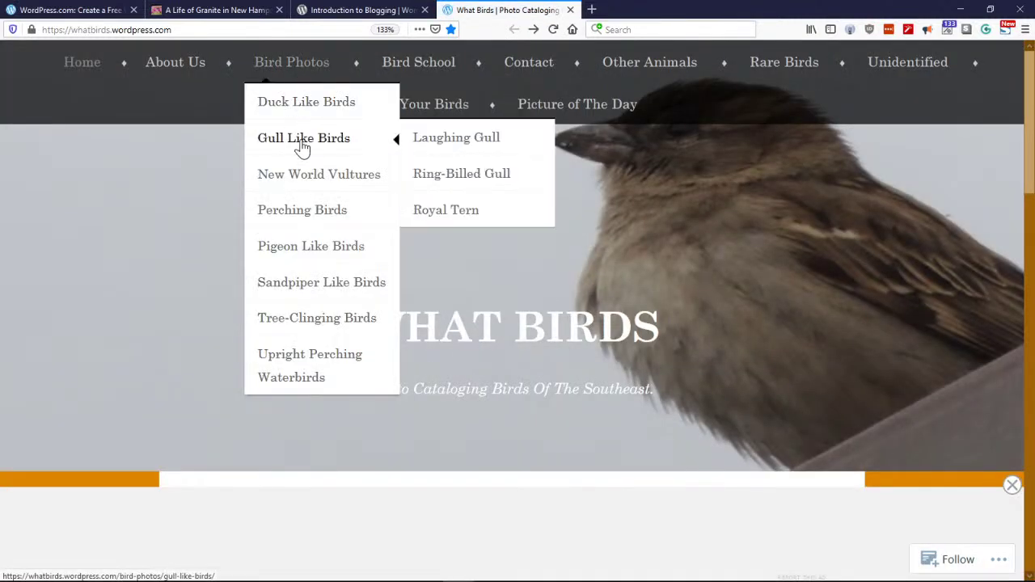
left_click(437, 143)
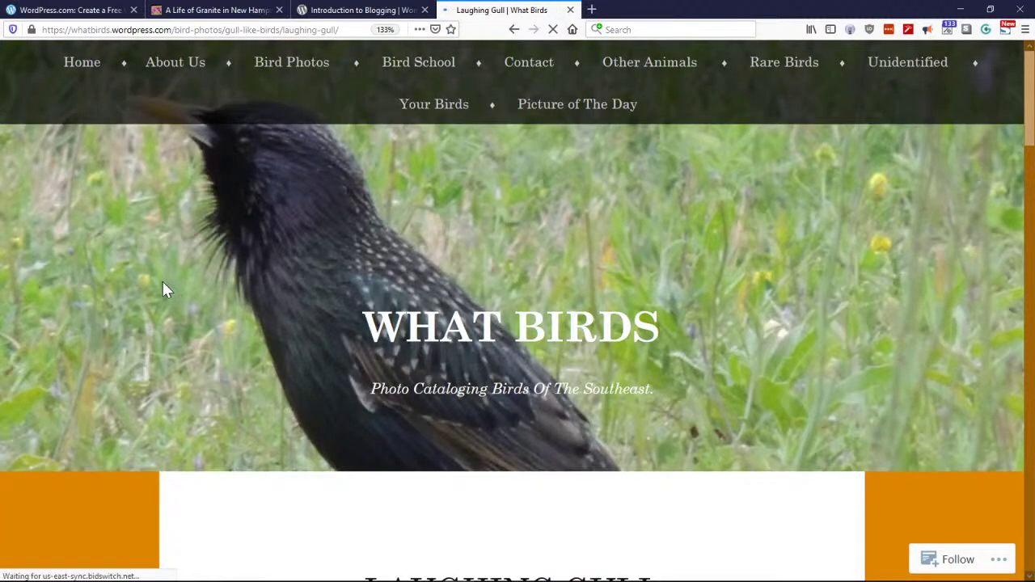
scroll(163, 282, "down", 3)
scroll(149, 273, "down", 3)
scroll(149, 272, "up", 4)
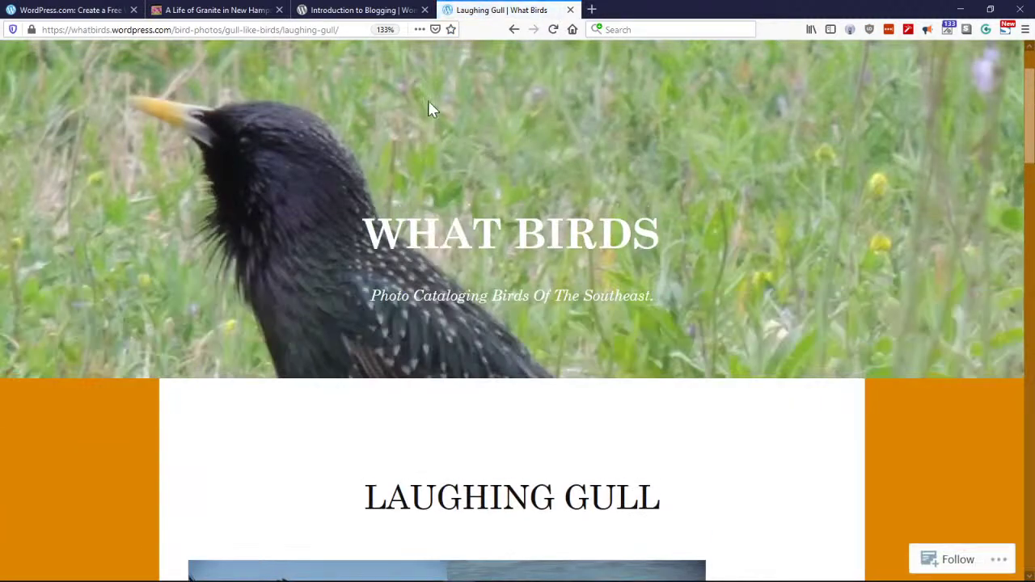
scroll(87, 291, "down", 6)
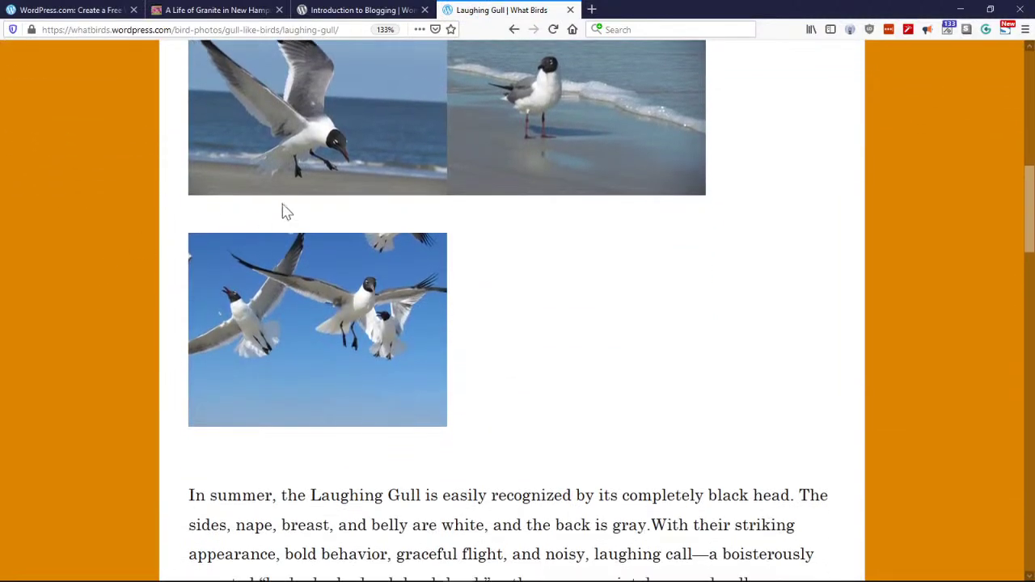
left_click(287, 174)
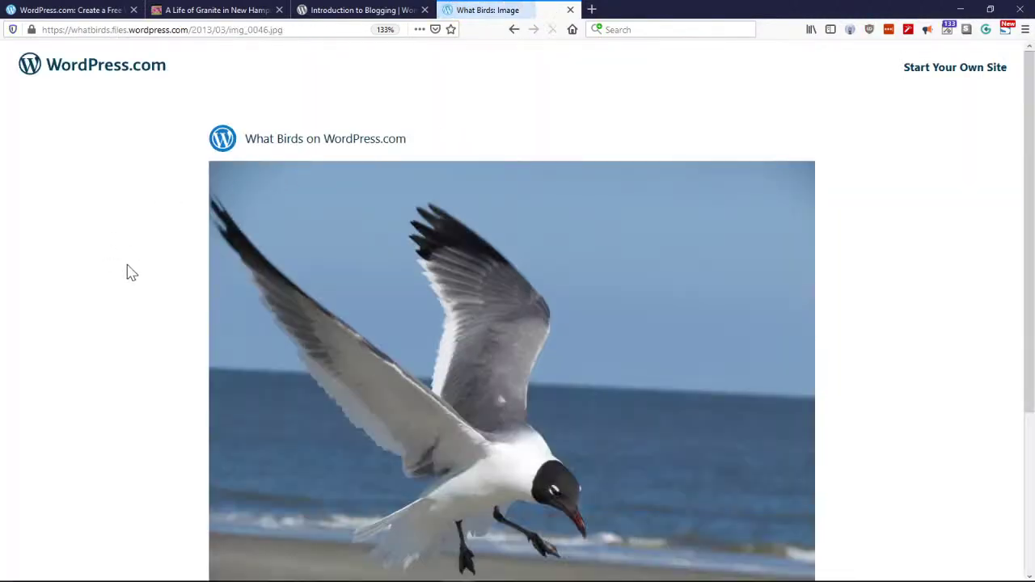
scroll(164, 299, "down", 2)
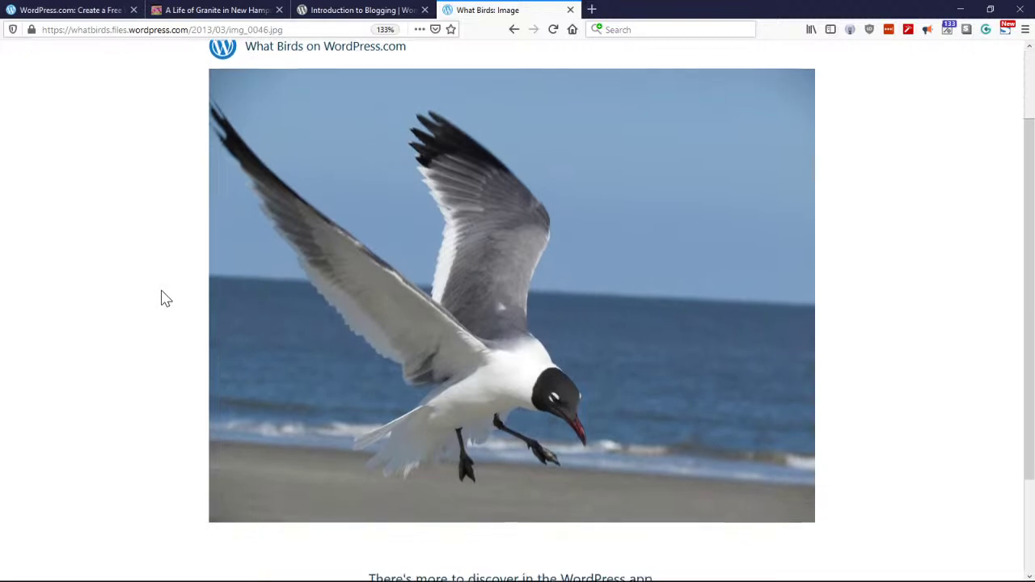
Step: Return to the Laughing Gull post, look over the rest, then go back to the What Birds home page
left_click(514, 30)
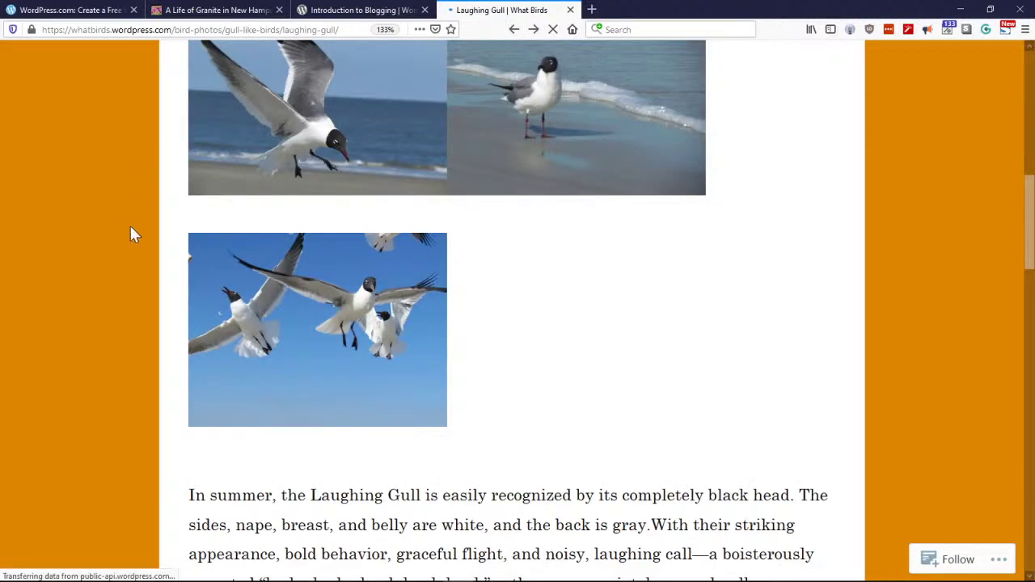
scroll(171, 287, "down", 4)
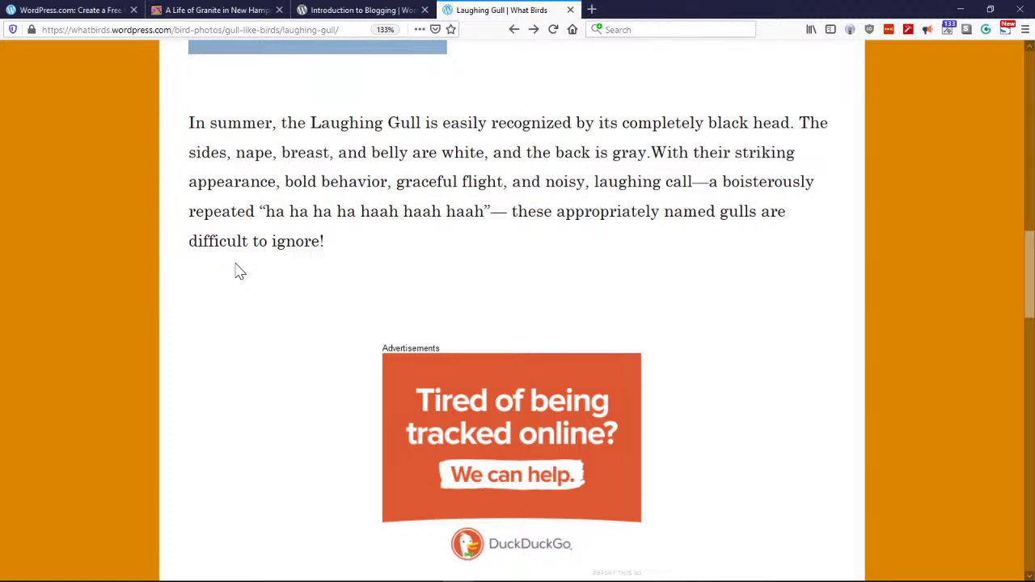
scroll(240, 271, "up", 4)
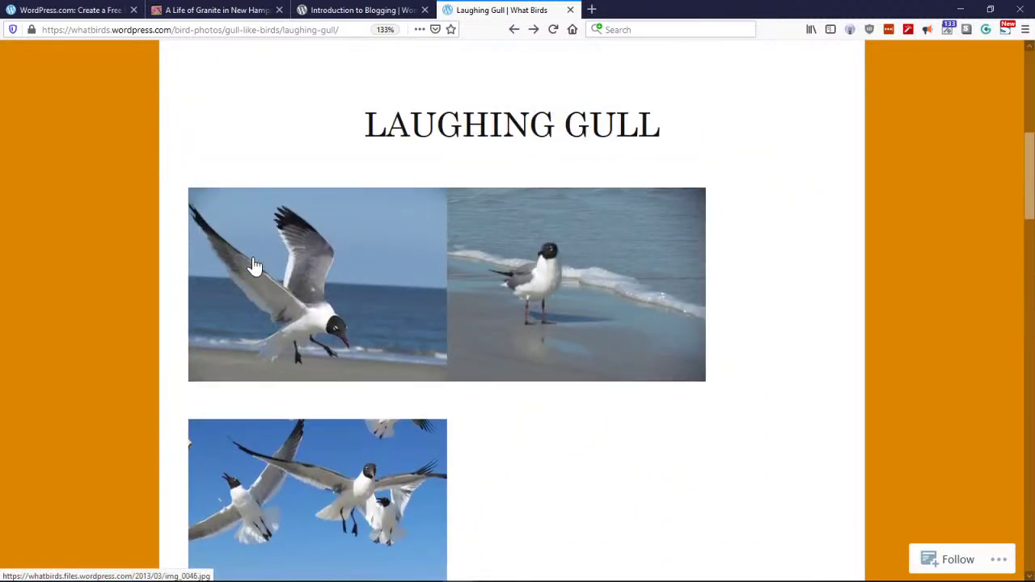
scroll(383, 266, "down", 1)
left_click(374, 453)
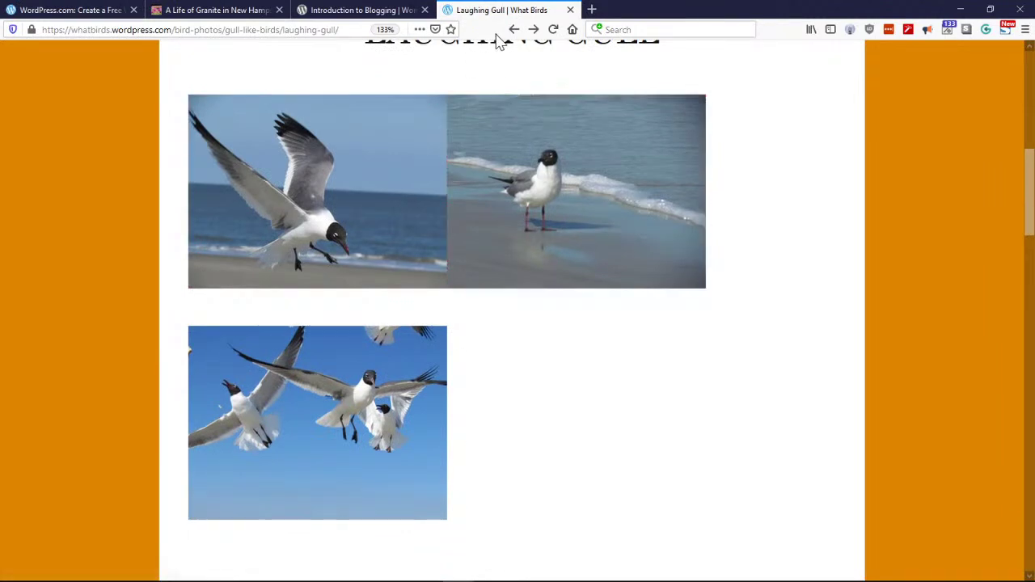
left_click(511, 29)
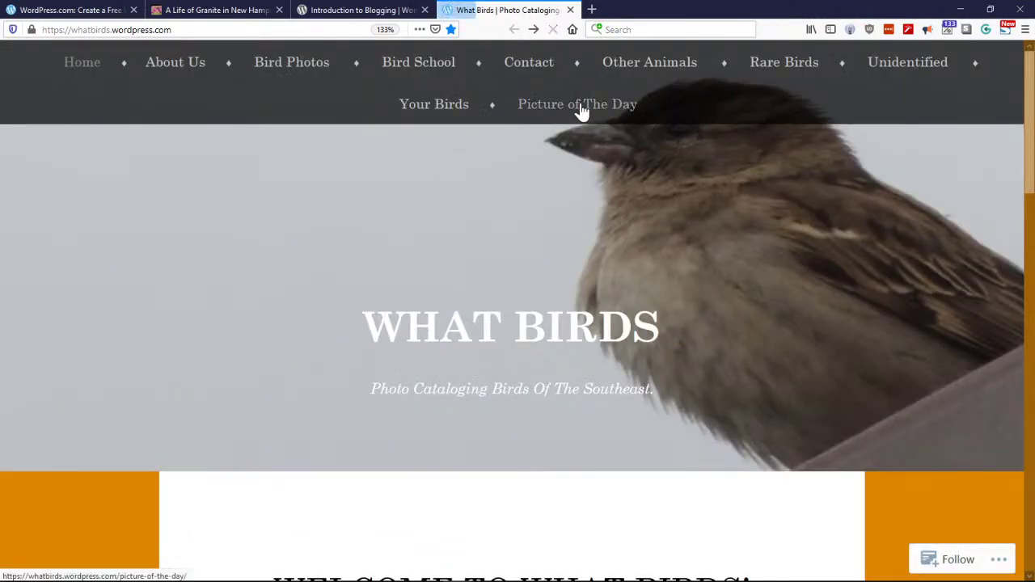
Step: View the Picture of The Day page's Carolina Chickadee photo, taken in Augusta GA
left_click(580, 111)
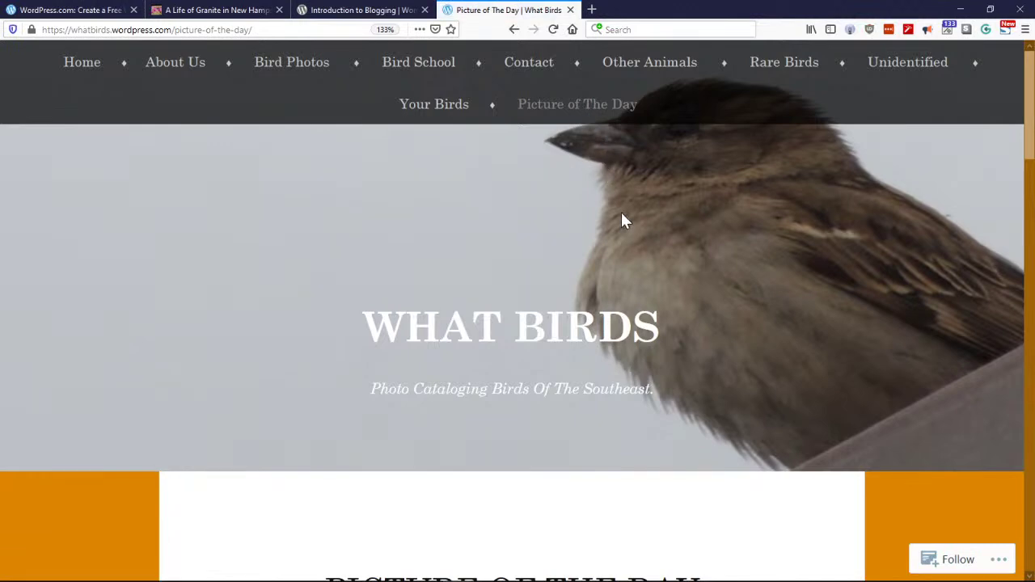
scroll(494, 250, "down", 6)
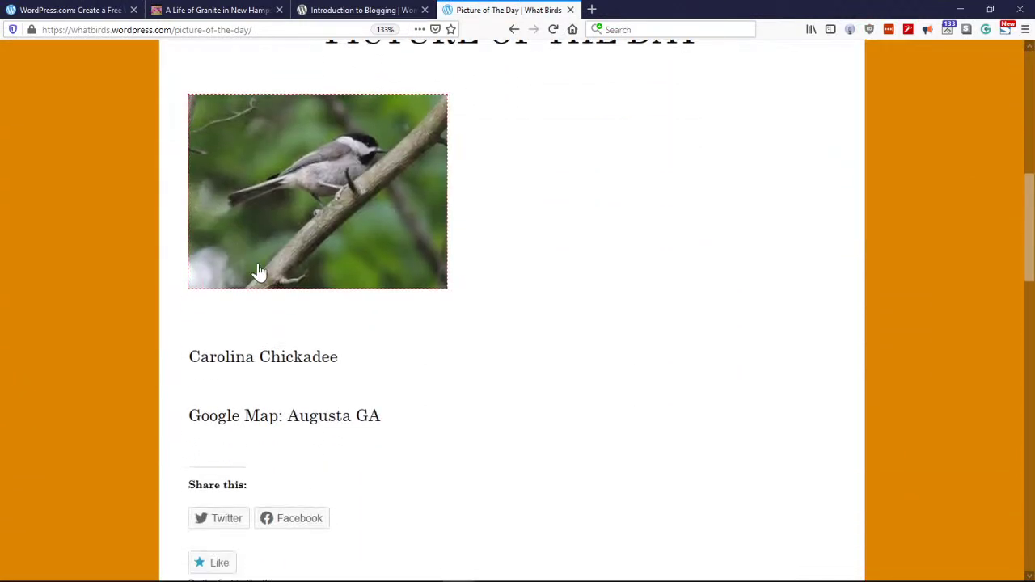
mouse_move(301, 233)
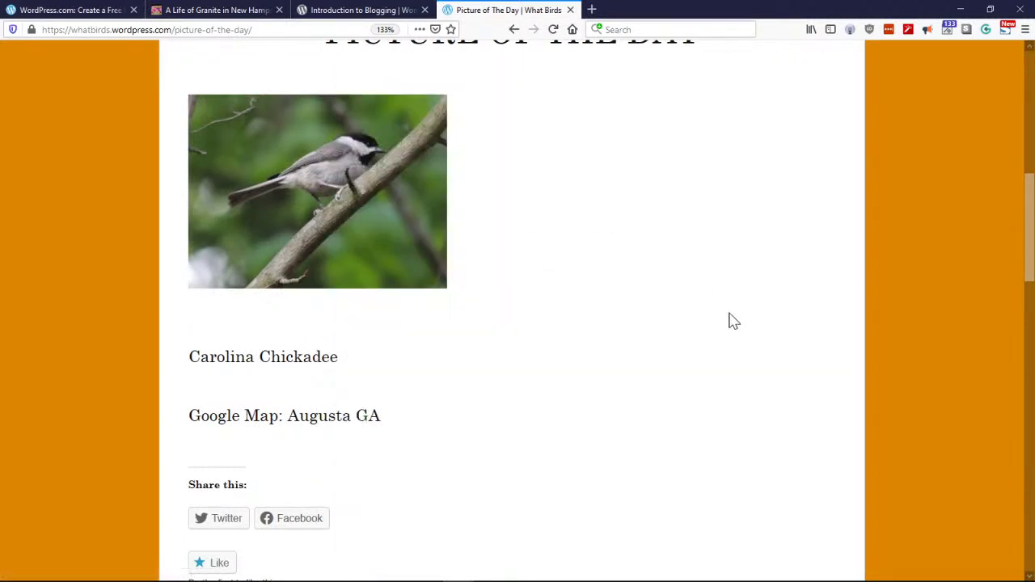
scroll(775, 334, "up", 6)
mouse_move(911, 73)
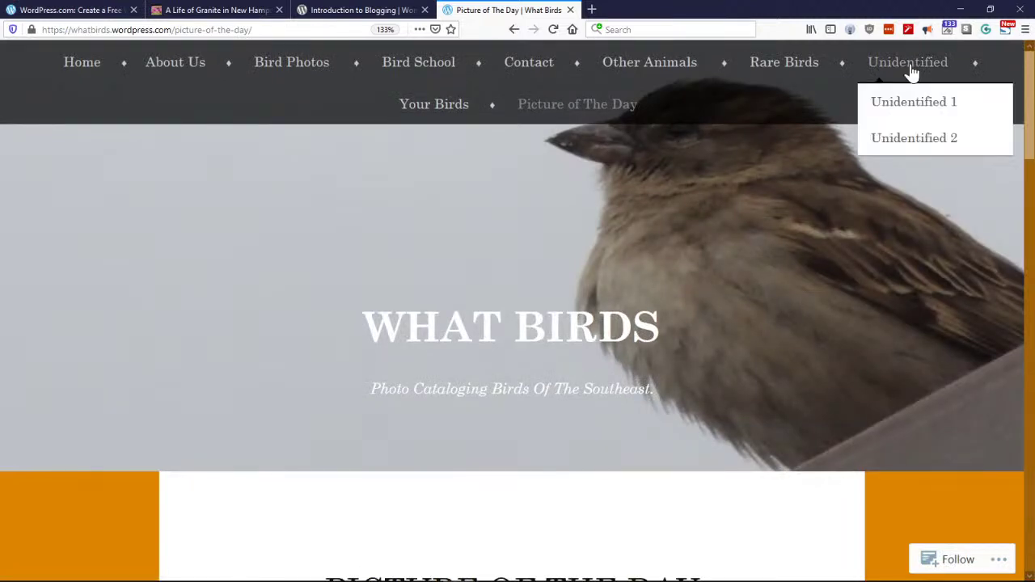
left_click(913, 102)
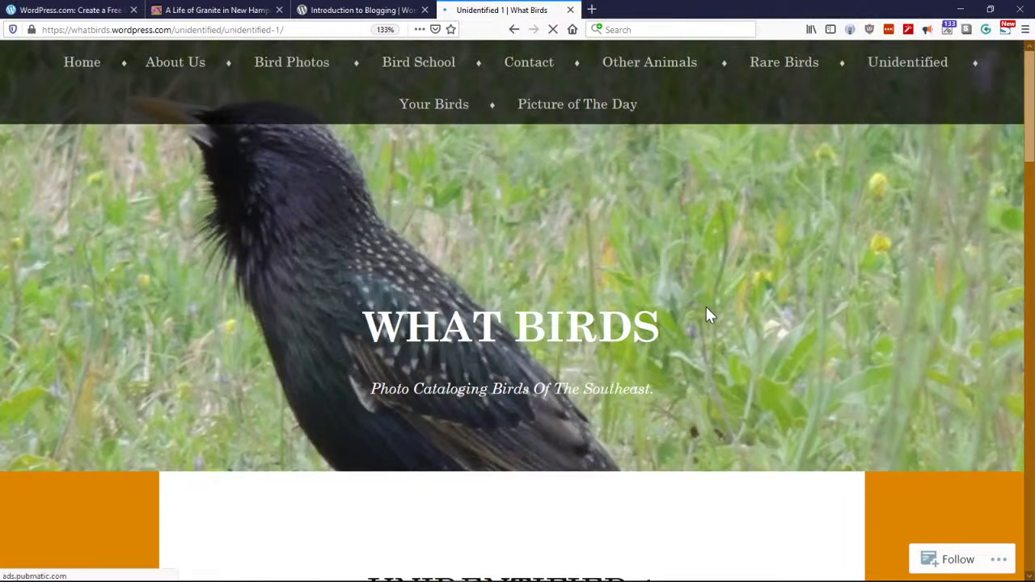
scroll(709, 314, "down", 6)
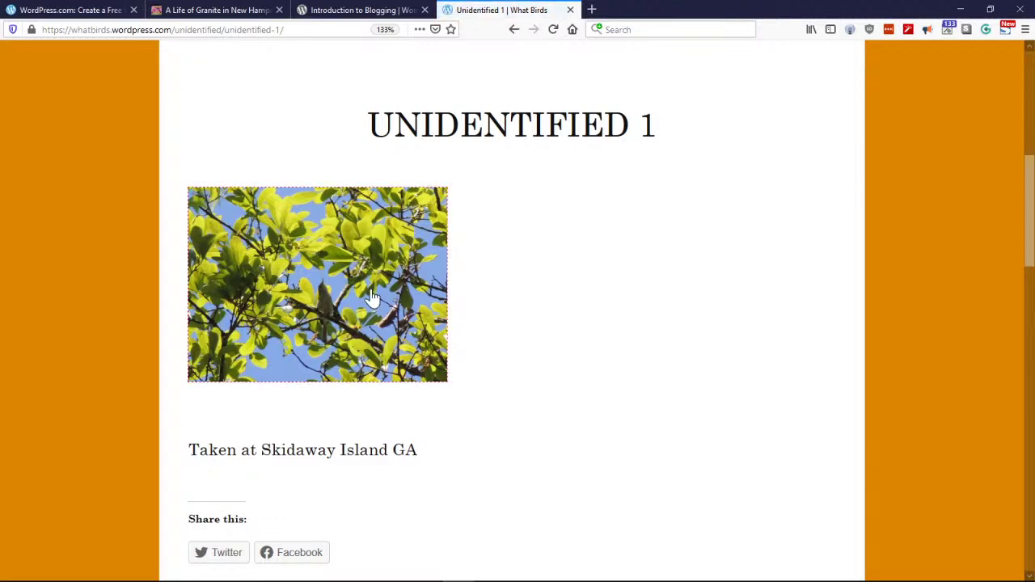
left_click(370, 295)
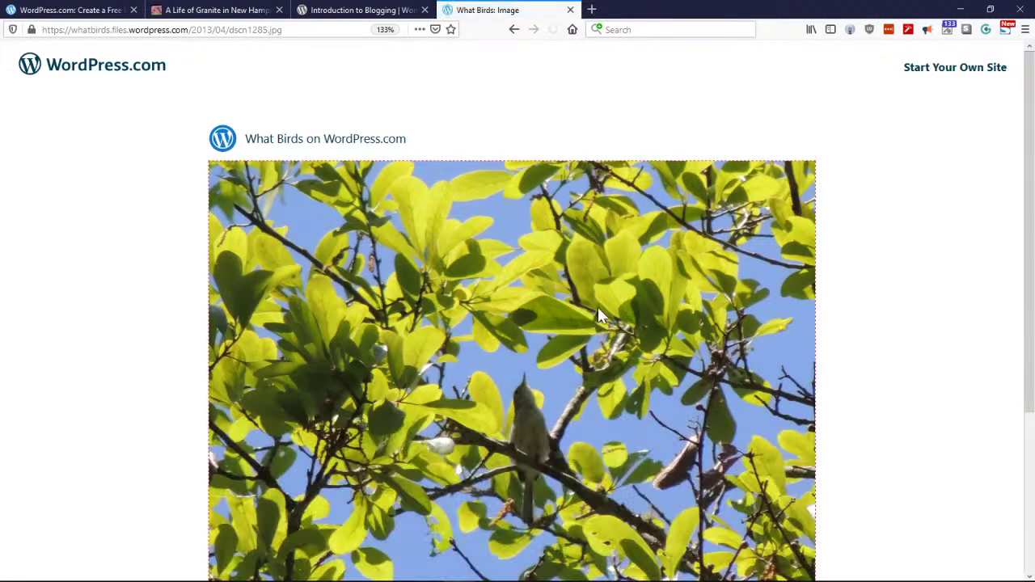
scroll(631, 309, "down", 3)
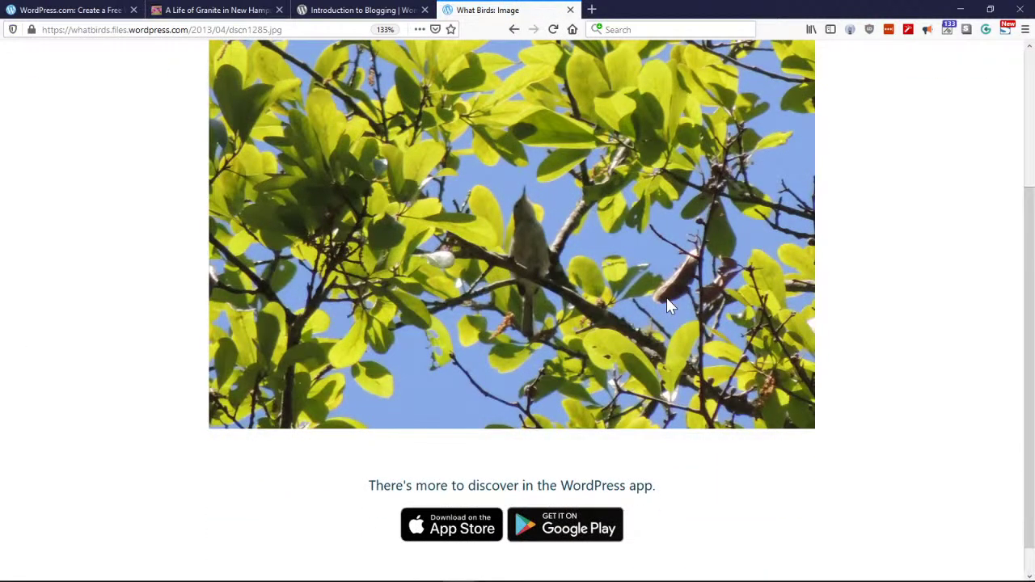
scroll(566, 275, "up", 3)
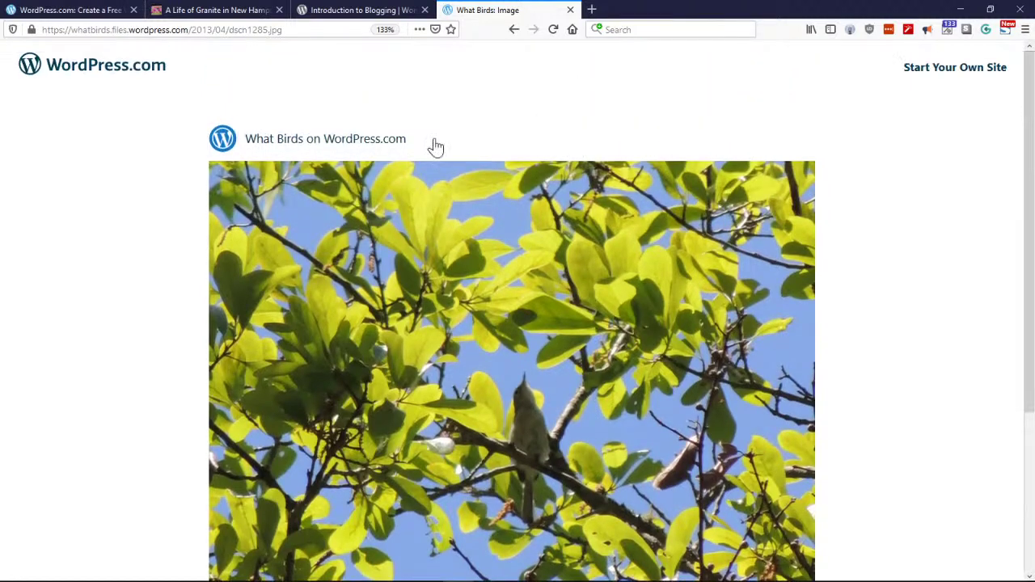
left_click(512, 31)
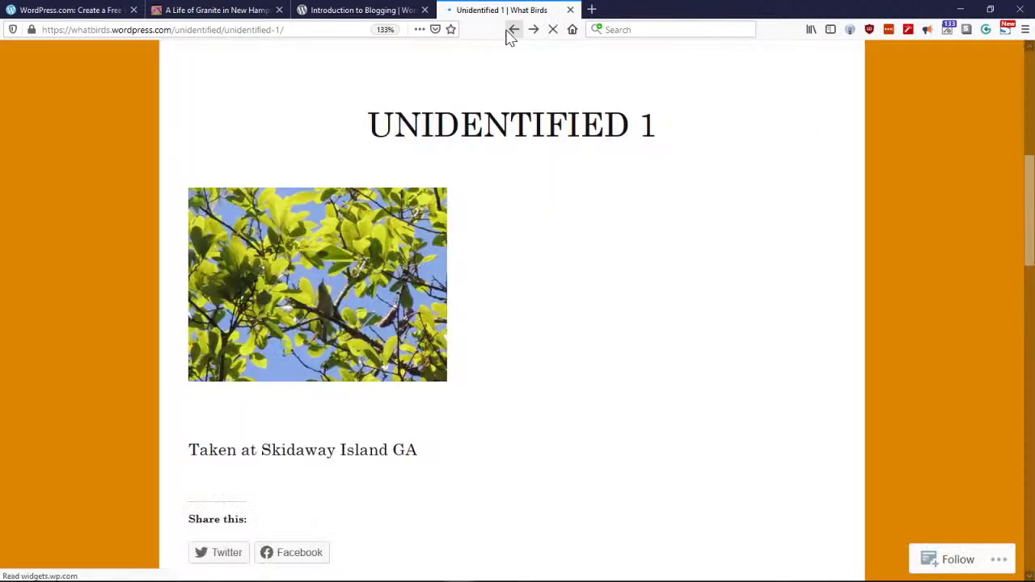
left_click(509, 32)
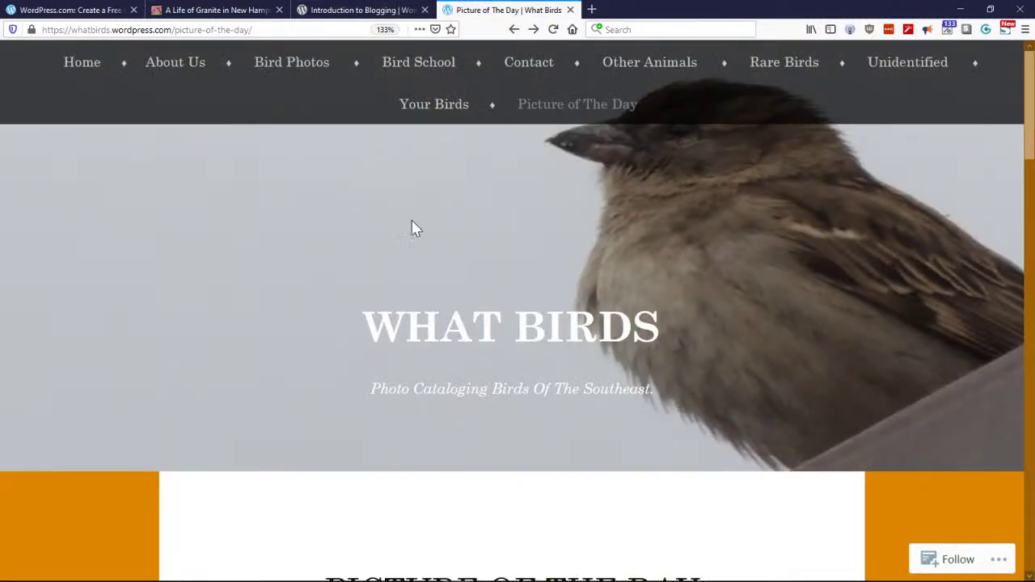
Step: Browse the Bird School page's bird-story links, osprey and puffin cams, and comment area
left_click(418, 76)
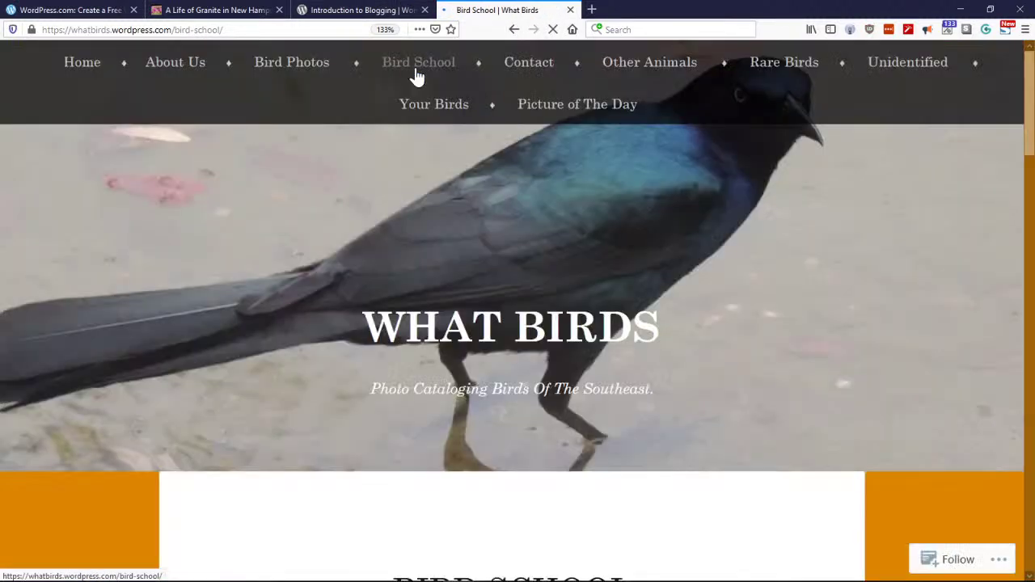
scroll(231, 246, "down", 5)
scroll(232, 246, "down", 2)
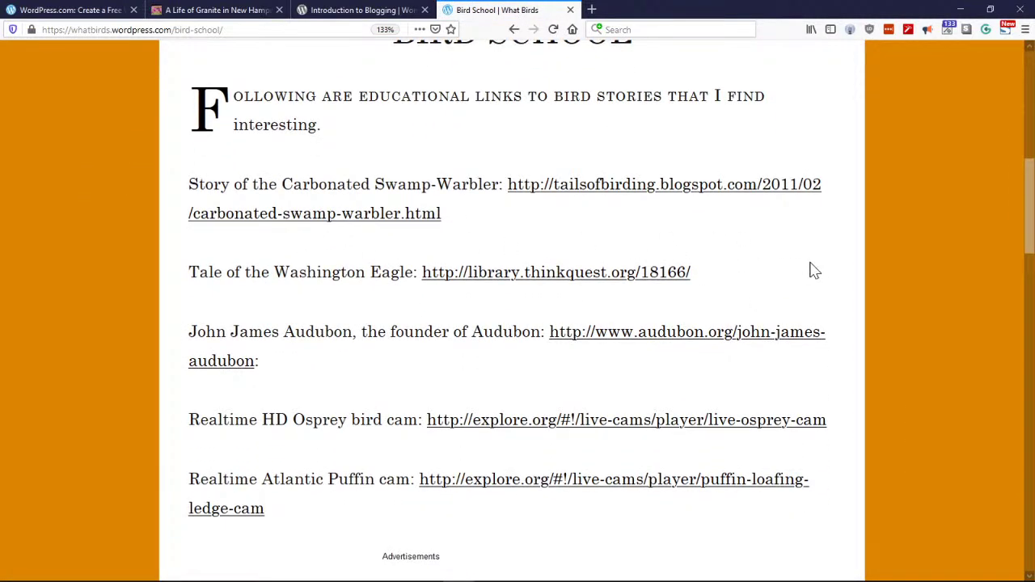
scroll(811, 271, "down", 4)
scroll(735, 386, "up", 6)
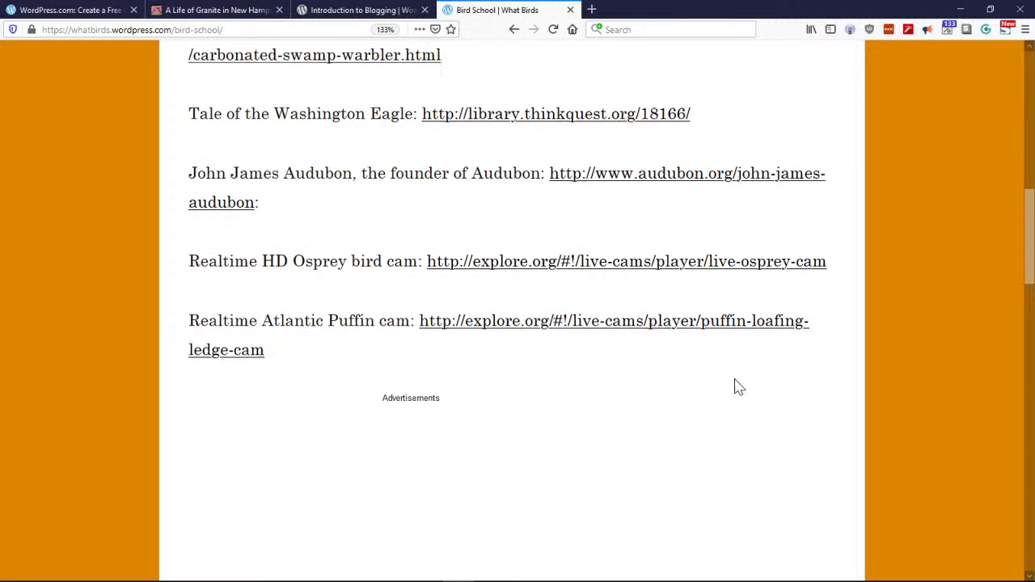
scroll(797, 321, "down", 15)
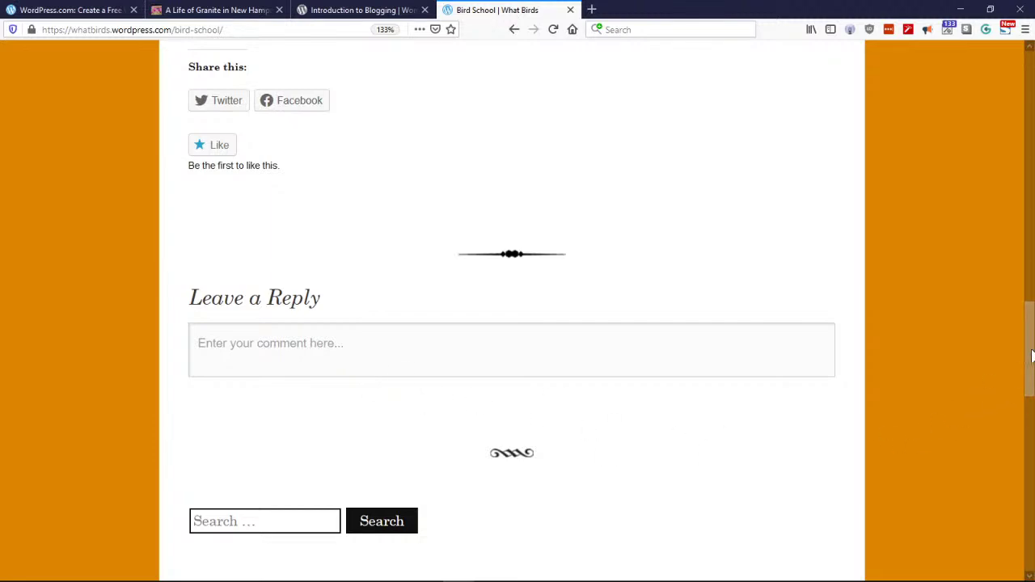
left_click_drag(1030, 350, 1032, 65)
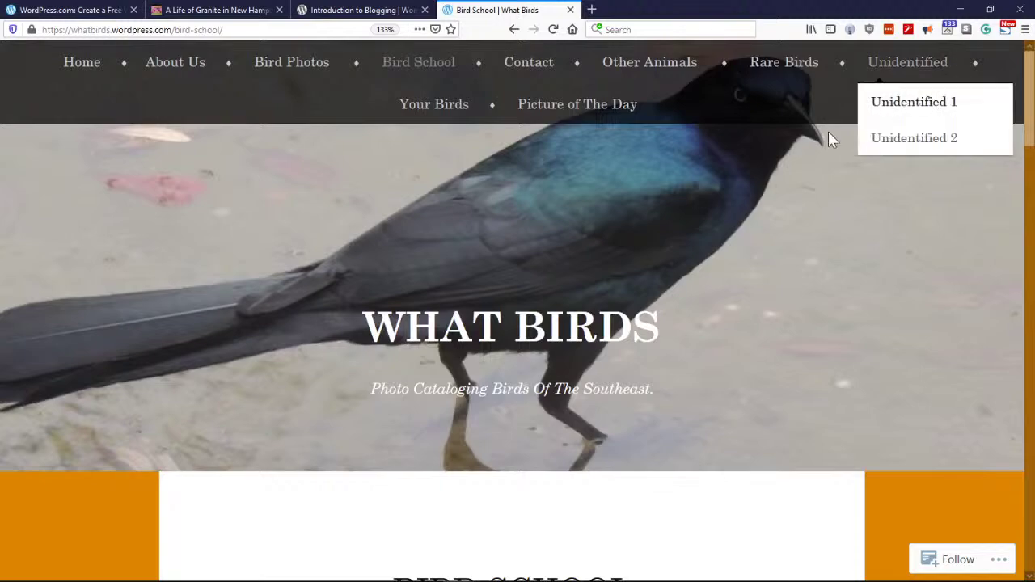
Step: Minimize Firefox and highlight 'Wordpress as a webpage' on the PowerPoint slide
left_click(961, 11)
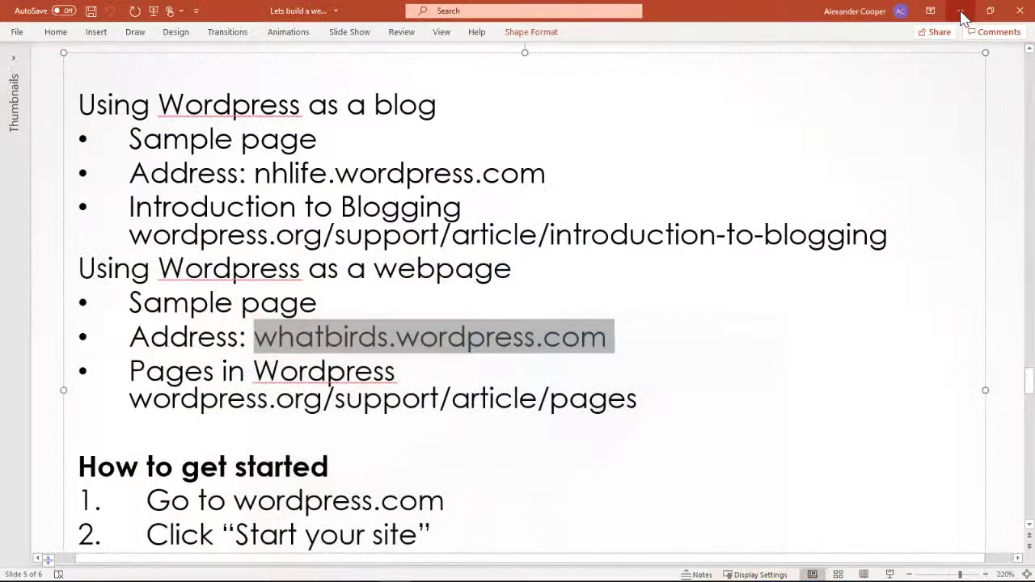
left_click(318, 301)
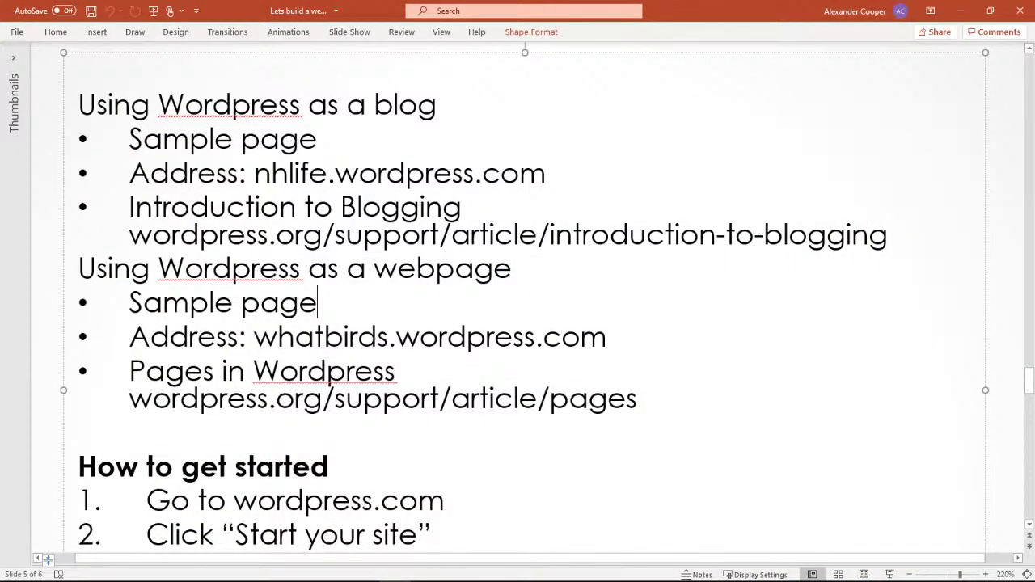
left_click_drag(158, 268, 511, 269)
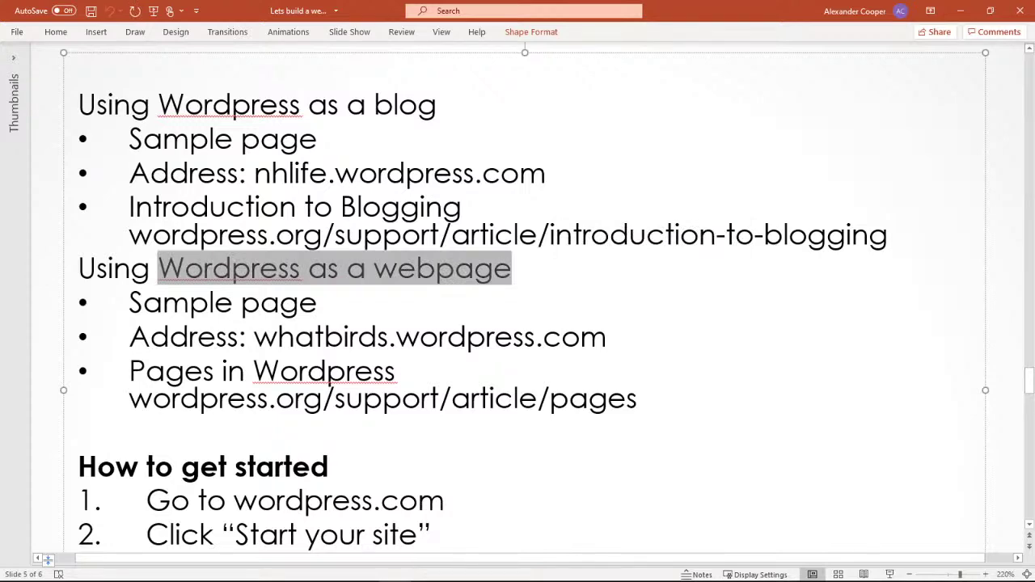
left_click(396, 336)
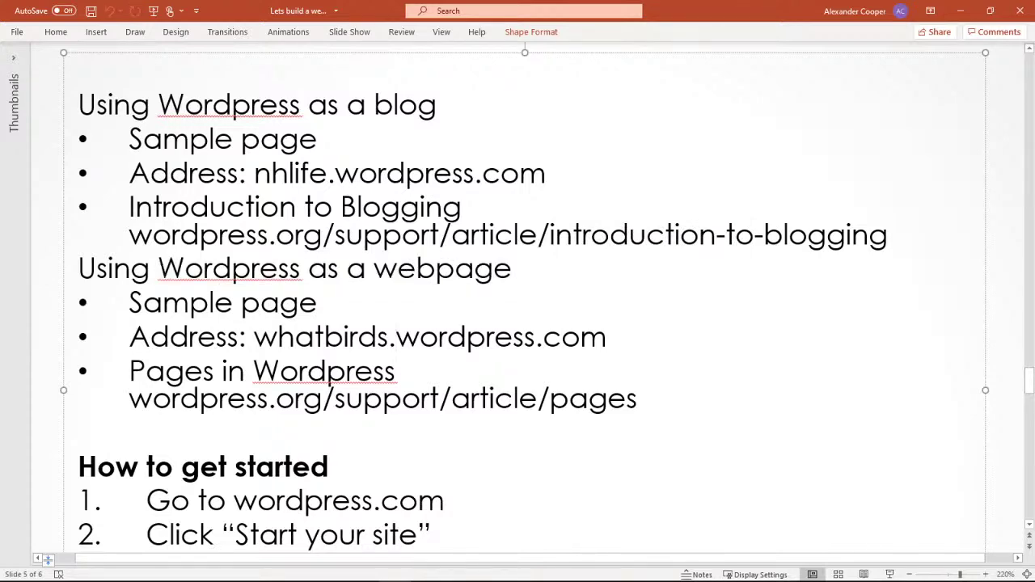
Step: Scroll to slide 5's 'How to get started' steps and deselect the text box
scroll(395, 337, "down", 4)
scroll(525, 297, "down", 3)
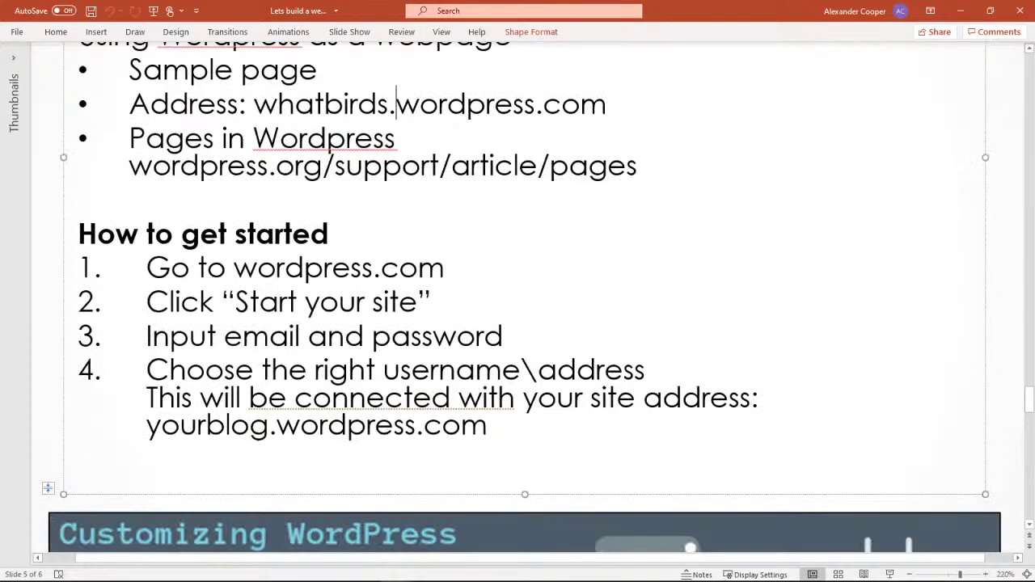
scroll(525, 296, "down", 2)
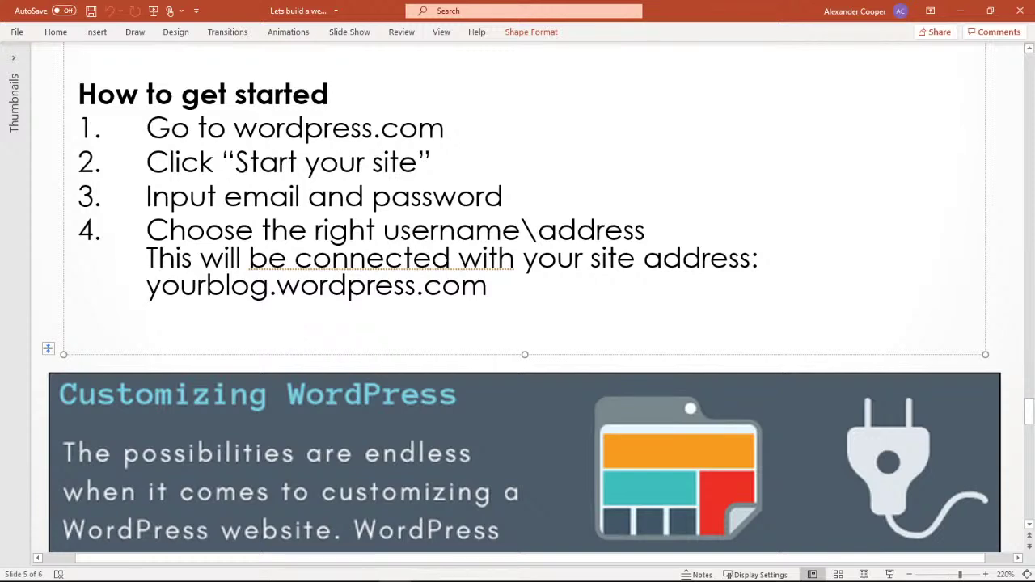
left_click(51, 157)
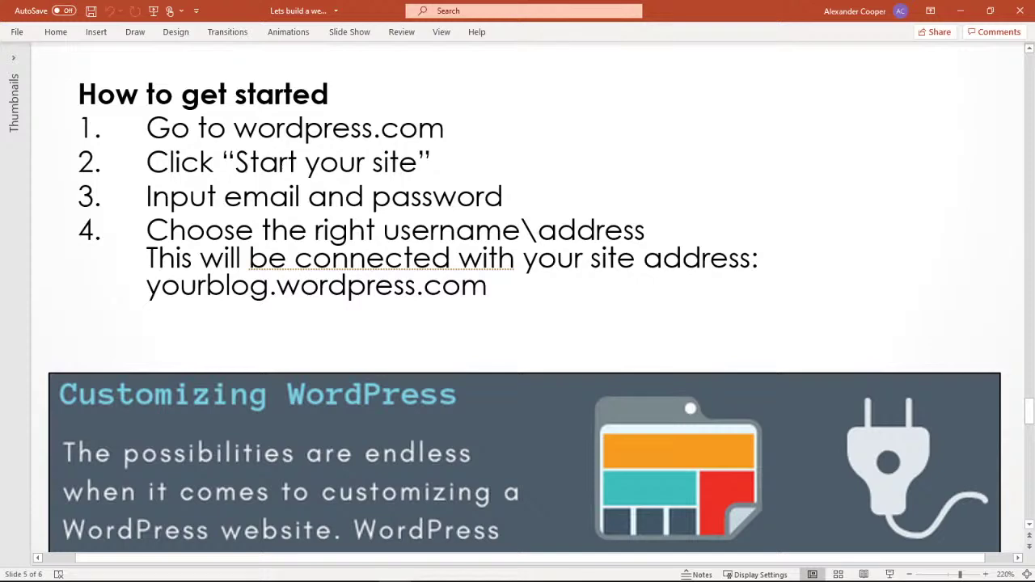
Step: Scroll the deck from slide 5 down to slide 6, Tips and Safety
scroll(550, 293, "down", 3)
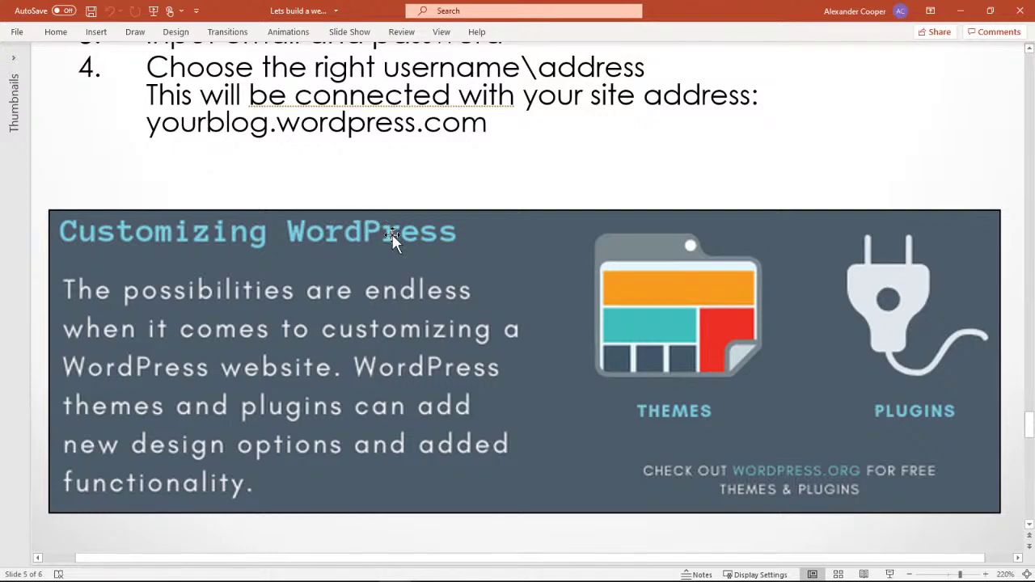
scroll(404, 233, "down", 6)
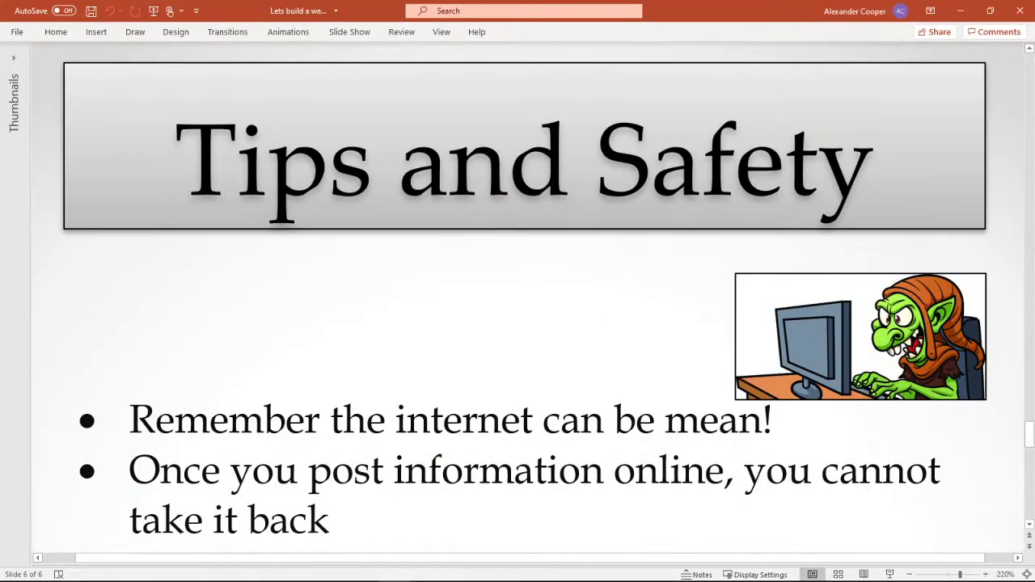
scroll(489, 209, "down", 2)
scroll(490, 209, "up", 1)
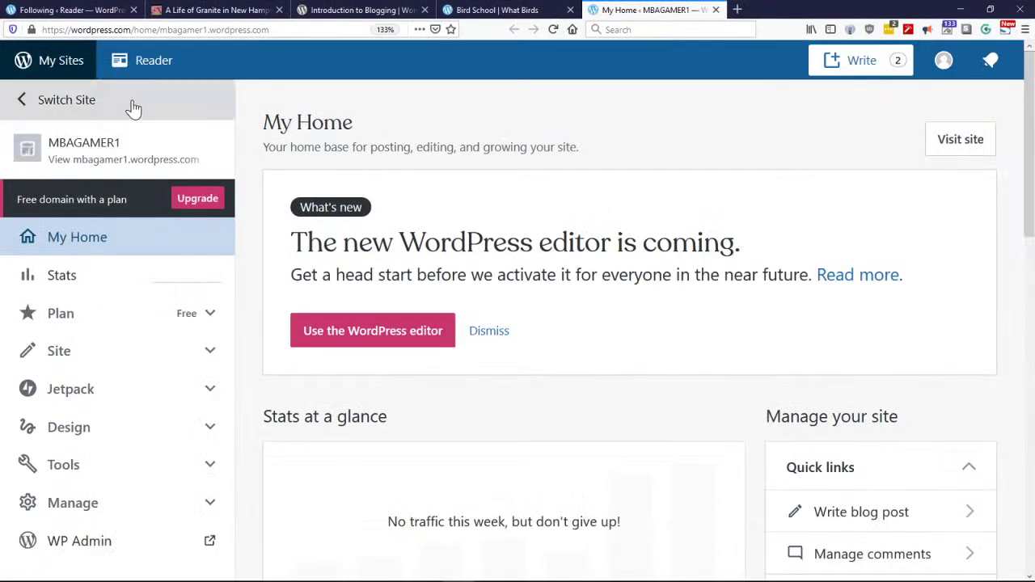
Step: Select HowToAlex.com in the site switcher and show its Your Site preview
left_click(64, 107)
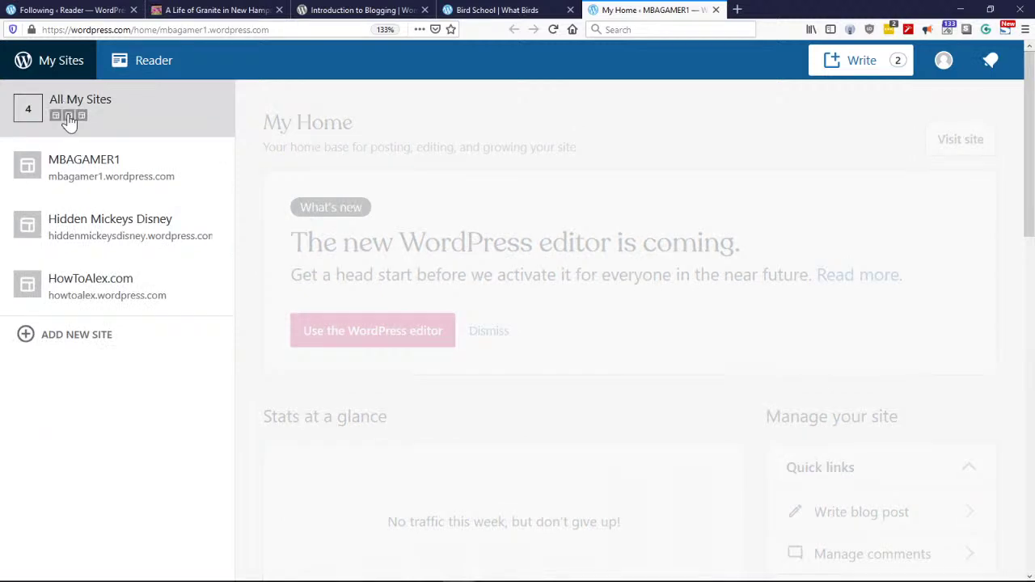
left_click(99, 299)
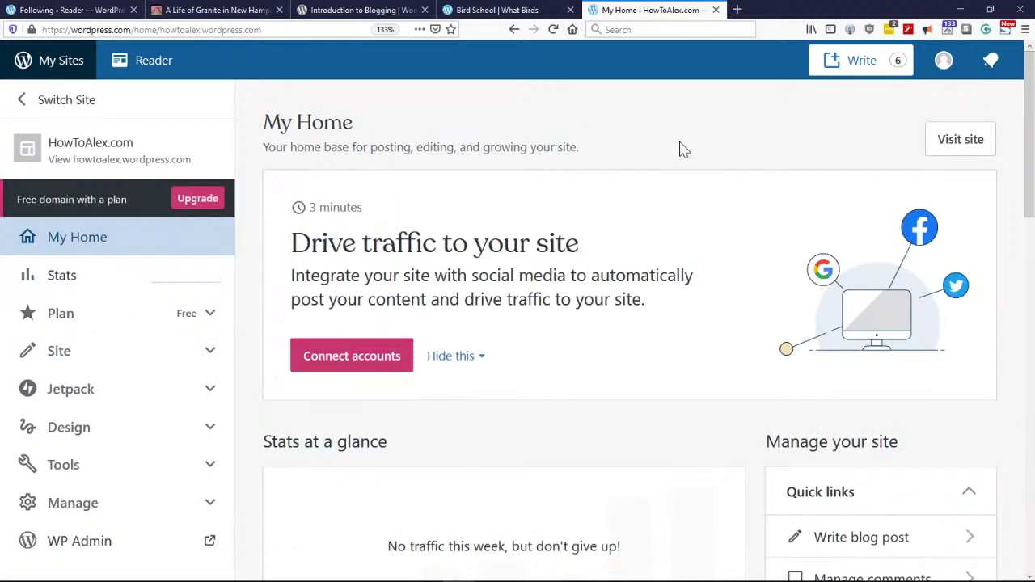
left_click(105, 156)
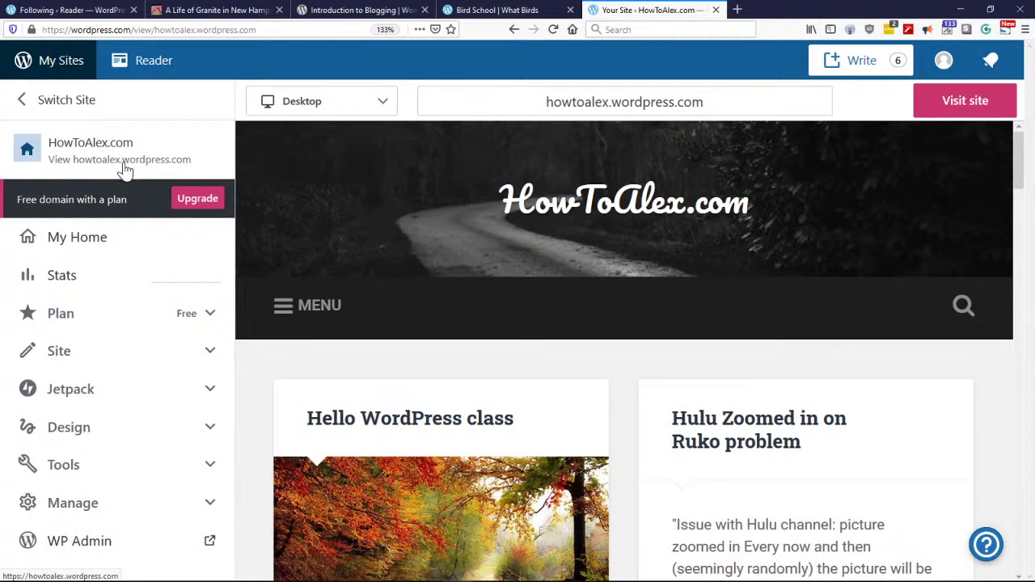
Step: Open howtoalex.wordpress.org in a new tab by mistake, then close that tab
left_click(737, 10)
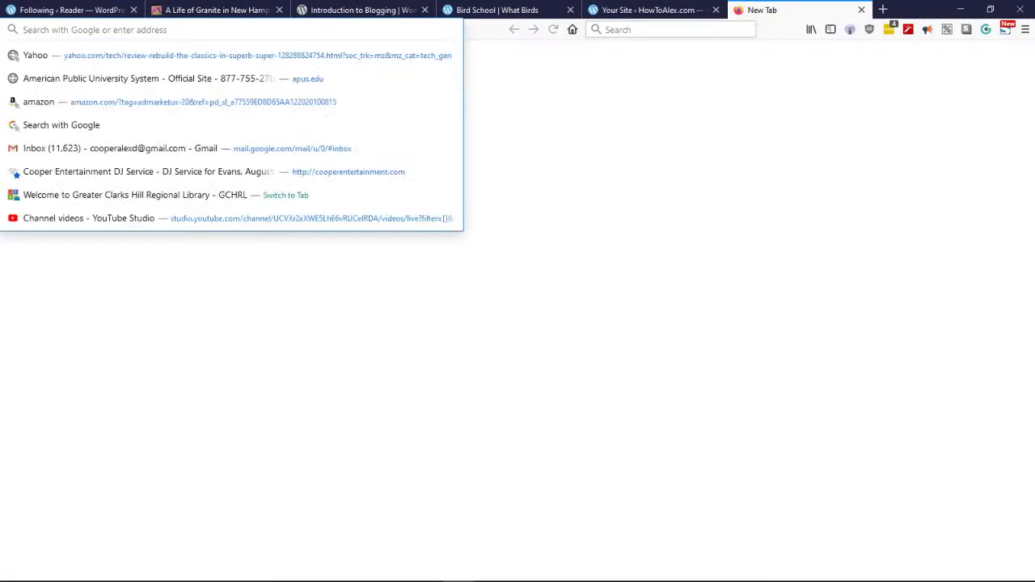
type("howtoalex")
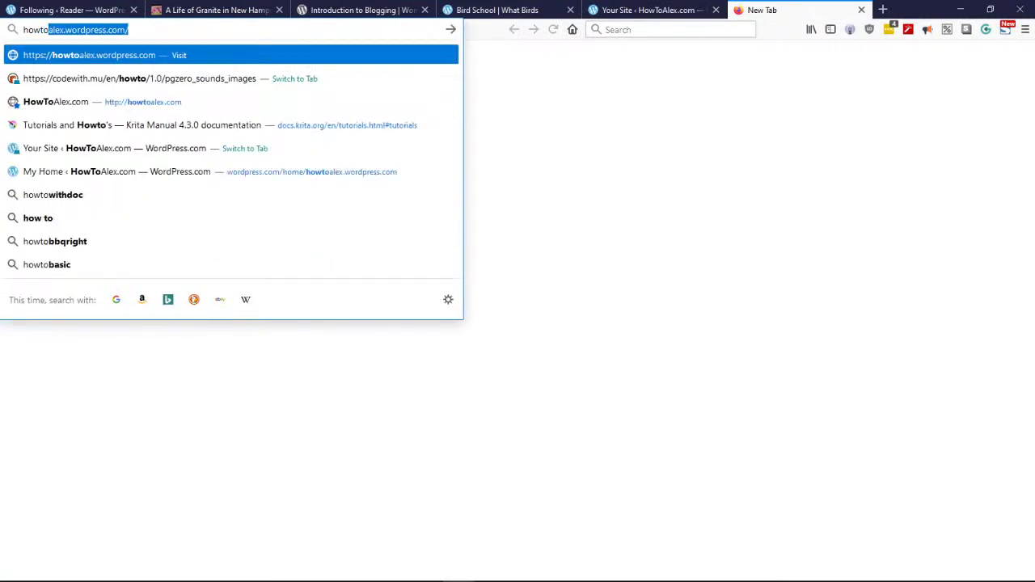
type(".wordpr")
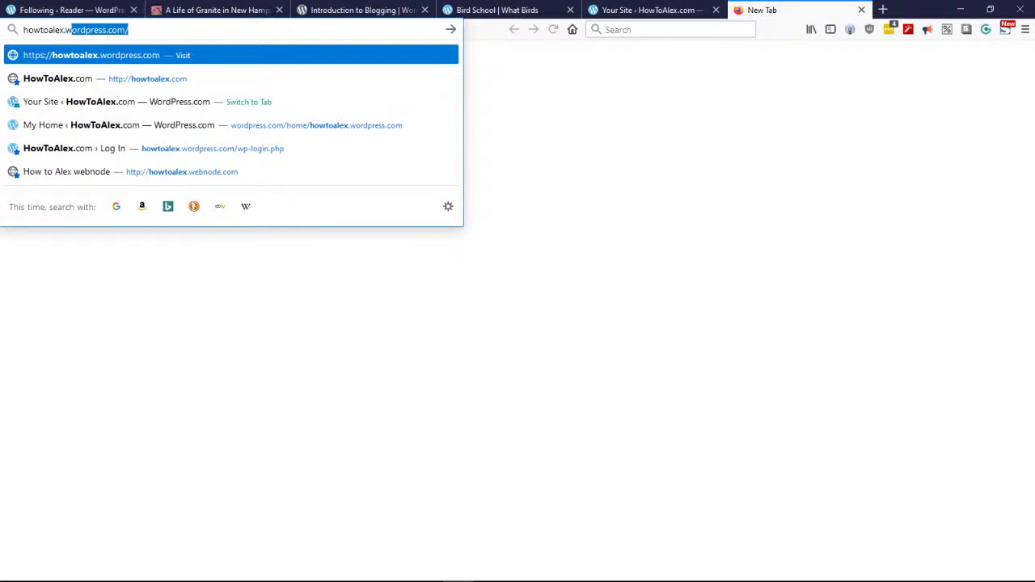
type("ess.")
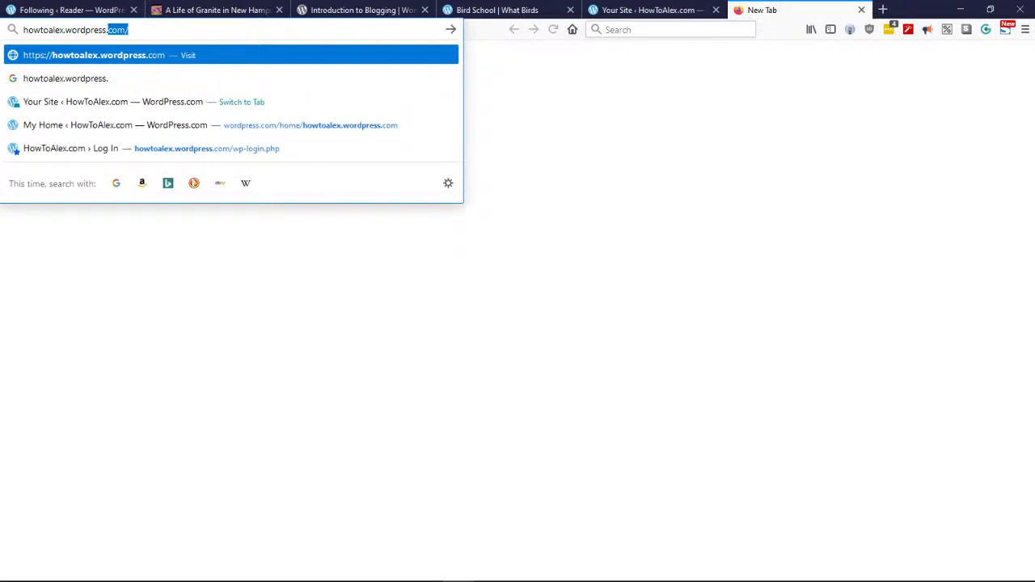
type("org")
key("Return")
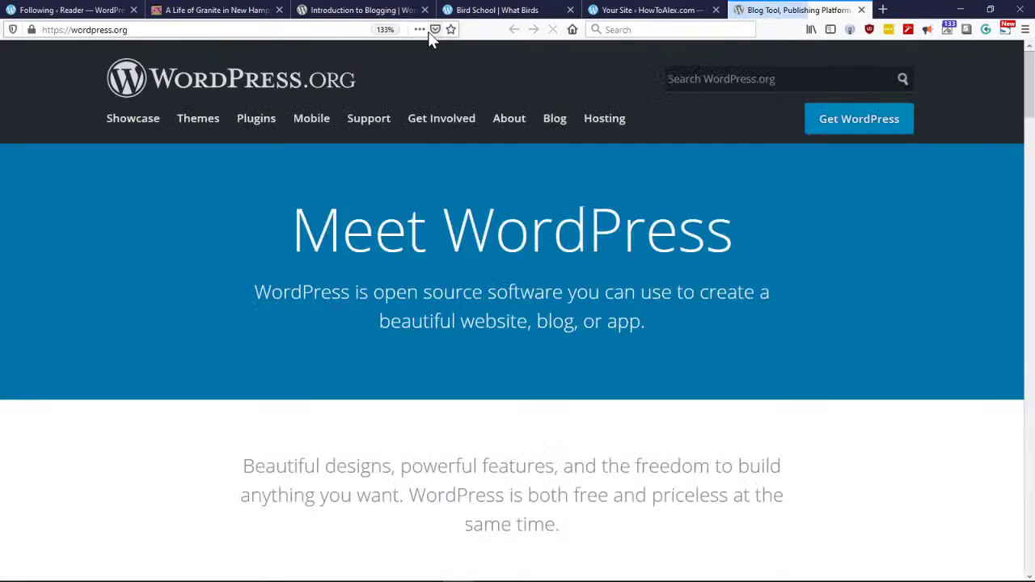
left_click(861, 10)
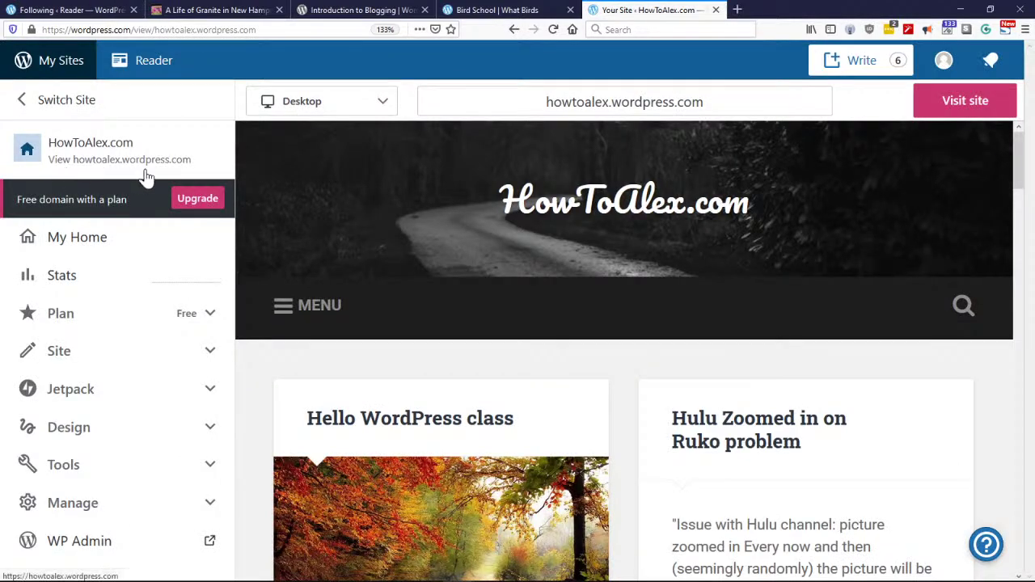
Step: Load howtoalex.wordpress.com in a new browser tab
left_click(737, 10)
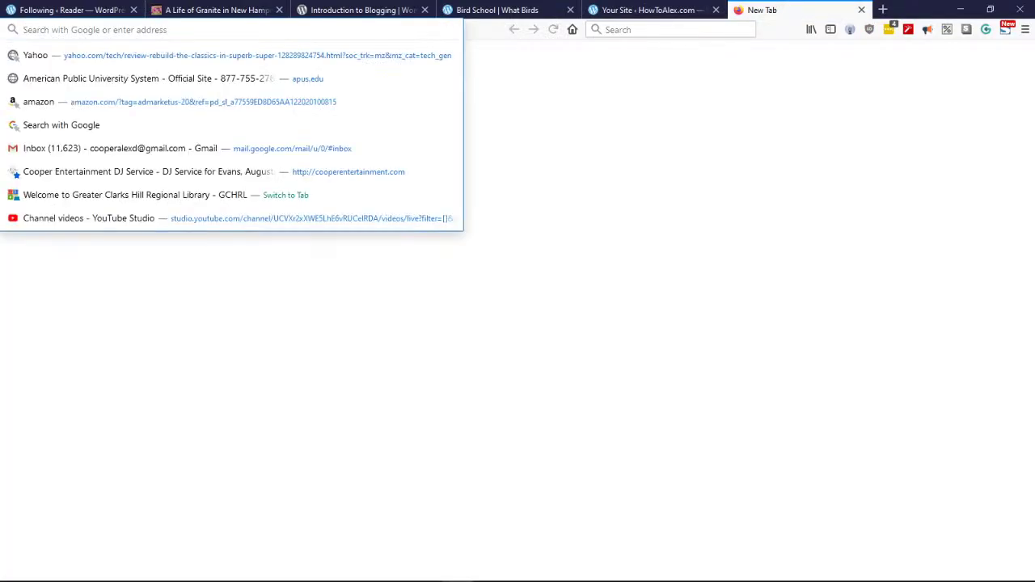
type("howtoa")
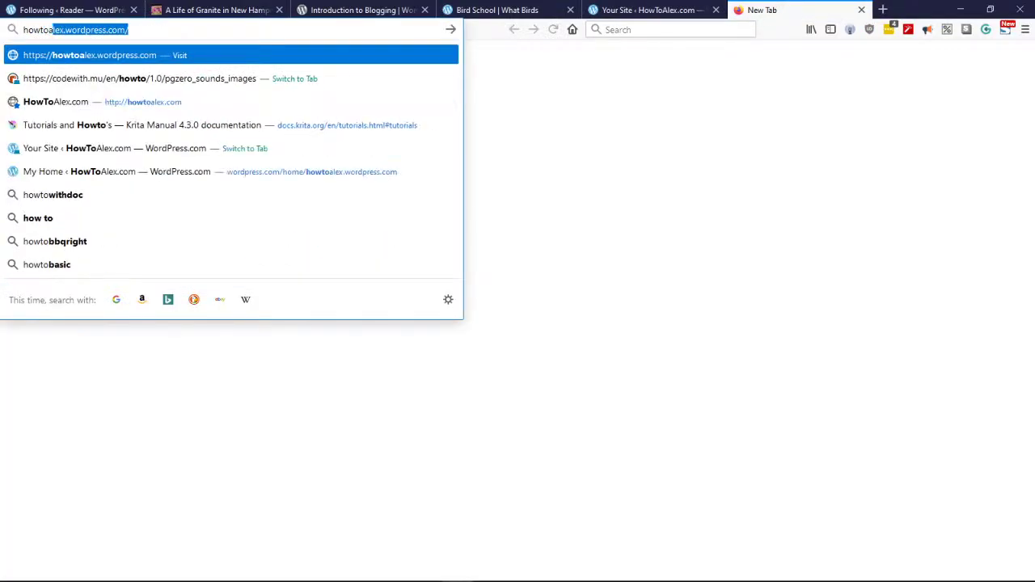
type("lex.")
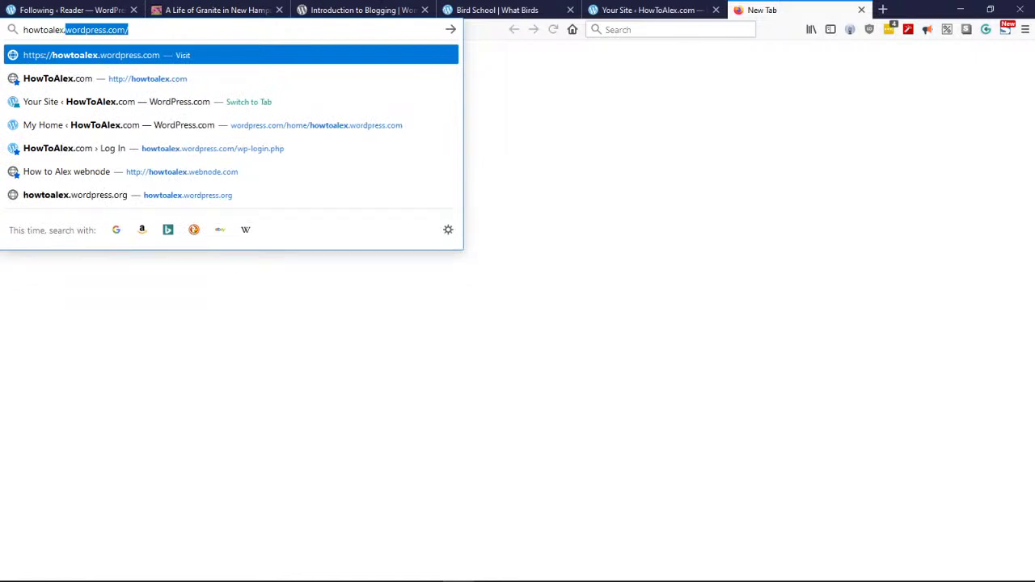
type("wordpress.c")
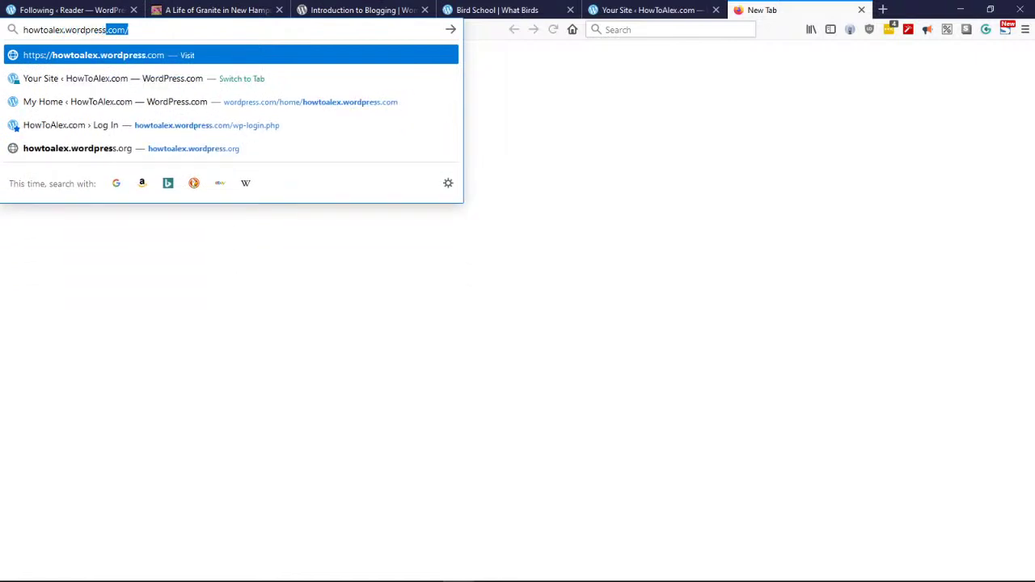
type("om")
key("Return")
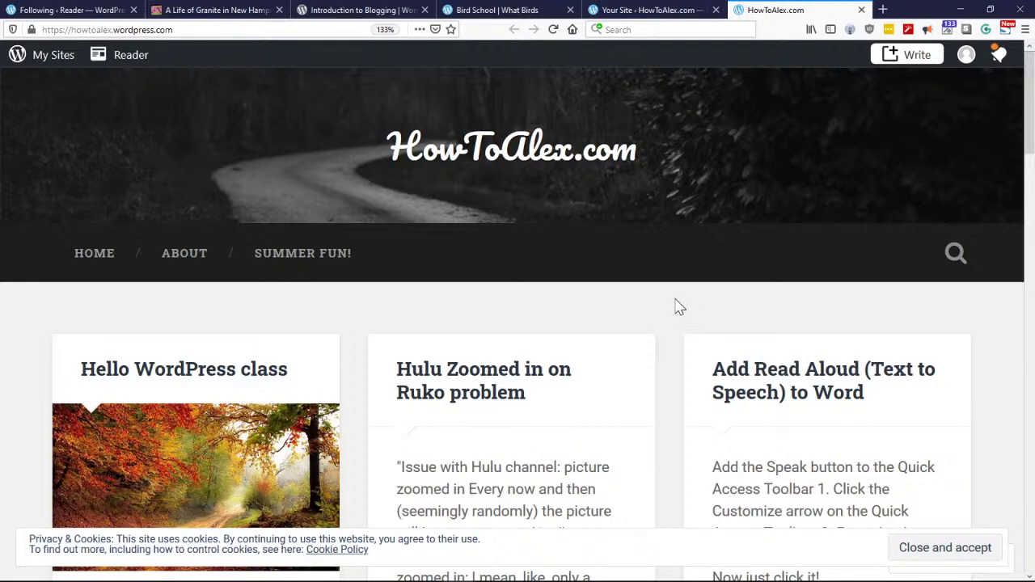
Step: Accept the cookie notice and scroll through the live site's home page posts
scroll(678, 306, "down", 5)
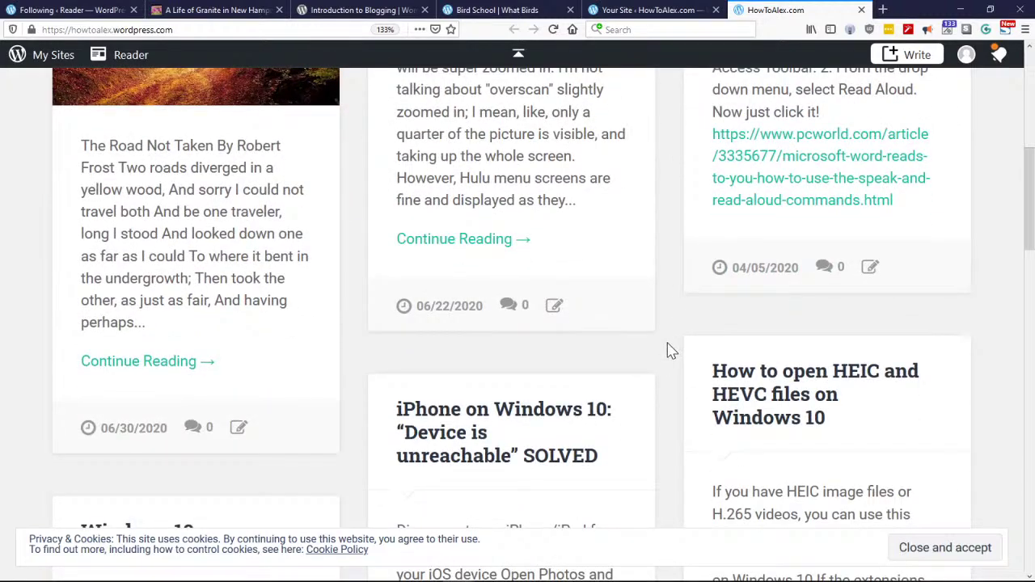
scroll(668, 359, "down", 3)
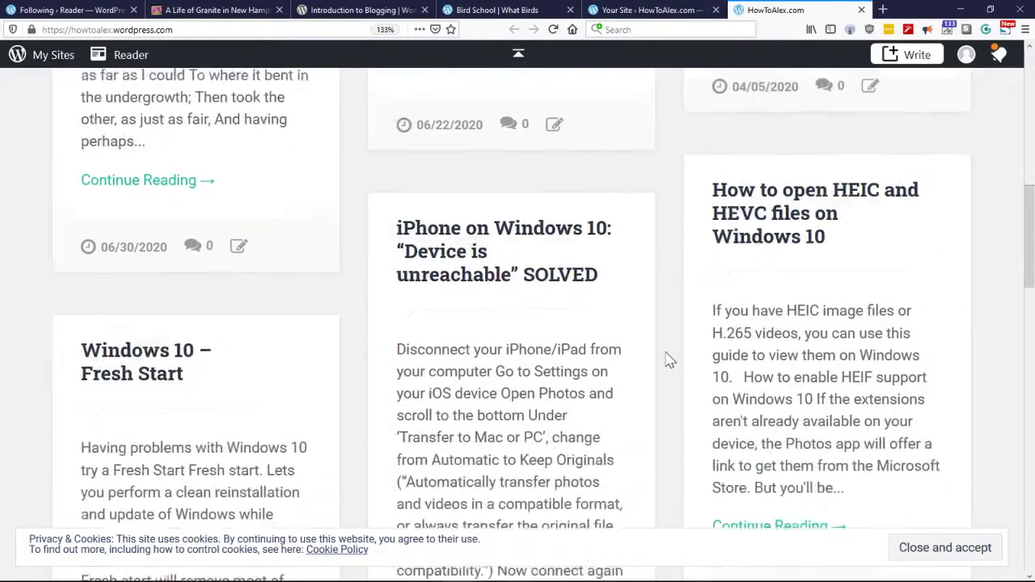
scroll(668, 360, "down", 3)
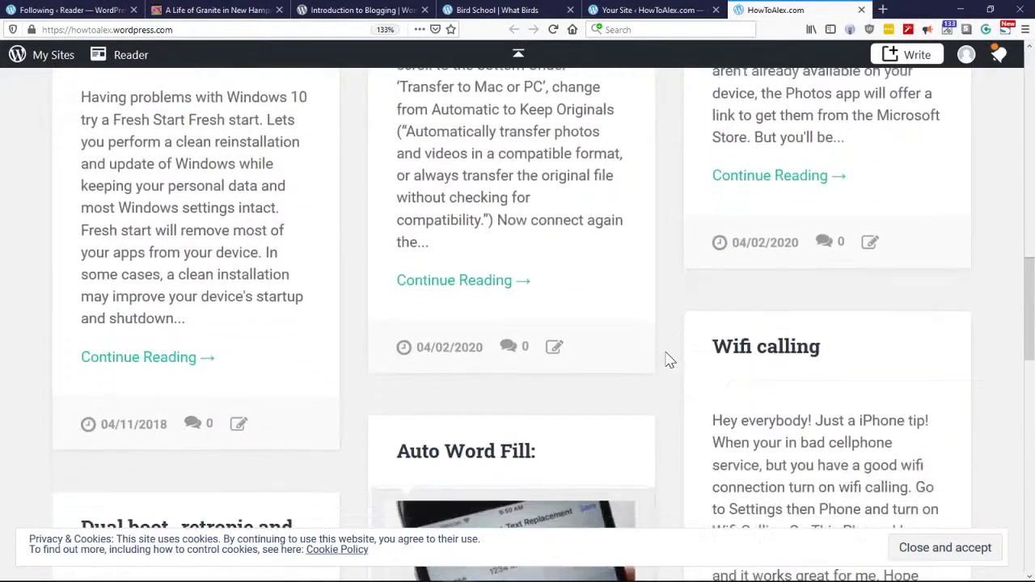
left_click(926, 556)
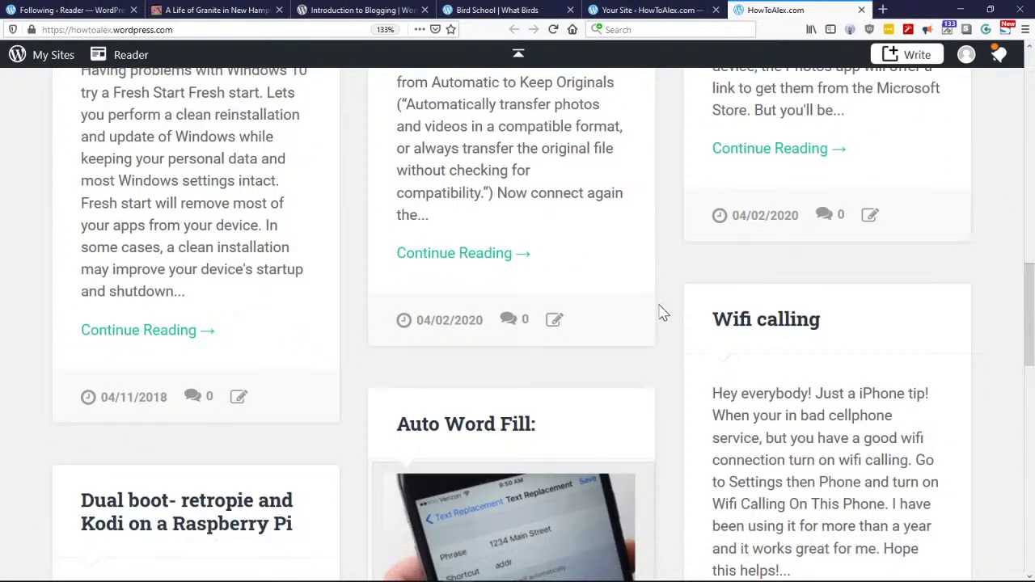
scroll(668, 318, "down", 10)
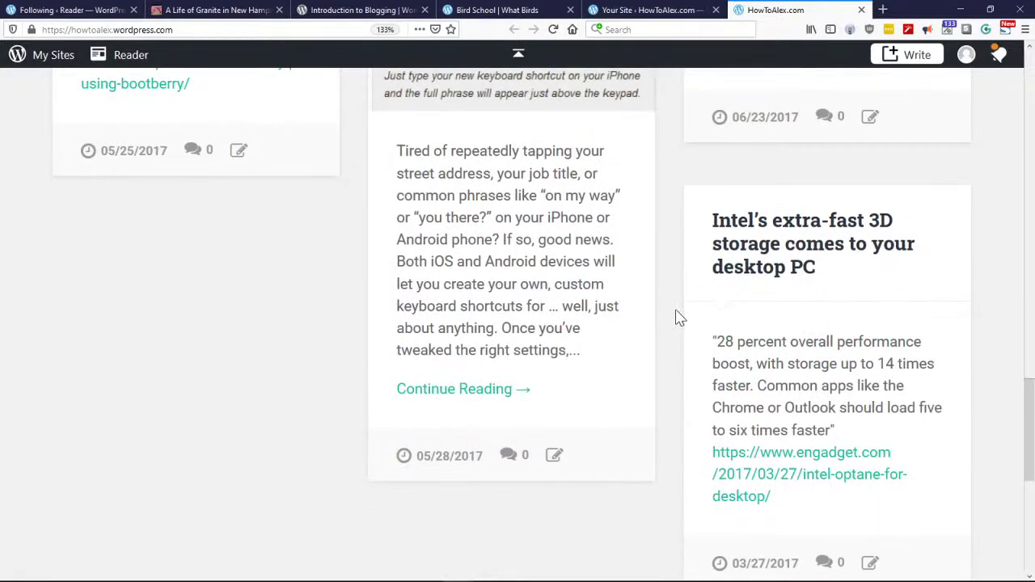
scroll(678, 317, "down", 1)
scroll(678, 317, "up", 10)
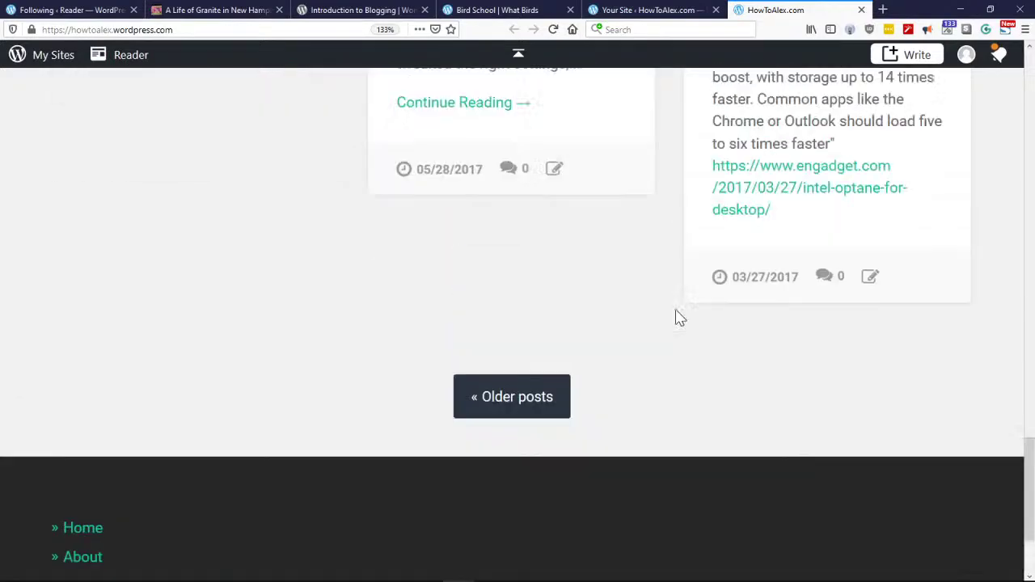
scroll(676, 317, "up", 5)
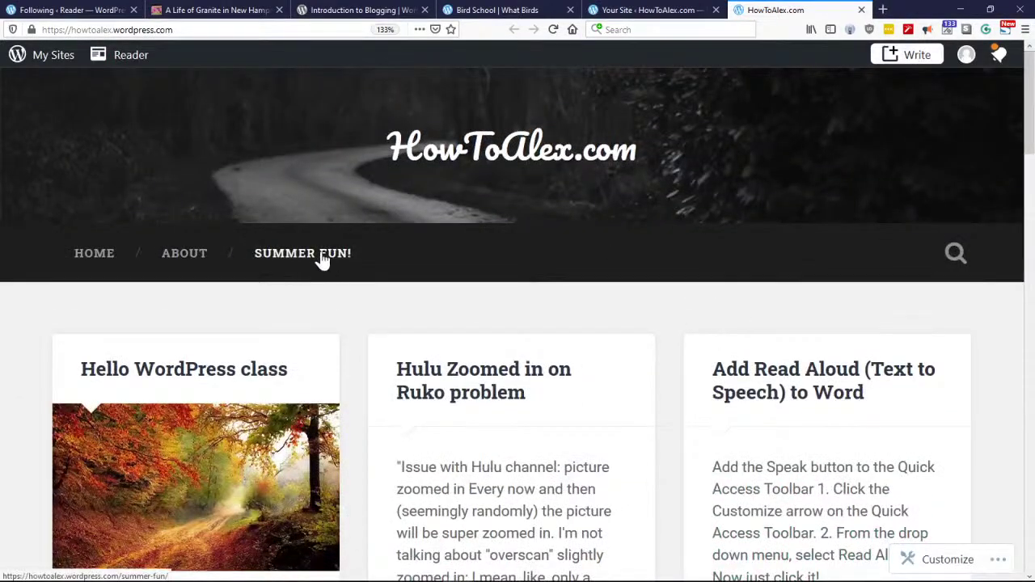
Step: Look over the SUMMER FUN! page, return HOME, then go back to the dashboard tab
left_click(322, 259)
scroll(712, 299, "down", 3)
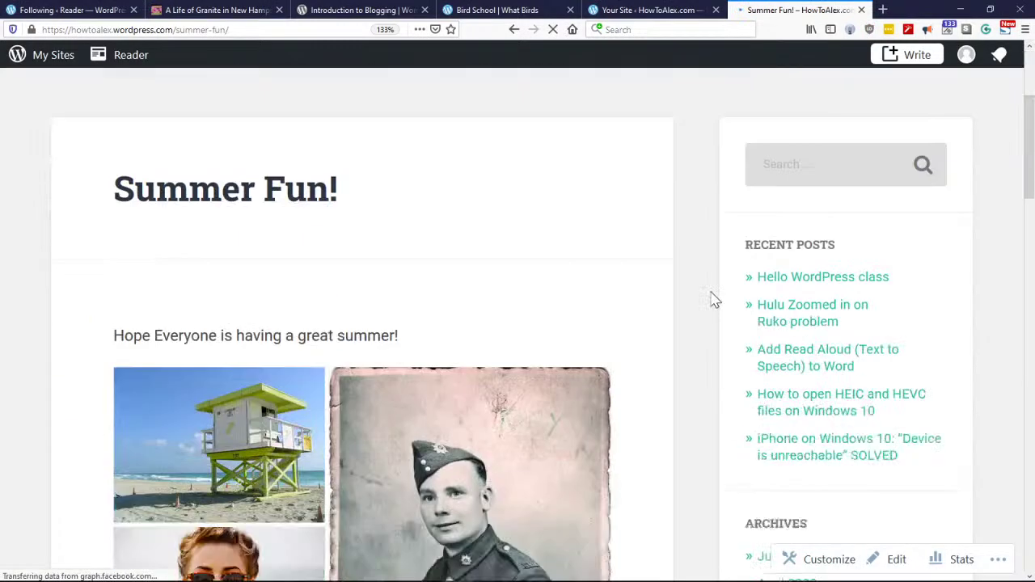
scroll(728, 287, "down", 12)
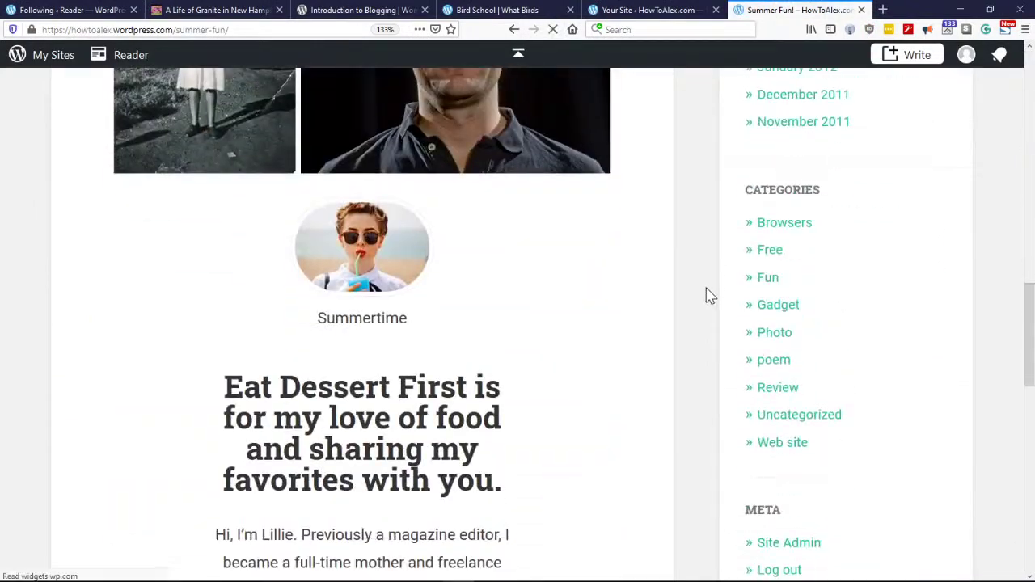
scroll(701, 304, "down", 3)
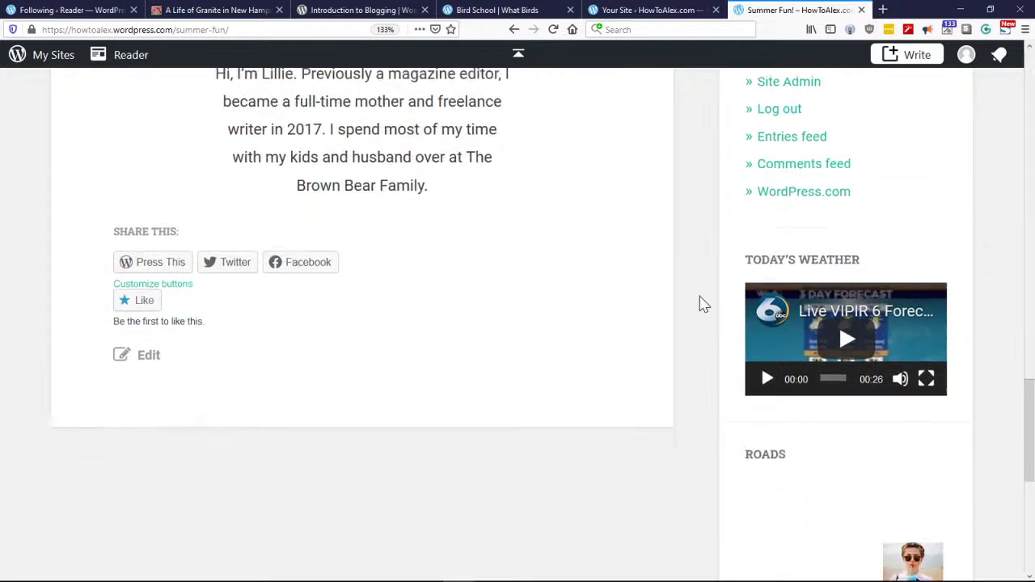
scroll(701, 304, "up", 15)
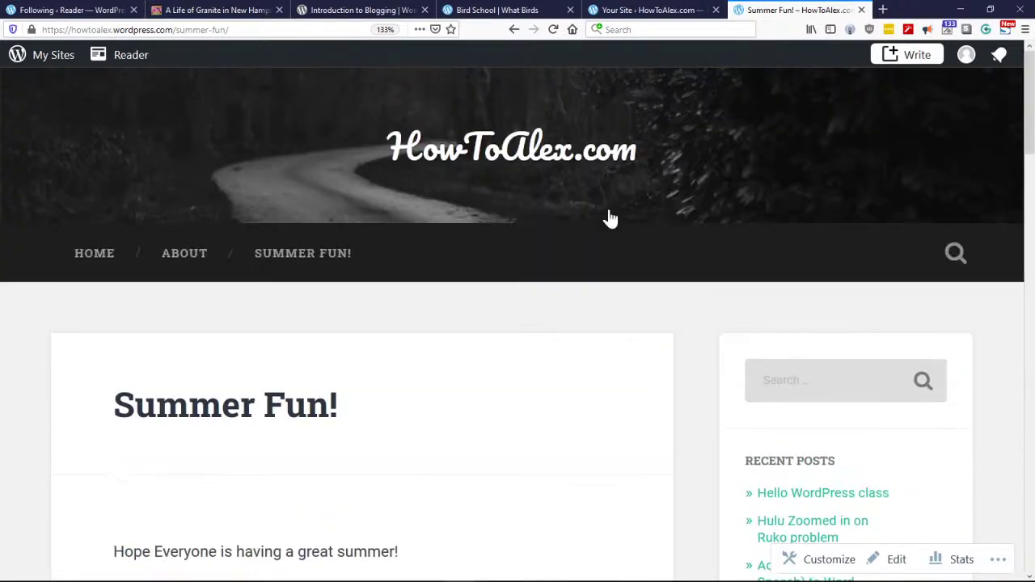
left_click(94, 253)
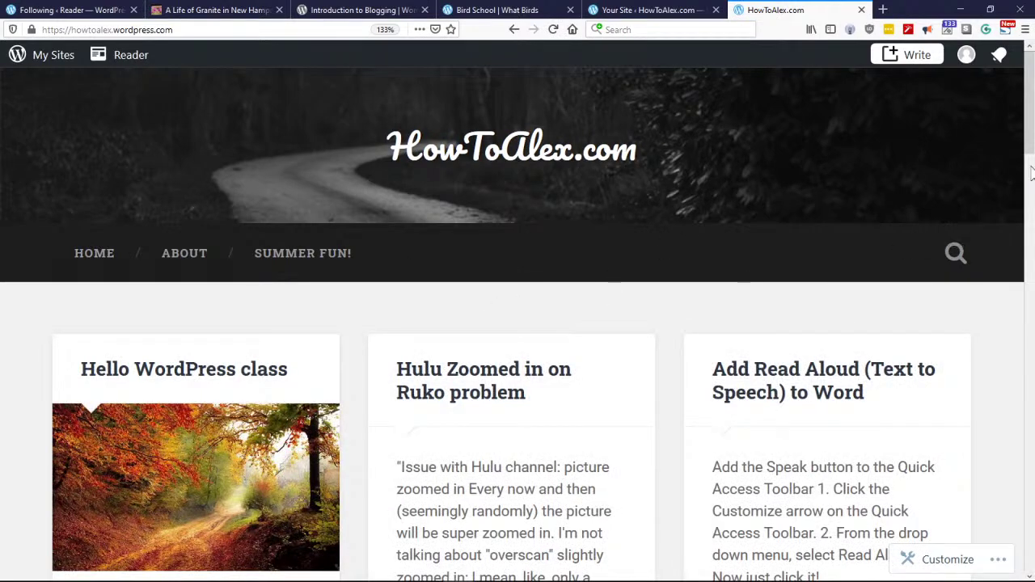
left_click_drag(1027, 138, 1029, 106)
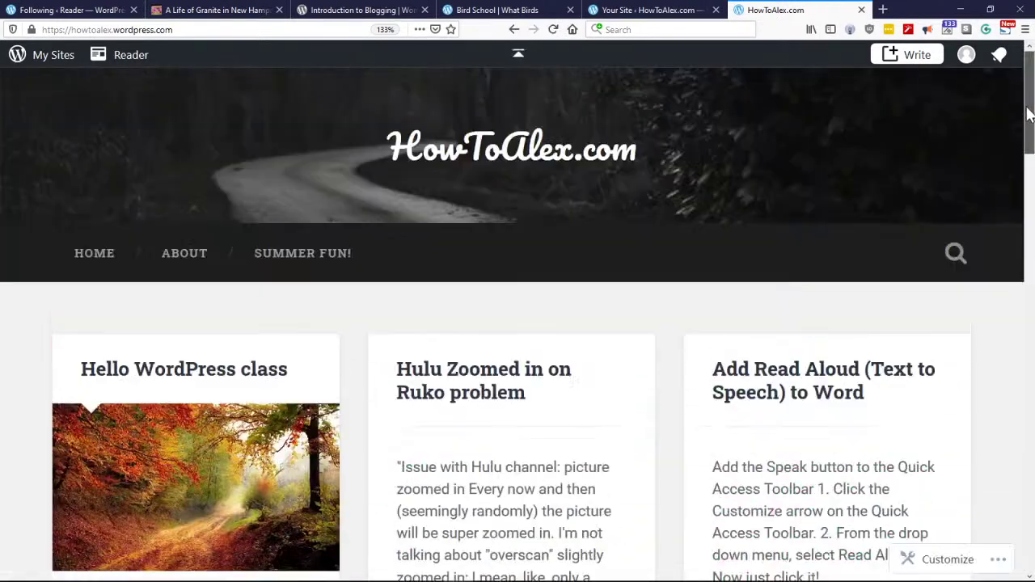
left_click(651, 9)
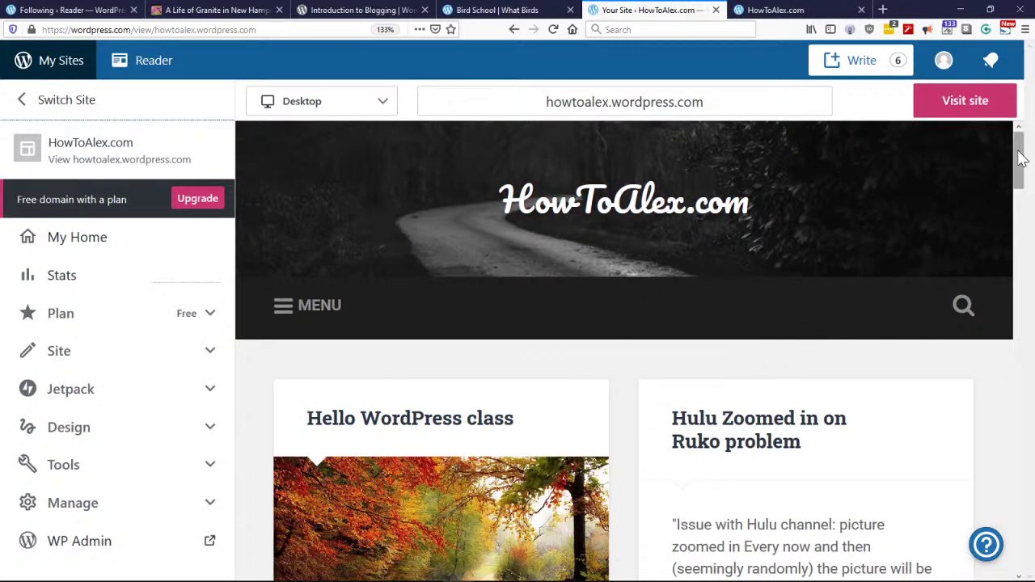
Step: Show the HowToAlex.com My Home page with its Drive traffic and Stats at a glance cards
left_click_drag(1020, 172, 1017, 231)
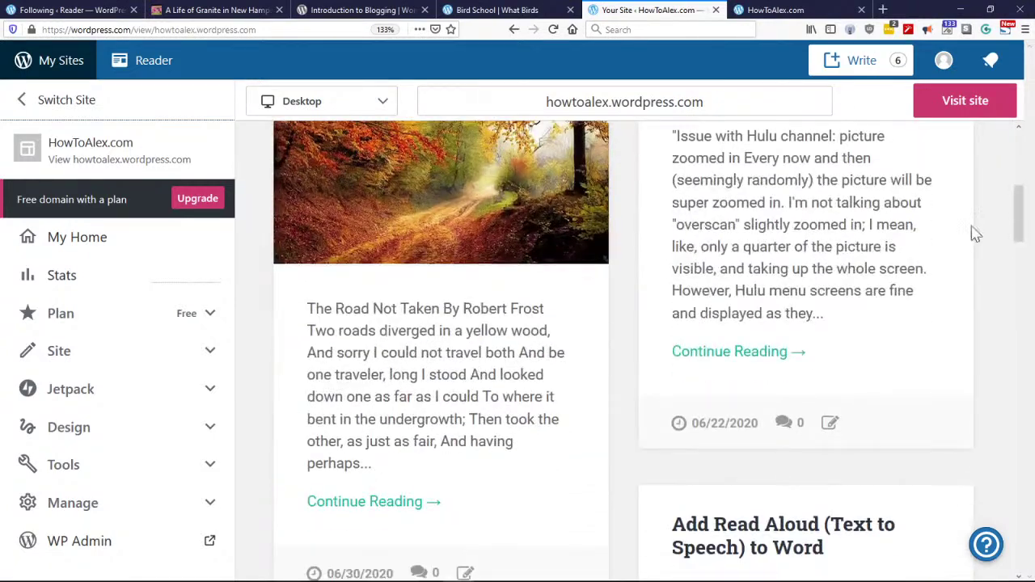
scroll(623, 310, "down", 6)
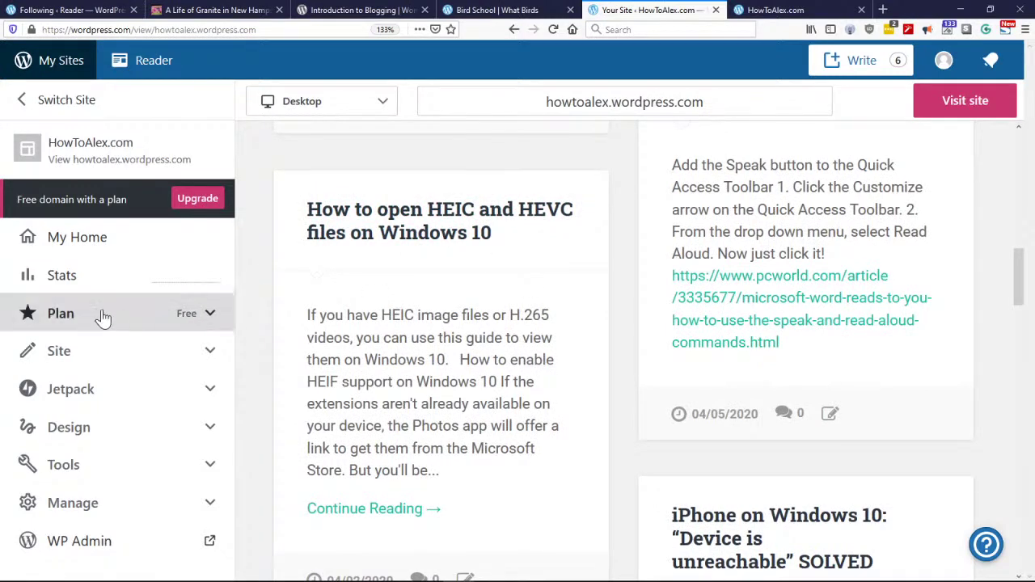
left_click(96, 243)
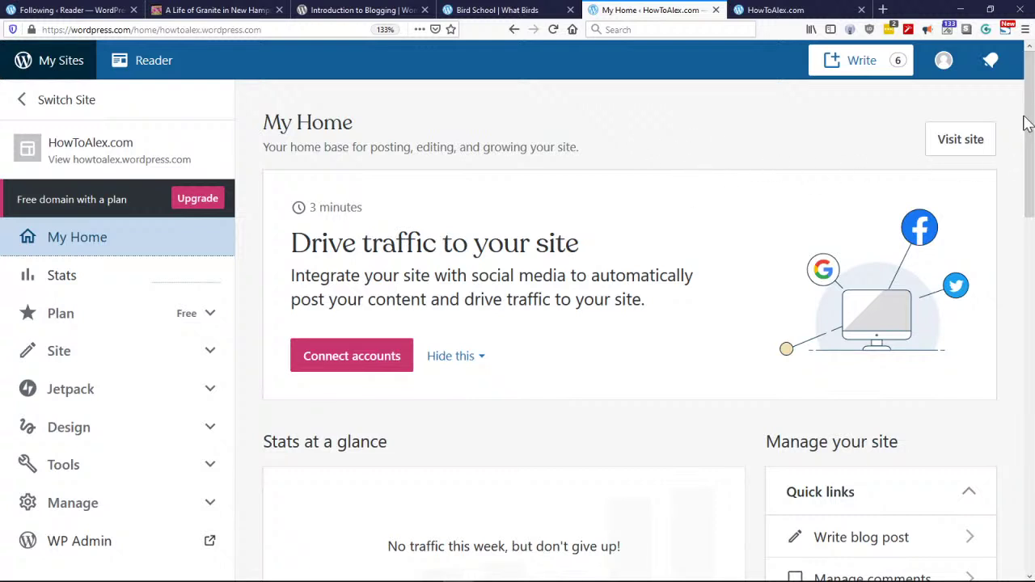
Step: Open the 'Adding and moving blocks' help article under Master the Block Editor
left_click_drag(1026, 99, 1027, 321)
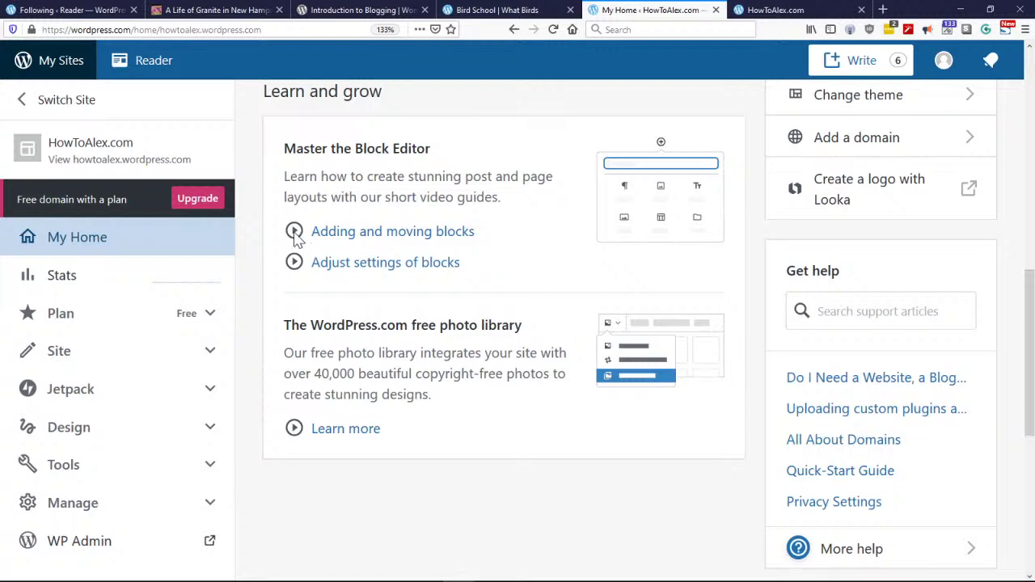
left_click(343, 238)
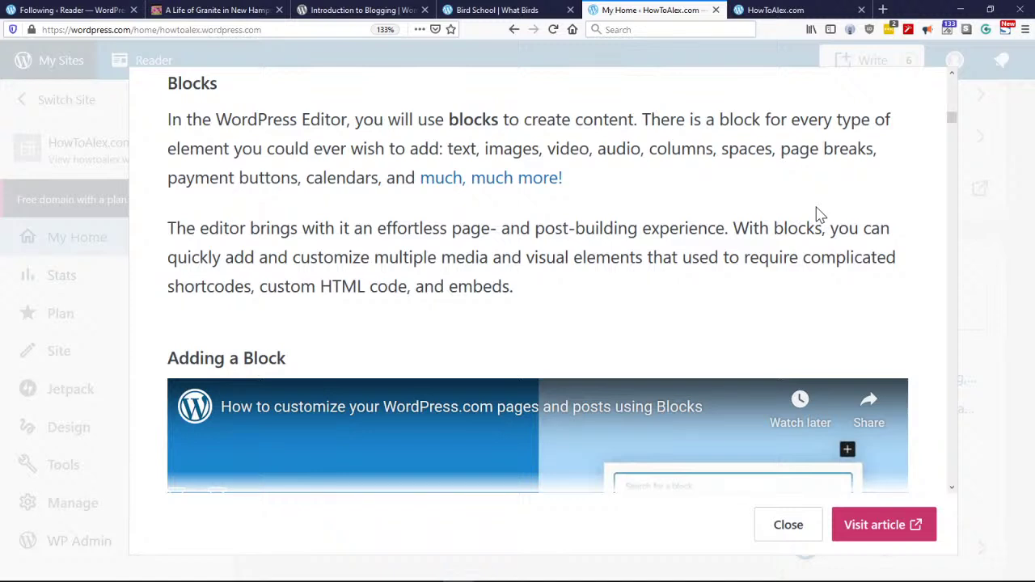
Step: Start the blocks tutorial video and switch it to full screen
left_click(954, 489)
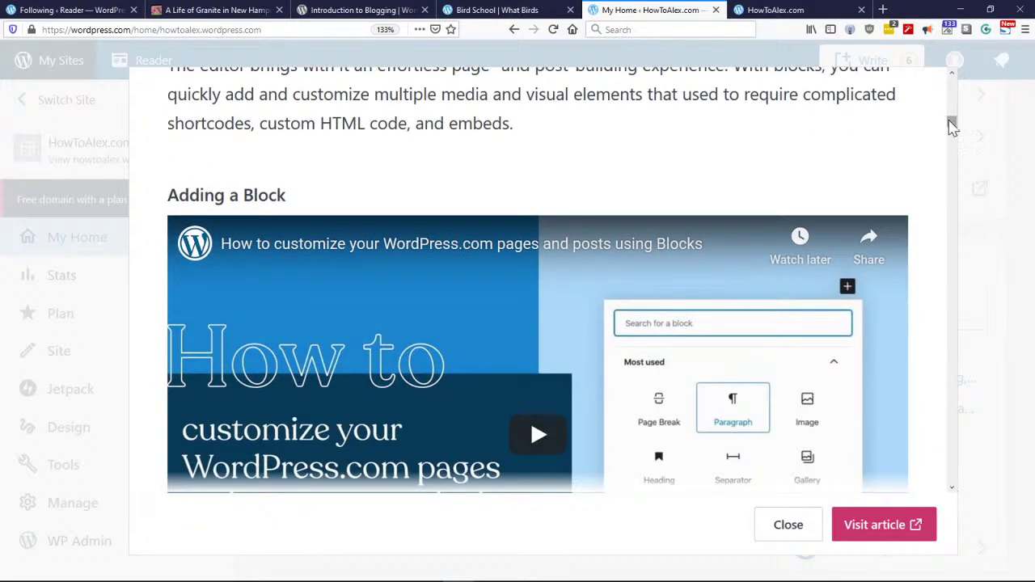
left_click(954, 77)
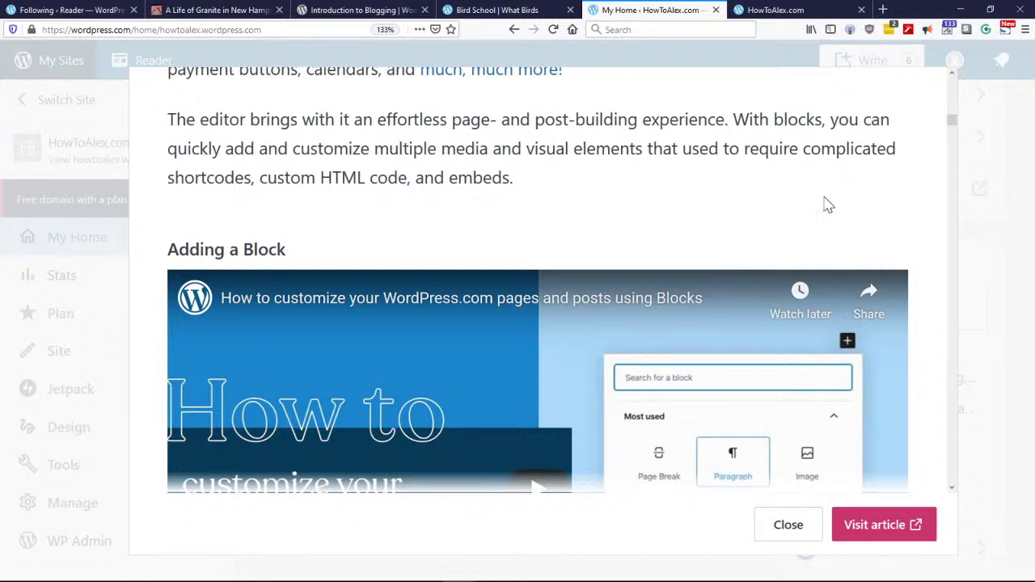
scroll(961, 493, "down", 5)
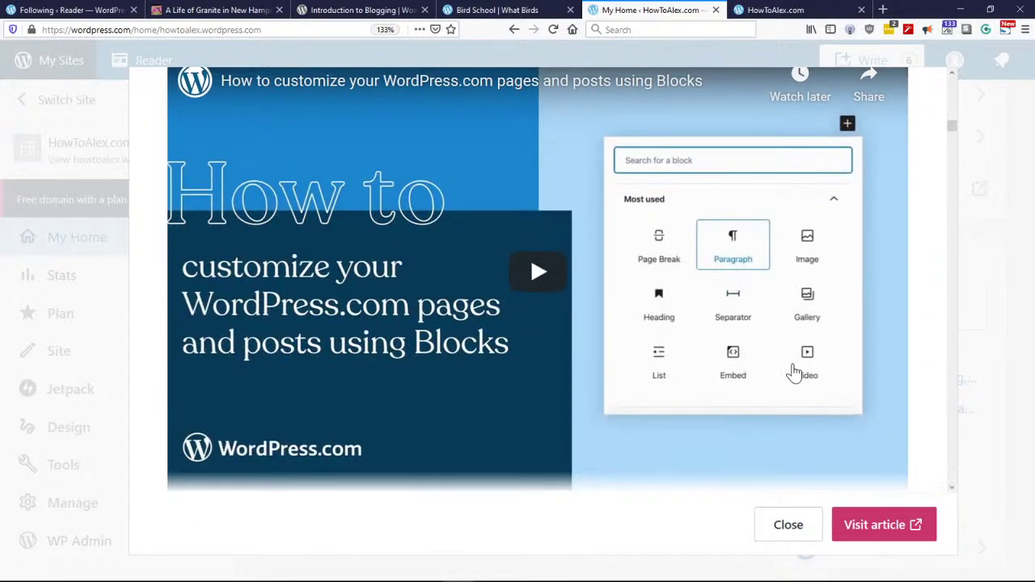
left_click(539, 273)
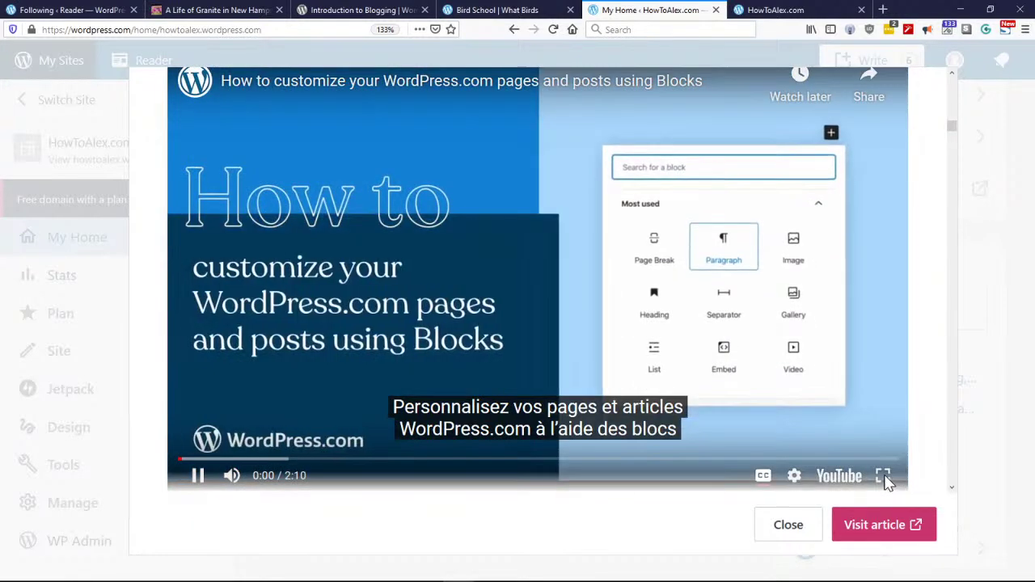
left_click(883, 476)
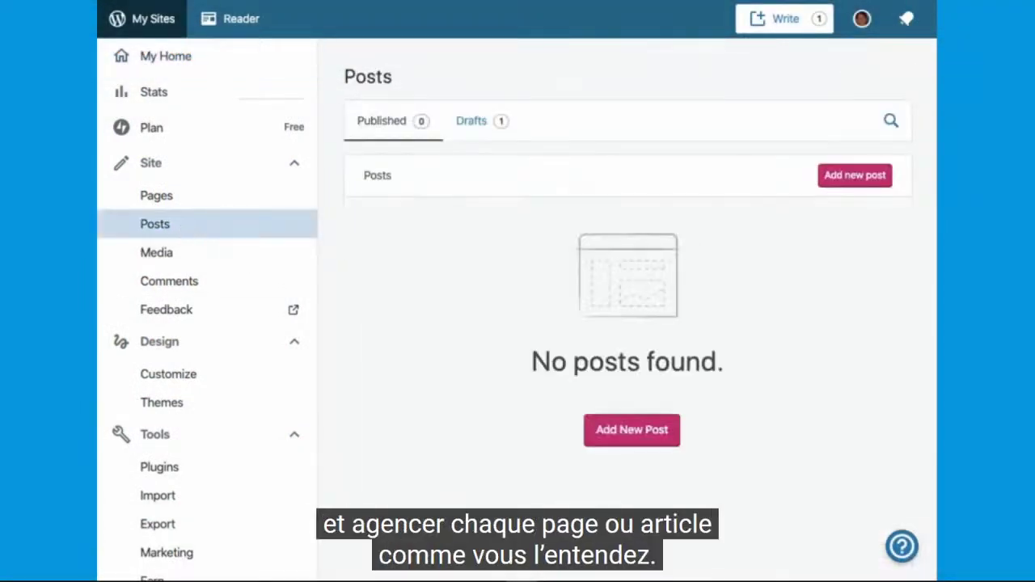
Step: Change subtitles from French to English (auto-generated) and restart the video from the beginning
mouse_move(51, 555)
left_click(95, 461)
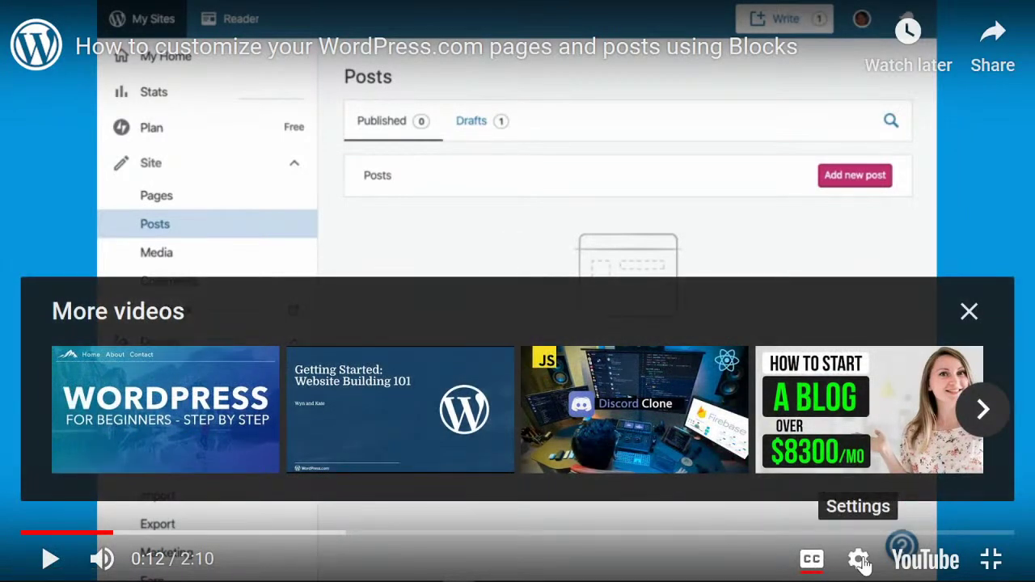
left_click(858, 560)
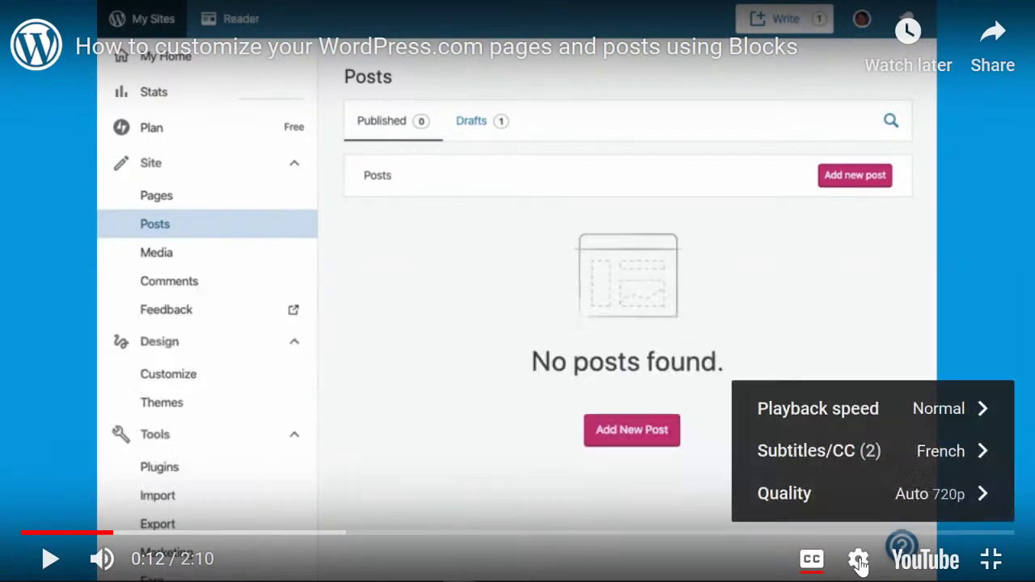
left_click(823, 458)
left_click(825, 455)
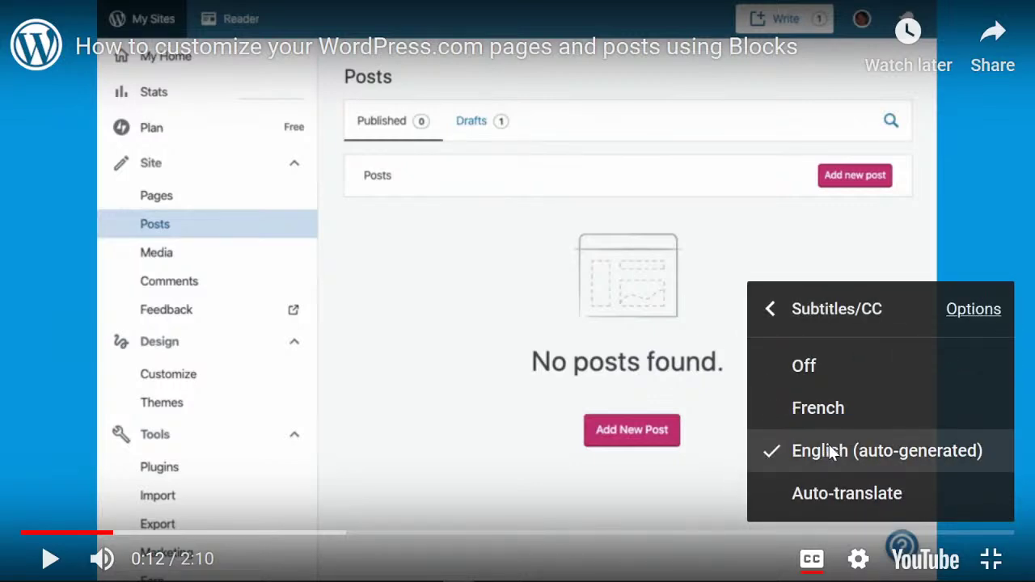
left_click(18, 532)
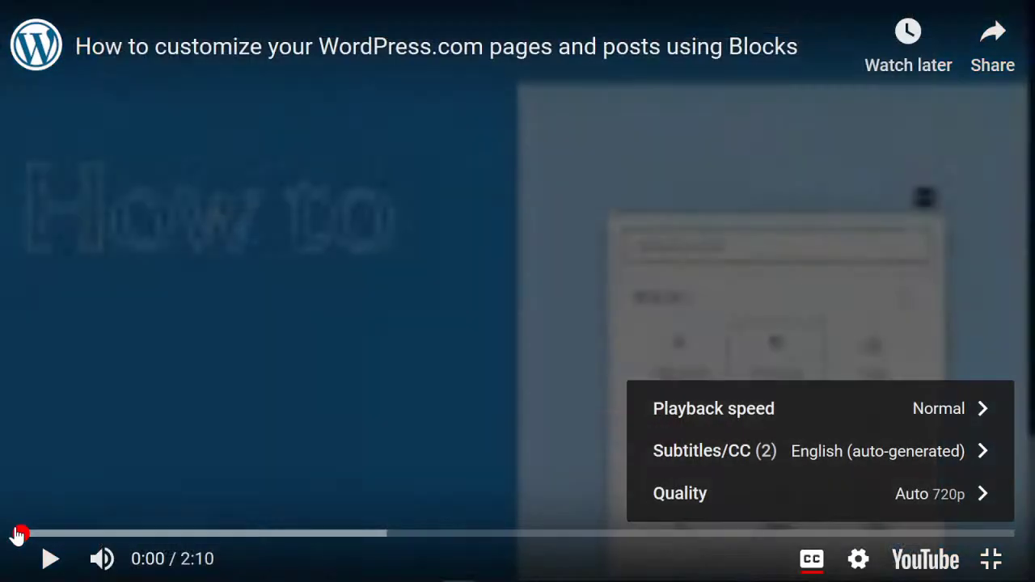
left_click(8, 477)
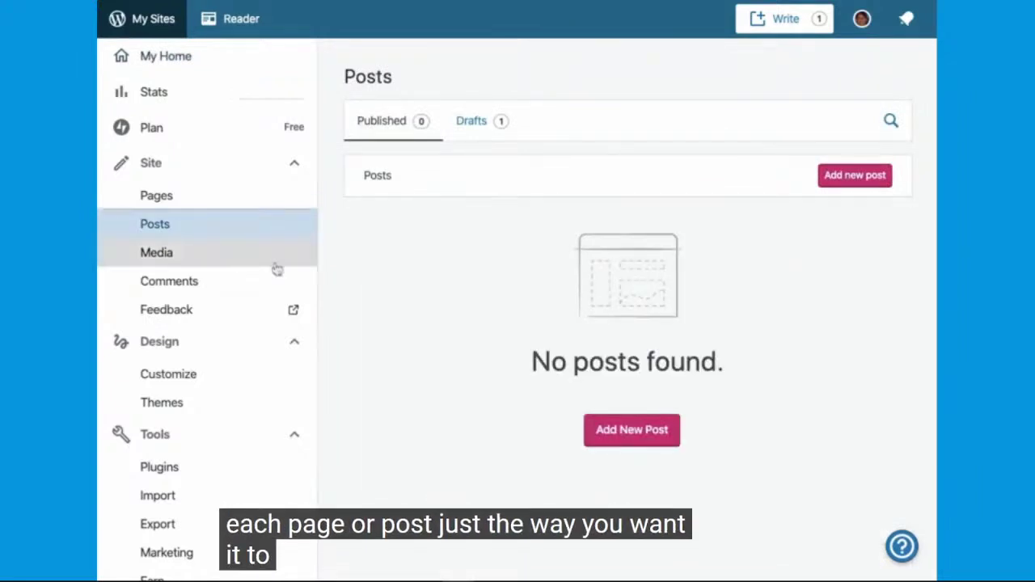
Step: Follow the tutorial creating an 'Our Store' post and adding an Image block below the title
left_click(627, 430)
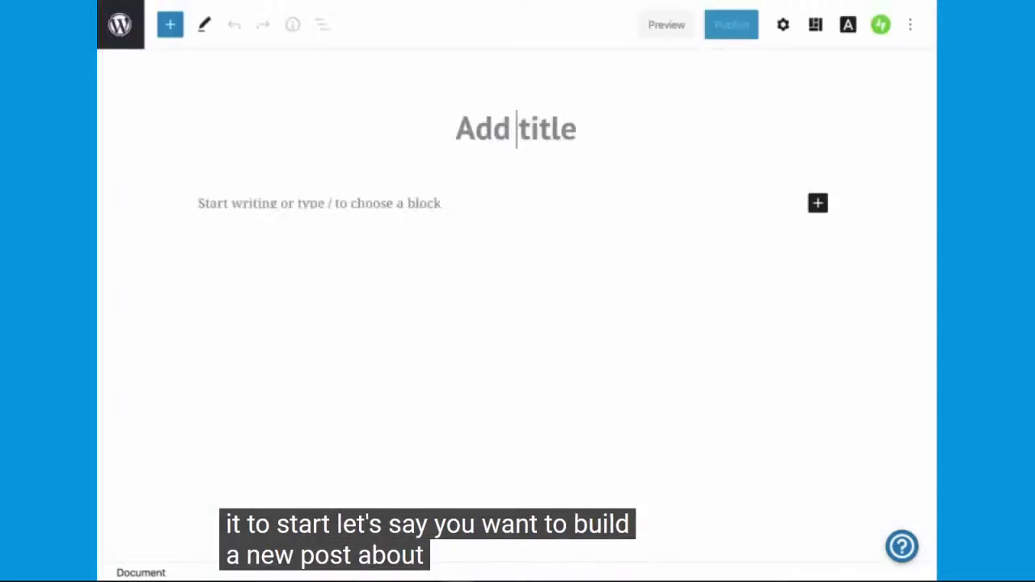
type("Our Store")
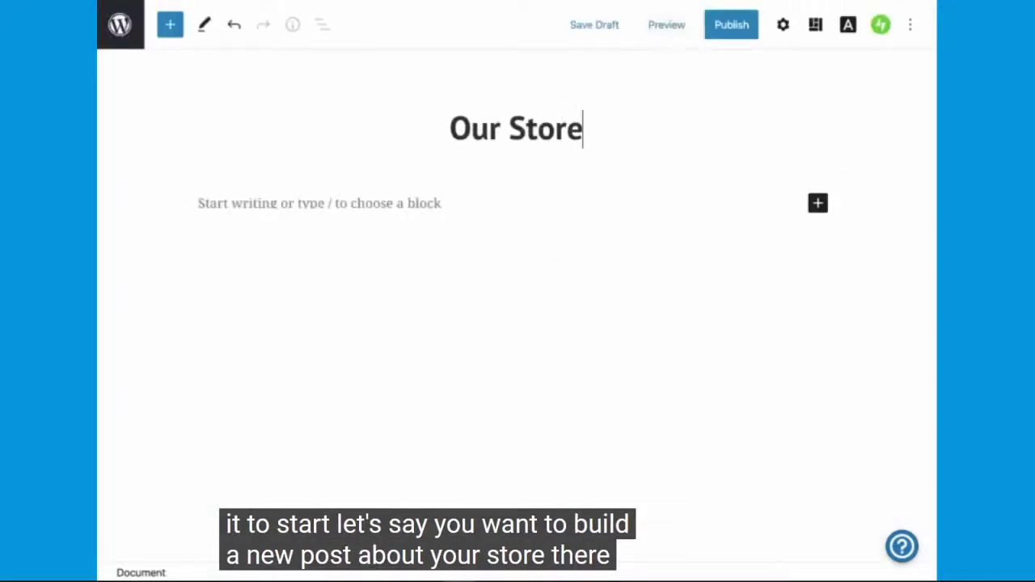
left_click(817, 204)
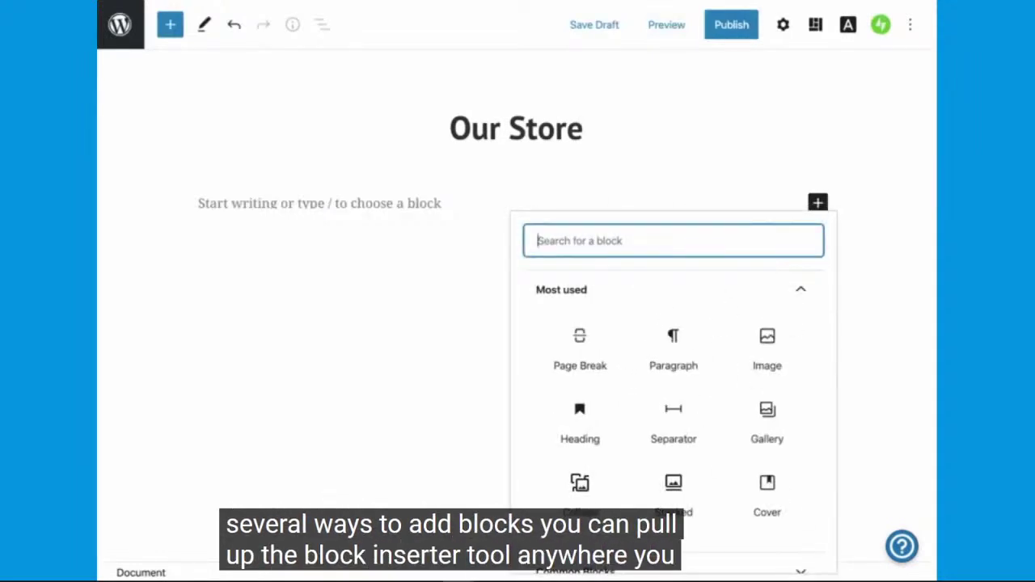
scroll(742, 380, "down", 1)
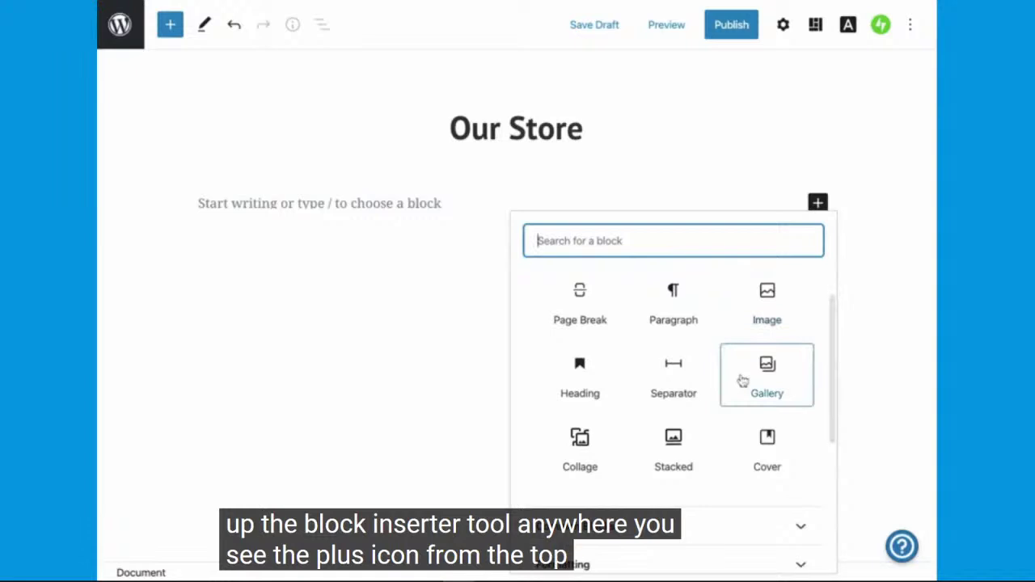
left_click(171, 25)
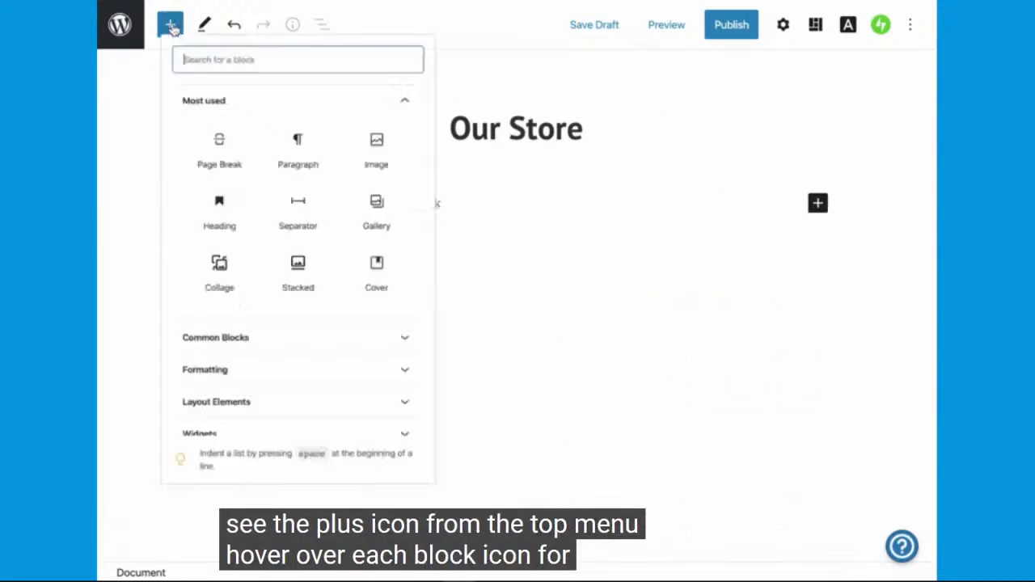
mouse_move(256, 168)
mouse_move(324, 175)
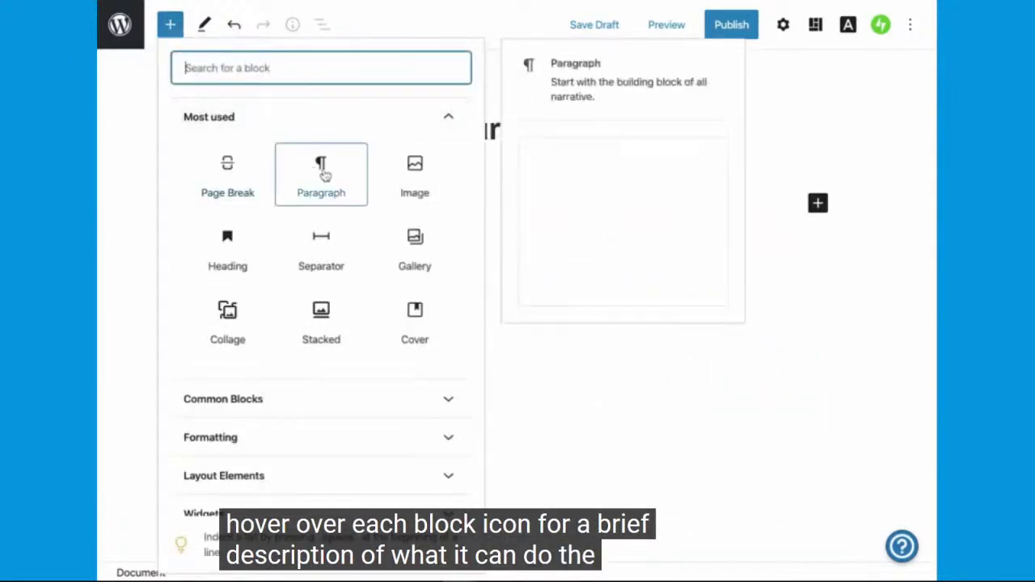
left_click(413, 183)
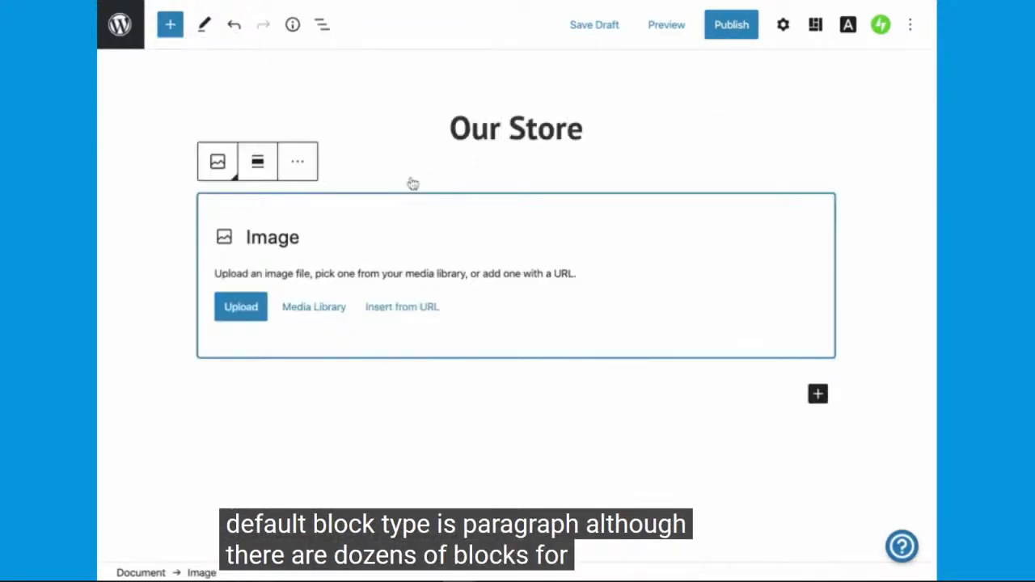
Step: Insert the Portland storefront photo from the Media Library into the Image block
left_click(330, 312)
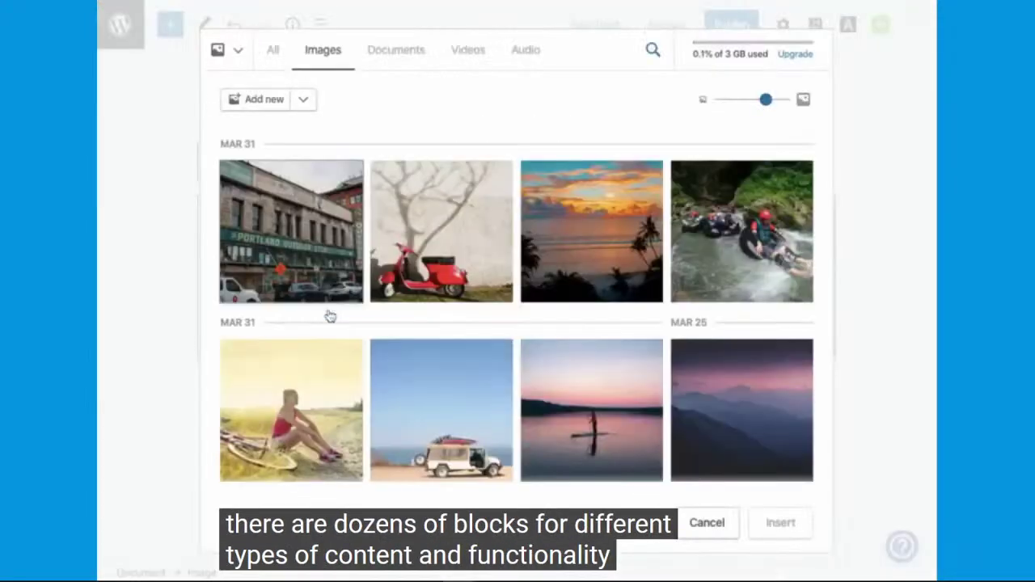
left_click(316, 257)
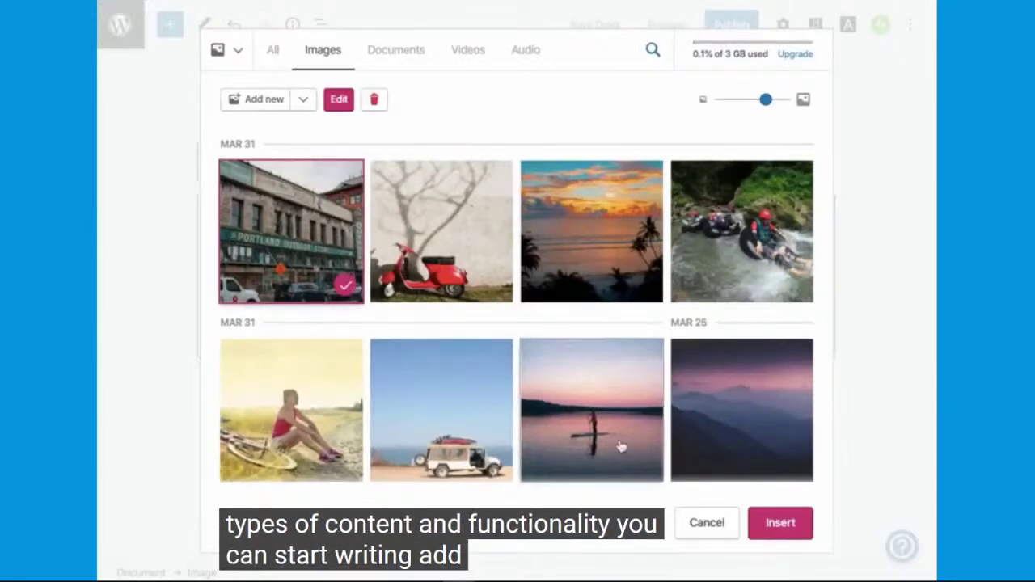
left_click(781, 524)
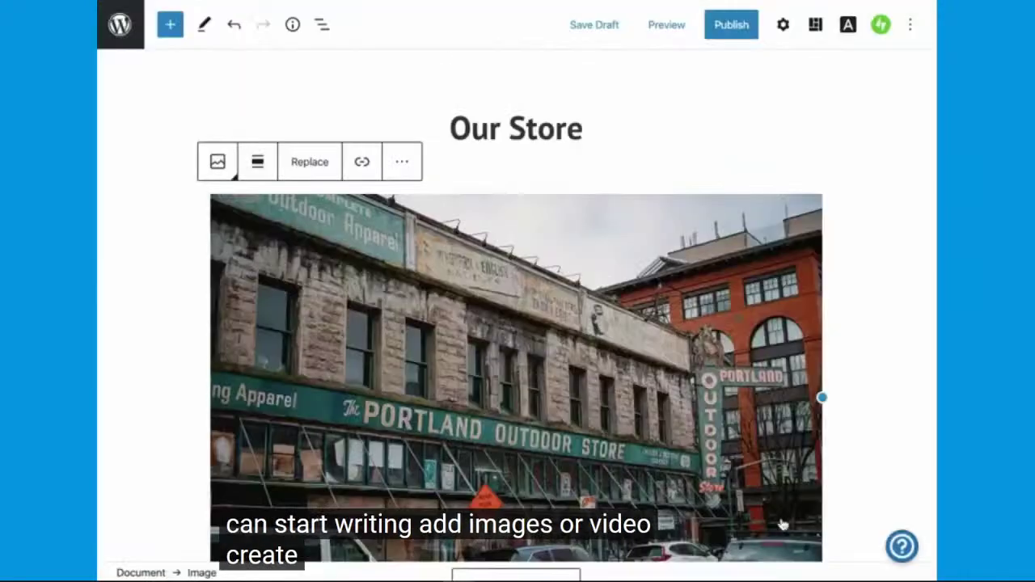
scroll(779, 525, "down", 1)
scroll(516, 324, "down", 2)
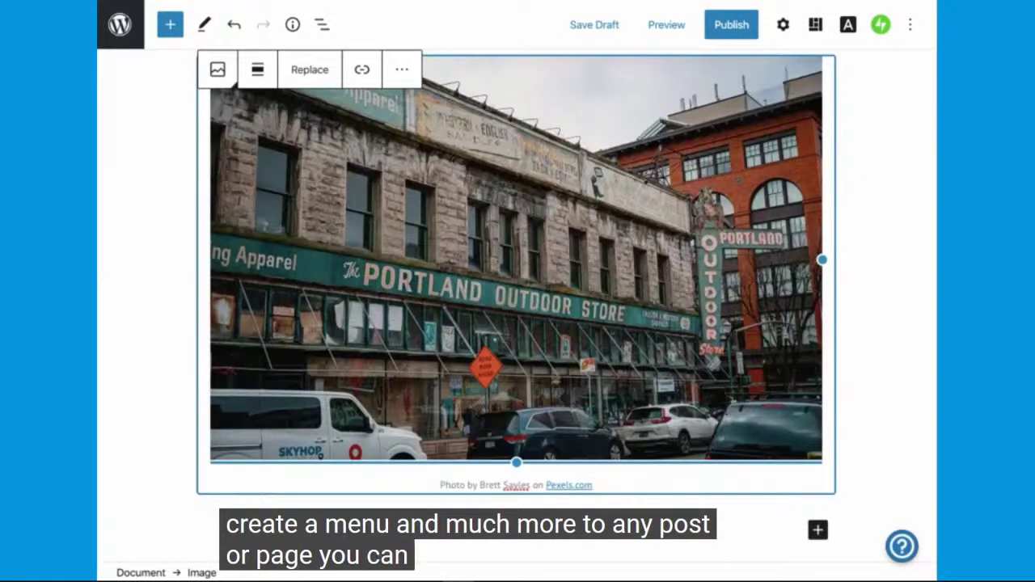
Step: Add a Separator block below the image and an empty paragraph after it
key("Return")
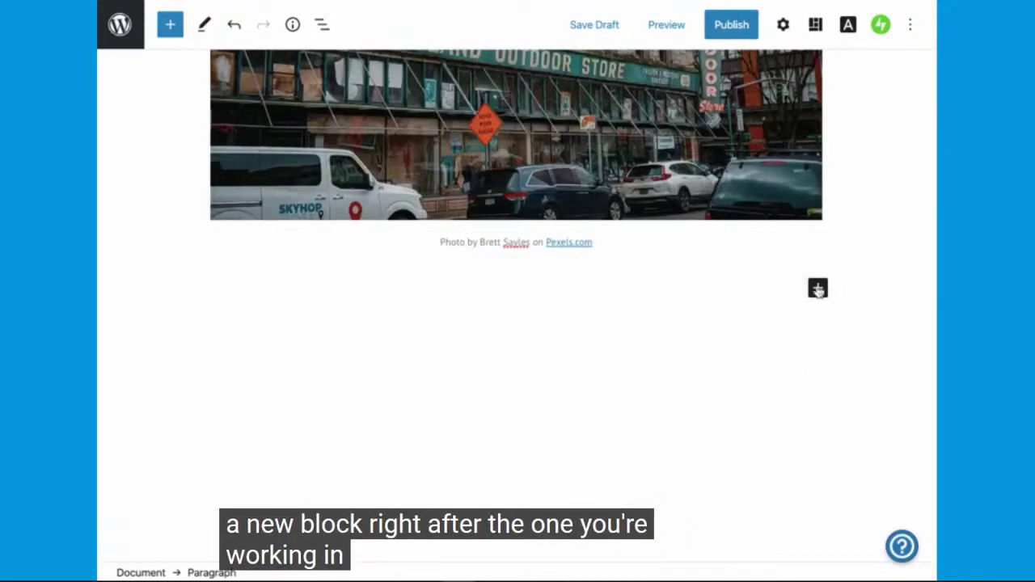
left_click(817, 288)
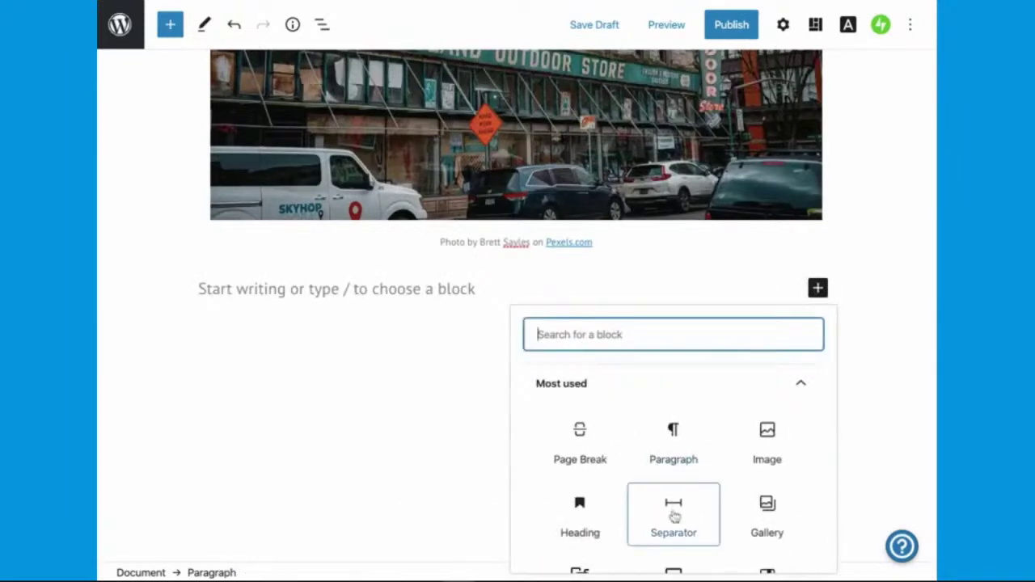
left_click(673, 514)
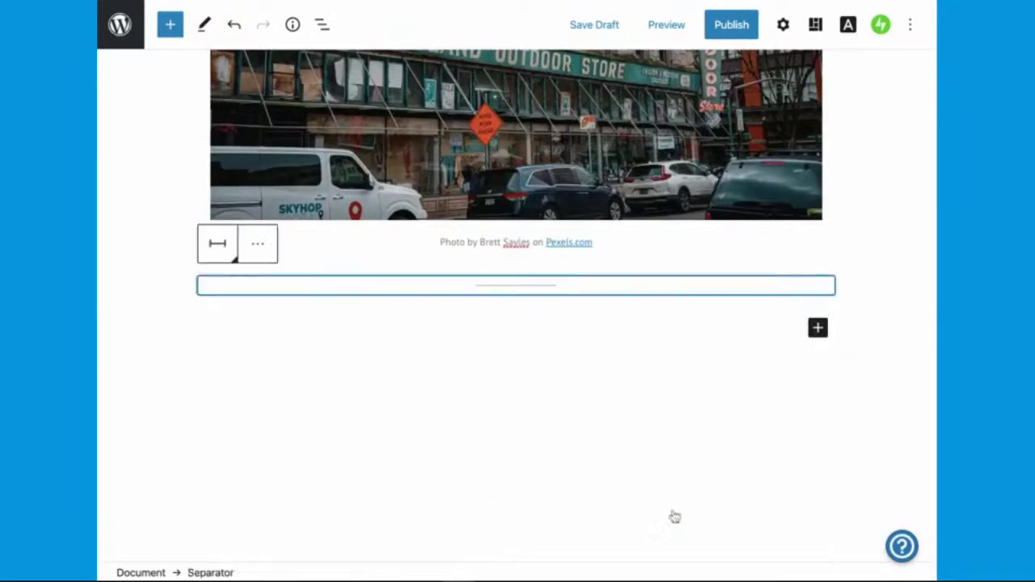
left_click(265, 249)
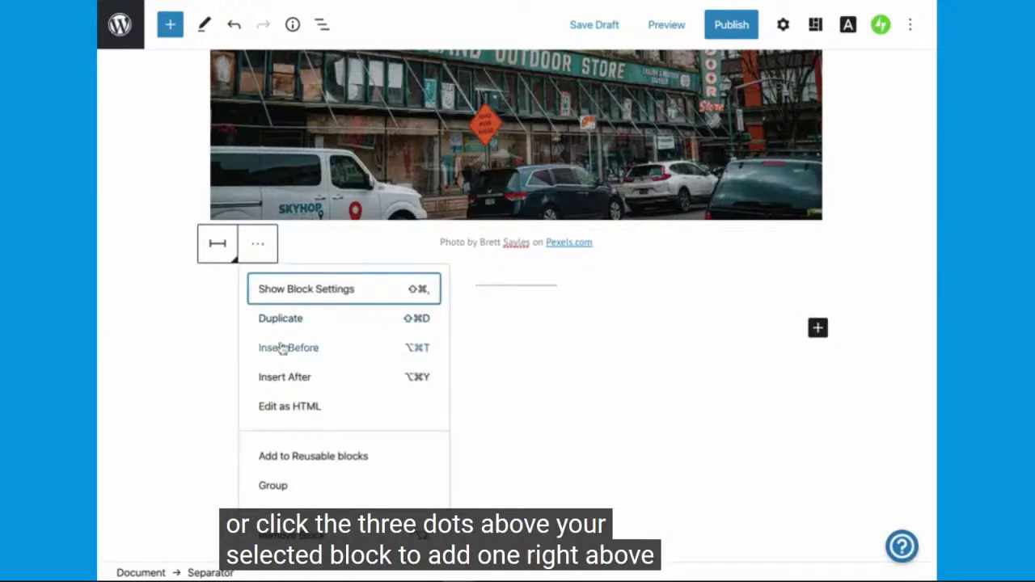
left_click(279, 380)
Step: Add the Where to Find Us paragraph and a Gallery block below it using /Gallery
scroll(287, 382, "down", 1)
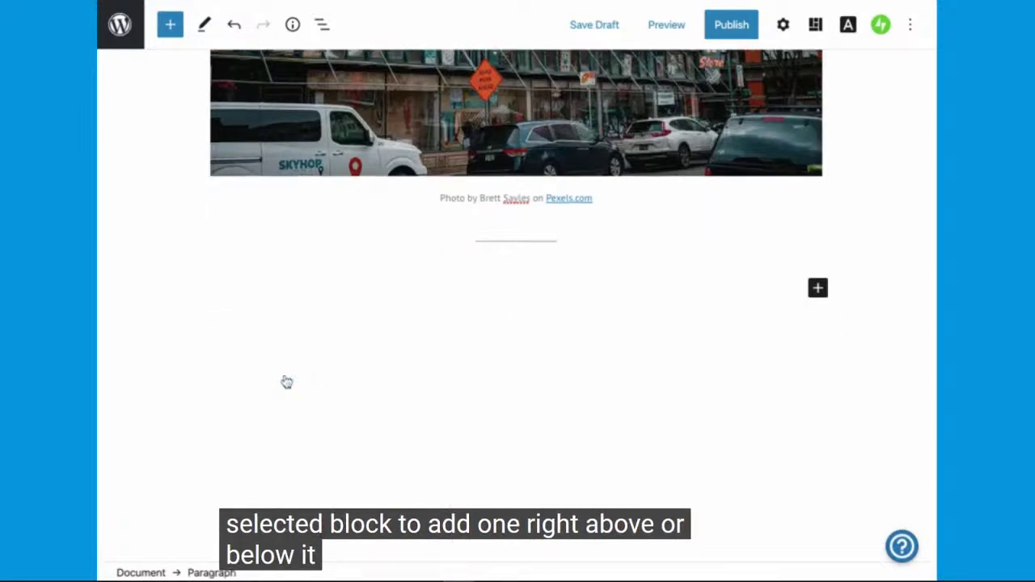
type("Our Story")
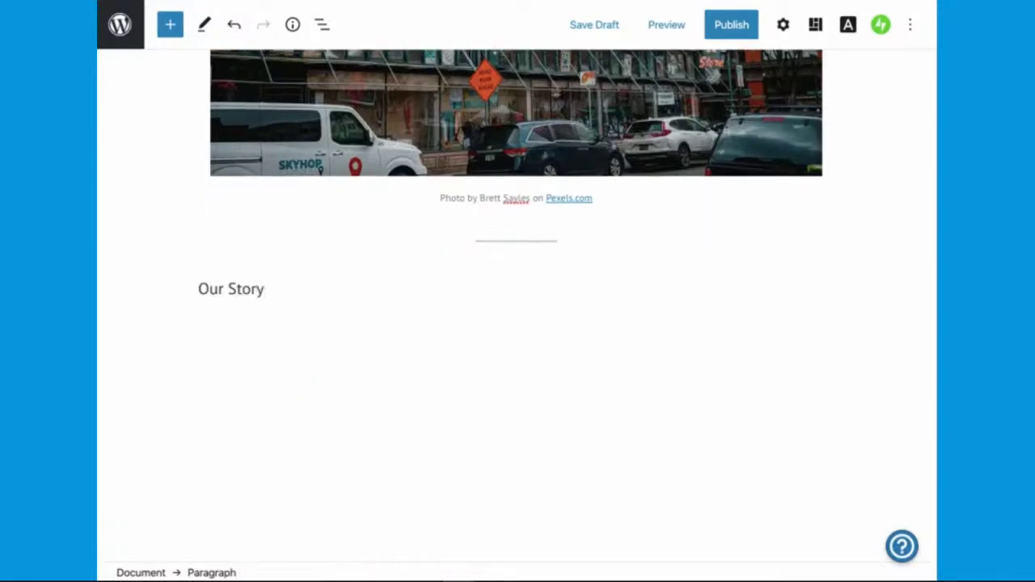
key("Return")
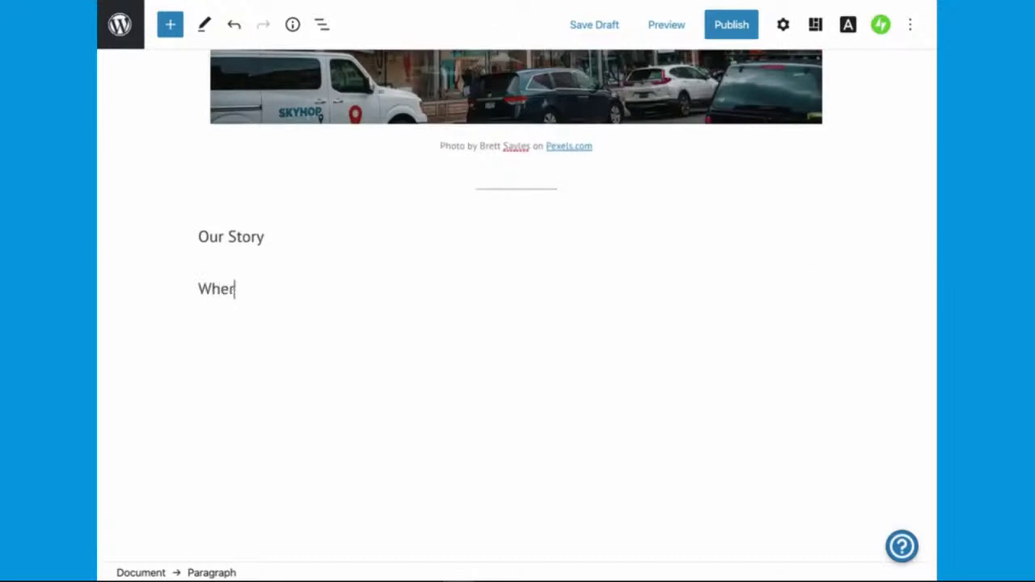
key("Return")
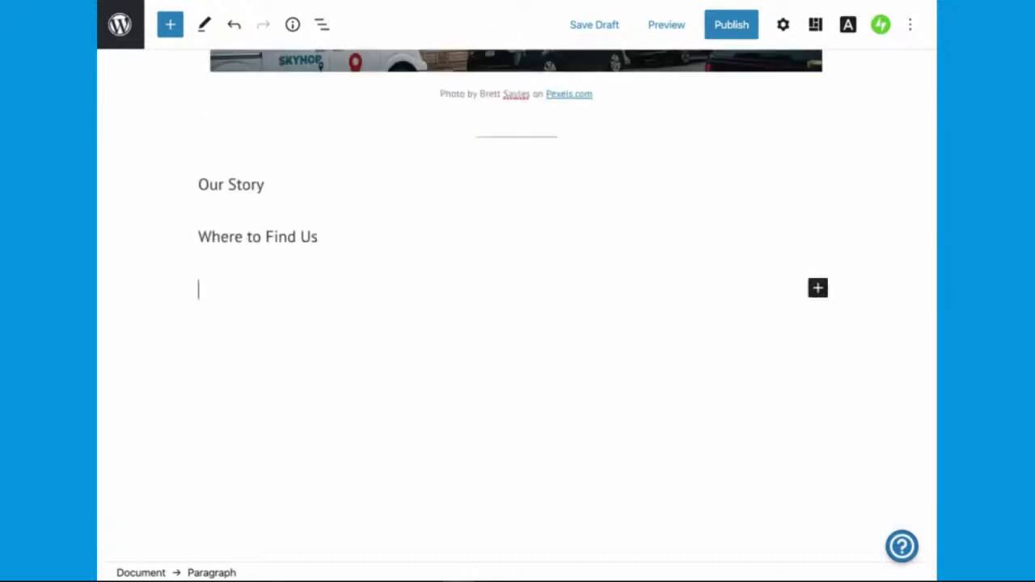
type("/Ga")
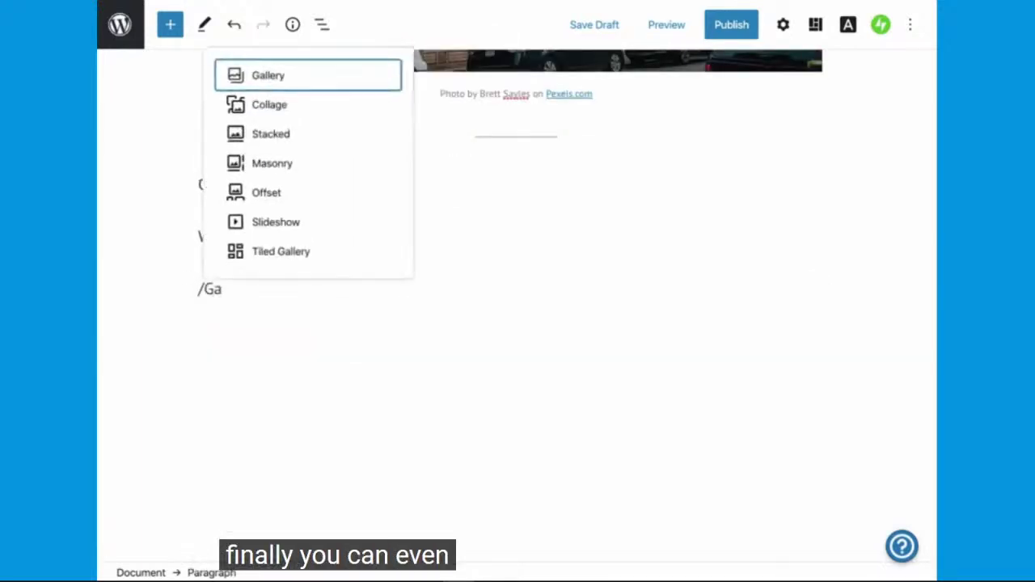
type("llery")
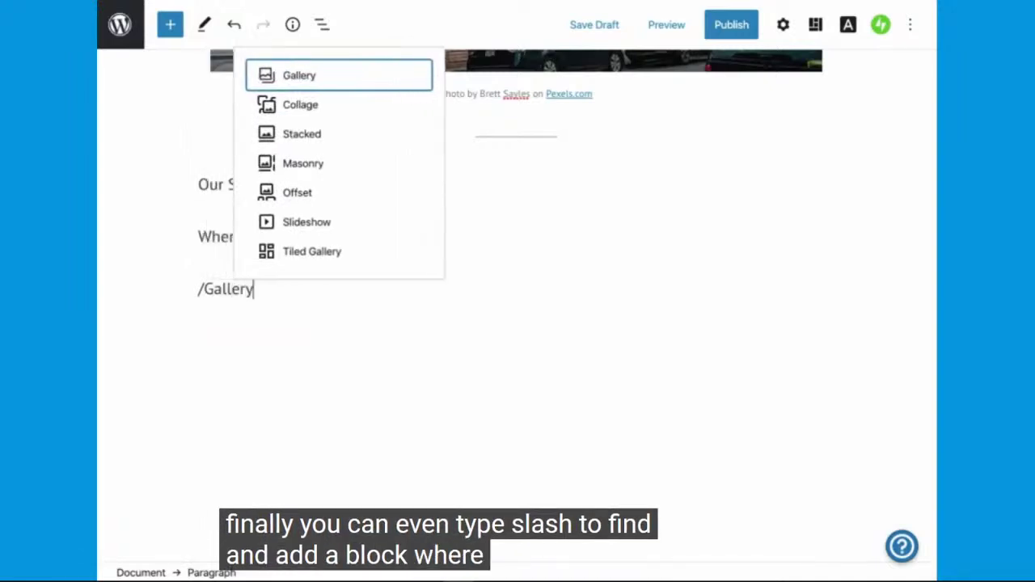
left_click(300, 85)
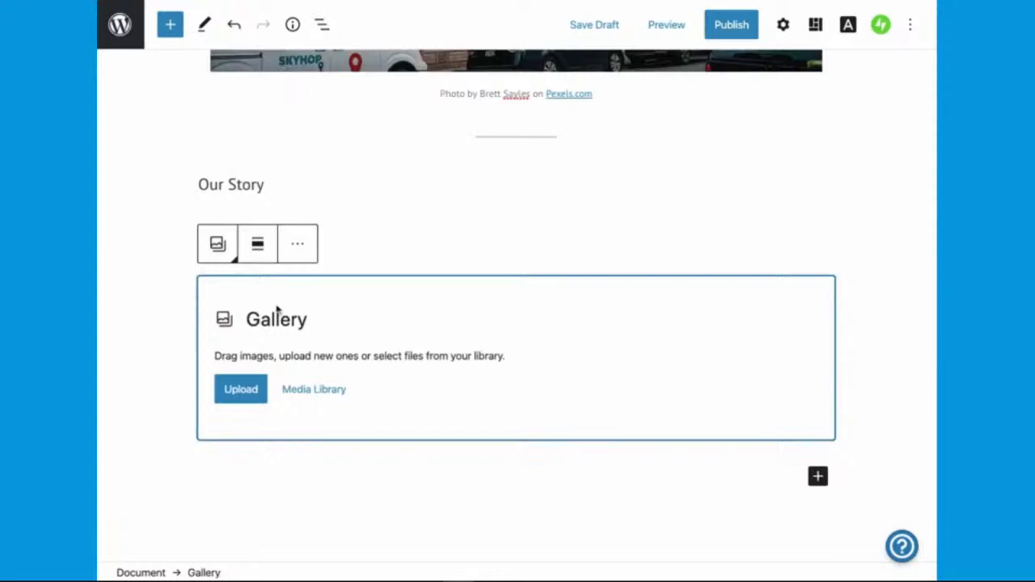
Step: Fill the gallery with five photos: scooter, river tubing, woman on bike, jeep, paddleboard lake
left_click(315, 389)
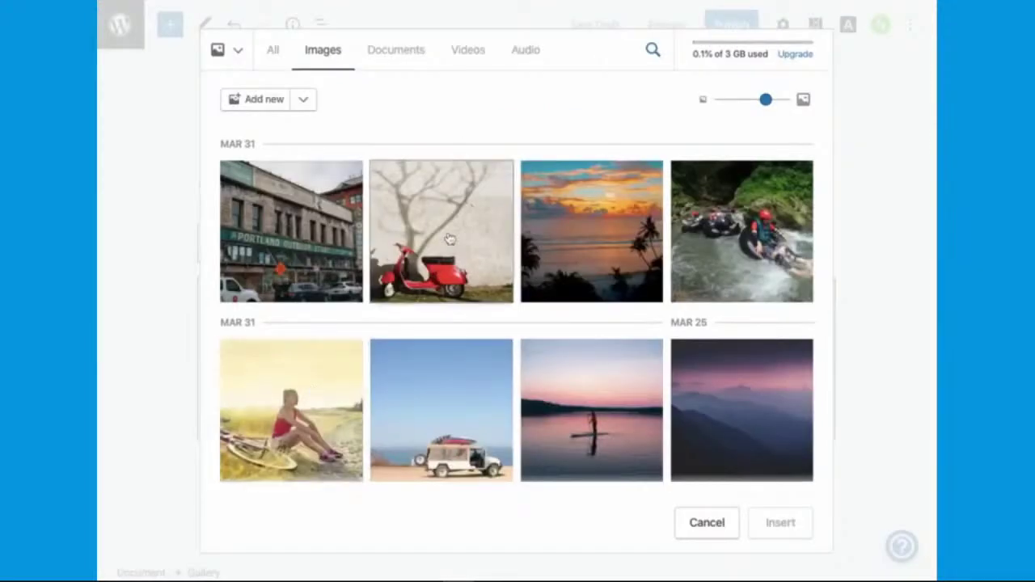
left_click(449, 239)
left_click(732, 251)
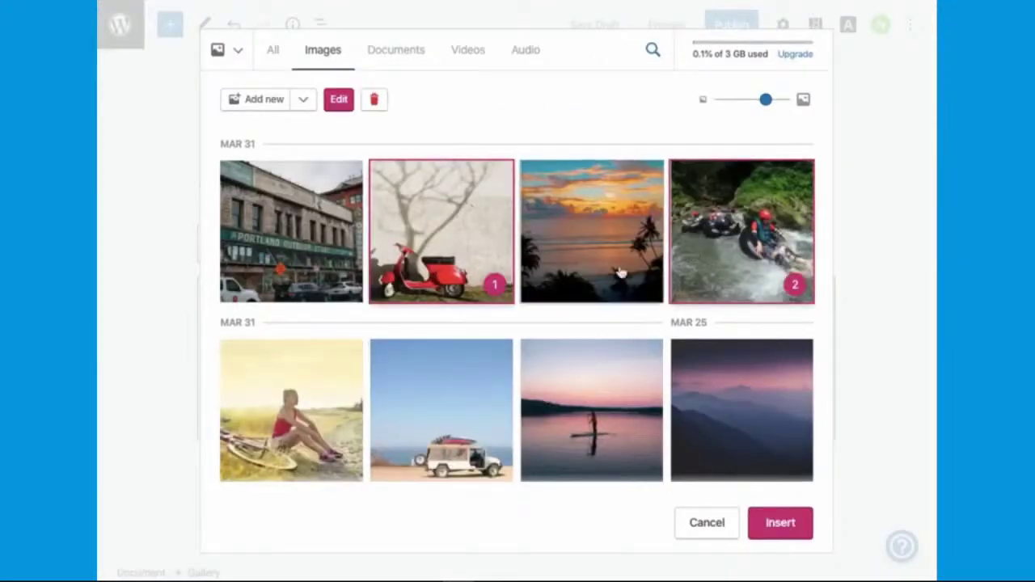
left_click(339, 406)
left_click(435, 435)
left_click(565, 459)
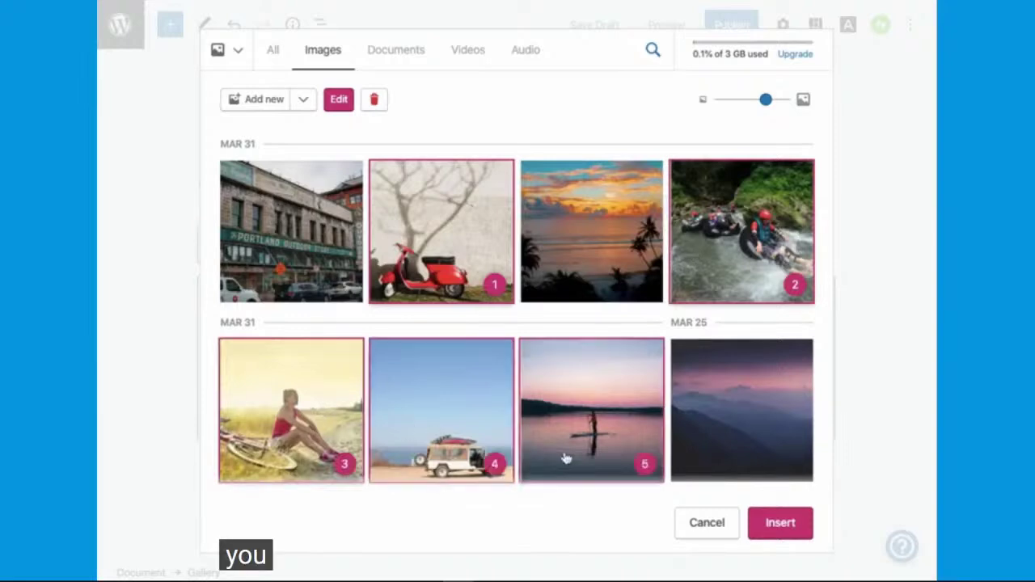
left_click(780, 524)
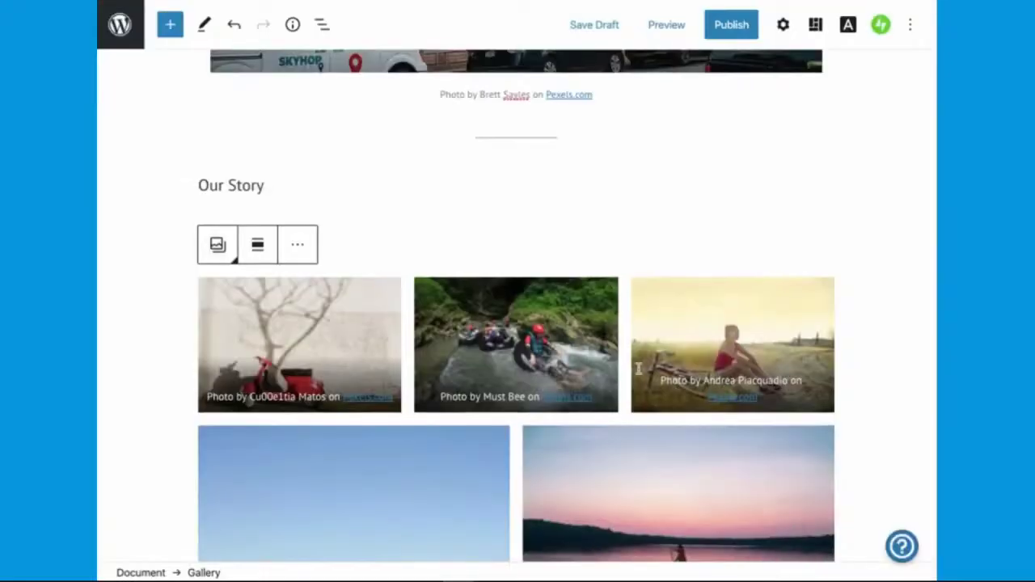
scroll(638, 369, "up", 3)
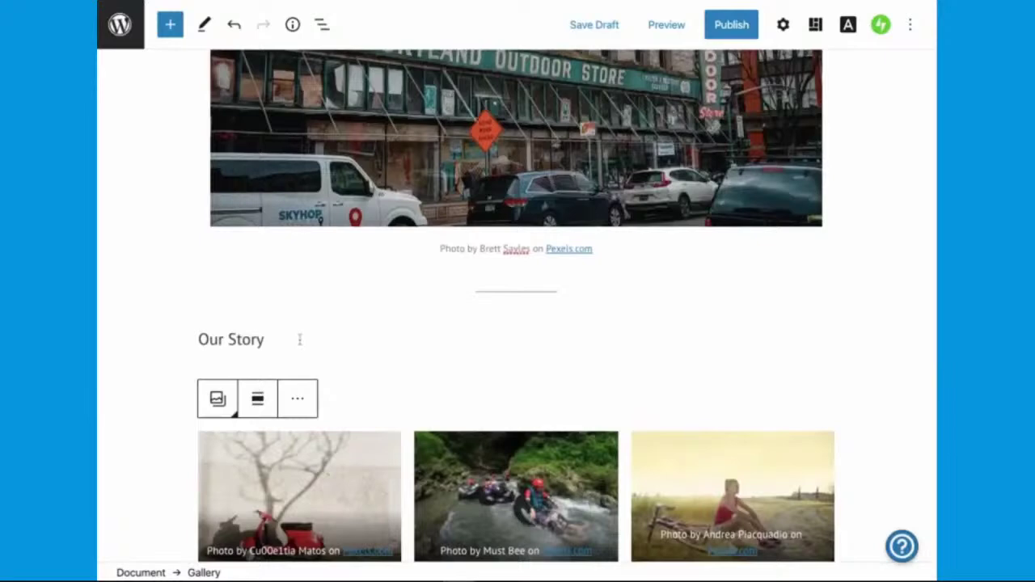
Step: Multi-select the separator, Our Story and Where to Find Us, and move them above the Portland image
left_click(299, 340)
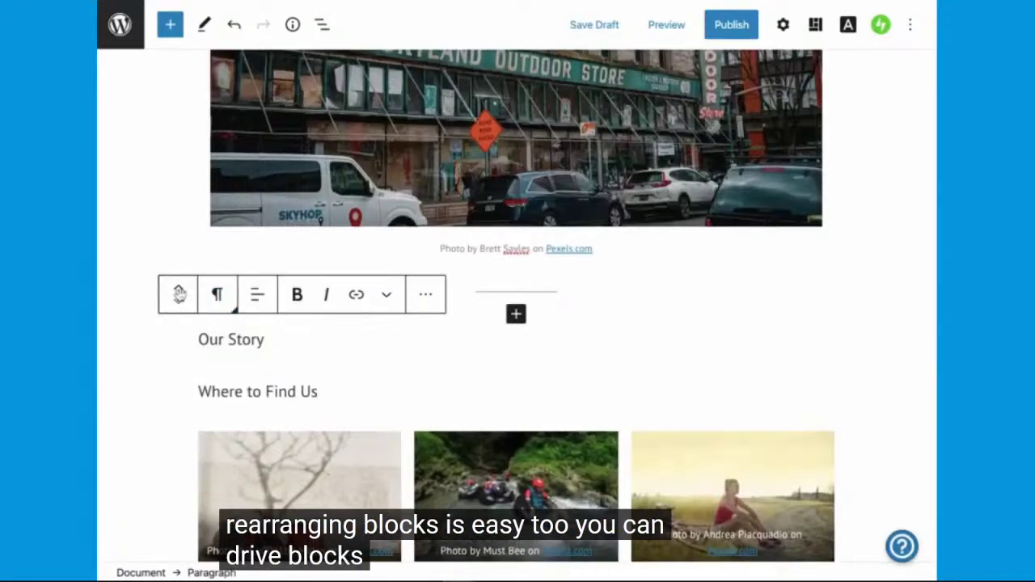
left_click_drag(178, 294, 179, 343)
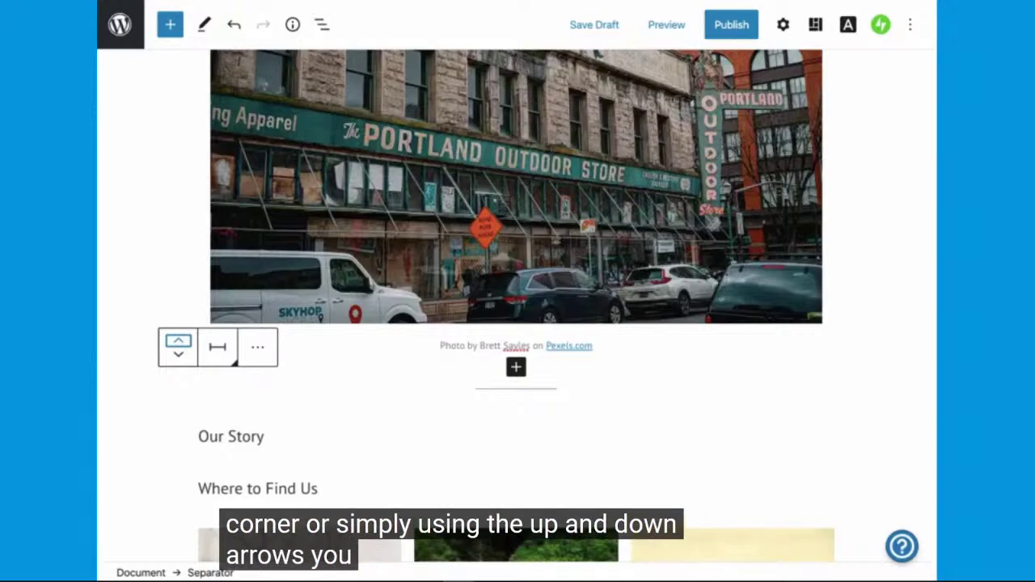
key("shift+Down")
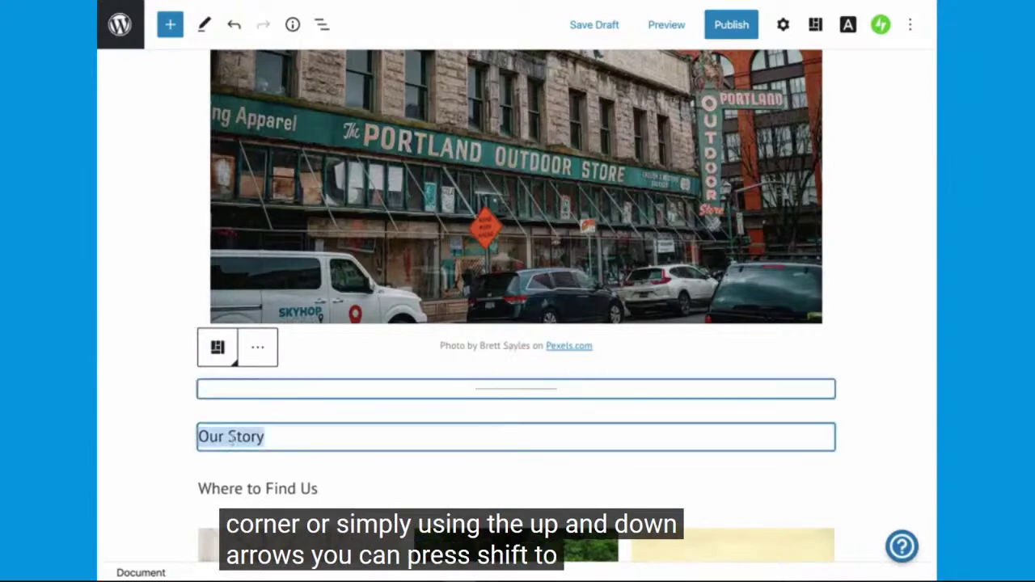
key("shift+Down")
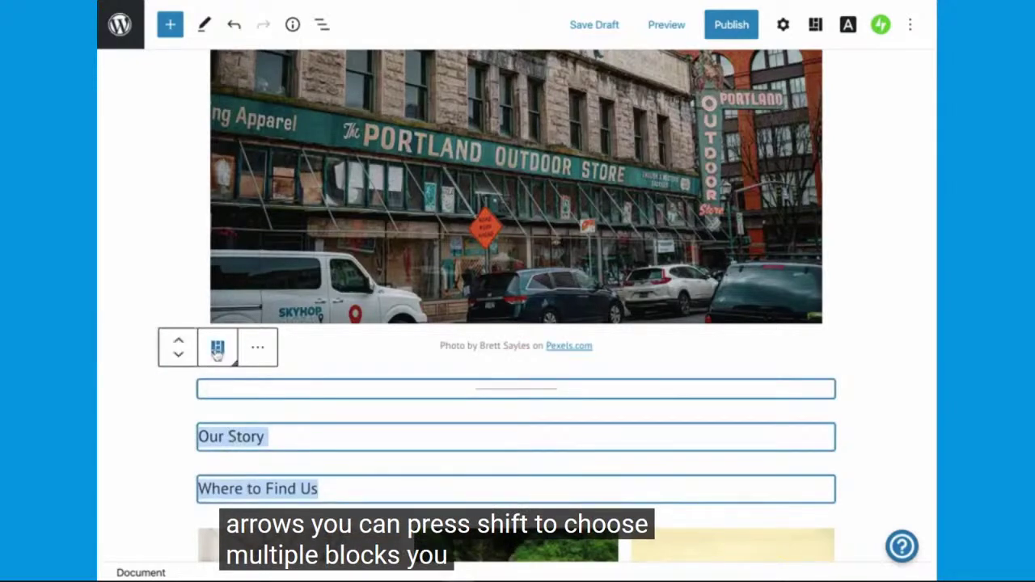
left_click(217, 350)
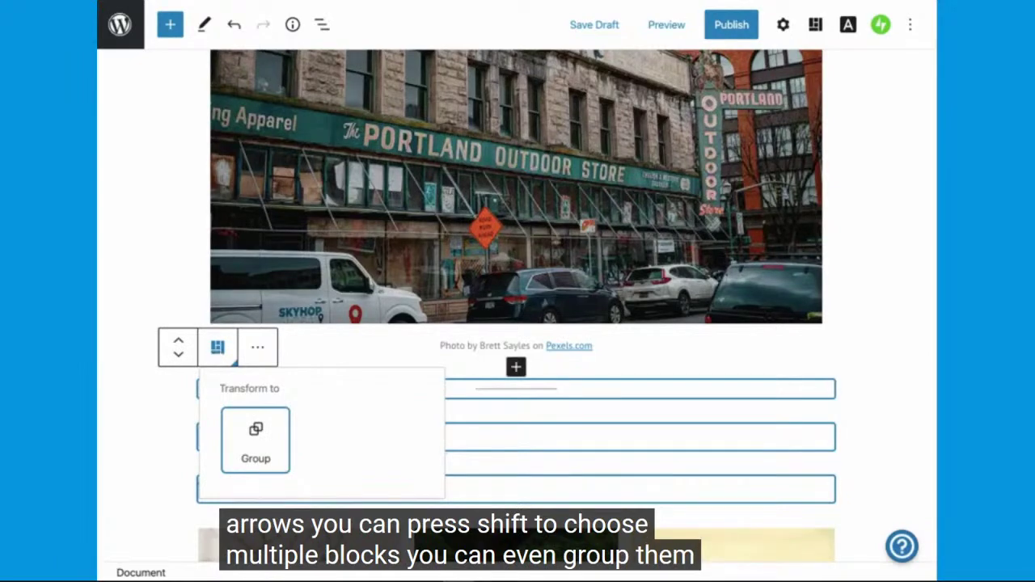
left_click(180, 342)
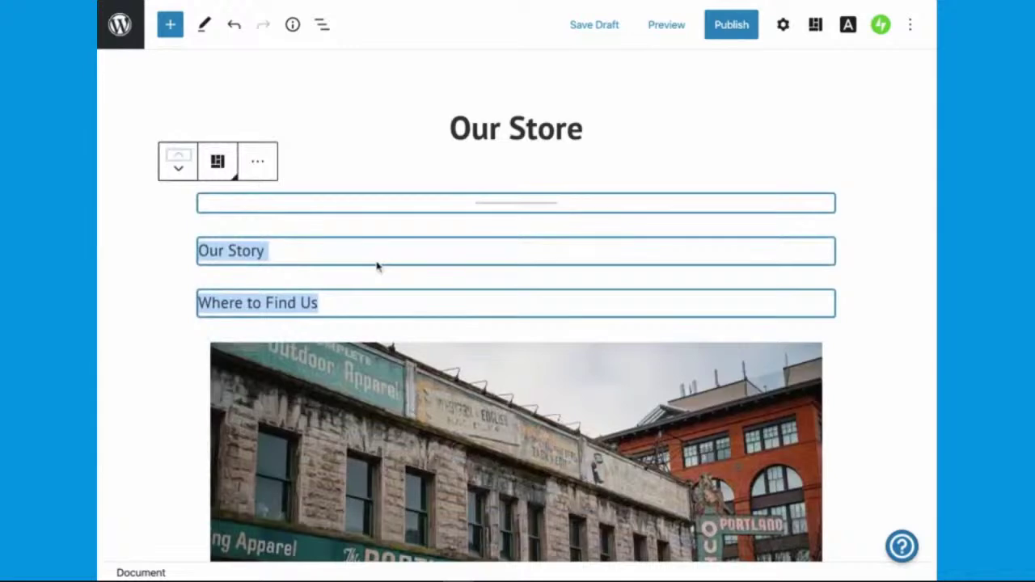
Step: Remove the Where to Find Us paragraph block through More options
left_click(378, 260)
left_click(393, 301)
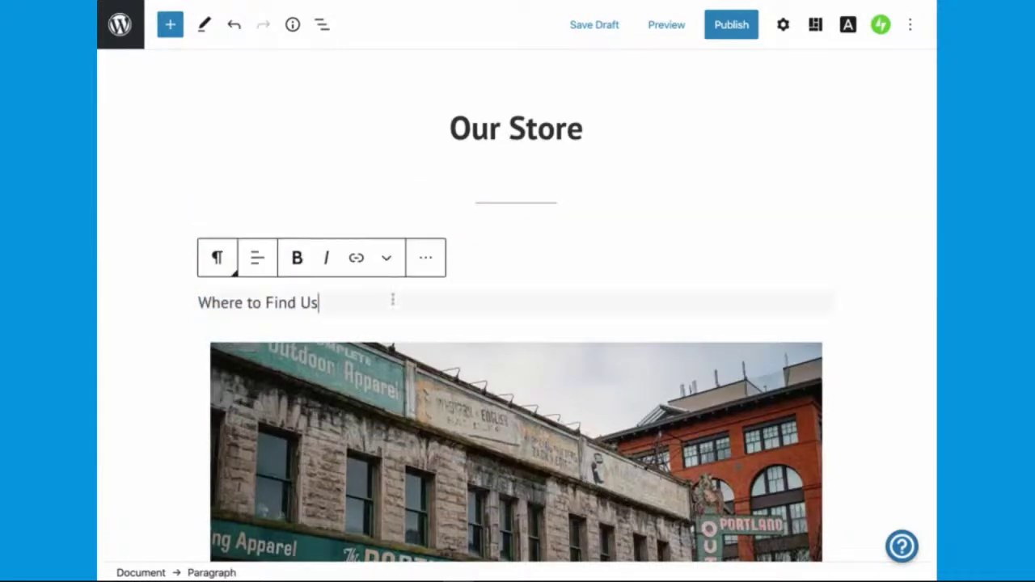
left_click(425, 266)
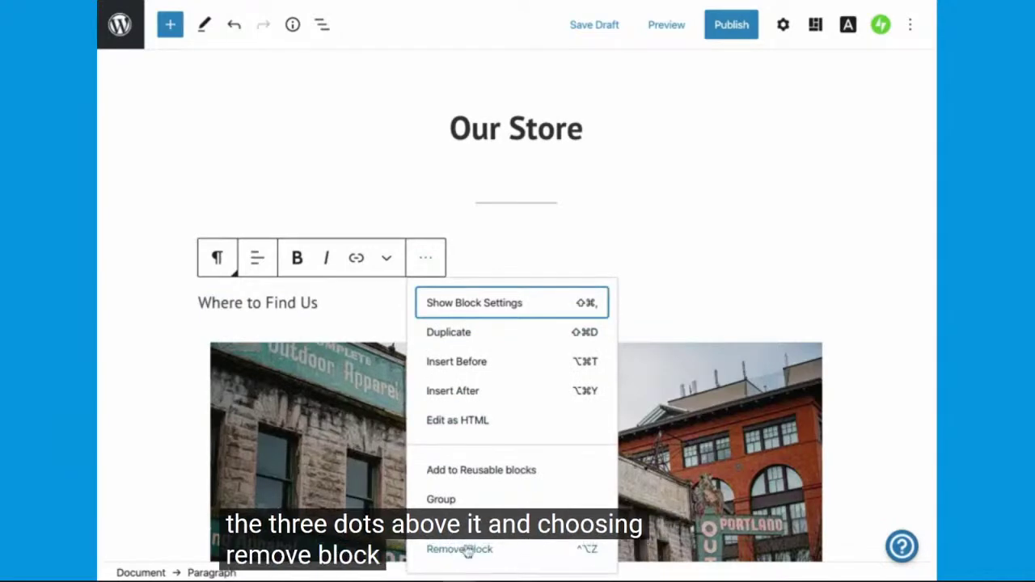
left_click(465, 549)
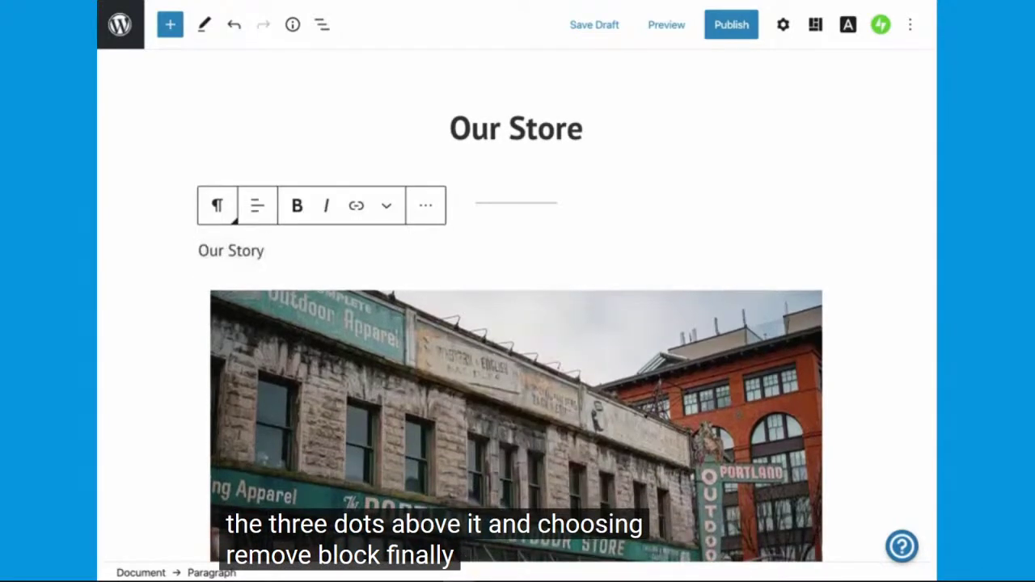
Step: Jump to the Image block via block navigation, then exit full screen and close the finished tutorial
left_click(321, 27)
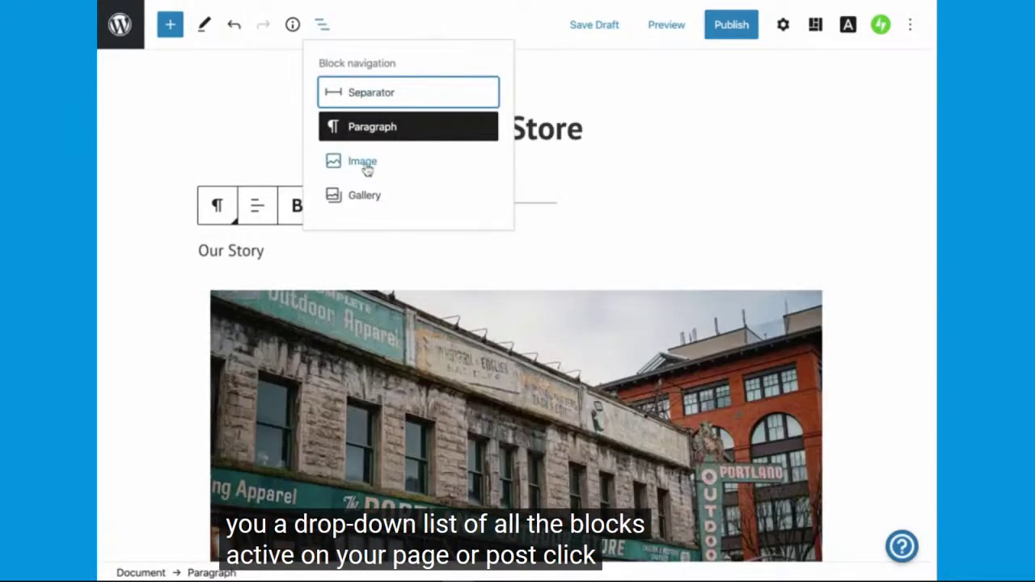
left_click(362, 162)
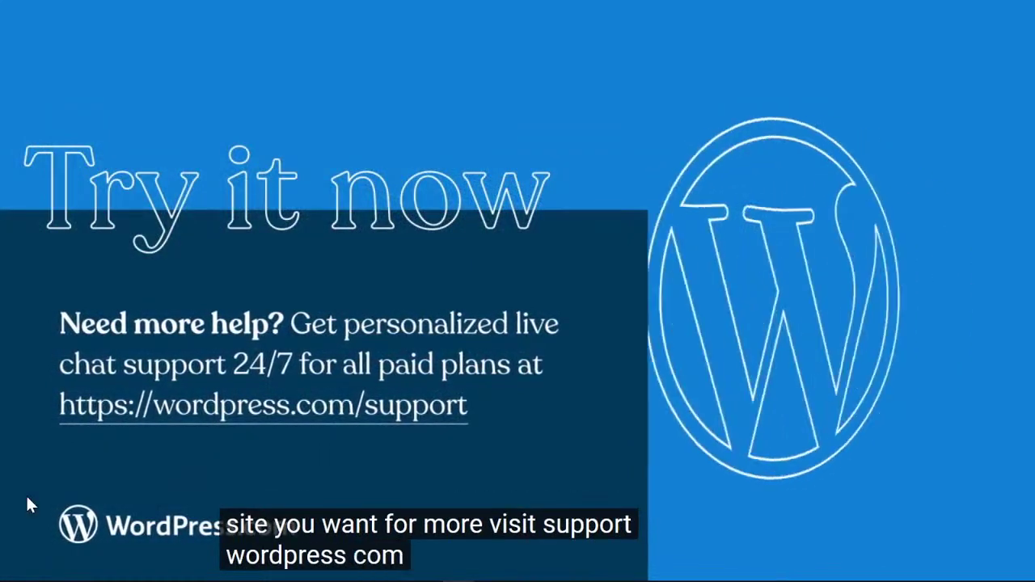
mouse_move(25, 494)
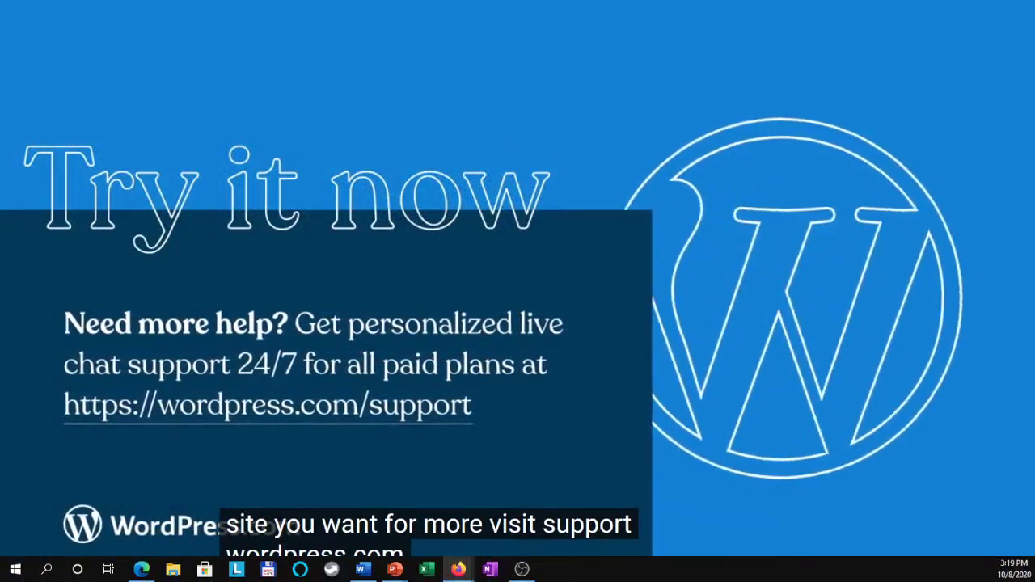
mouse_move(490, 408)
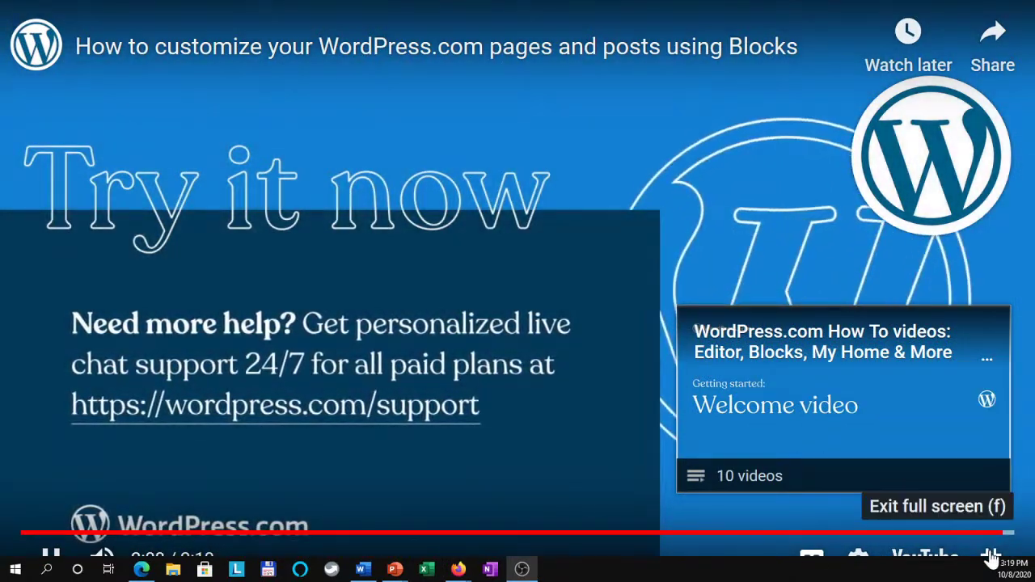
left_click(1001, 556)
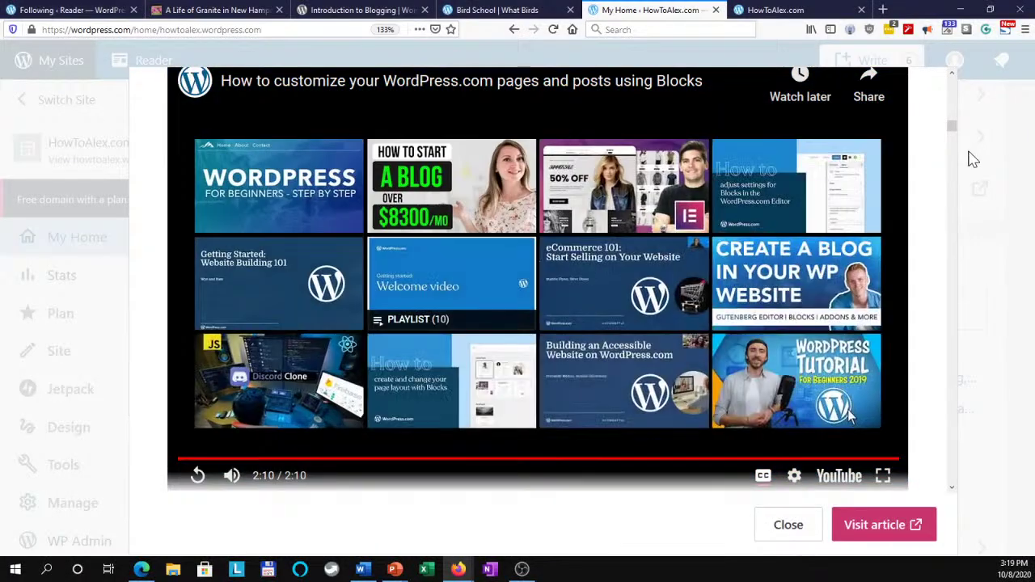
left_click(970, 157)
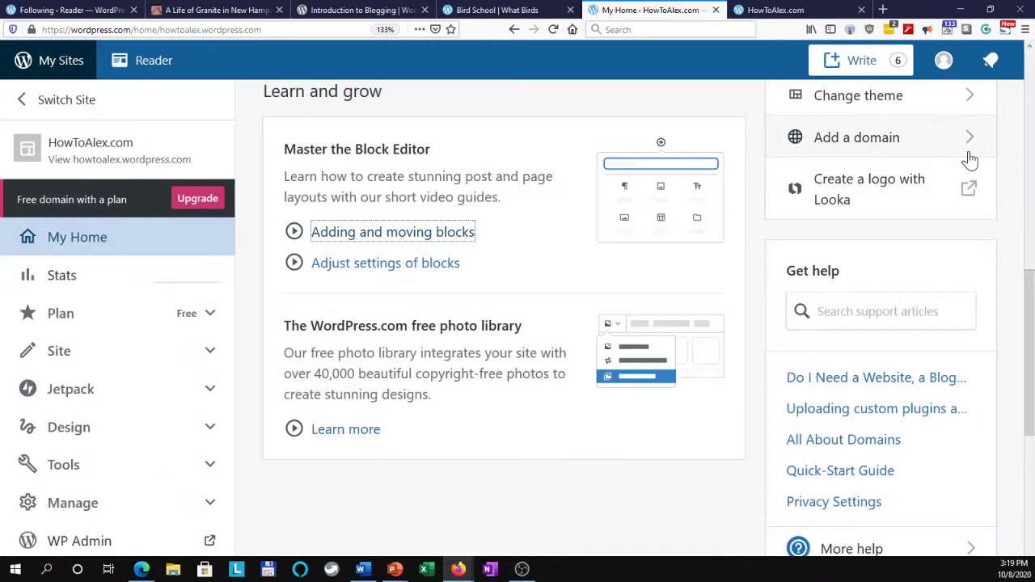
Step: Play the 'Adjust settings of blocks' help video from Master the Block Editor in full screen
left_click(342, 273)
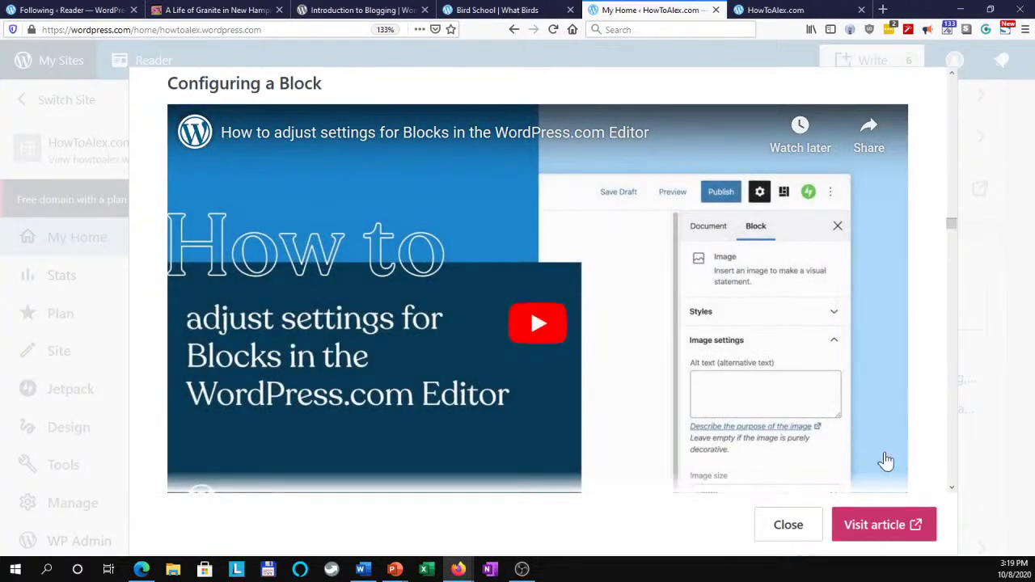
left_click(544, 372)
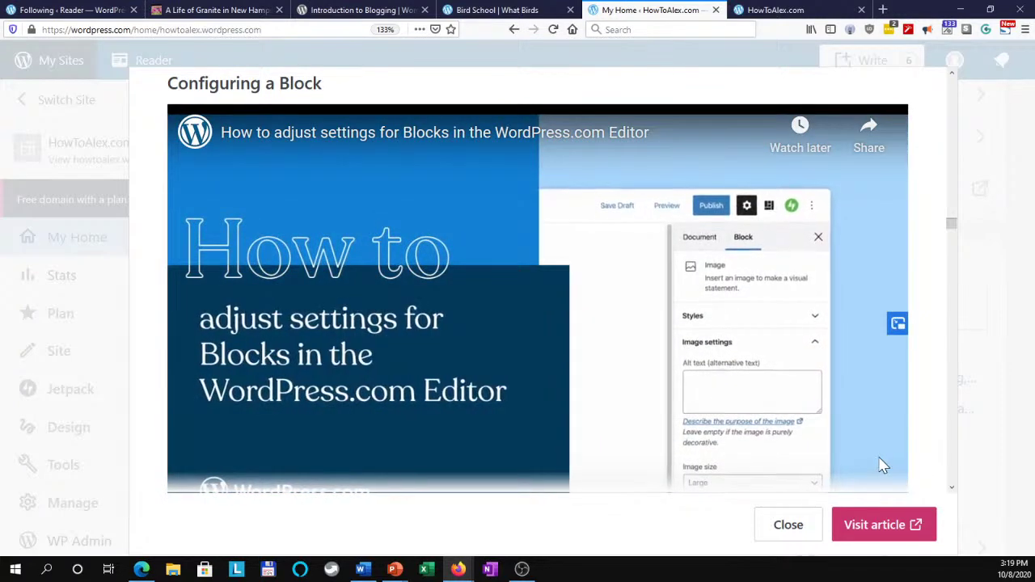
scroll(876, 453, "down", 2)
left_click(883, 420)
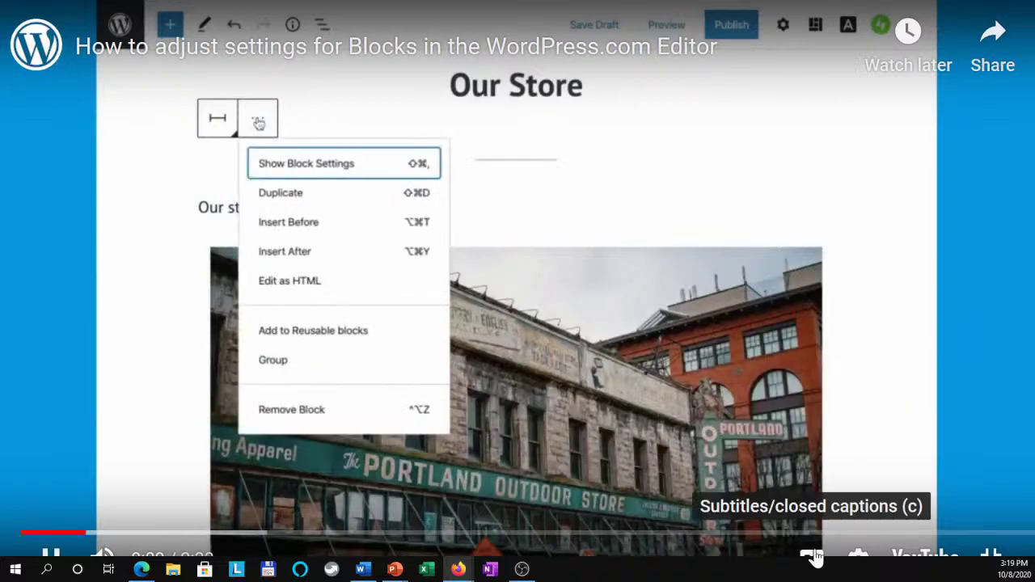
Step: Toggle the video's subtitles on and off with the CC button and the C key
left_click(811, 557)
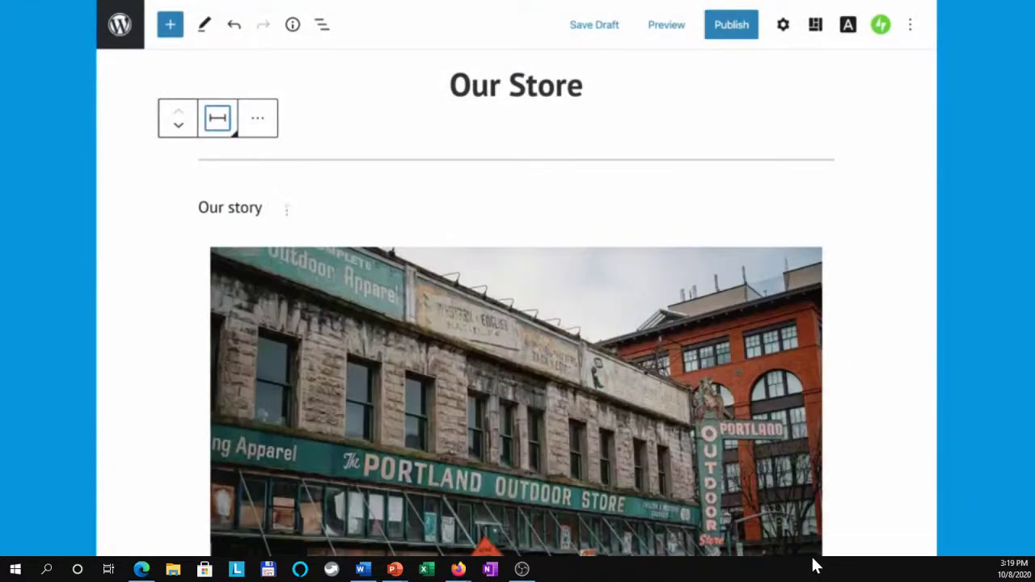
left_click(810, 559)
left_click(811, 559)
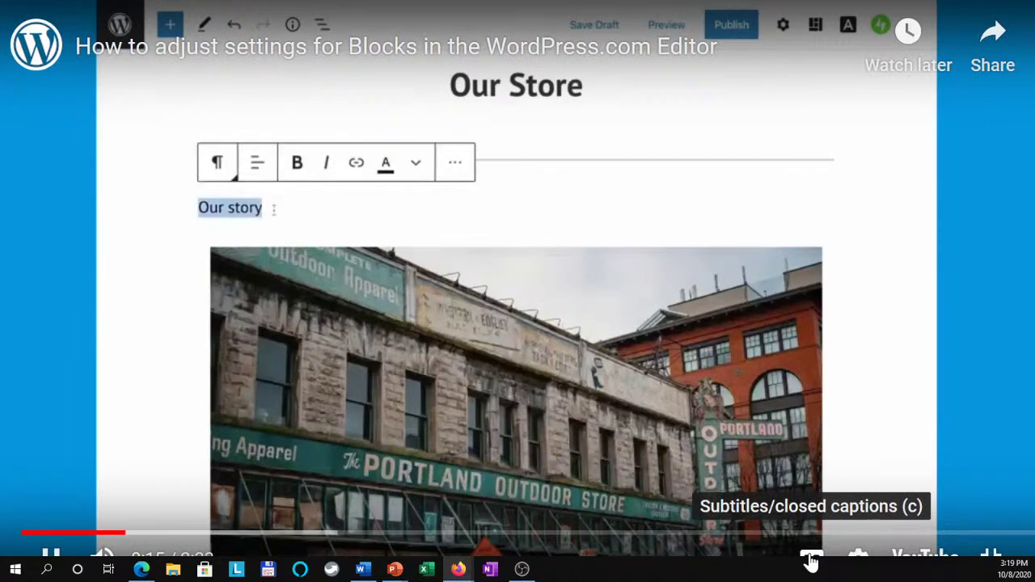
left_click(811, 560)
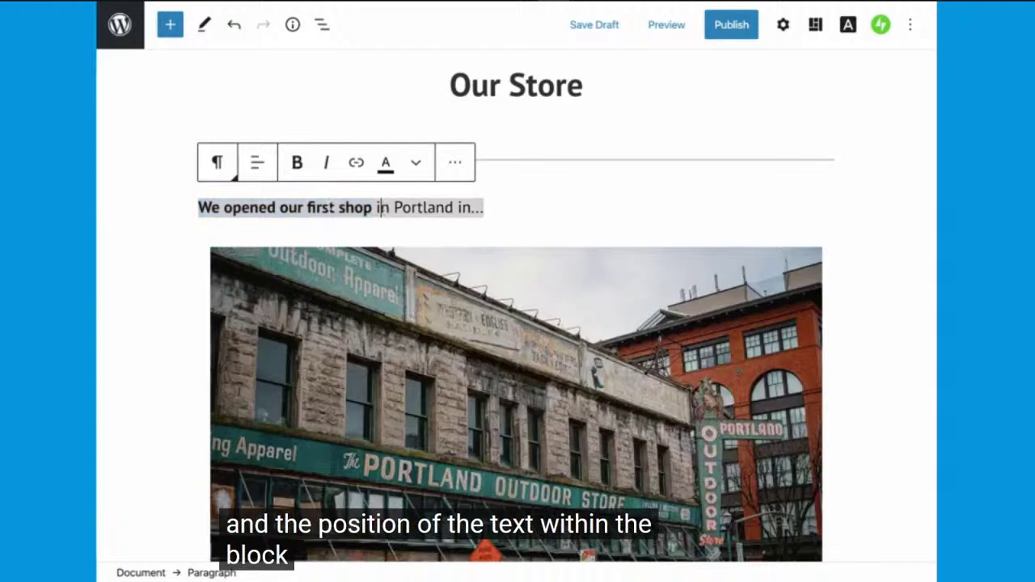
key("c")
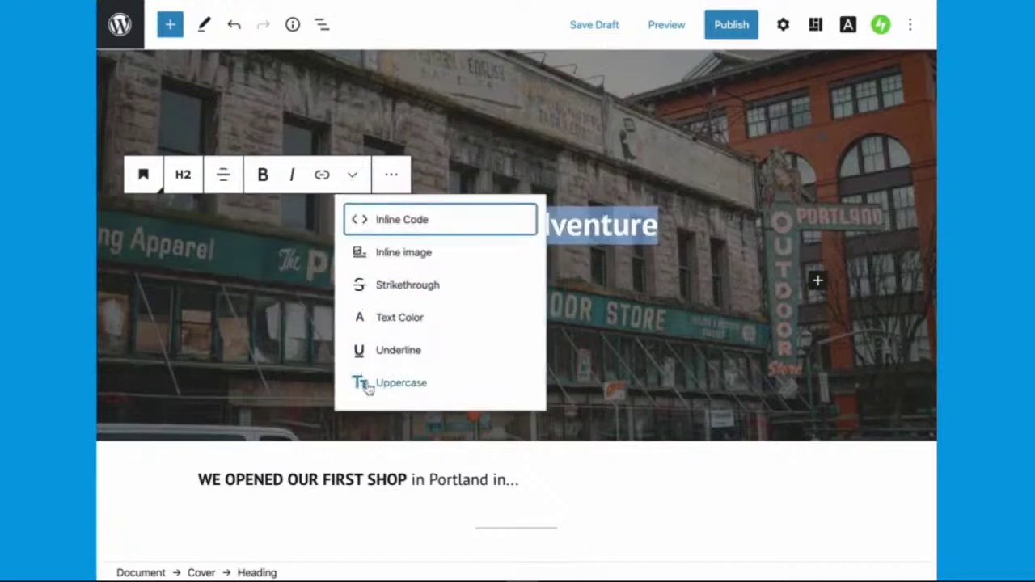
Step: Make the cover heading uppercase and colour the A STORY OF ADVENTURE text yellow
left_click(368, 387)
left_click(361, 306)
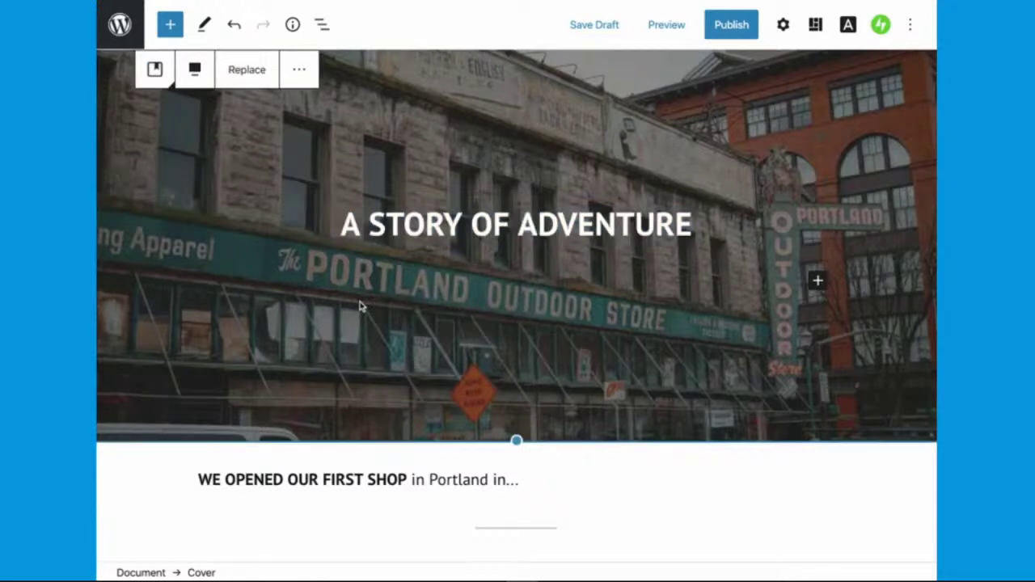
triple_click(417, 231)
left_click(353, 176)
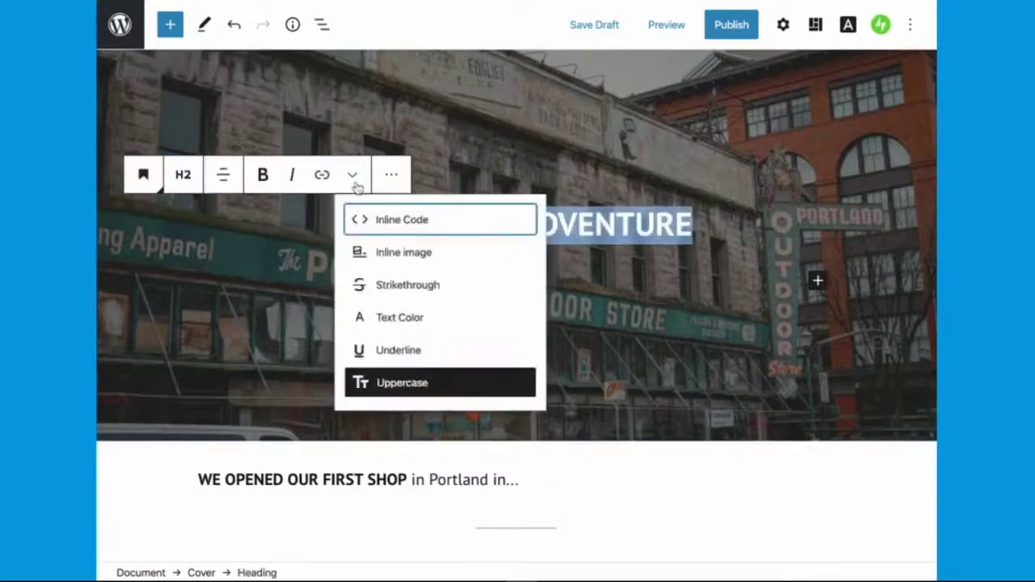
left_click(373, 319)
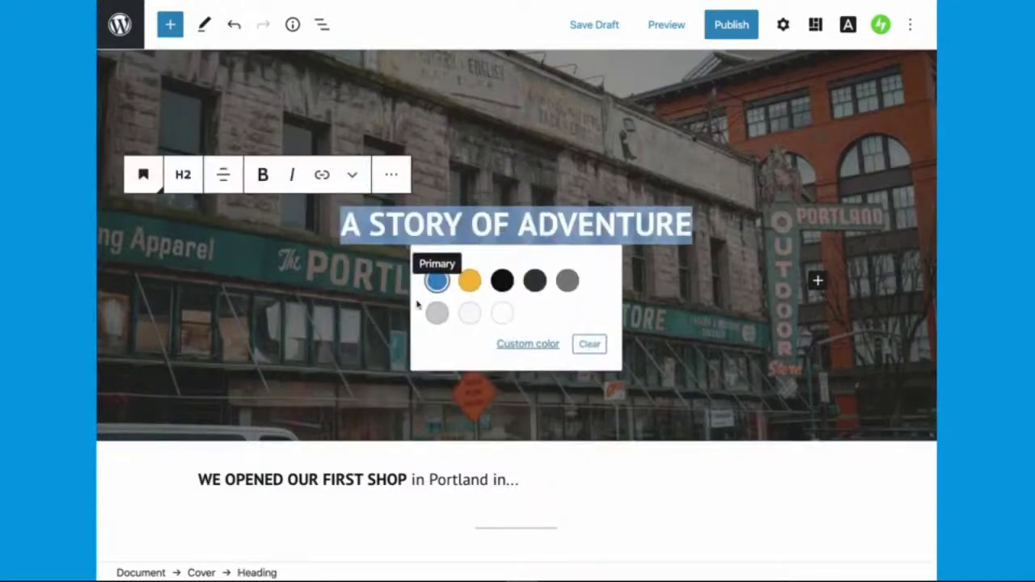
left_click(469, 283)
left_click(300, 339)
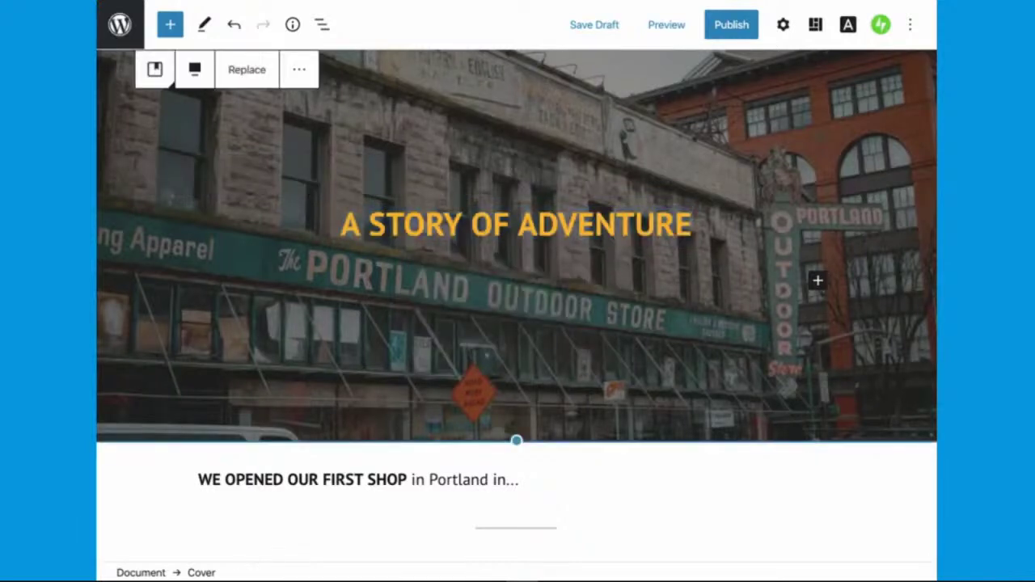
Step: Select the Cover block and open its settings sidebar
scroll(818, 281, "up", 1)
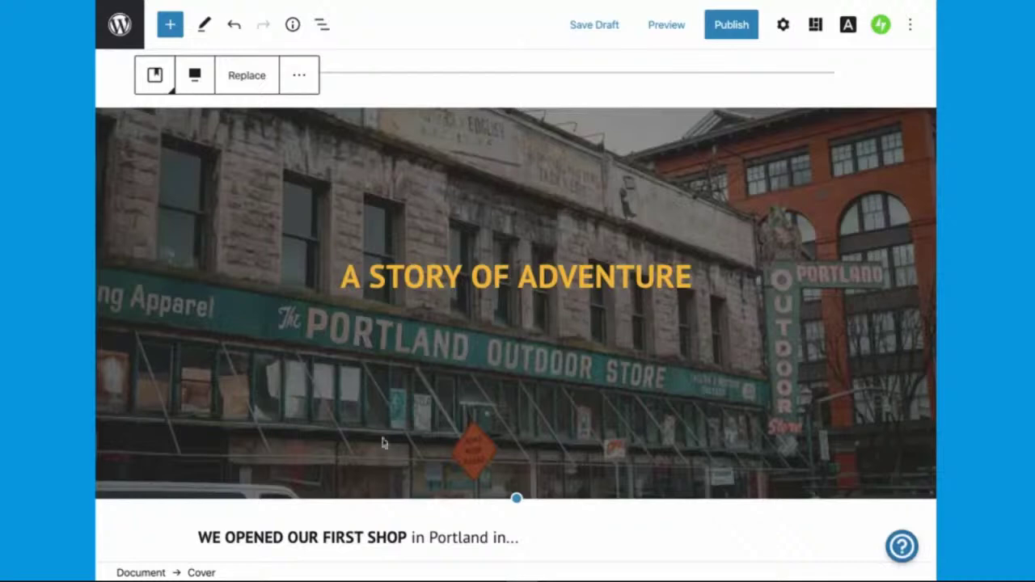
left_click(382, 530)
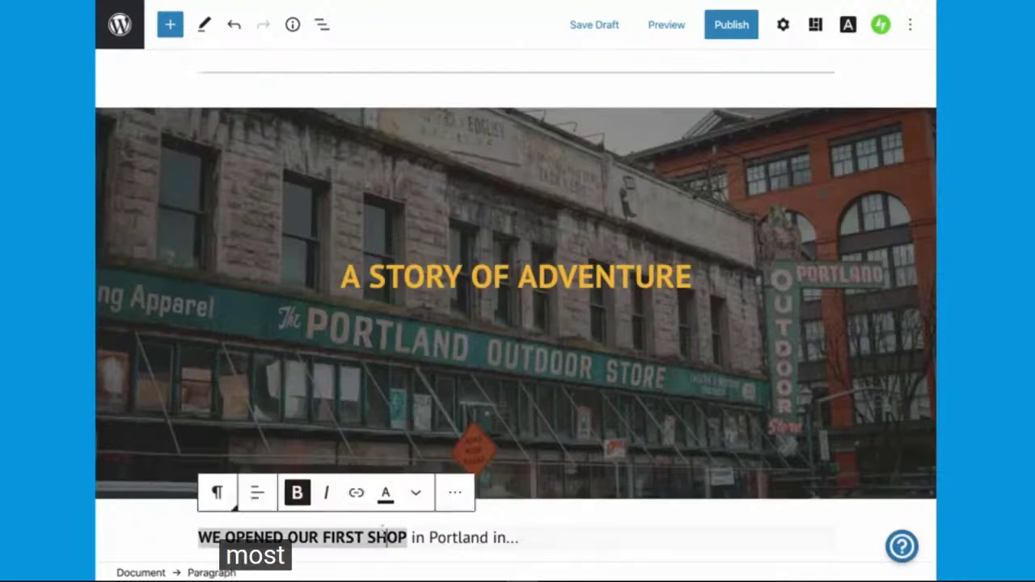
left_click(457, 496)
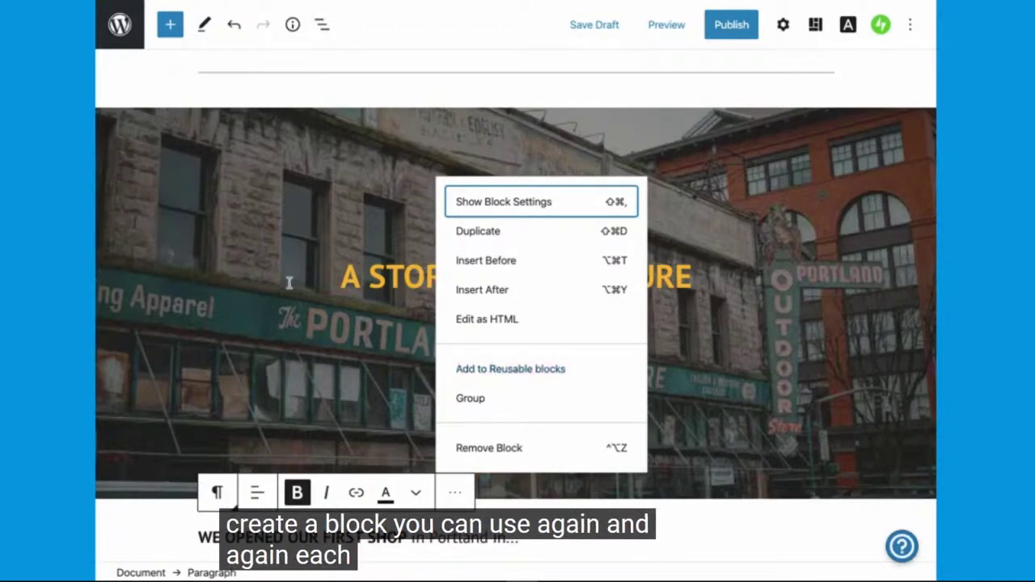
left_click(235, 194)
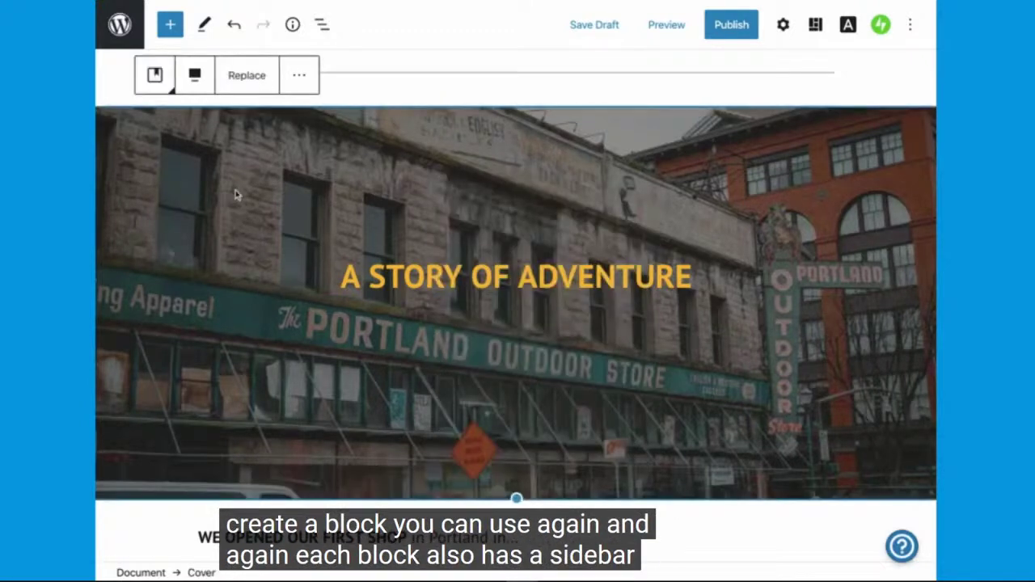
left_click(302, 76)
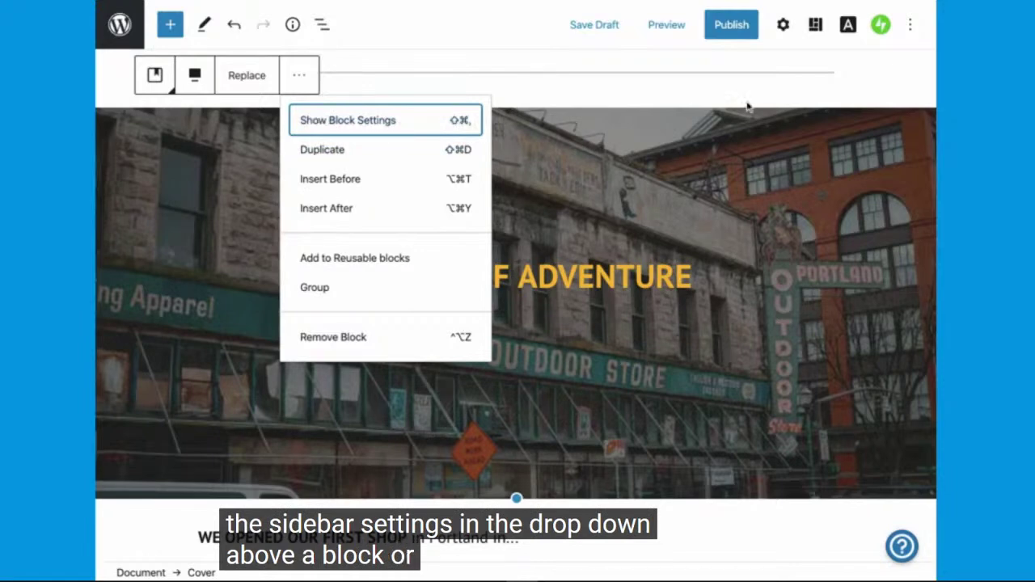
left_click(783, 25)
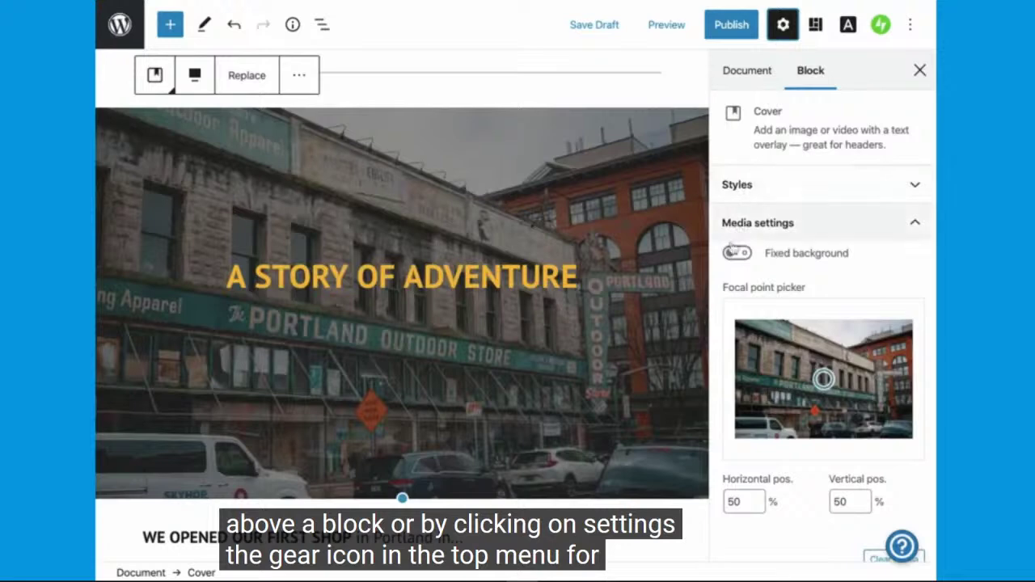
Step: Give the cover a fixed background and set its overlay opacity to 70
left_click(736, 253)
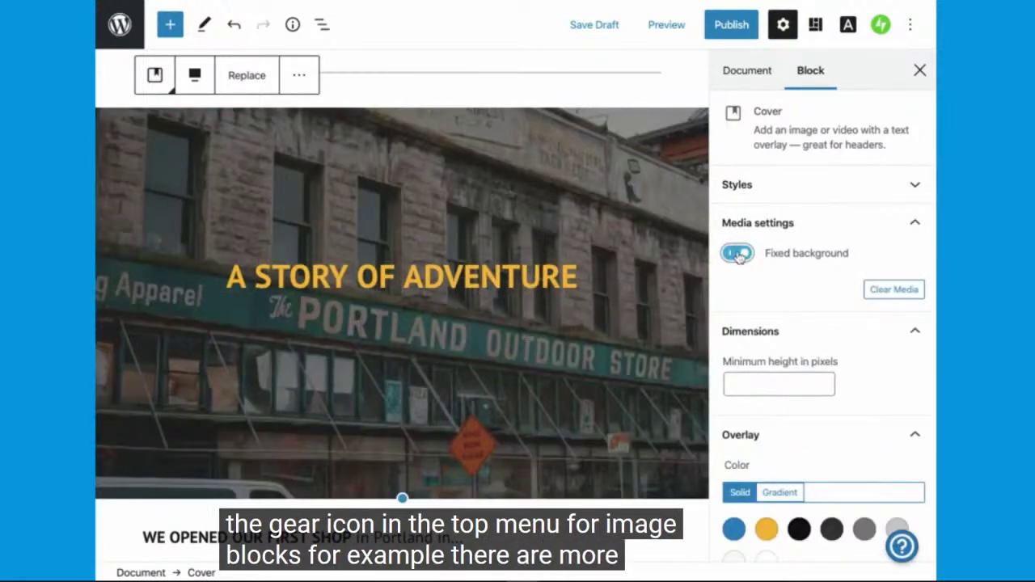
scroll(778, 324, "down", 2)
scroll(783, 324, "down", 1)
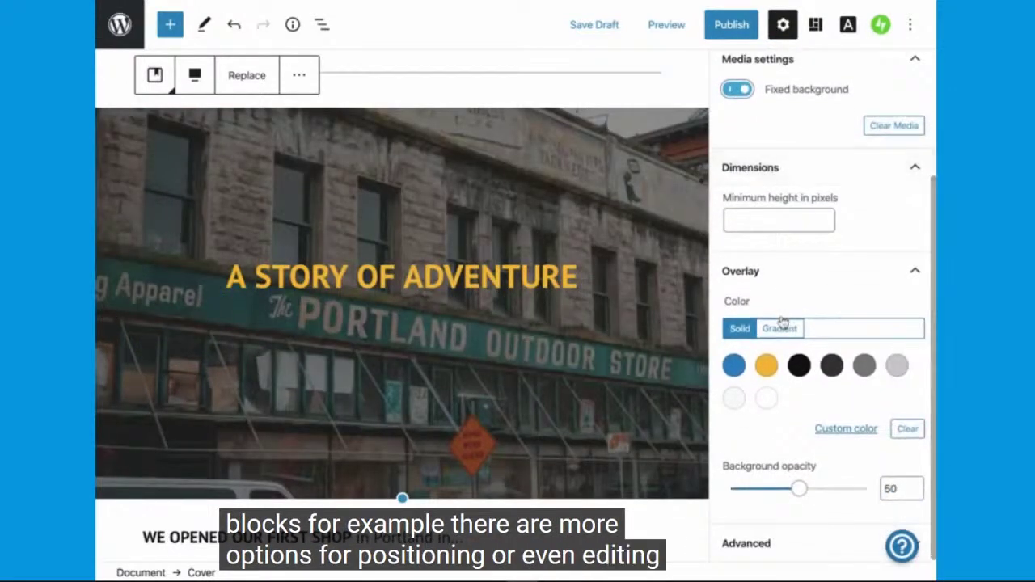
left_click(823, 491)
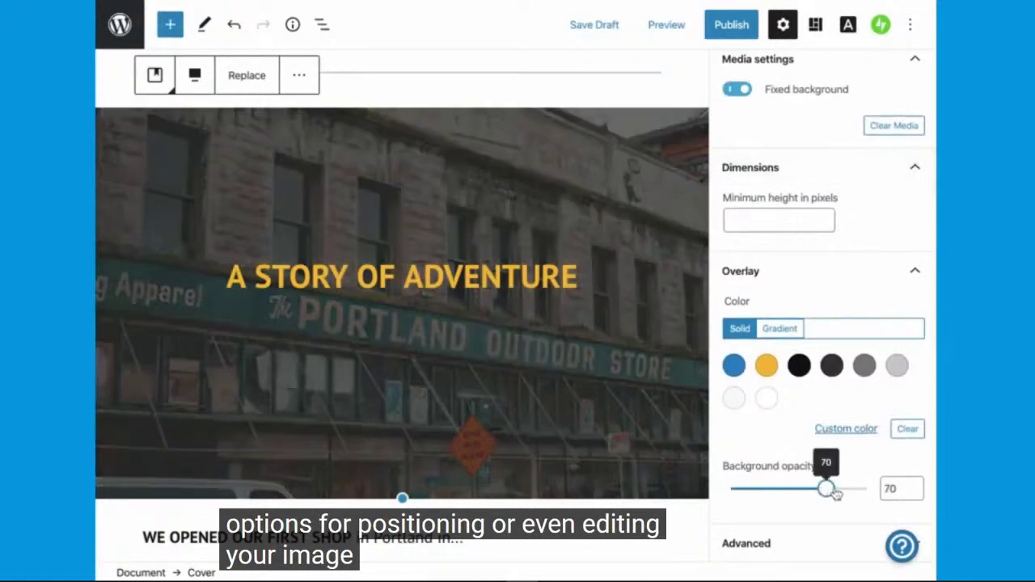
scroll(682, 469, "down", 1)
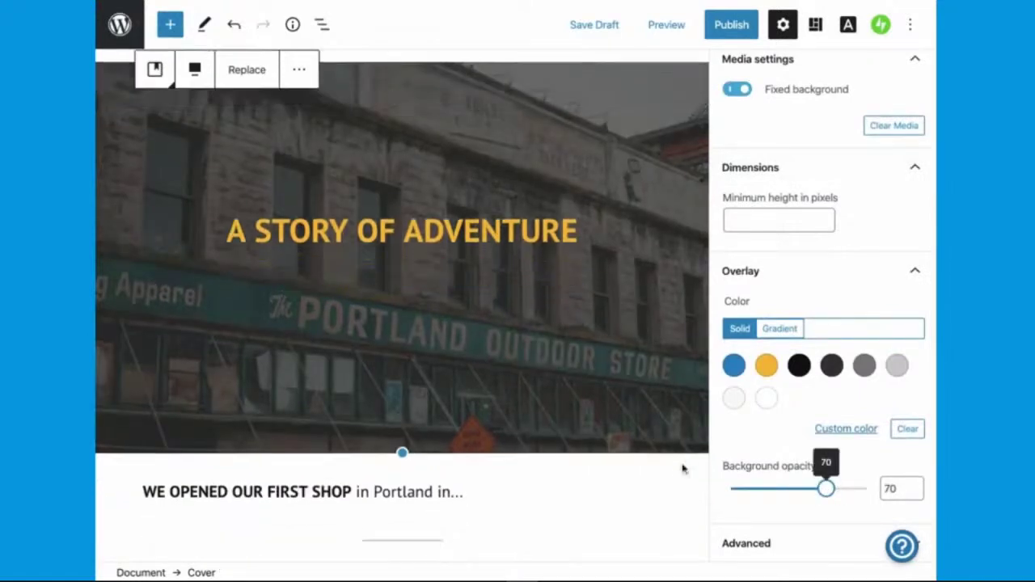
scroll(682, 469, "up", 1)
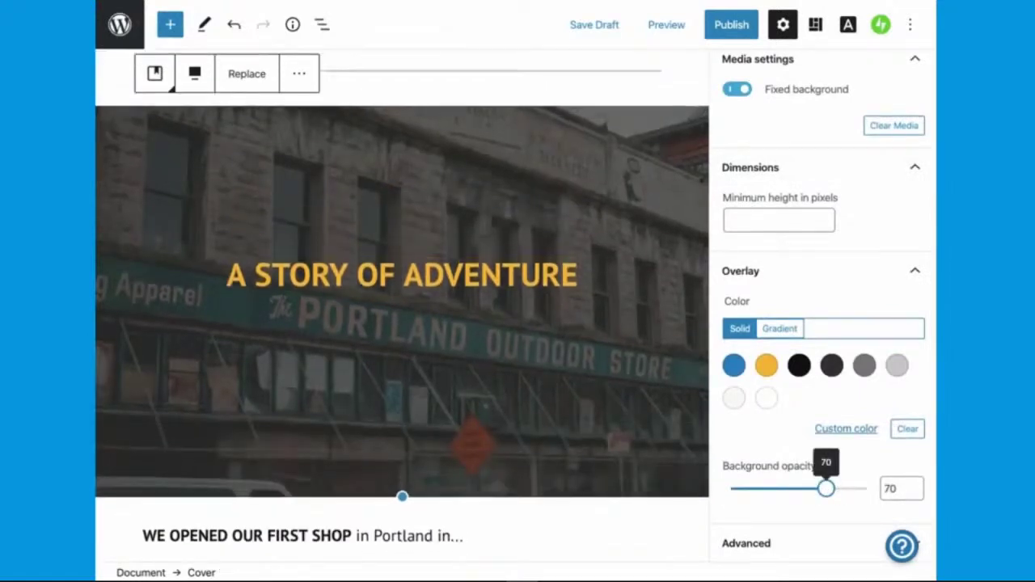
Step: Make the opening paragraph Medium size with a yellow background and a drop cap
left_click(540, 542)
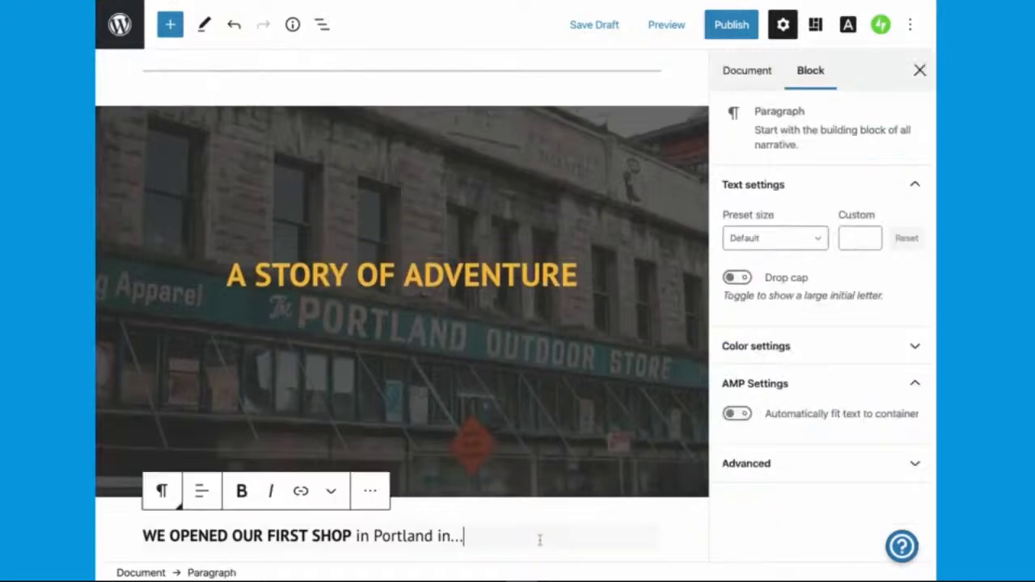
left_click(779, 240)
left_click(754, 350)
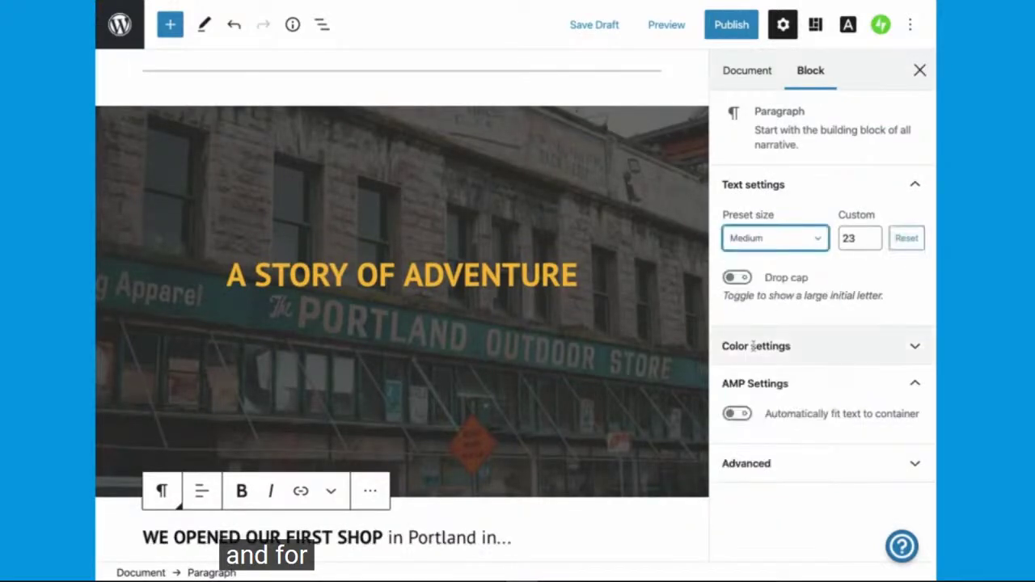
left_click(755, 347)
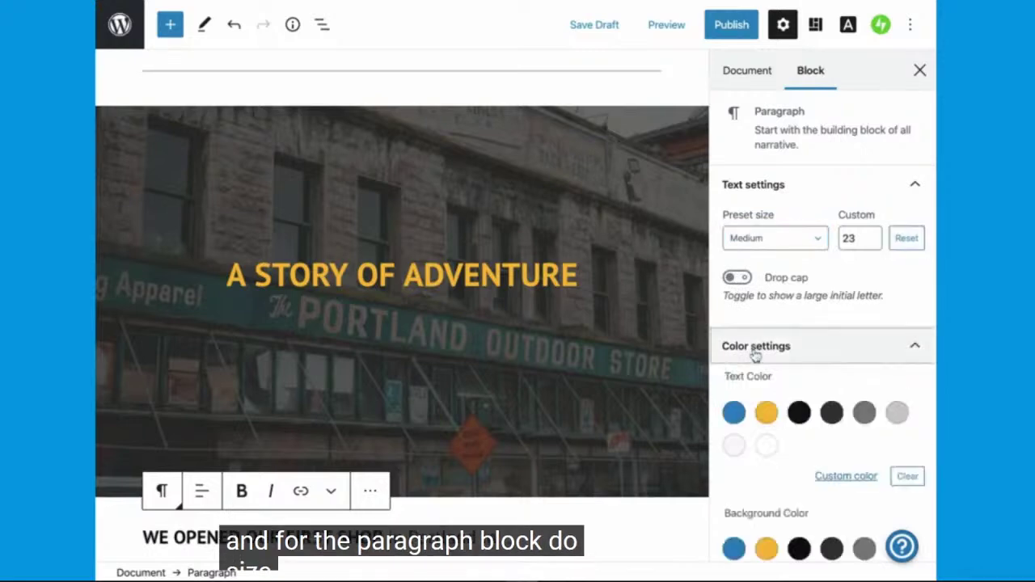
left_click(767, 549)
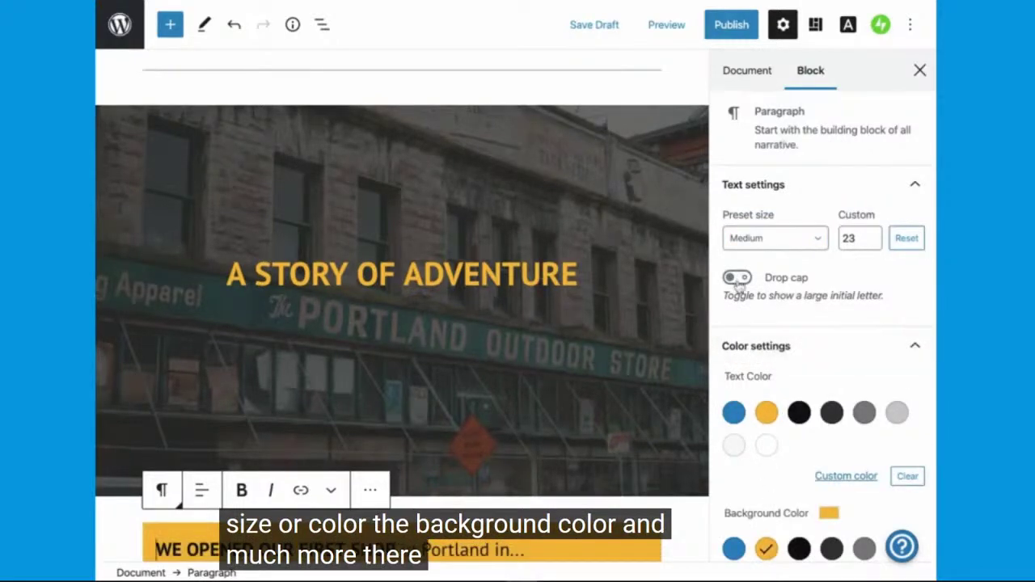
left_click(736, 279)
scroll(677, 455, "down", 1)
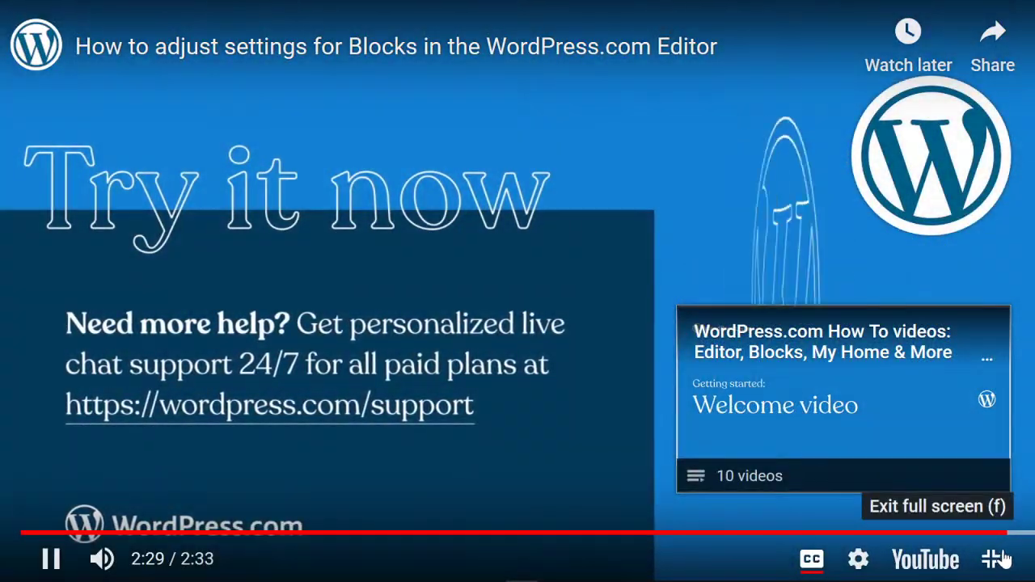
Step: Exit the full-screen video and scroll the help article down to Changing a Block Type
left_click(997, 559)
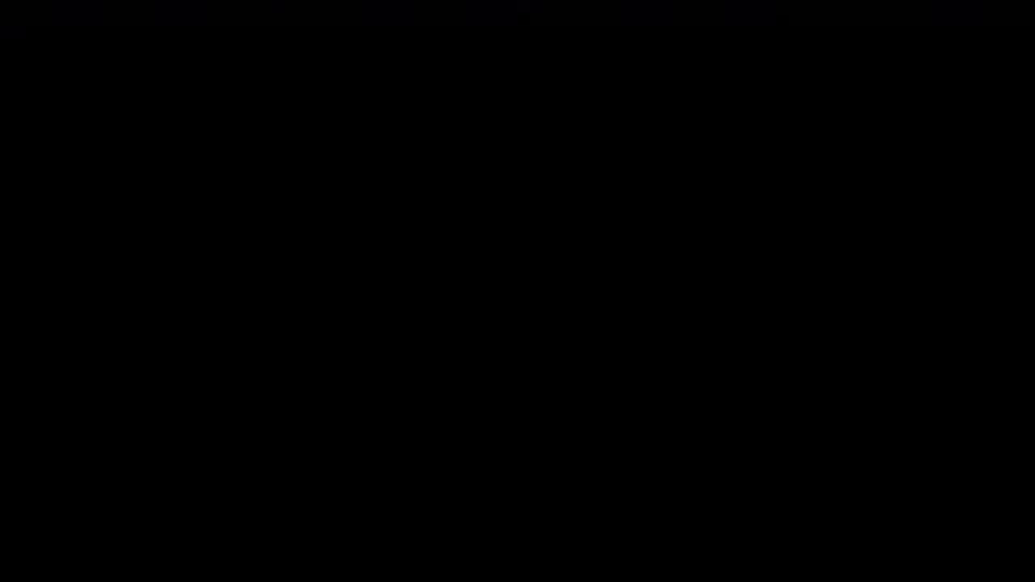
scroll(898, 280, "down", 5)
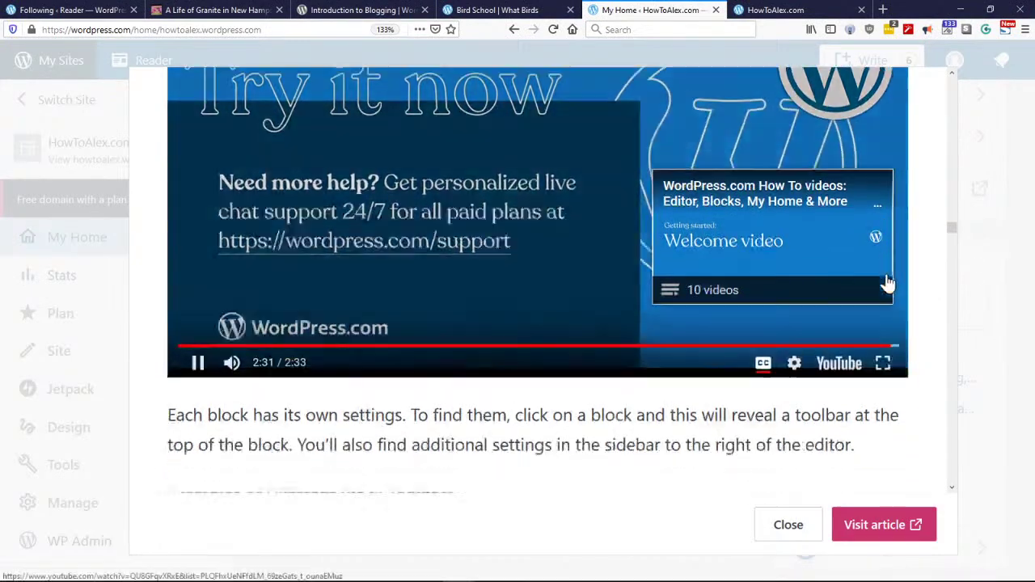
scroll(825, 289, "down", 3)
scroll(679, 218, "up", 2)
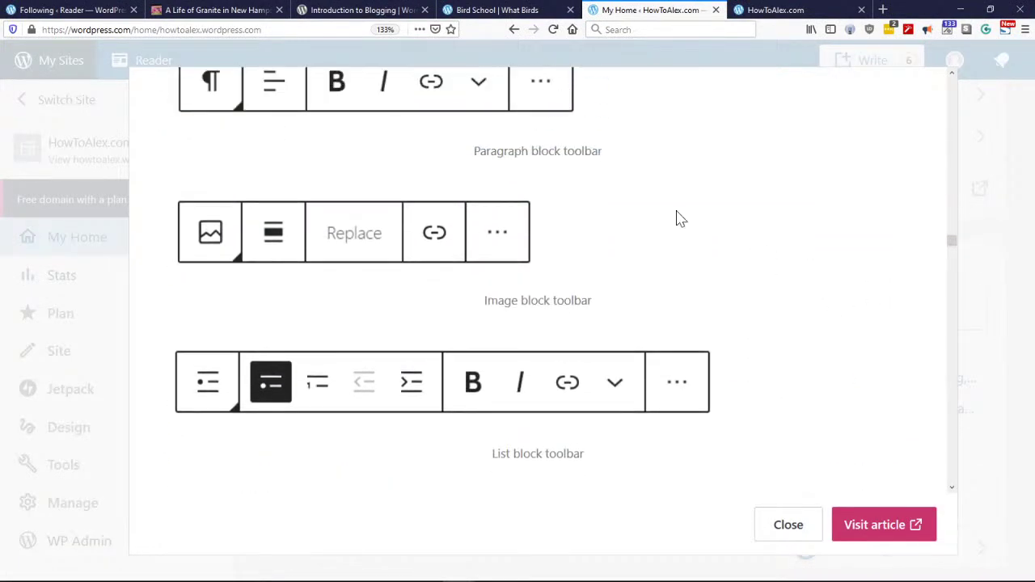
scroll(598, 235, "up", 2)
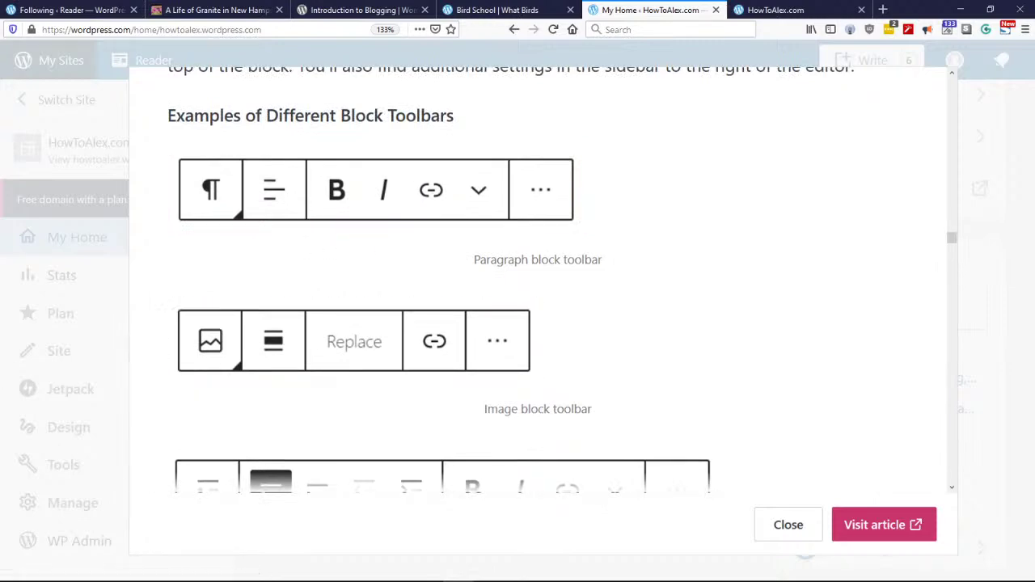
scroll(736, 338, "down", 10)
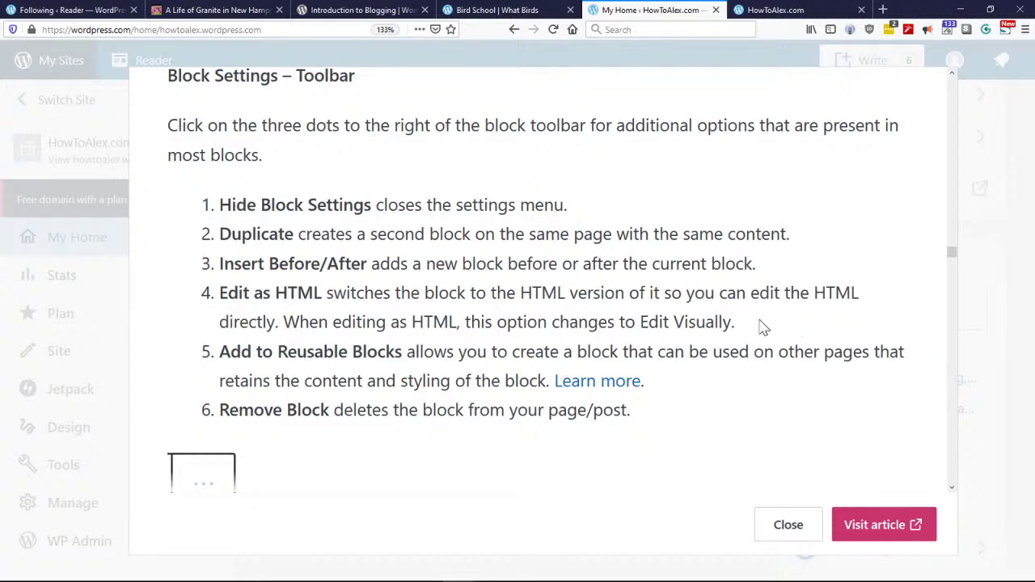
scroll(756, 325, "down", 15)
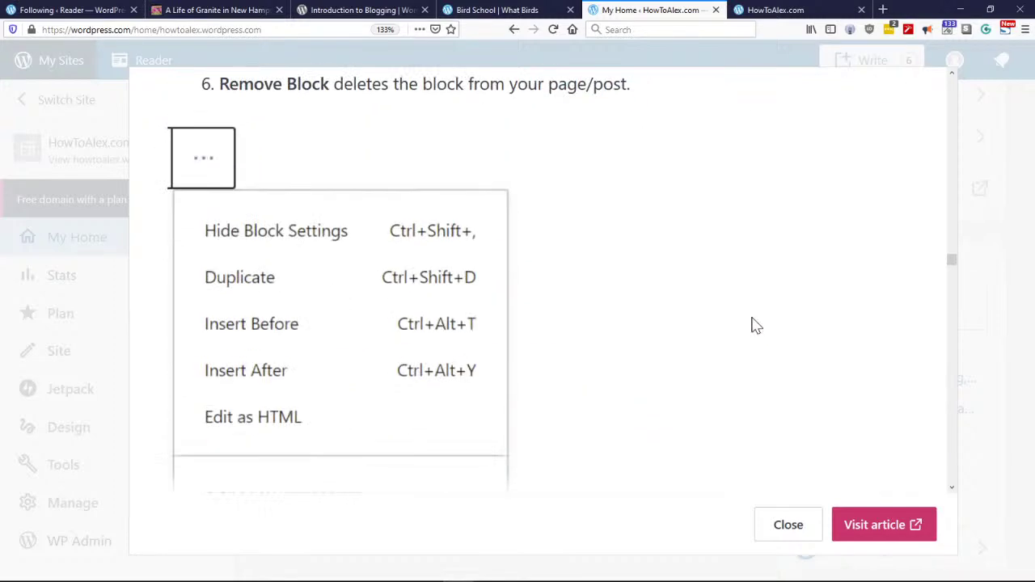
scroll(756, 325, "down", 15)
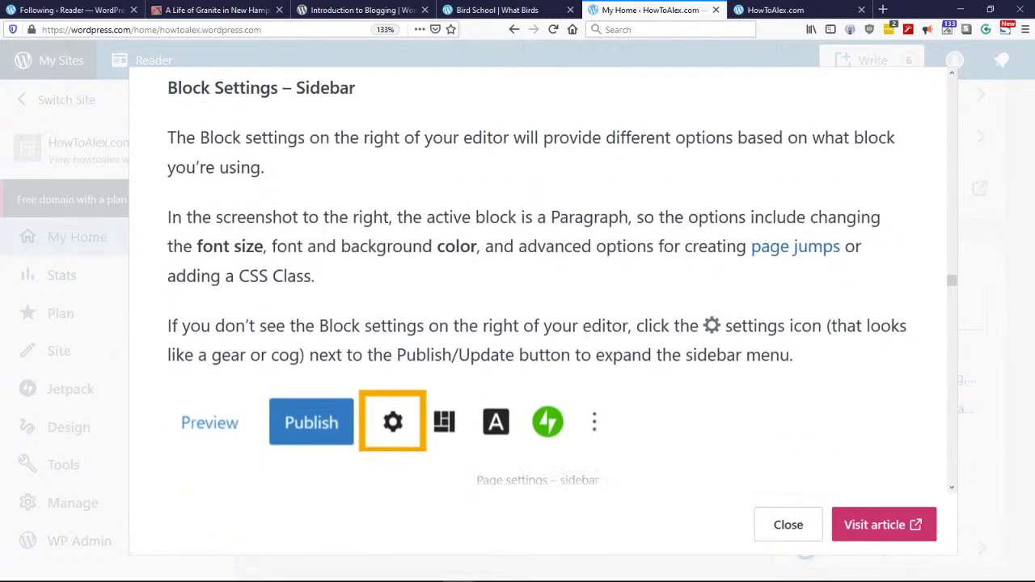
scroll(814, 354, "down", 10)
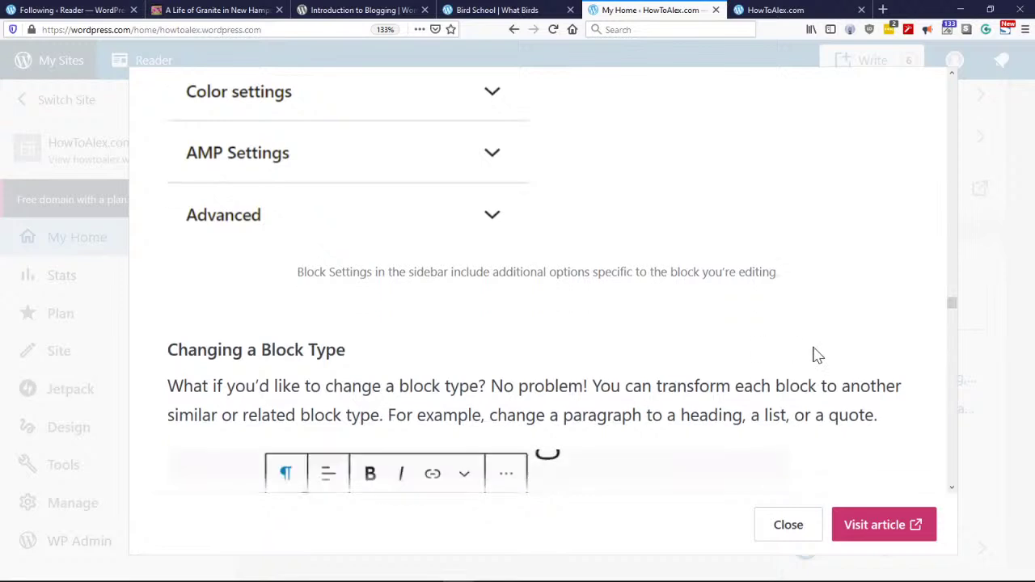
Step: Open the full WordPress Editor support article in a new tab and reload it without the section anchor
left_click(889, 526)
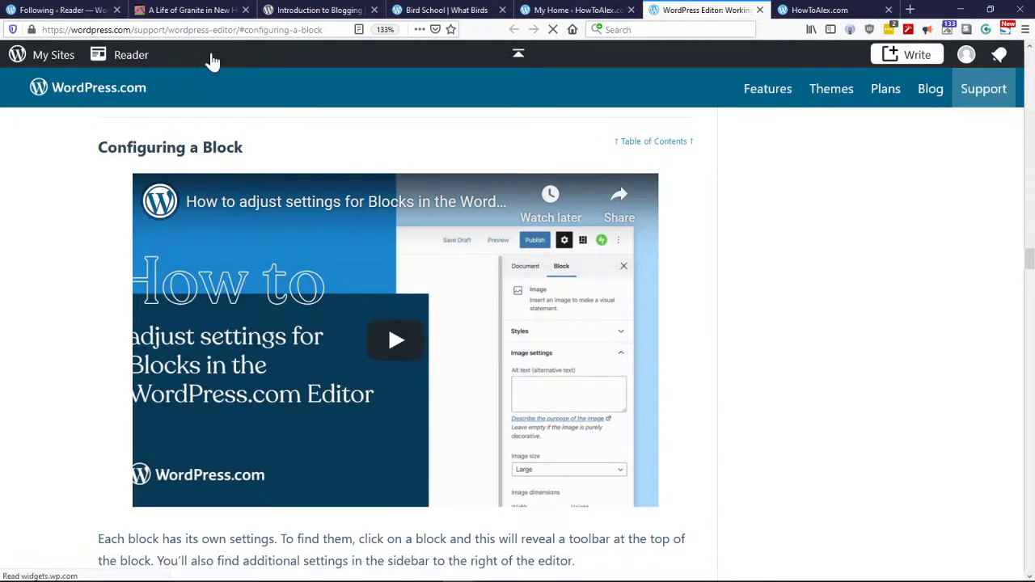
left_click_drag(1030, 234, 1030, 57)
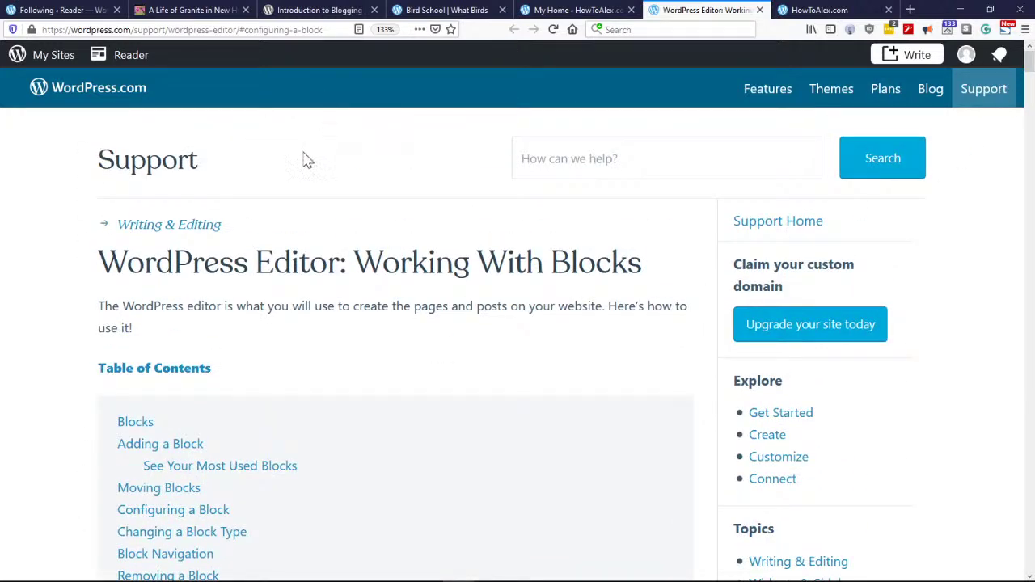
left_click(243, 29)
left_click(242, 30)
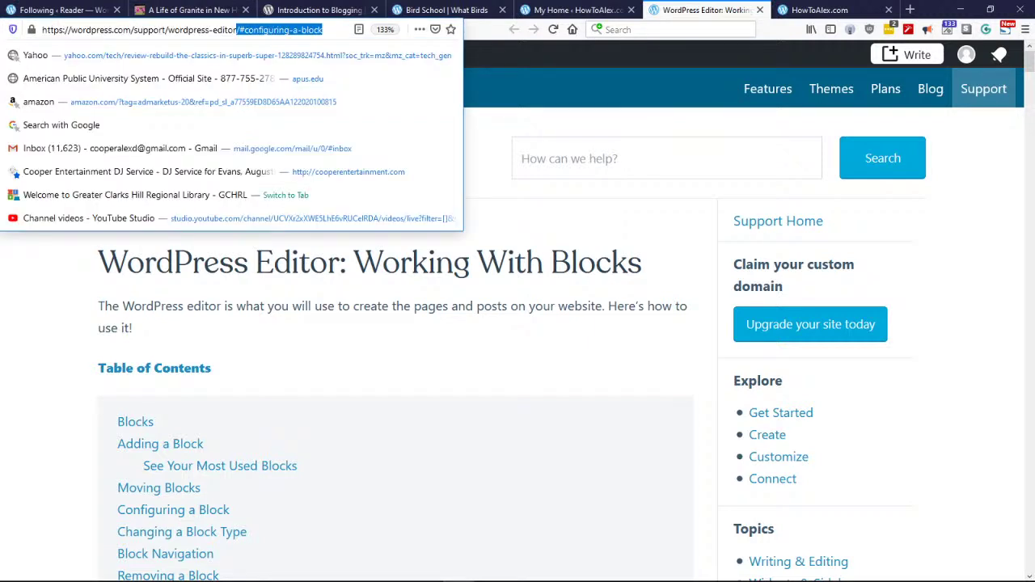
key("BackSpace")
key("Return")
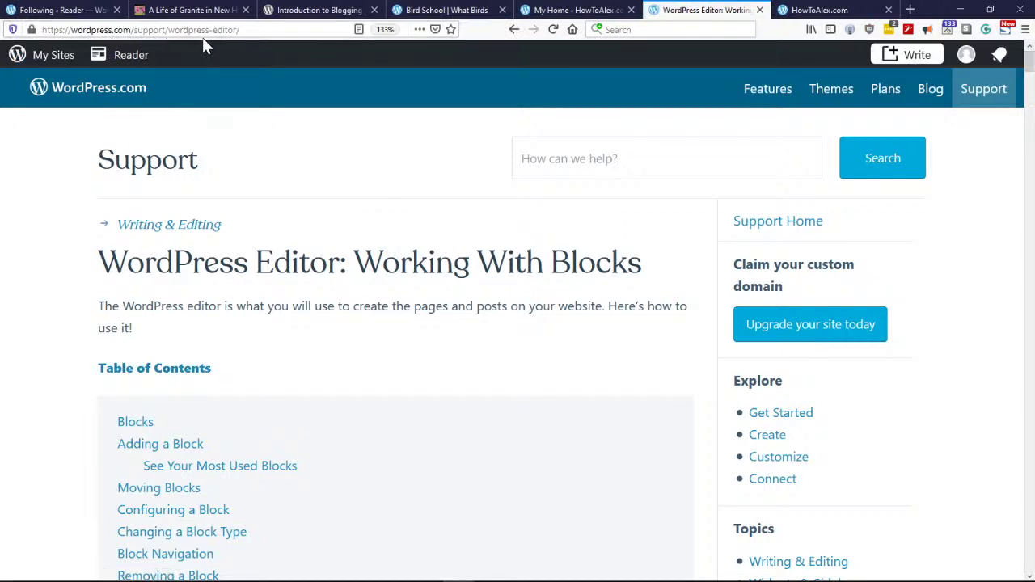
scroll(511, 261, "down", 10)
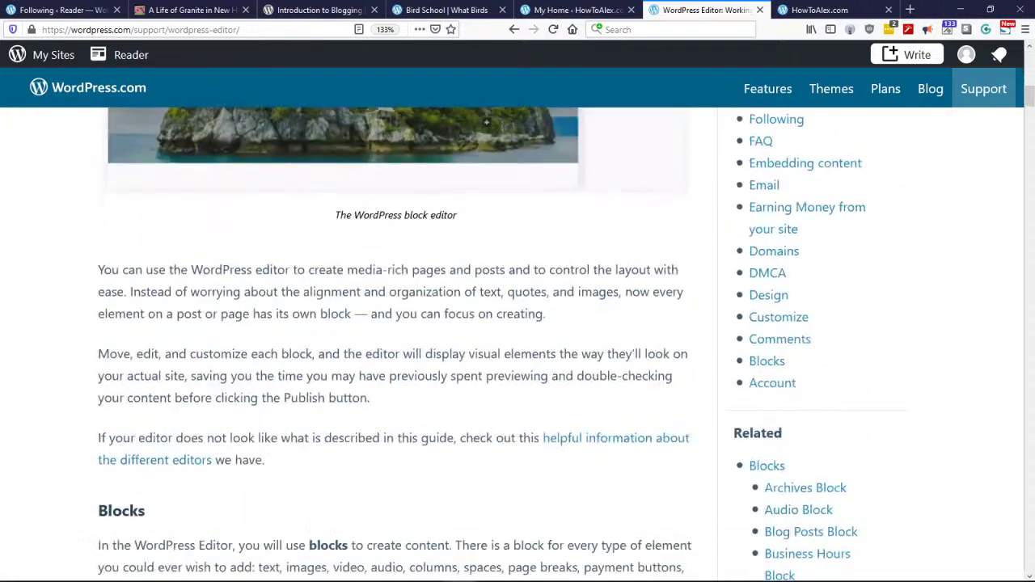
scroll(650, 293, "up", 5)
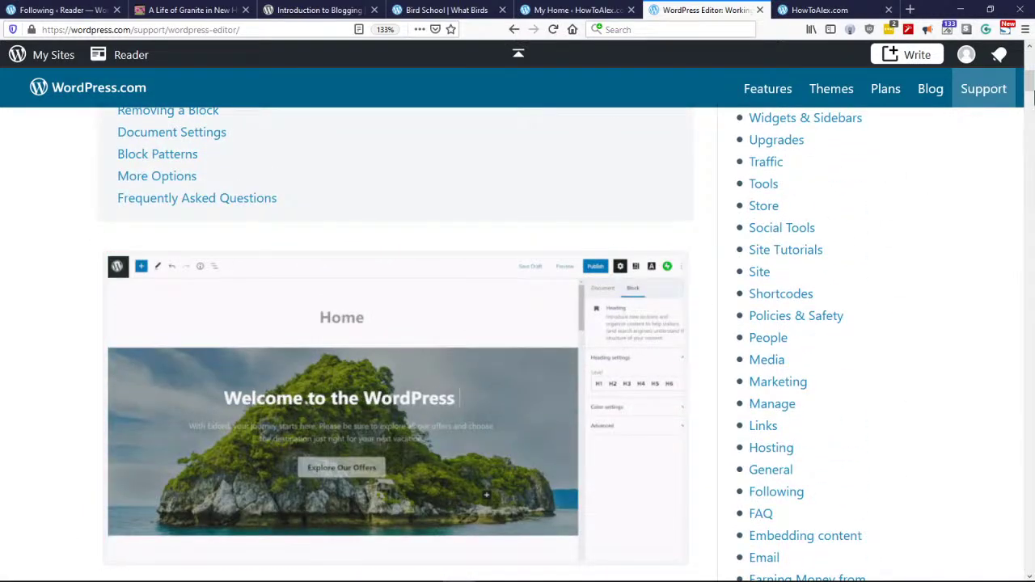
left_click_drag(1030, 88, 1030, 193)
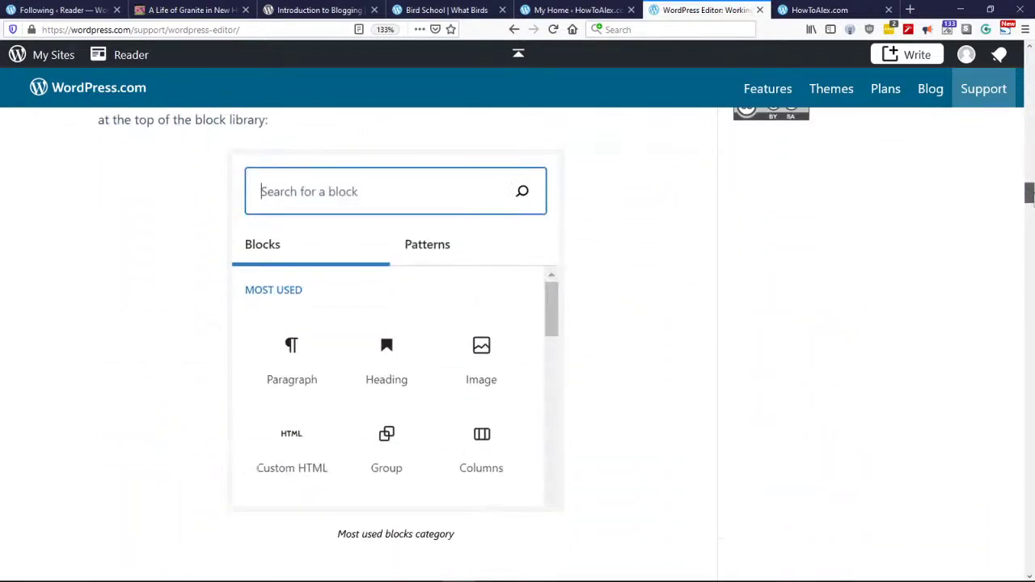
Step: Switch back through the HowToAlex.com tab to My Home and move that tab to the right
left_click(843, 10)
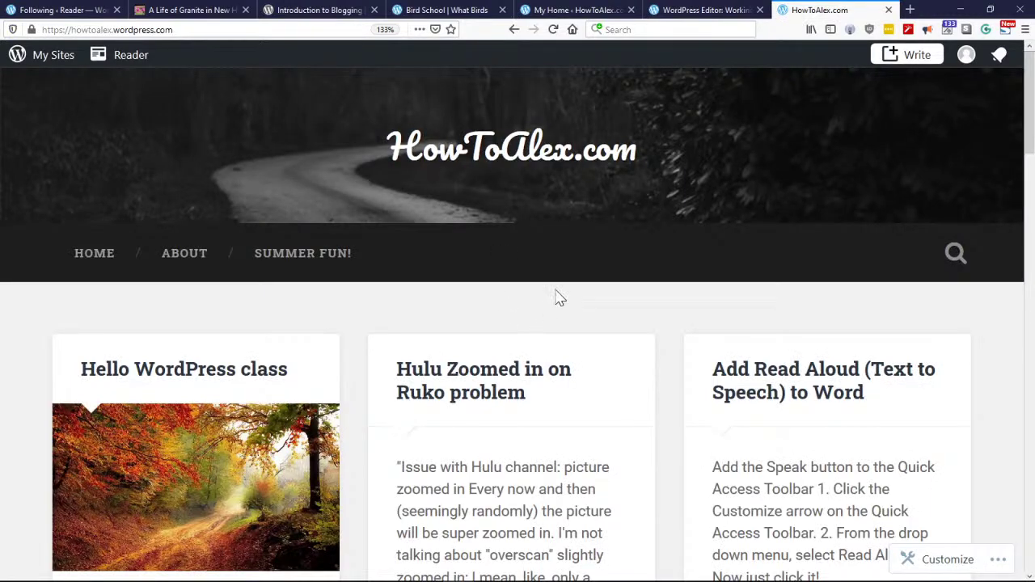
left_click(570, 10)
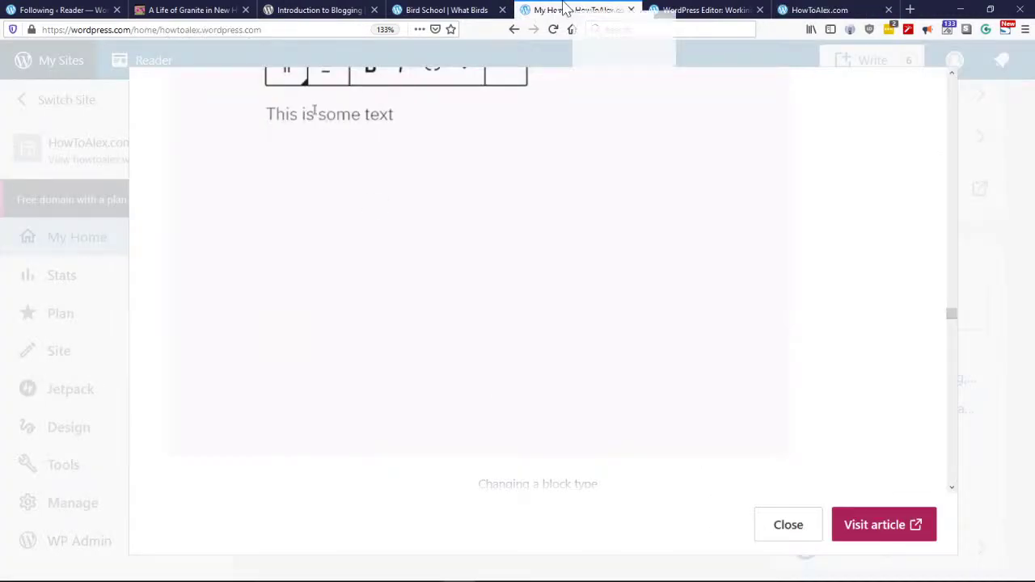
left_click_drag(566, 10, 721, 9)
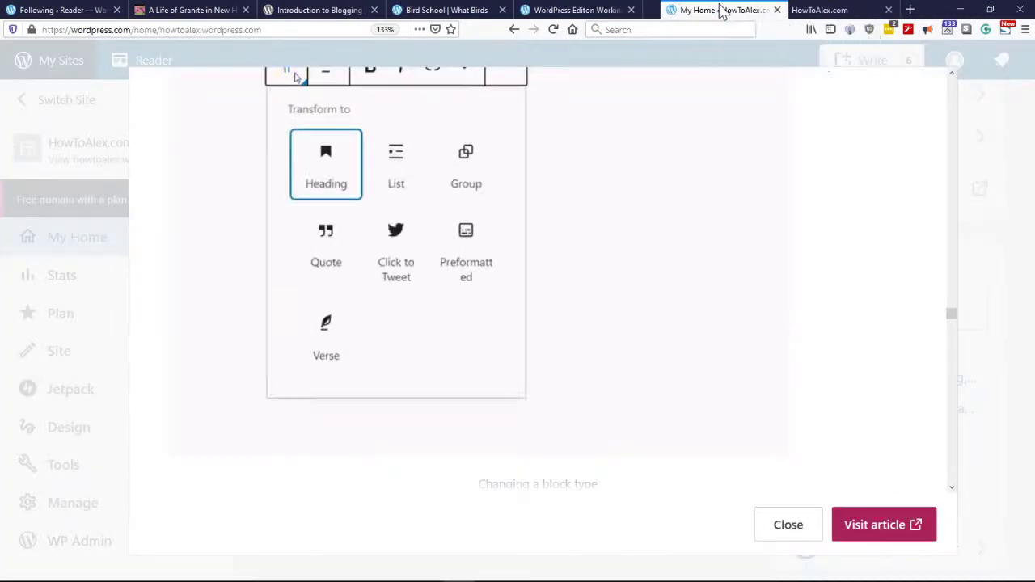
Step: Close the block editor guide and reload My Home from the top via the sidebar
left_click(812, 532)
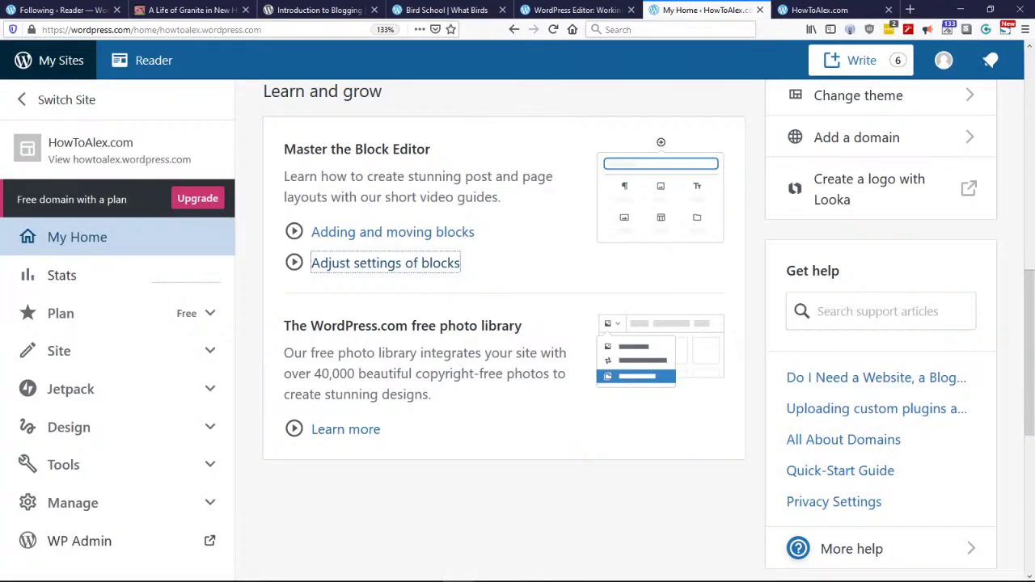
left_click_drag(299, 326, 488, 326)
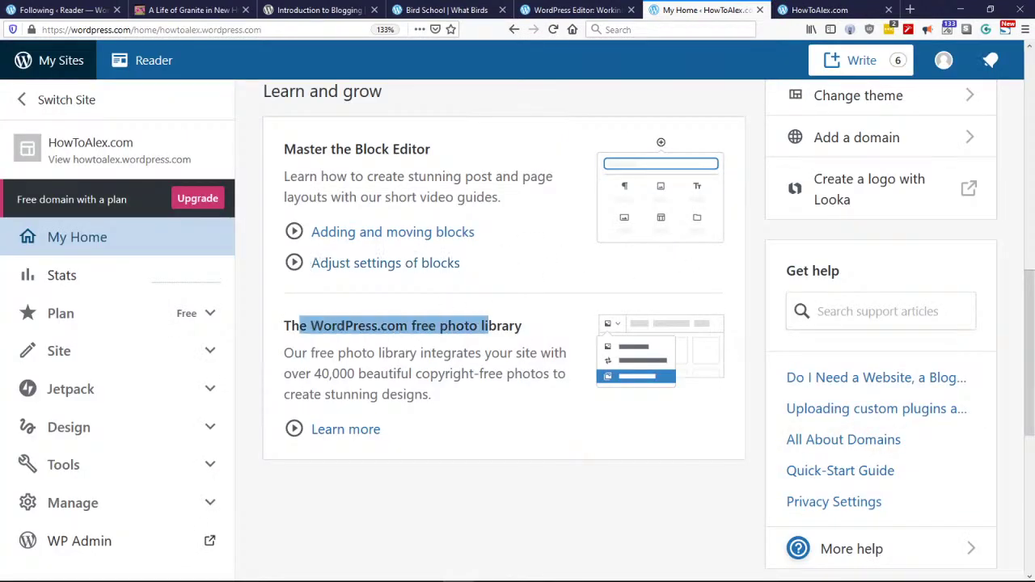
left_click(499, 361)
left_click_drag(457, 402, 278, 340)
left_click(356, 416)
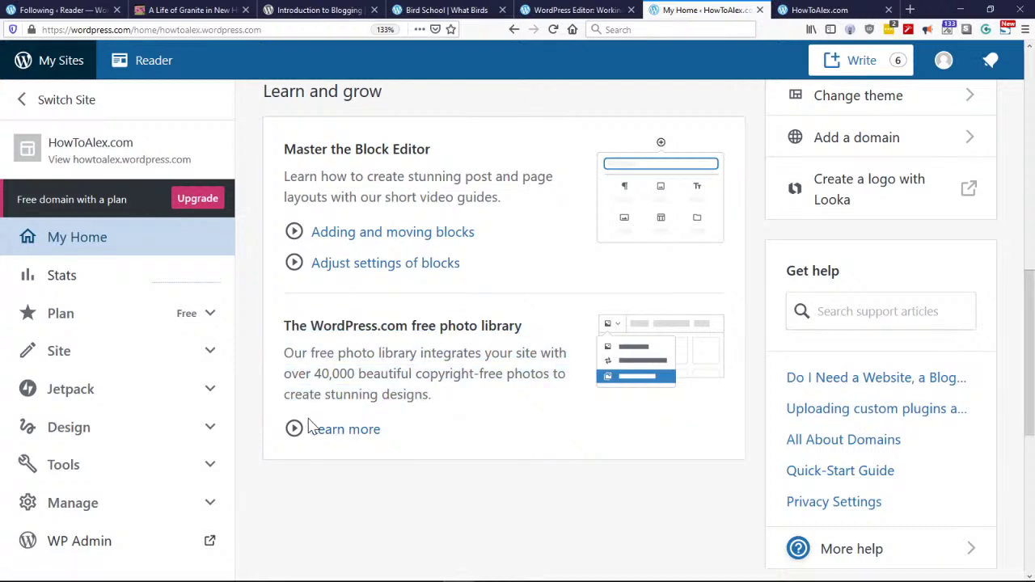
left_click(77, 237)
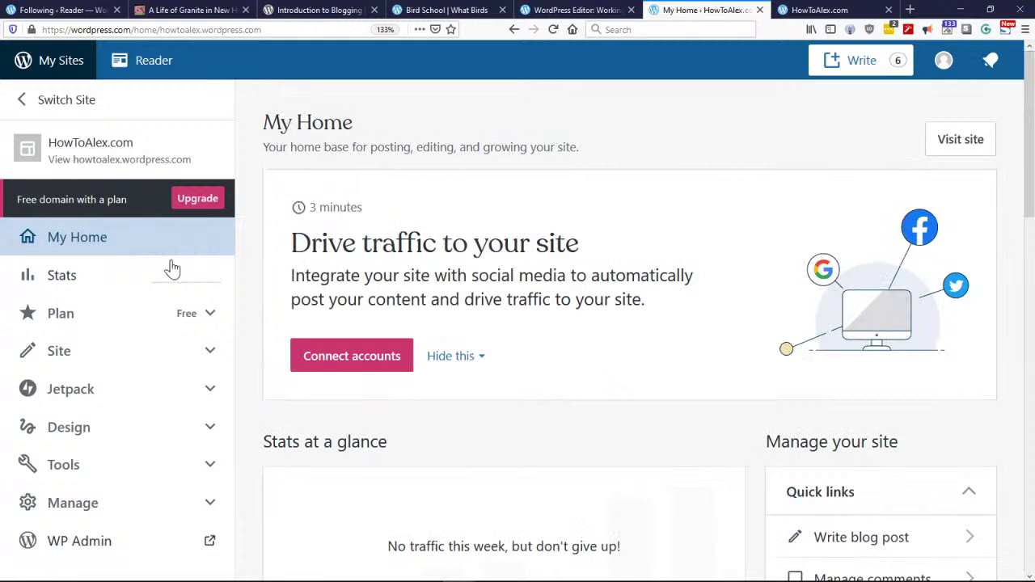
Step: Open HowToAlex.com Stats, check Insights, return to the Traffic chart, and expand Plan
left_click(53, 285)
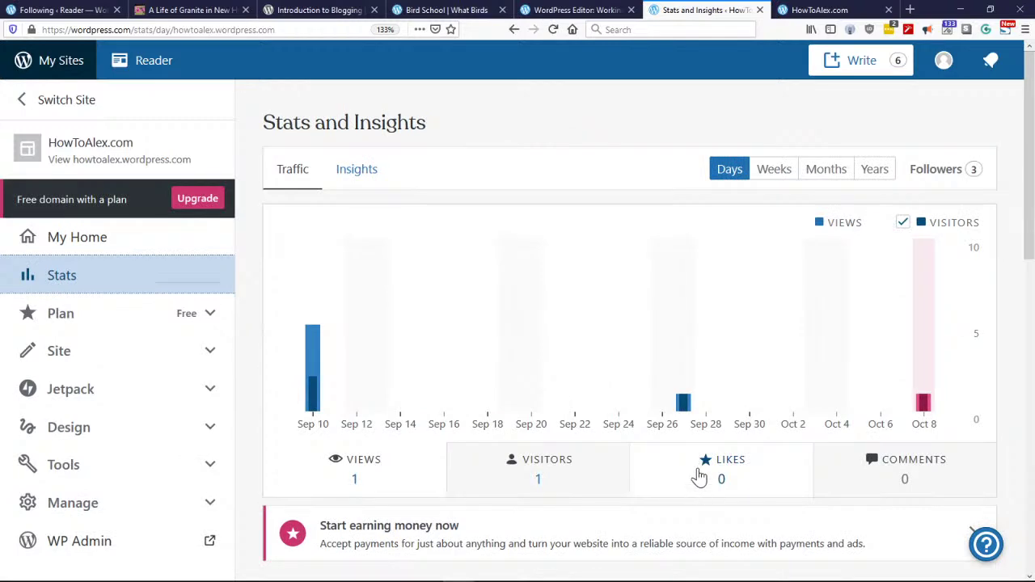
mouse_move(928, 412)
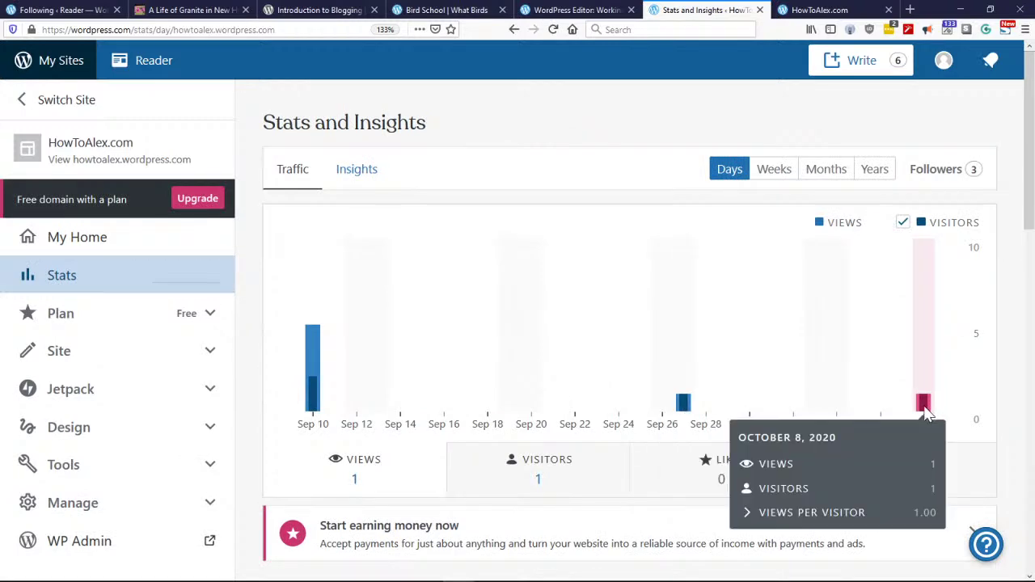
mouse_move(1031, 194)
left_mouse_down()
mouse_move(1031, 543)
mouse_move(1028, 186)
left_mouse_up()
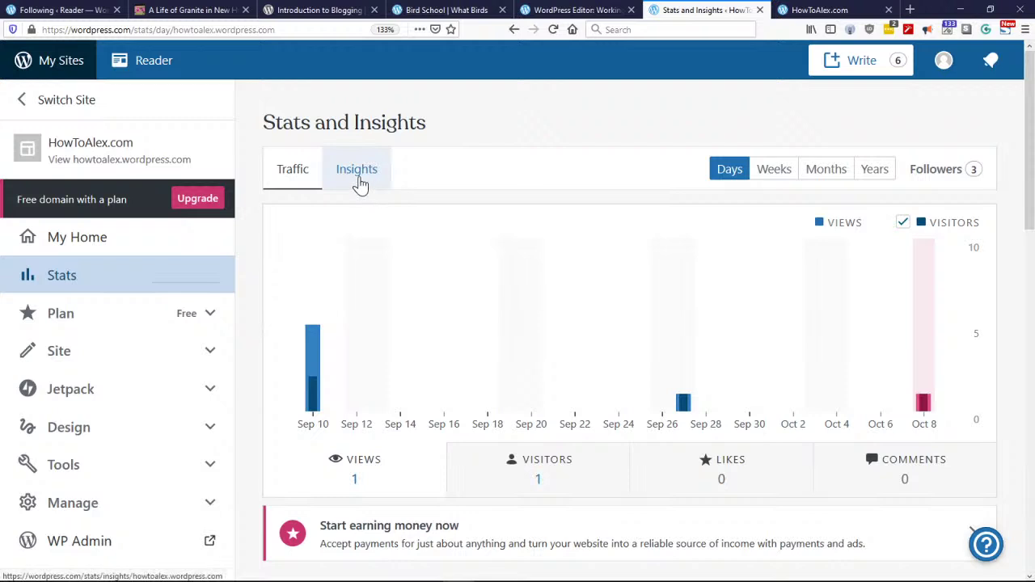
left_click(357, 171)
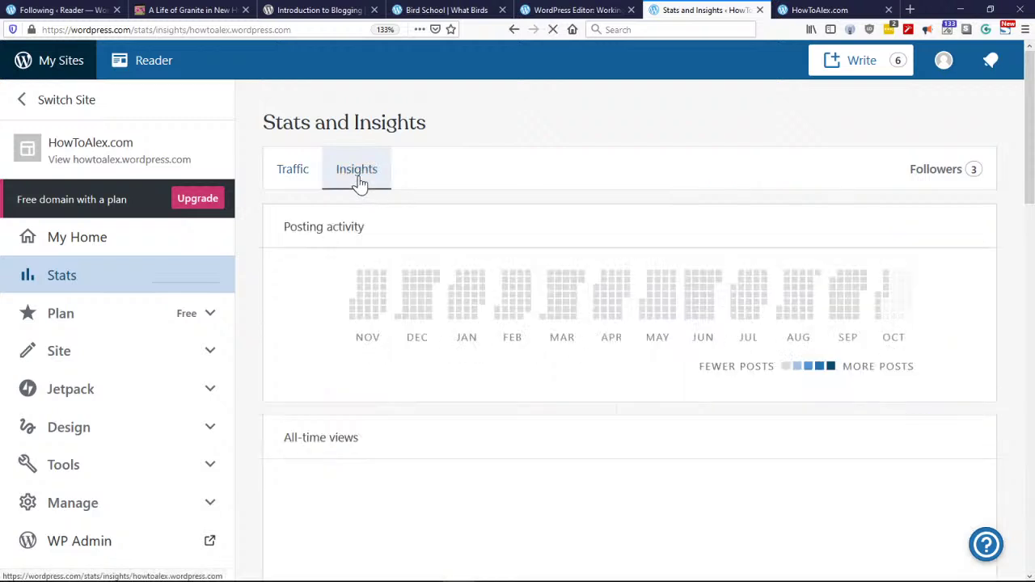
left_click(299, 180)
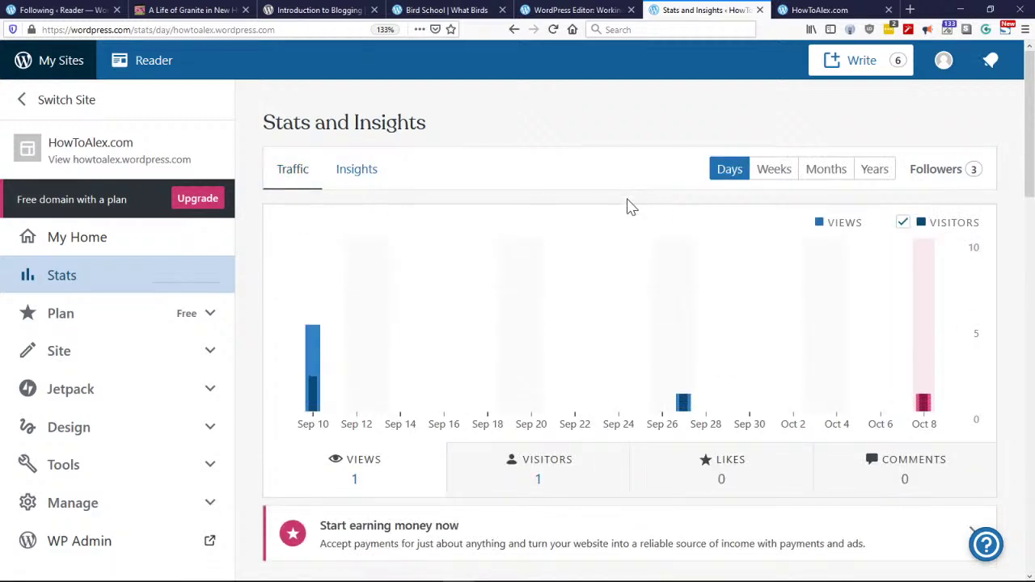
mouse_move(311, 376)
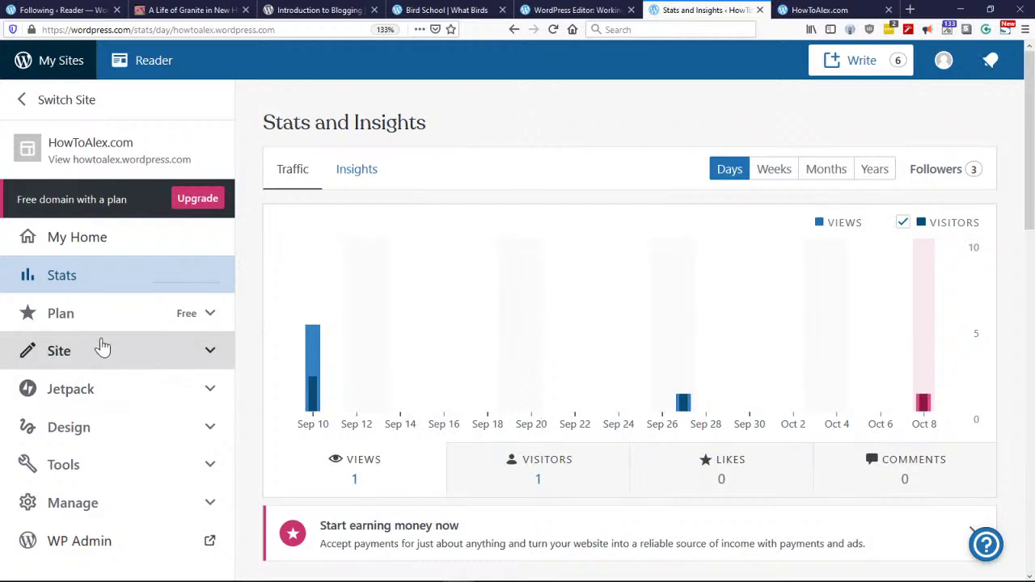
left_click(102, 319)
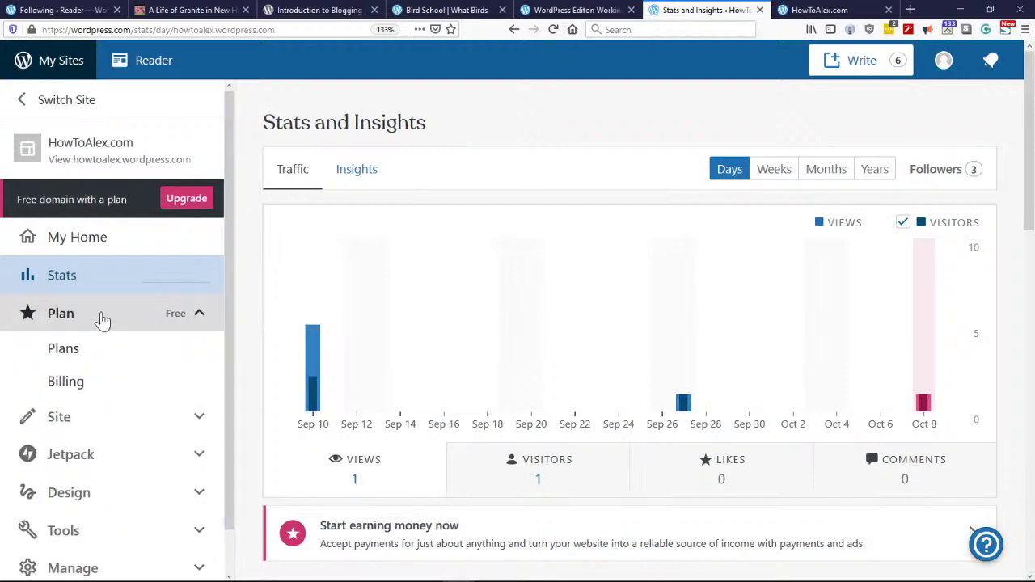
Step: Open the Plans page and scroll through the $4 Personal versus $8 Premium features
left_click(131, 351)
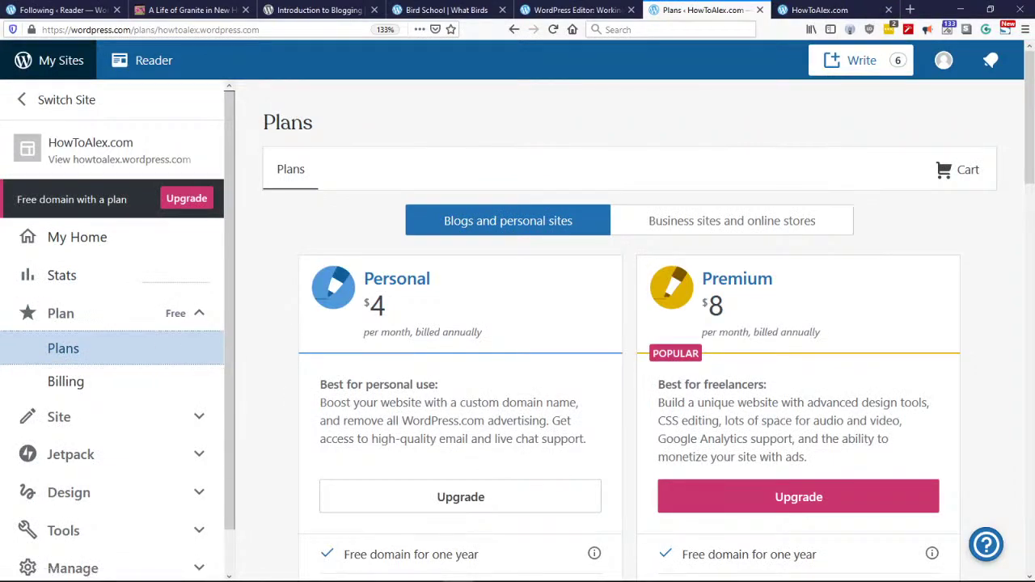
scroll(651, 435, "down", 5)
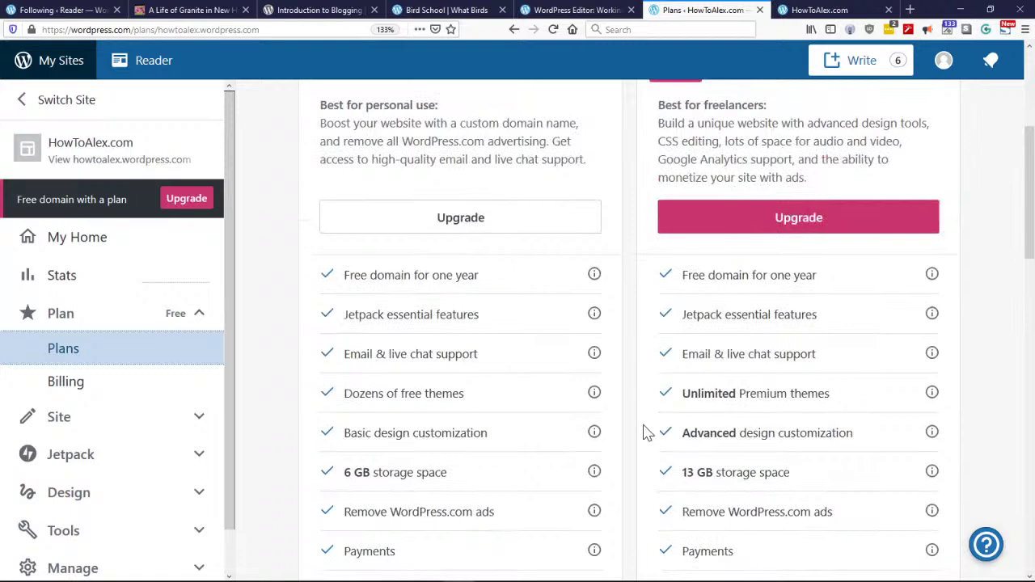
scroll(642, 426, "down", 2)
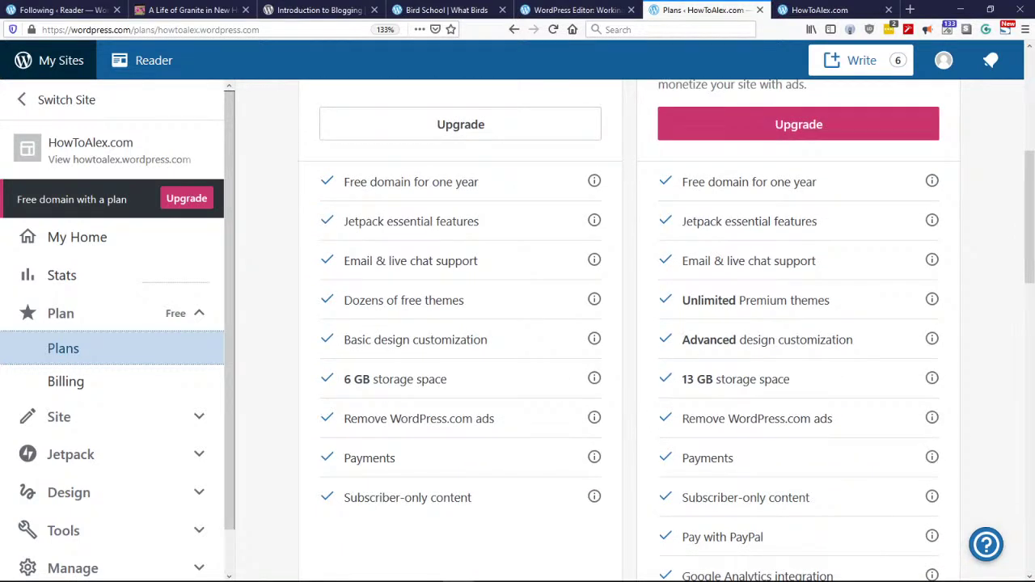
Step: Collapse the Plan section in the sidebar and expand the Design section
left_click(164, 321)
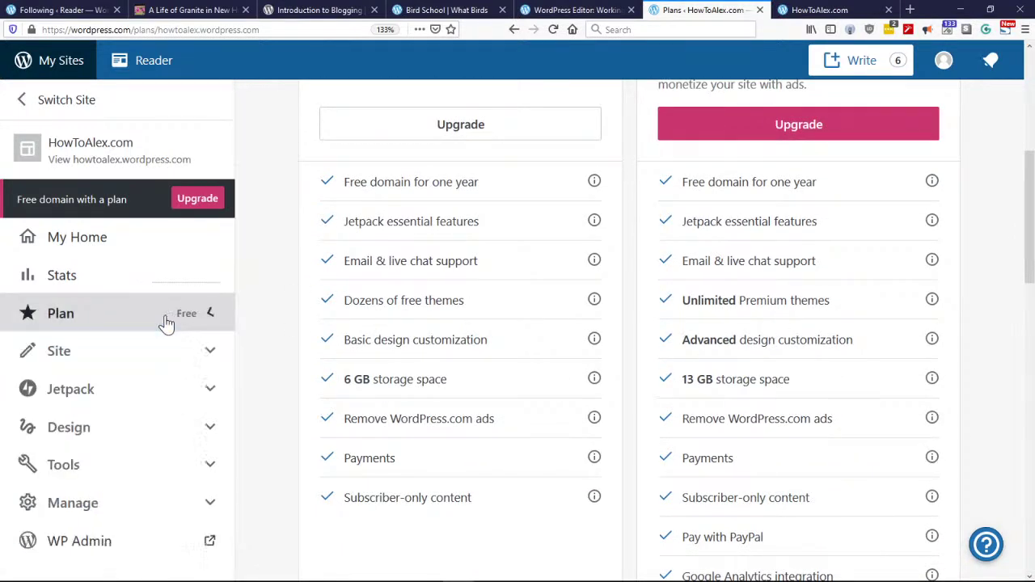
scroll(150, 396, "down", 3)
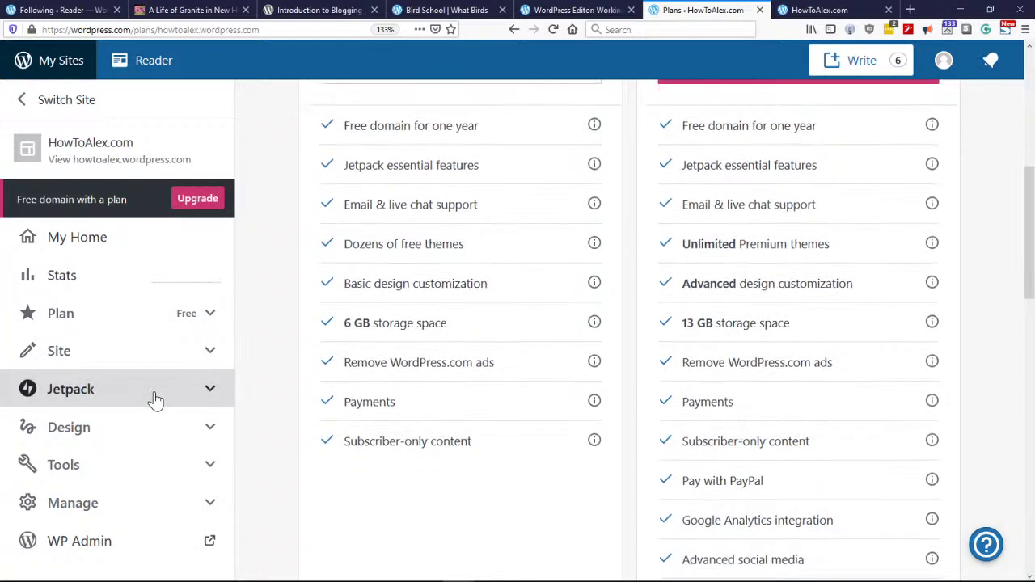
left_click(82, 437)
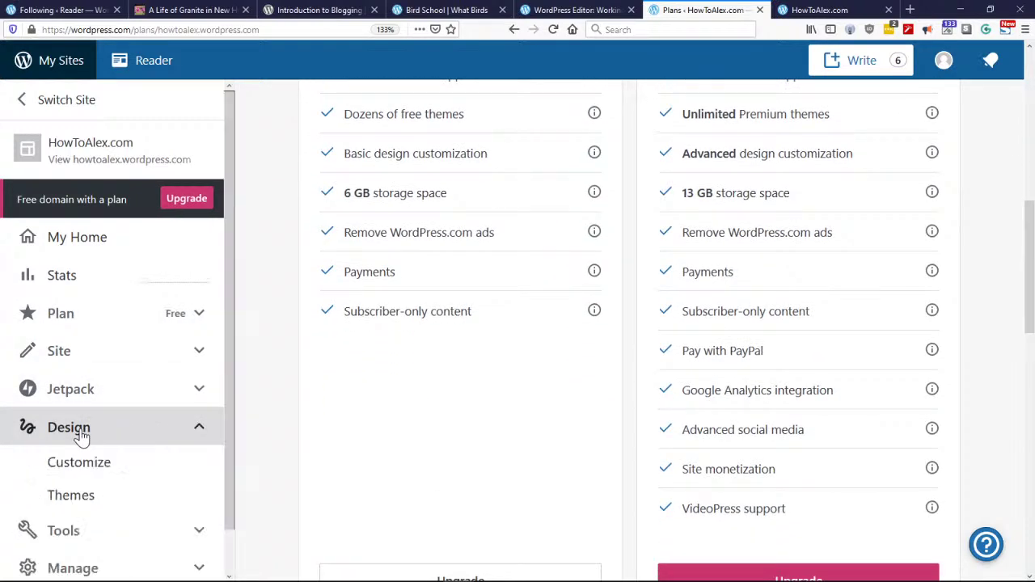
Step: Open the Themes gallery showing Baskerville 2 as the current theme
left_click(79, 499)
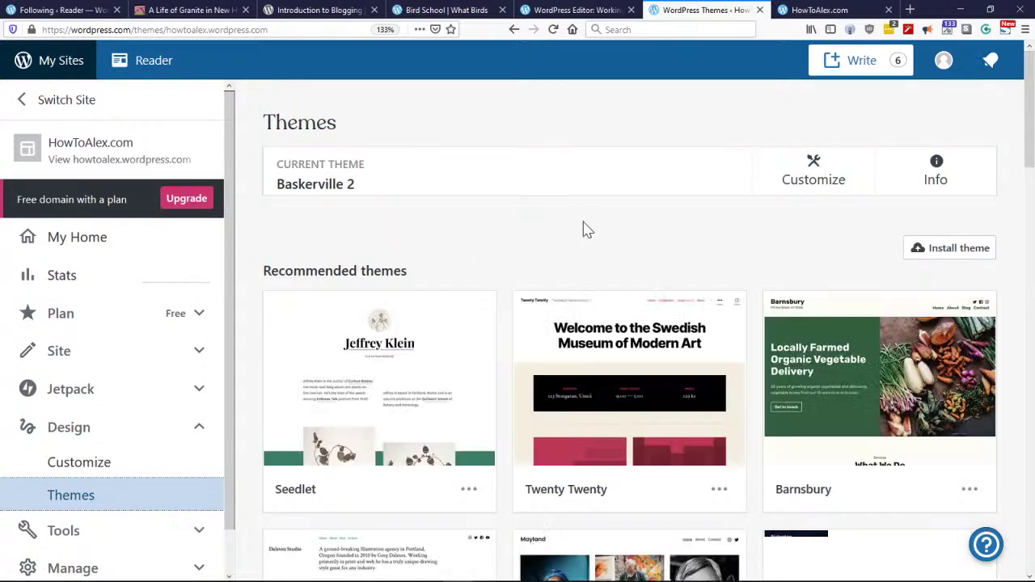
scroll(538, 259, "down", 5)
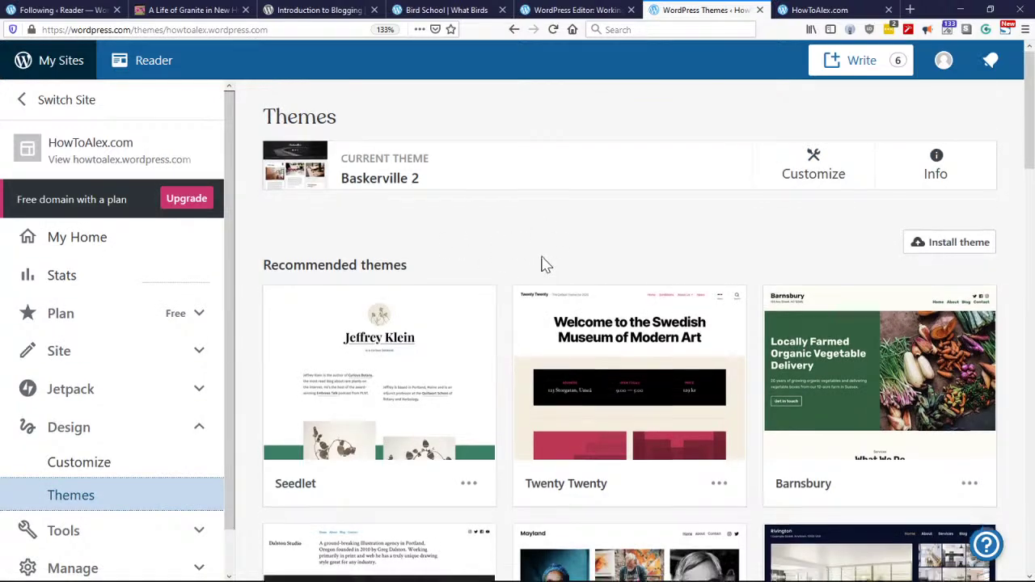
scroll(509, 329, "down", 10)
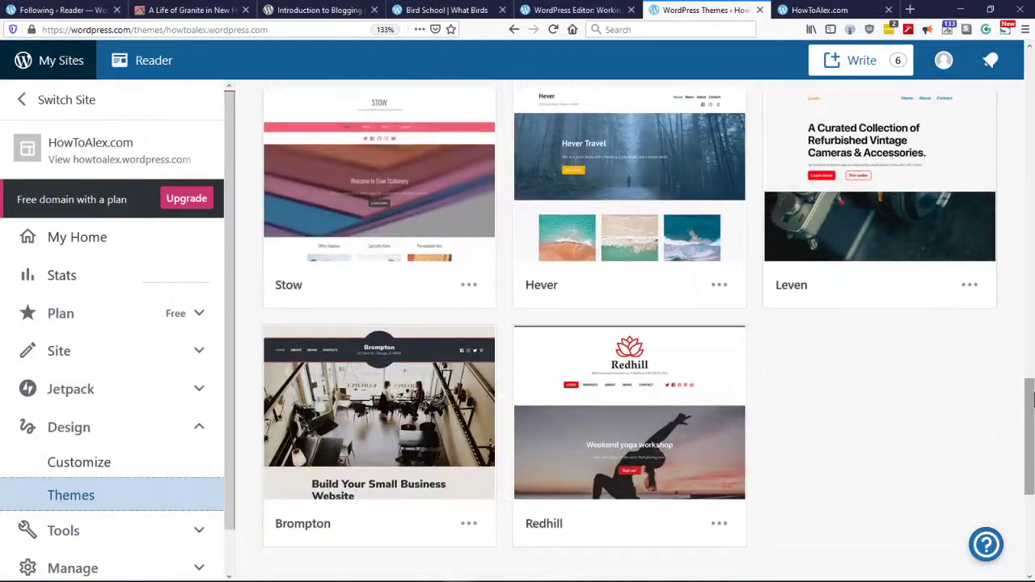
left_click_drag(1031, 400, 1032, 449)
Step: Show all themes, scroll down, and open the Exford theme card's options menu
left_click(651, 381)
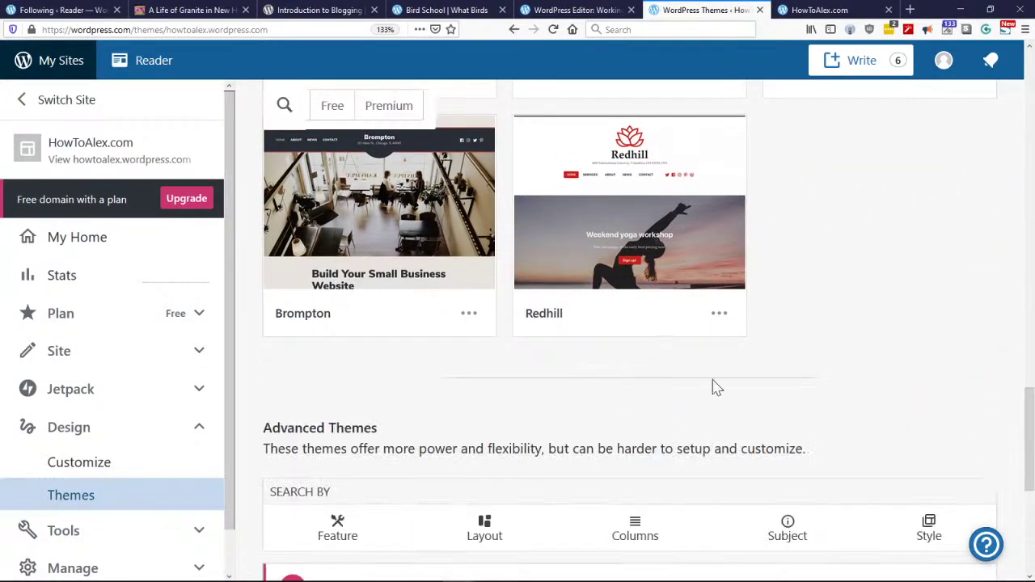
left_click_drag(1023, 283, 1028, 339)
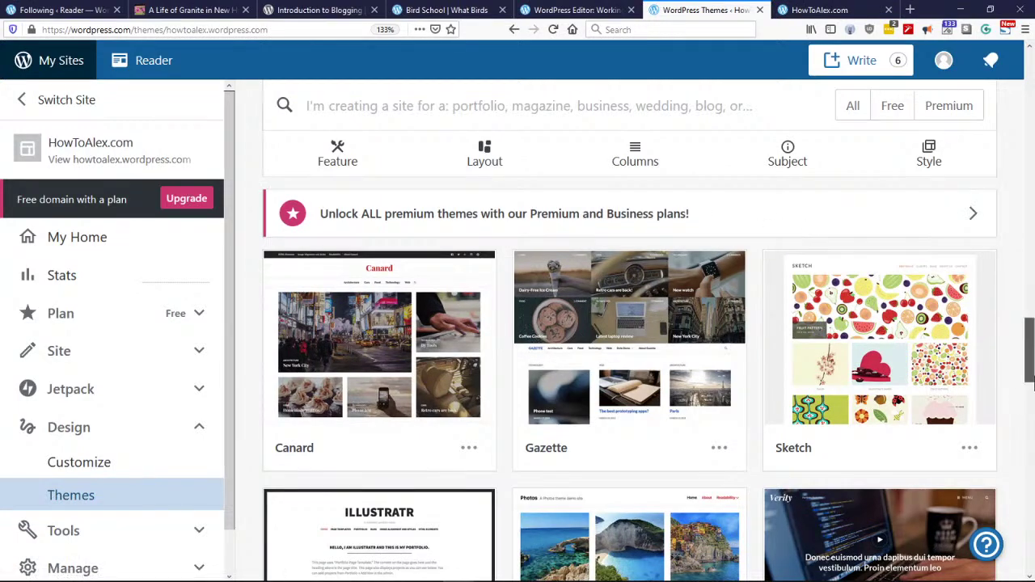
left_click_drag(1028, 385, 1029, 113)
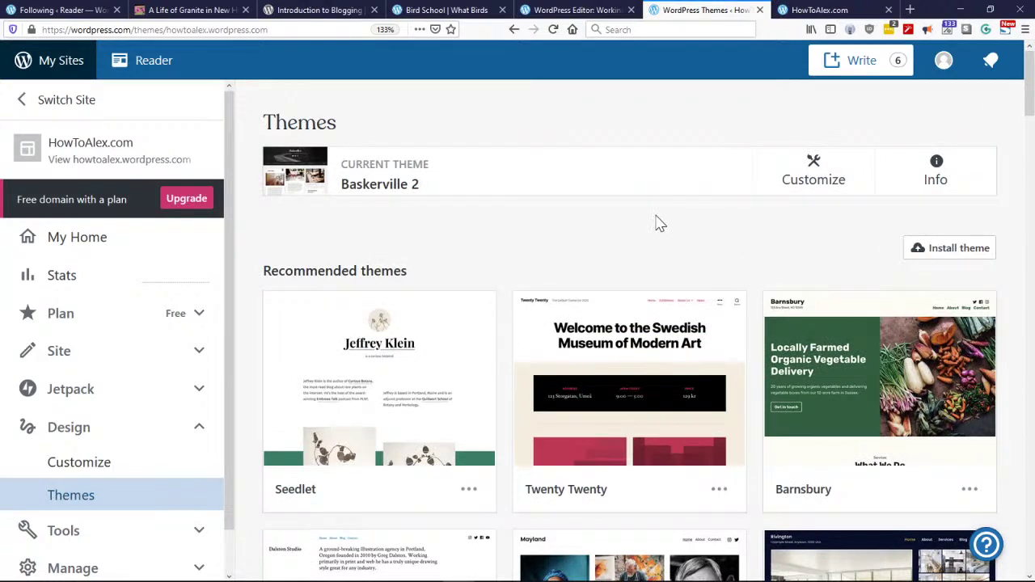
scroll(502, 259, "down", 10)
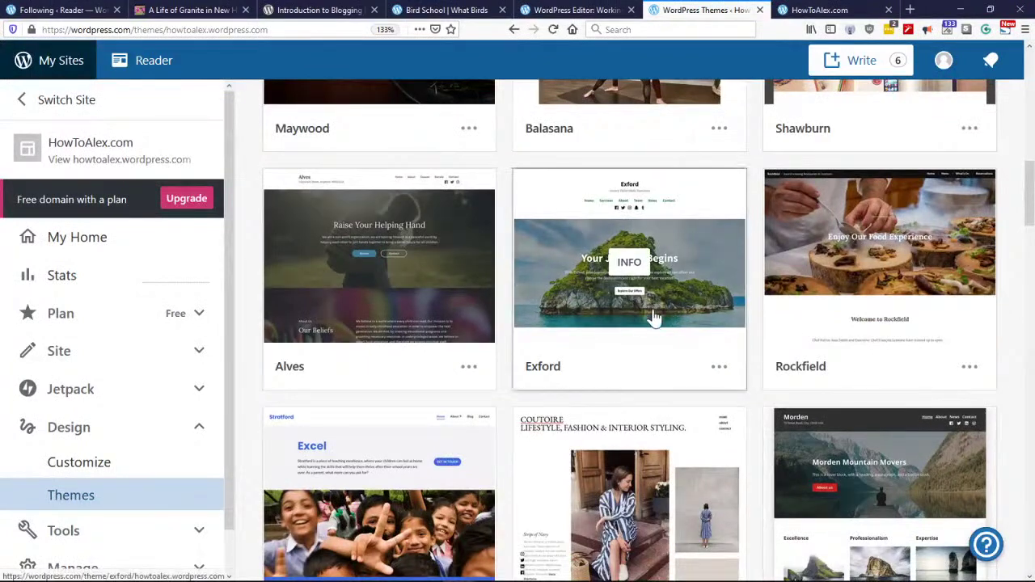
scroll(732, 317, "down", 5)
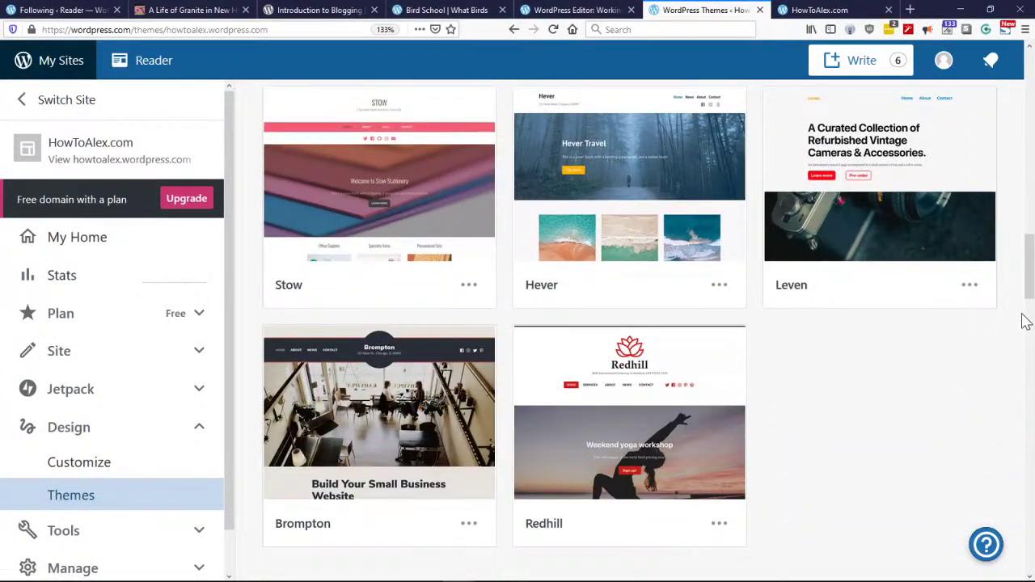
left_click_drag(1029, 291, 1029, 204)
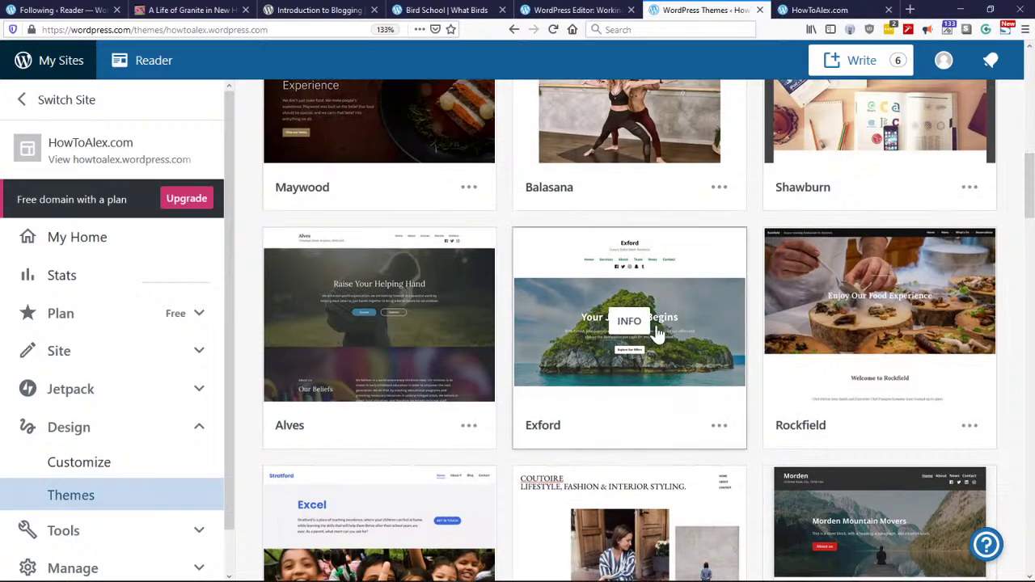
left_click(719, 426)
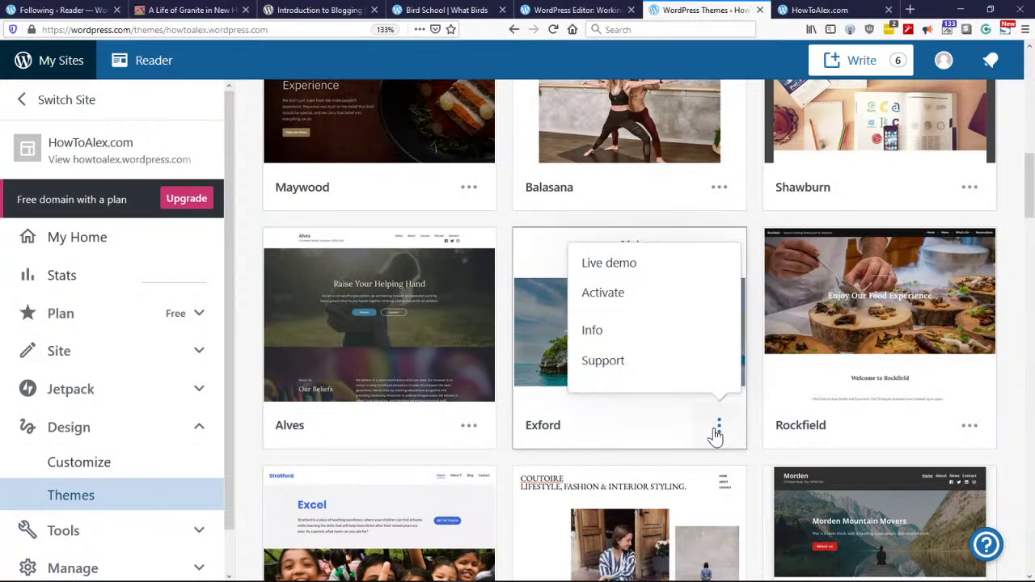
Step: Open the Exford theme's live demo preview
left_click(612, 275)
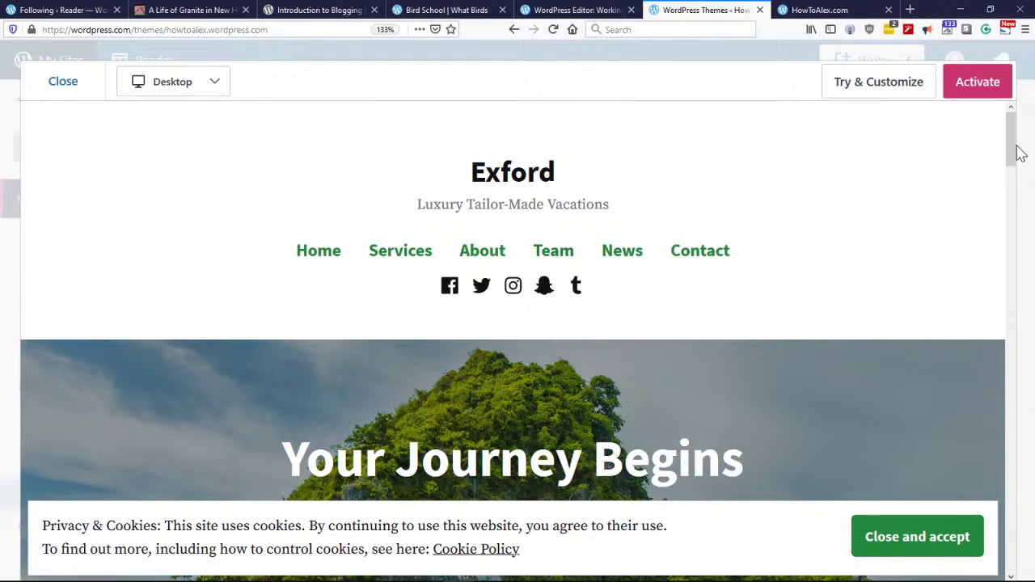
left_click_drag(1010, 156, 1010, 306)
scroll(640, 324, "up", 2)
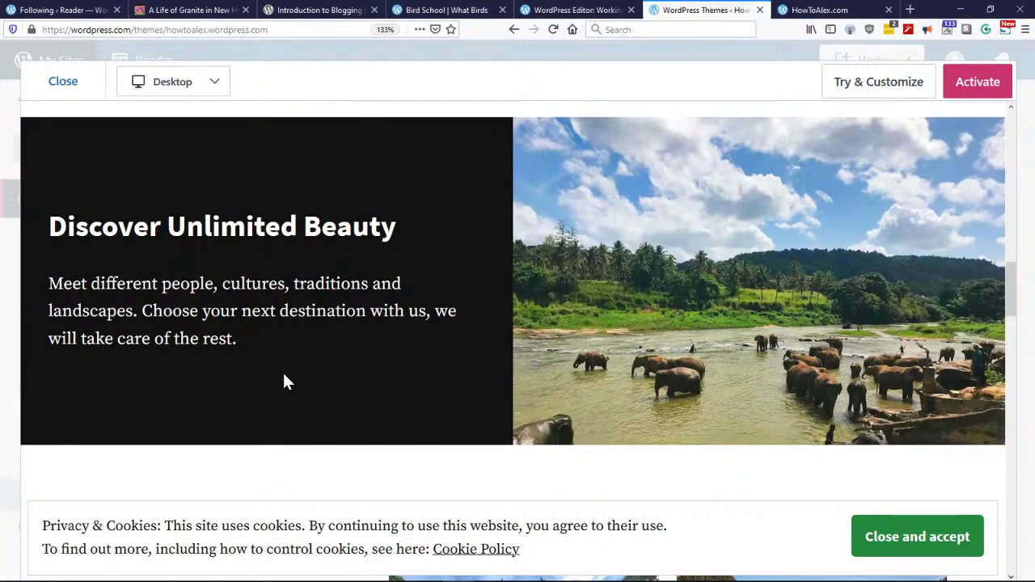
Step: Accept the cookie notice and scroll through the Luxury Tailor-Made Vacations demo homepage
left_click(882, 538)
scroll(376, 320, "down", 6)
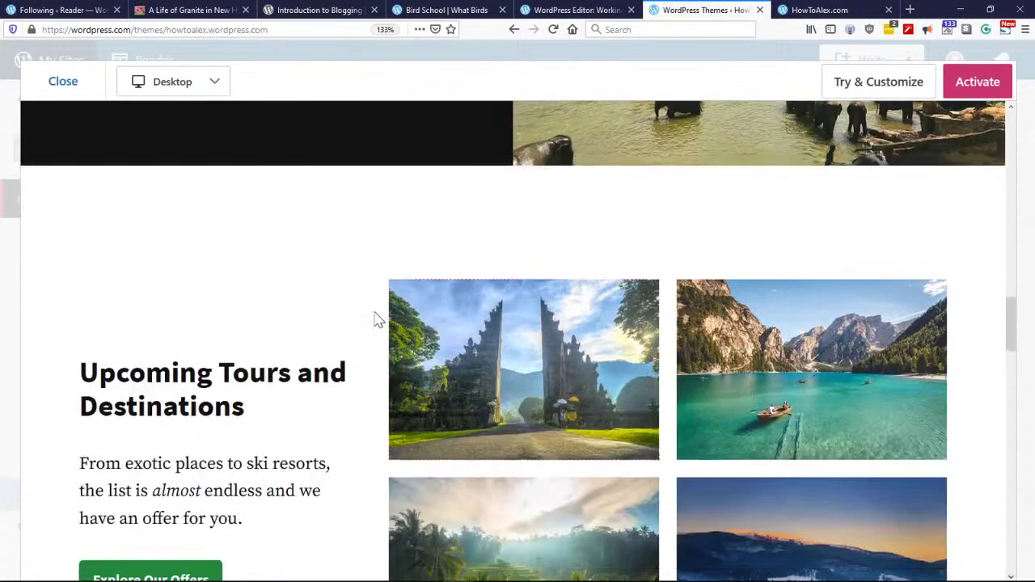
scroll(377, 320, "down", 4)
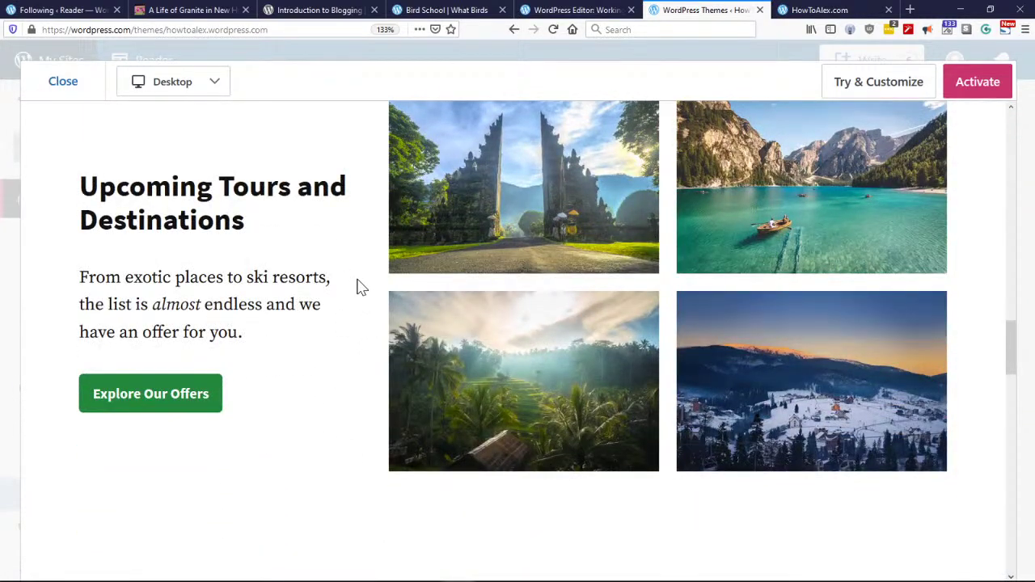
scroll(362, 271, "down", 12)
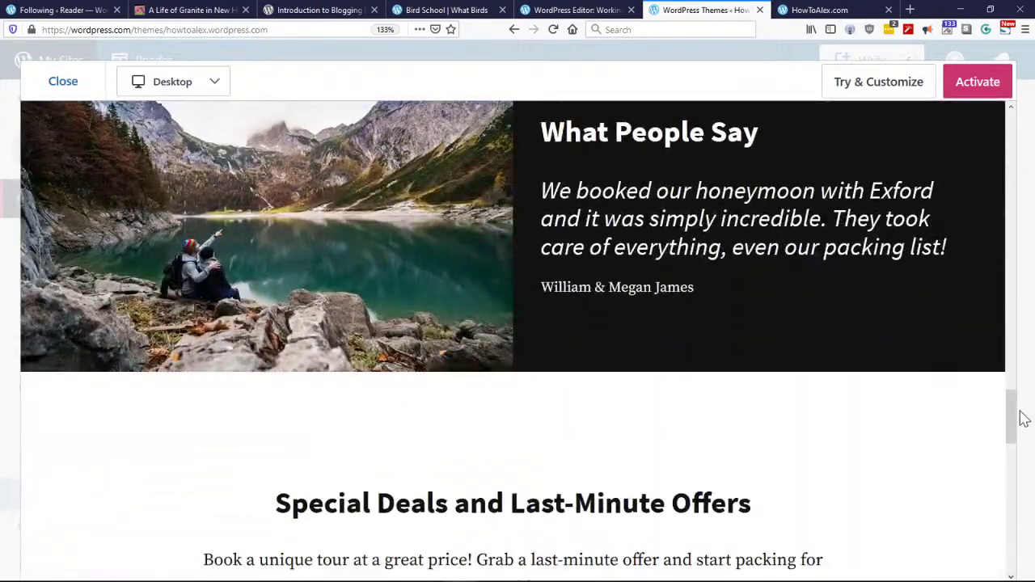
left_click_drag(1010, 418, 1020, 121)
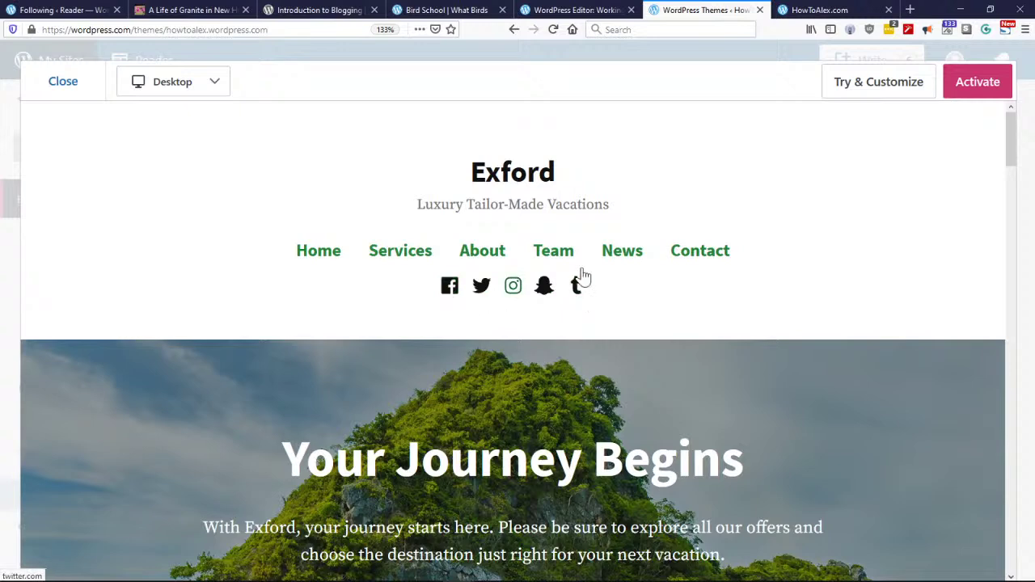
Step: Switch the Exford preview to Tablet size
left_click(215, 83)
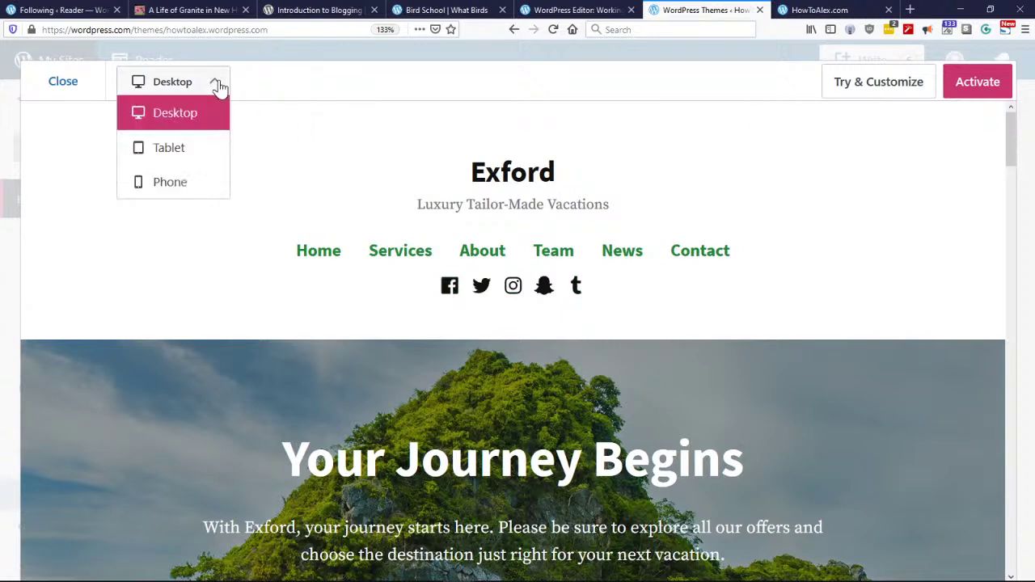
left_click(169, 148)
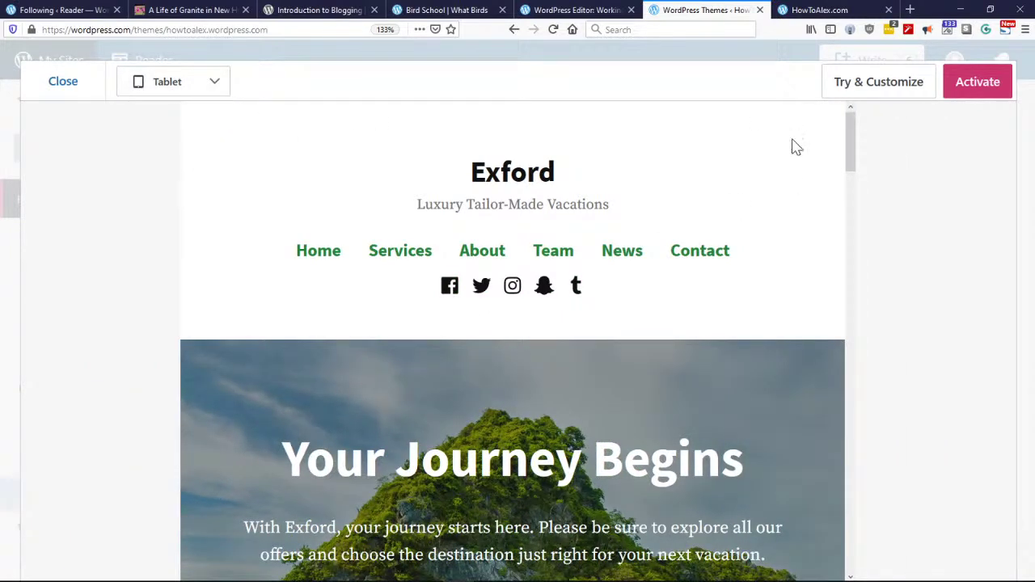
left_click_drag(849, 146, 866, 127)
Step: Switch the Exford preview to Phone size
left_click(215, 84)
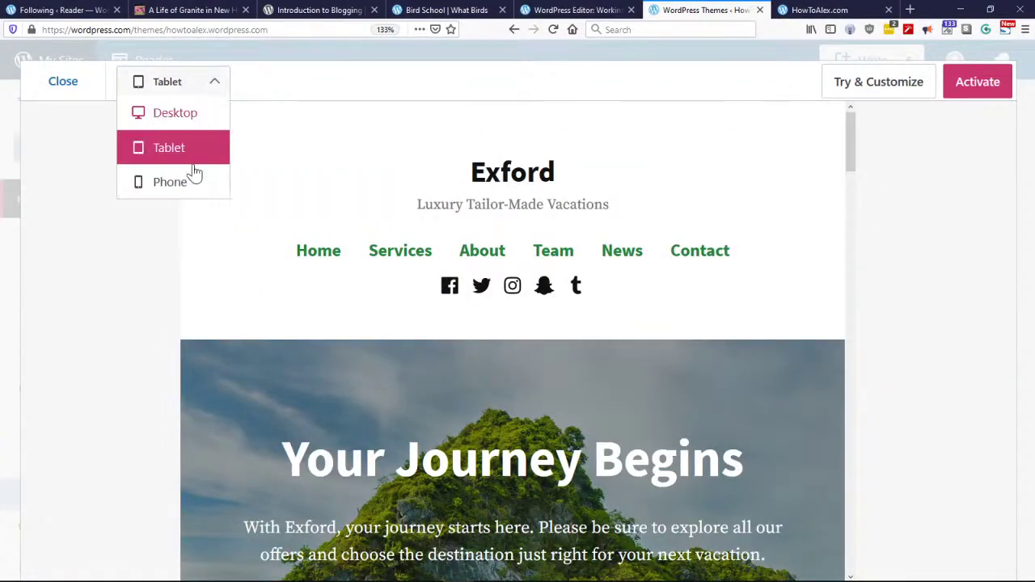
left_click(172, 184)
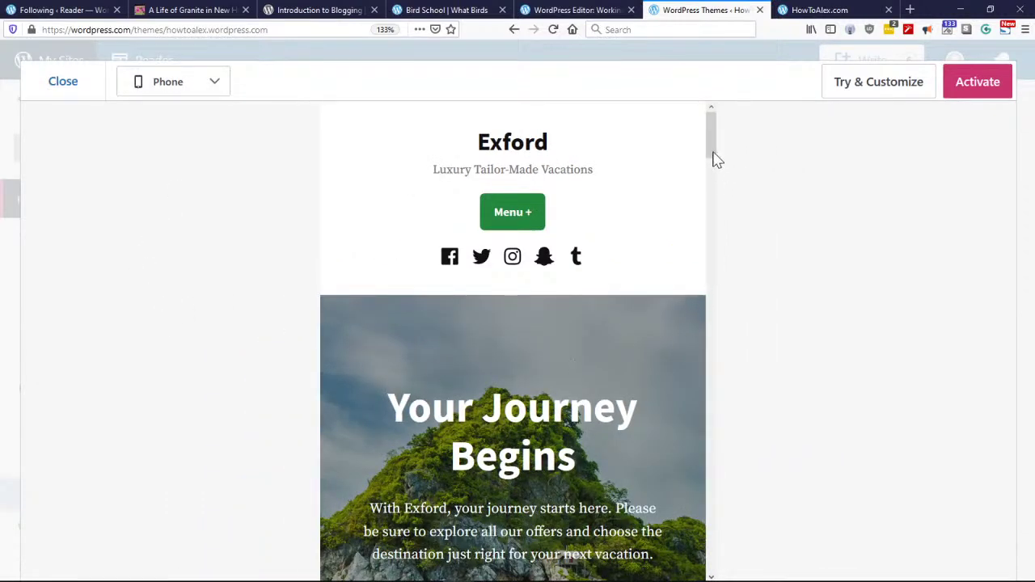
left_click_drag(716, 159, 524, 118)
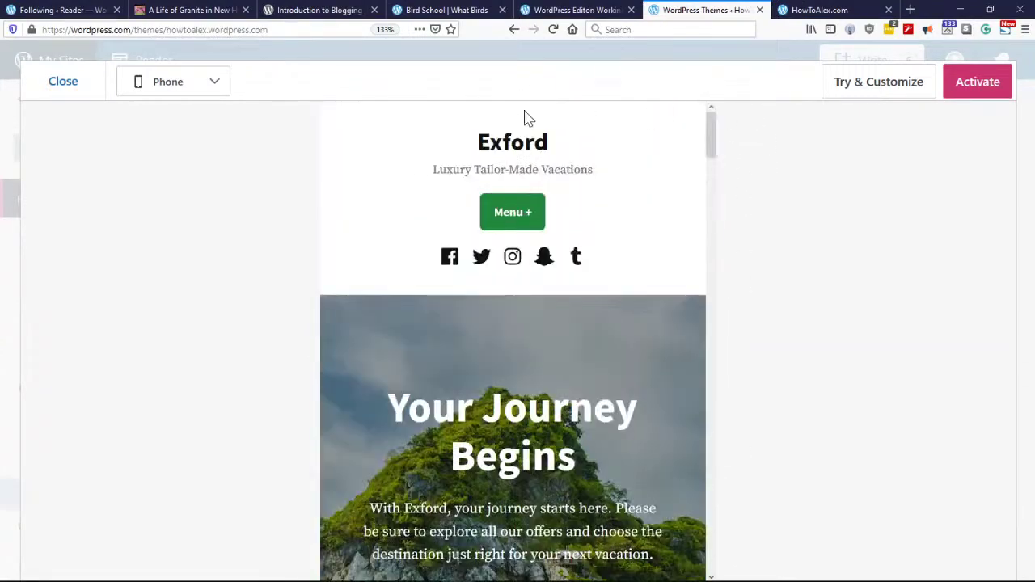
Step: Close the Exford preview and open the Barnsbury theme card's options menu
left_click(63, 82)
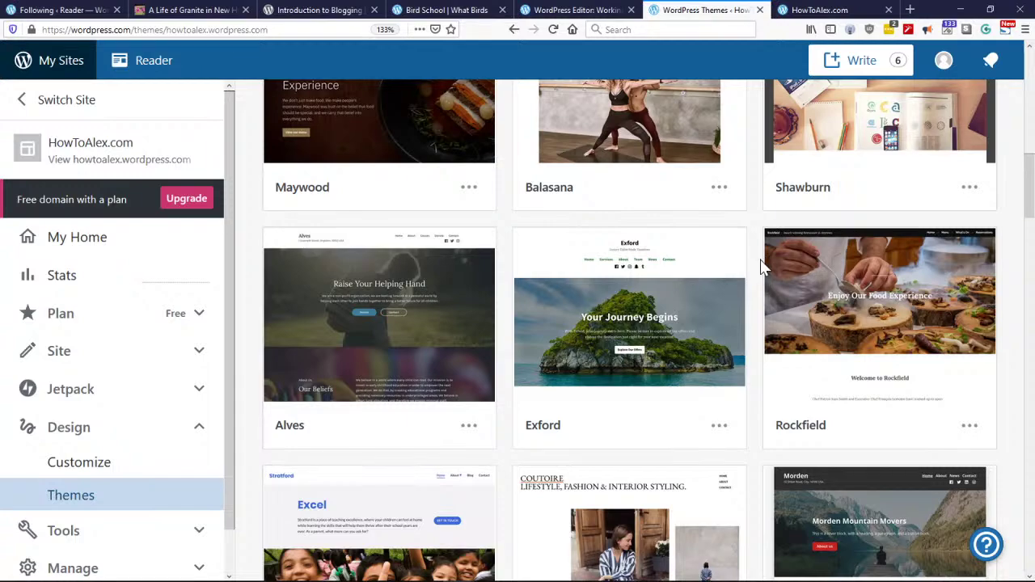
left_click_drag(1029, 187, 1030, 87)
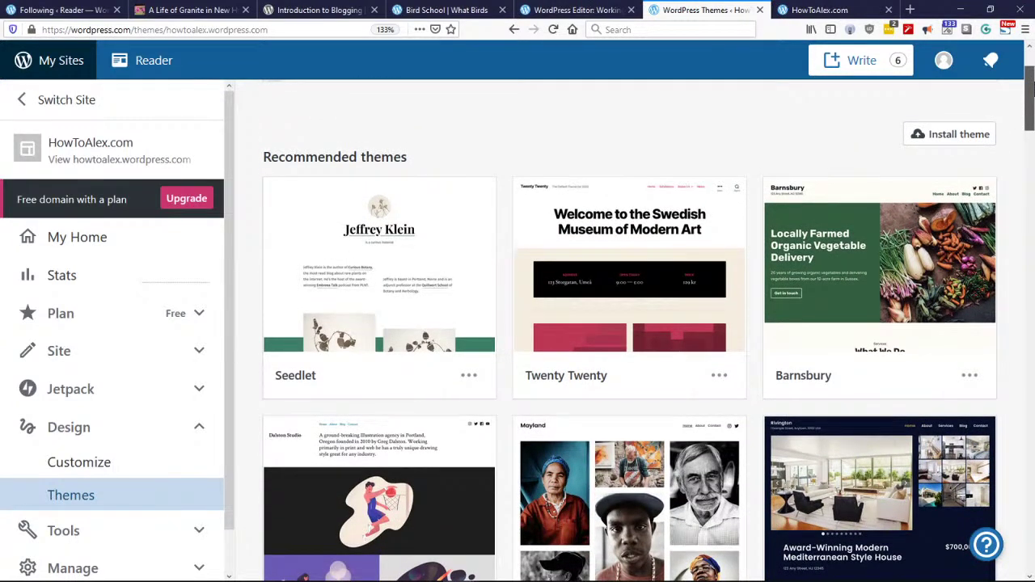
left_click(970, 378)
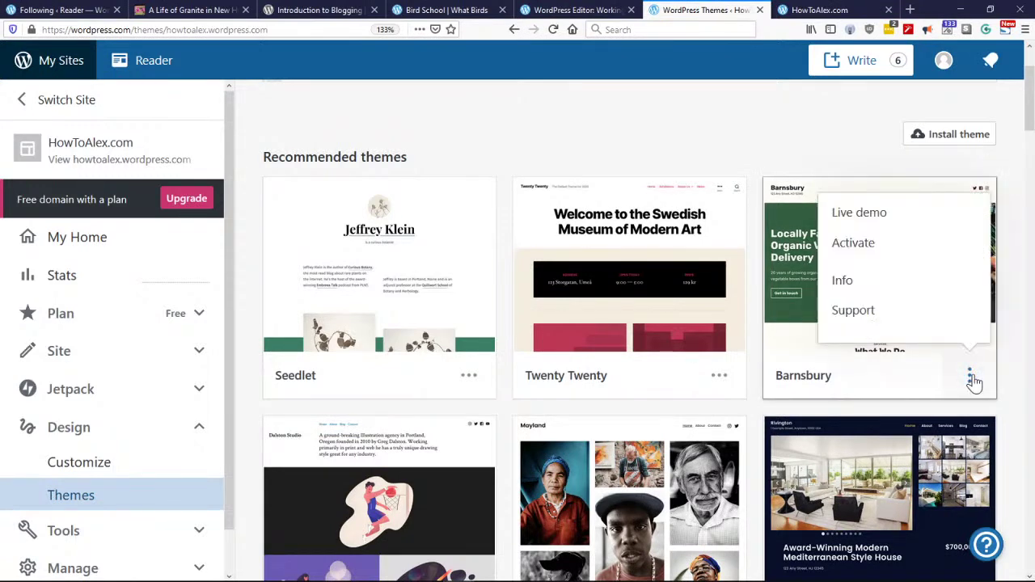
Step: Open Barnsbury's live demo and scroll its Locally Farmed Organic Vegetable Delivery homepage
left_click(880, 224)
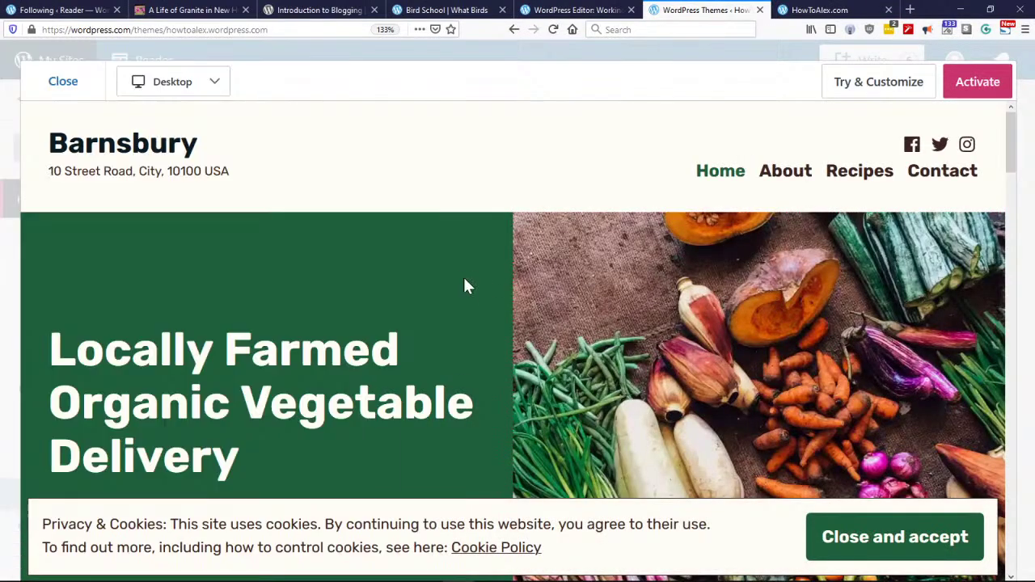
scroll(1010, 146, "down", 2)
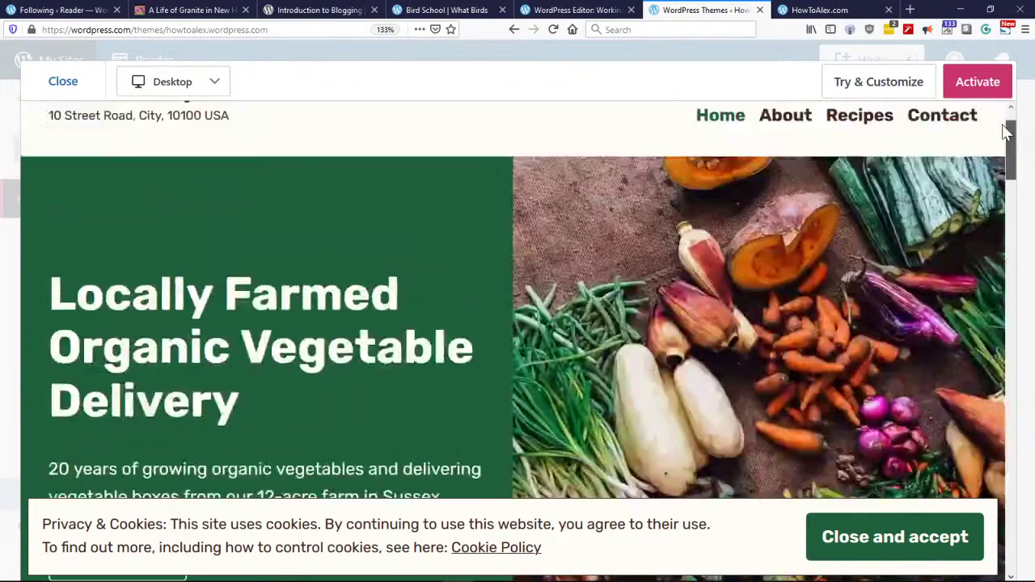
scroll(154, 173, "up", 2)
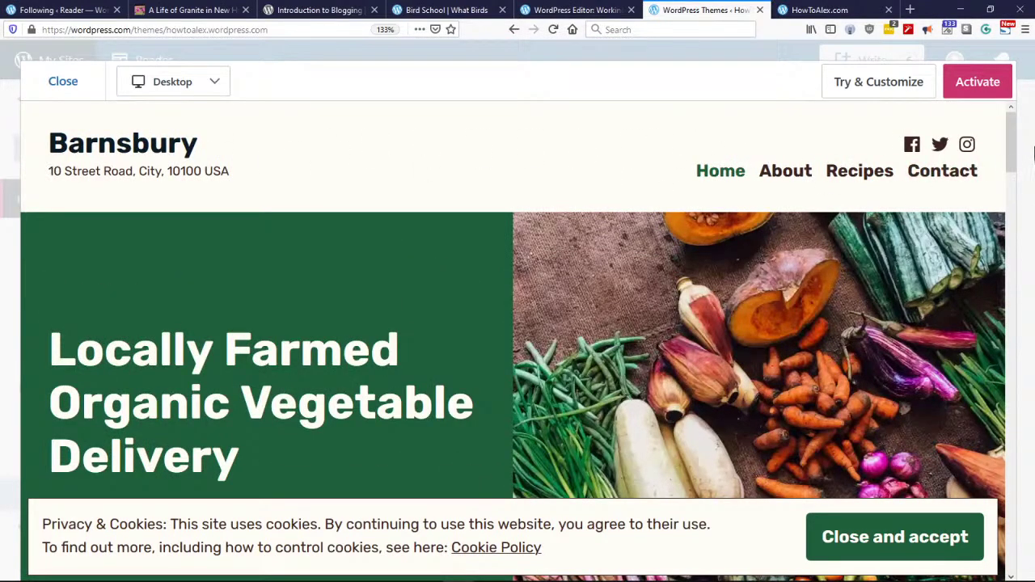
left_click_drag(1017, 144, 998, 106)
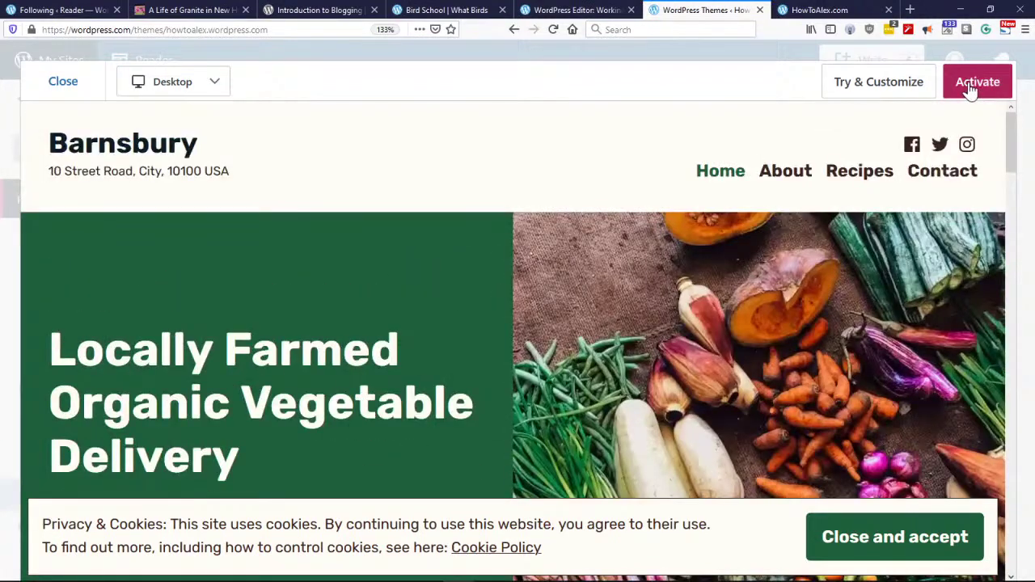
Step: Activate Barnsbury, confirm the homepage-change warning, and dismiss the thank-you message
left_click(971, 88)
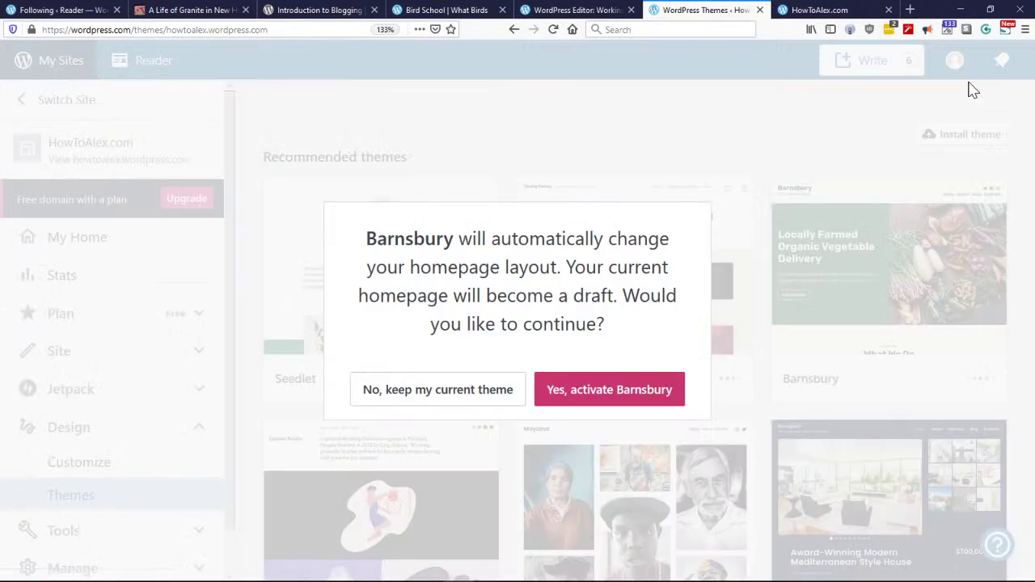
left_click(589, 398)
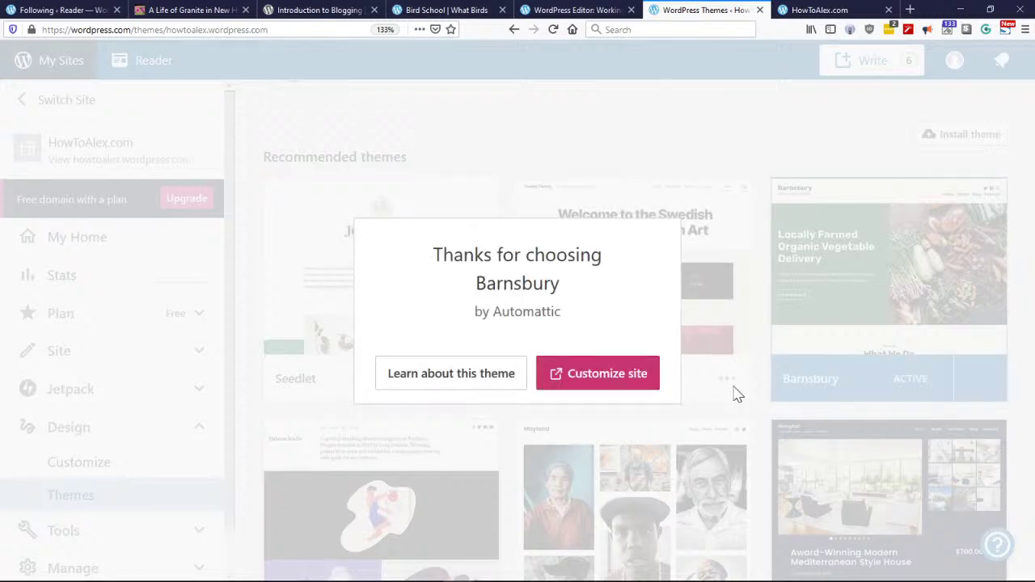
left_click(722, 129)
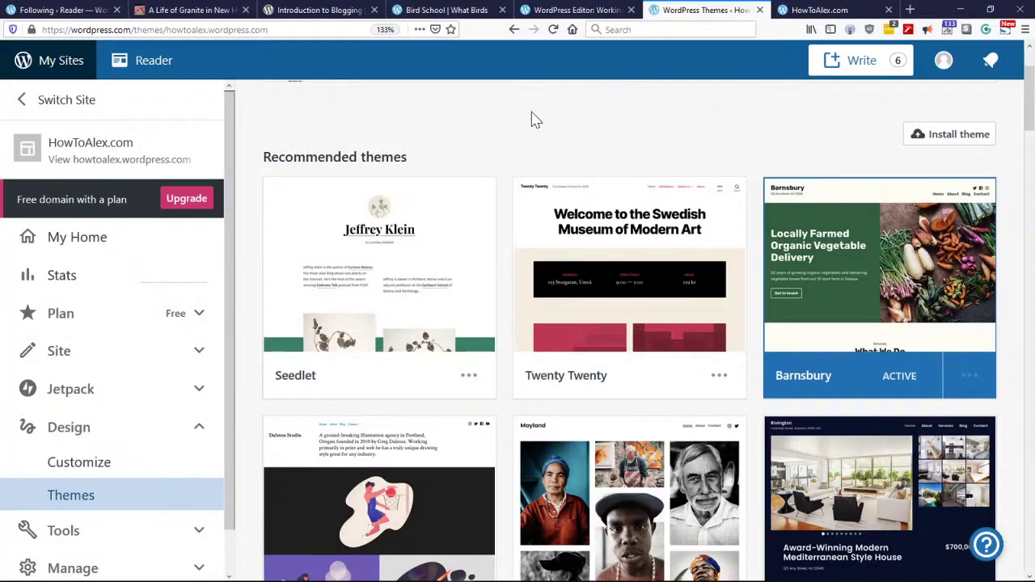
Step: Reload the HowToAlex.com live site tab and scroll through its new Barnsbury look
left_click(815, 8)
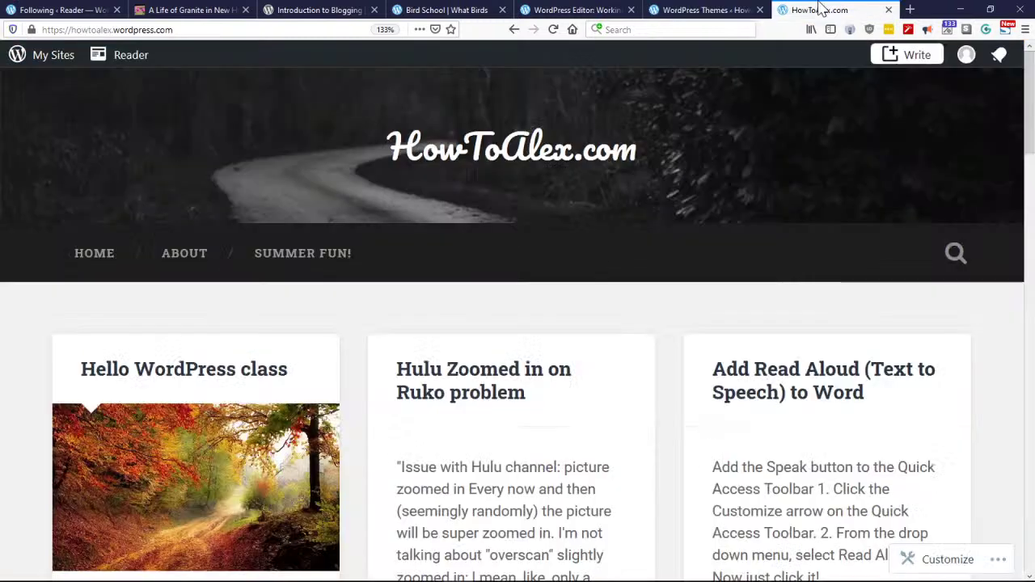
left_click(549, 36)
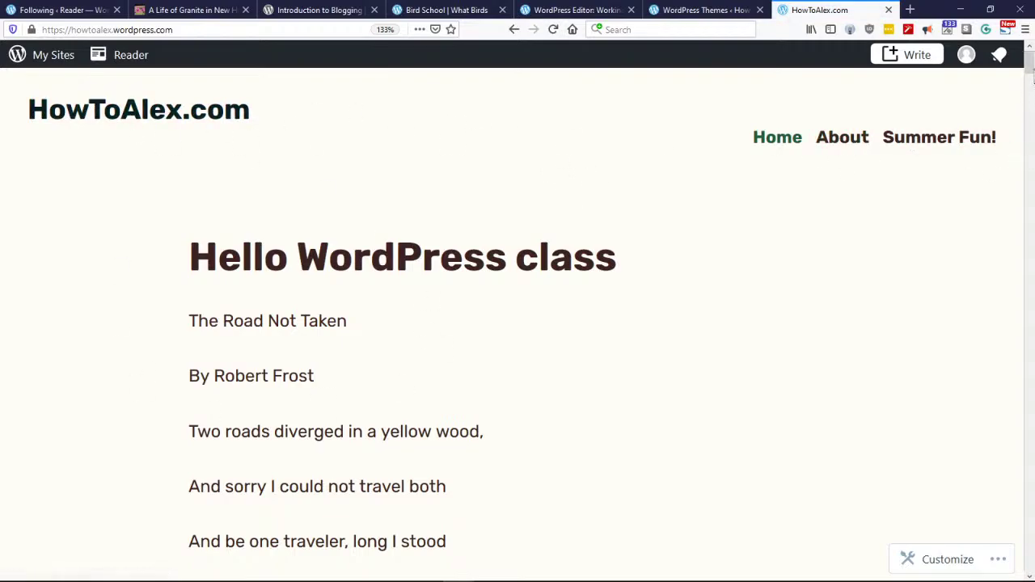
scroll(796, 265, "down", 15)
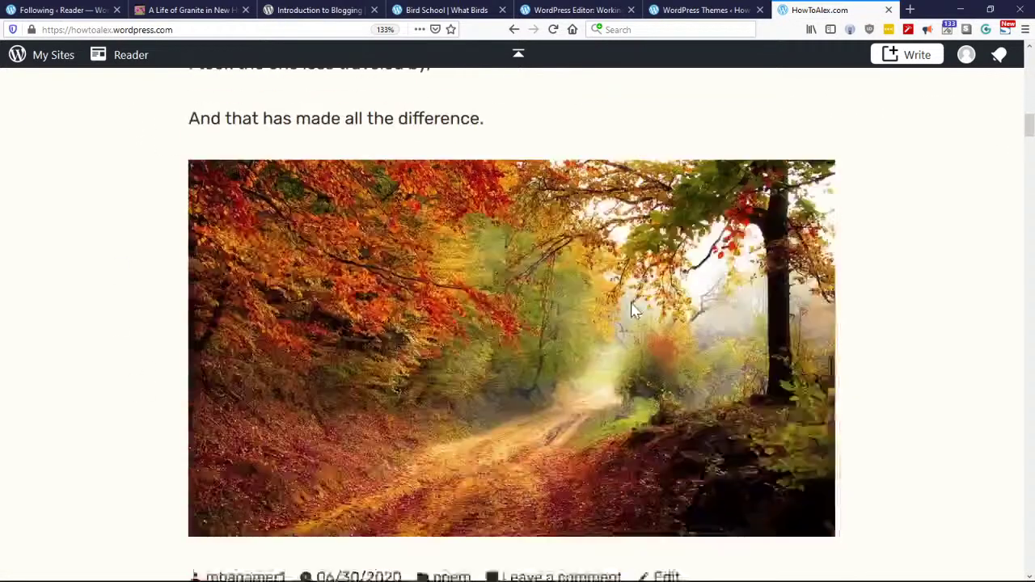
scroll(811, 283, "down", 10)
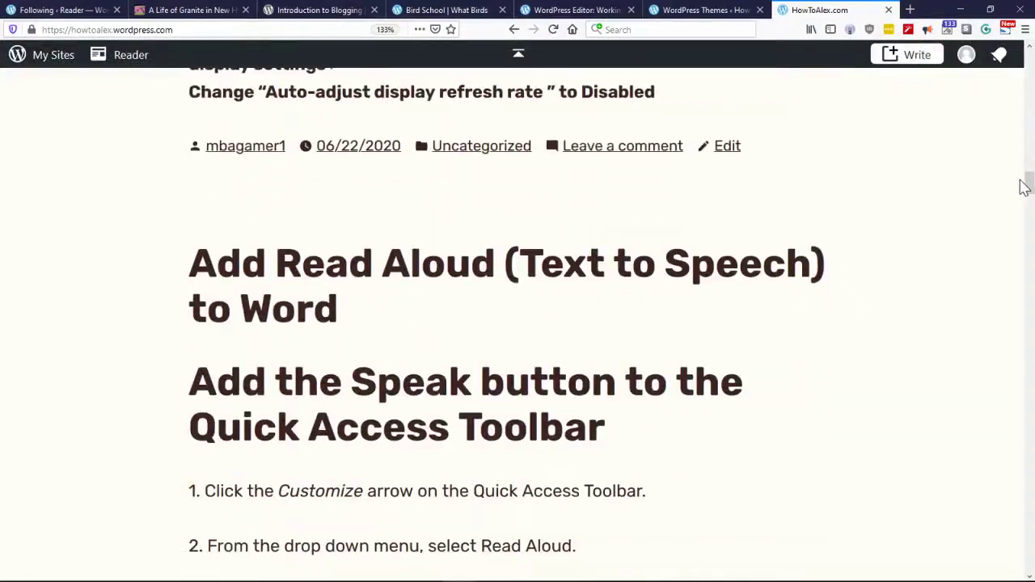
left_click_drag(1023, 187, 1027, 56)
Step: Return to the Themes tab and open the site Customizer from the Design section
left_click(685, 9)
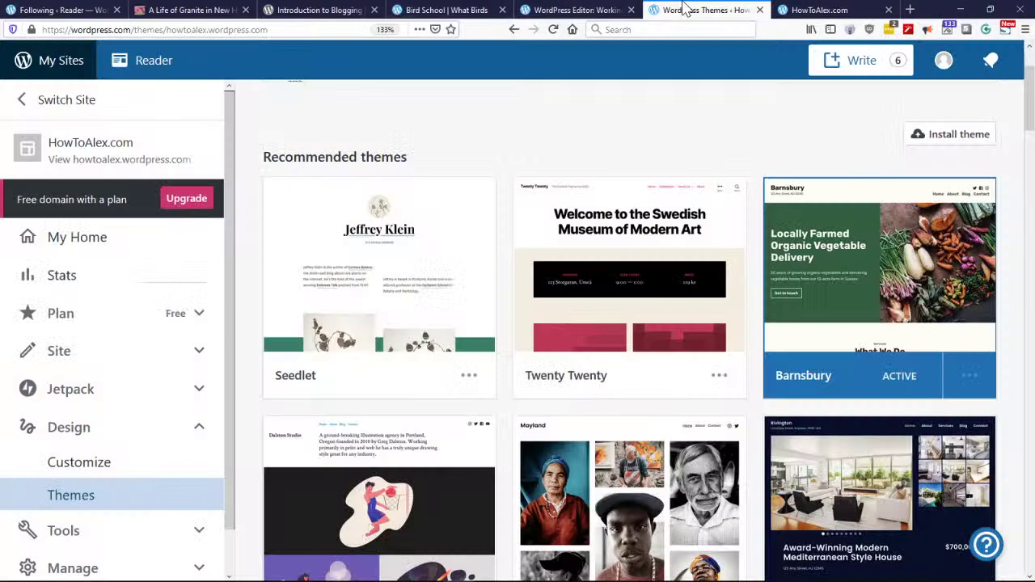
scroll(227, 232, "down", 1)
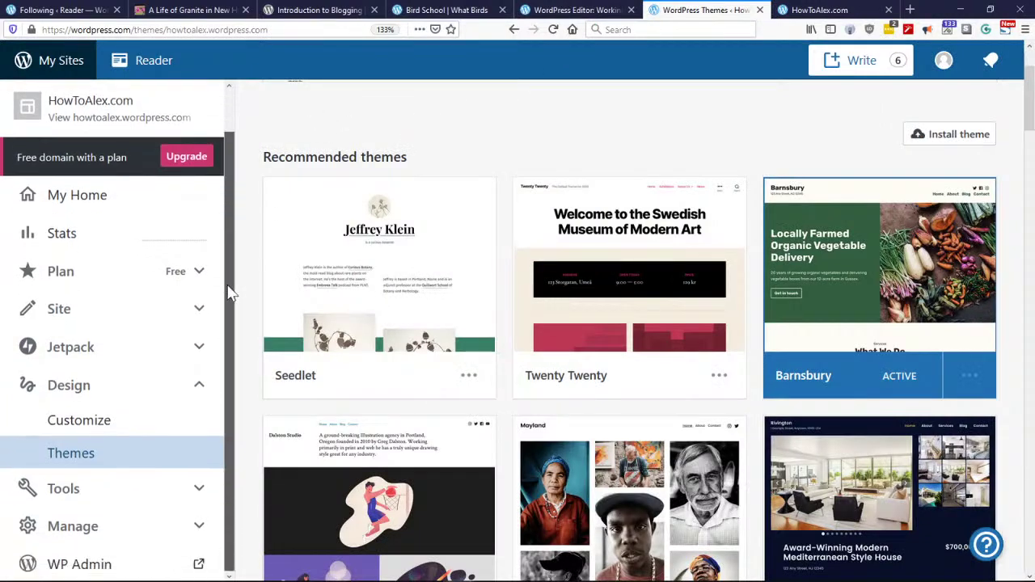
left_click(81, 391)
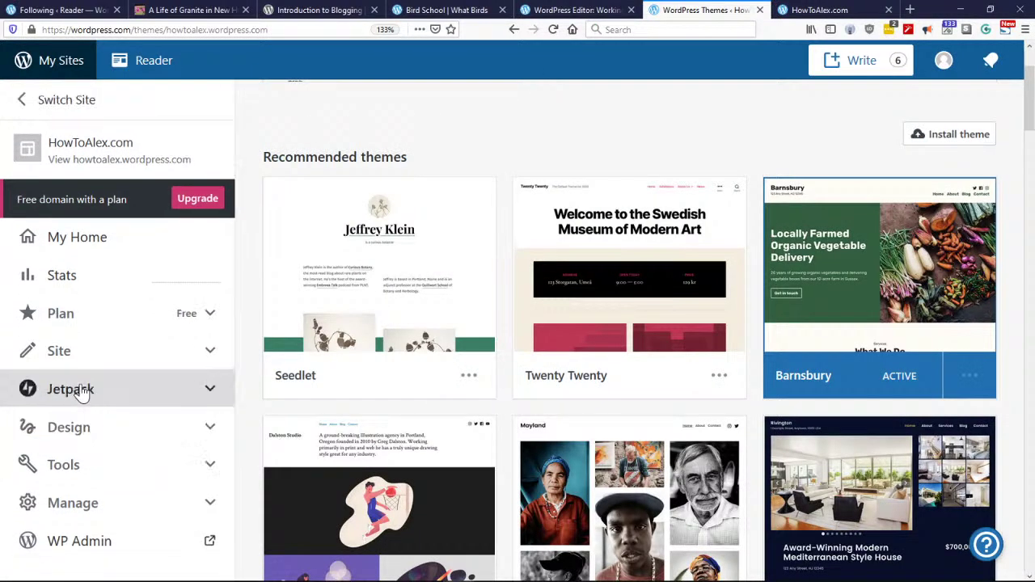
left_click(93, 441)
scroll(92, 436, "down", 1)
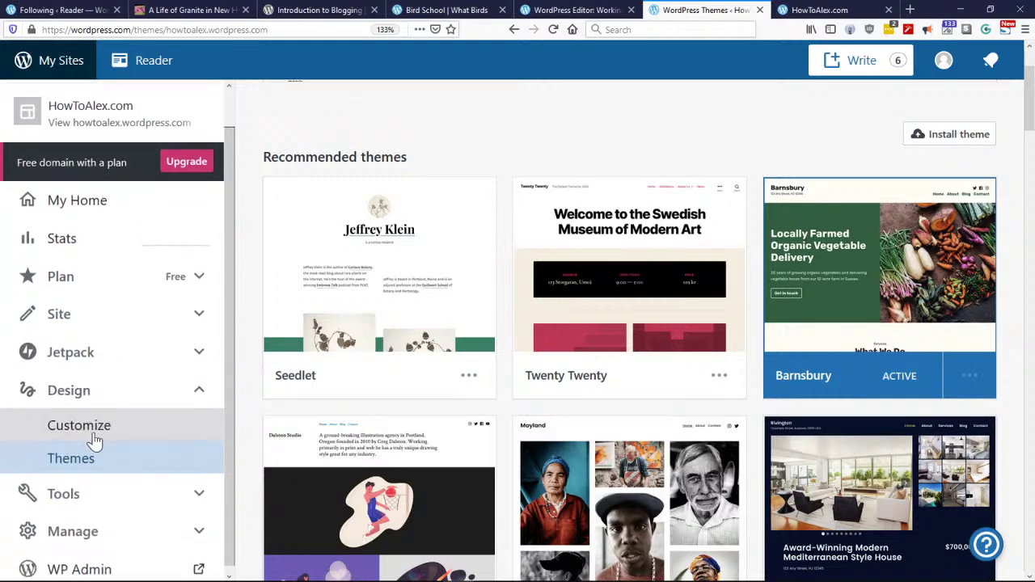
left_click(63, 428)
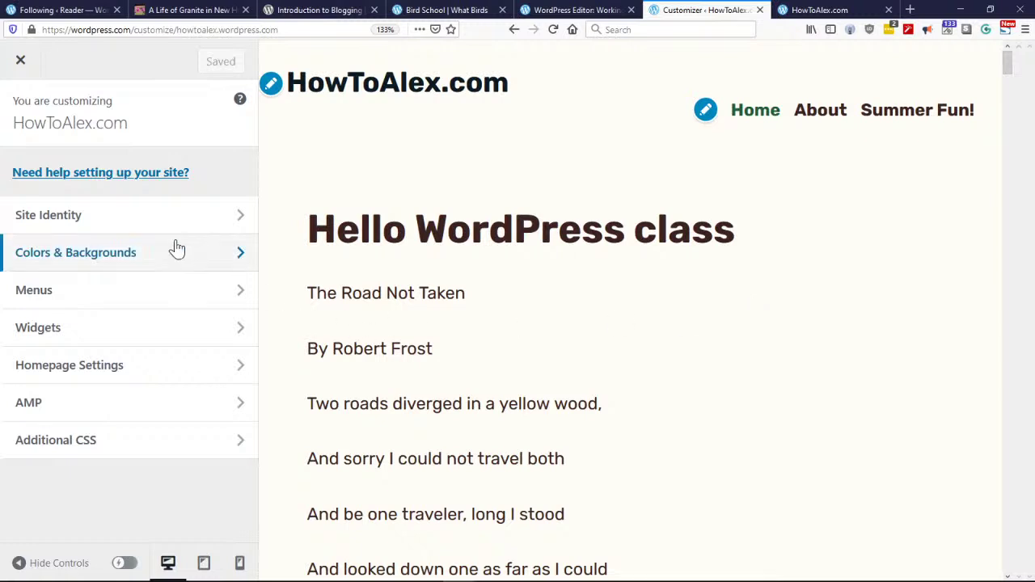
Step: In Colors & Backgrounds, try the first, green-and-navy, and dark third featured palettes
left_click(139, 267)
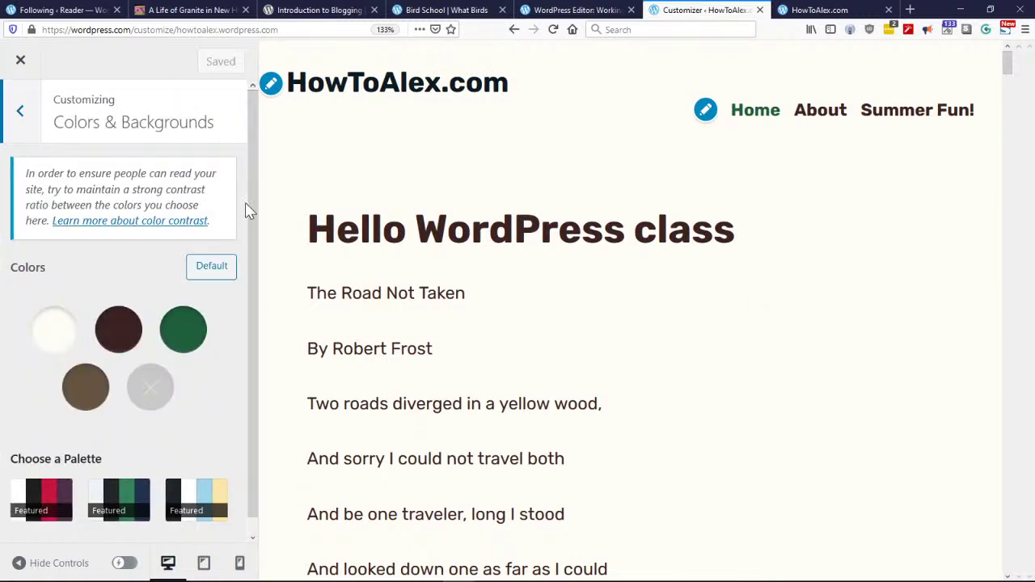
scroll(247, 234, "down", 1)
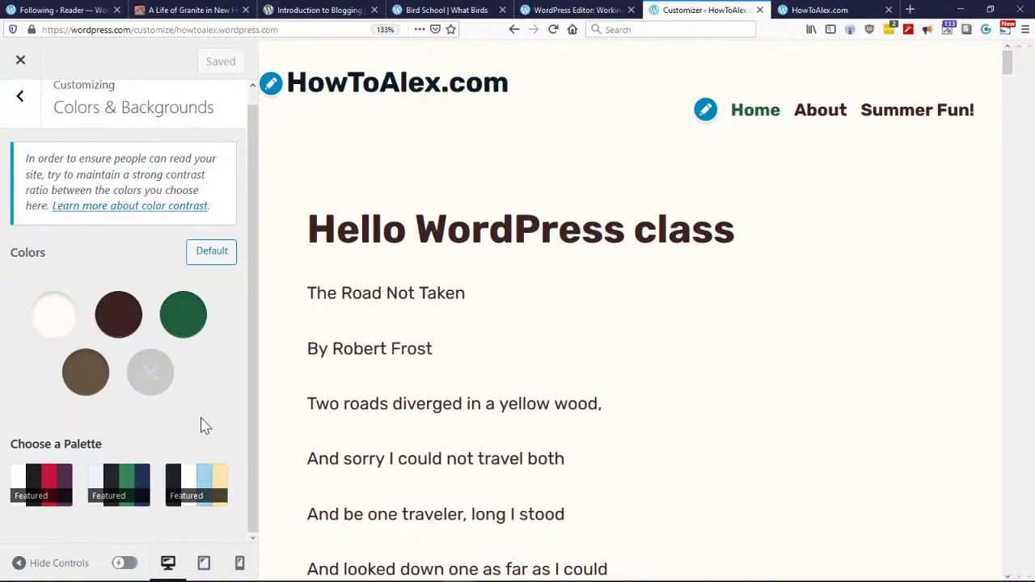
left_click(34, 494)
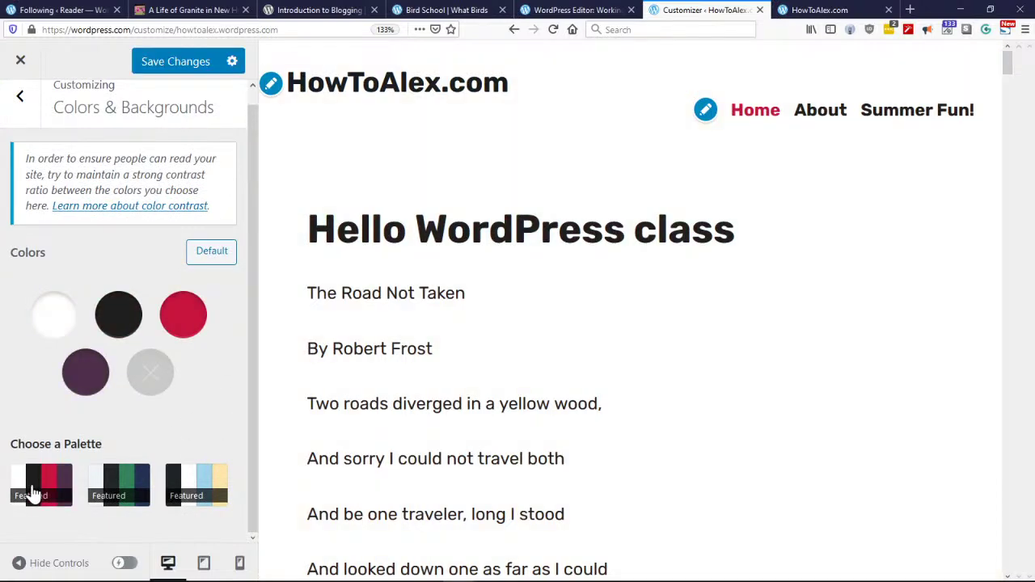
scroll(628, 324, "down", 20)
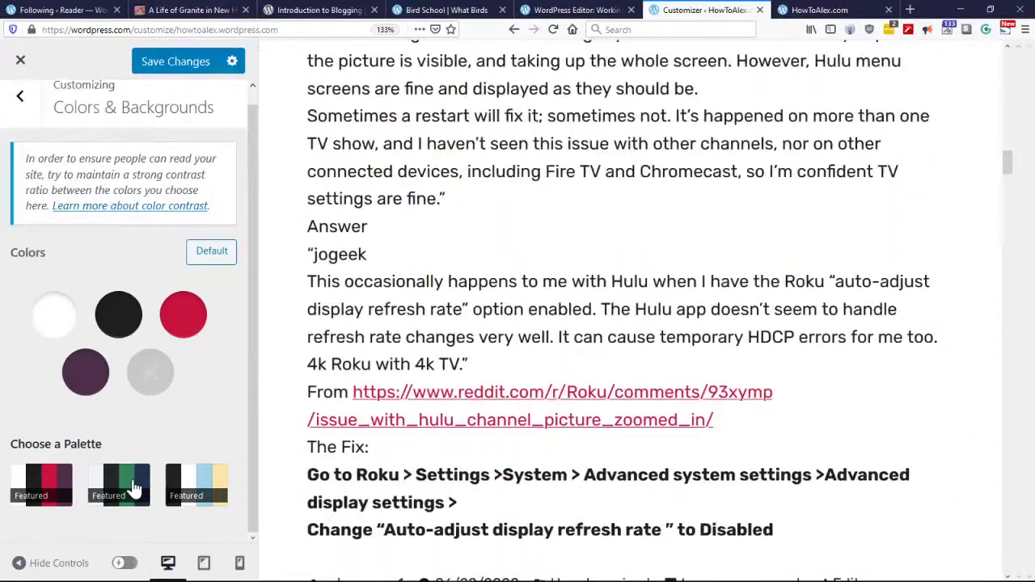
left_click(135, 488)
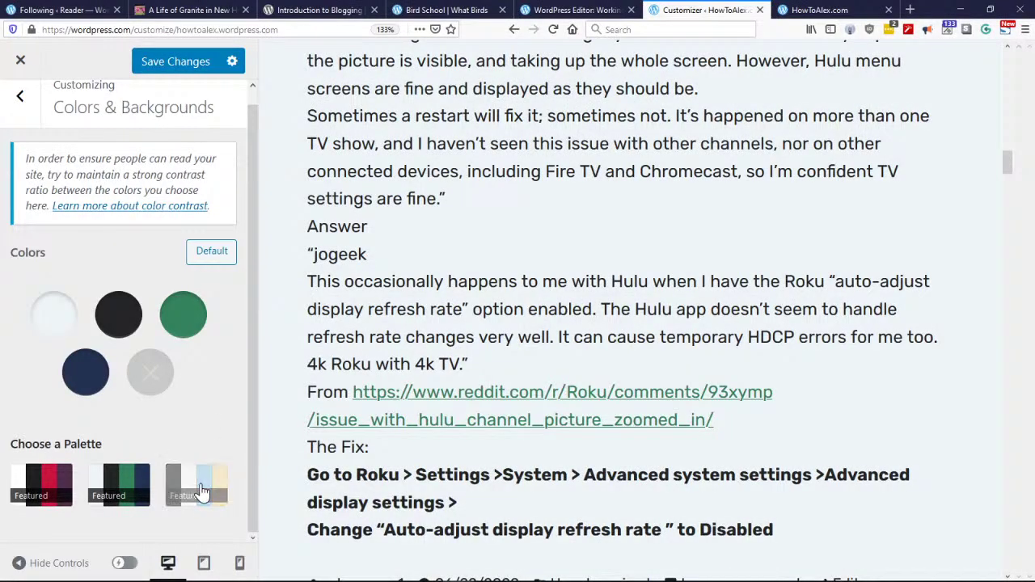
left_click(198, 494)
scroll(535, 359, "up", 20)
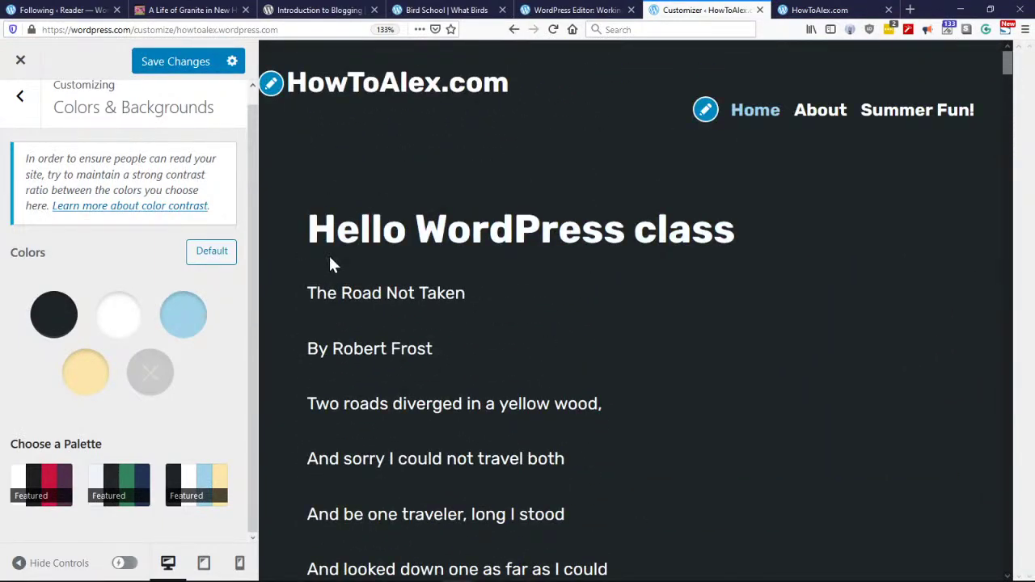
Step: Inspect the colour choices, reset to Default, then reapply the dark third palette
left_click(123, 323)
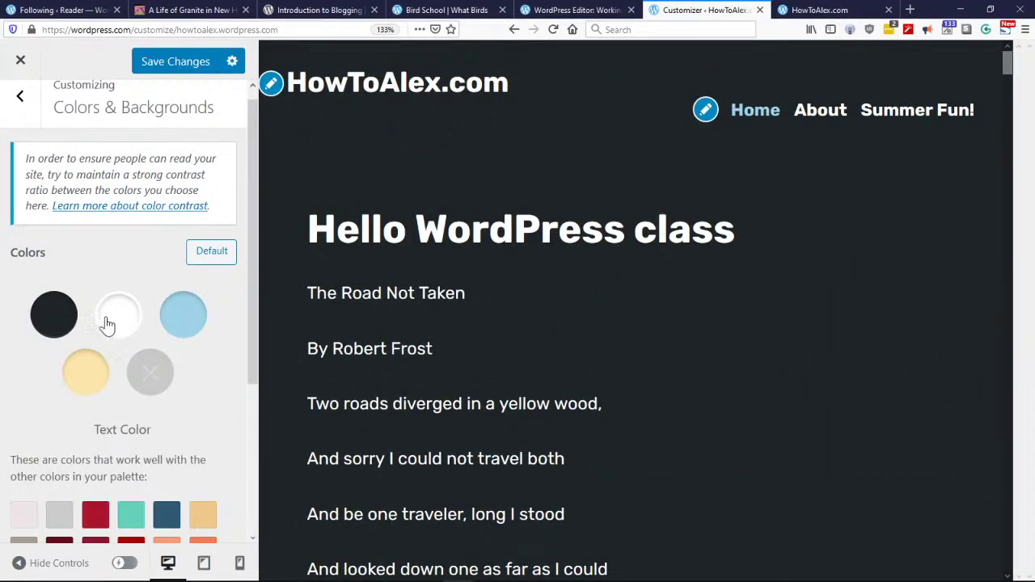
left_click(52, 321)
left_click(83, 364)
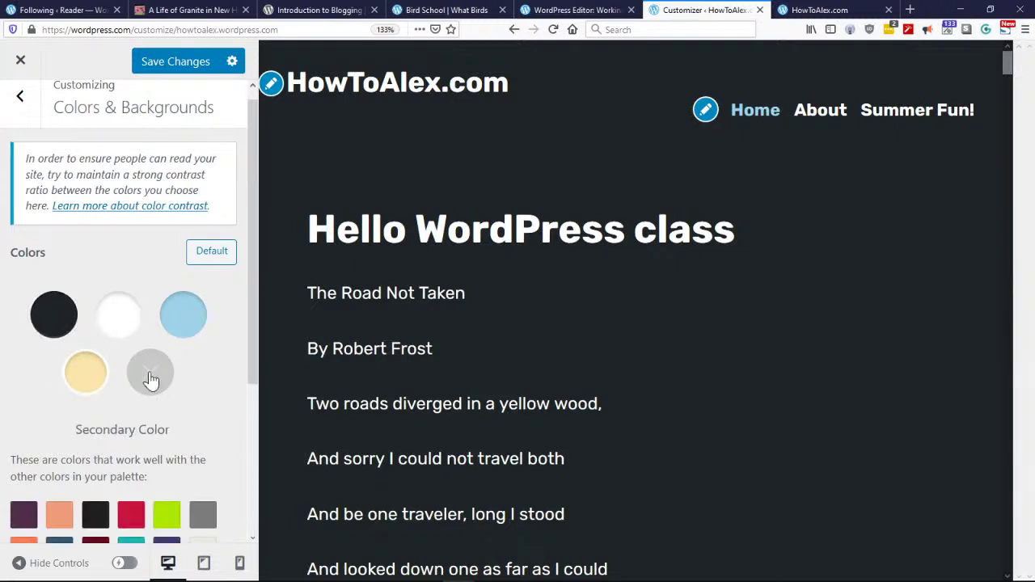
left_click(180, 322)
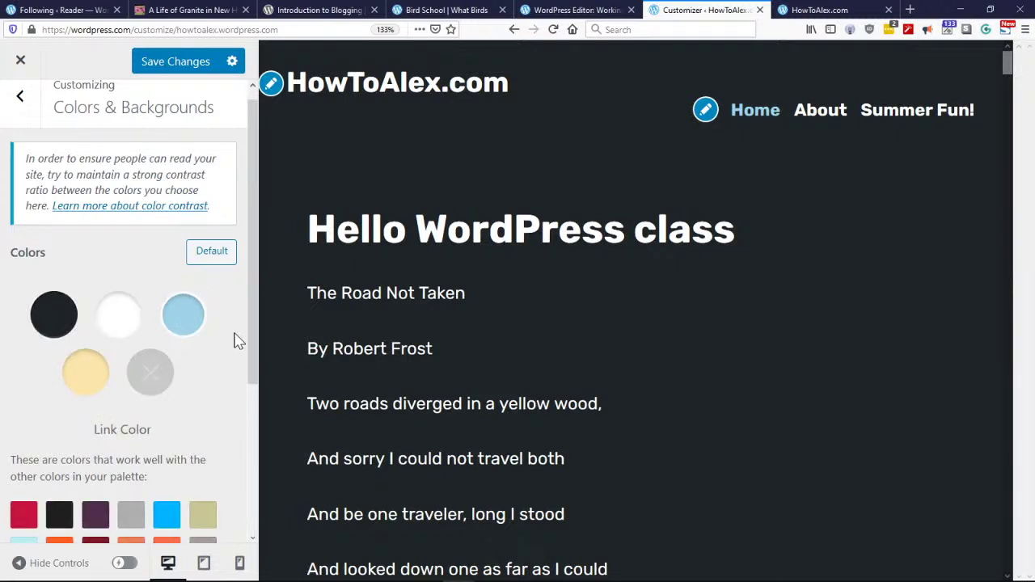
left_click(217, 255)
scroll(249, 277, "down", 5)
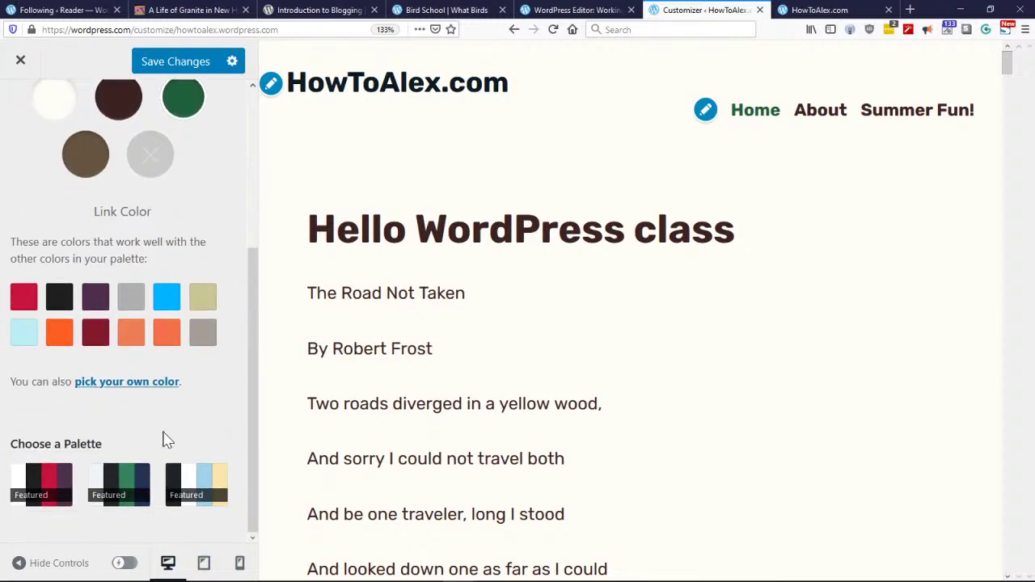
left_click(125, 496)
left_click(194, 485)
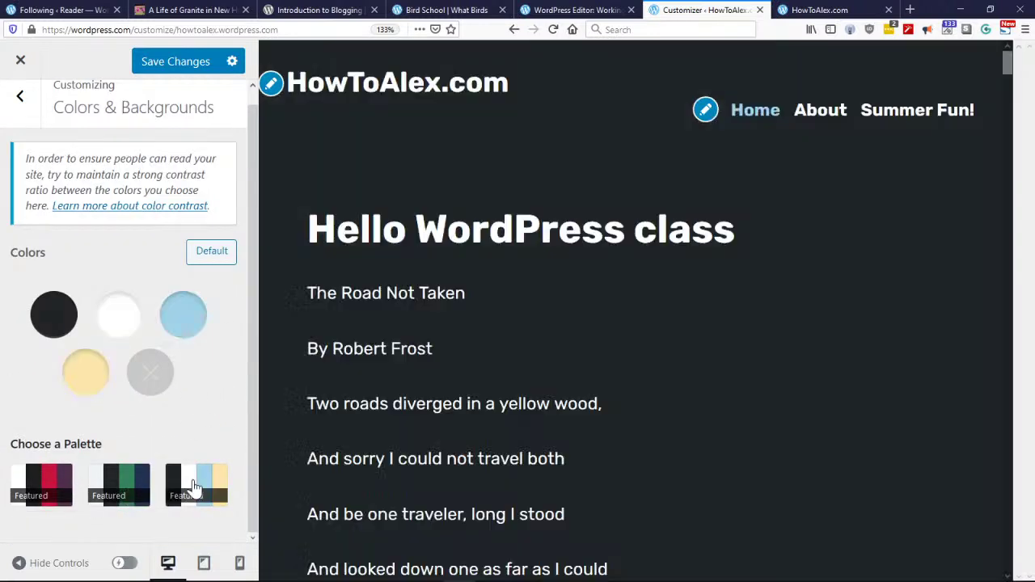
scroll(225, 415, "up", 1)
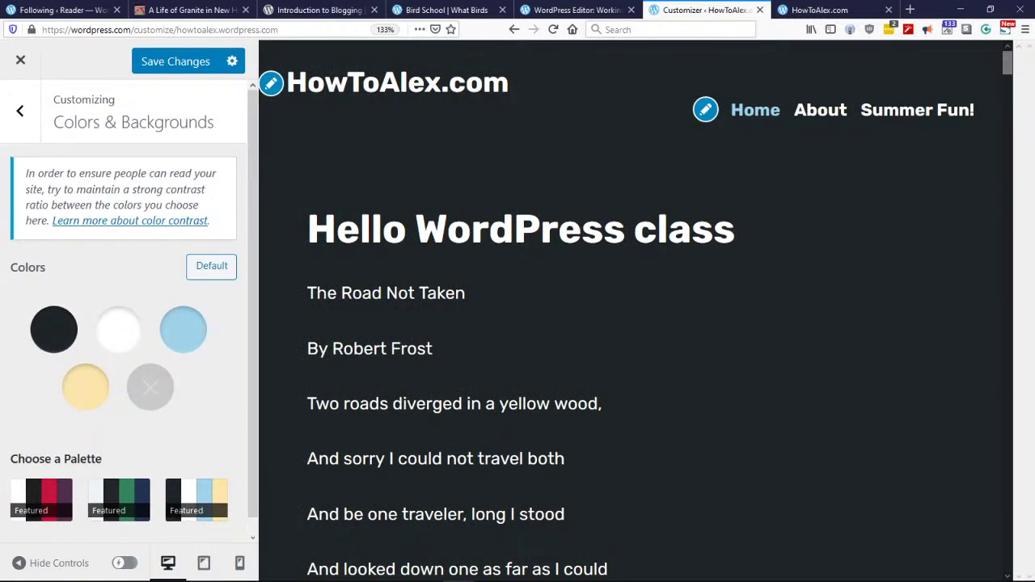
left_click(22, 113)
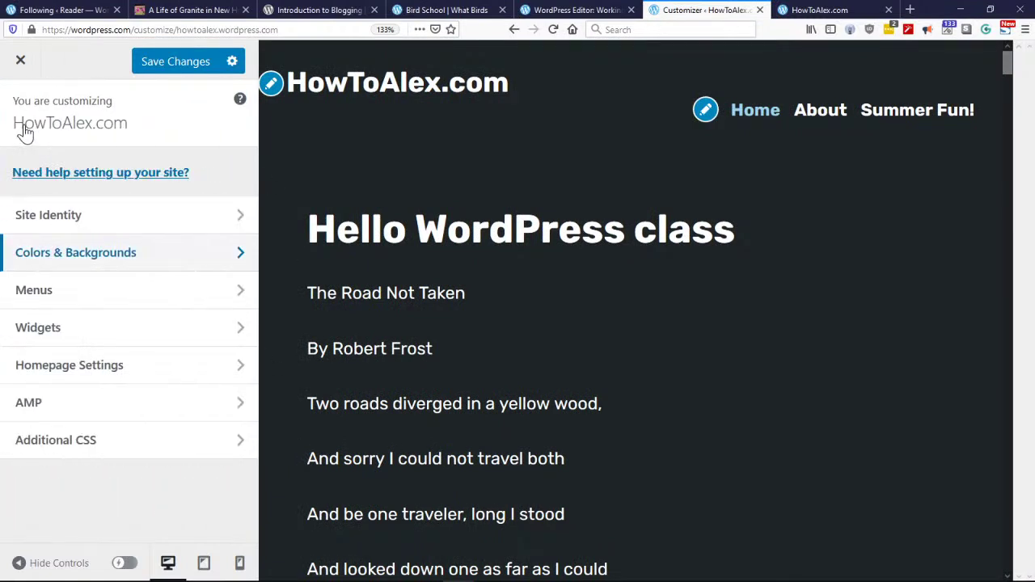
Step: Delete the Summer Fun! item from the test menu, then open Add Items
left_click(168, 293)
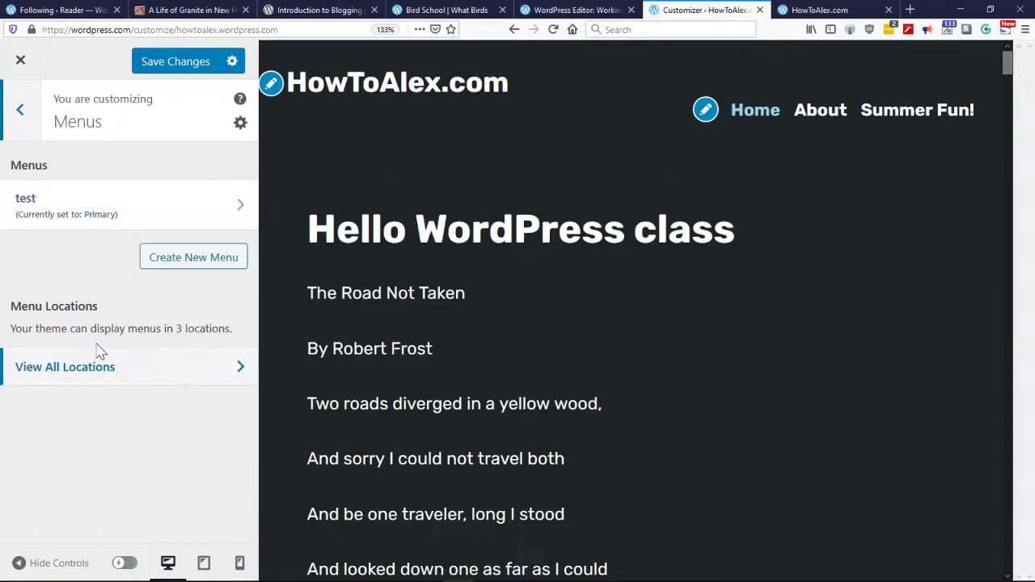
left_click(202, 215)
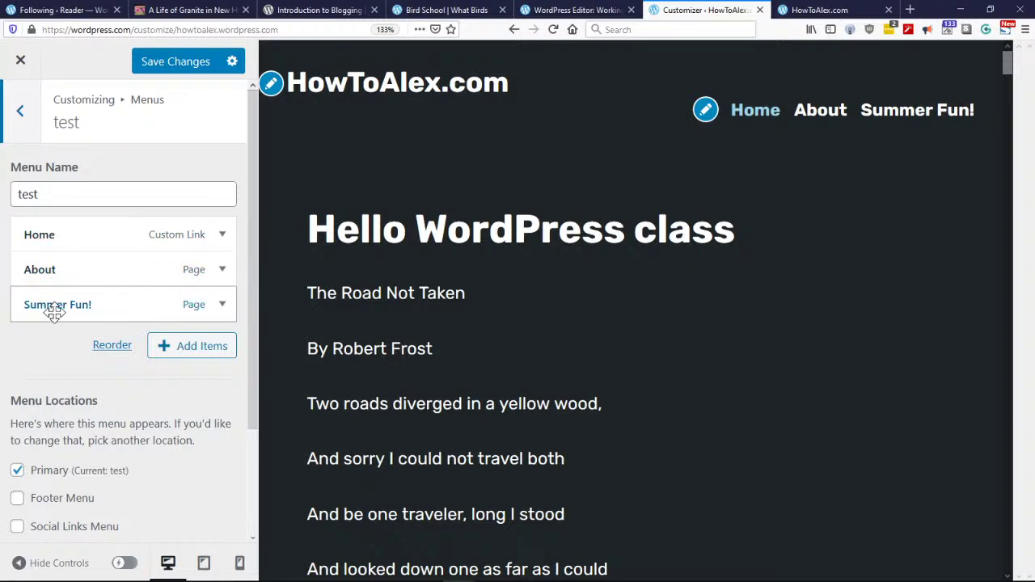
left_click(222, 305)
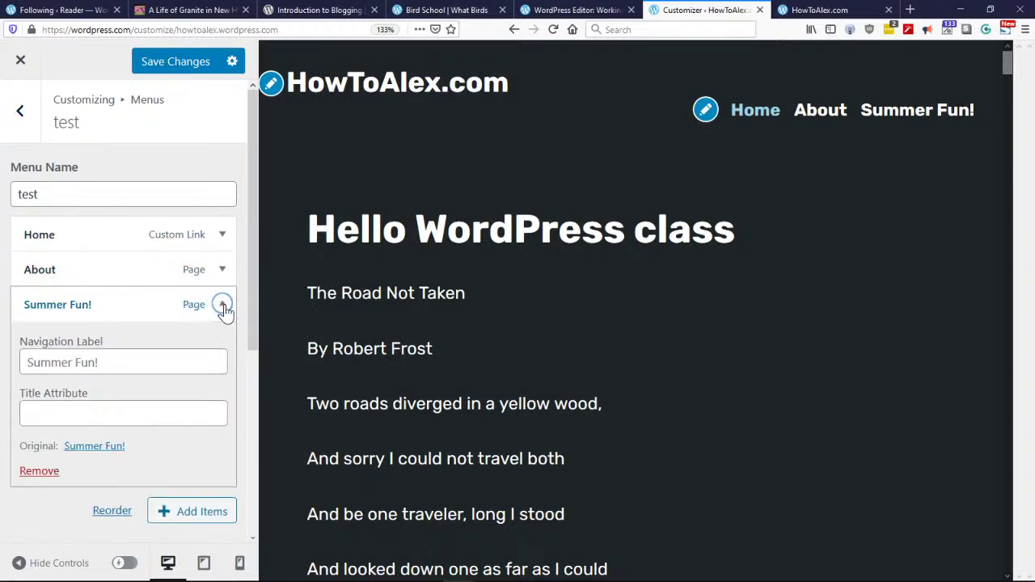
left_click_drag(259, 278, 249, 485)
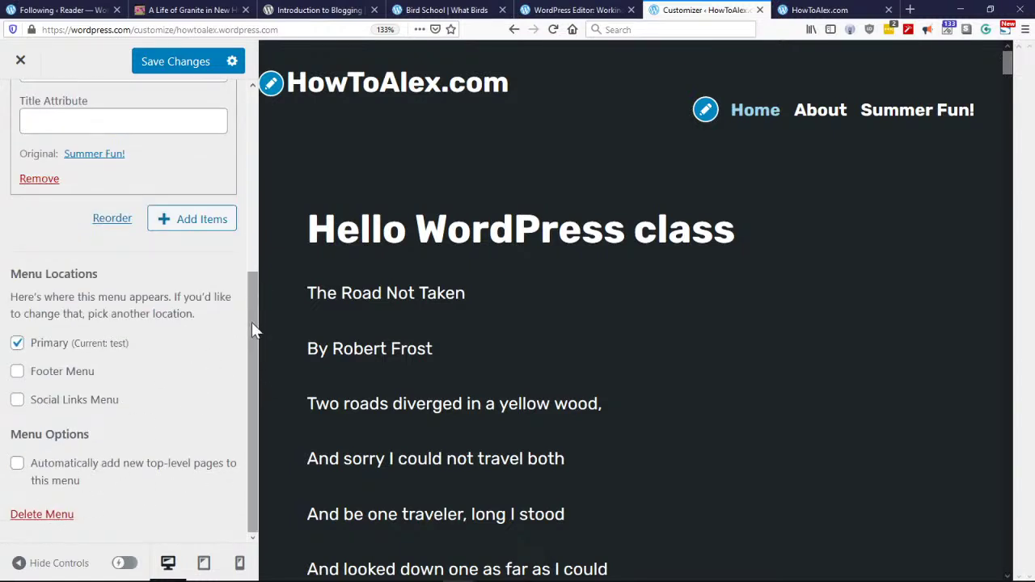
left_click_drag(252, 321, 255, 197)
left_click(40, 382)
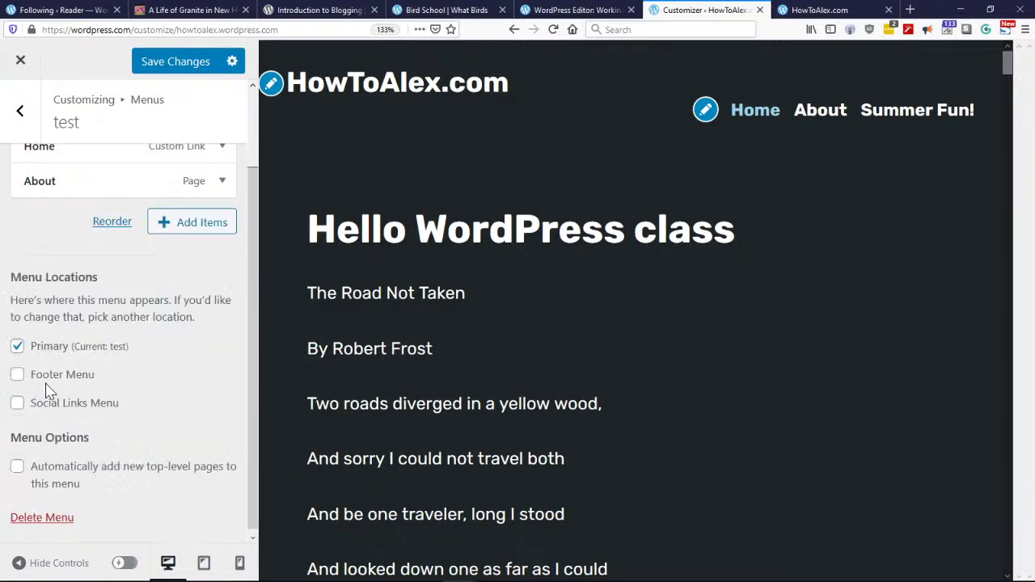
scroll(179, 428, "up", 2)
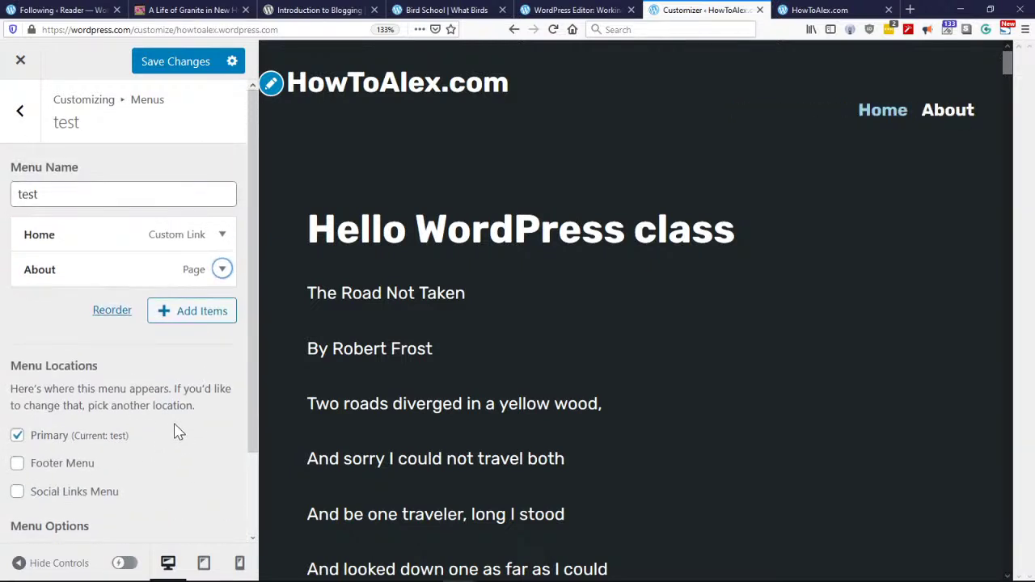
left_click(199, 315)
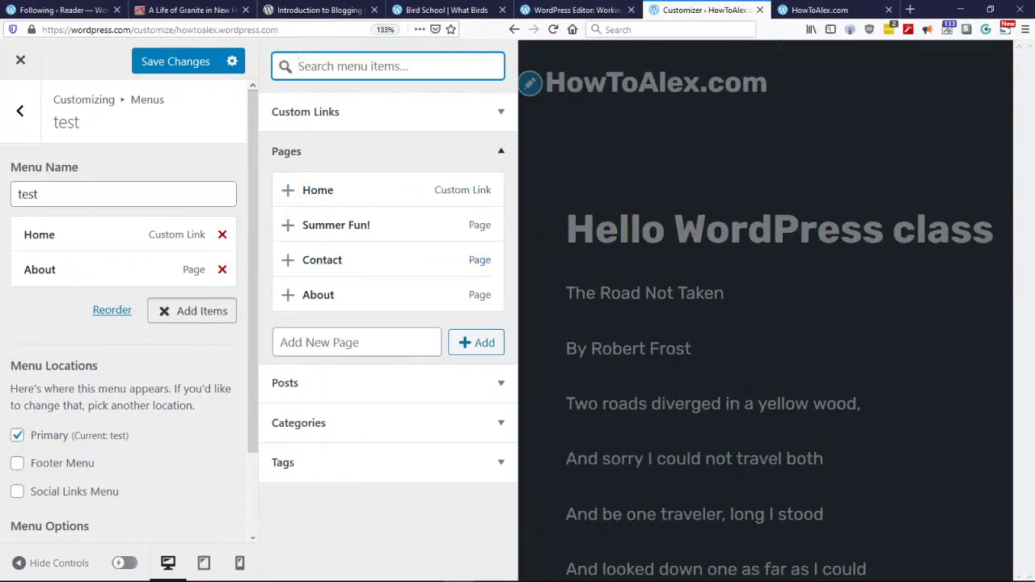
Step: Enter 'Fa' as a new page name and browse the Posts available for the menu
left_click(356, 342)
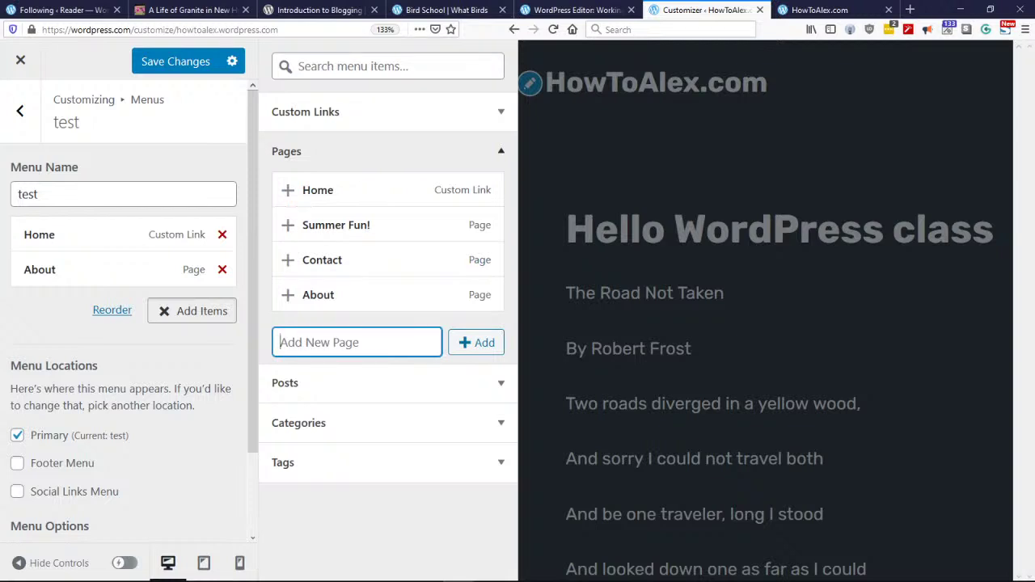
type("Fall Fun!")
left_click(500, 387)
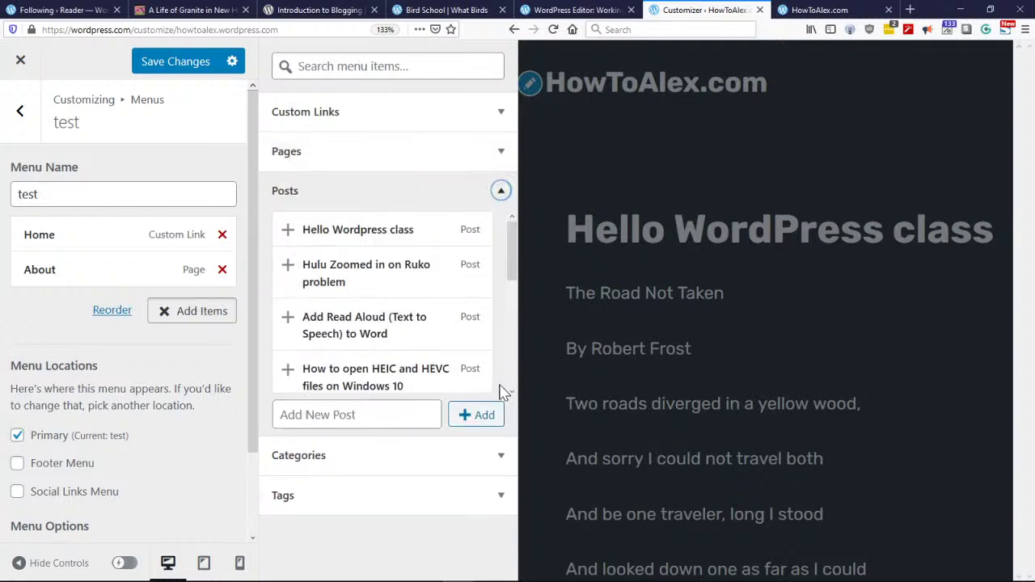
left_click_drag(511, 247, 506, 194)
left_click(500, 191)
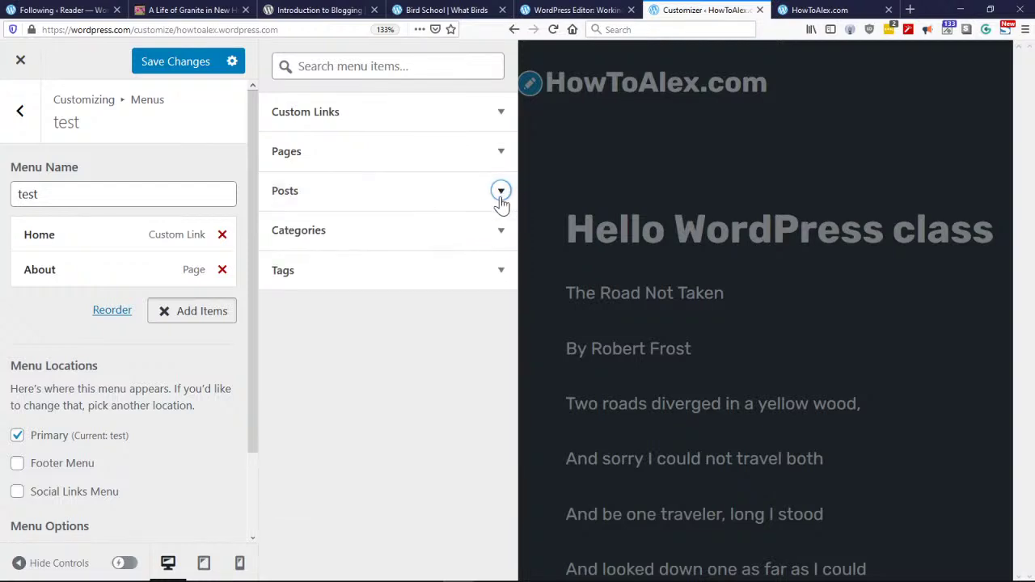
Step: Browse the Pages list, then close the test menu editor without adding anything
left_click(312, 152)
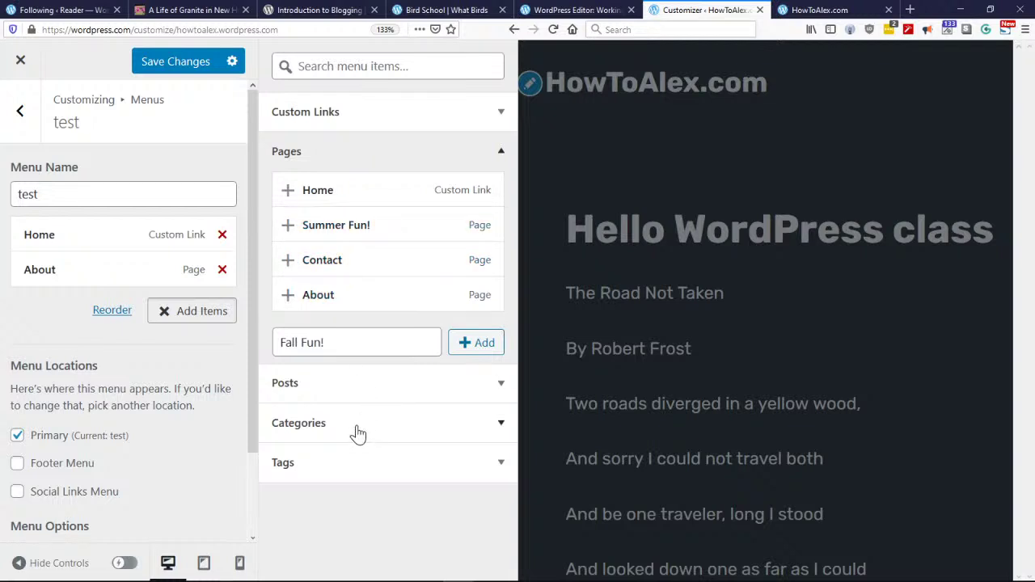
left_click(414, 161)
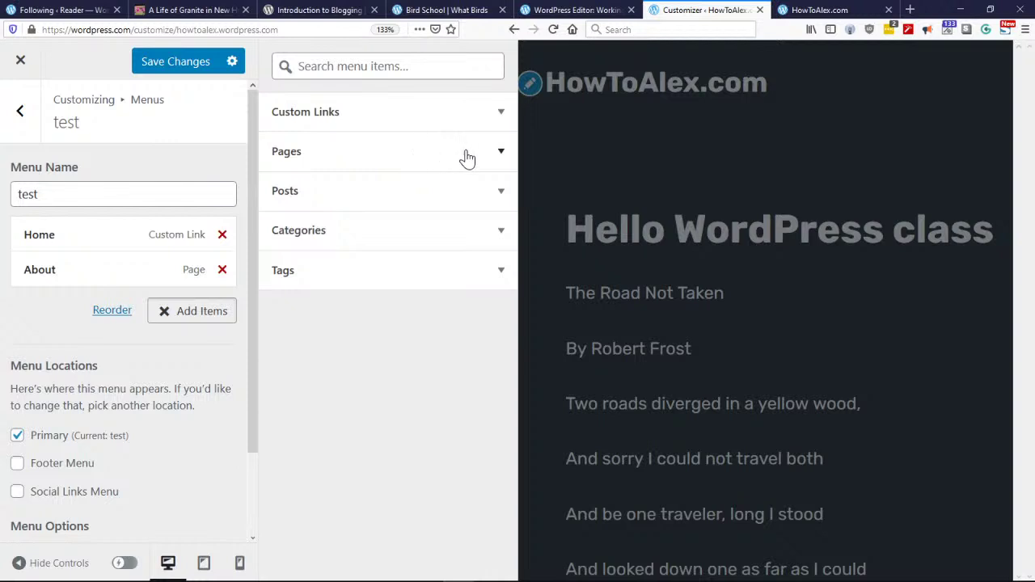
left_click(466, 158)
left_click(451, 156)
left_click(450, 155)
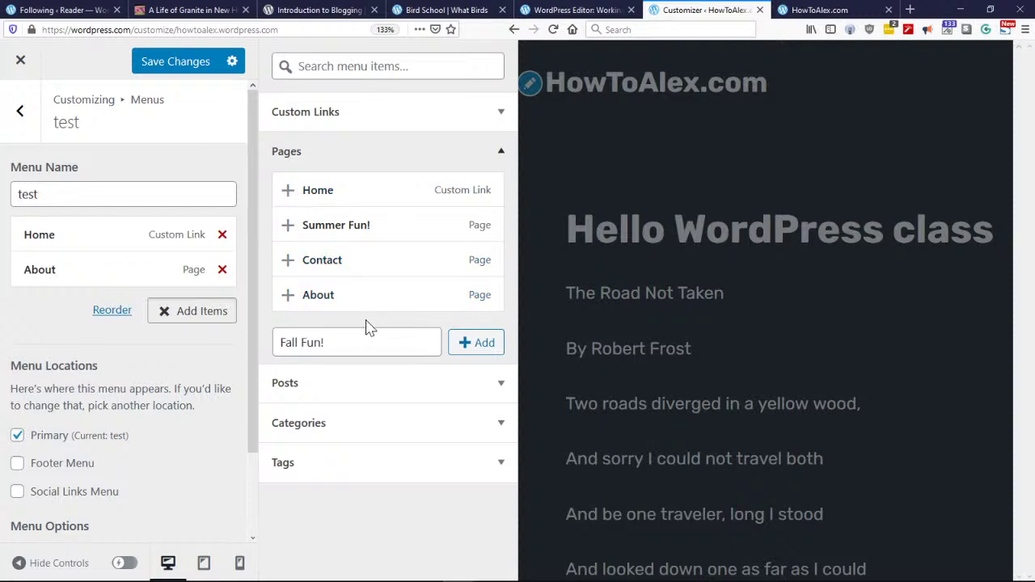
scroll(258, 415, "down", 3)
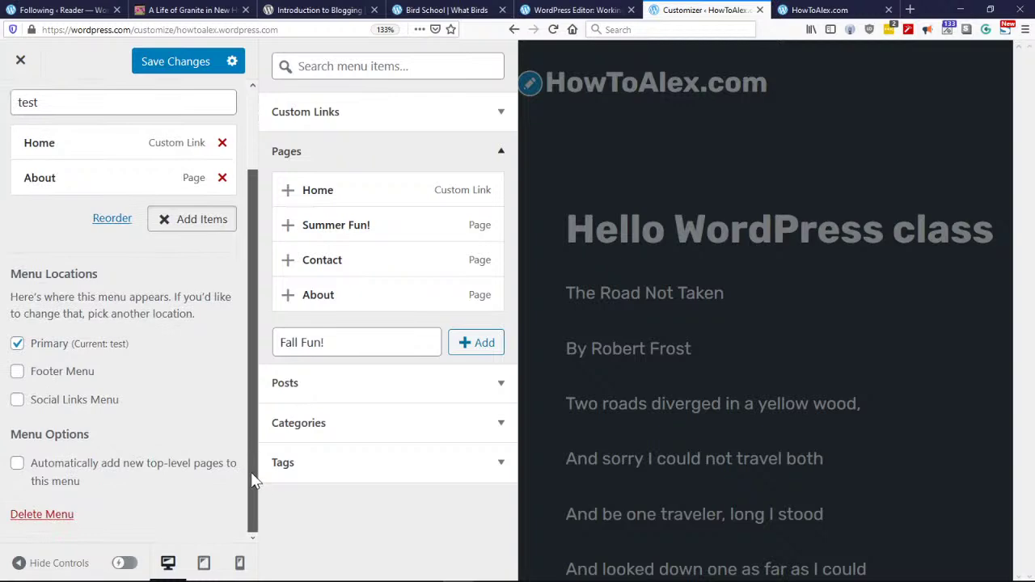
scroll(218, 291, "up", 3)
left_click(25, 112)
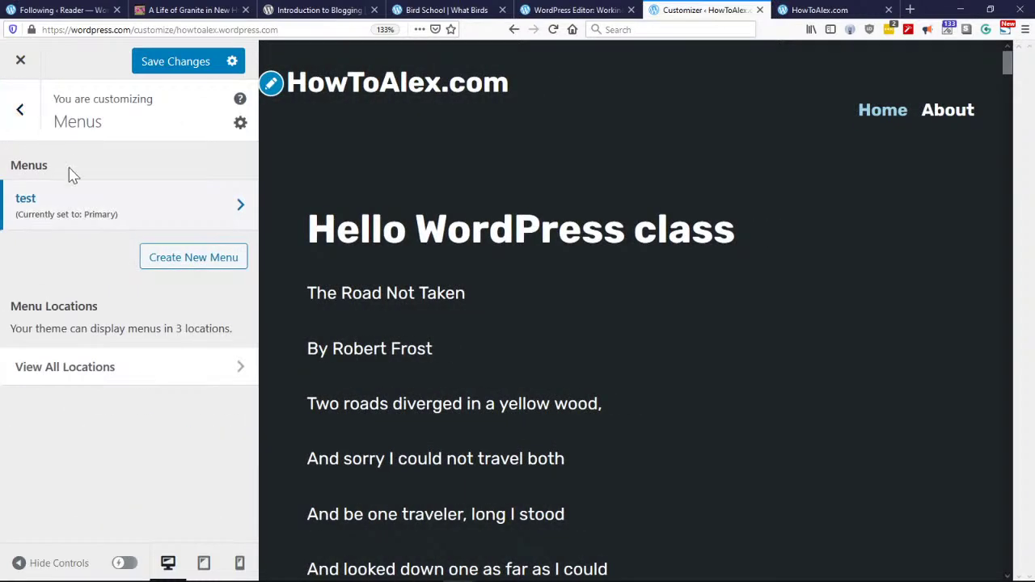
Step: Open the Footer widget area and look over the Search widget's settings, then collapse it
left_click(21, 113)
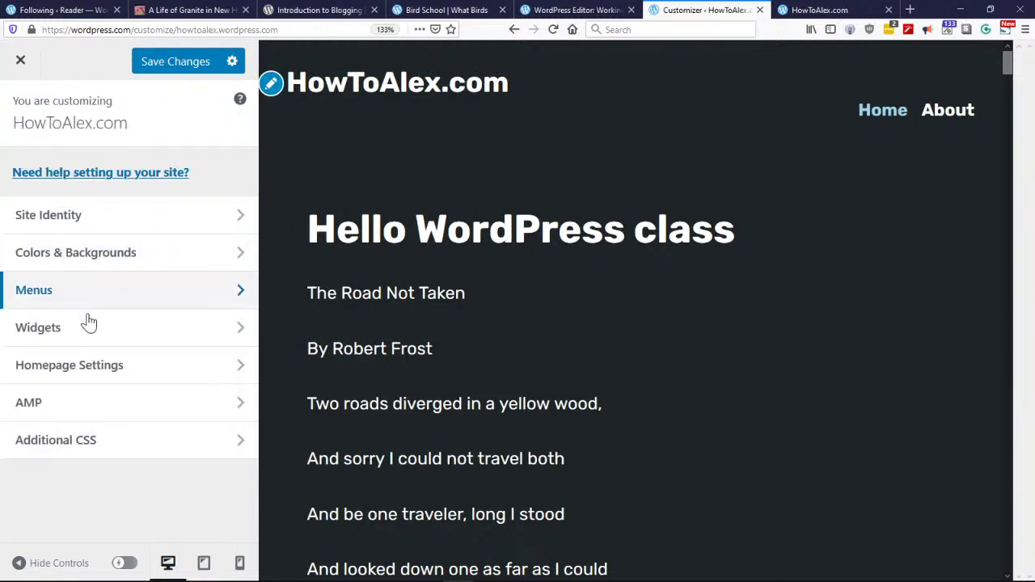
left_click(184, 332)
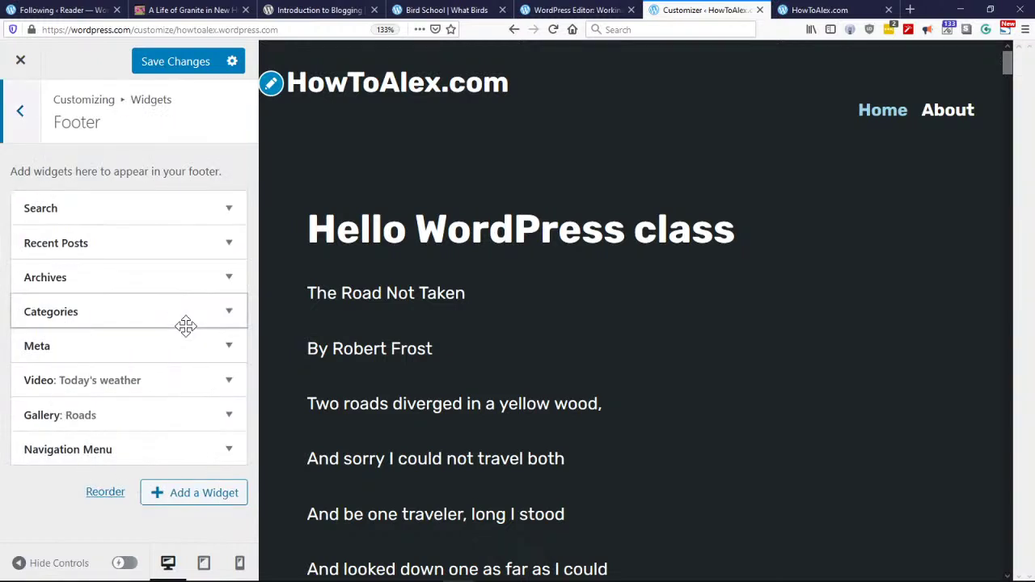
left_click(210, 211)
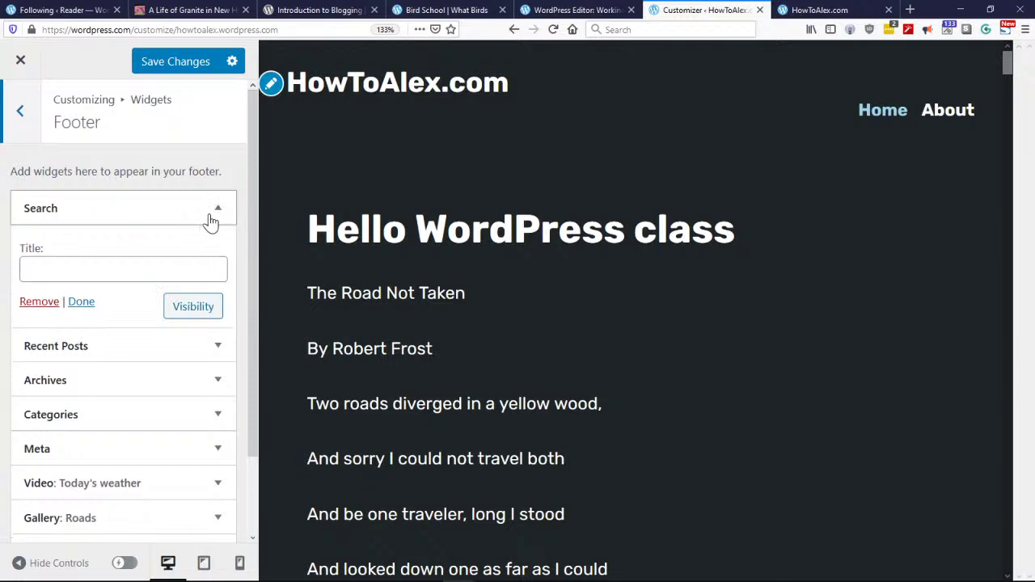
mouse_move(251, 208)
left_mouse_down()
mouse_move(251, 223)
mouse_move(249, 192)
left_mouse_up()
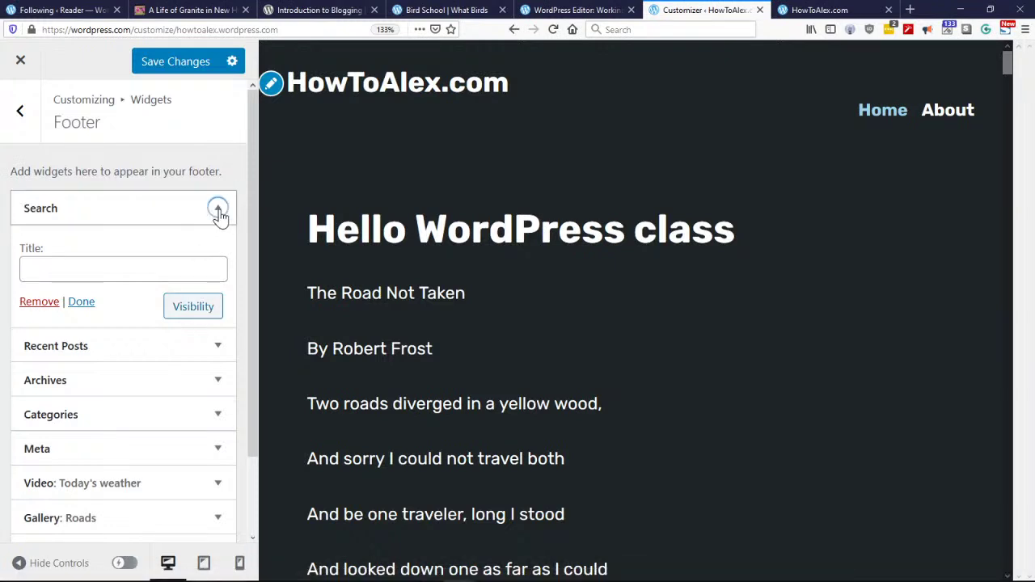
left_click(219, 210)
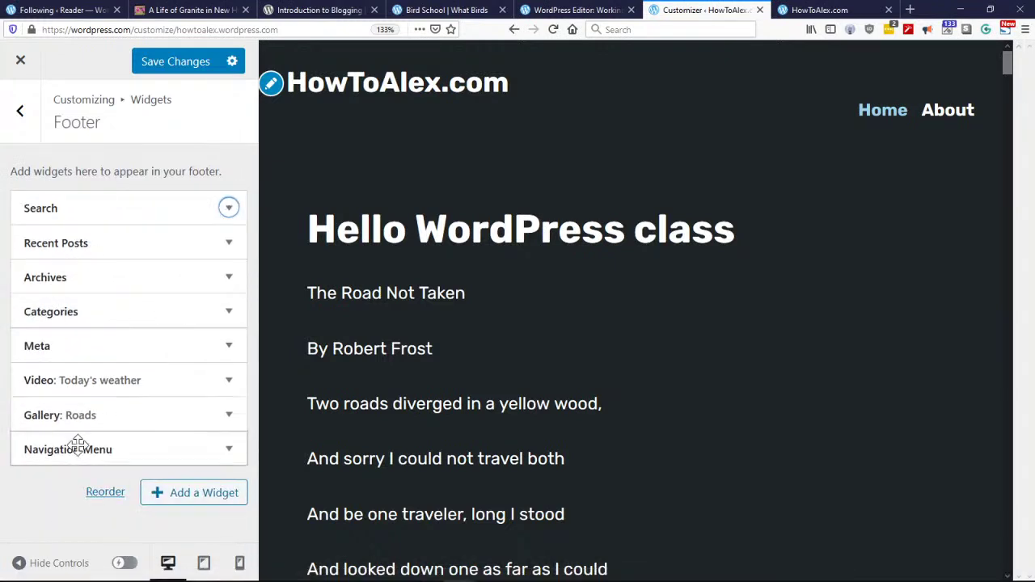
Step: Expand the Today's weather video widget and view its current video on YouTube
left_click(229, 380)
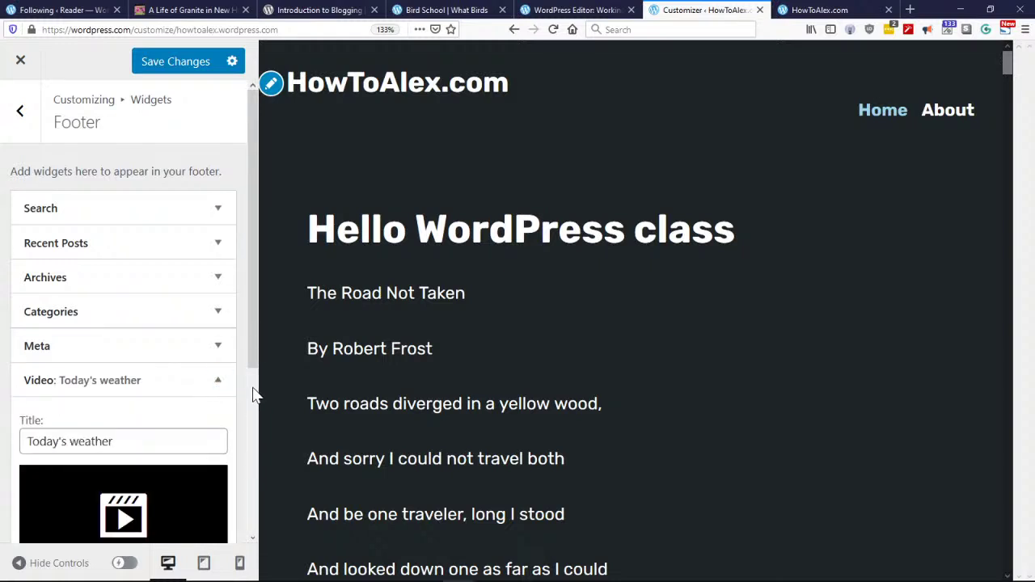
left_click_drag(253, 394, 249, 505)
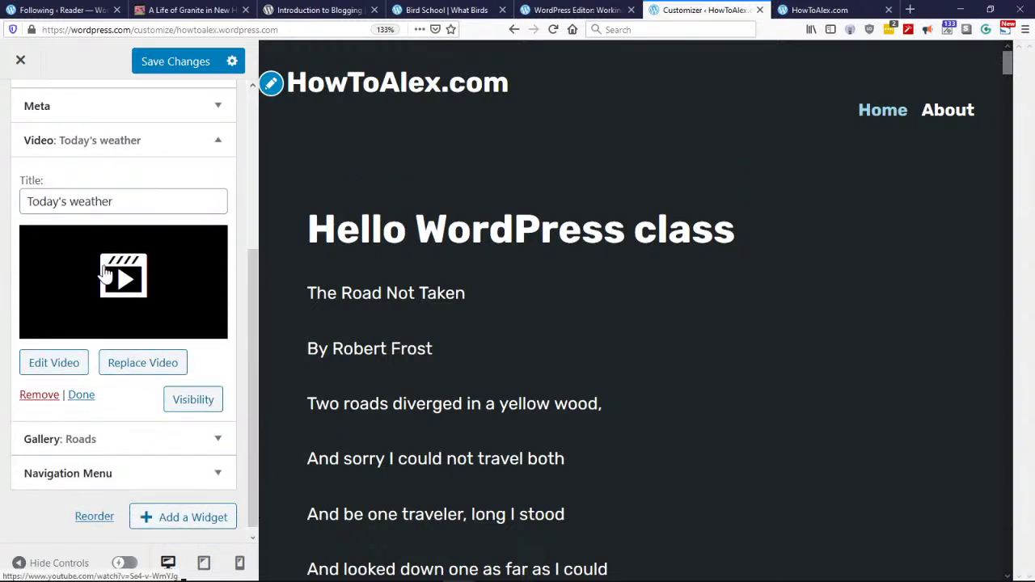
left_click(128, 293)
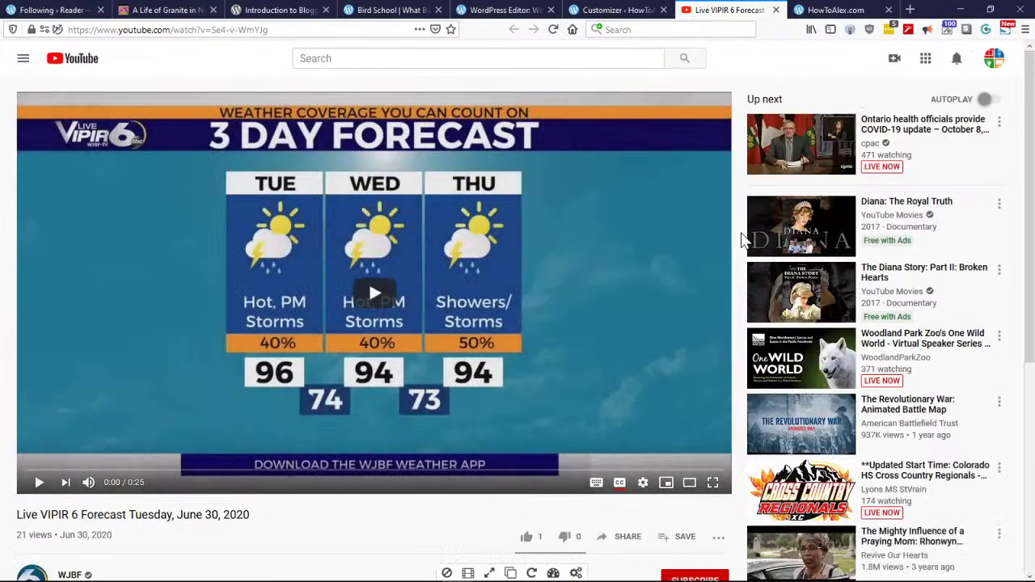
Step: Briefly play the older forecast, then go to the WJBF channel's uploaded videos
left_click(375, 294)
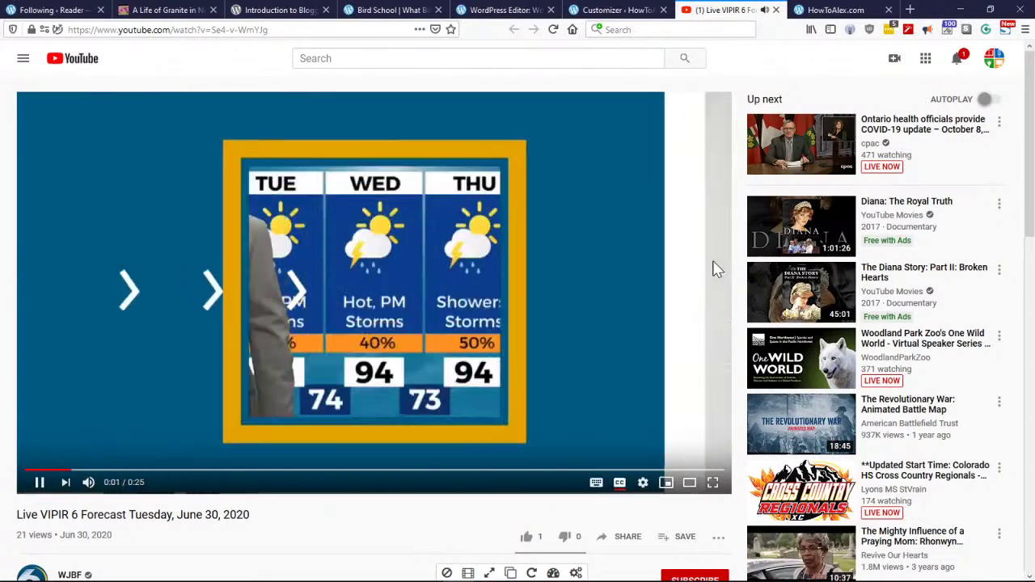
left_click(384, 324)
scroll(384, 325, "down", 2)
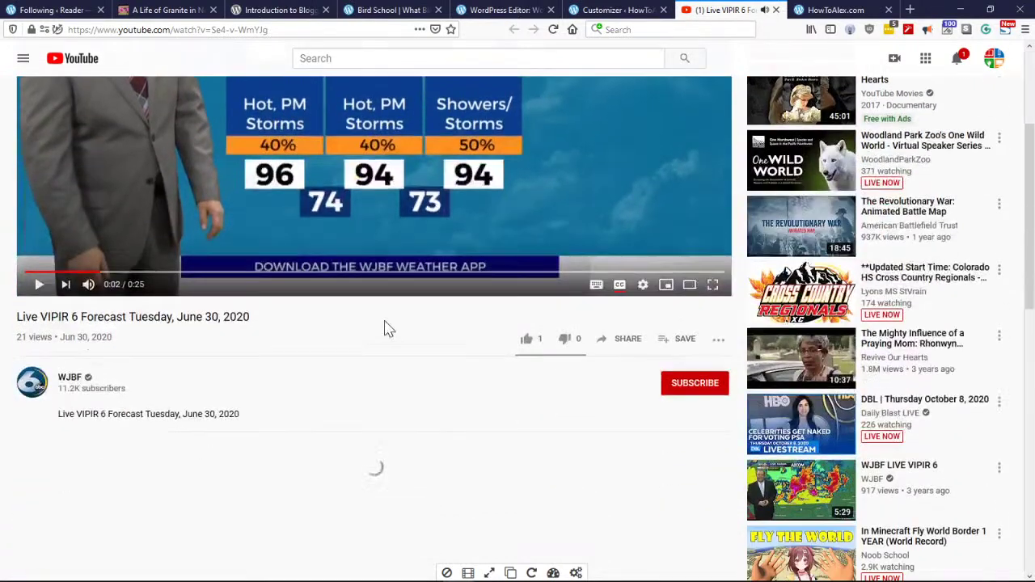
left_click(71, 380)
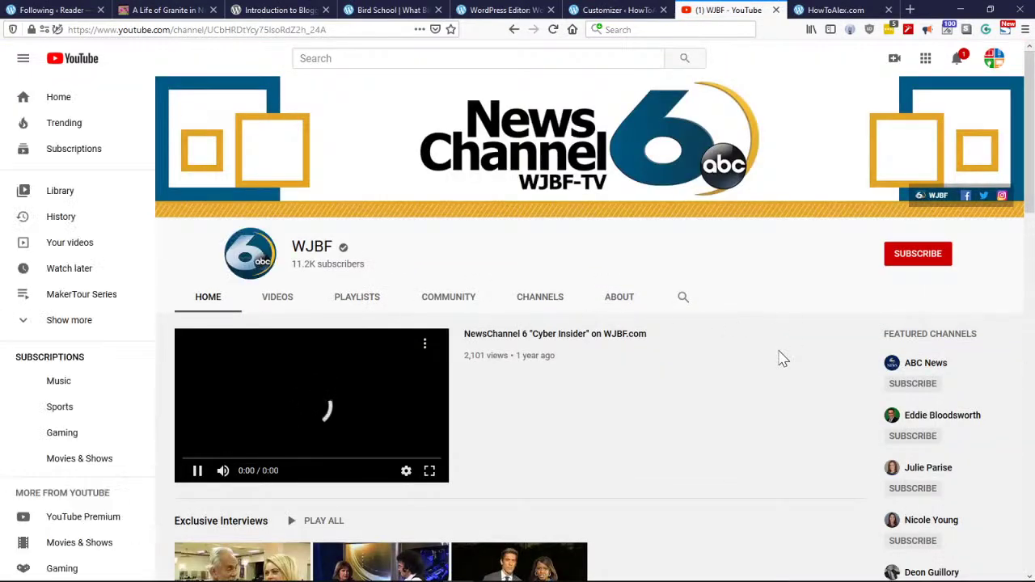
left_click(288, 312)
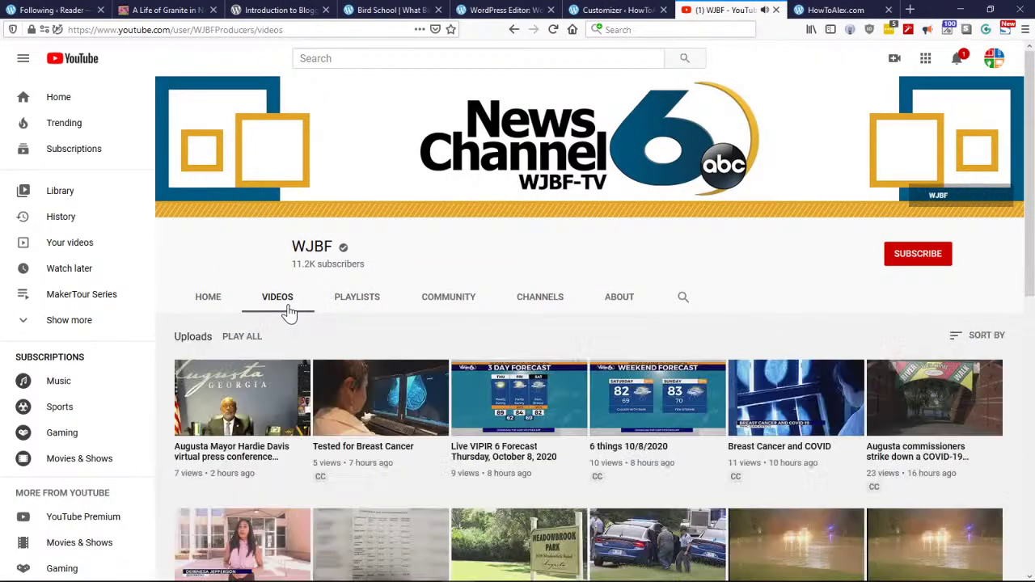
Step: Copy the short share link of the Thursday, October 8 Live VIPIR 6 Forecast
mouse_move(518, 408)
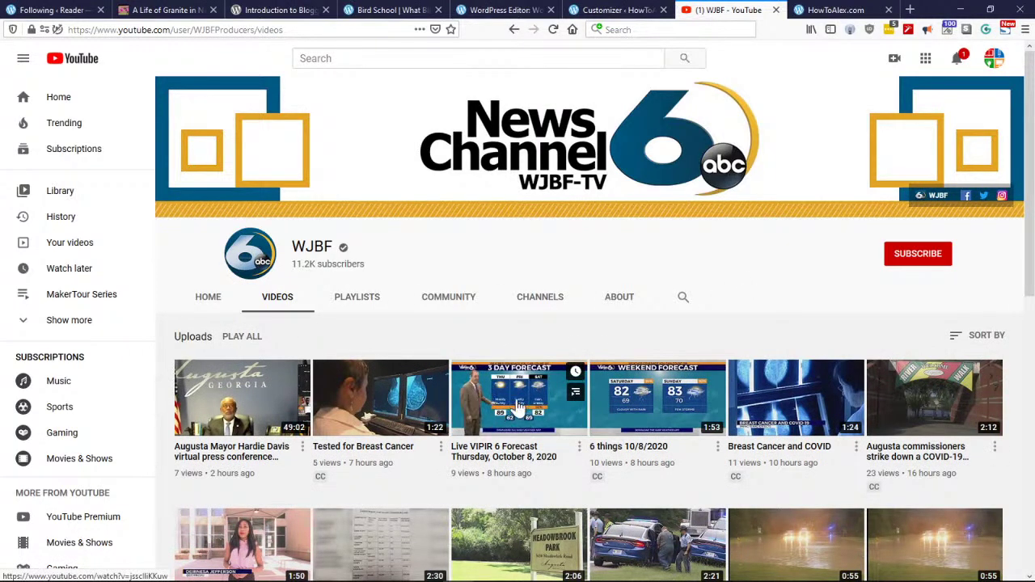
left_click(517, 408)
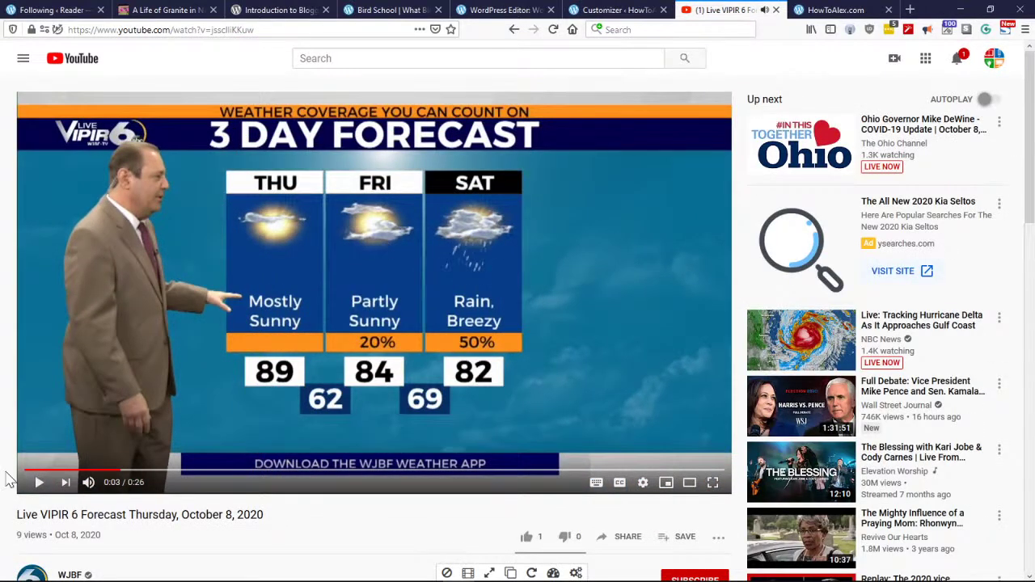
scroll(534, 425, "down", 3)
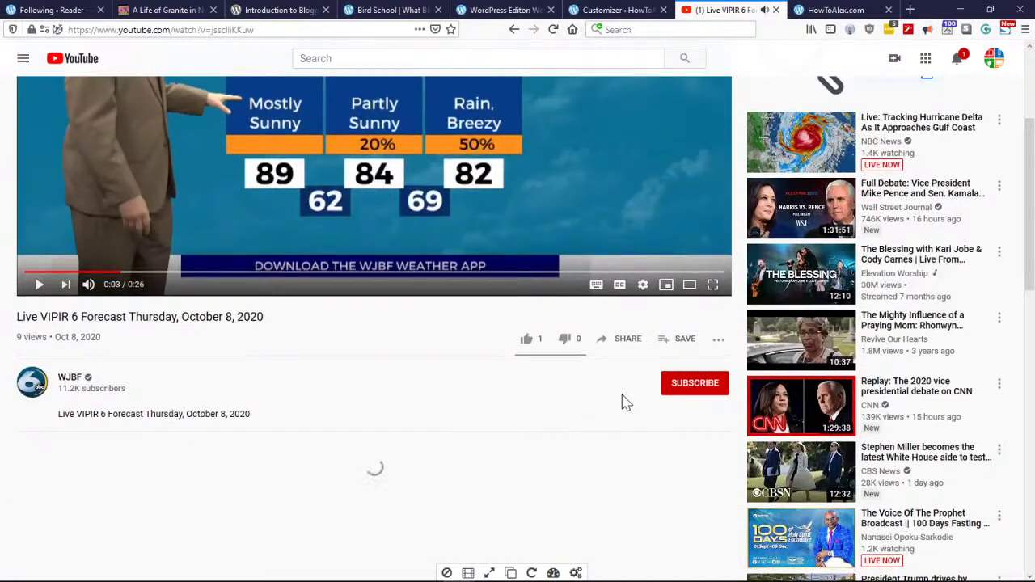
left_click(612, 354)
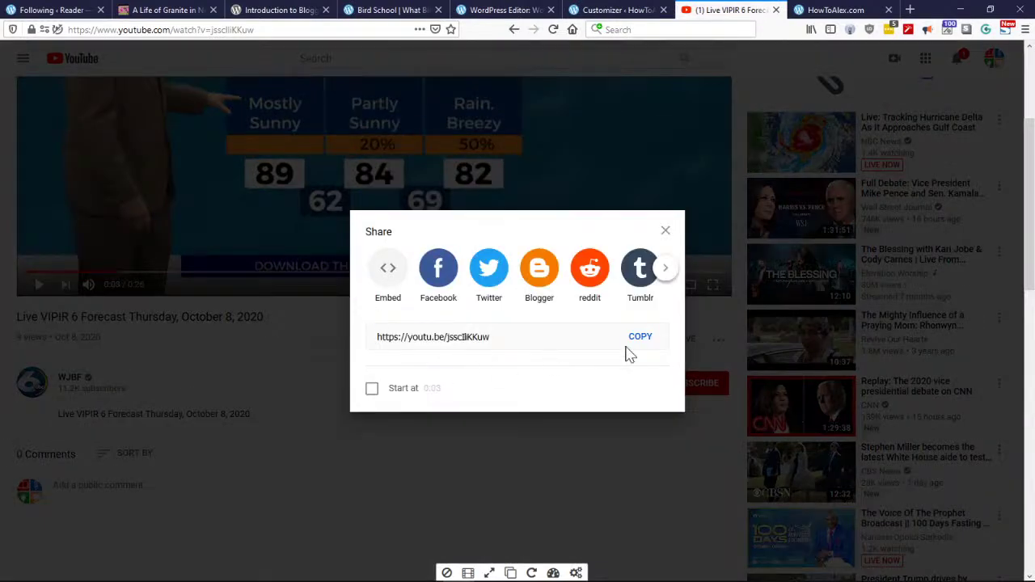
left_click(640, 338)
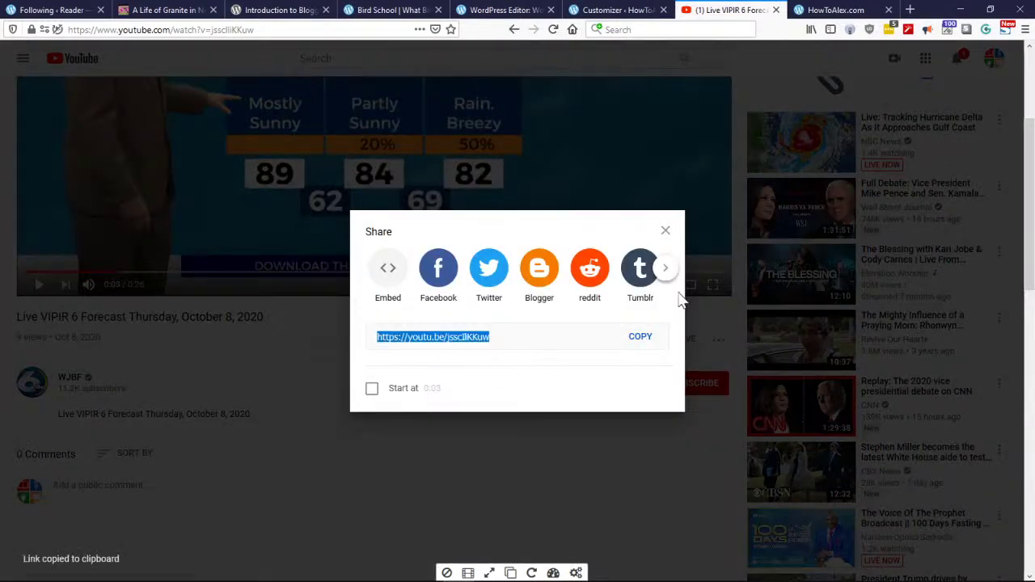
left_click(811, 10)
left_click(702, 9)
Step: Review the widget video's detail and subtitle settings, closing them without changes
left_click(615, 9)
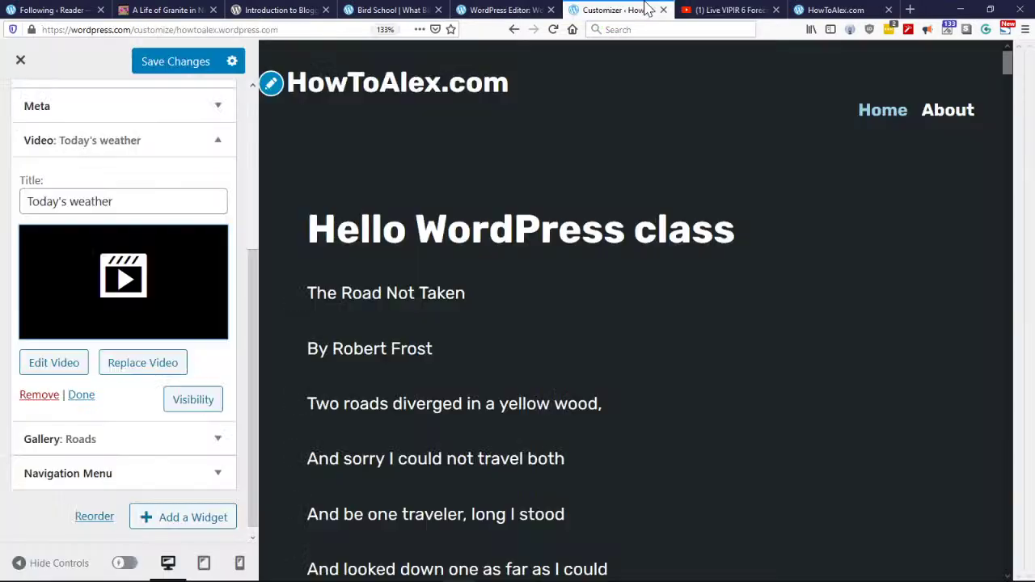
left_click(68, 370)
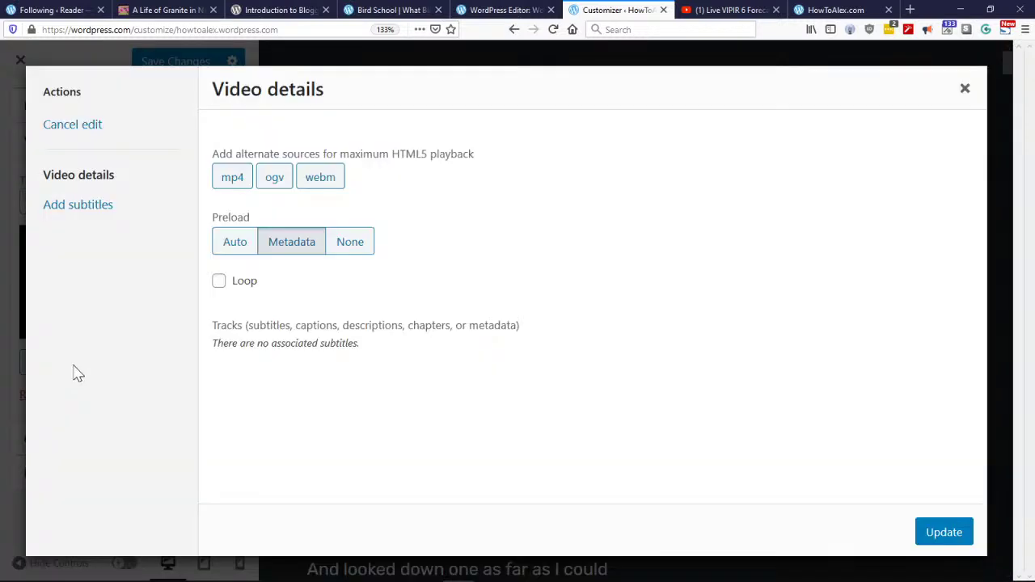
left_click(121, 201)
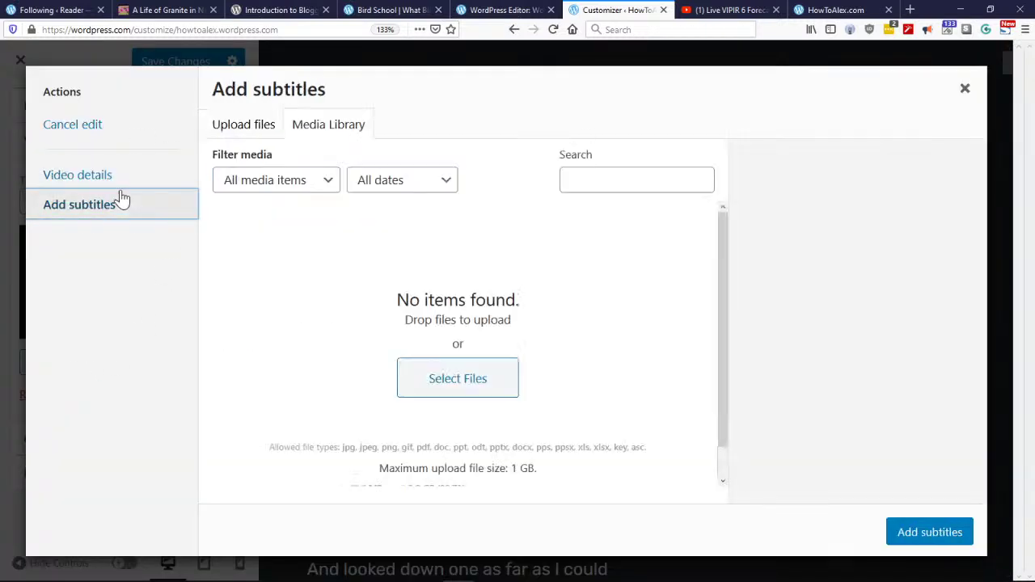
left_click(111, 178)
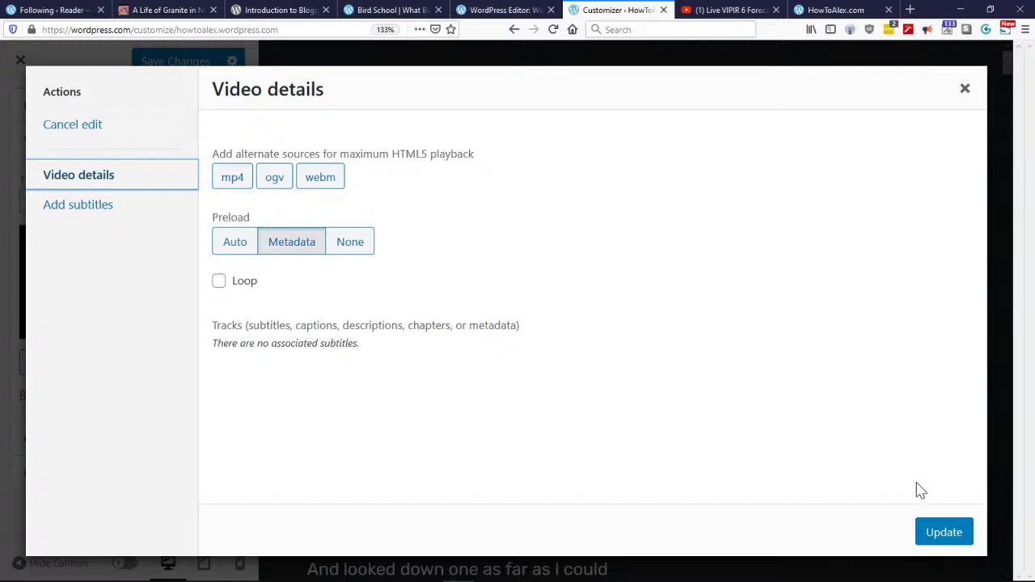
left_click(965, 91)
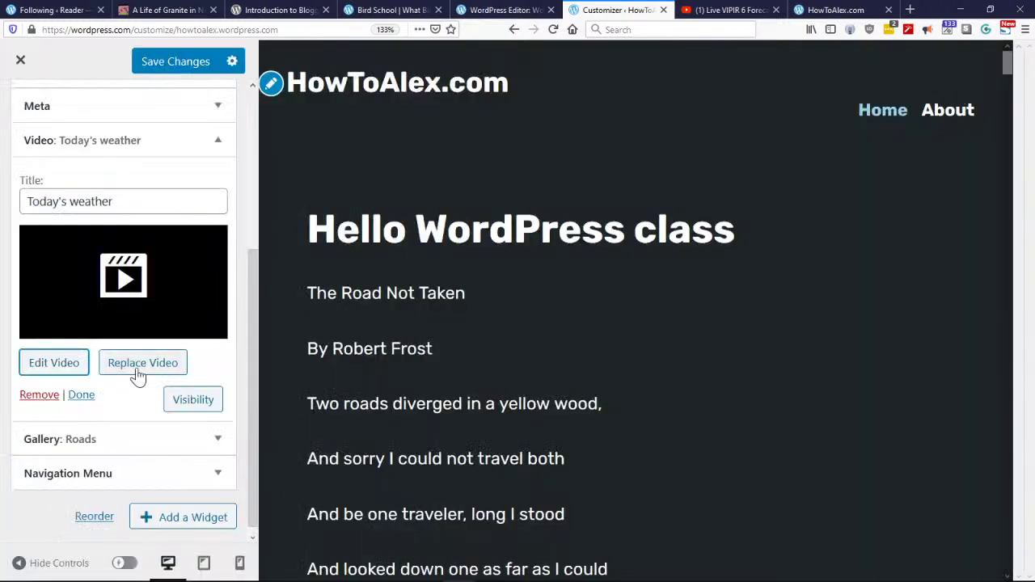
scroll(210, 310, "up", 2)
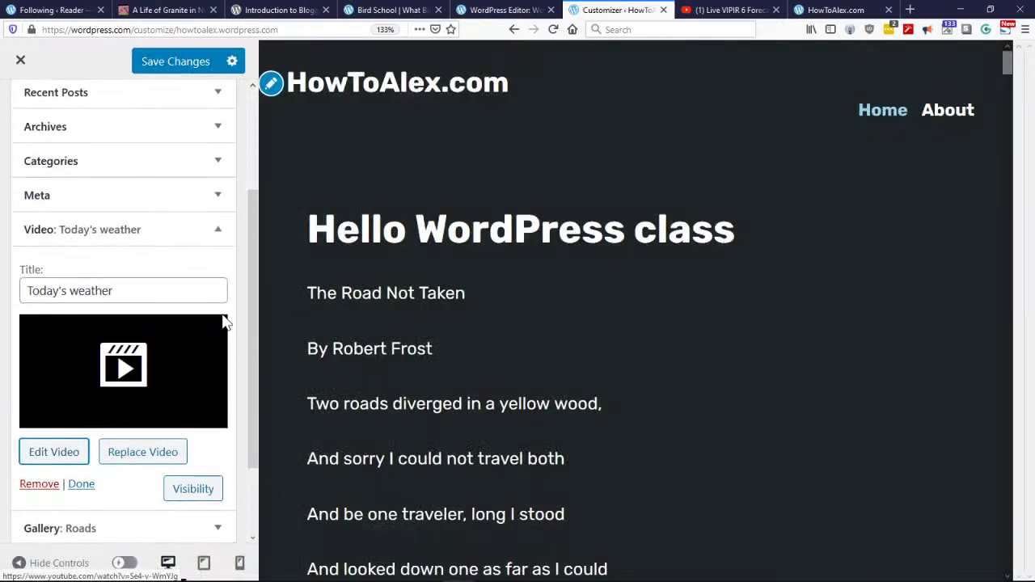
left_click(215, 232)
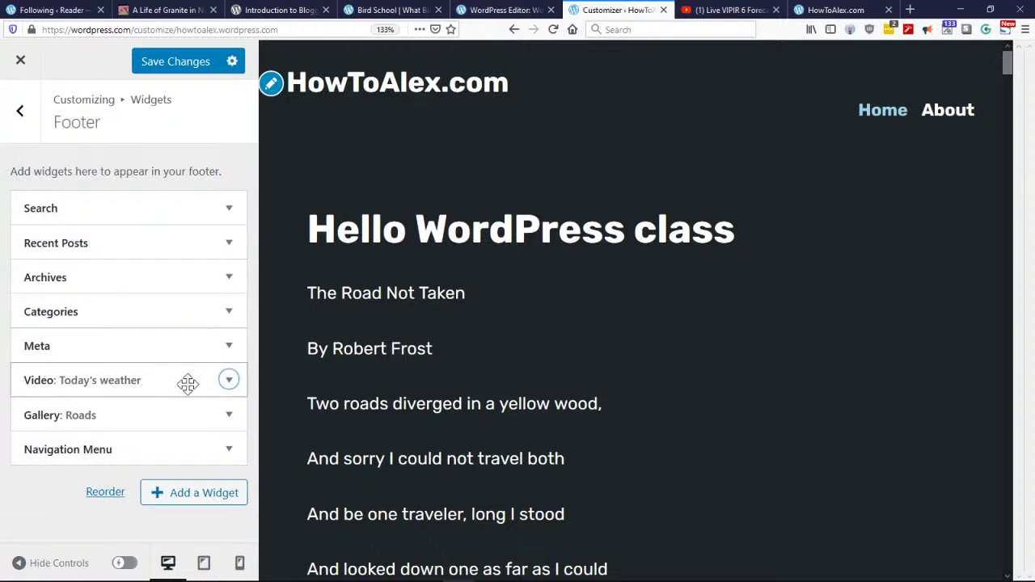
Step: Replace the Today's weather widget video with the copied October 8 forecast youtu.be link
left_click(229, 384)
scroll(203, 407, "down", 2)
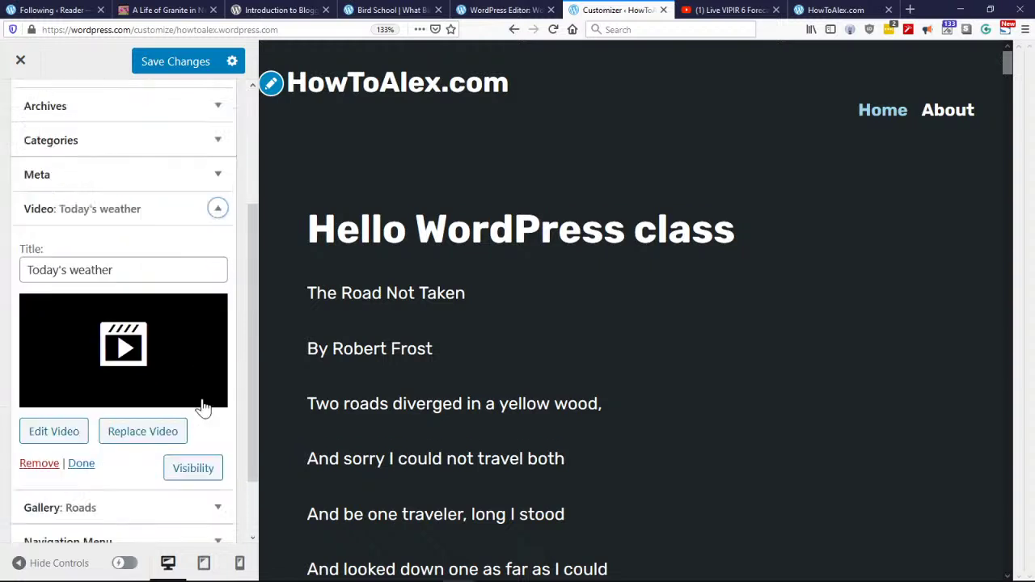
scroll(203, 407, "down", 1)
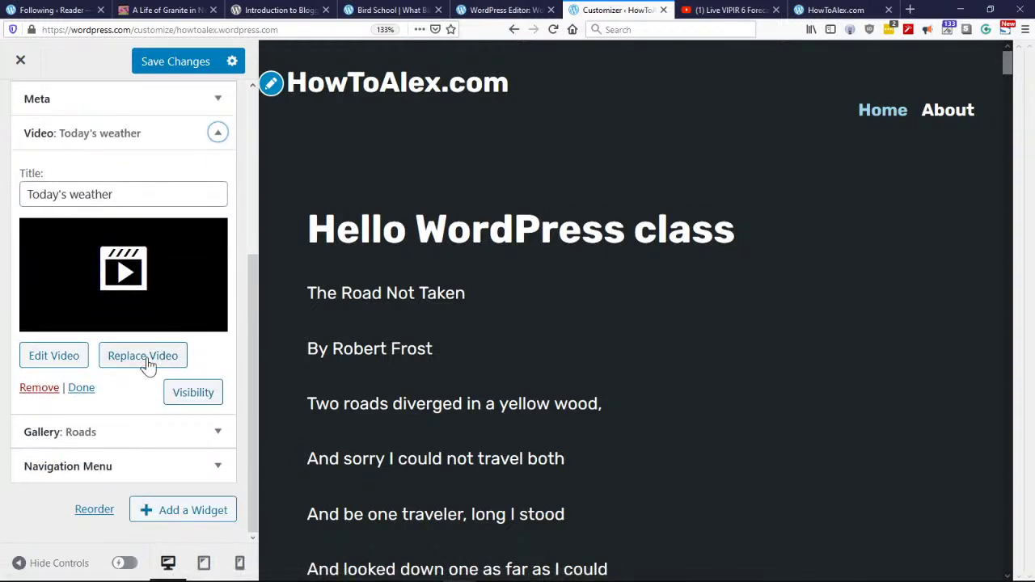
left_click(143, 357)
left_click_drag(571, 146, 225, 146)
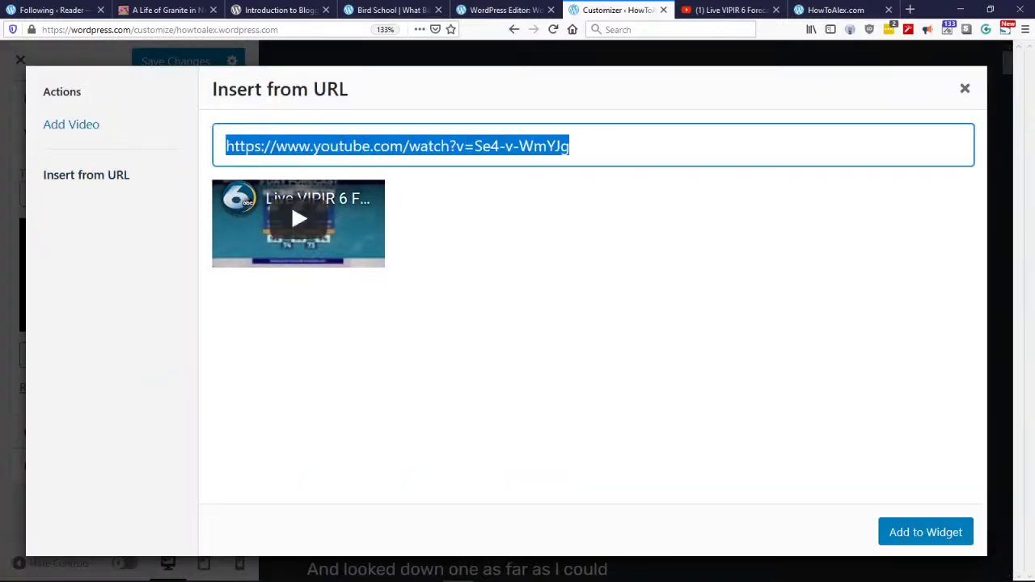
key("ctrl+v")
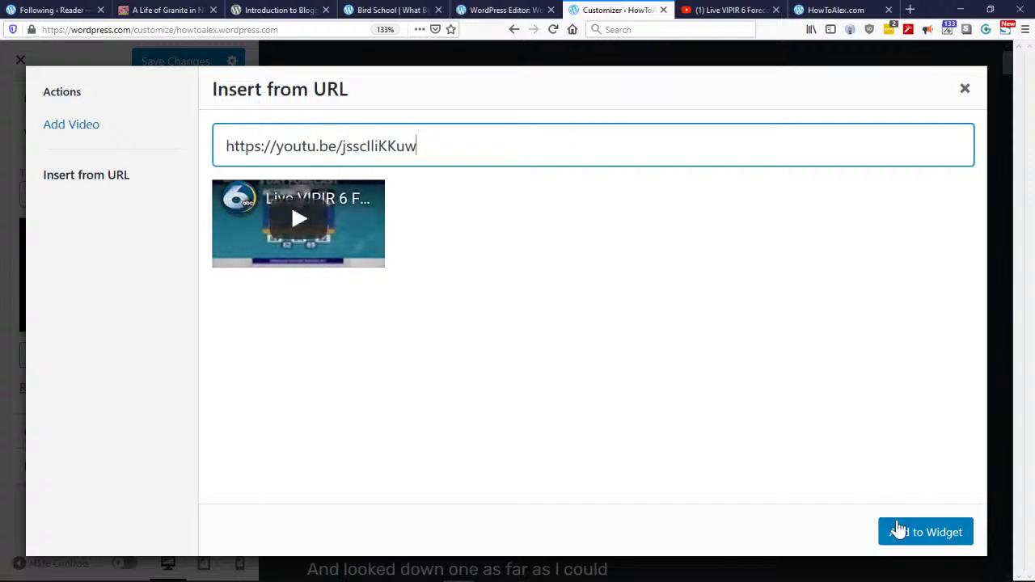
left_click(903, 533)
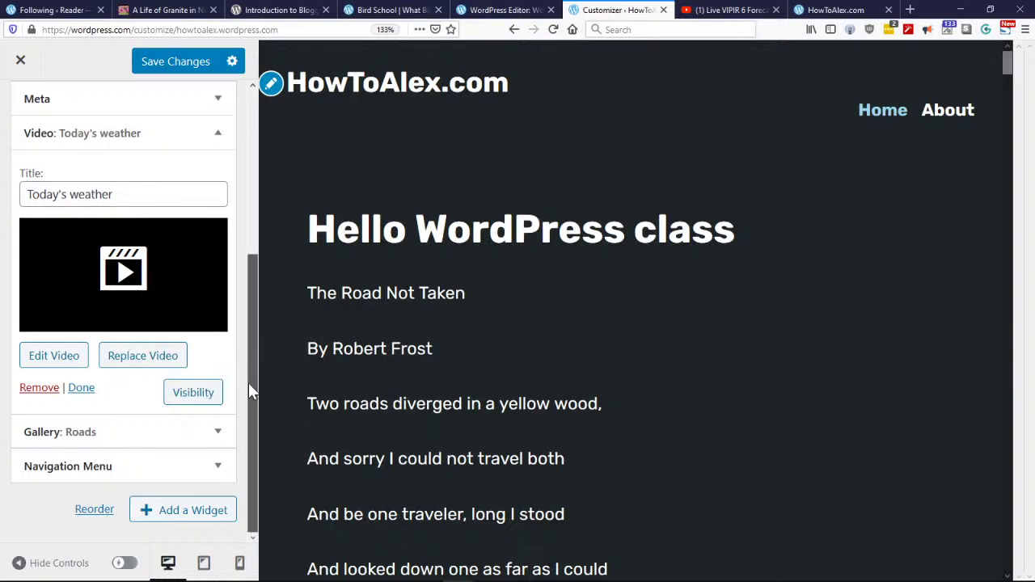
Step: Check the video widget's visibility conditions, leaving them unchanged
left_click(181, 395)
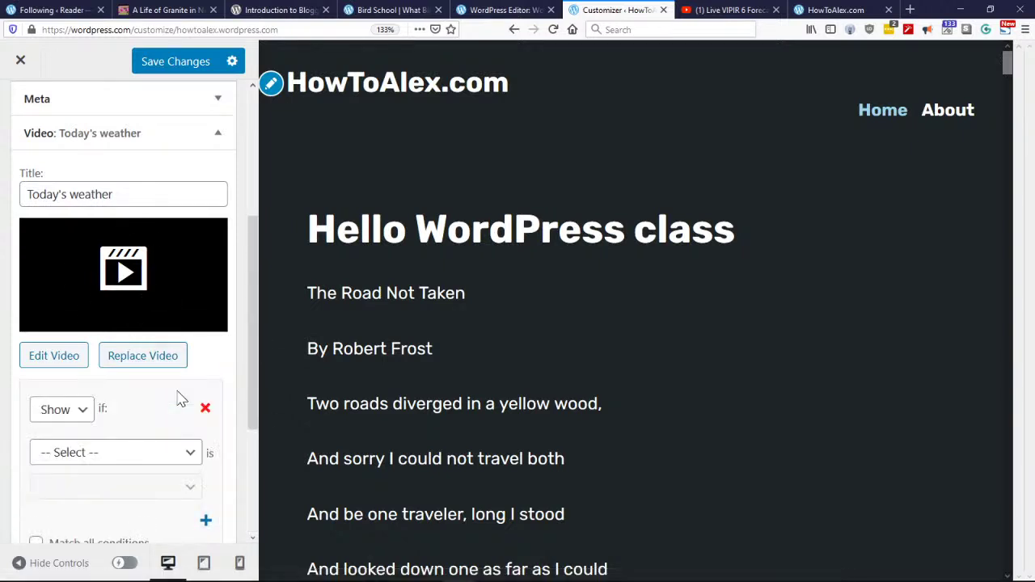
left_click_drag(254, 333, 253, 456)
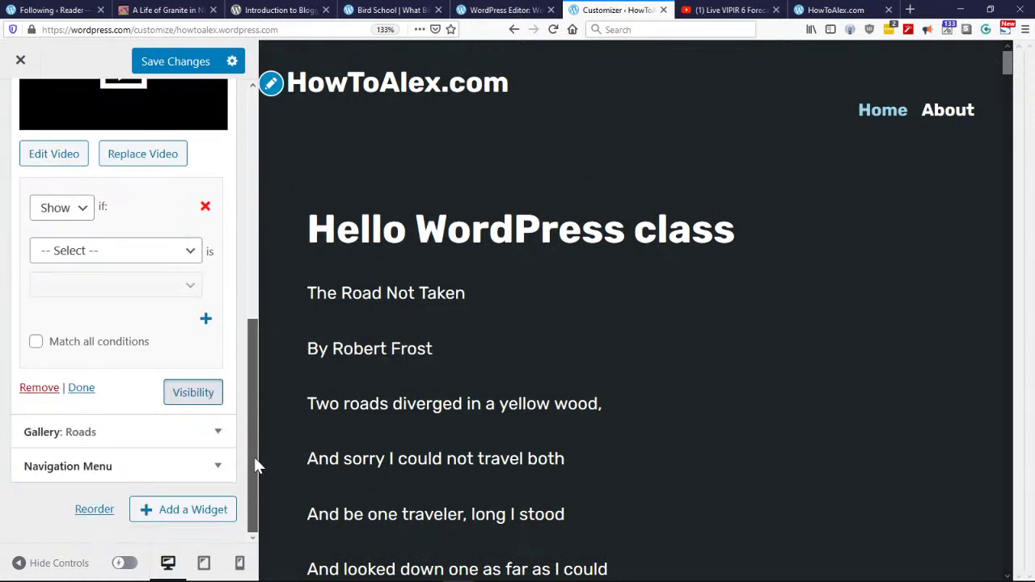
left_click(194, 257)
left_click(237, 247)
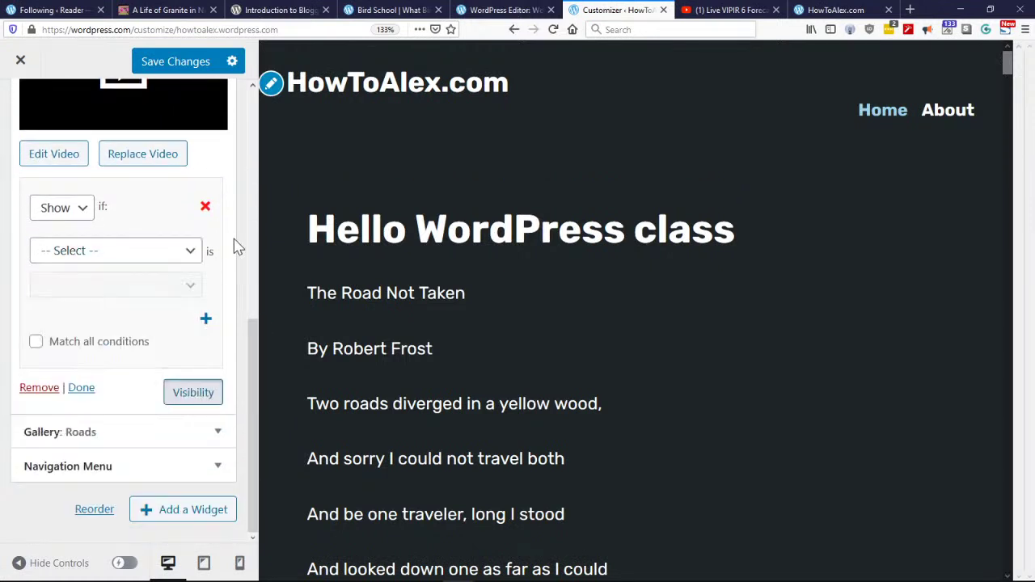
Step: Finish the video widget and open the Homepage Settings section
left_click(81, 388)
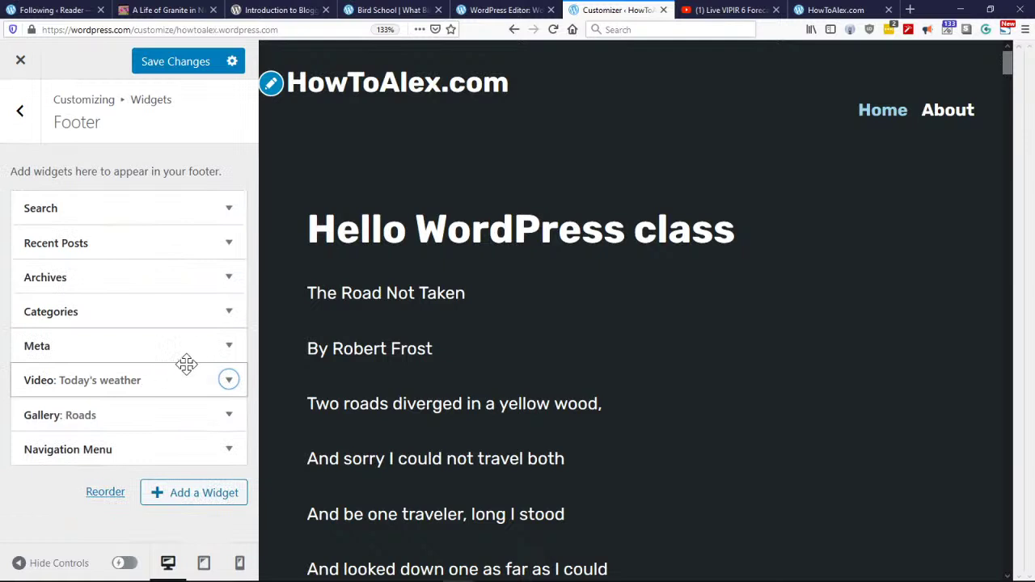
left_click(18, 117)
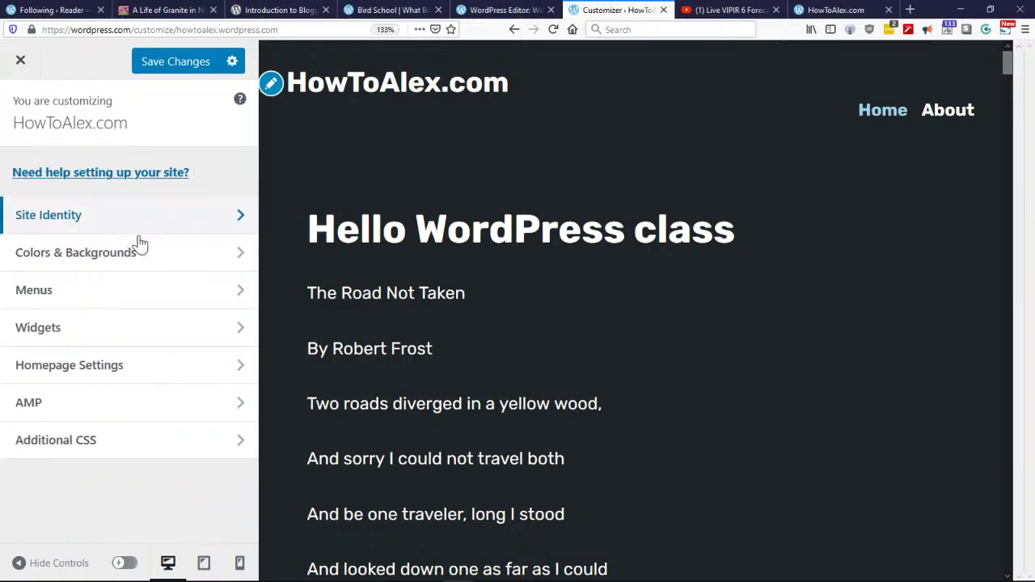
left_click(84, 368)
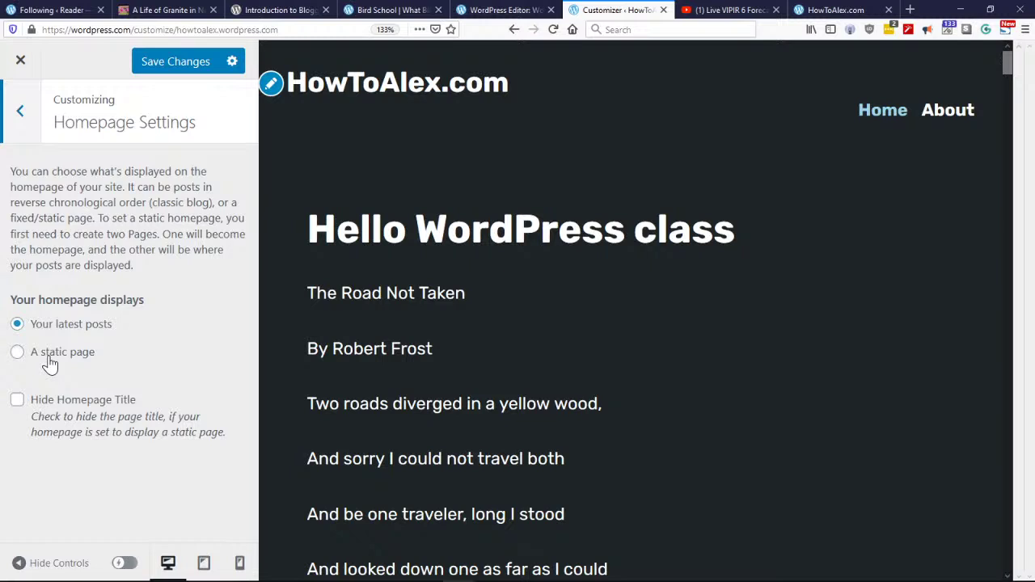
Step: Leave the homepage settings and look through the AMP Design options
left_click(15, 126)
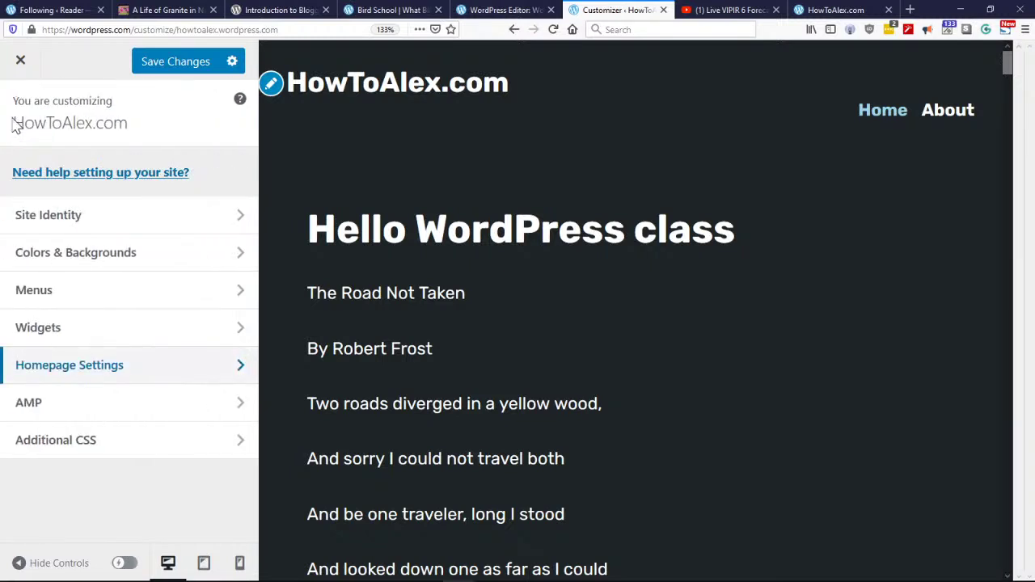
left_click(219, 415)
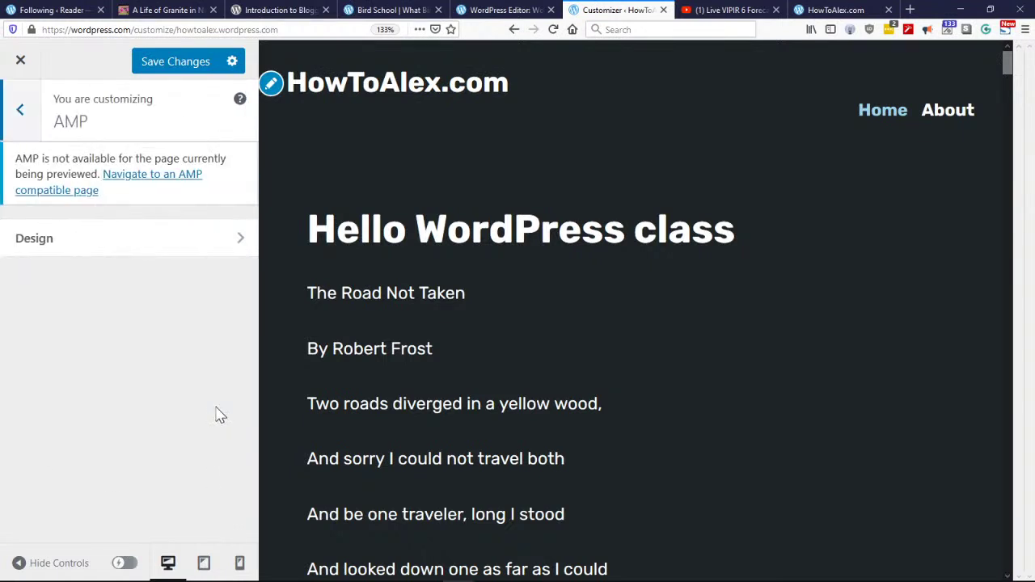
left_click(92, 248)
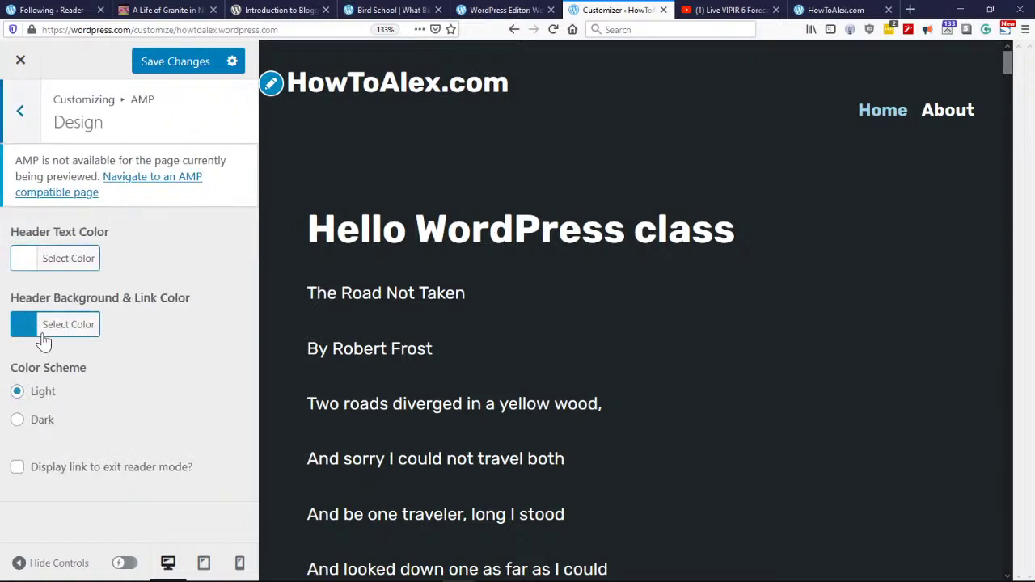
left_click(21, 118)
left_click(35, 126)
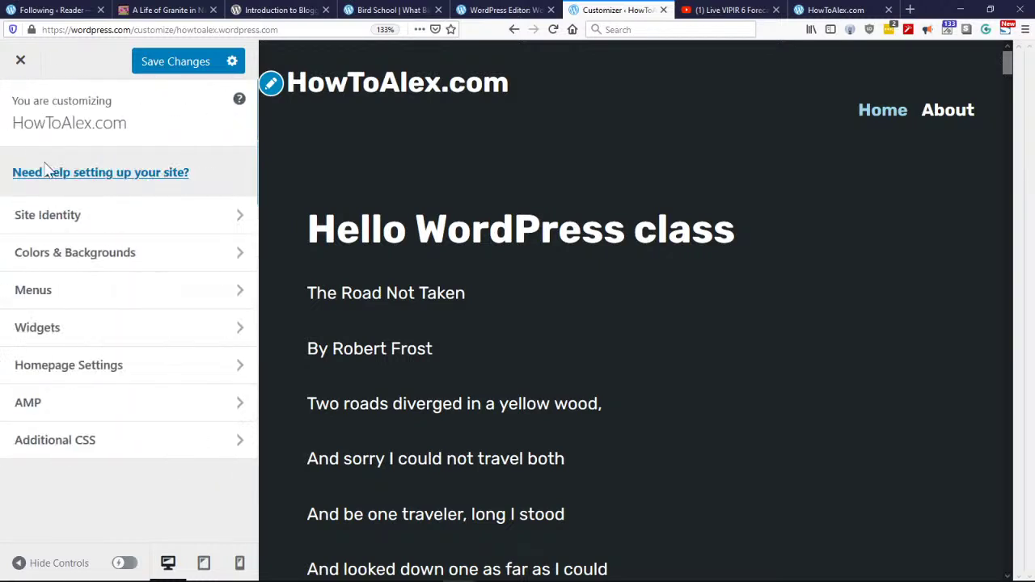
Step: Check Additional CSS (Premium plan only) and Colors & Backgrounds, then return to the main list
left_click(133, 457)
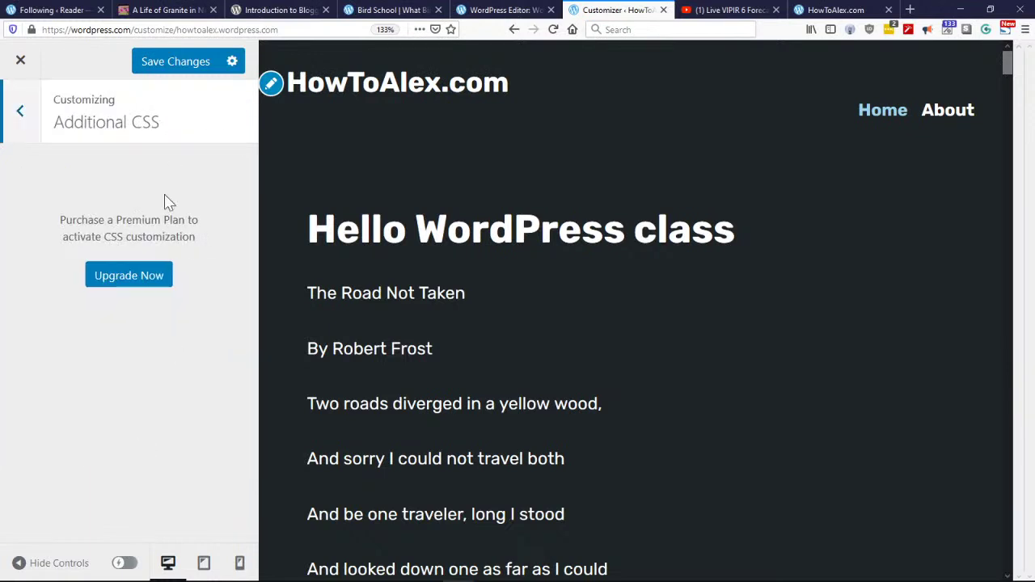
left_click(20, 111)
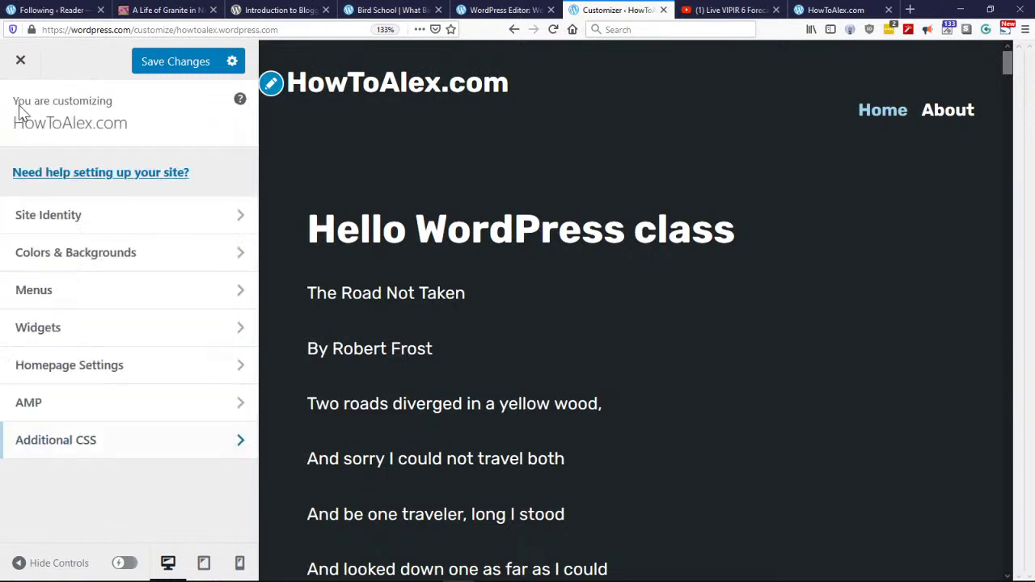
left_click(127, 256)
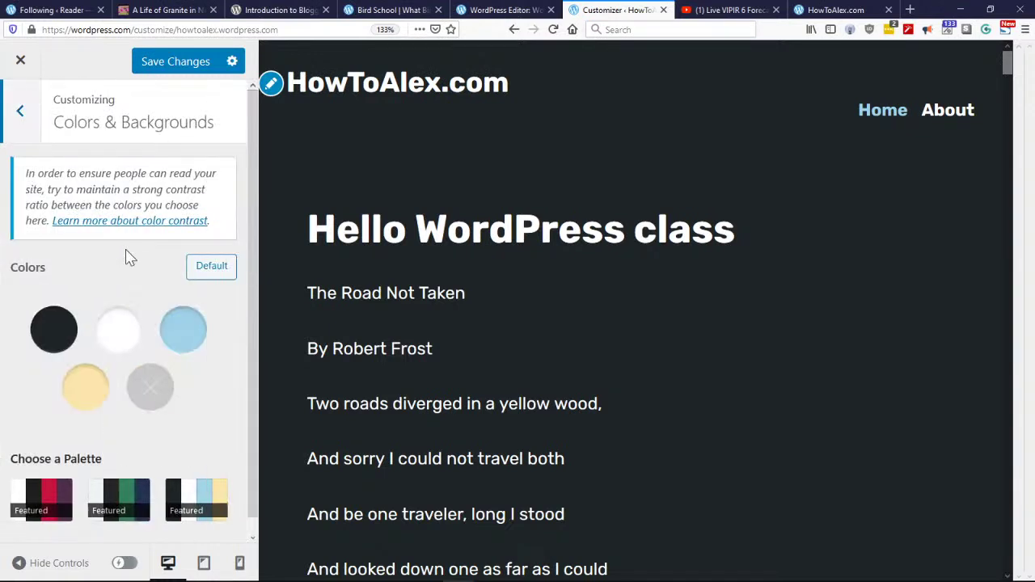
left_click_drag(251, 161, 252, 222)
scroll(162, 178, "up", 1)
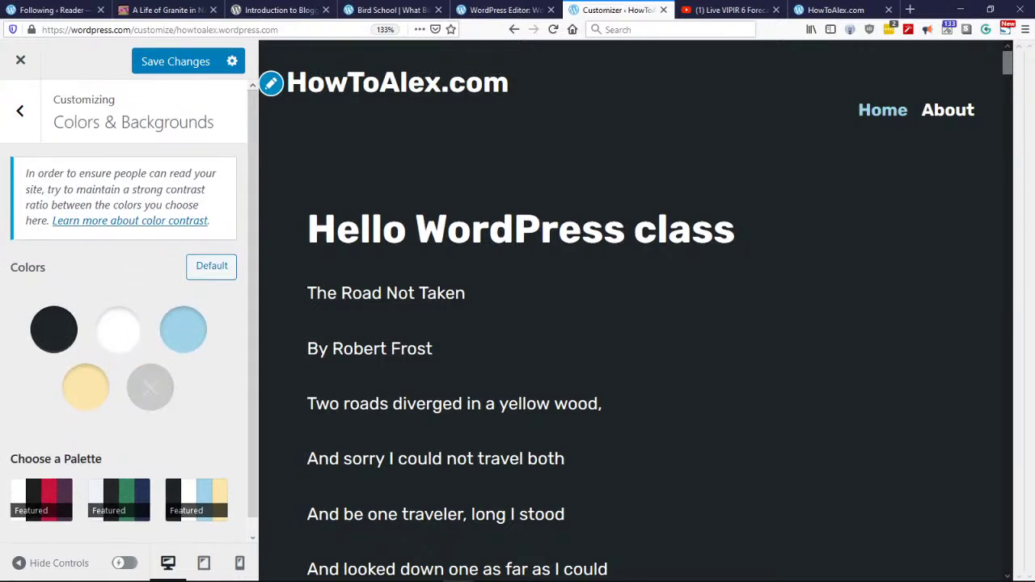
left_click(19, 108)
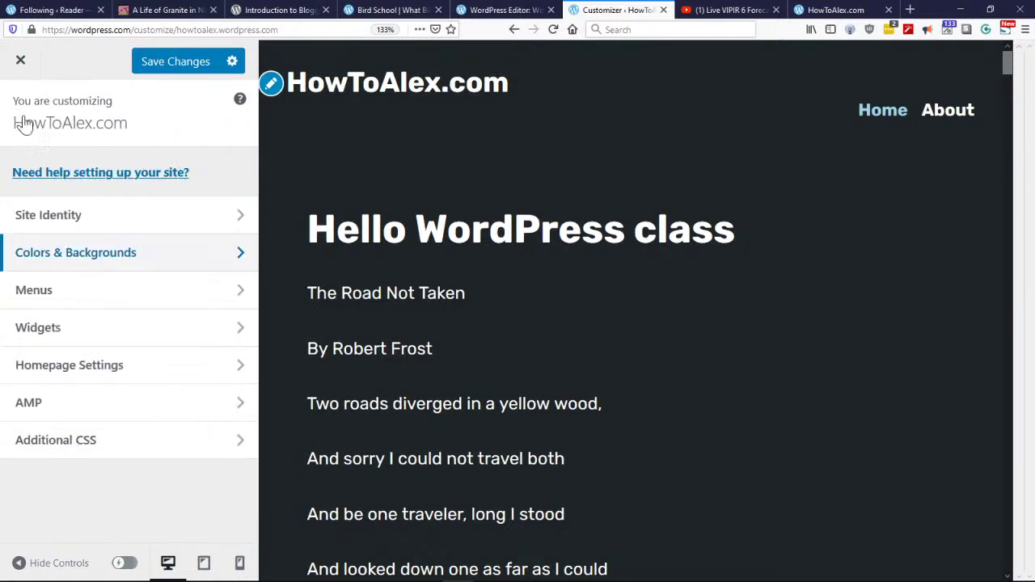
Step: Open Site Identity and toggle the site title and tagline display
left_click(71, 227)
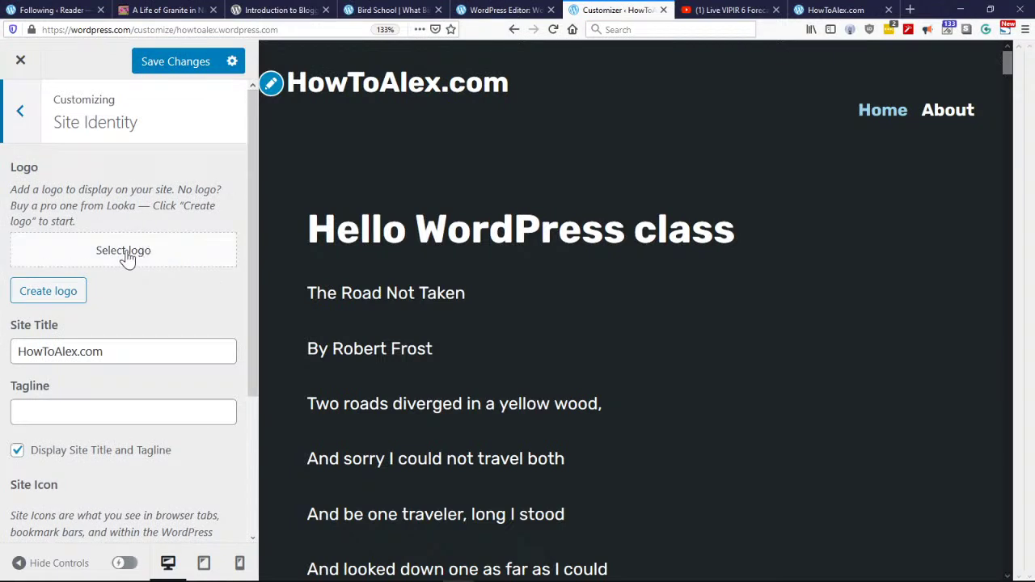
left_click_drag(246, 230, 245, 388)
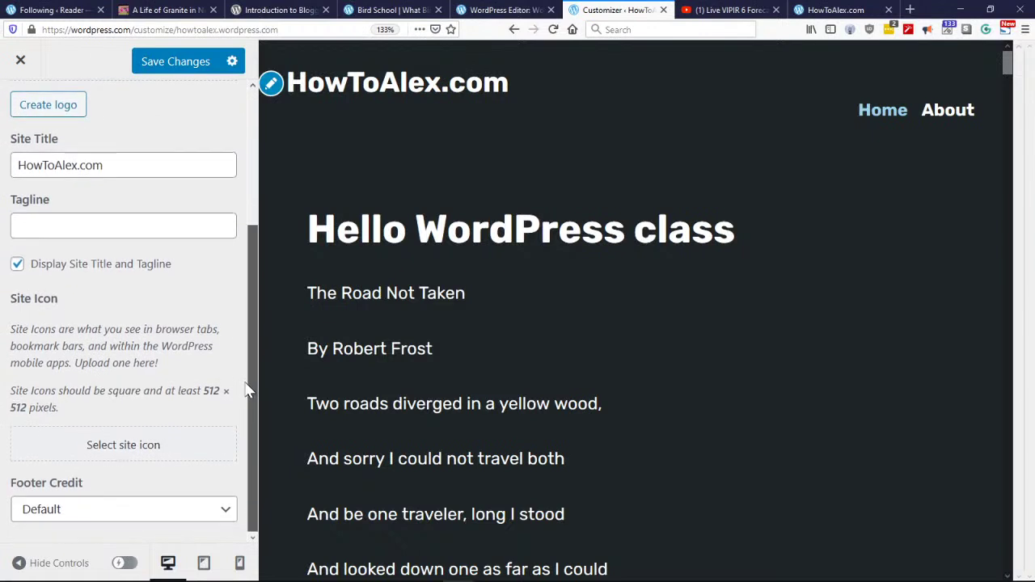
left_click(18, 266)
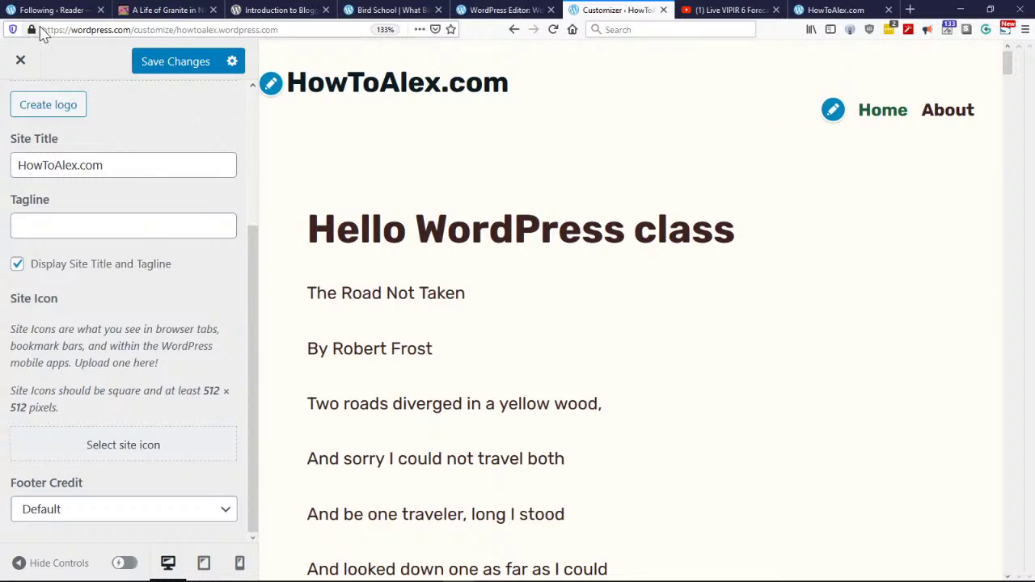
Step: Browse the site icon picker, close it without choosing an icon, and show the Footer Credit options
left_click(139, 449)
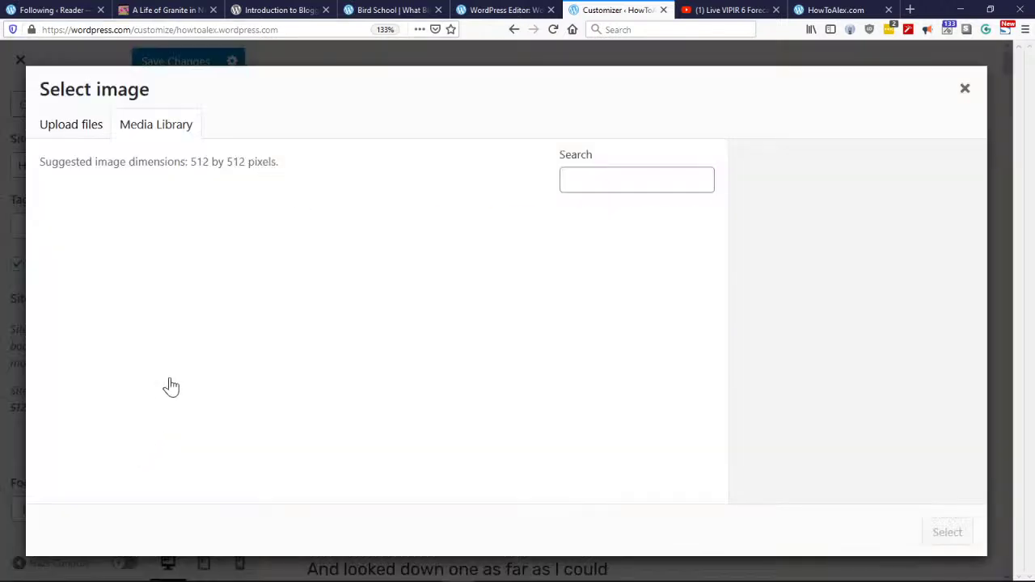
left_click_drag(735, 283, 732, 386)
left_click(95, 133)
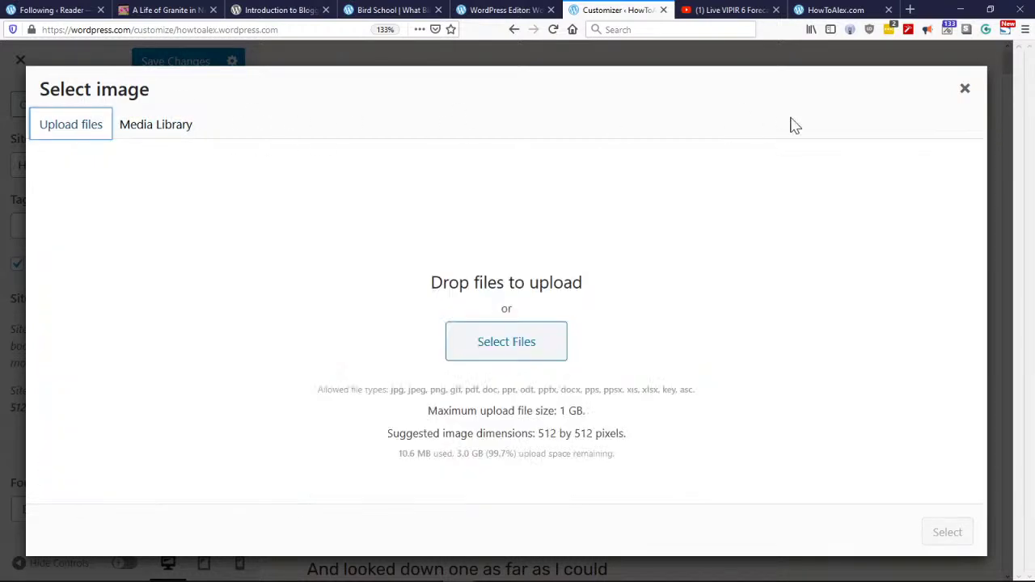
left_click(964, 91)
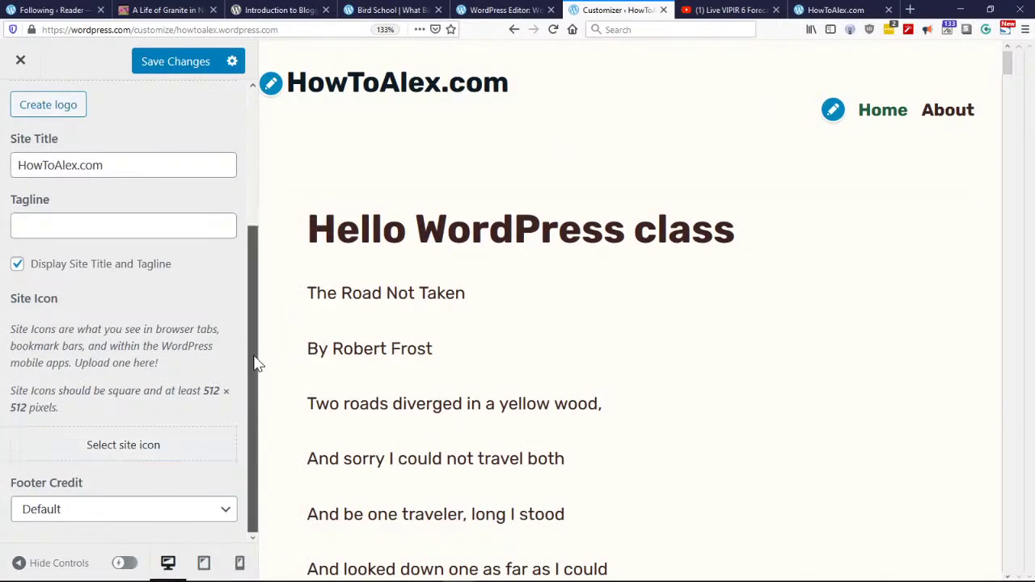
left_click(226, 509)
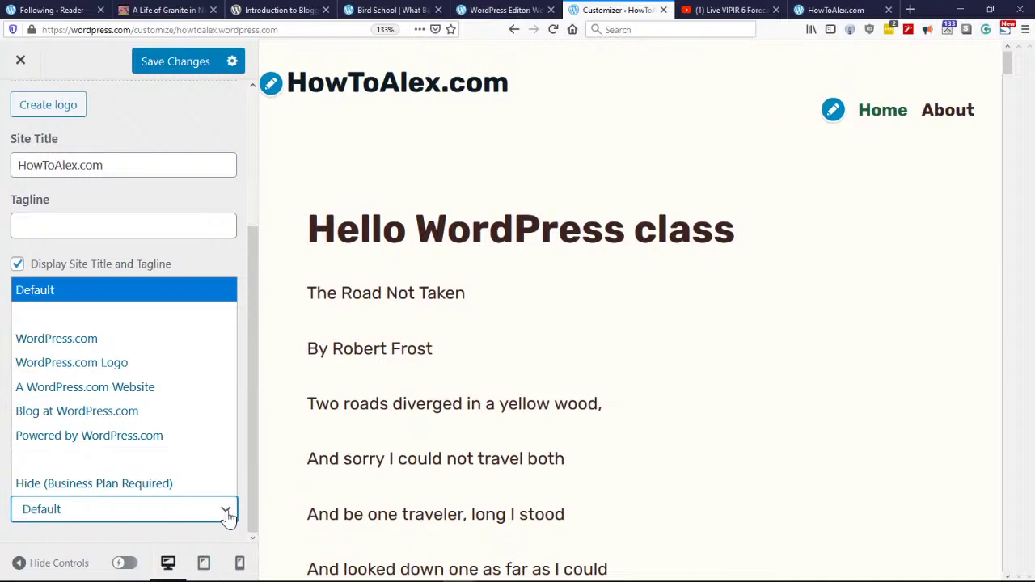
Step: Try 'Powered by WordPress.com' as the footer credit, then settle on WordPress.com
left_click(227, 513)
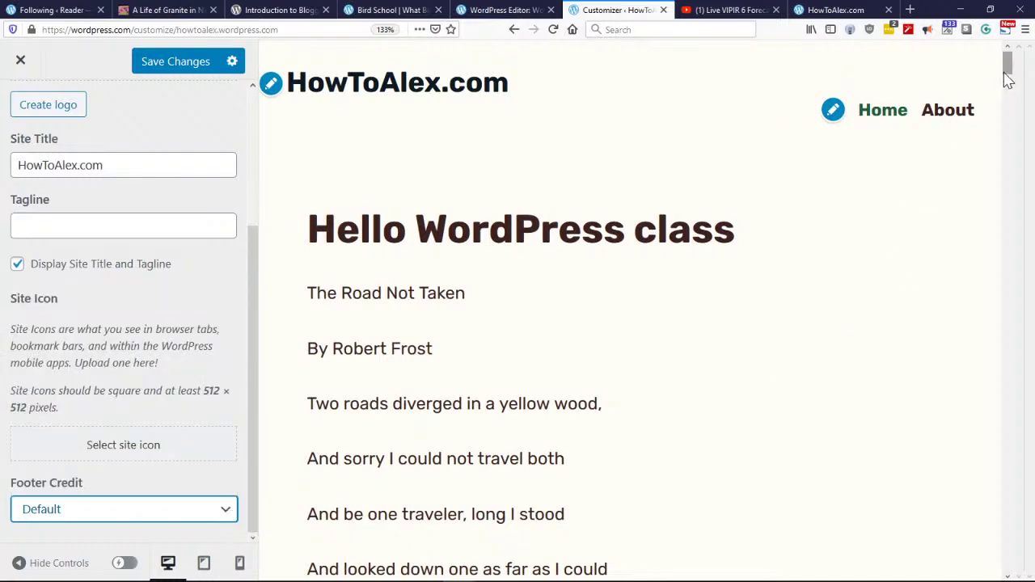
left_click_drag(1006, 78, 1006, 562)
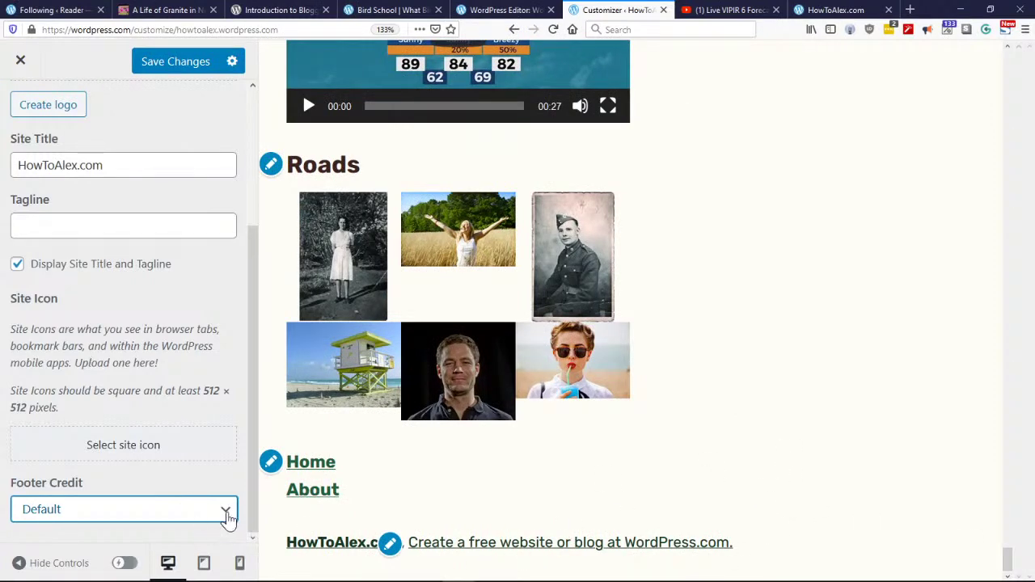
left_click(227, 514)
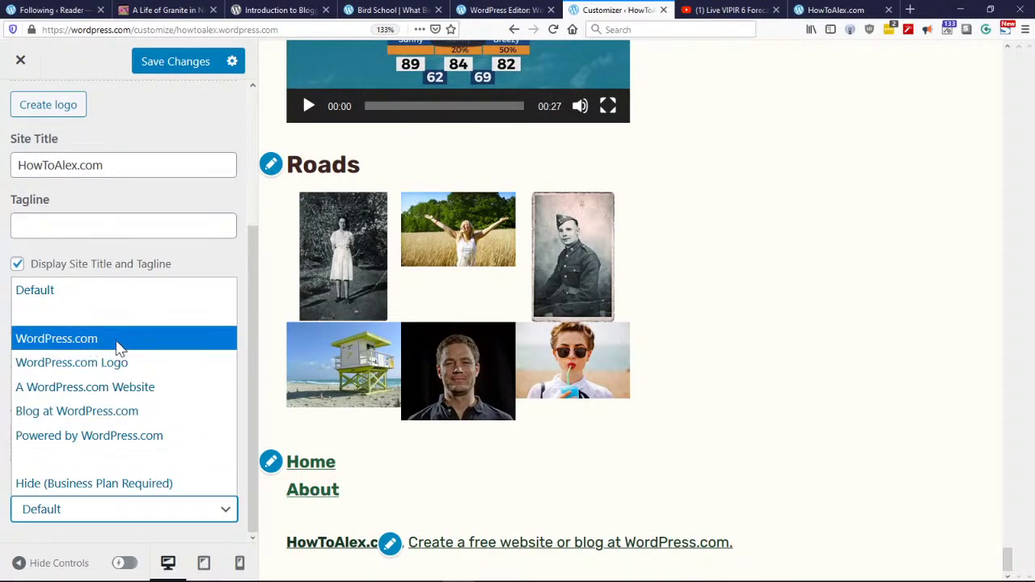
left_click(117, 343)
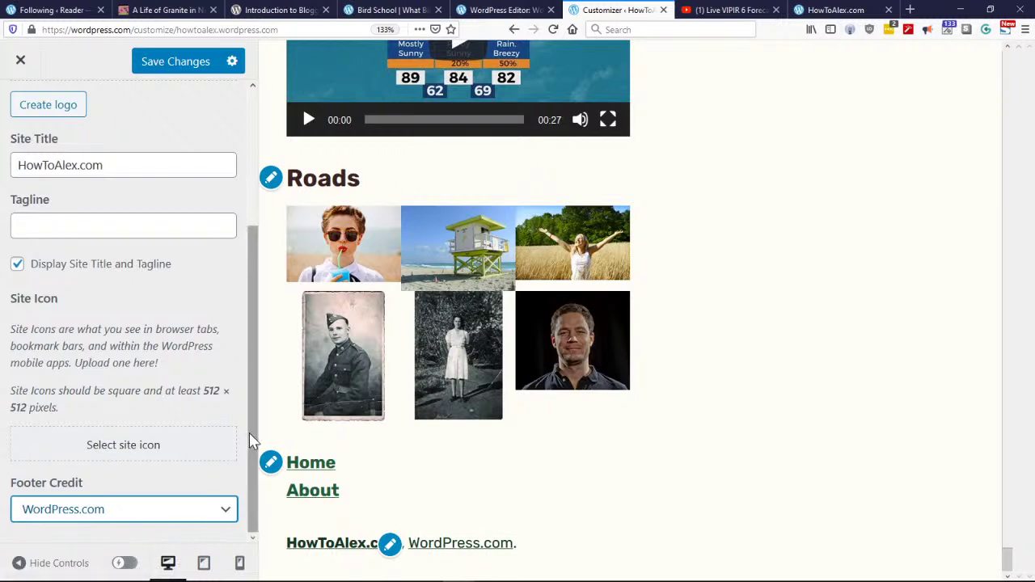
left_click(224, 510)
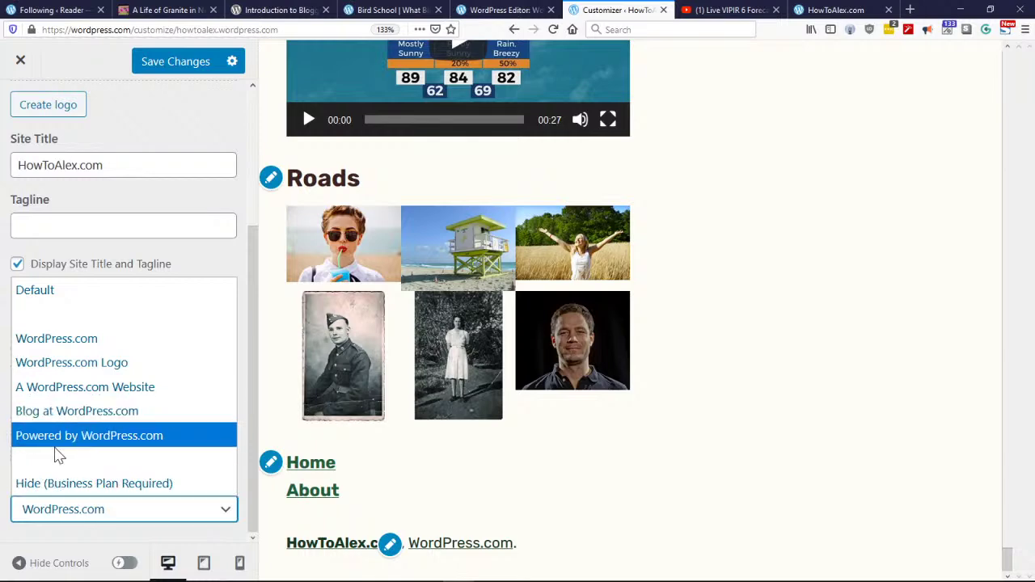
left_click(55, 443)
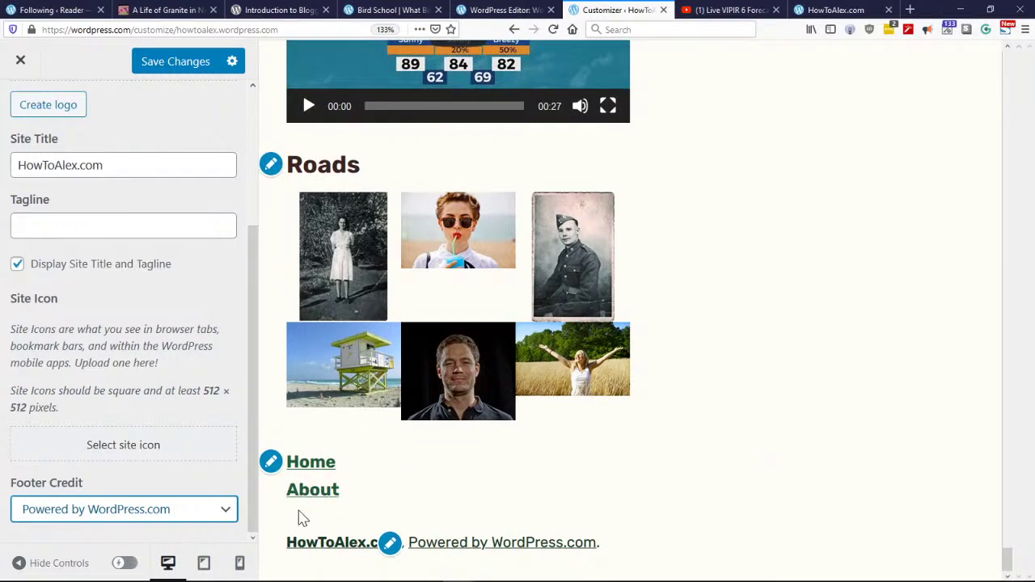
left_click(227, 519)
left_click(121, 337)
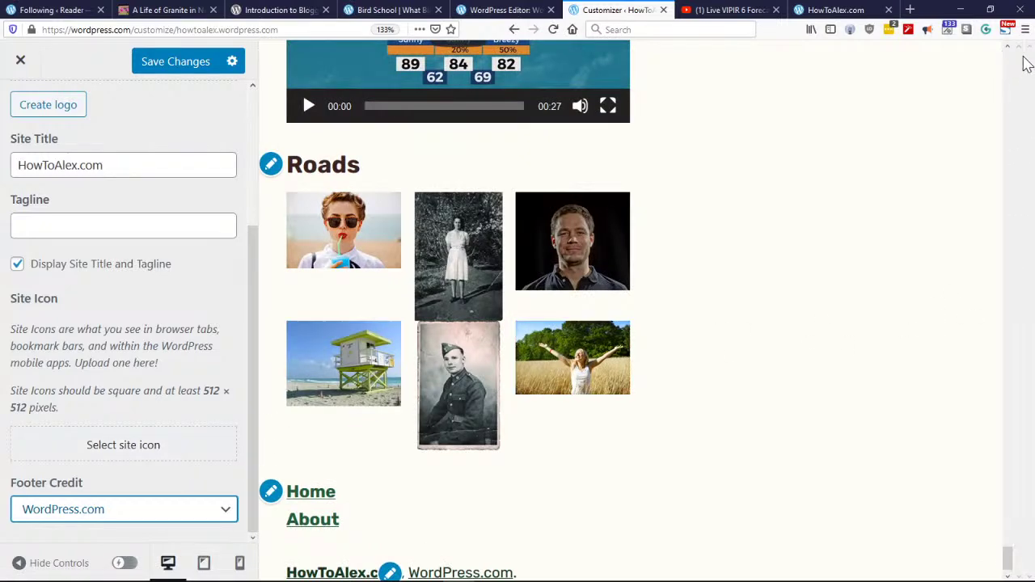
Step: Scroll the preview to check the footer line and switch to tablet-width preview
scroll(1011, 76, "up", 20)
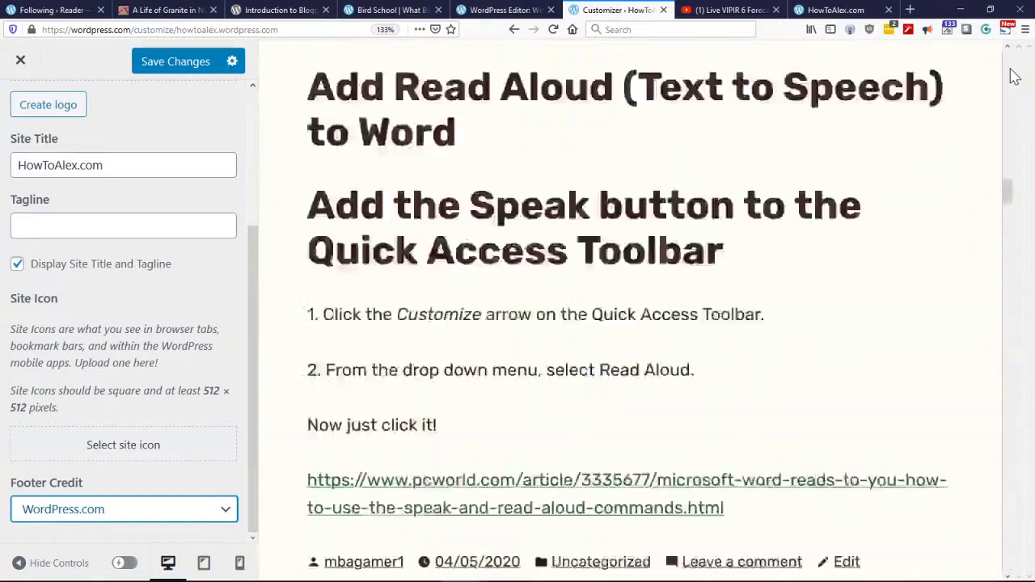
left_click_drag(1006, 86, 1004, 544)
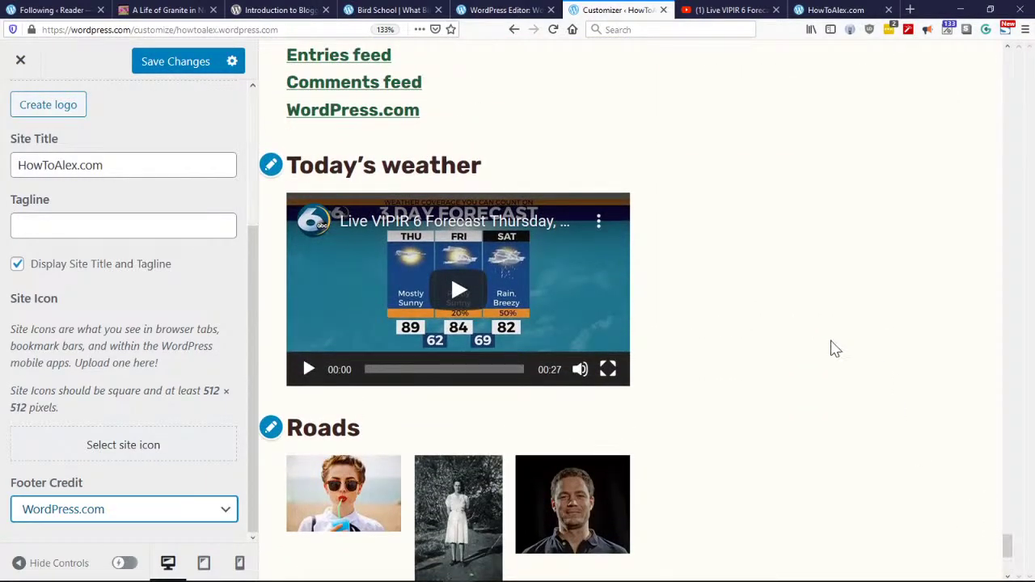
scroll(778, 312, "up", 5)
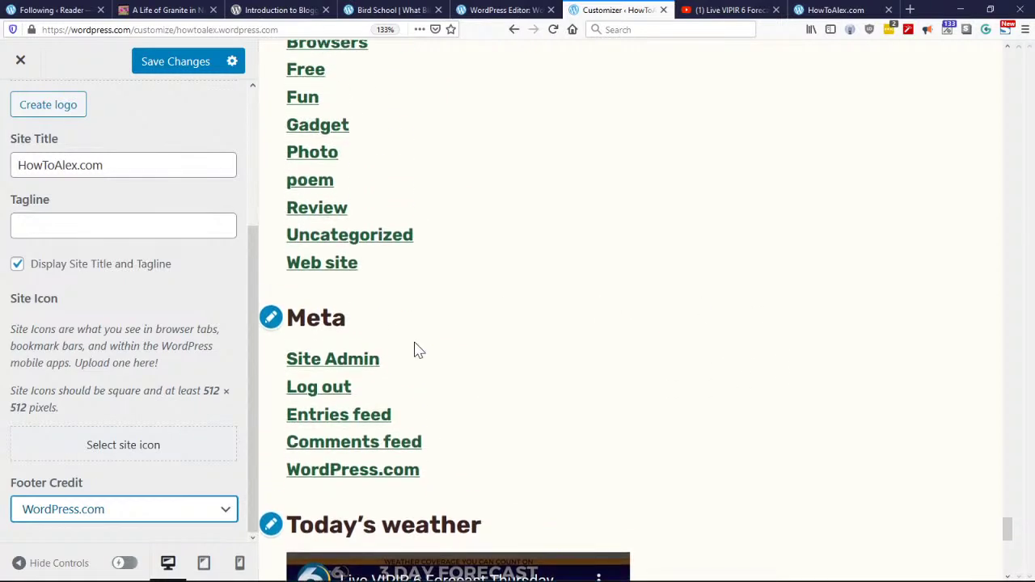
scroll(555, 384, "down", 3)
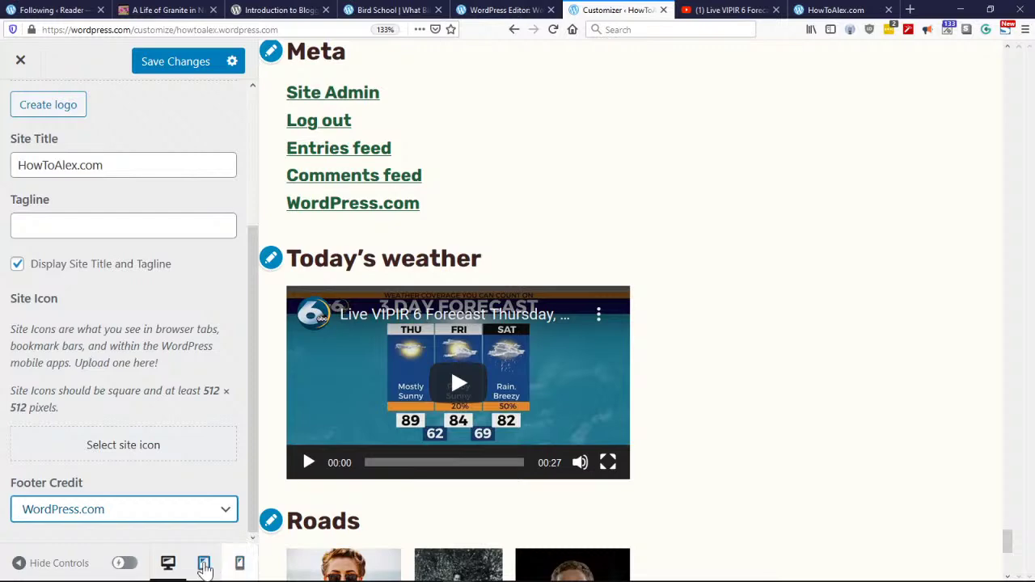
left_click(204, 563)
Step: Check the phone-width preview, save the Customizer changes, and close the Customizer
left_click(240, 564)
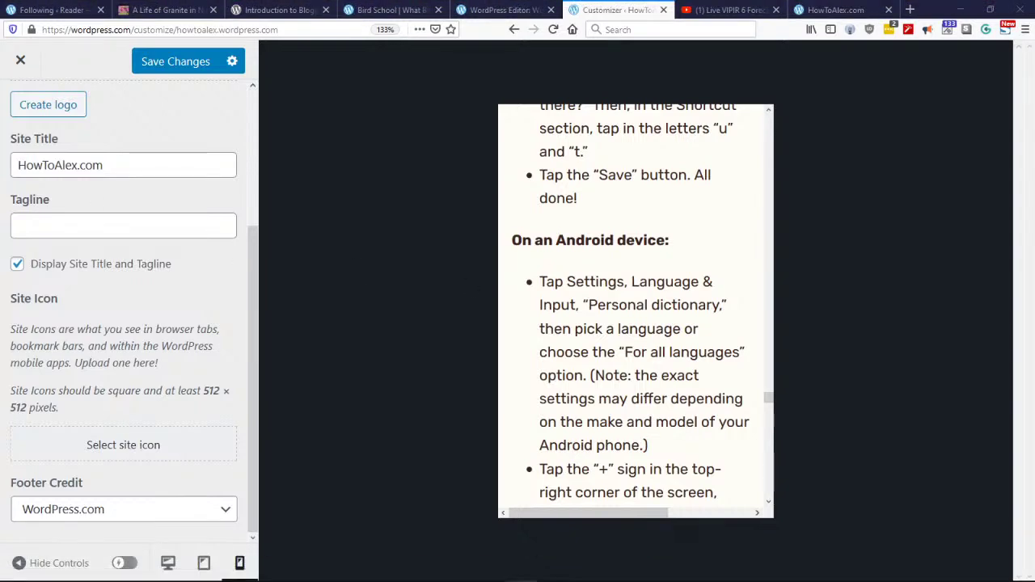
scroll(713, 331, "up", 10)
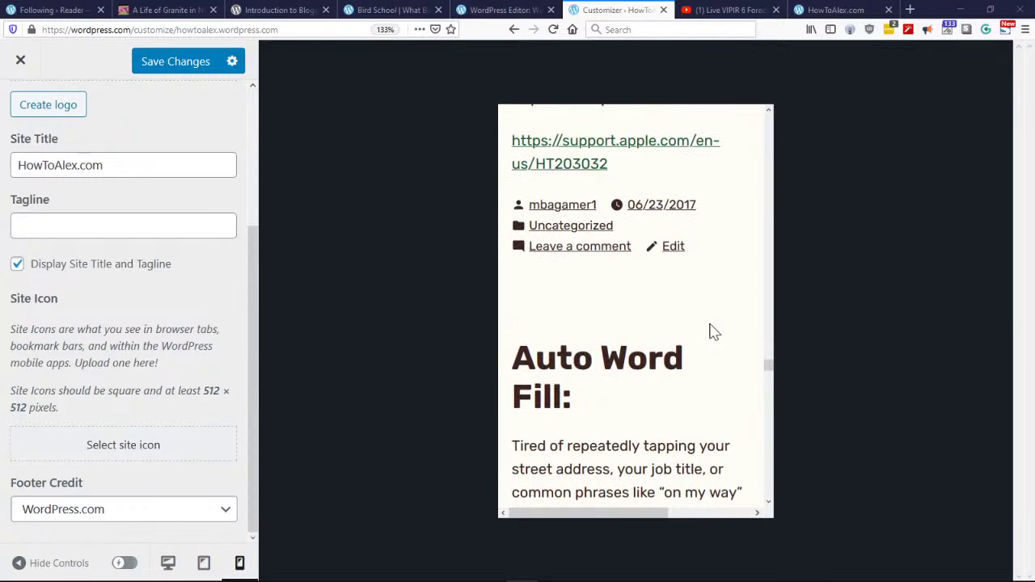
scroll(713, 332, "up", 3)
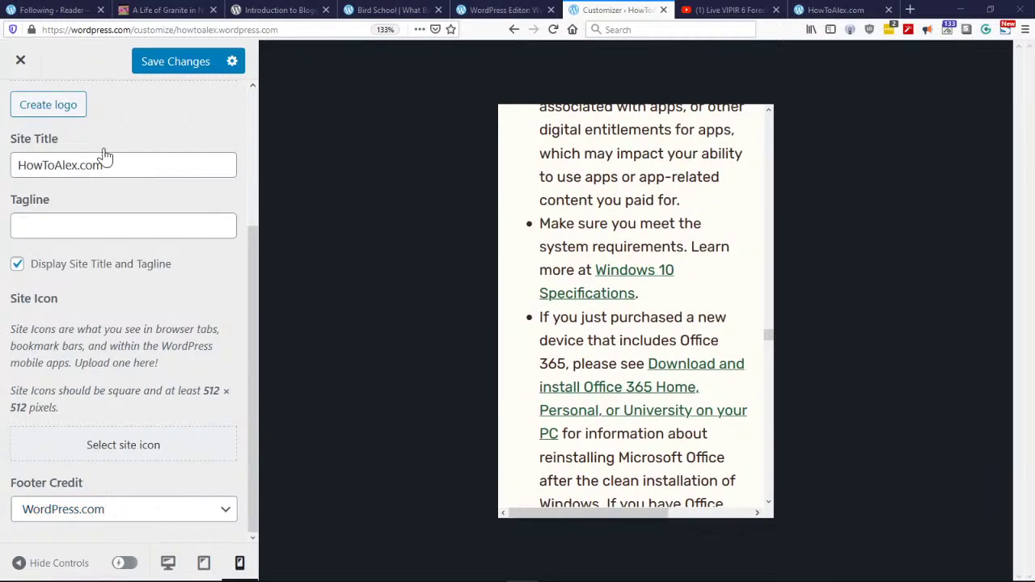
left_click(190, 65)
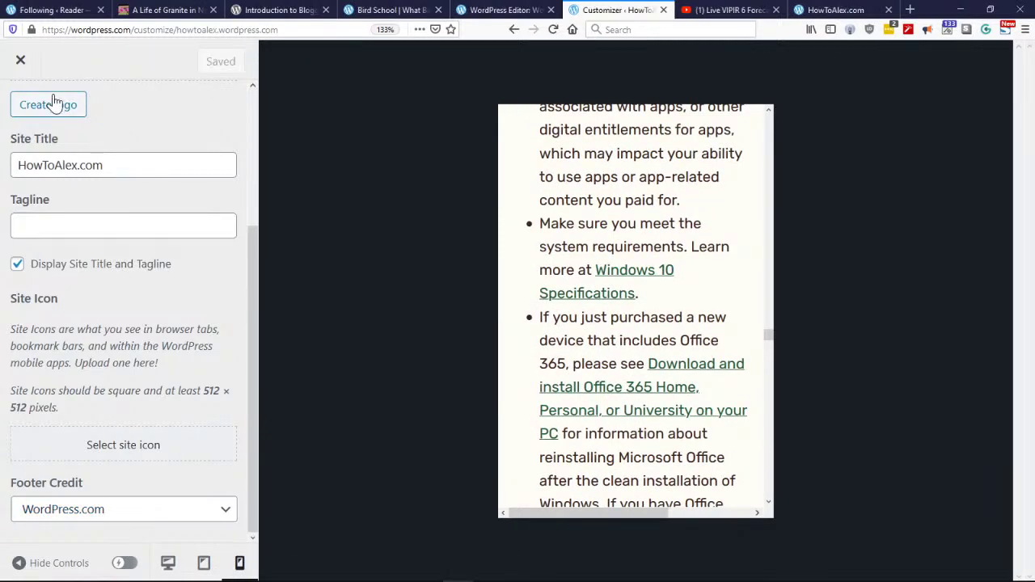
left_click(22, 63)
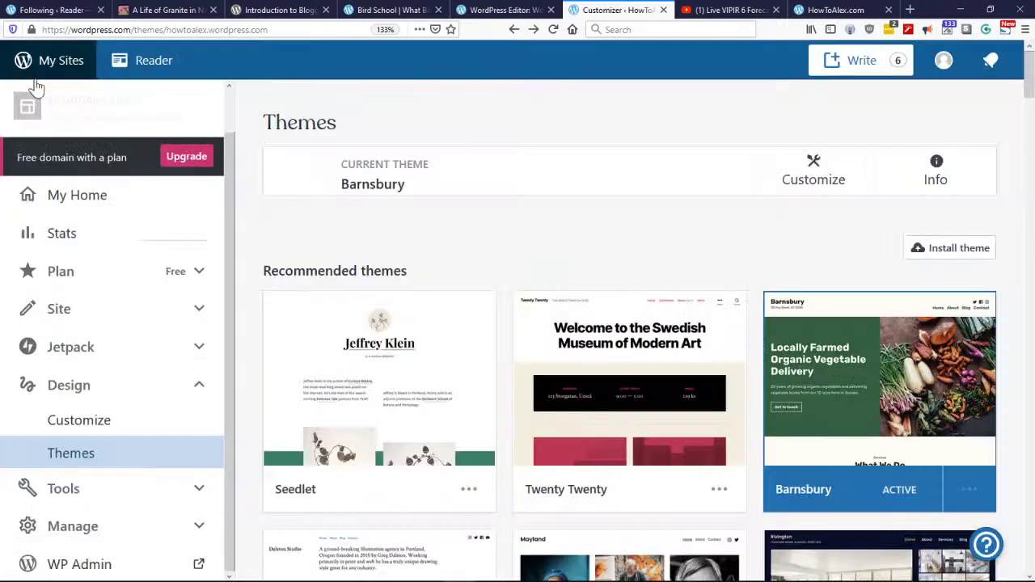
Step: Reopen the Customizer through Design > Customize on the Themes page
scroll(240, 309, "down", 1)
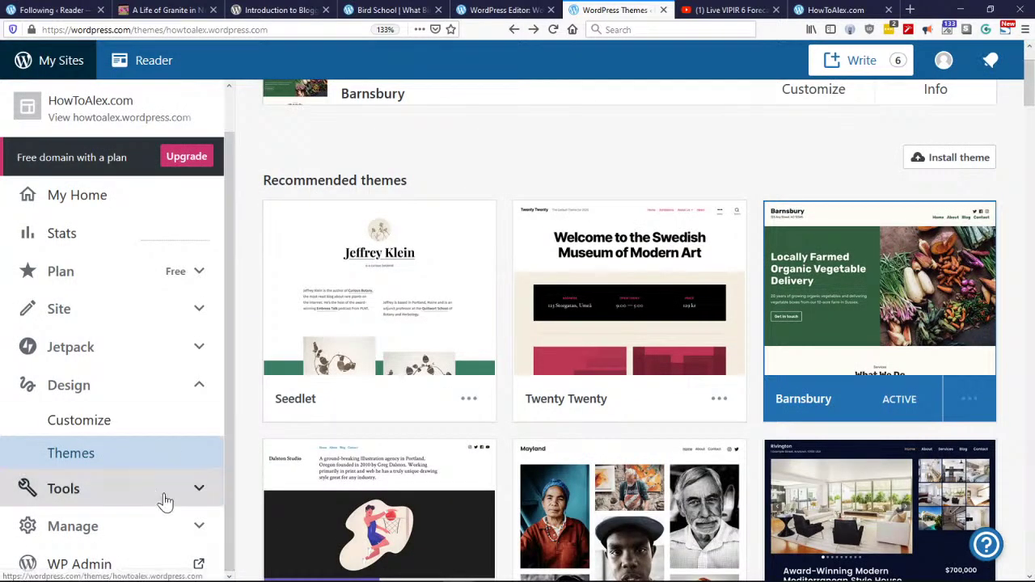
left_click(90, 457)
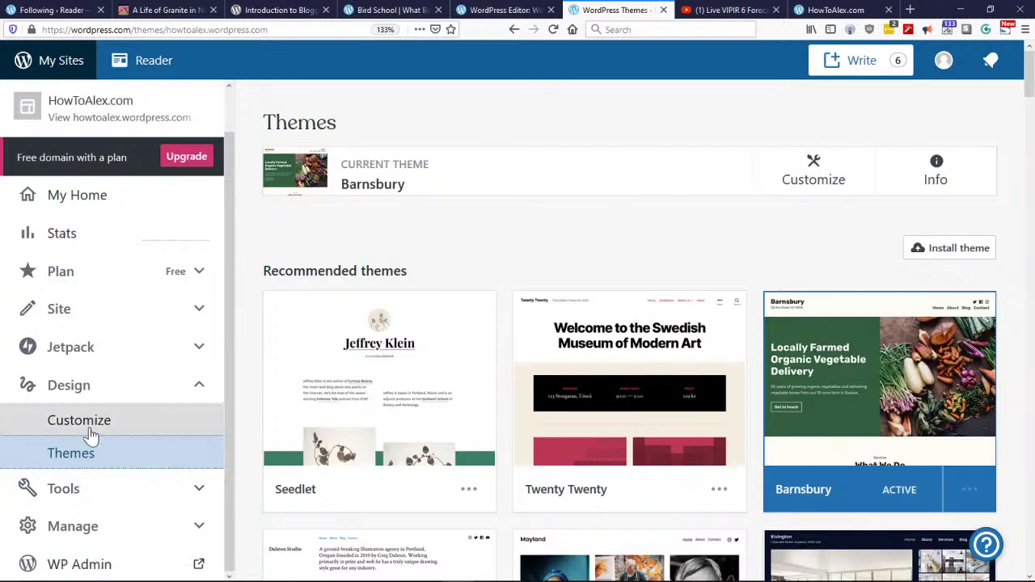
left_click(79, 421)
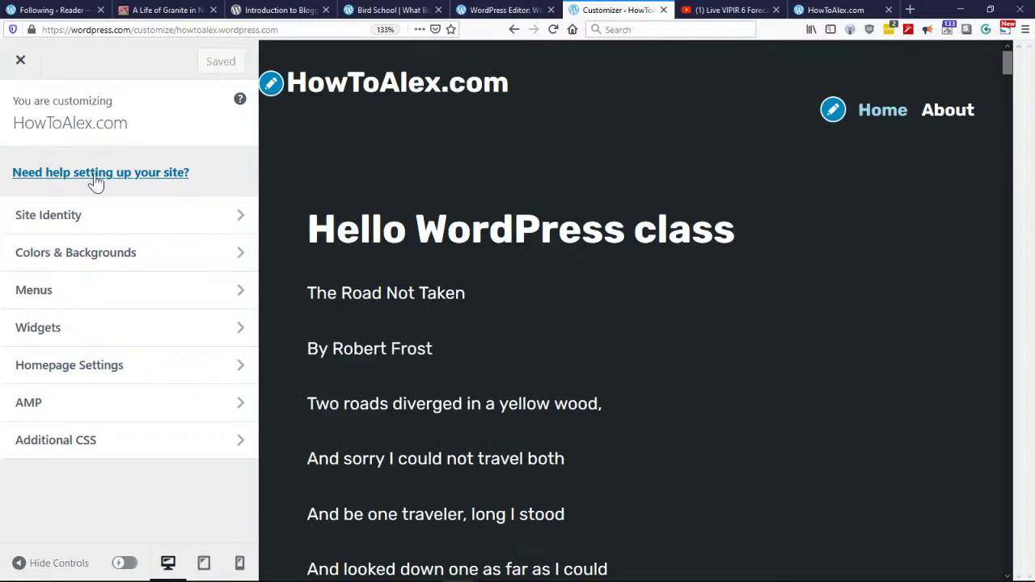
Step: Glance at the Site Identity and Menus sections
left_click(79, 123)
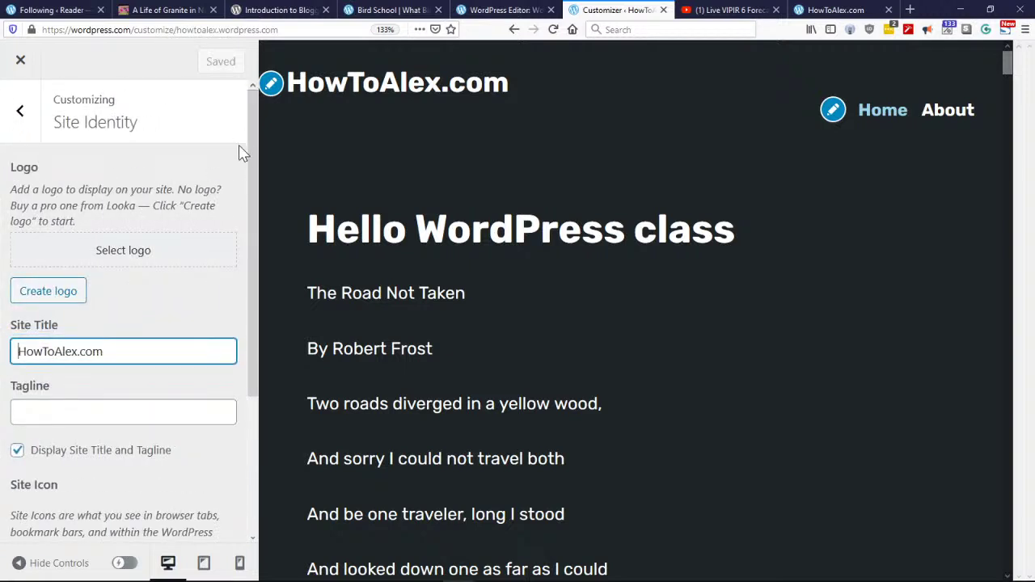
left_click_drag(252, 139, 166, 117)
left_click(19, 113)
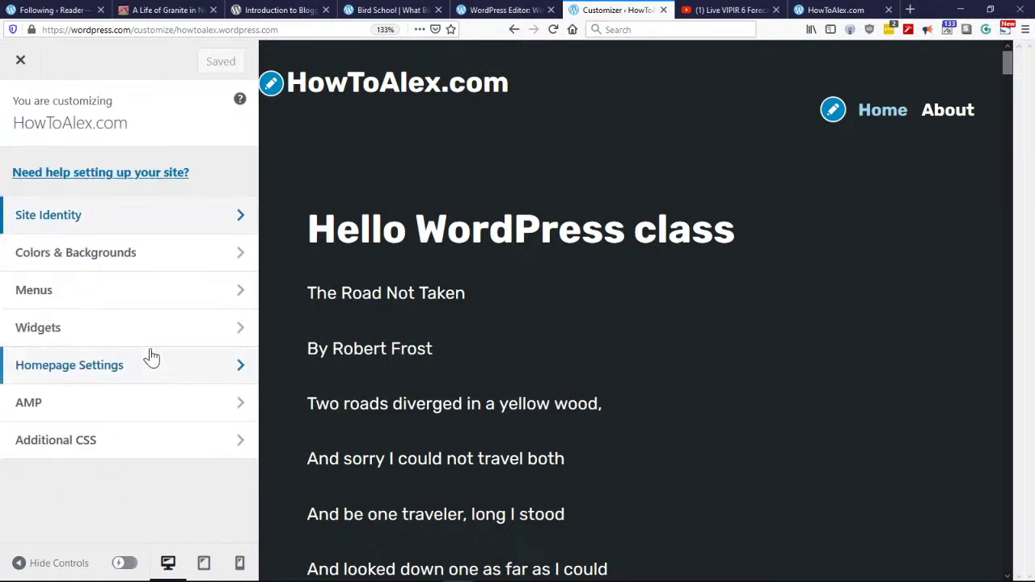
left_click(148, 290)
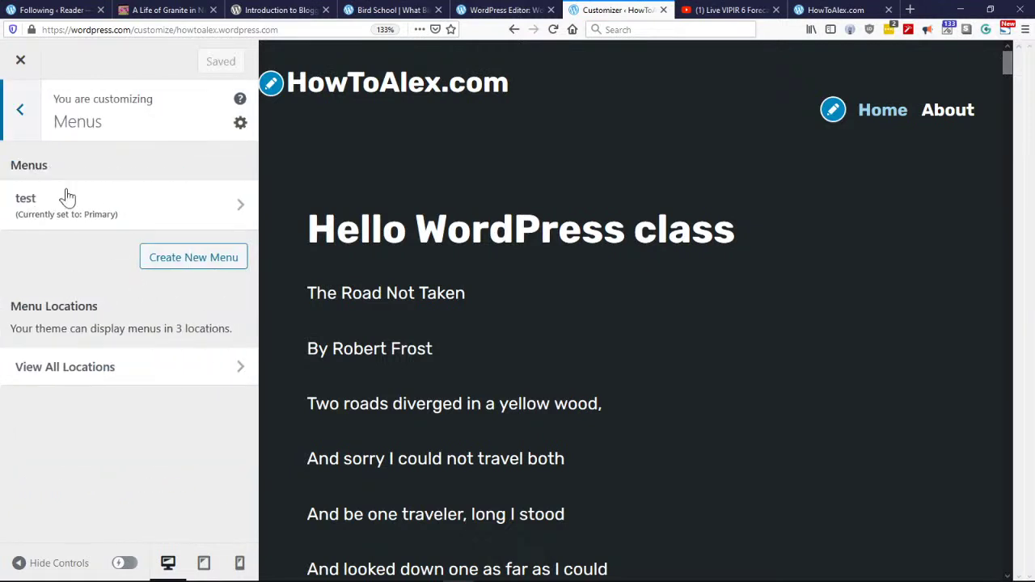
left_click(21, 109)
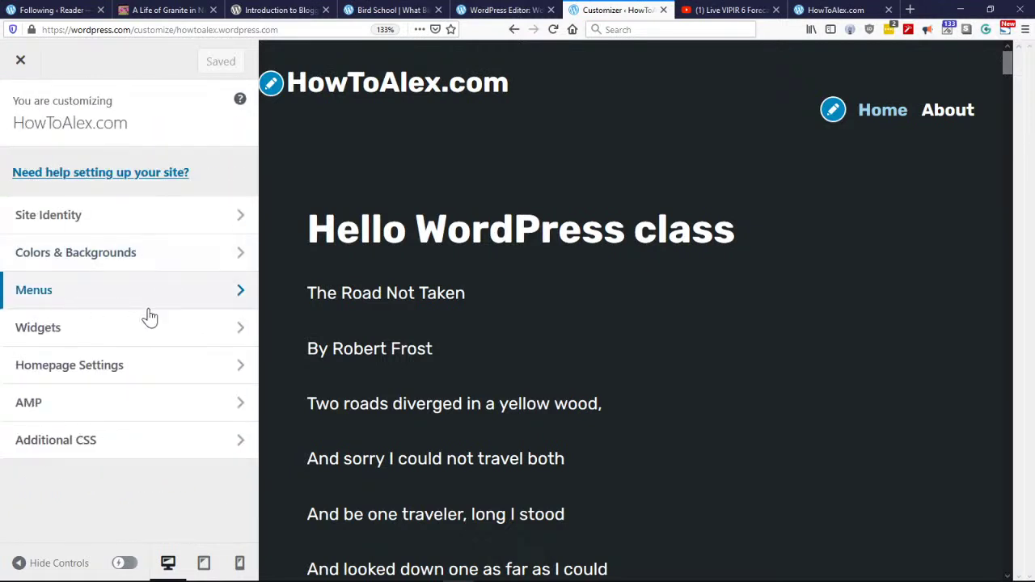
Step: Inspect the Footer widgets' Gallery: Roads settings, then view the AMP panel
left_click(144, 336)
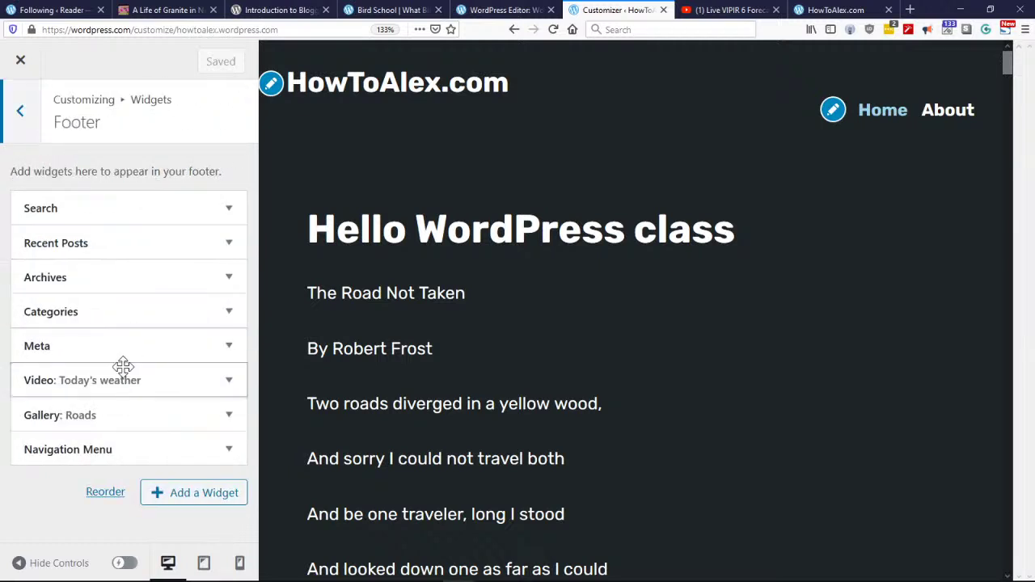
left_click(134, 417)
scroll(242, 404, "down", 4)
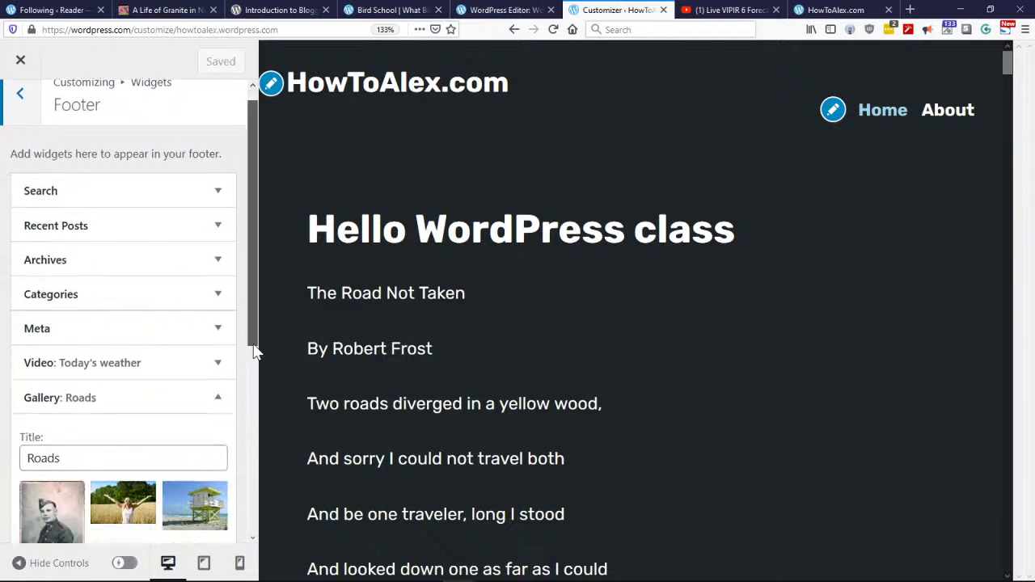
scroll(222, 469, "up", 1)
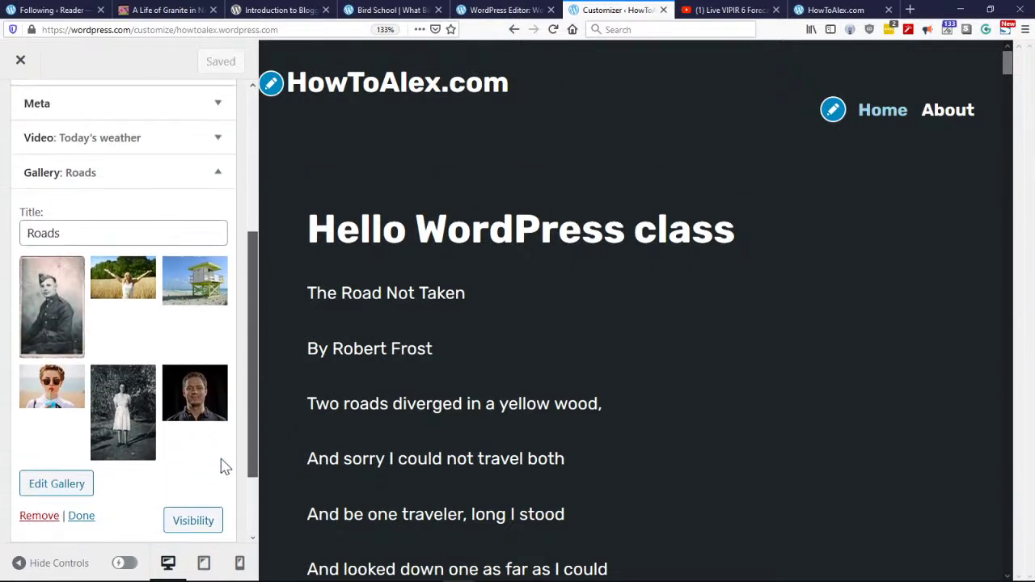
scroll(221, 465, "down", 1)
scroll(225, 470, "up", 1)
scroll(224, 461, "up", 4)
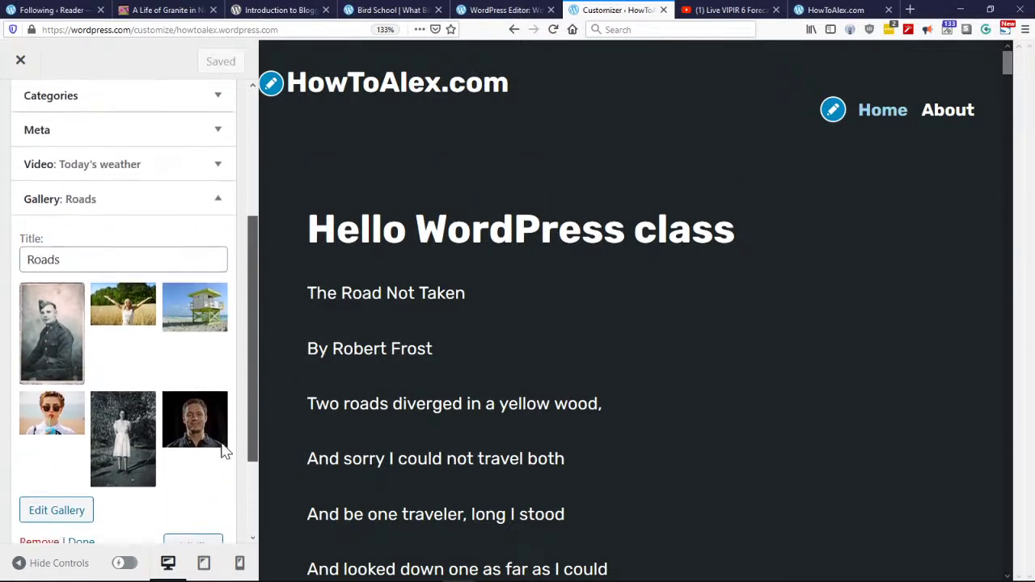
left_click(14, 125)
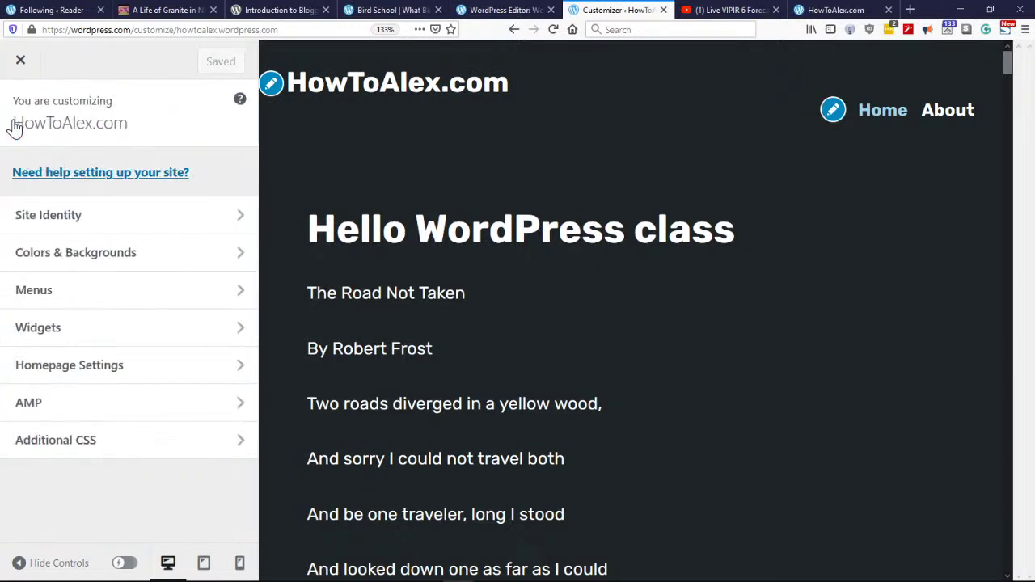
left_click(152, 412)
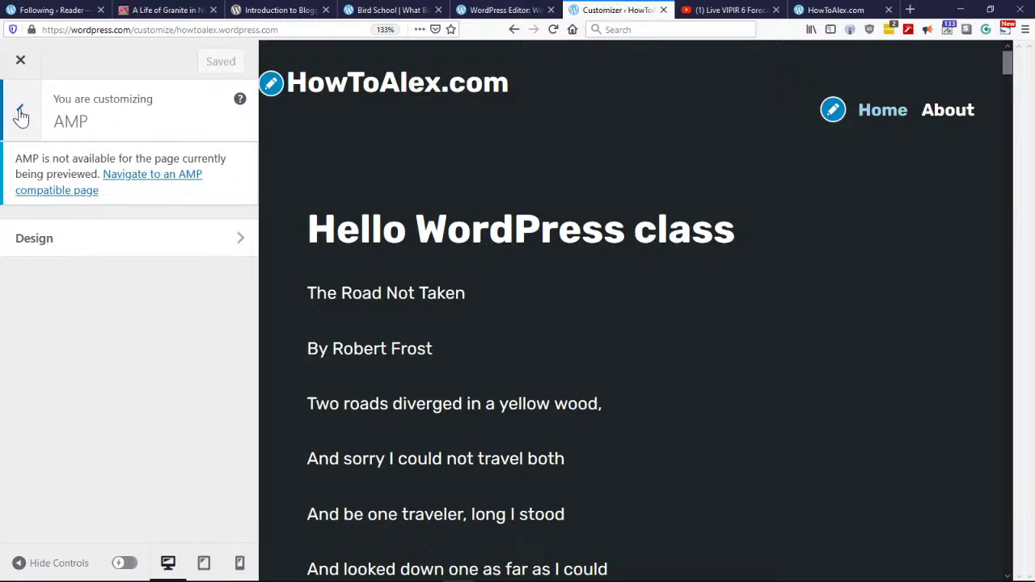
left_click(20, 113)
Step: Close the Customizer and switch to the live HowToAlex.com tab showing the Hello WordPress class post
left_click(20, 61)
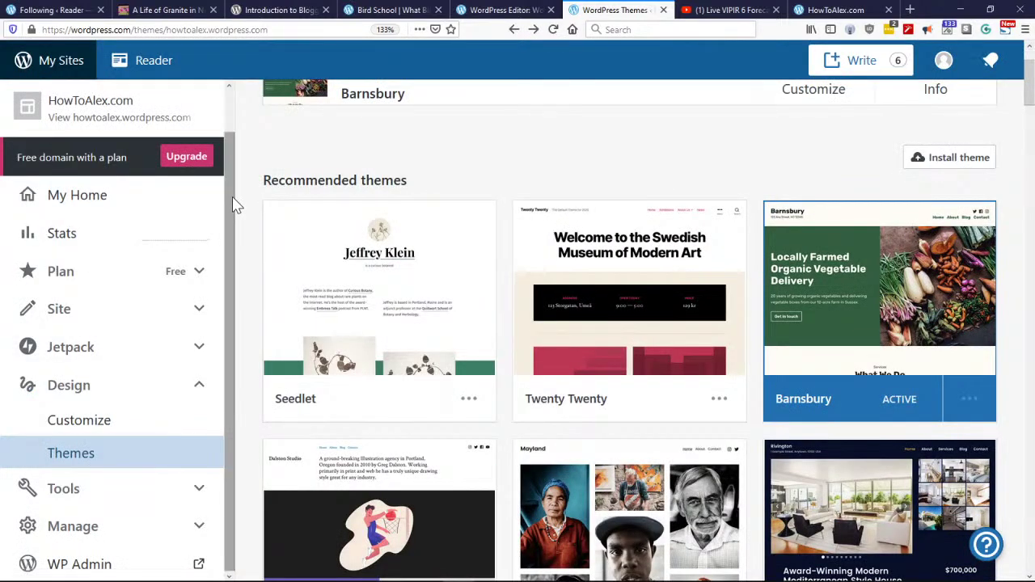
left_click(841, 9)
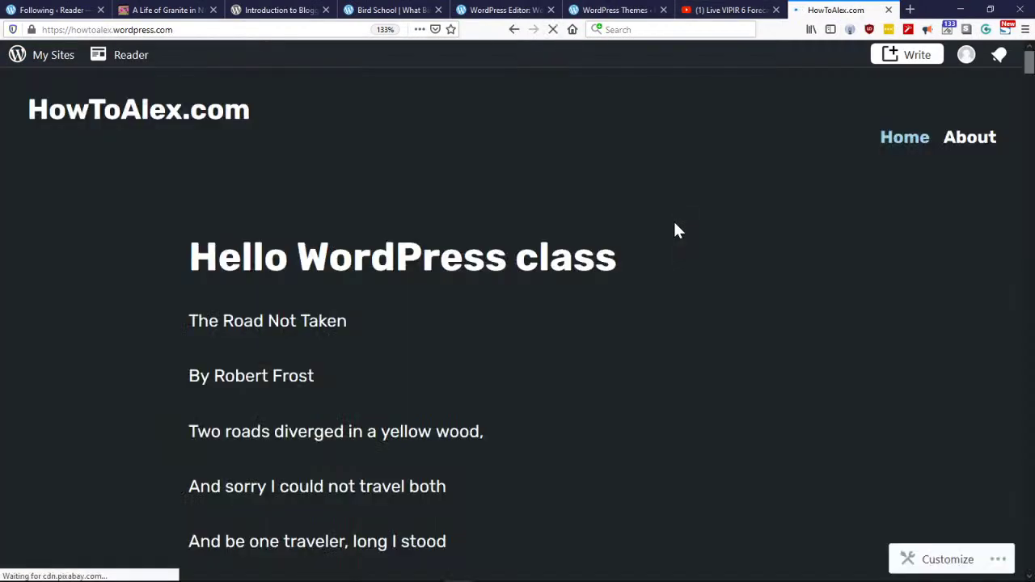
scroll(736, 342, "down", 15)
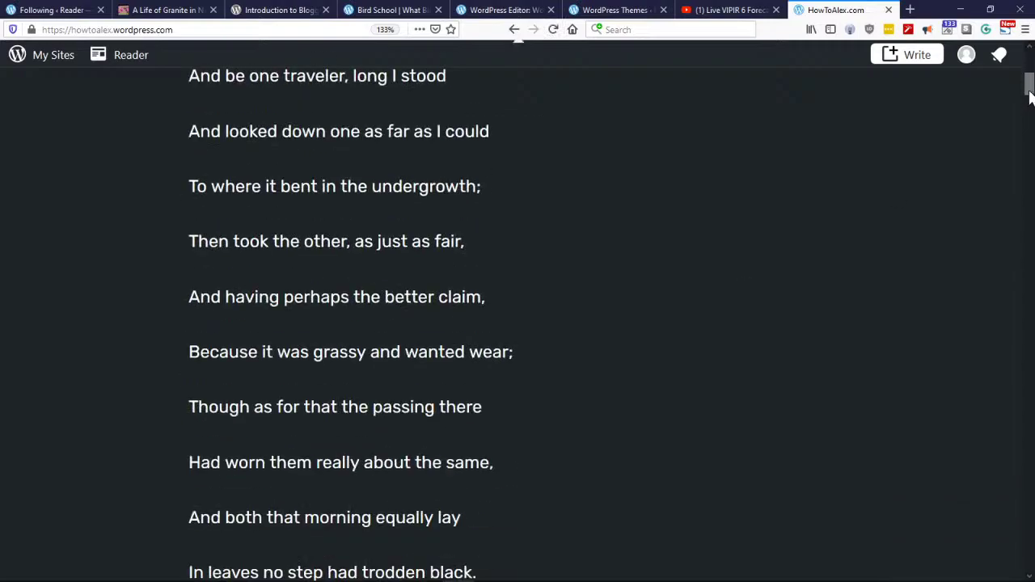
left_click_drag(1028, 300, 1030, 477)
scroll(614, 344, "down", 3)
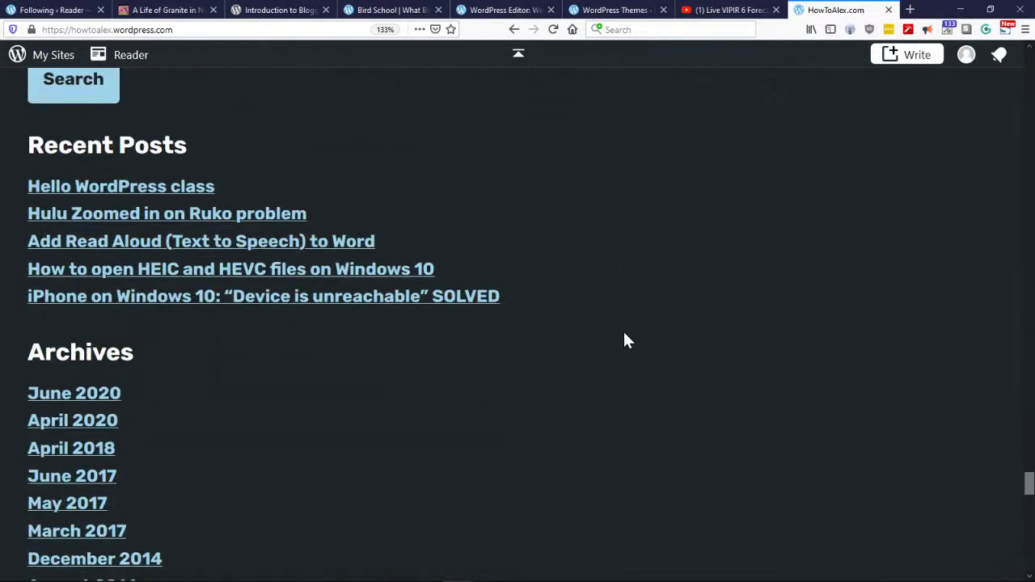
scroll(624, 340, "down", 6)
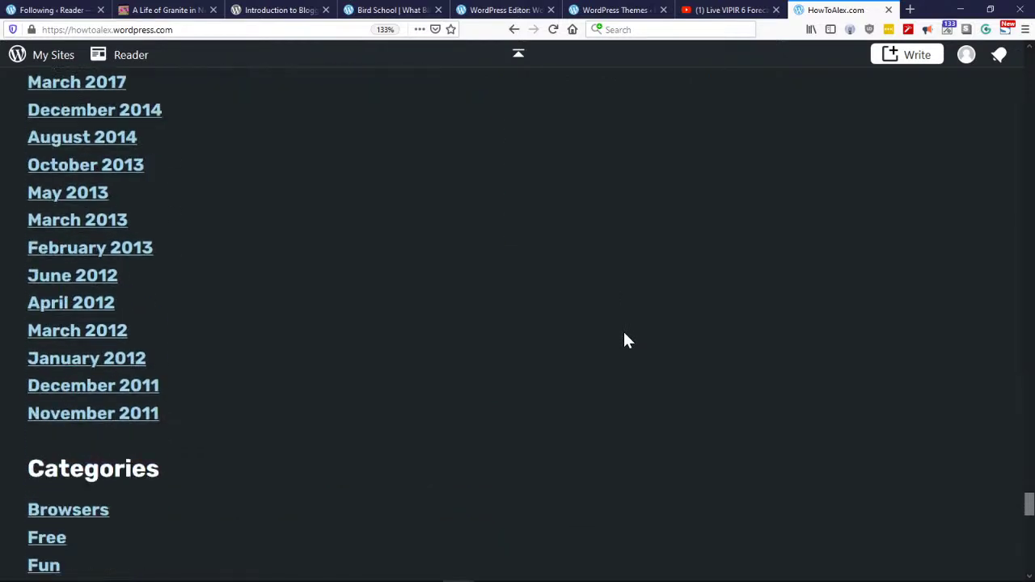
scroll(624, 340, "down", 8)
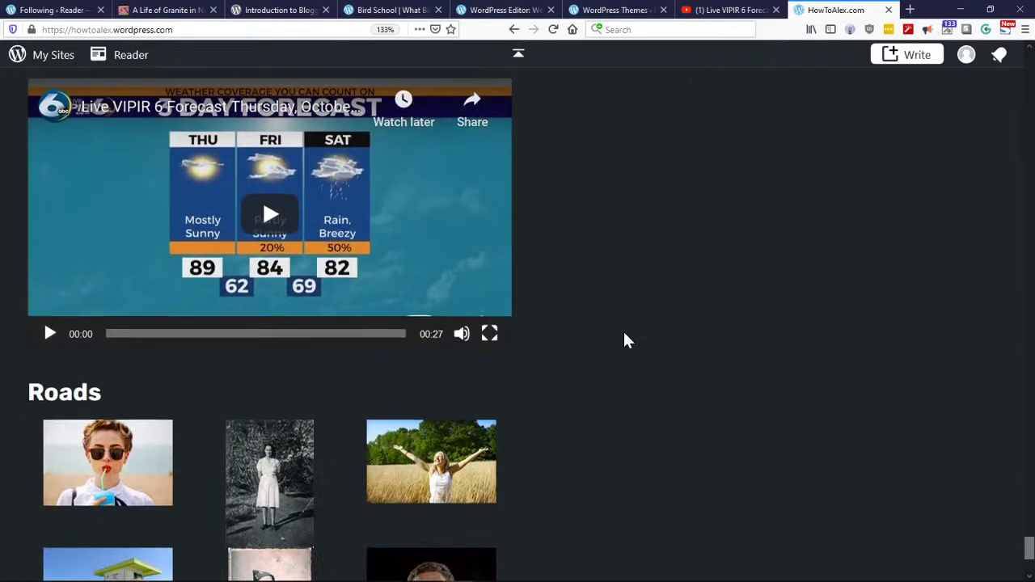
scroll(638, 315, "up", 1)
left_click(269, 313)
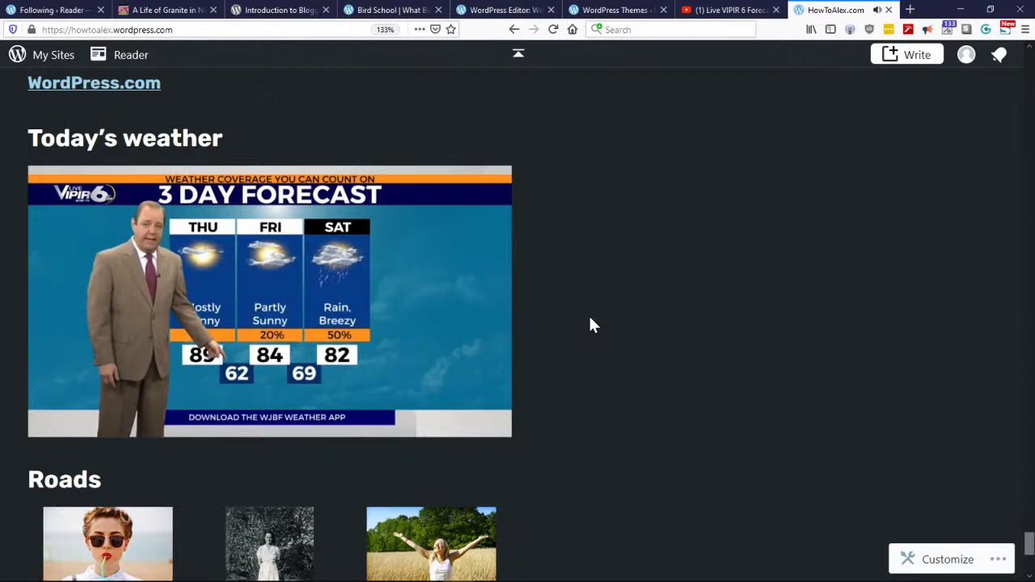
mouse_move(118, 391)
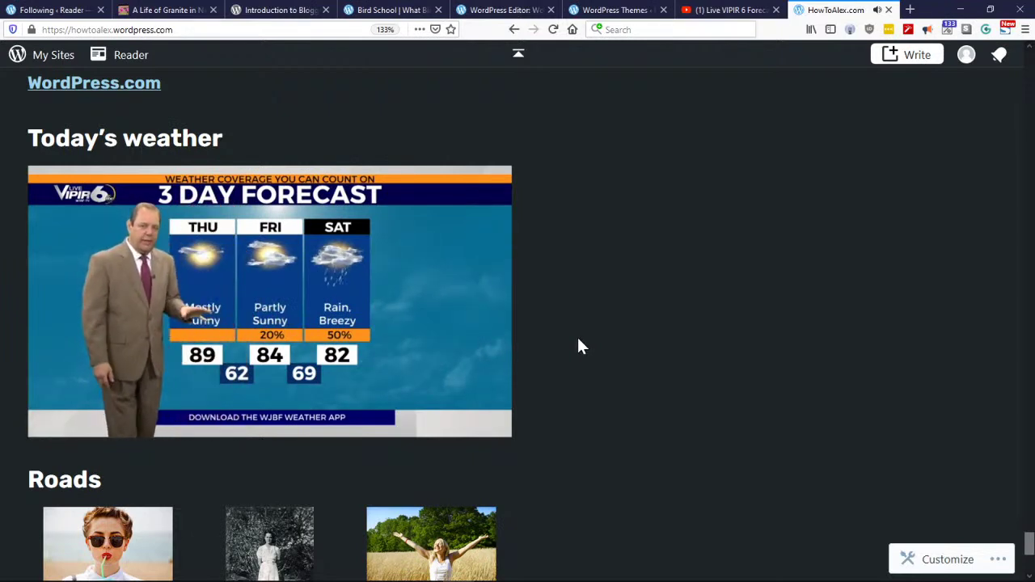
left_click(129, 320)
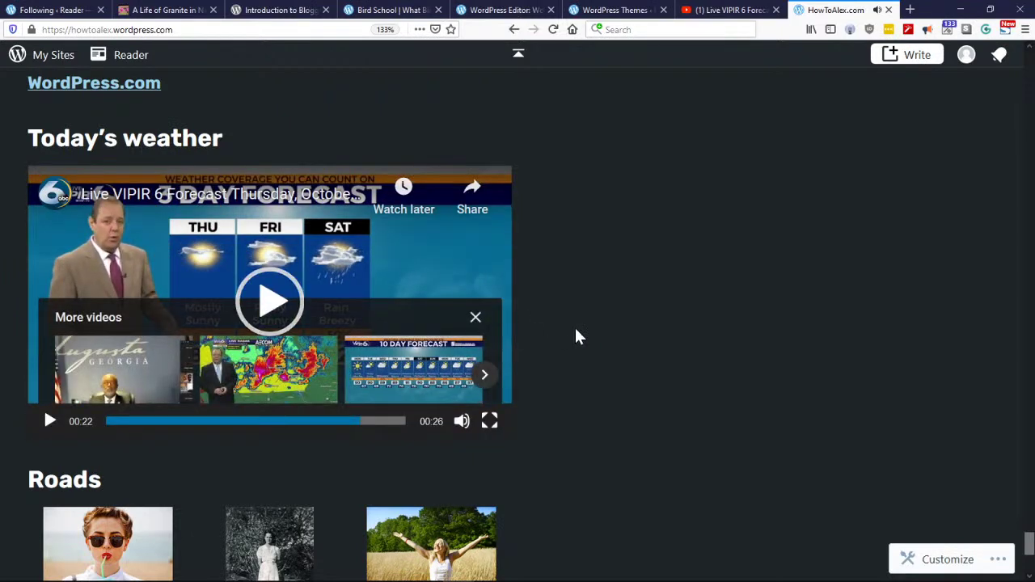
scroll(631, 316, "down", 5)
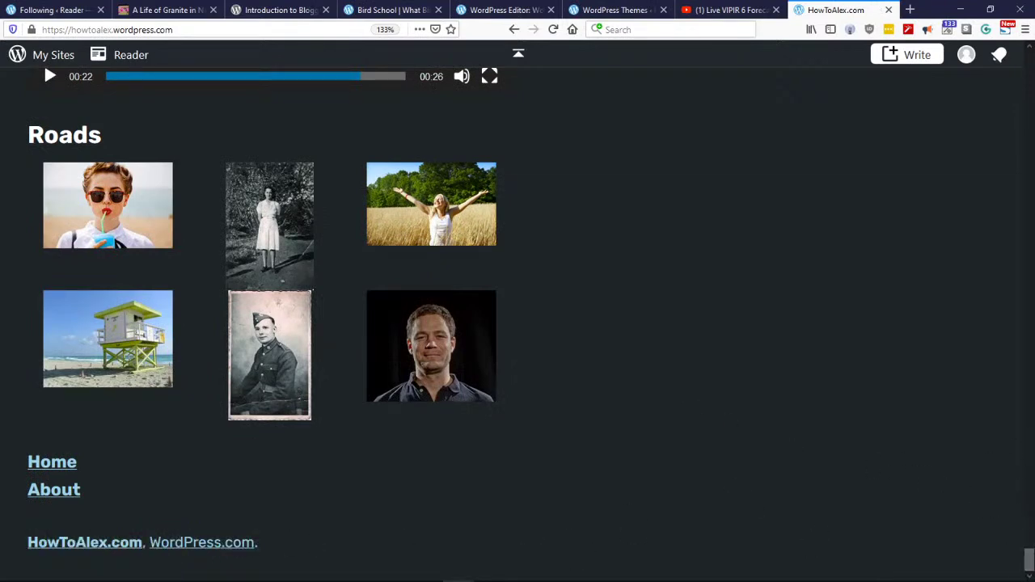
left_click(518, 53)
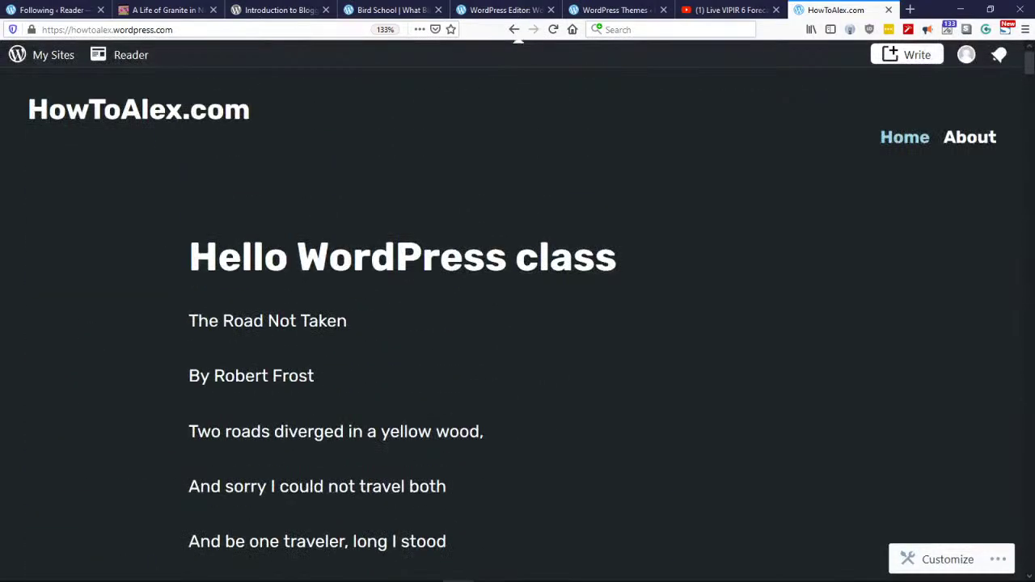
Step: Return to the dashboard tab and open the Plugins page under Tools
left_click(594, 10)
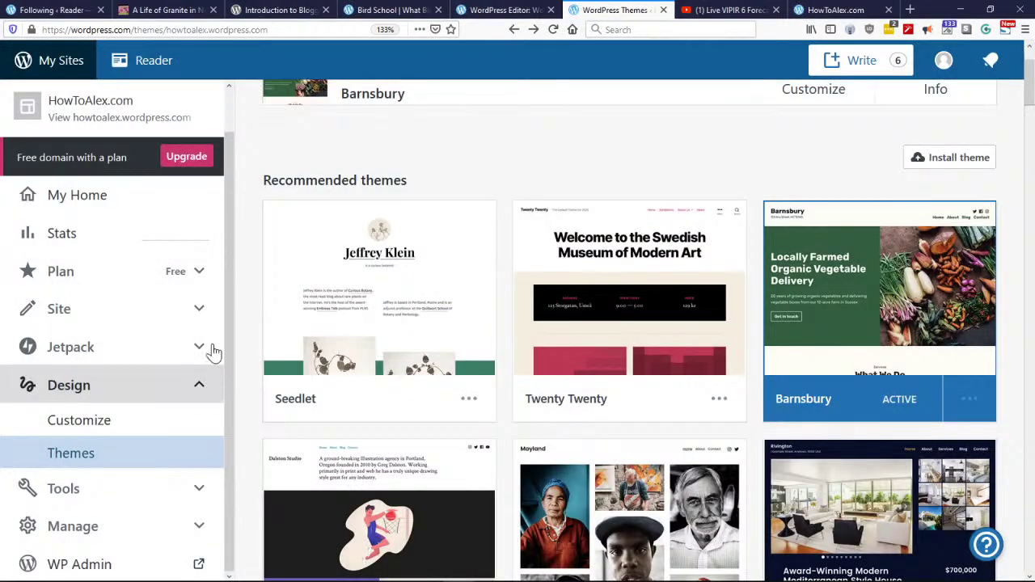
scroll(118, 461, "down", 5)
left_click(149, 493)
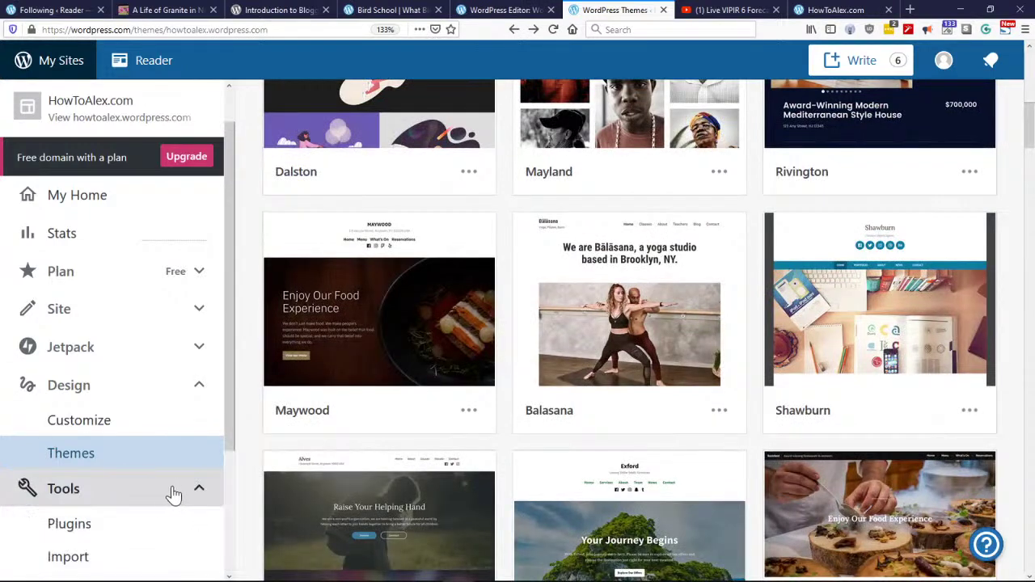
left_click_drag(224, 327, 228, 494)
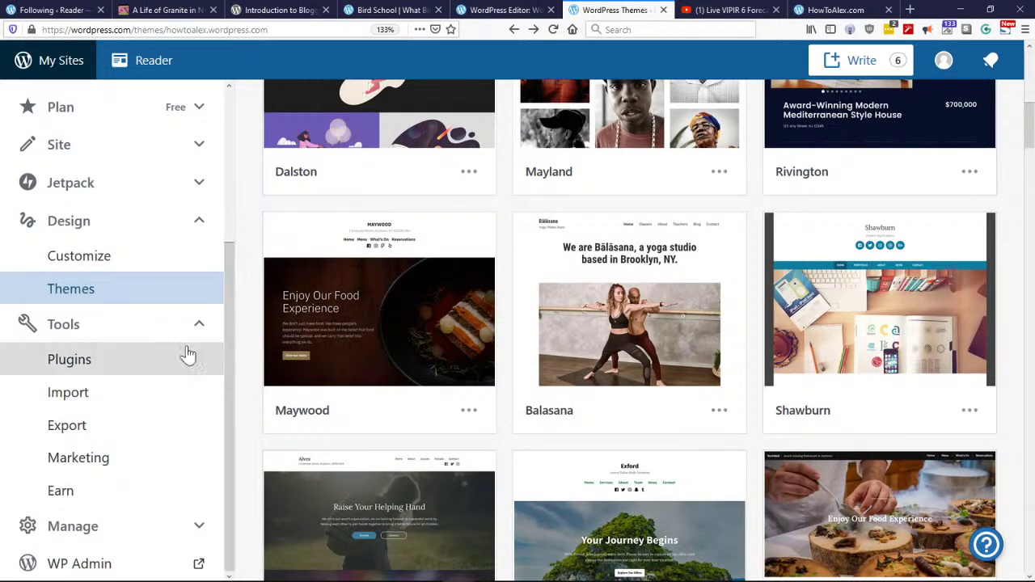
left_click(78, 359)
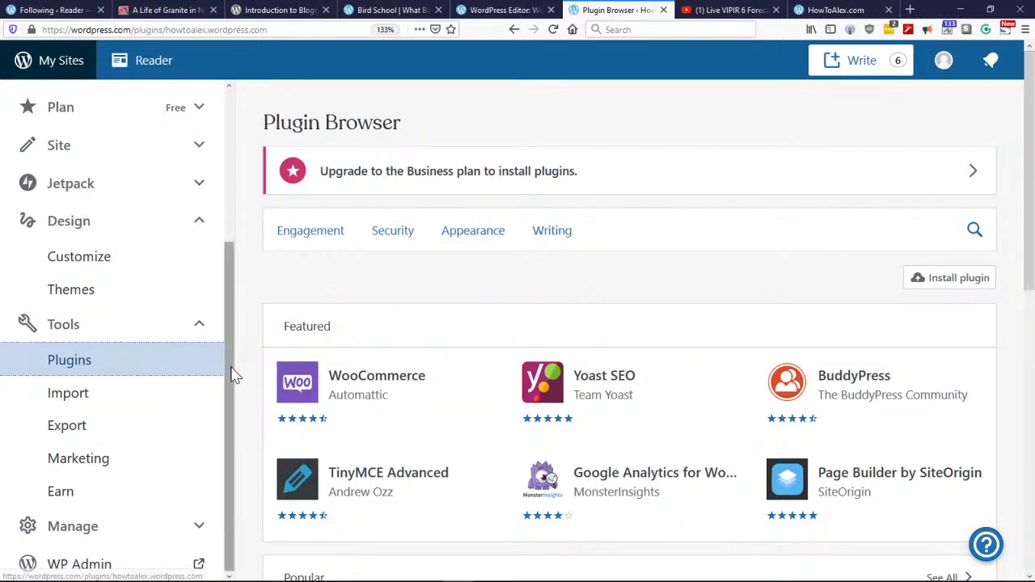
left_click_drag(234, 363, 233, 233)
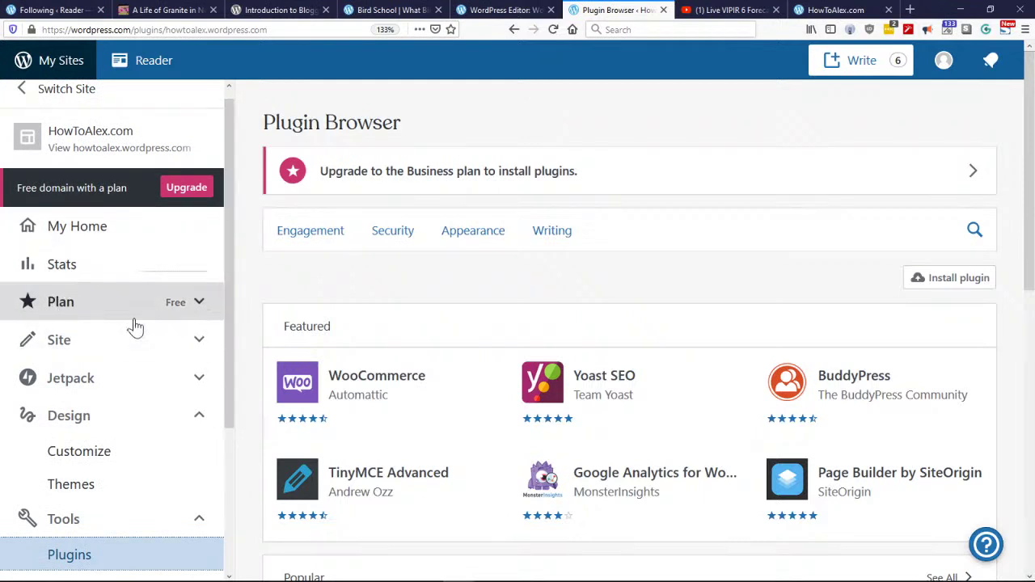
Step: Expand the Site menu to list Pages, Posts, Media, Comments and Feedback
left_click(95, 339)
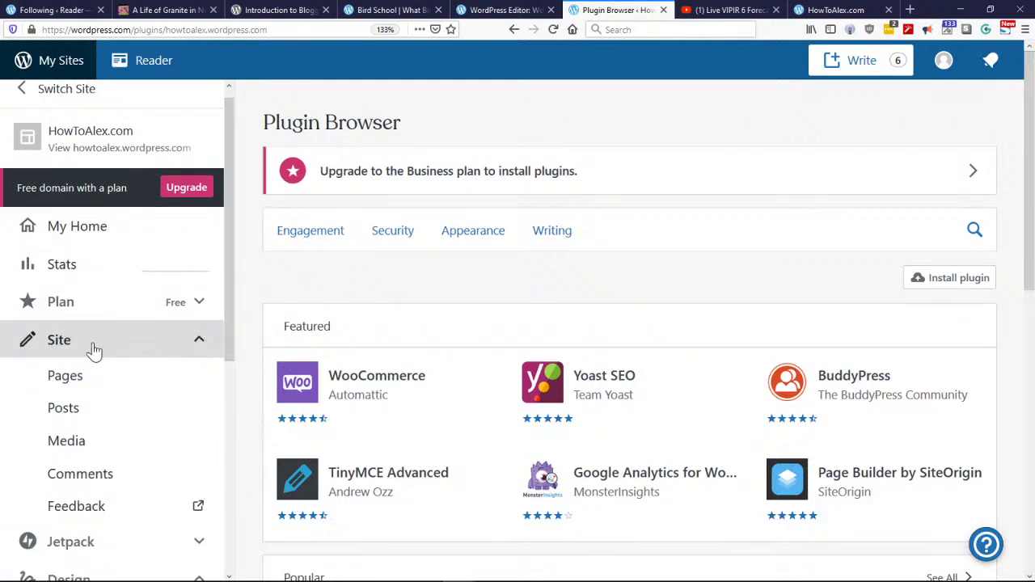
left_click_drag(226, 328, 225, 434)
scroll(225, 433, "down", 1)
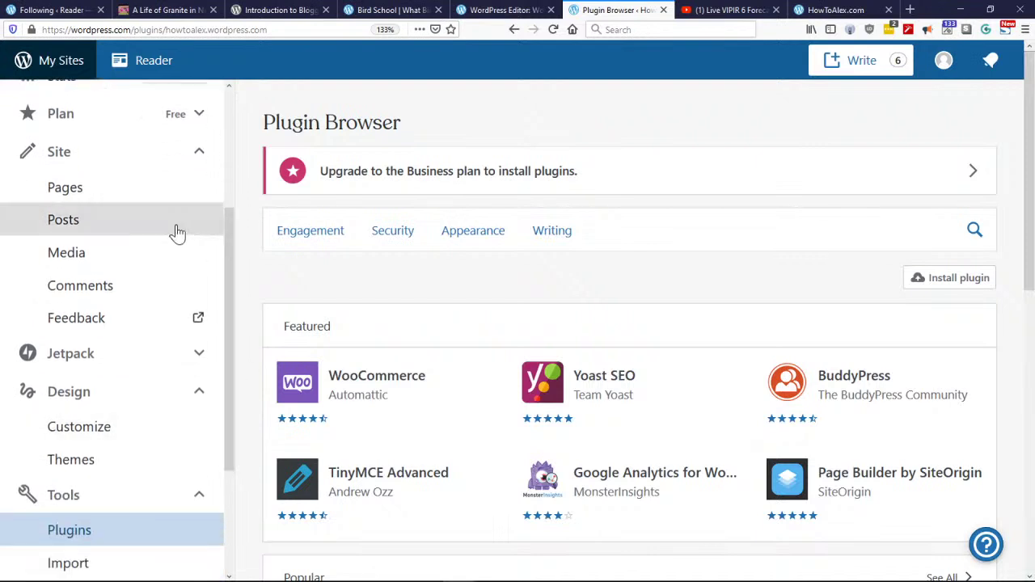
Step: Move the Summer Fun! page to the trash and add a new page
left_click(115, 196)
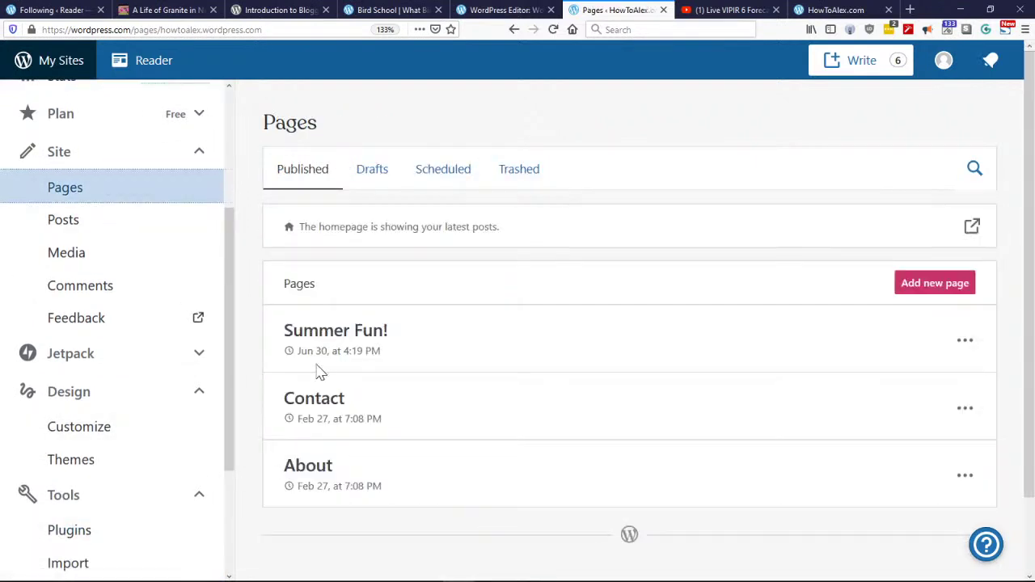
left_click(965, 346)
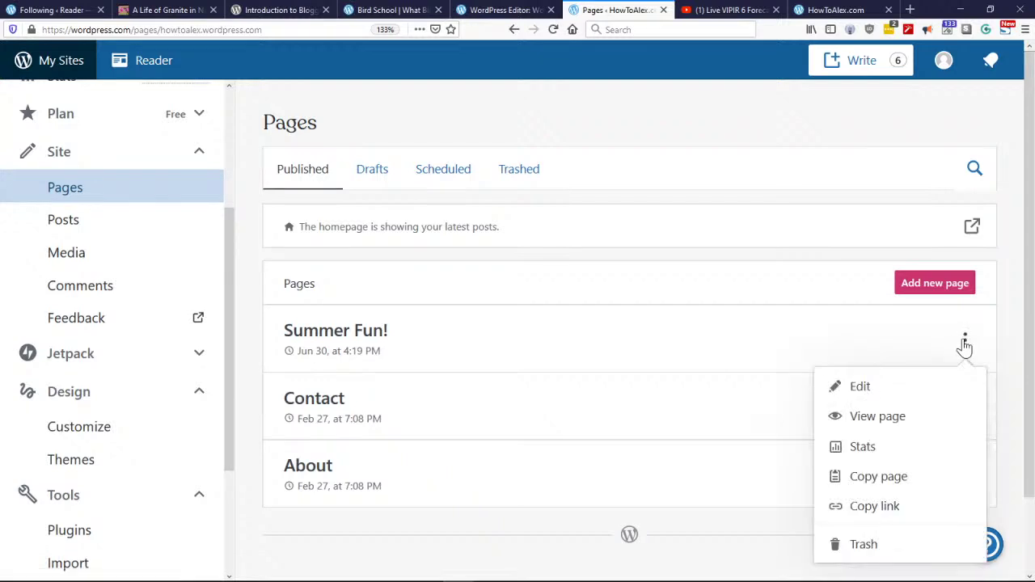
left_click(869, 543)
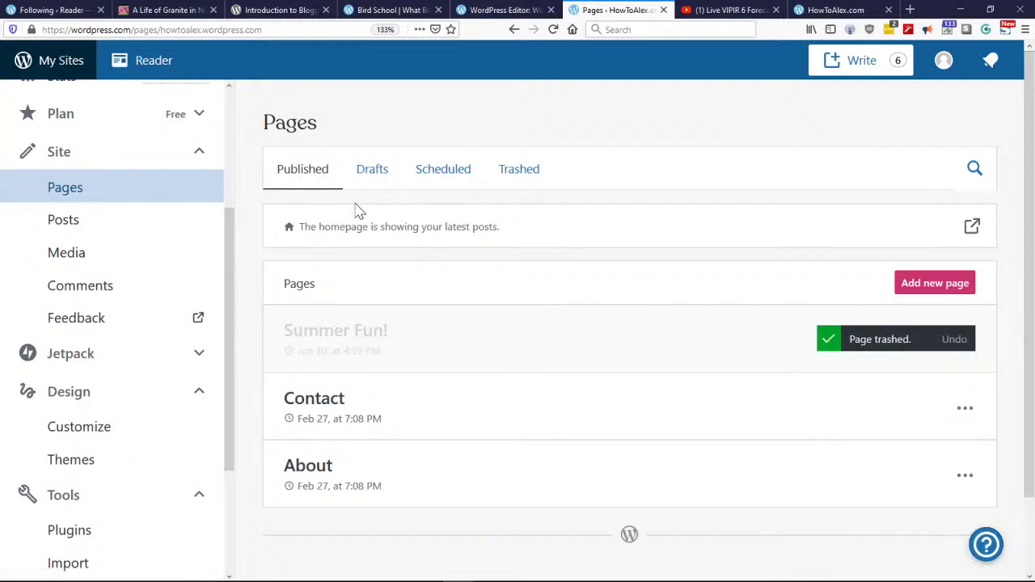
left_click(908, 285)
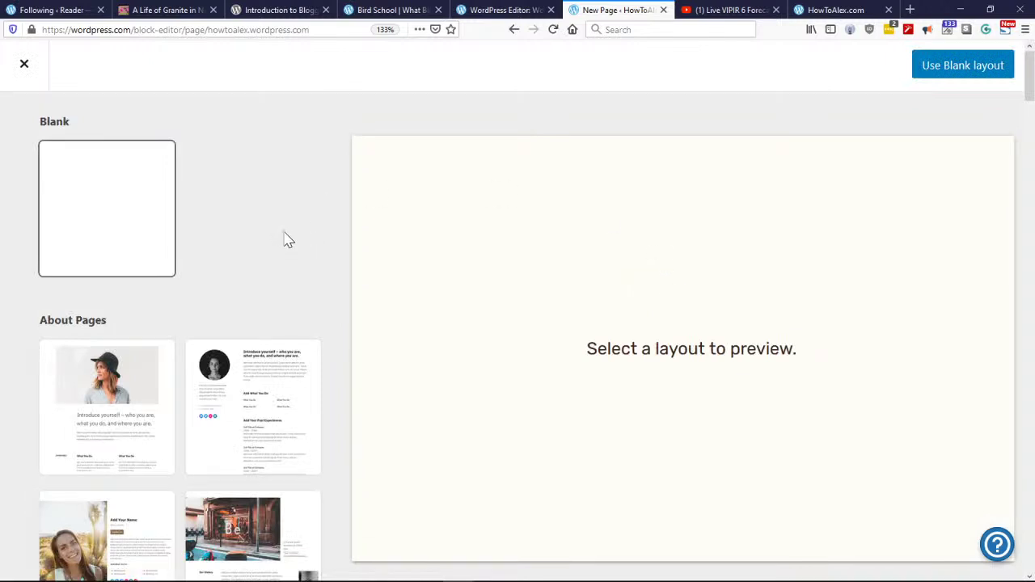
scroll(291, 238, "down", 3)
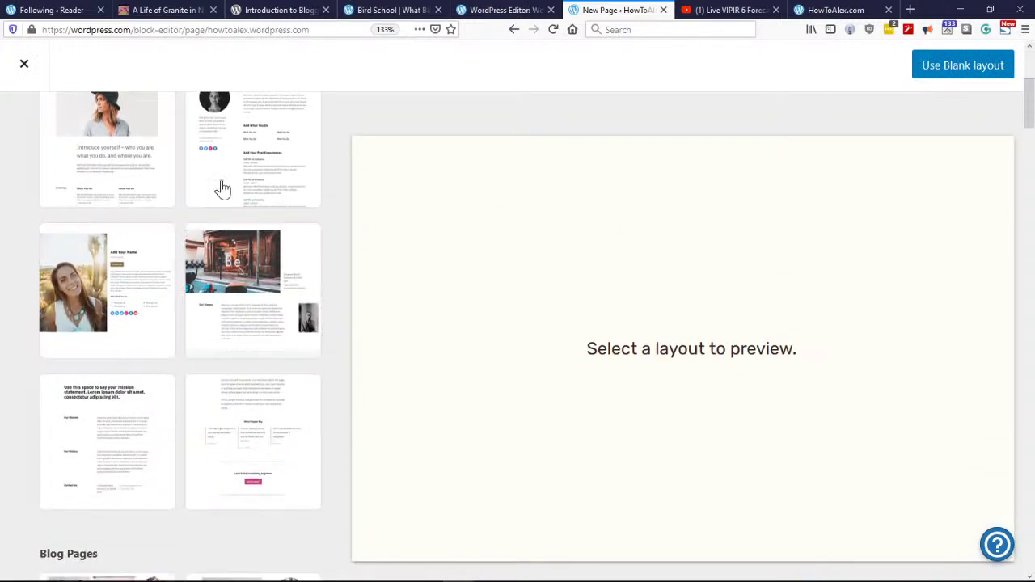
scroll(338, 303, "down", 3)
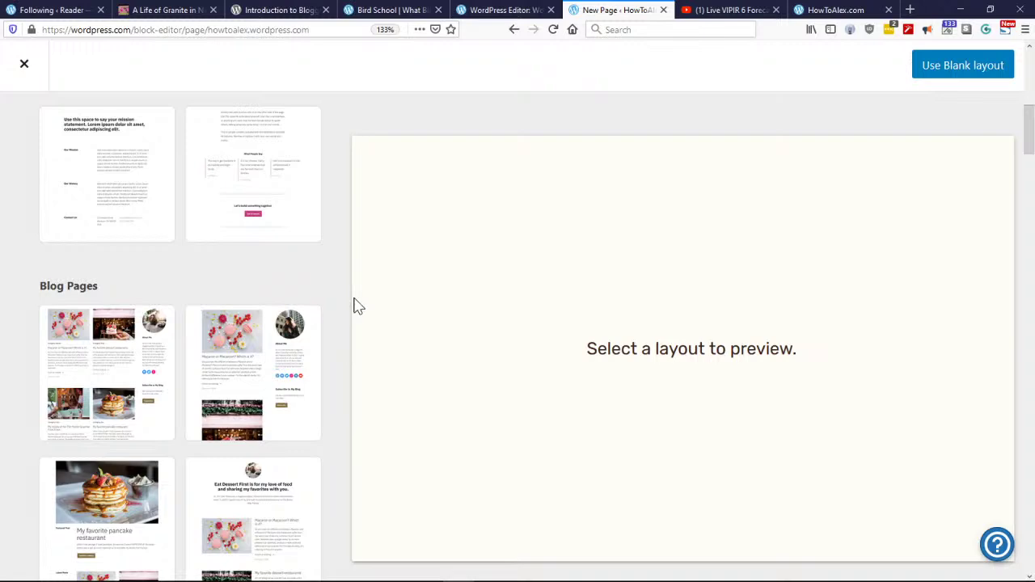
scroll(342, 333, "down", 4)
scroll(333, 340, "up", 12)
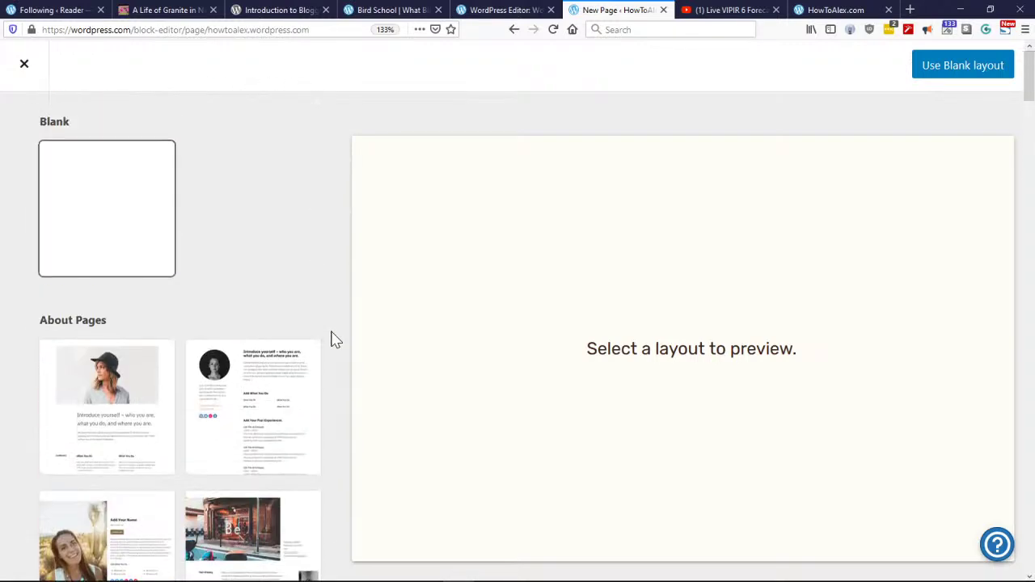
scroll(334, 303, "down", 2)
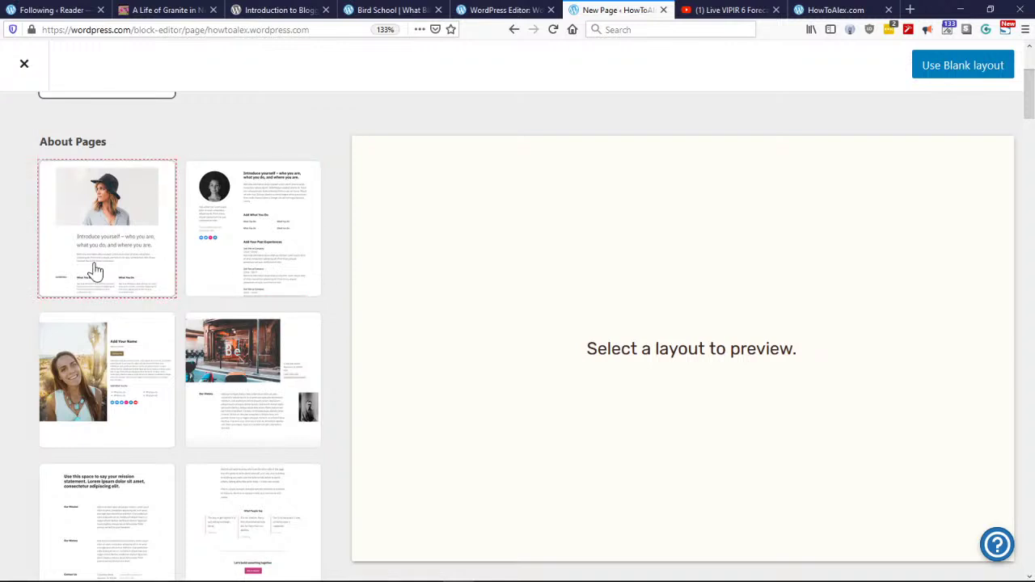
mouse_move(110, 256)
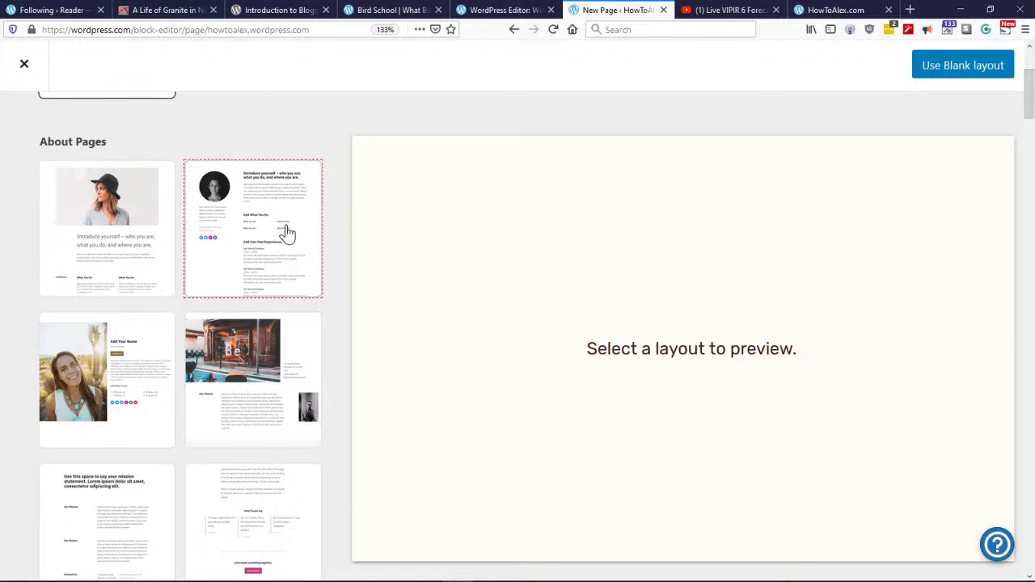
mouse_move(288, 233)
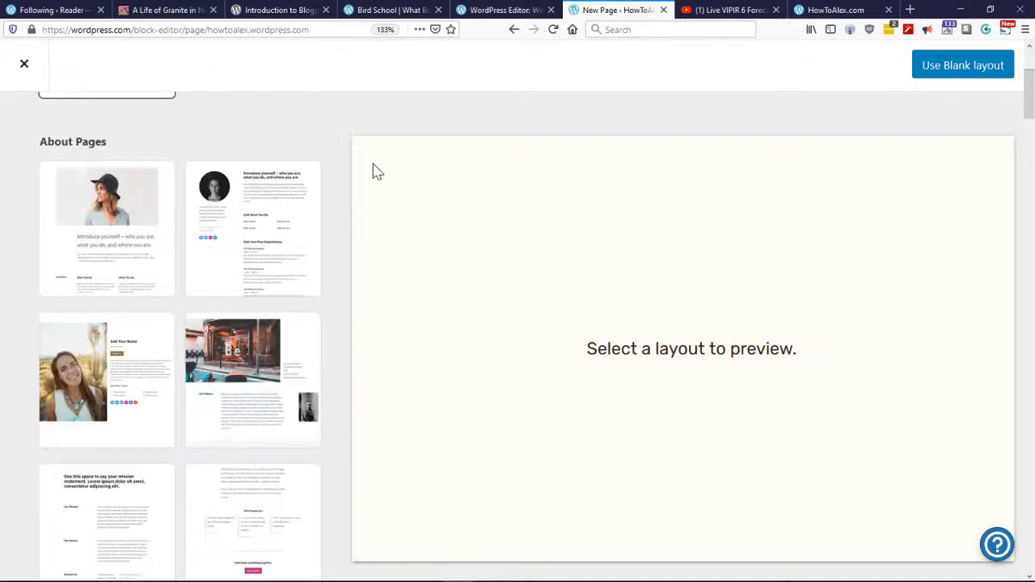
scroll(338, 277, "down", 6)
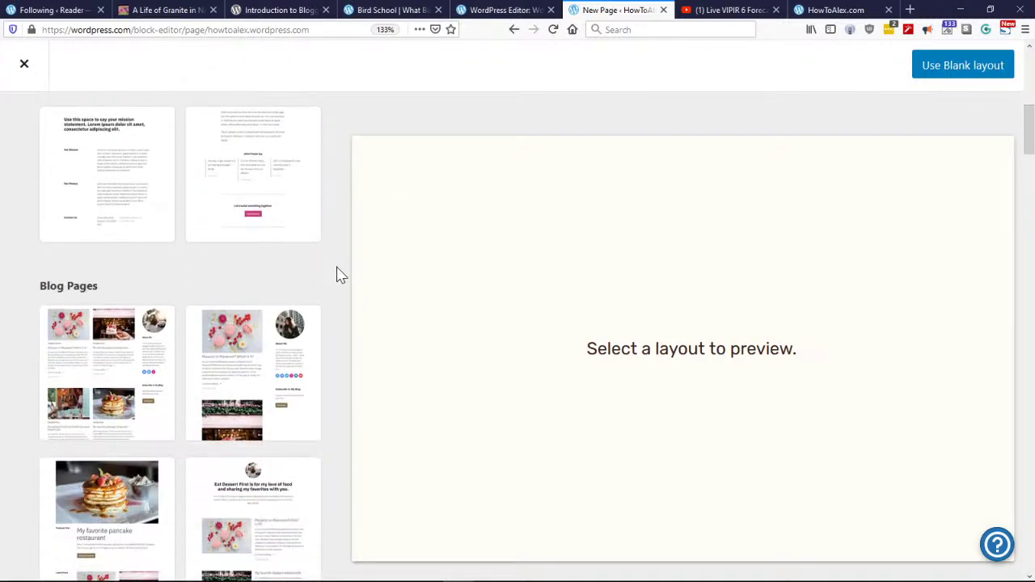
scroll(338, 275, "down", 6)
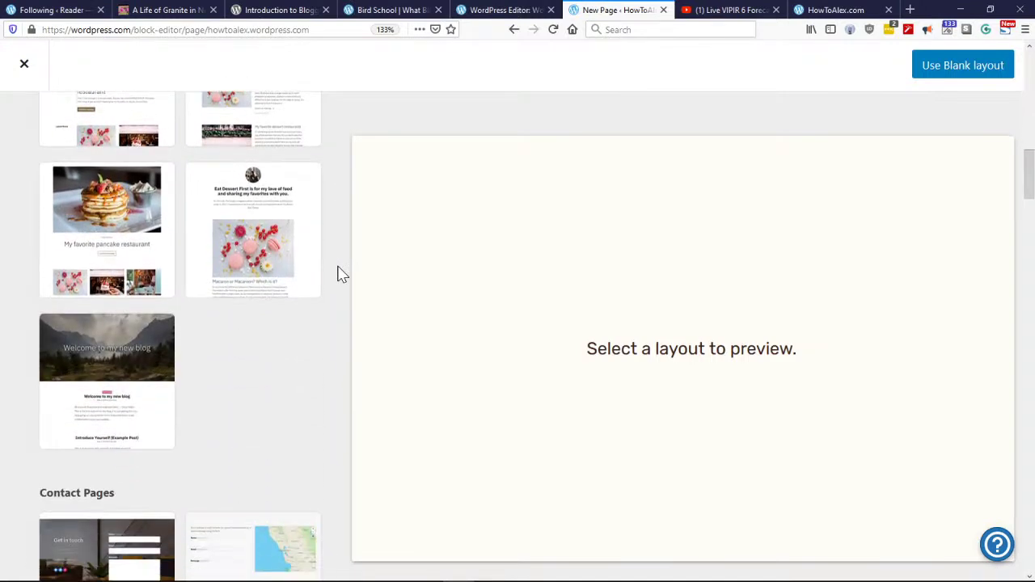
scroll(338, 275, "down", 6)
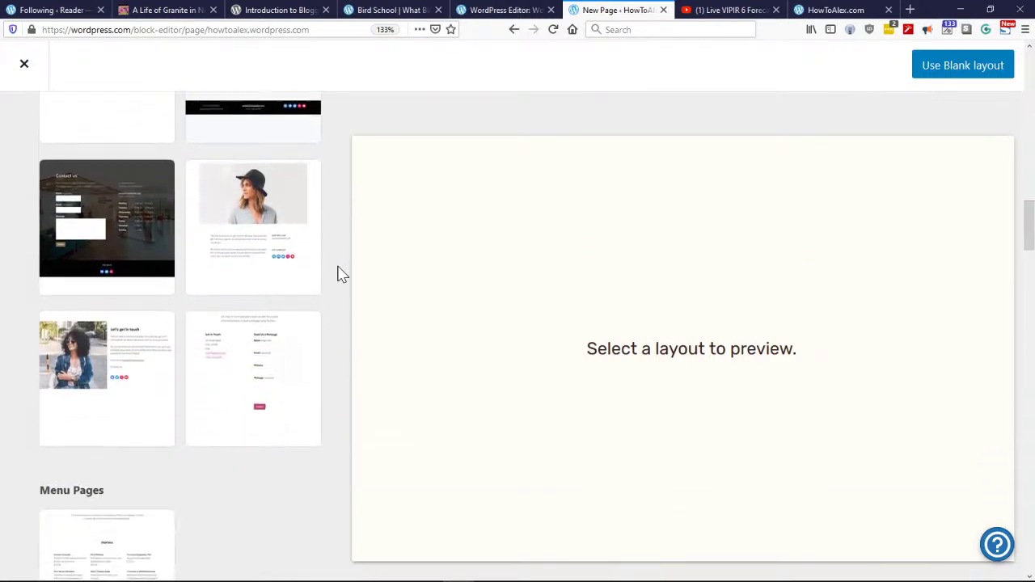
scroll(338, 275, "down", 6)
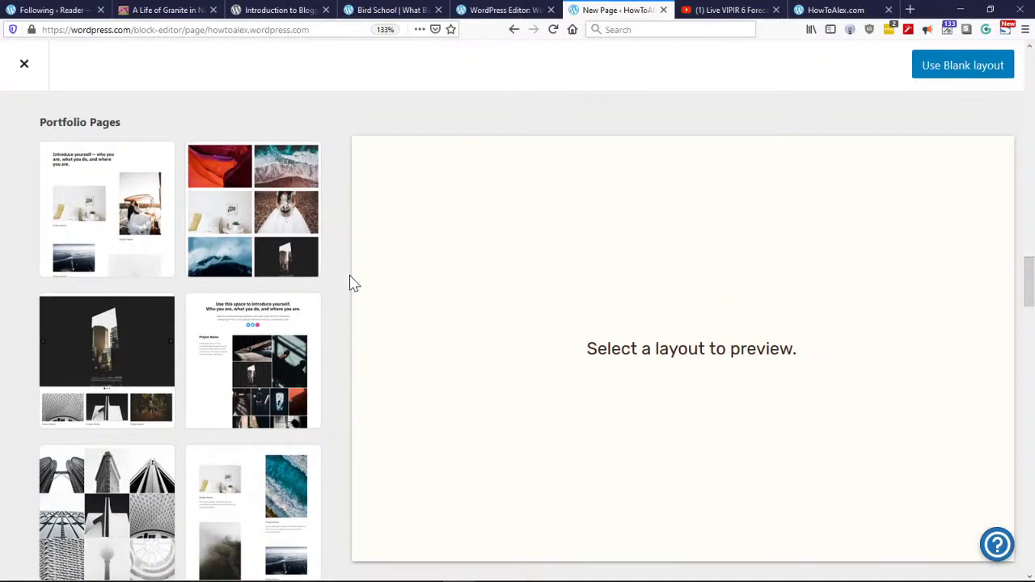
scroll(352, 283, "down", 6)
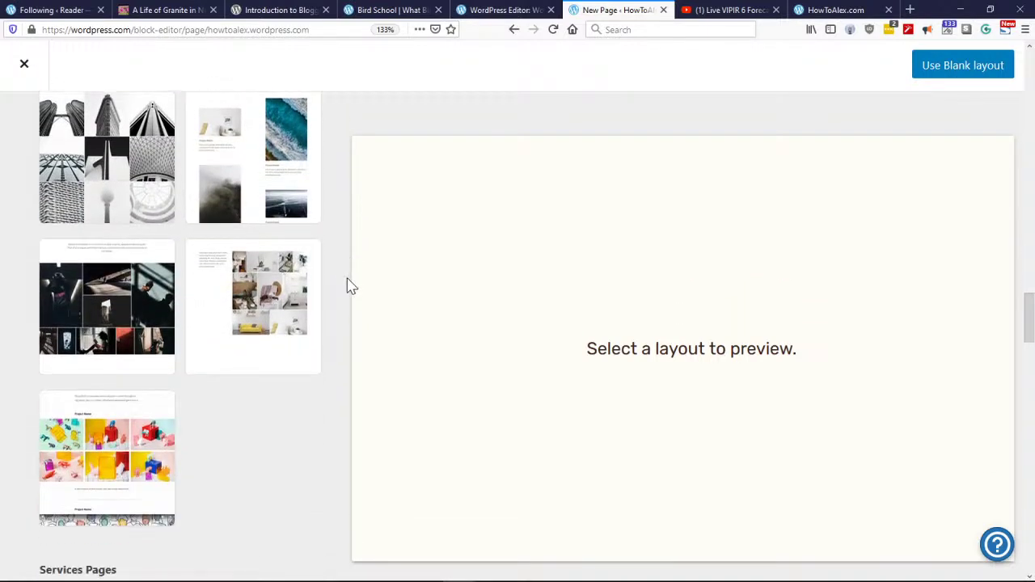
scroll(350, 285, "down", 2)
scroll(344, 293, "down", 5)
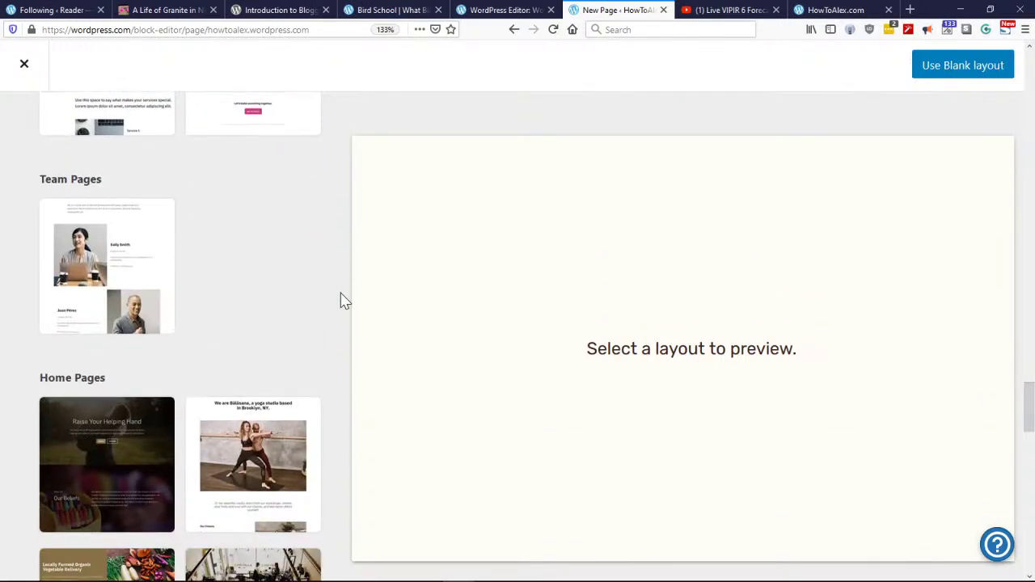
scroll(341, 301, "down", 7)
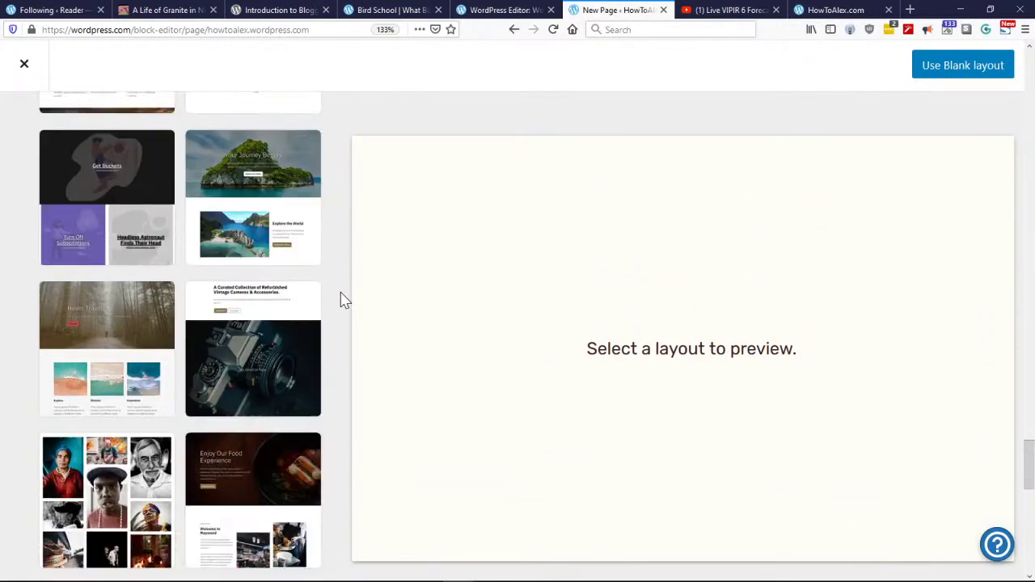
scroll(342, 301, "down", 2)
scroll(341, 301, "up", 3)
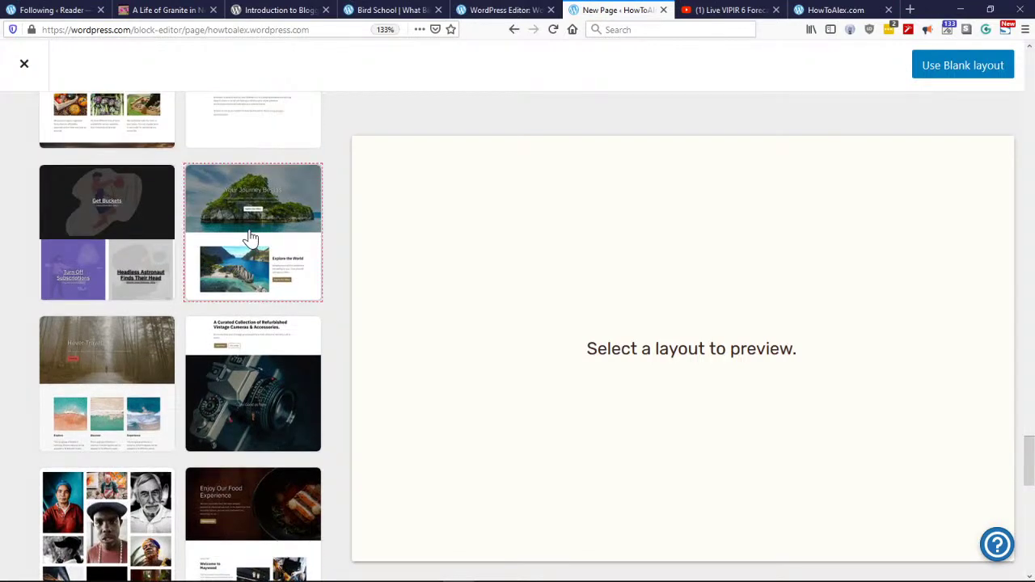
mouse_move(251, 236)
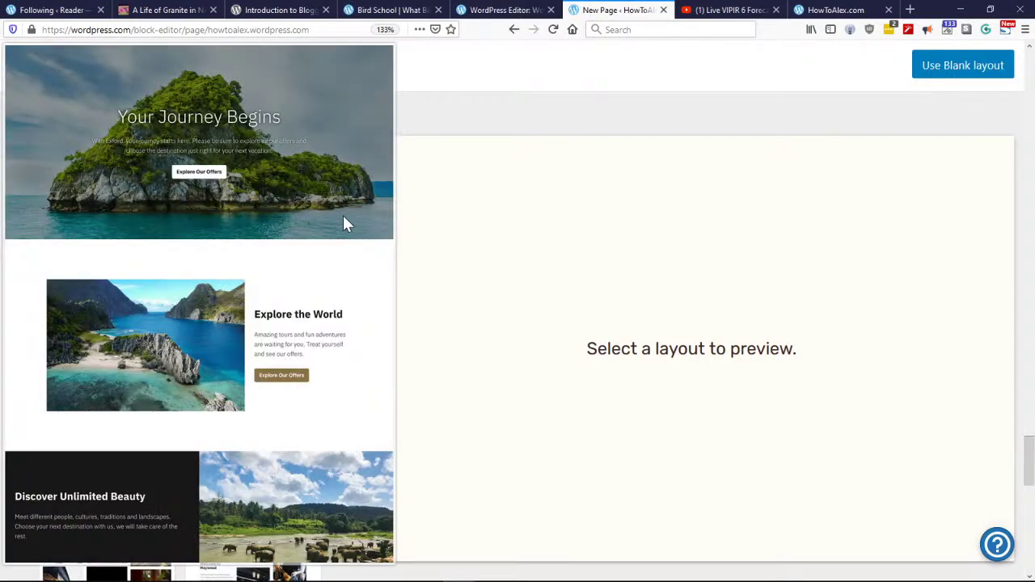
scroll(348, 194, "up", 5)
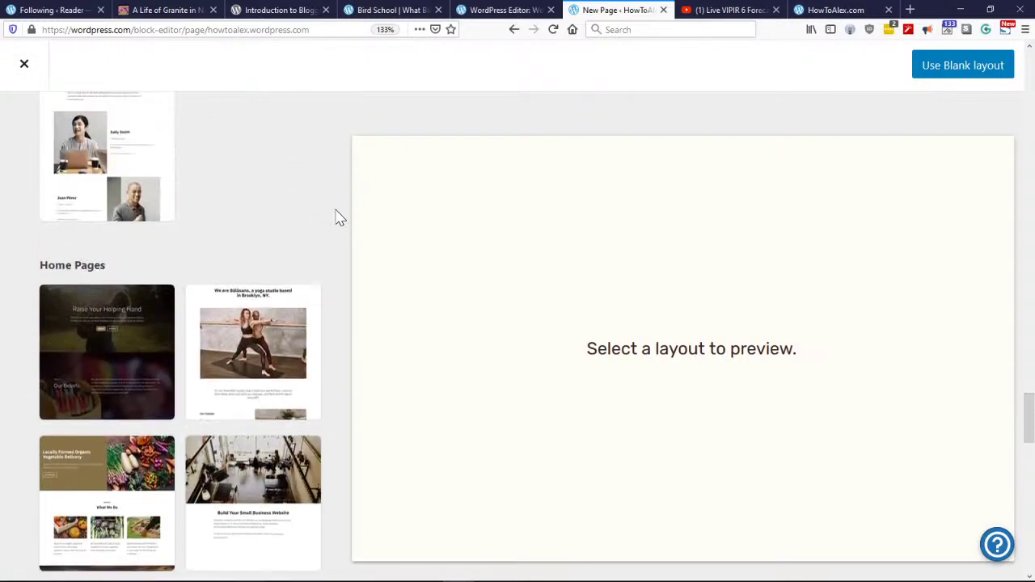
scroll(338, 244, "down", 5)
scroll(343, 315, "down", 10)
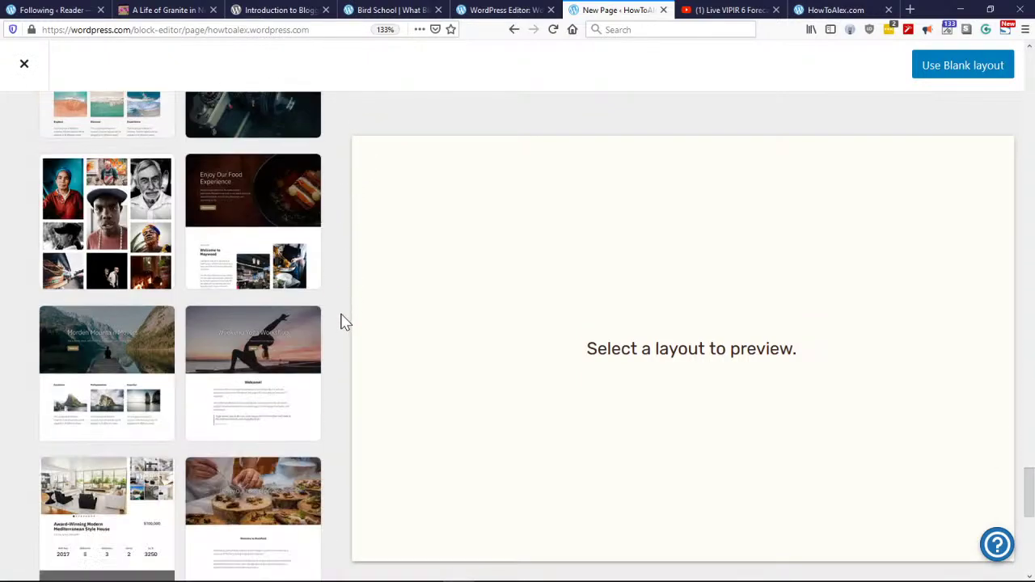
scroll(348, 330, "down", 5)
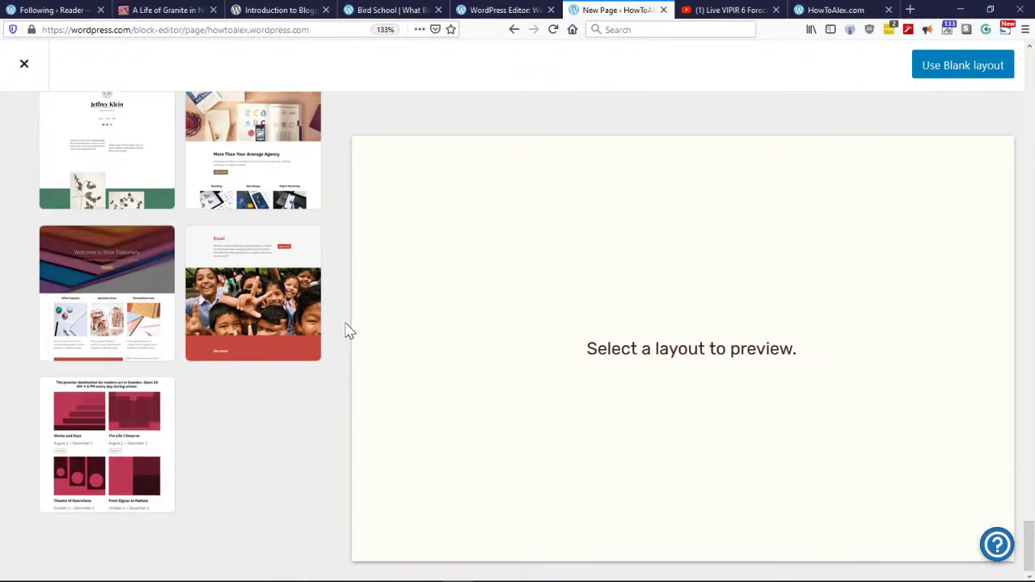
scroll(348, 330, "up", 15)
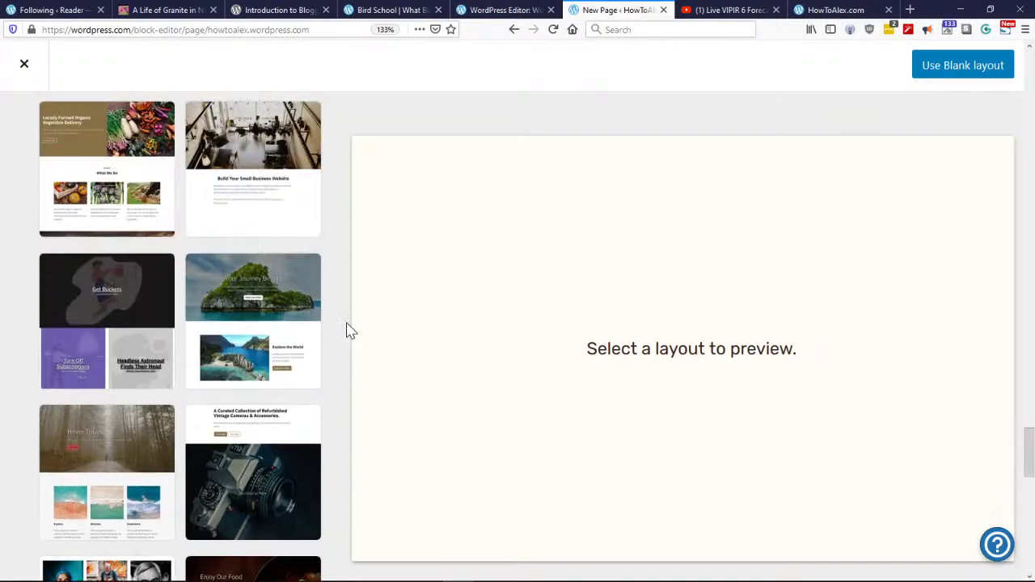
Step: Preview the Exford 'Your Journey Begins' travel layout and apply it to the new page
mouse_move(259, 335)
left_click(298, 294)
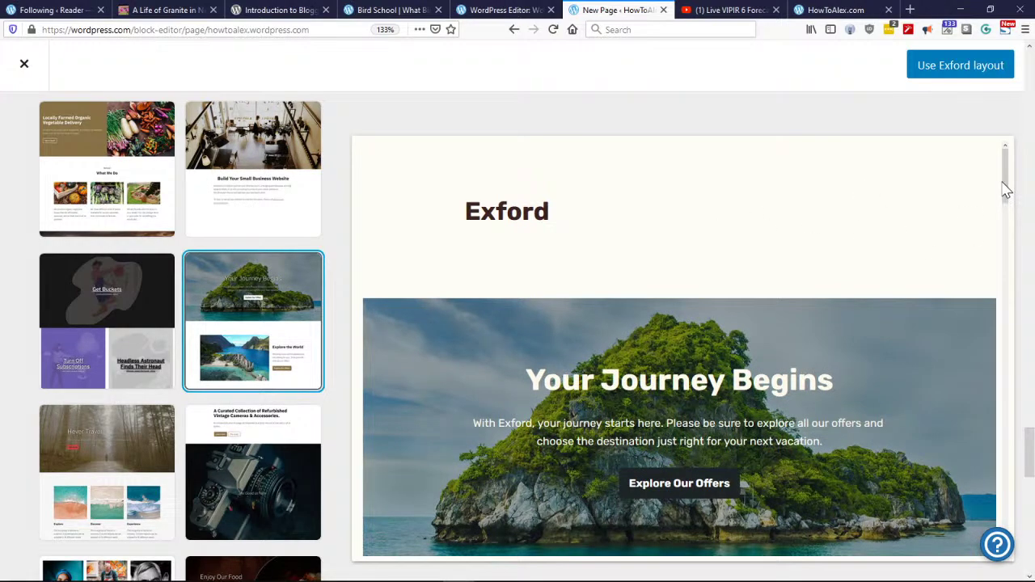
left_click_drag(1005, 204, 1006, 162)
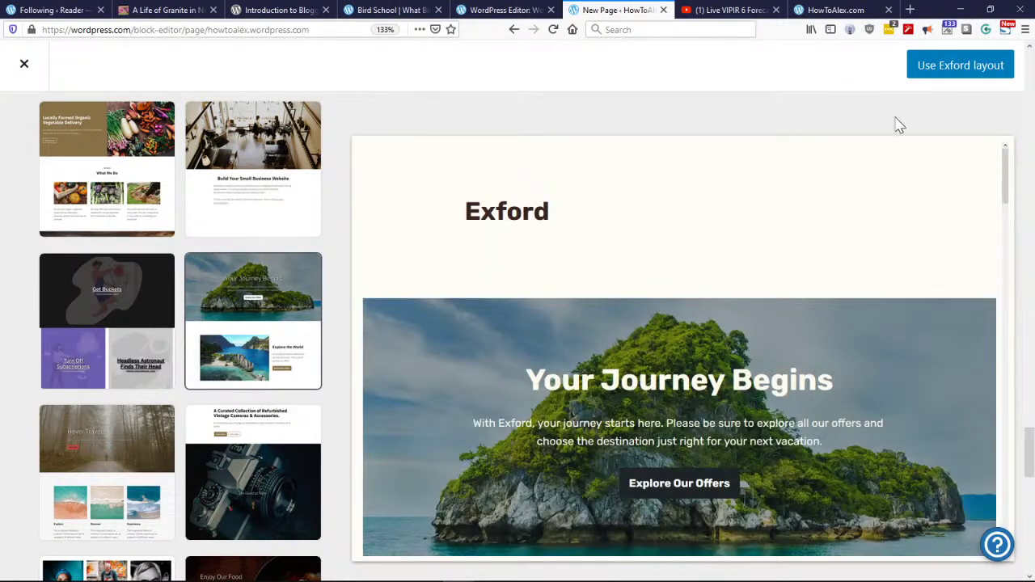
left_click(951, 73)
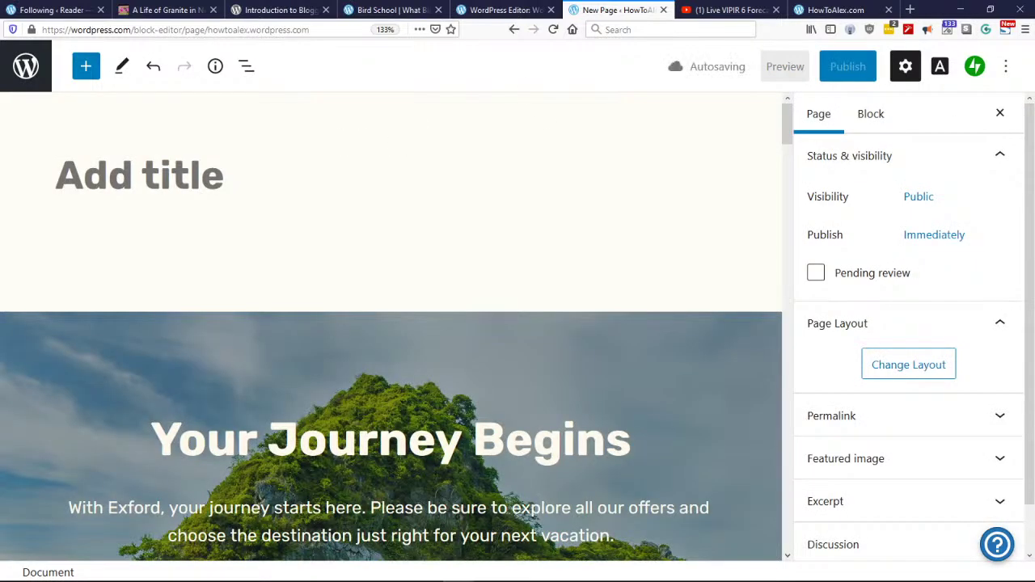
Step: Title the page 'Fall Fun!' above the Your Journey Begins cover
type("Fa")
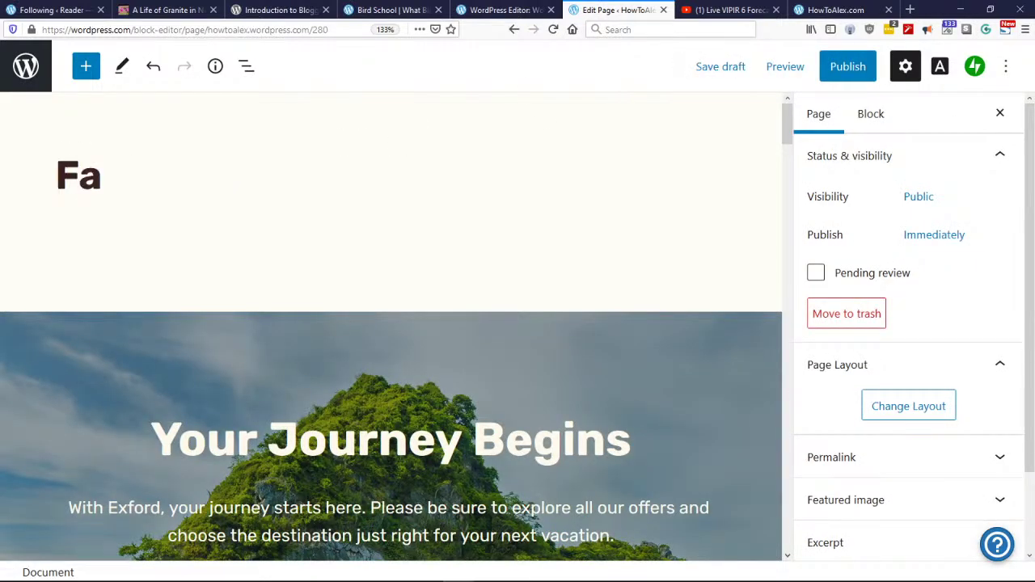
type("n!")
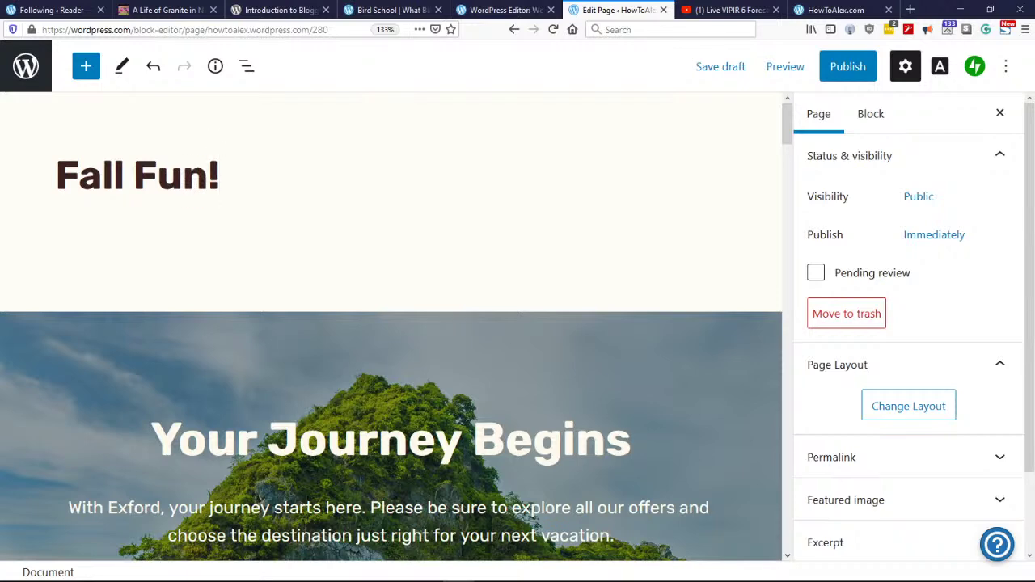
scroll(649, 249, "down", 3)
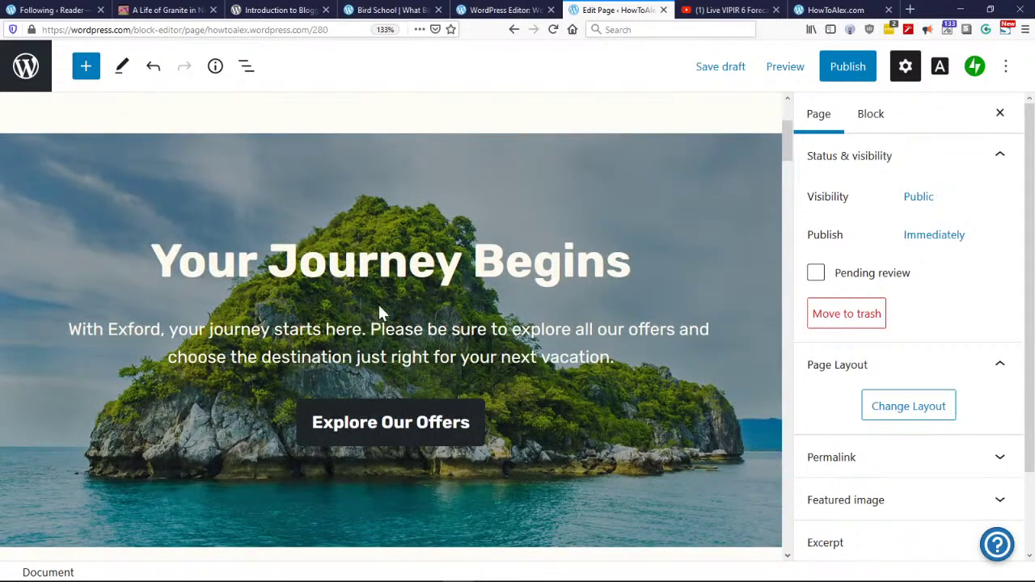
type("!")
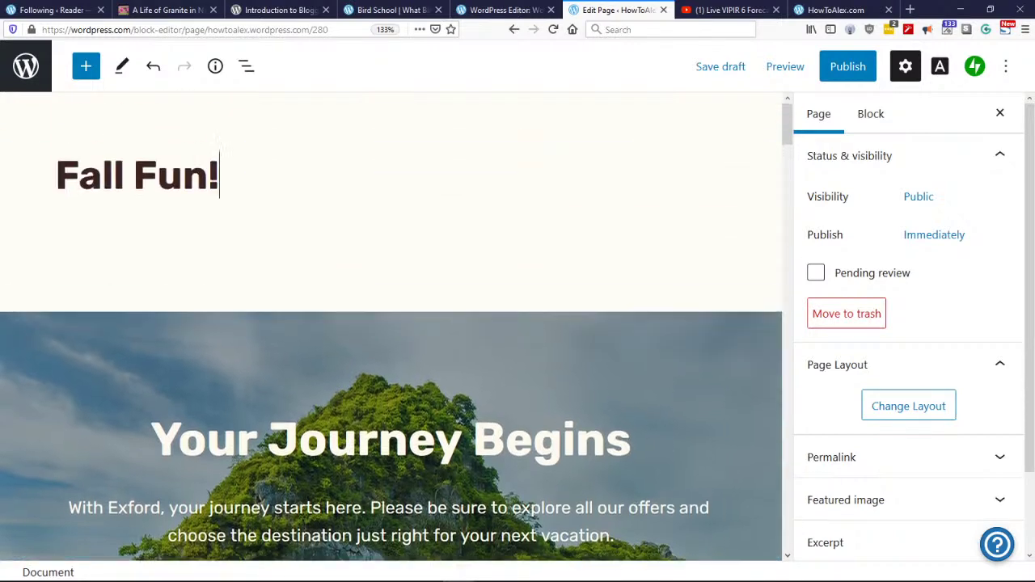
scroll(427, 362, "down", 3)
Step: Select the Your Journey Begins heading text, then the whole Cover block
left_click(375, 292)
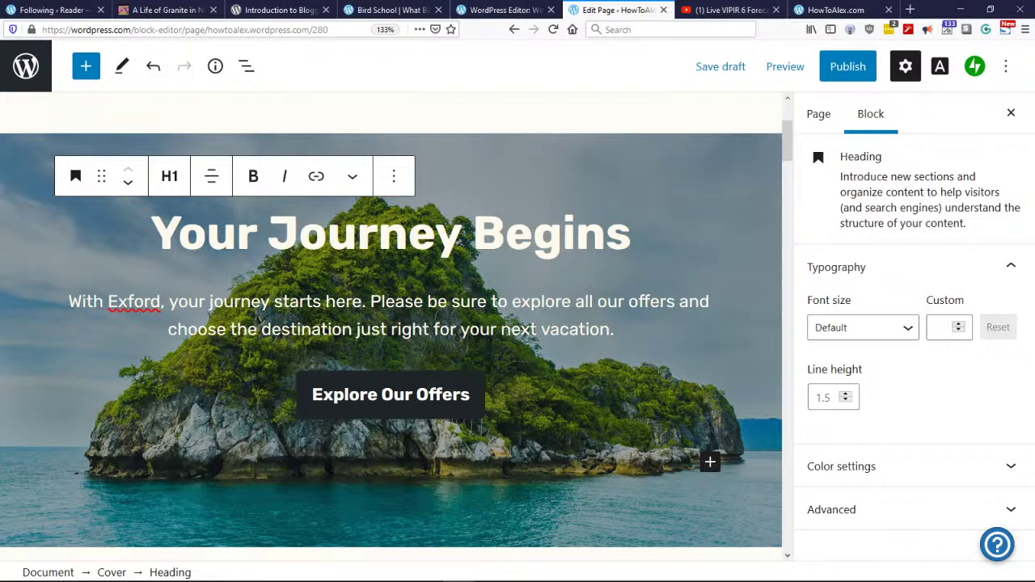
left_click_drag(179, 235, 631, 234)
left_click(631, 234)
left_click(355, 234, "shift")
left_click_drag(355, 235, 150, 235)
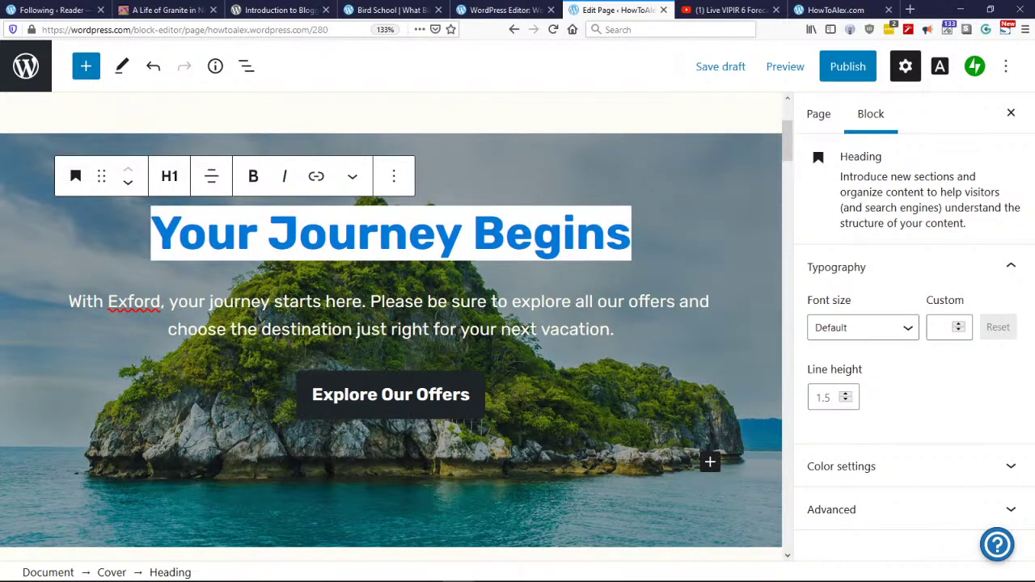
left_click(694, 378)
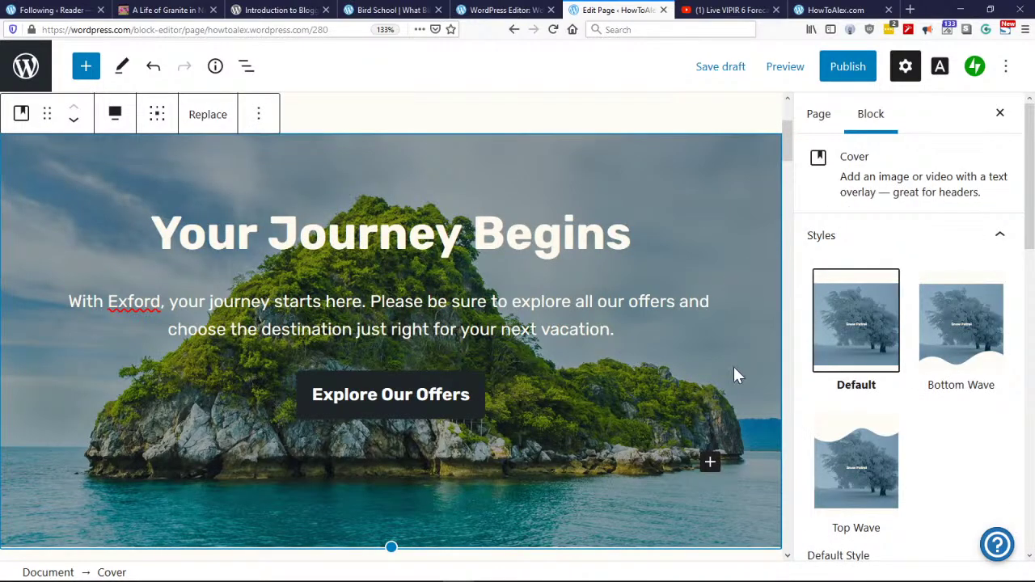
left_click(710, 462)
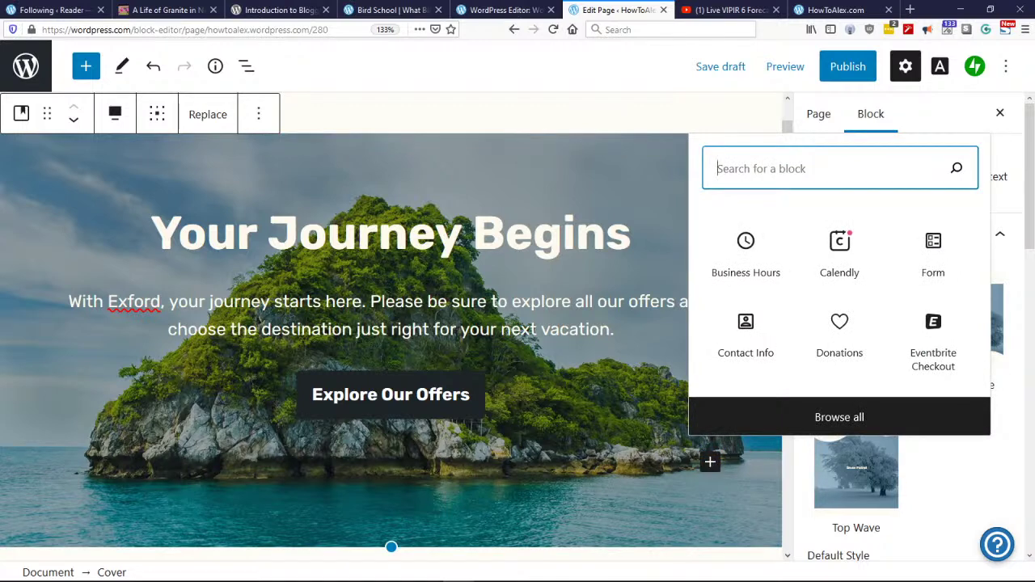
left_click(485, 461)
left_click(506, 235)
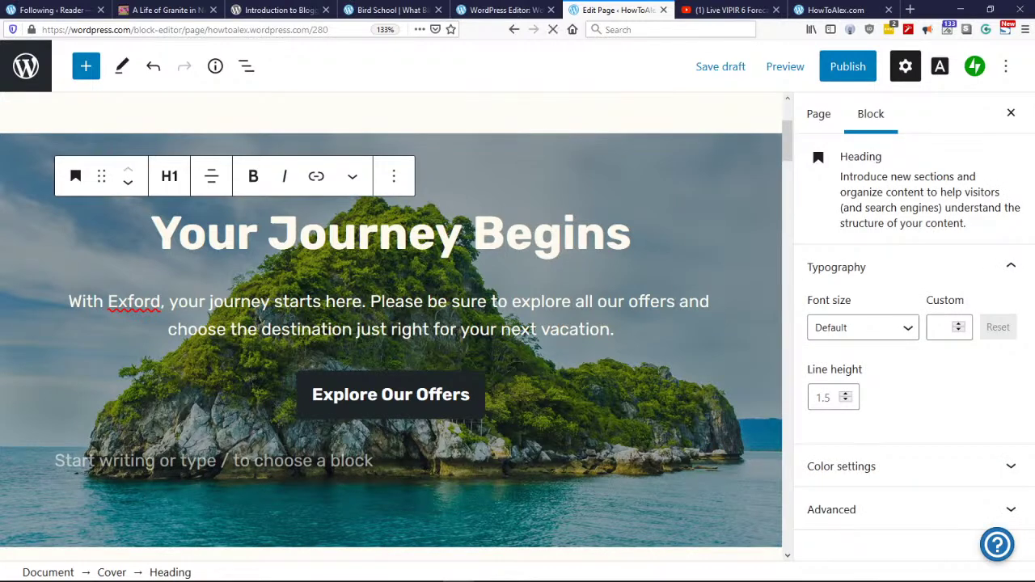
left_click(131, 381)
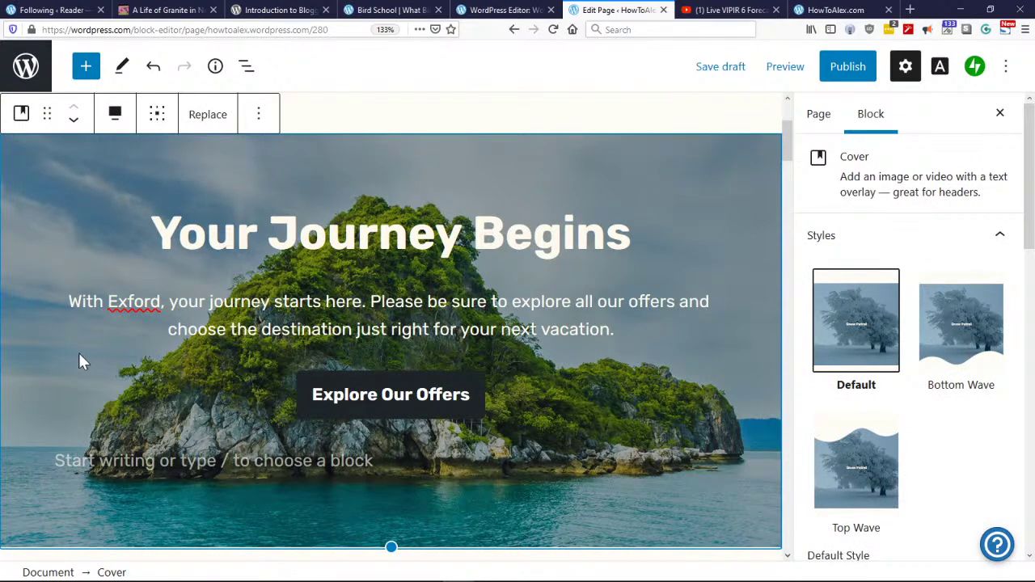
Step: Check the Cover block's extra options, then hide the Settings sidebar
left_click(251, 115)
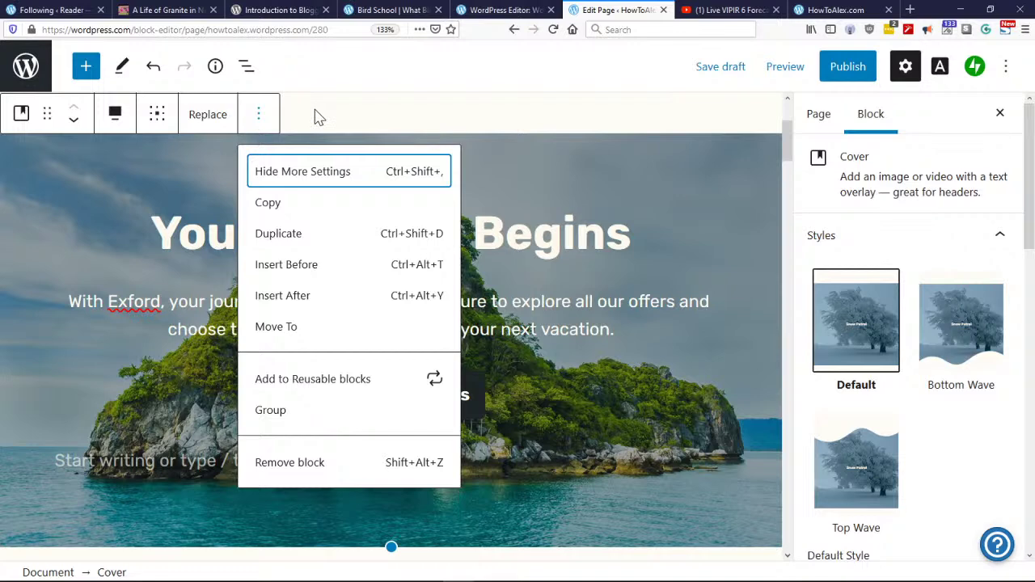
left_click(320, 118)
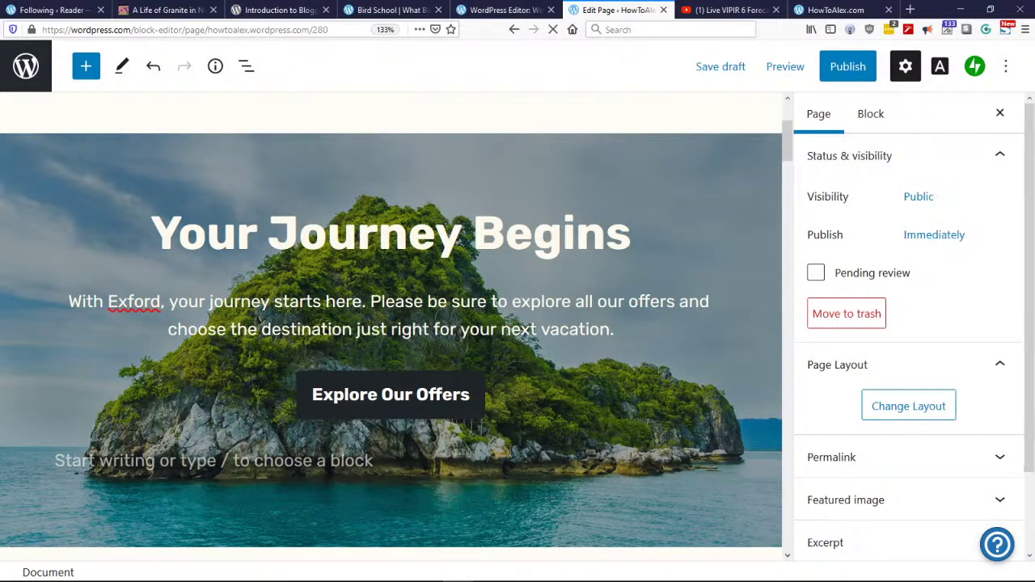
left_click(162, 233)
left_click(22, 189)
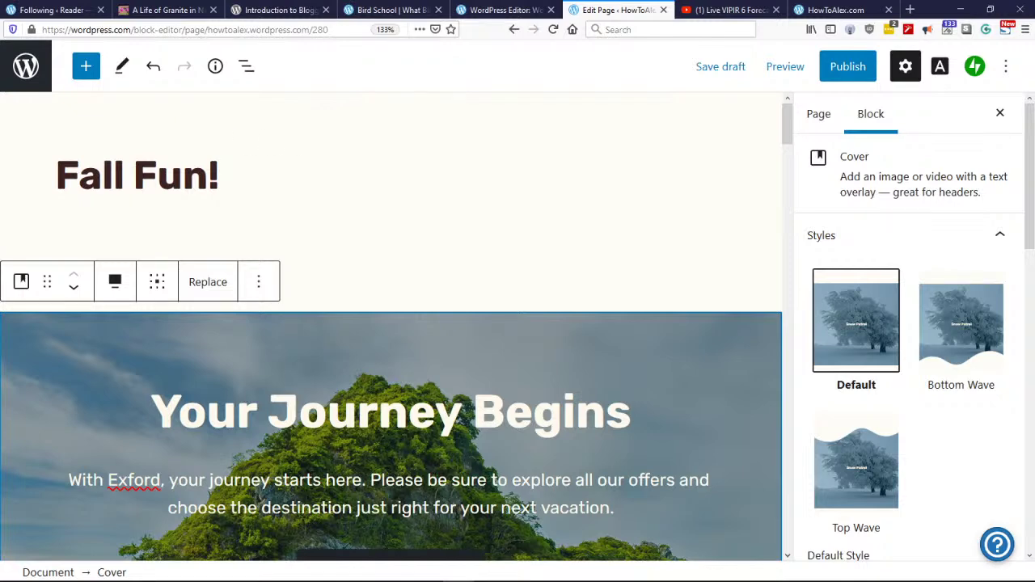
left_click(1000, 114)
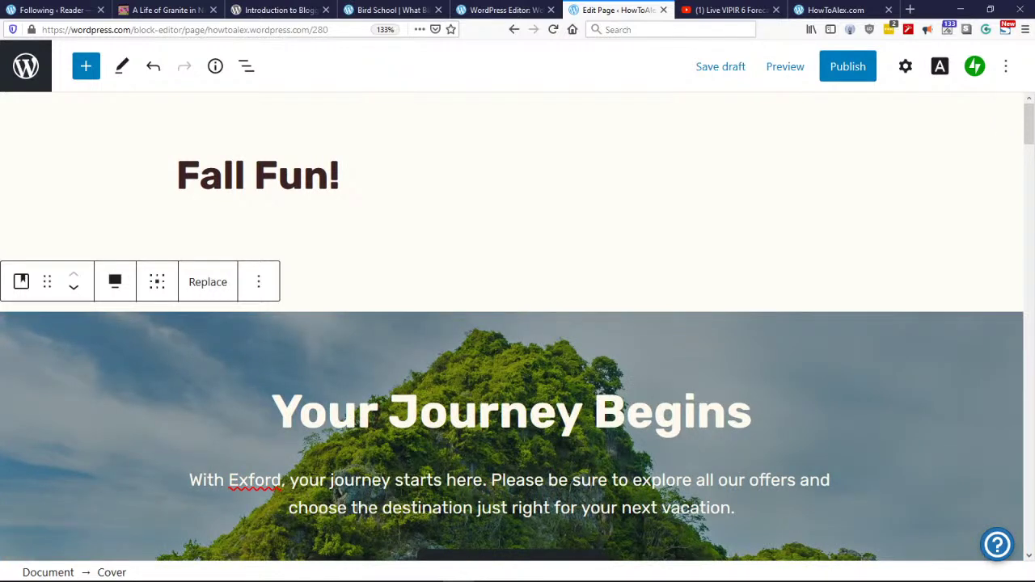
Step: From the Pages list, add a new page using the Blank layout
left_click(514, 30)
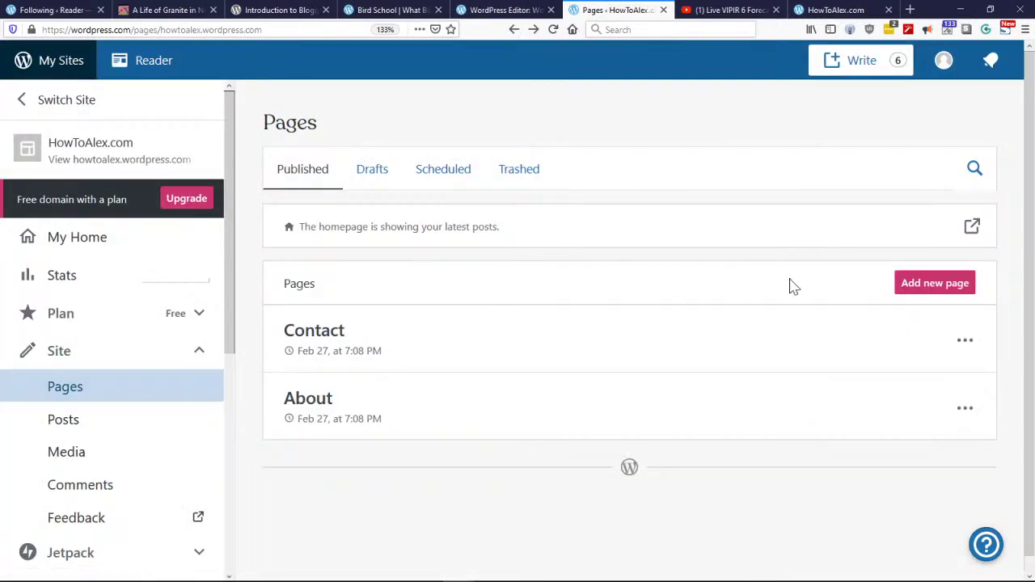
left_click(915, 283)
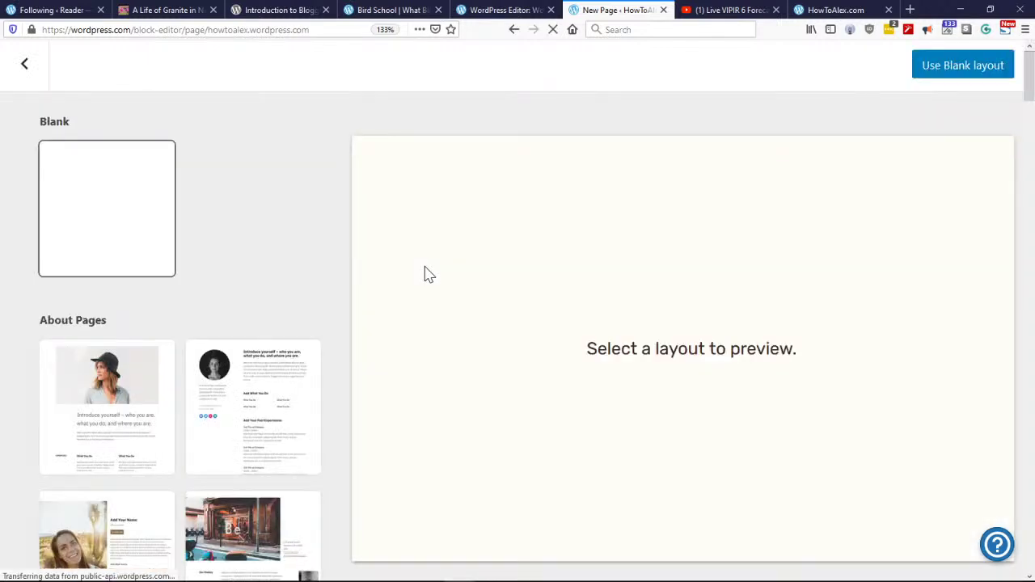
left_click(112, 256)
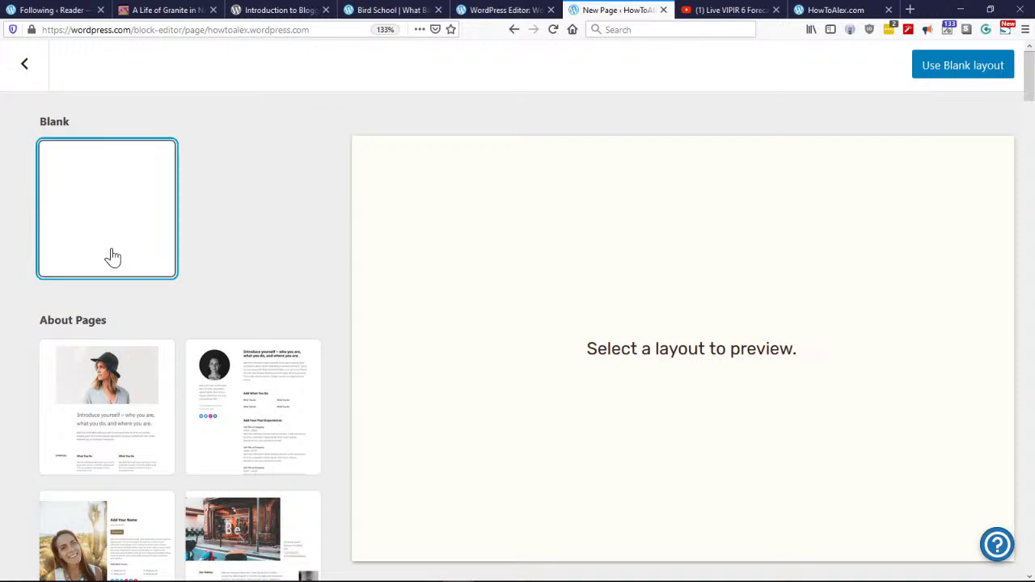
left_click(924, 65)
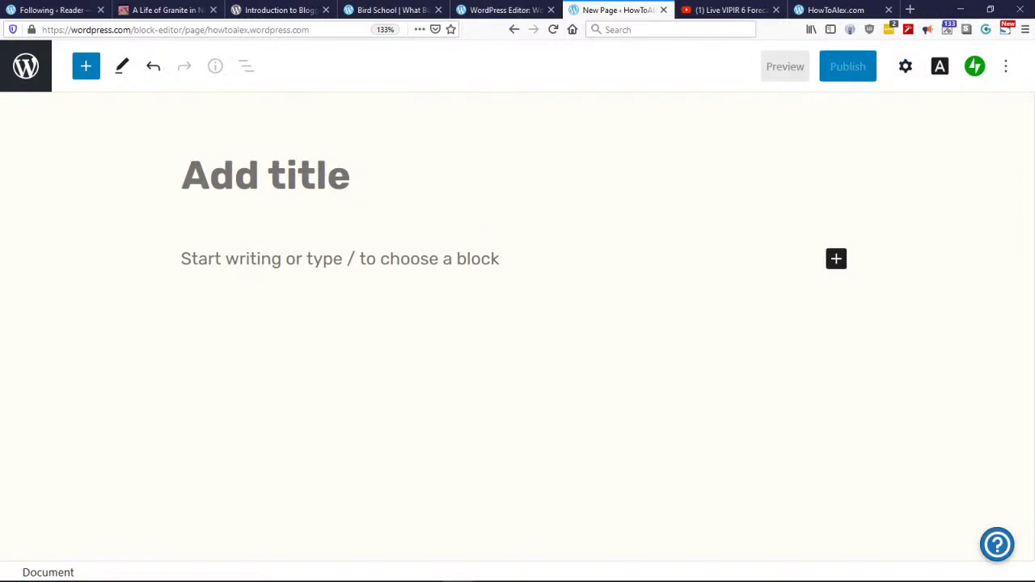
Step: Title the page 'Fall Fun!' and add the paragraph 'What do you like to do in the fall?'
type("Fa")
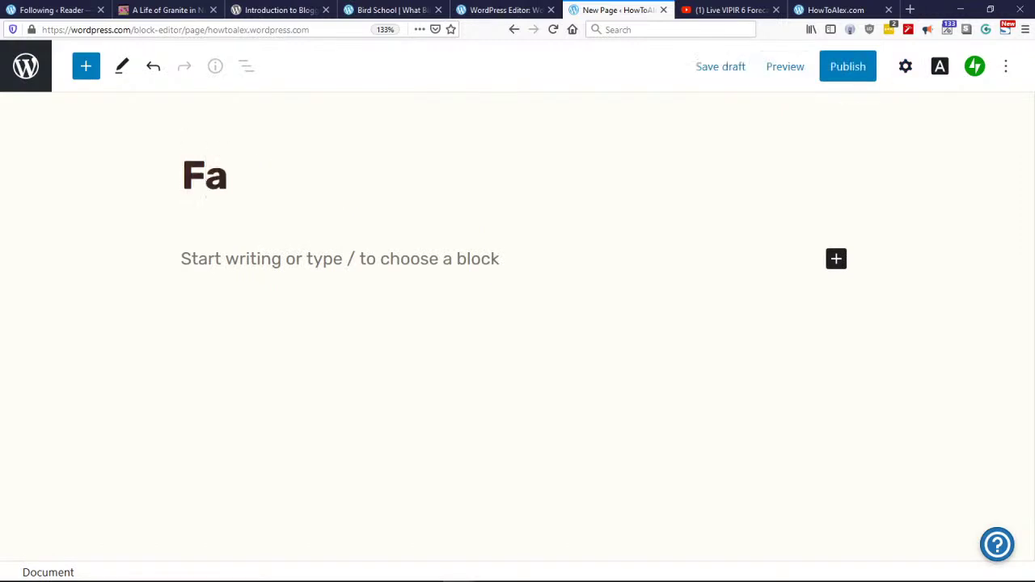
type("ll Fun!")
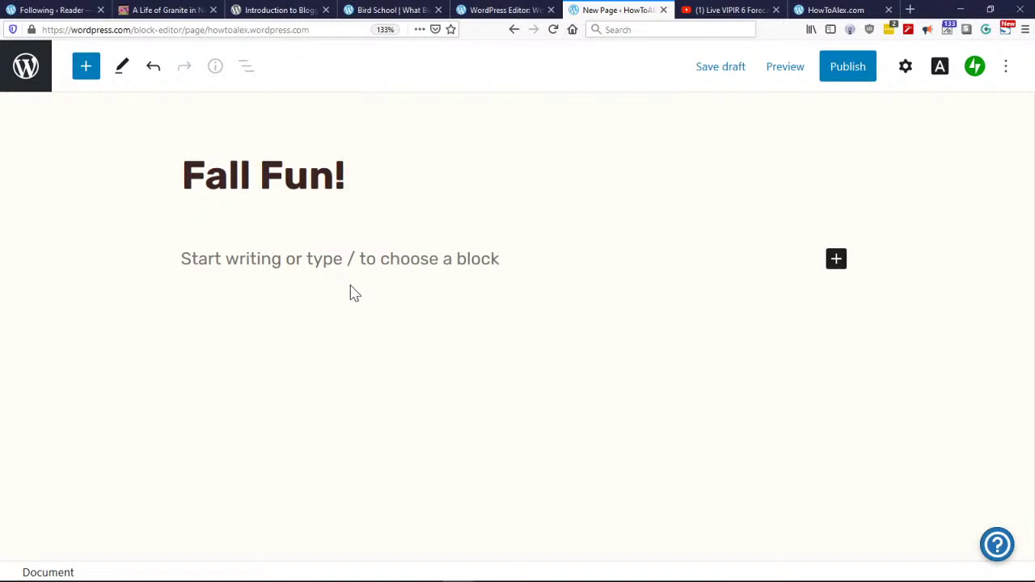
key("Return")
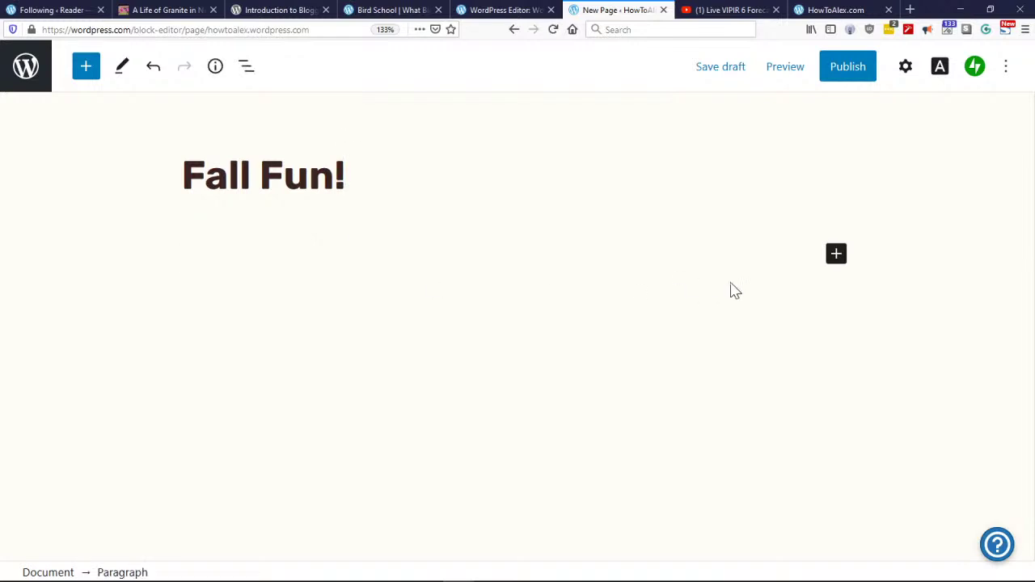
left_click(831, 260)
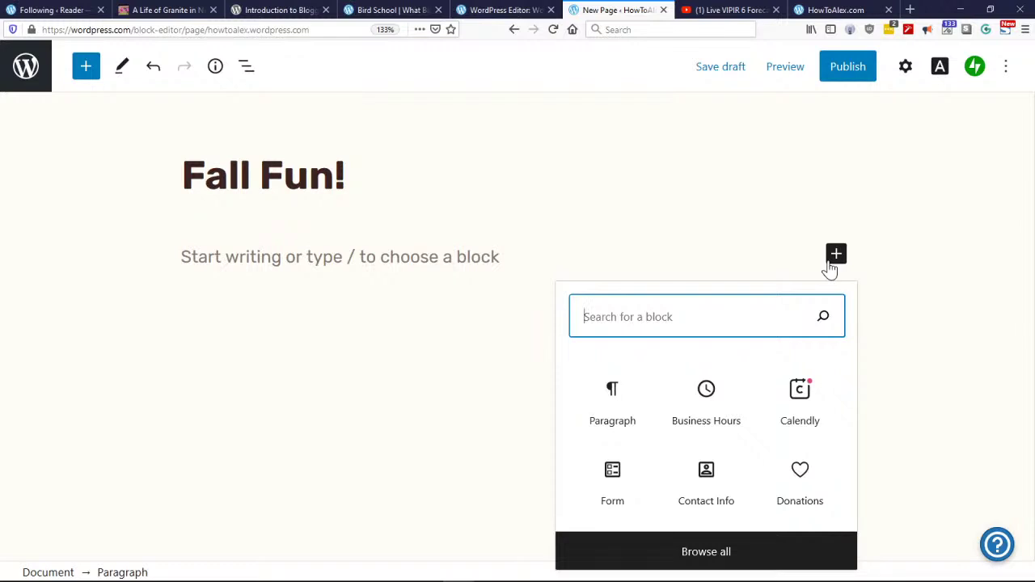
left_click(616, 409)
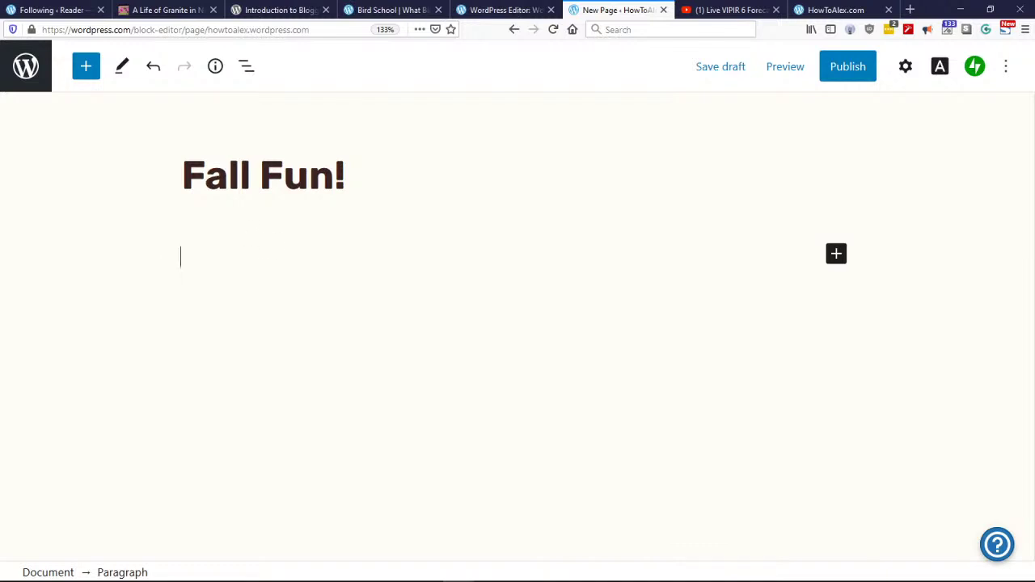
type("What")
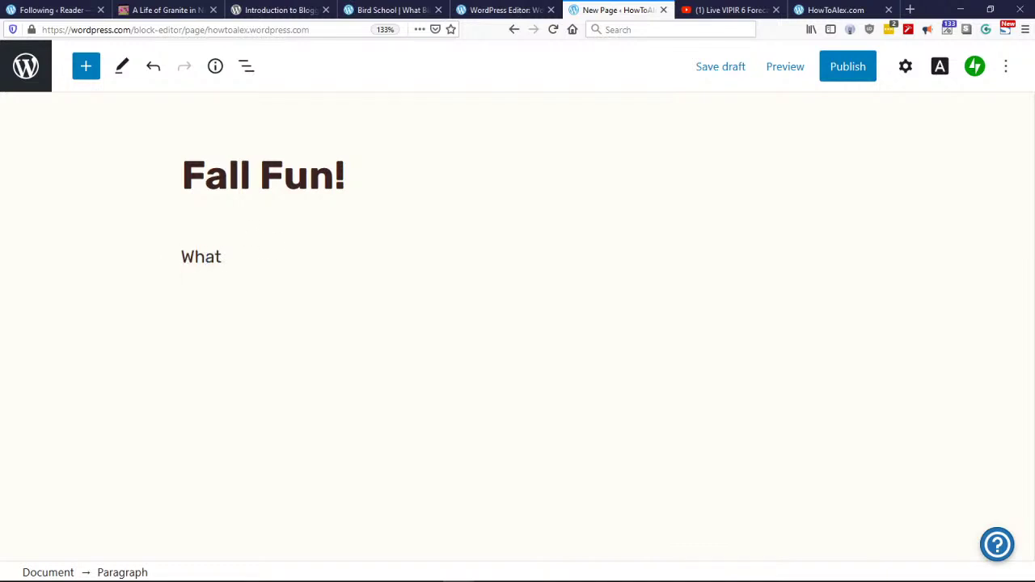
type(" do you like to do in ")
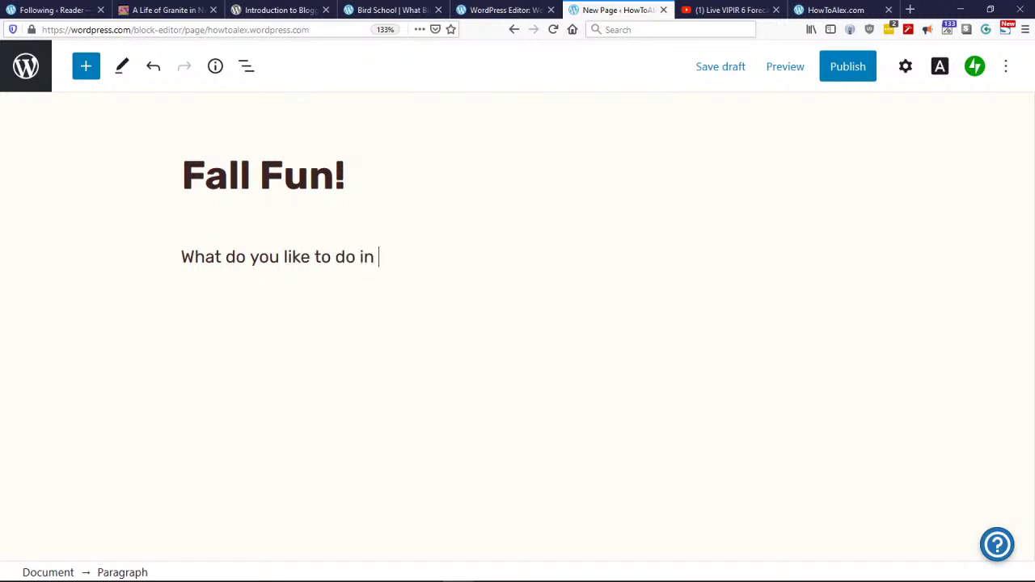
type("the fall?")
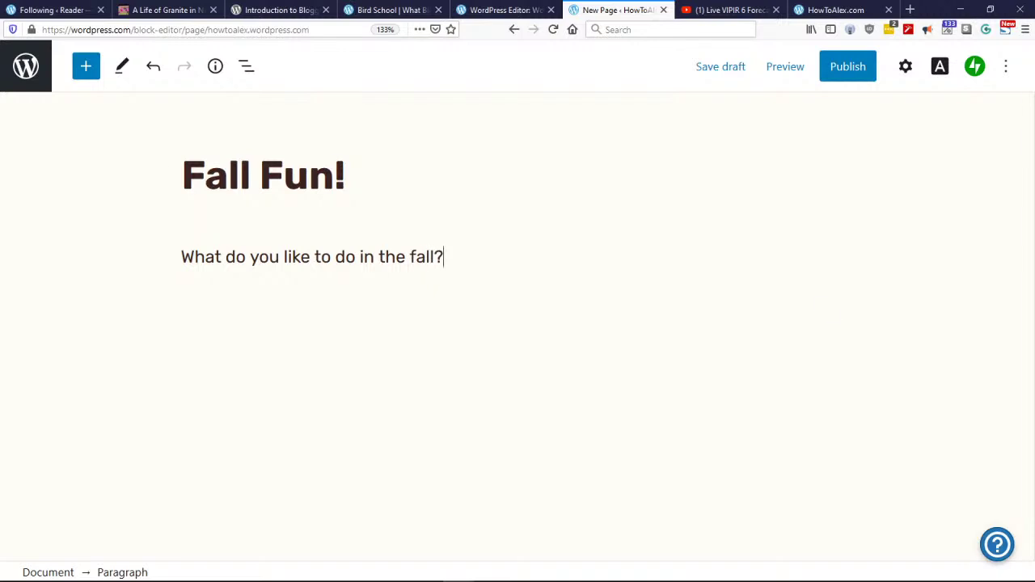
key("Return")
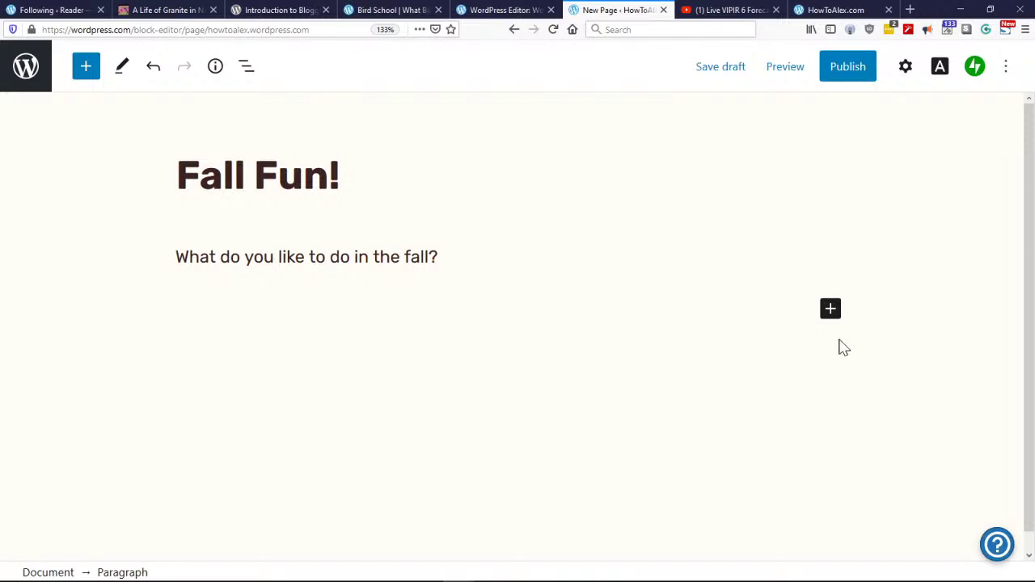
left_click(830, 309)
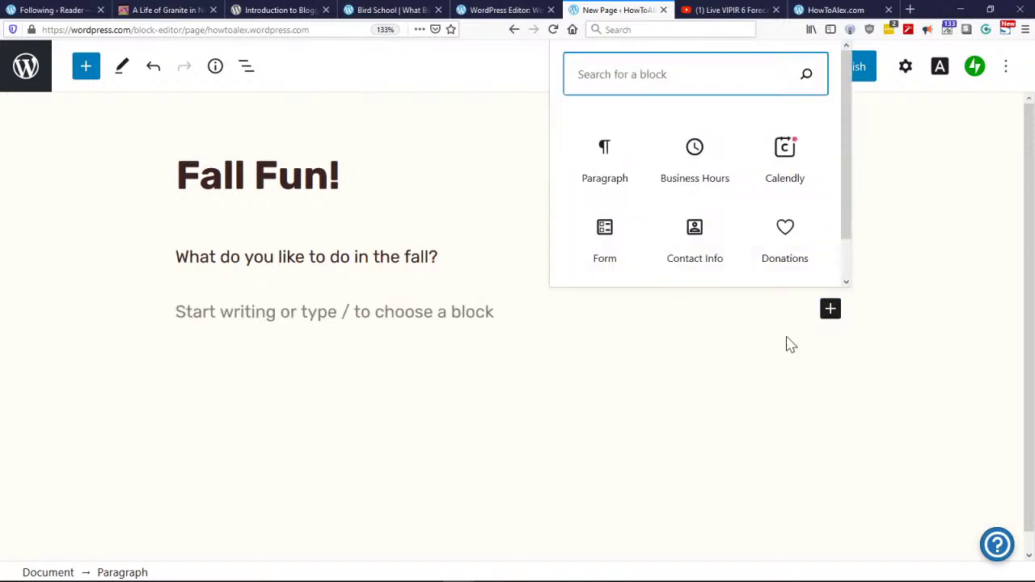
left_click_drag(843, 177, 840, 229)
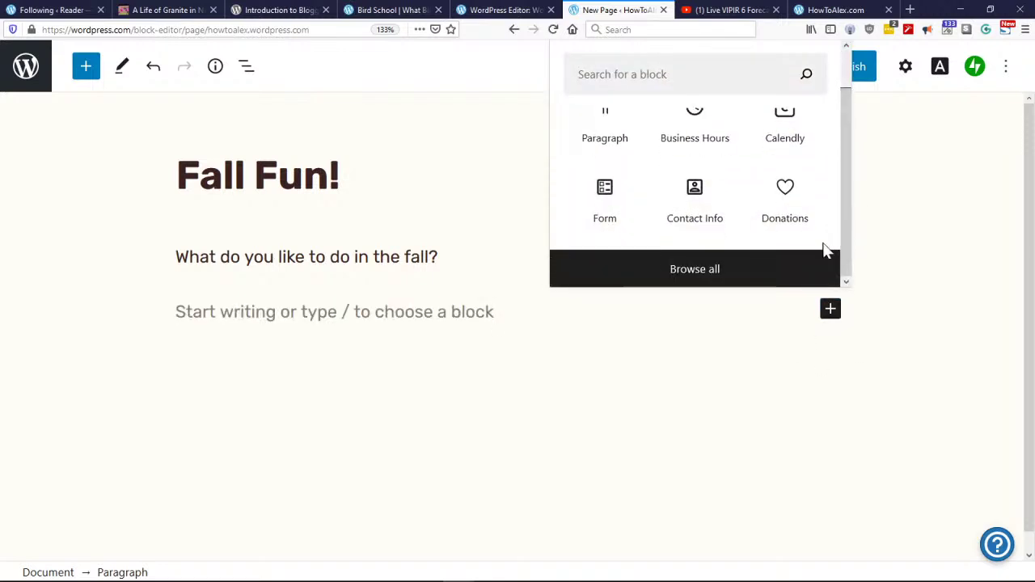
left_click(697, 279)
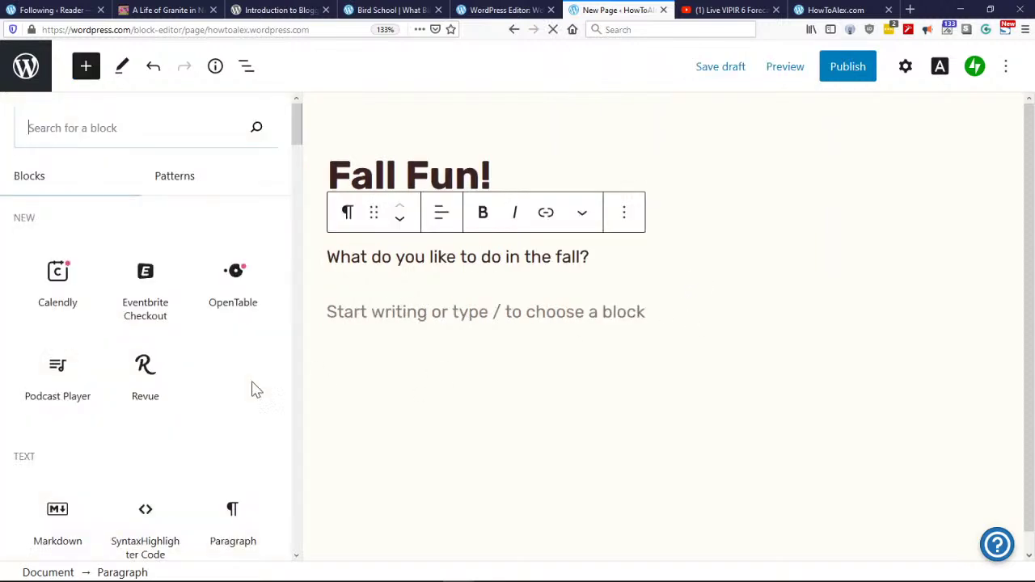
mouse_move(294, 127)
left_mouse_down()
mouse_move(293, 145)
mouse_move(295, 127)
left_mouse_up()
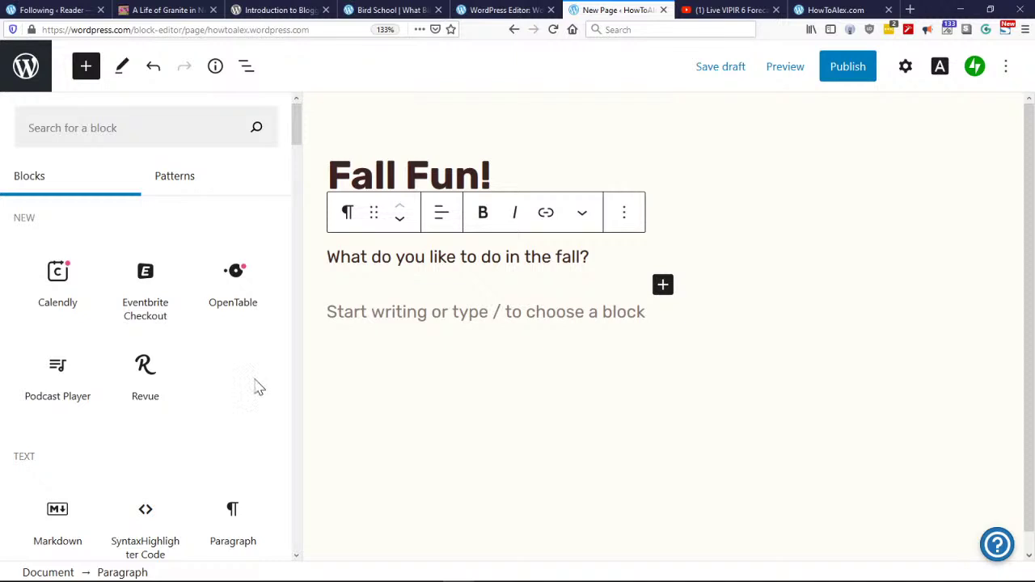
left_click(178, 188)
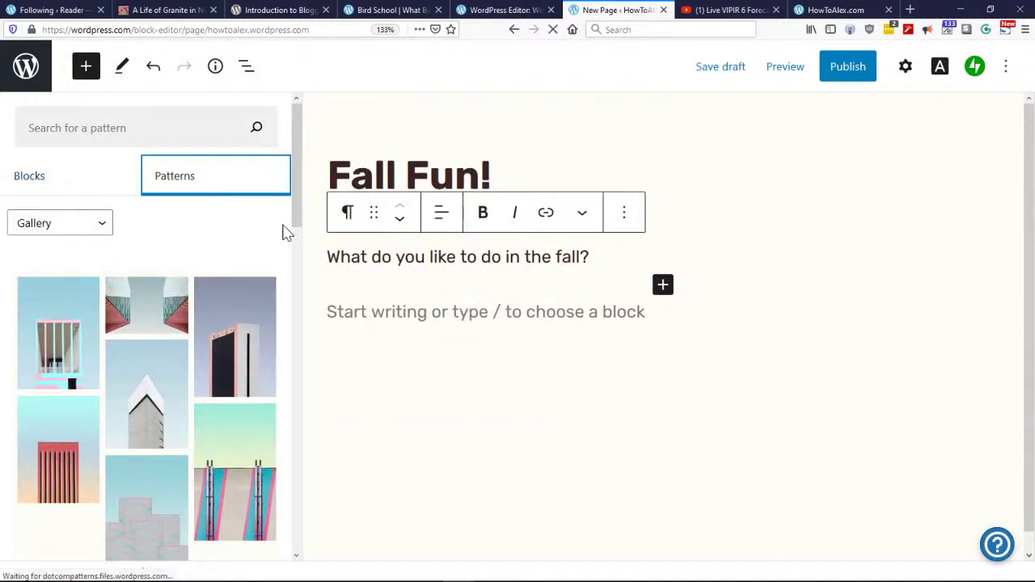
scroll(256, 388, "down", 10)
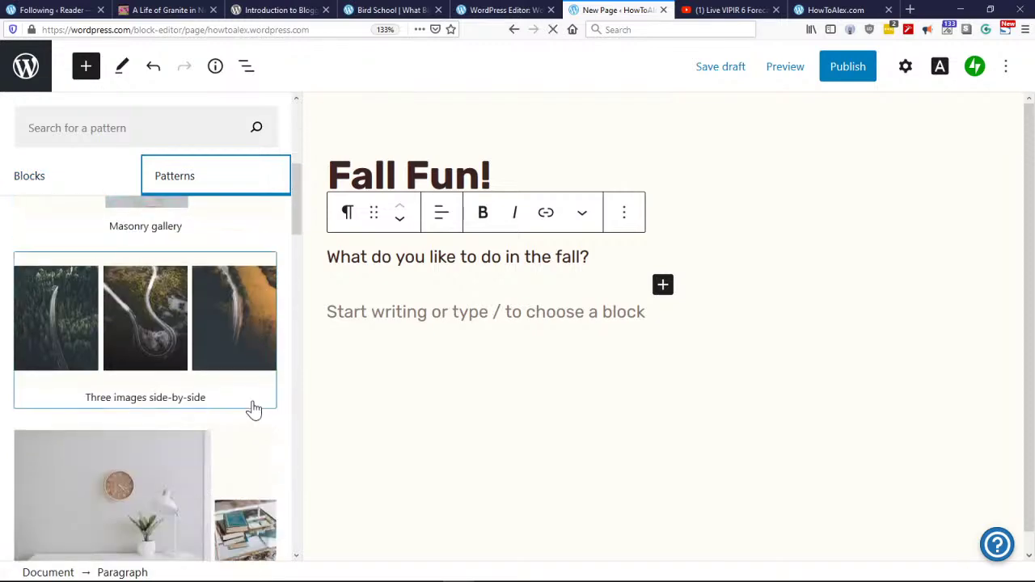
scroll(271, 412, "down", 4)
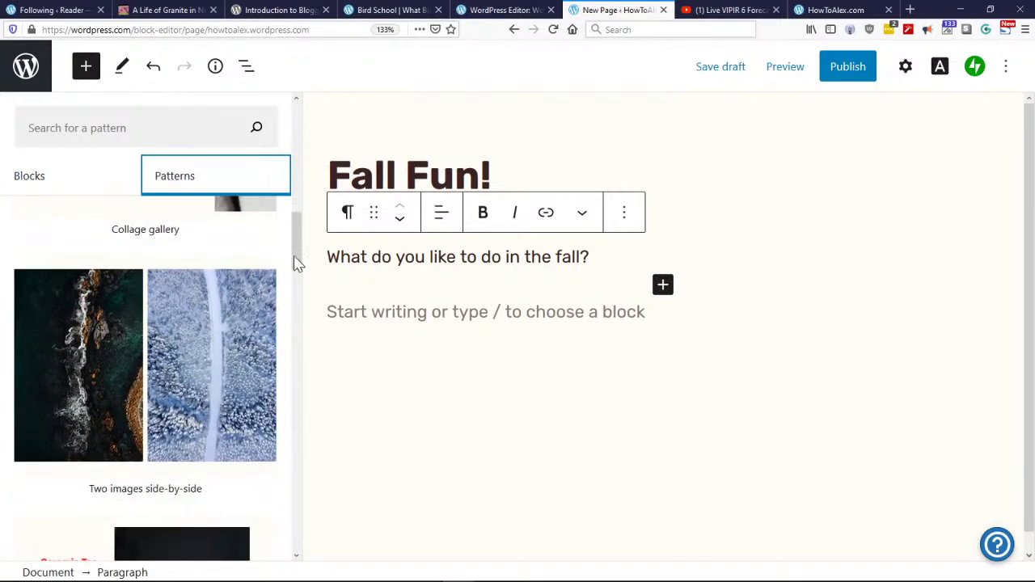
left_click_drag(296, 262, 303, 148)
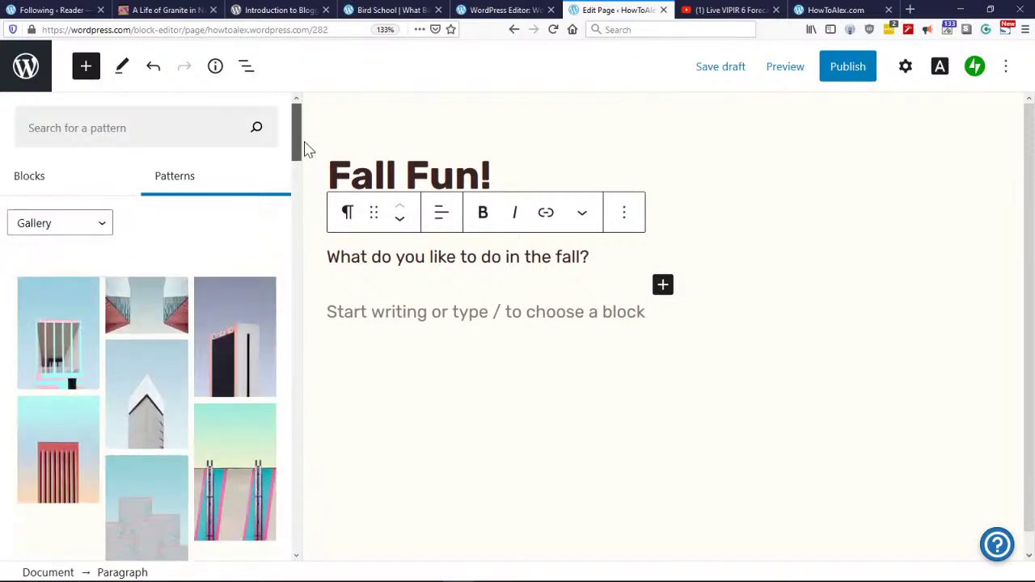
left_click(37, 190)
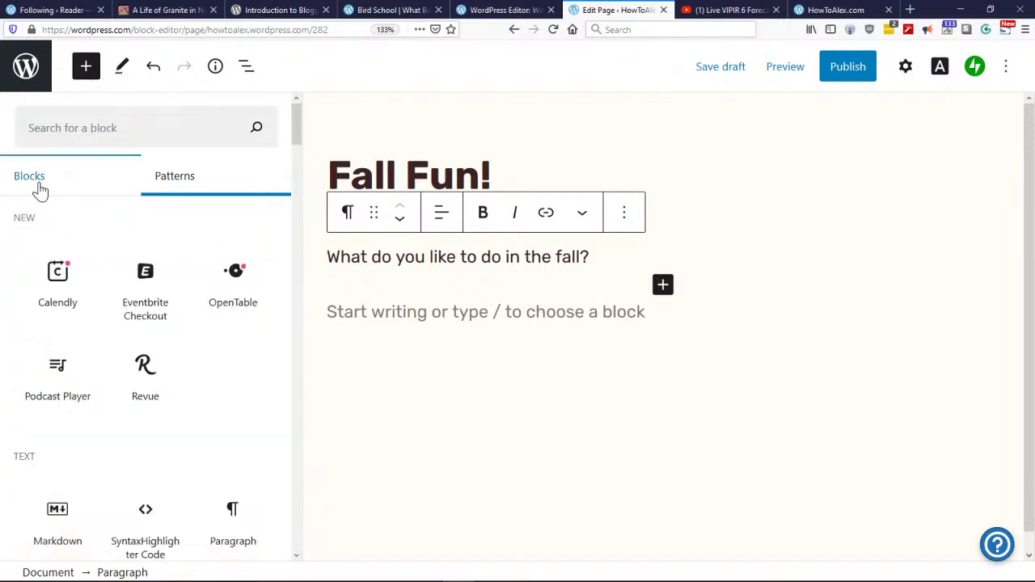
left_click_drag(296, 146, 297, 173)
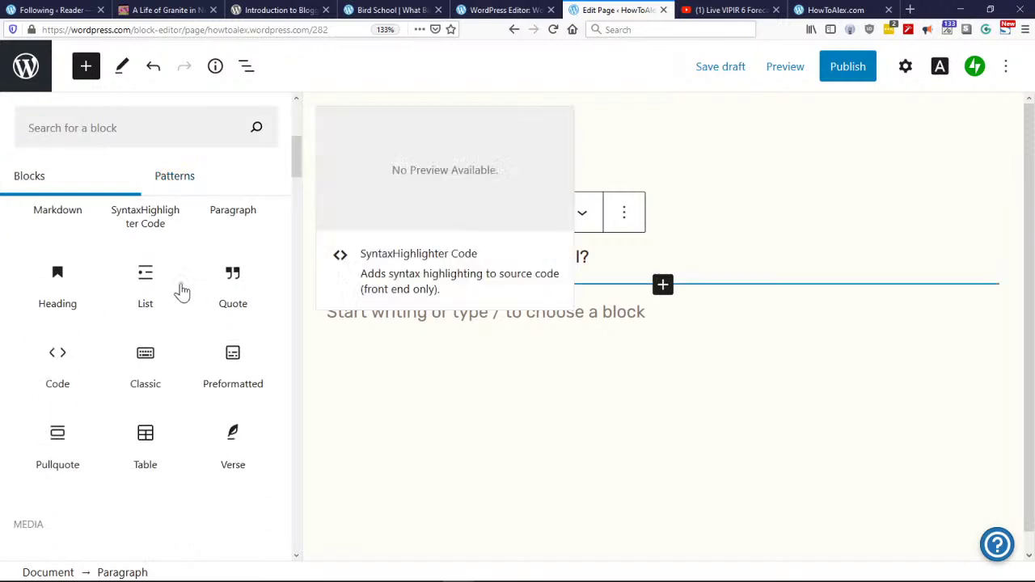
scroll(180, 299, "down", 5)
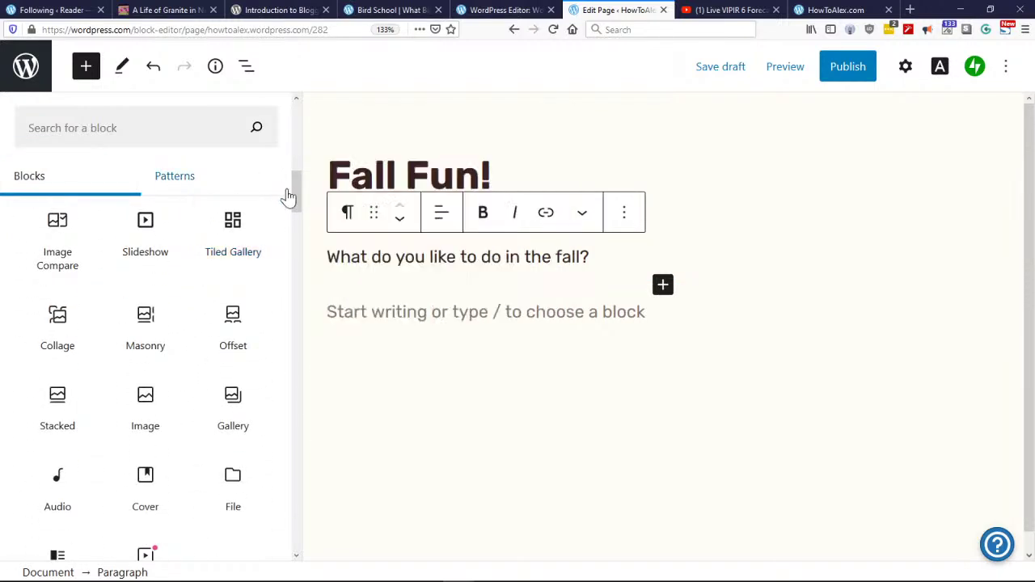
mouse_move(243, 243)
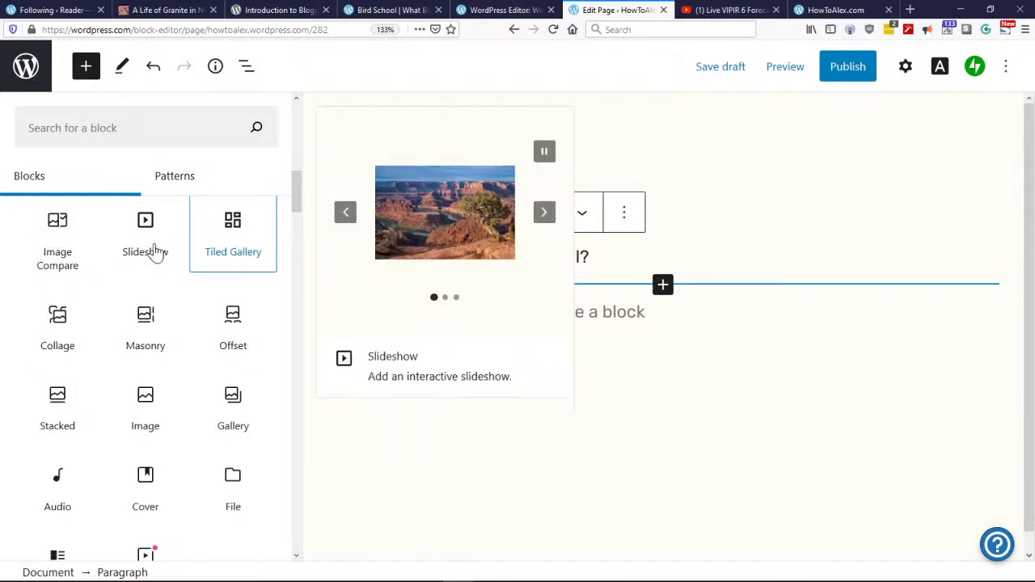
mouse_move(78, 257)
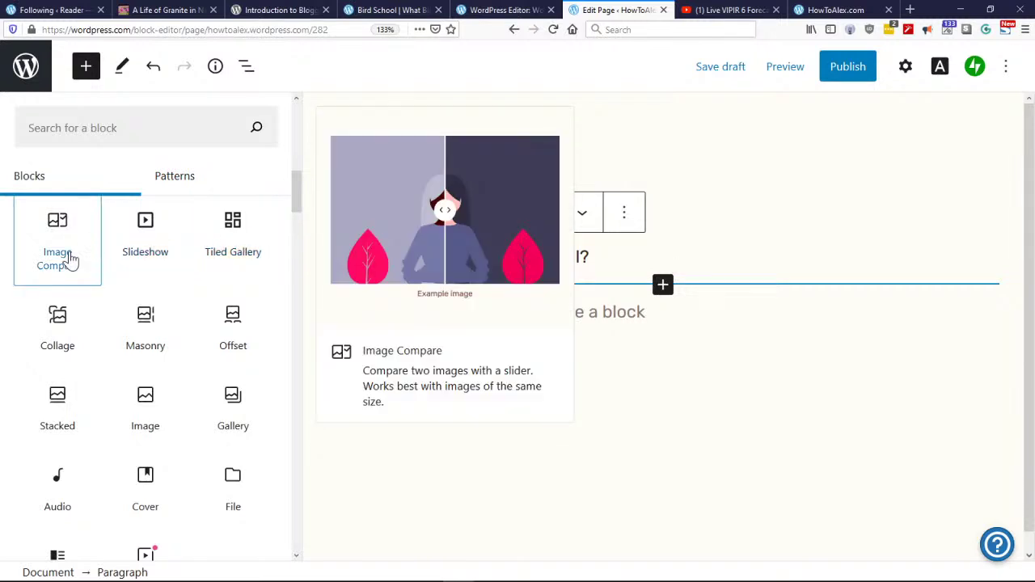
mouse_move(62, 329)
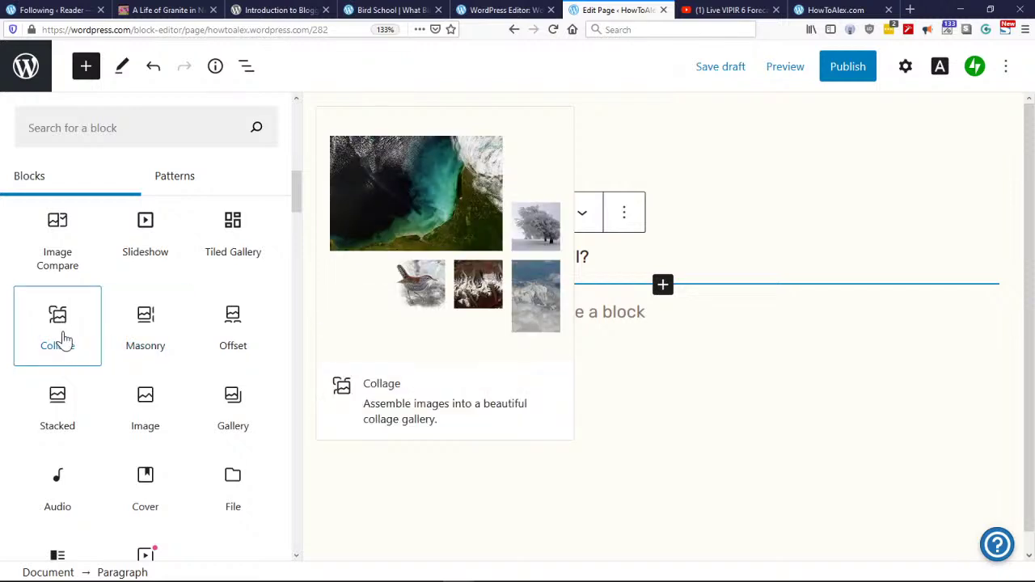
Step: Insert a Collage block below the question, leaving its image placeholders empty
left_click(65, 340)
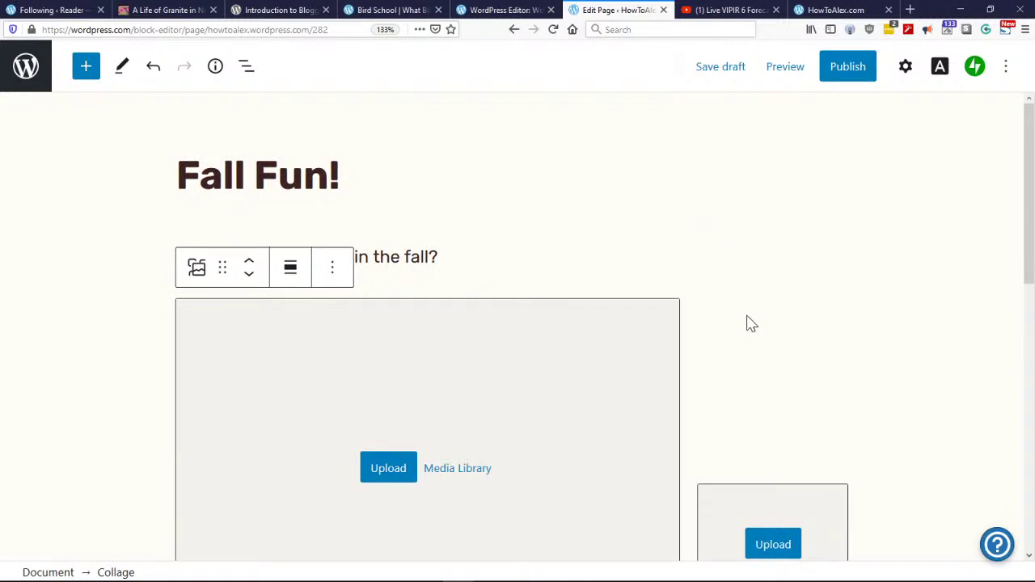
scroll(751, 323, "down", 5)
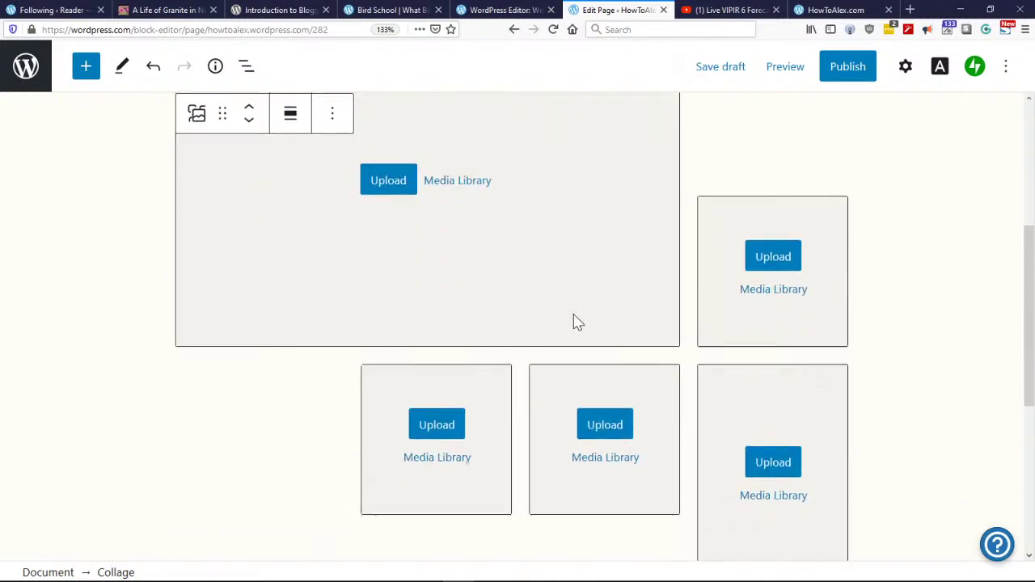
scroll(342, 423, "down", 6)
scroll(257, 393, "up", 6)
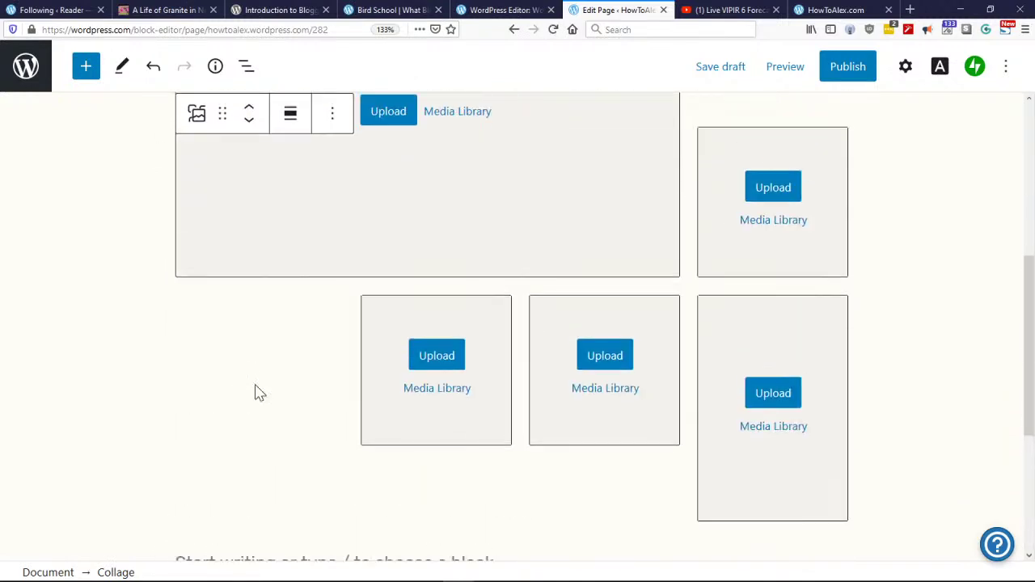
left_click(390, 204)
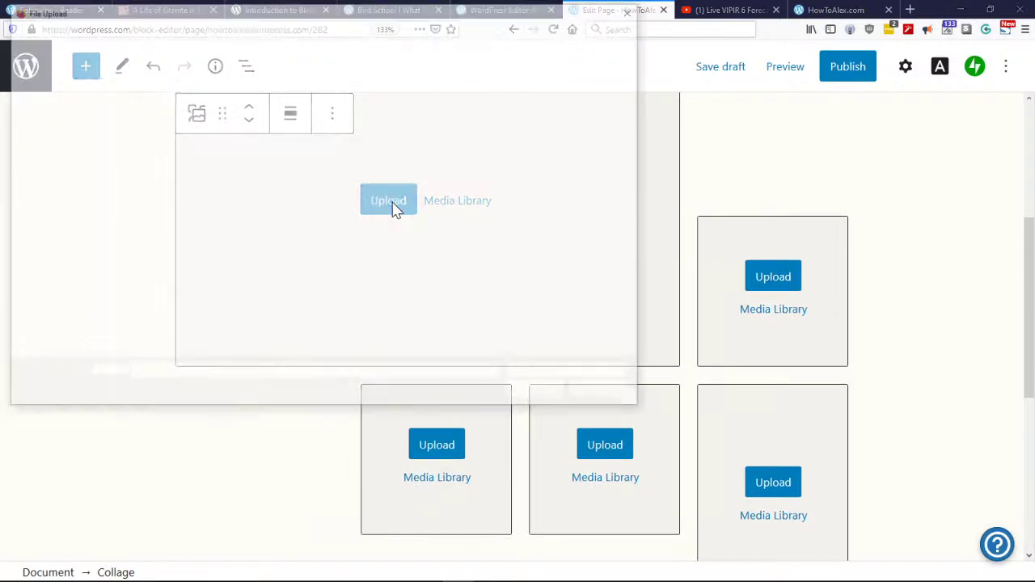
left_click(604, 393)
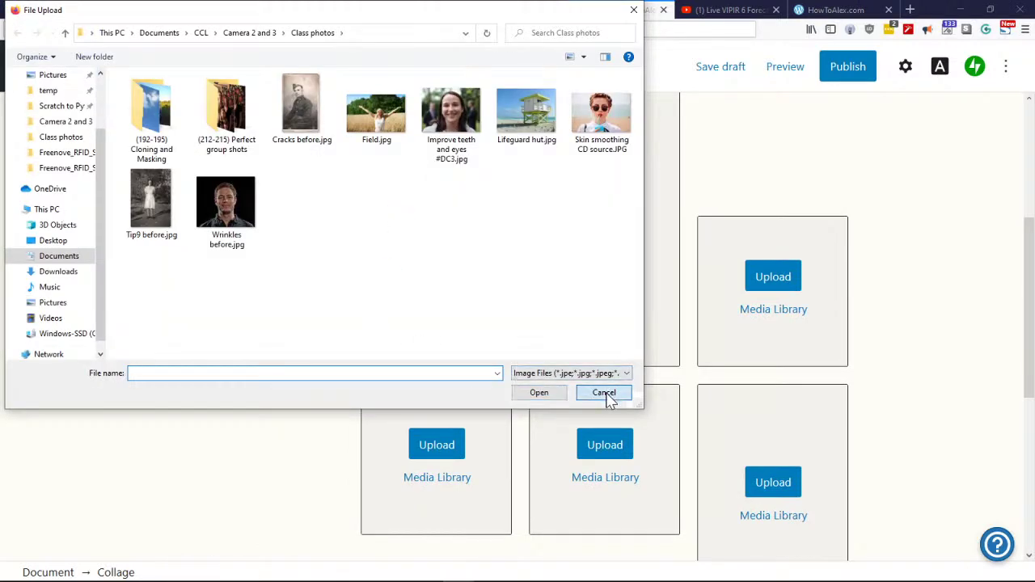
scroll(405, 270, "up", 3)
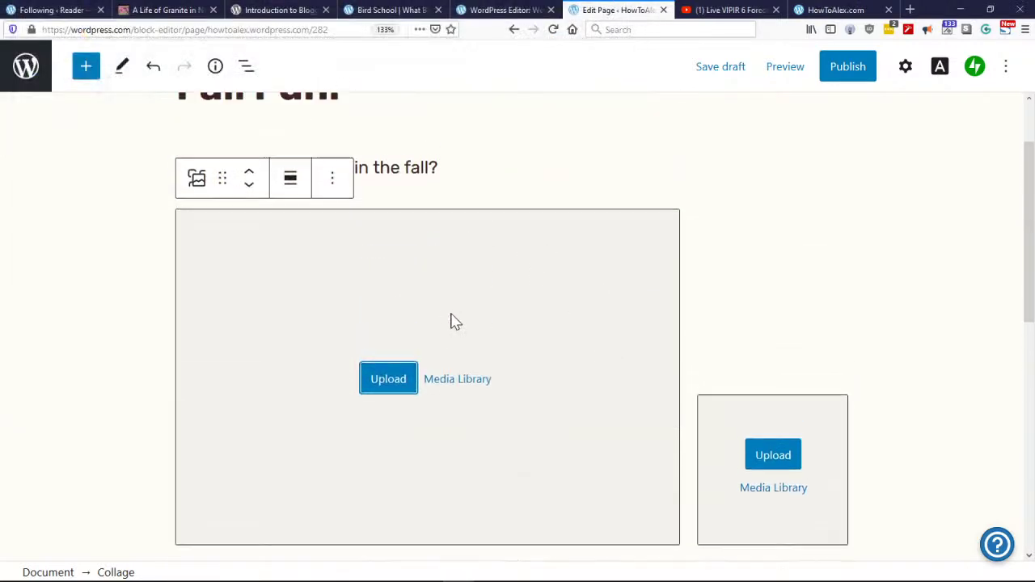
left_click(335, 186)
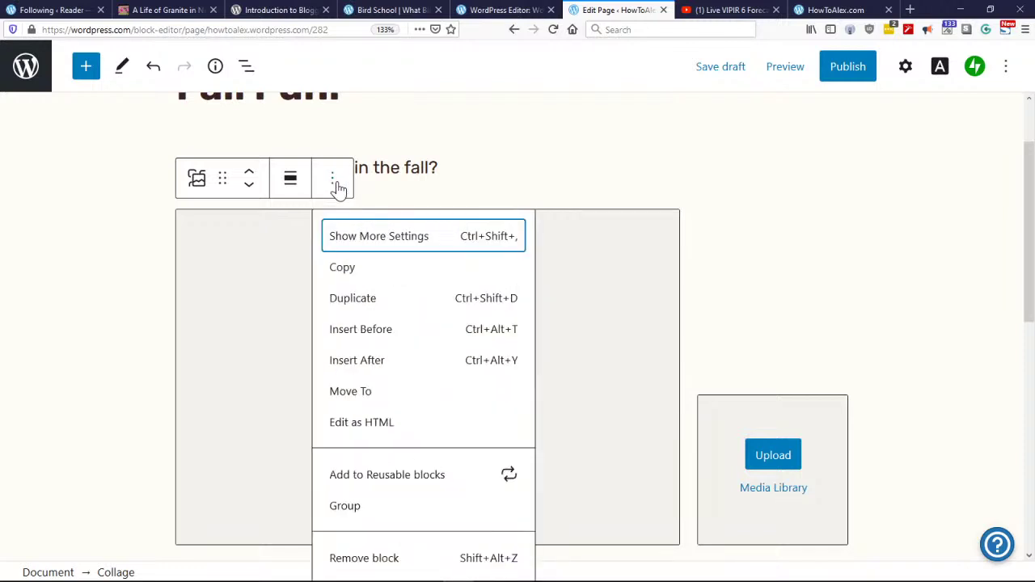
scroll(275, 358, "down", 1)
scroll(275, 358, "up", 1)
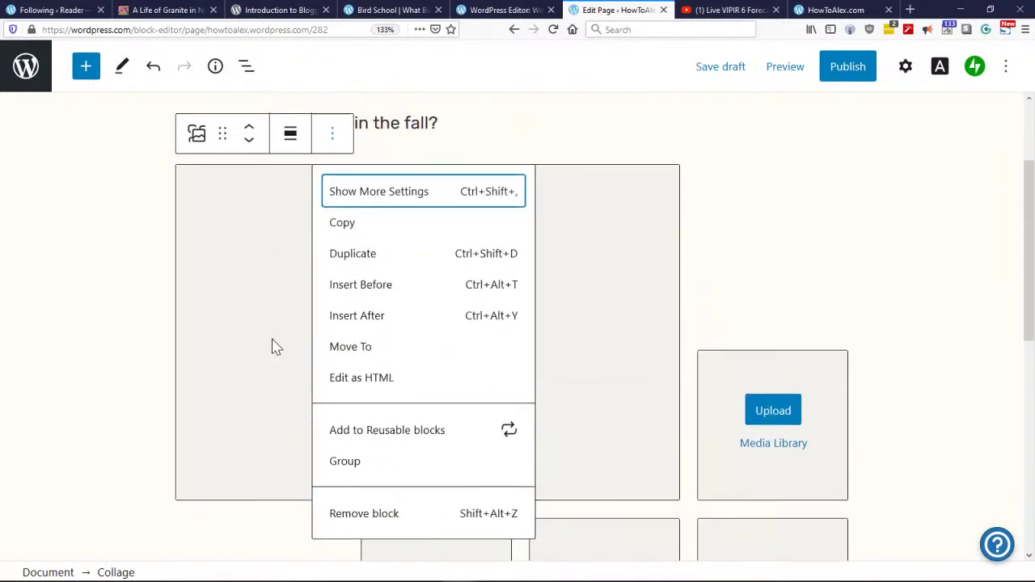
left_click(236, 261)
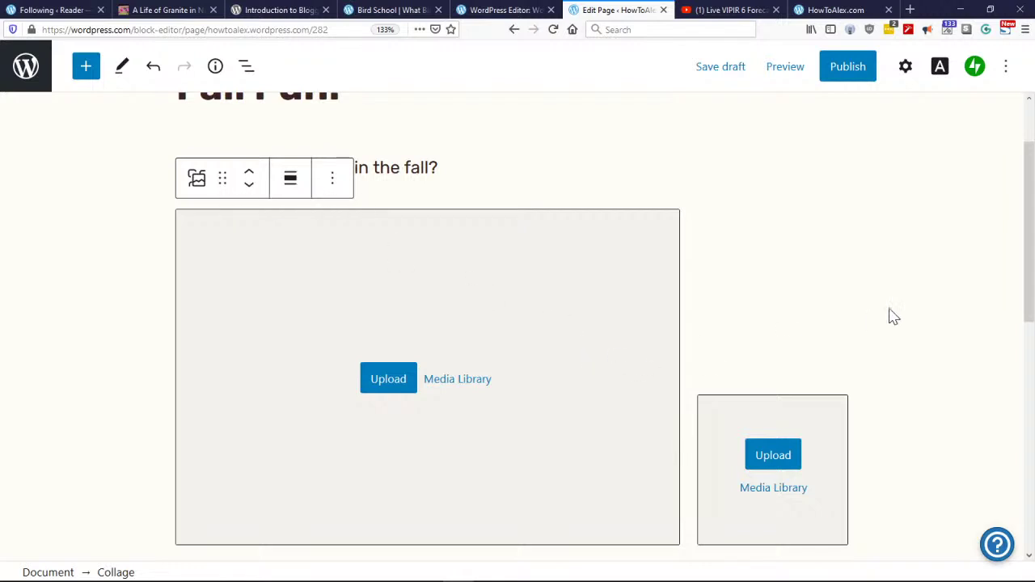
Step: Open the media library for the first Collage slot and switch to Pexels free photos
left_click(485, 391)
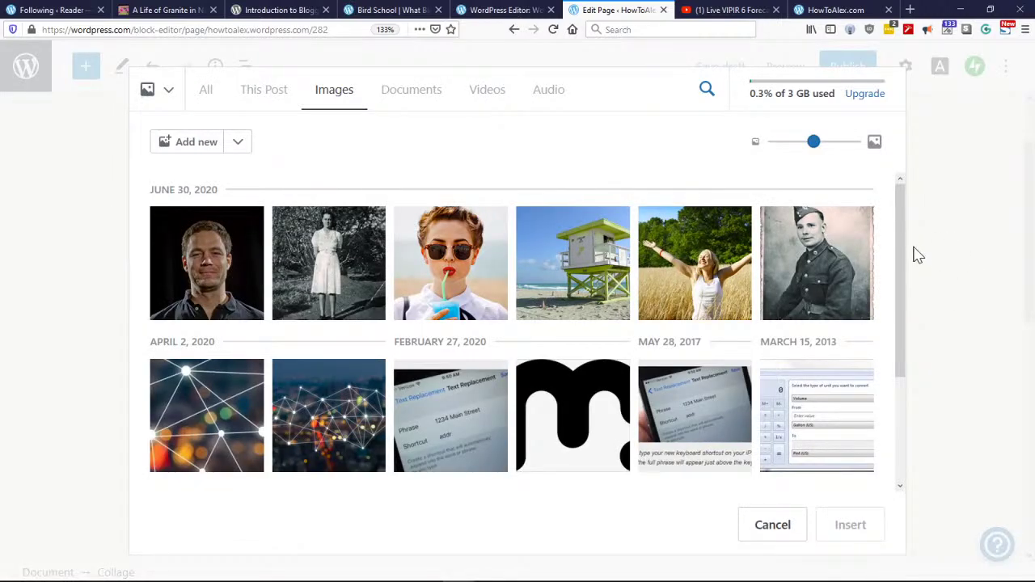
left_click_drag(901, 266, 327, 184)
left_click(245, 148)
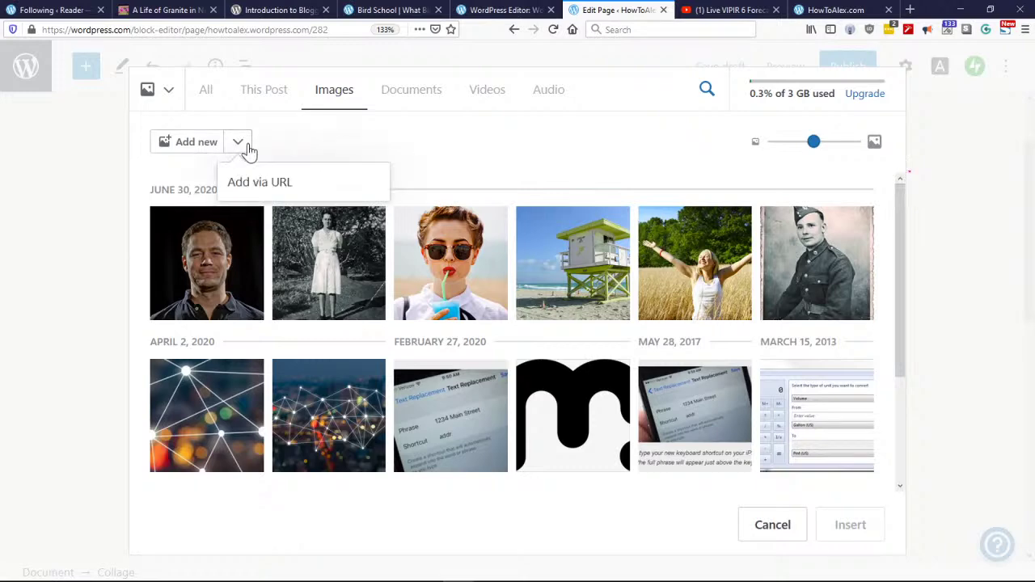
left_click(298, 146)
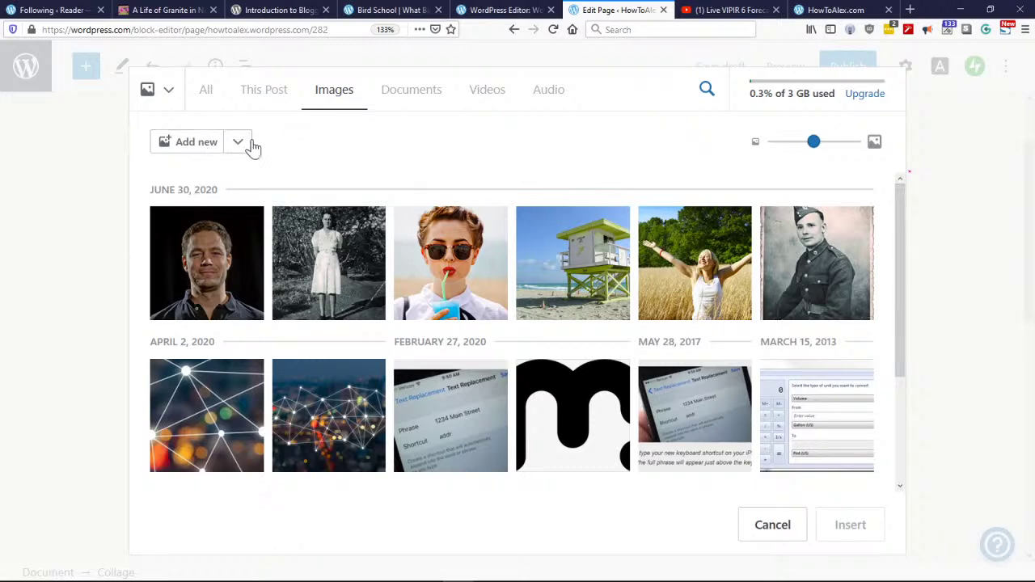
left_click(168, 92)
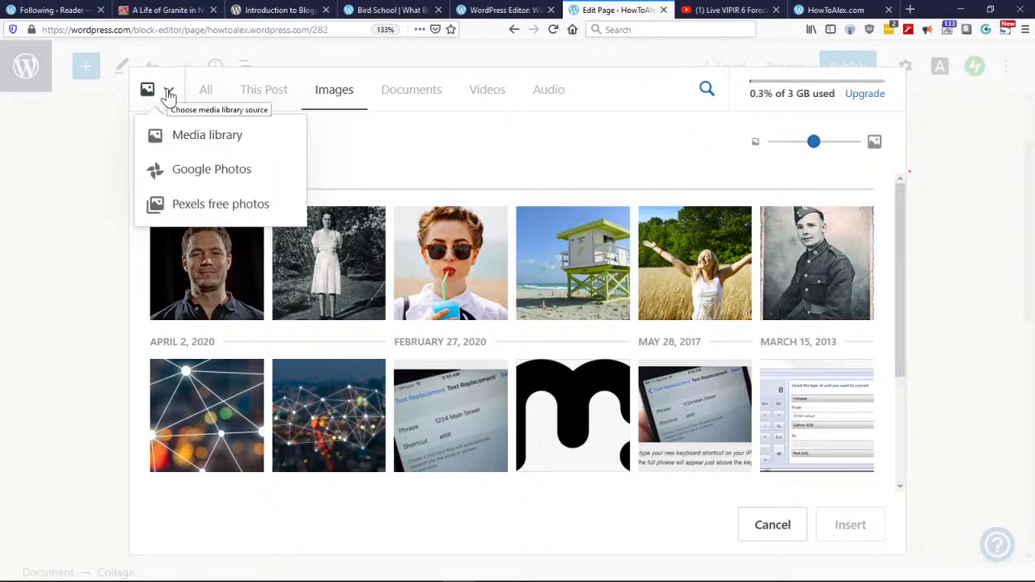
left_click(198, 205)
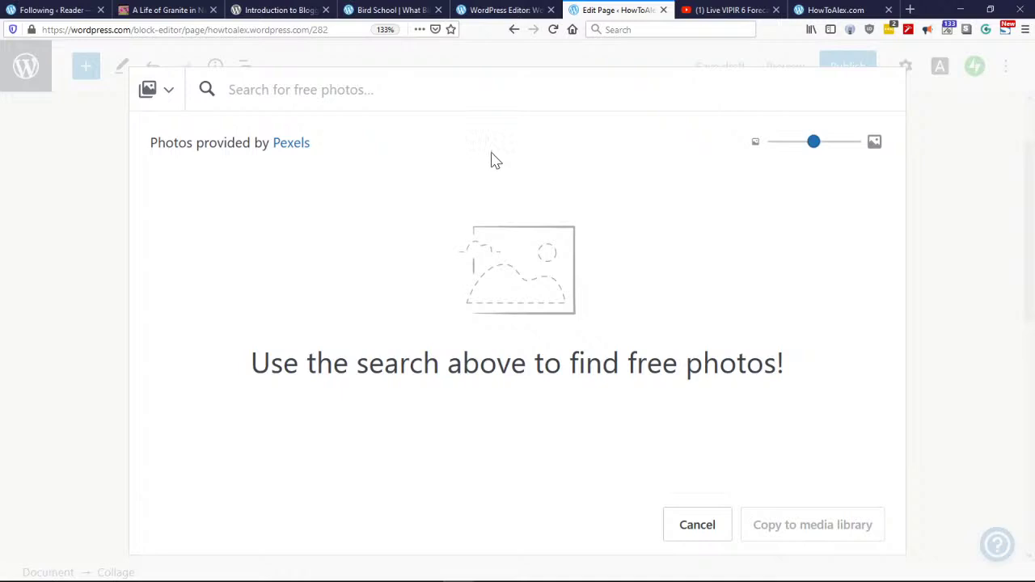
Step: Search Pexels for 'fall' and place the hands-carving-pumpkin photo in the first slot
left_click(331, 90)
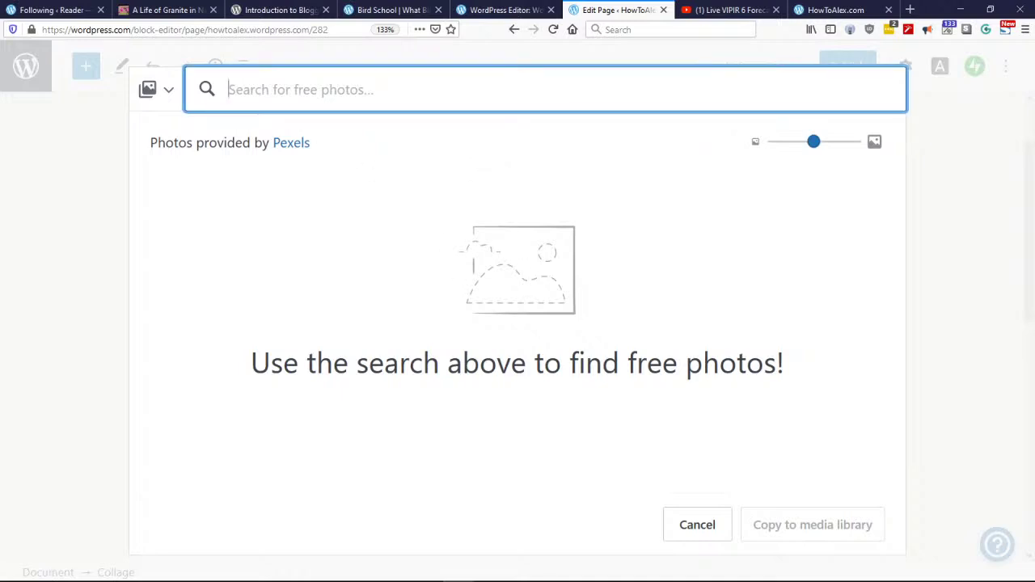
type("fall")
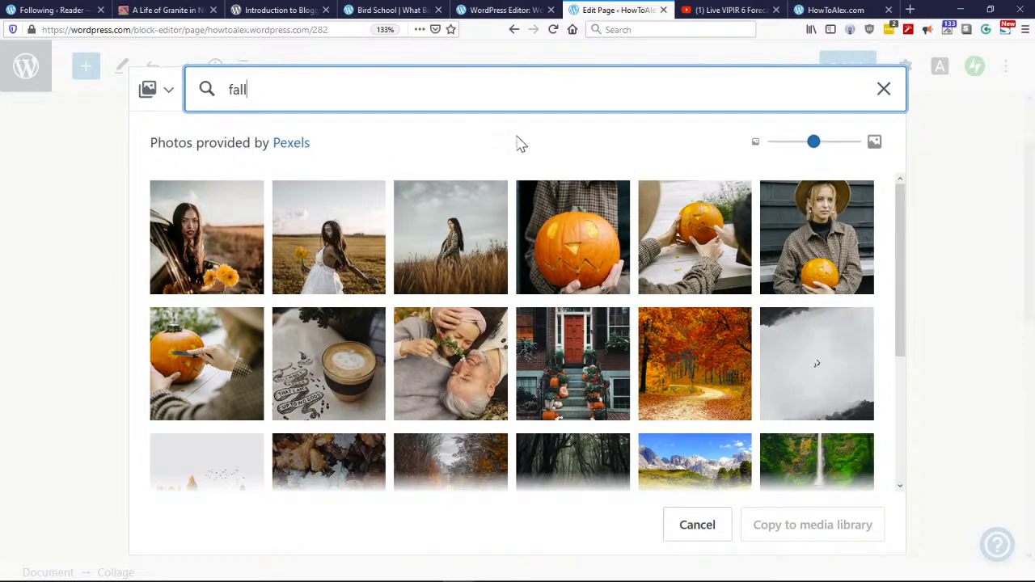
left_click(703, 251)
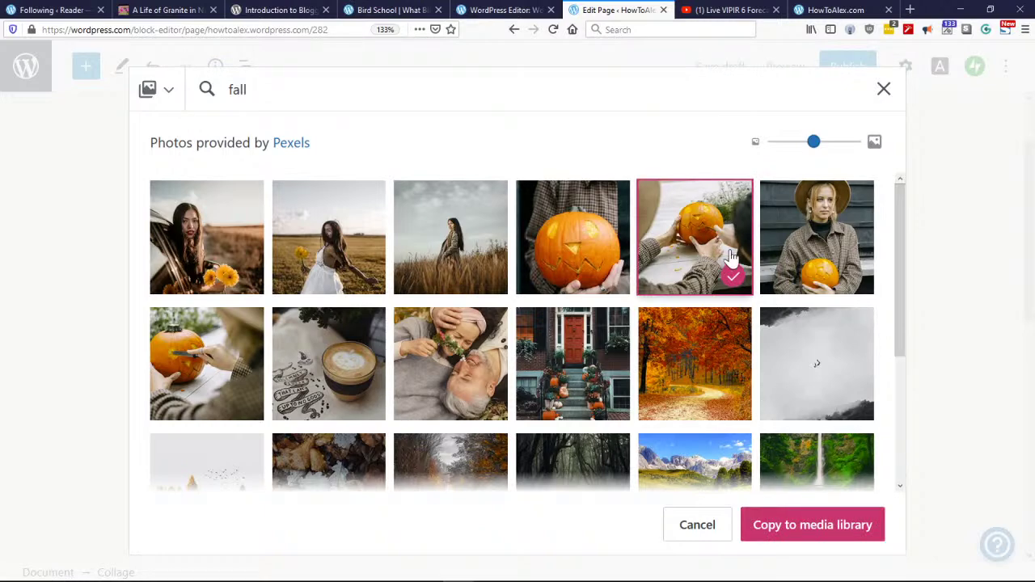
left_click(819, 540)
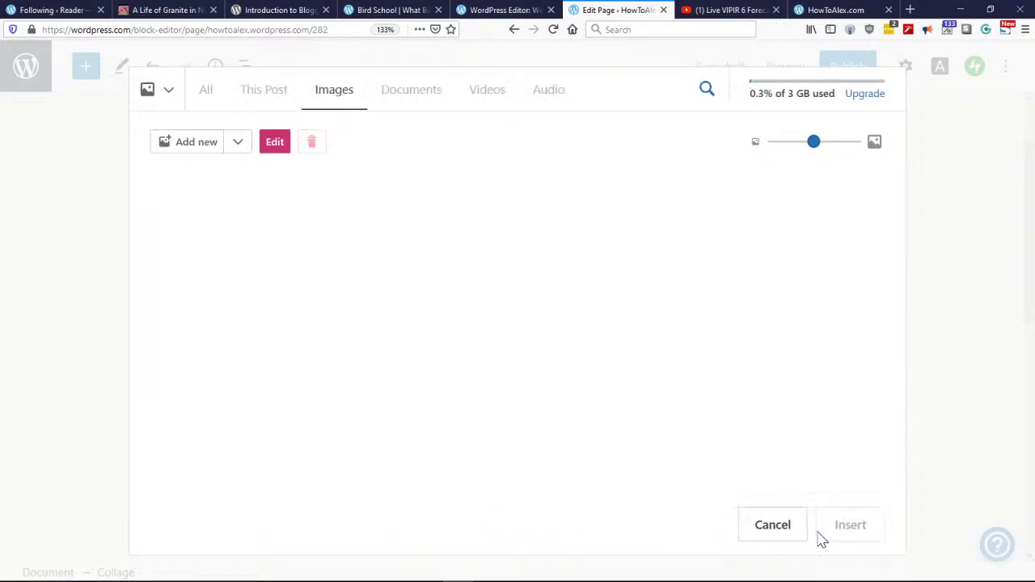
left_click(839, 522)
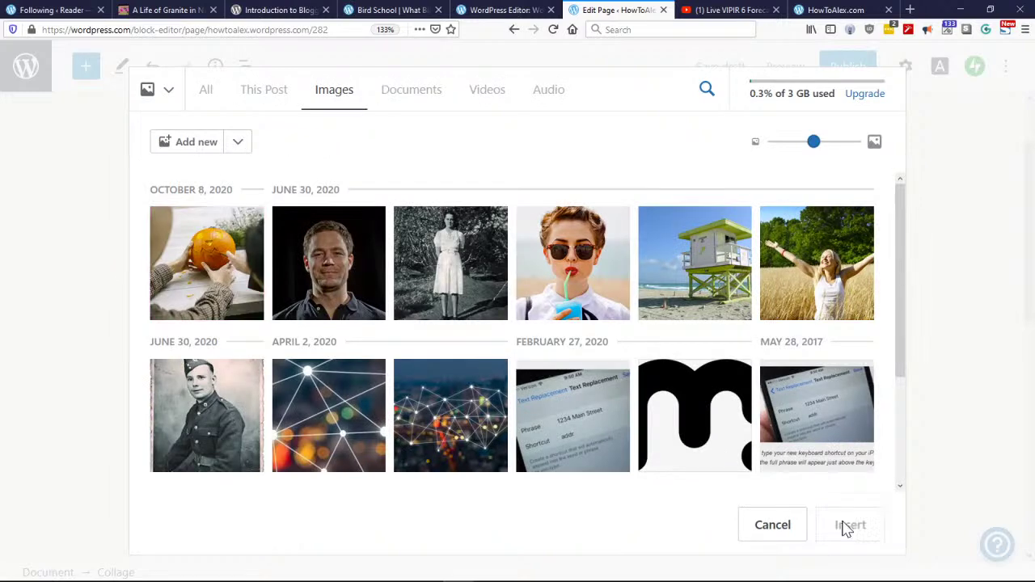
scroll(870, 309, "down", 2)
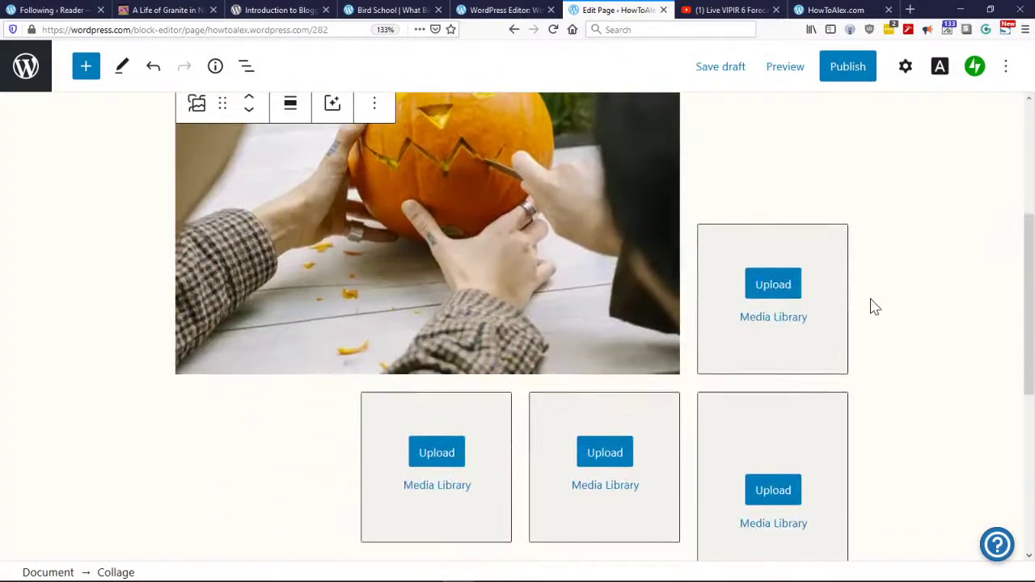
Step: Open the media library for another Collage slot and search Pexels free photos for 'fall'
left_click(777, 315)
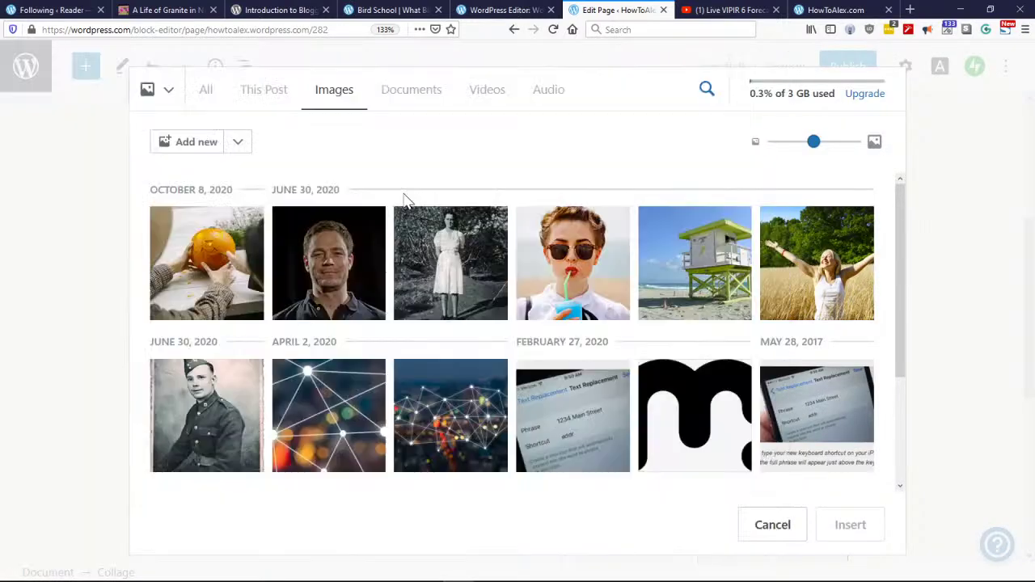
left_click(168, 91)
left_click(209, 203)
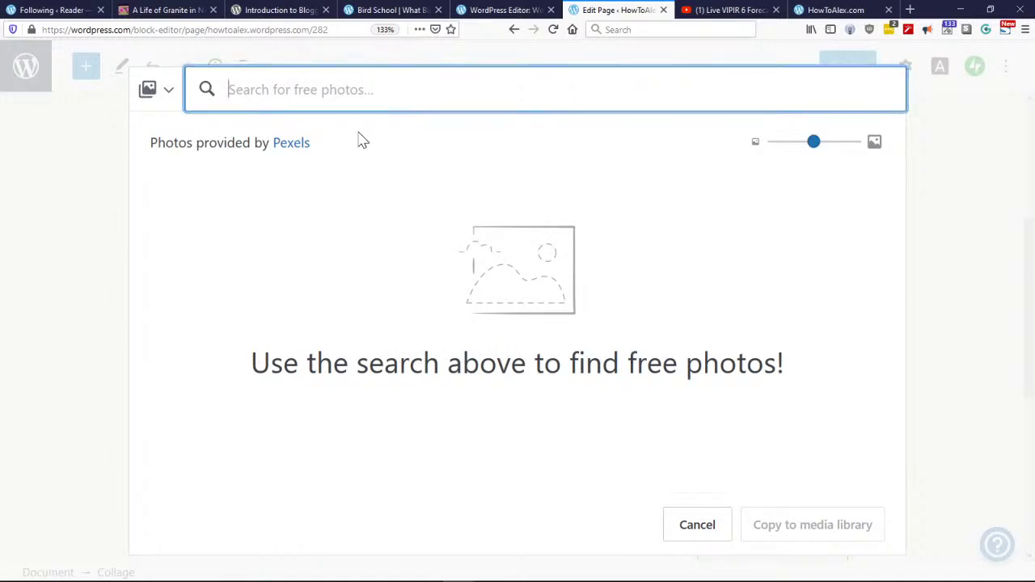
type("fall")
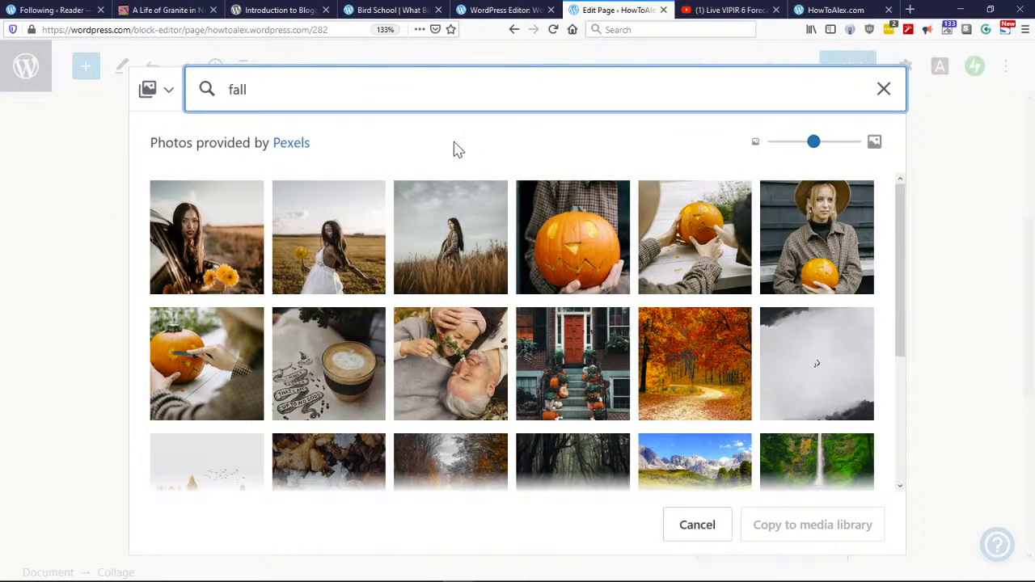
Step: Browse the 'fall' results and settle on the leaf-pile photo
left_click(817, 241)
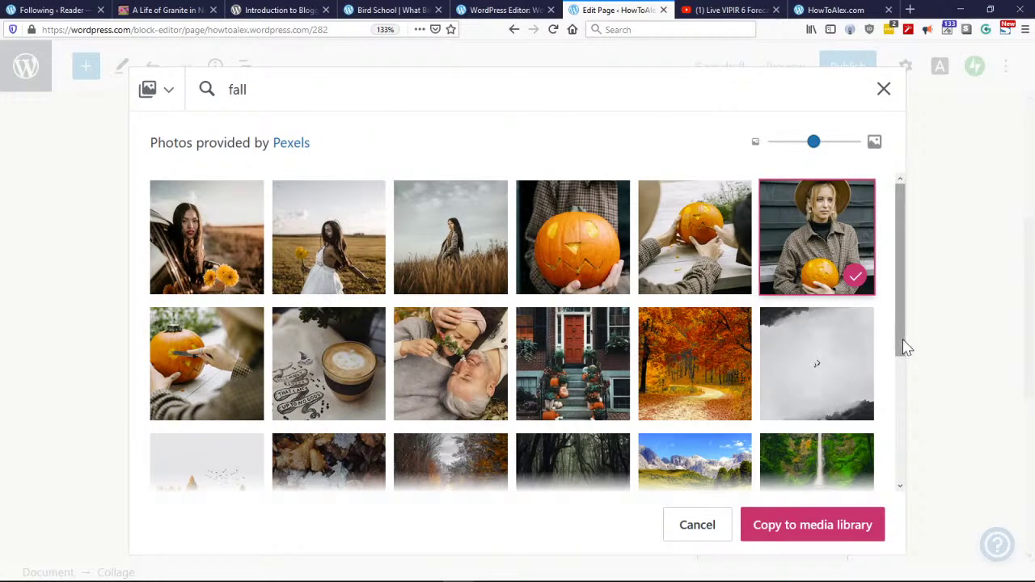
left_click_drag(905, 346, 909, 416)
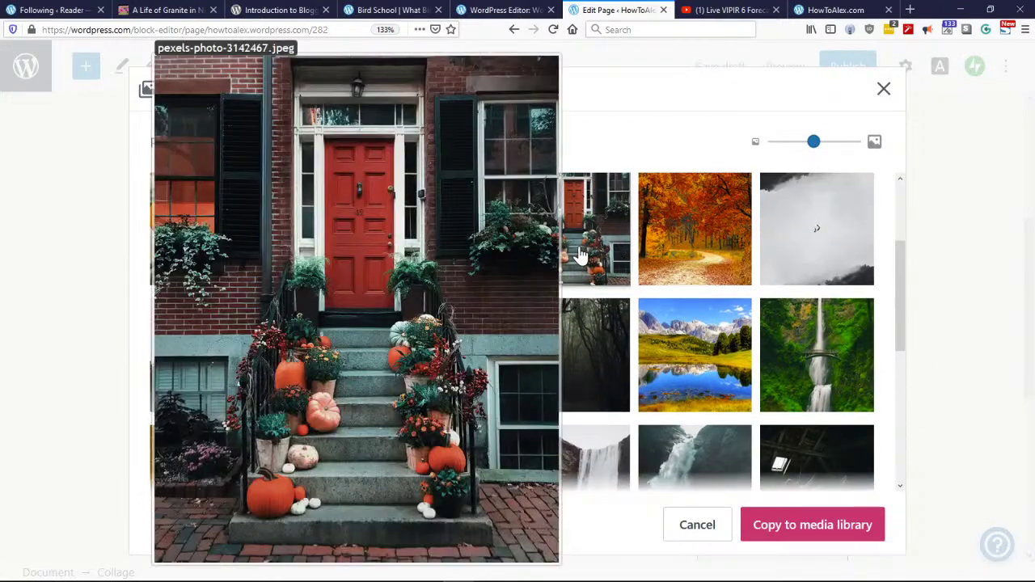
left_click(580, 254)
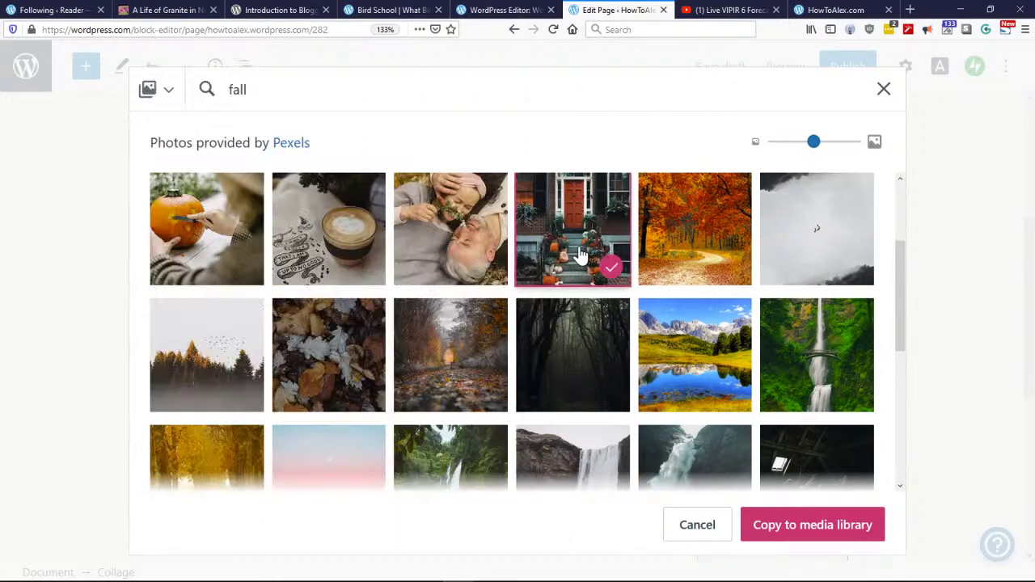
left_click(428, 366)
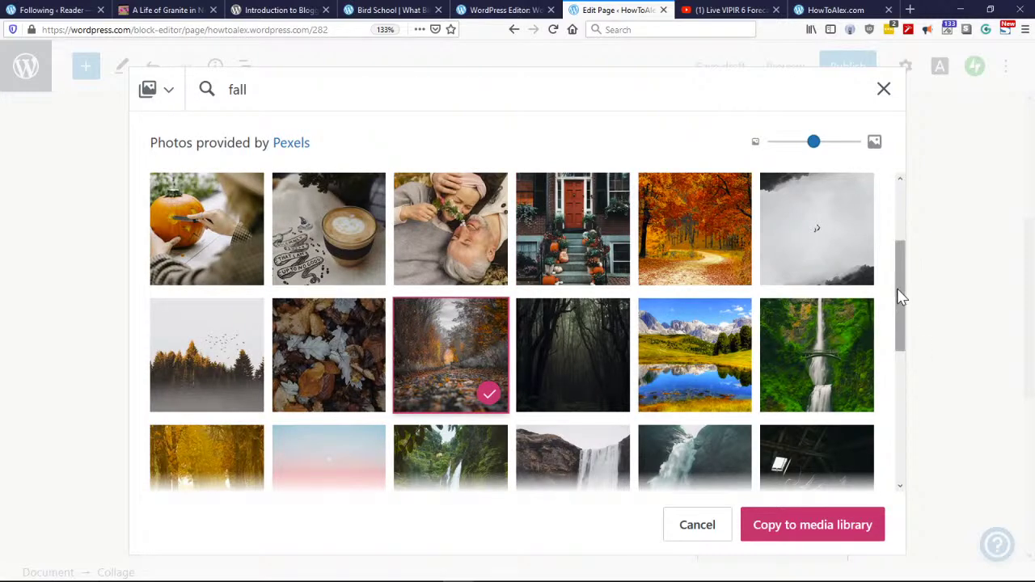
left_click_drag(898, 294, 893, 405)
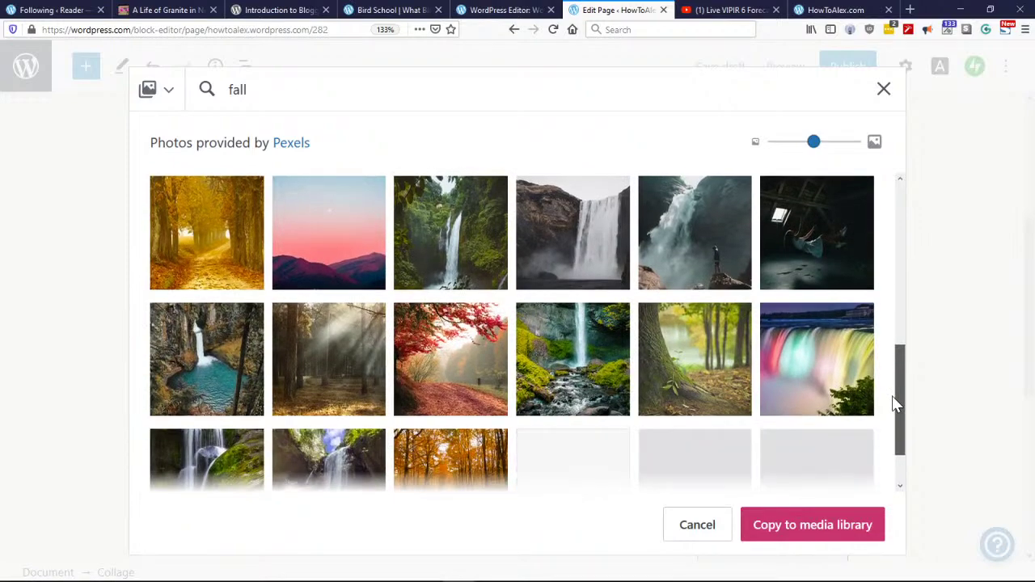
left_click(466, 378)
scroll(466, 378, "down", 5)
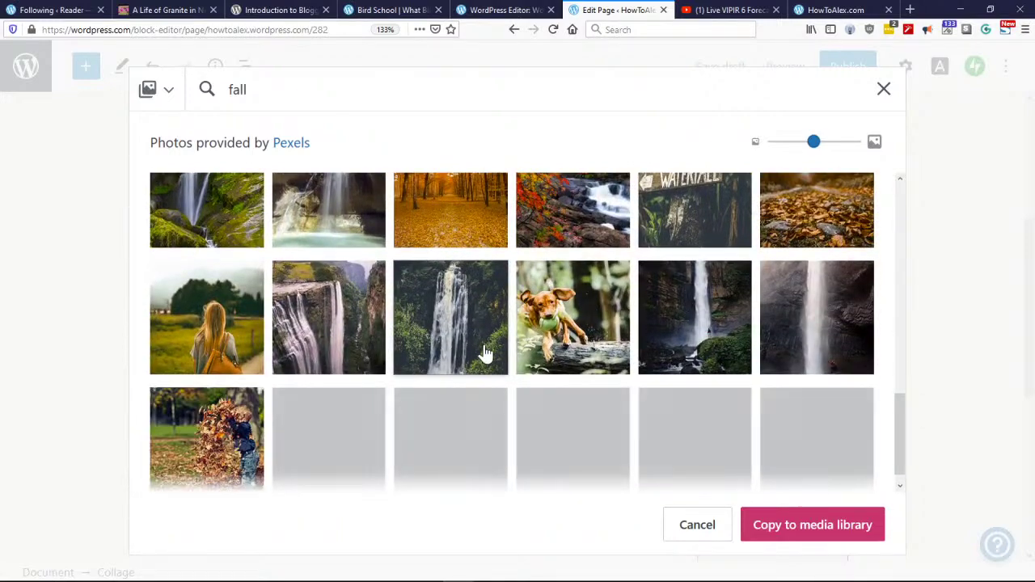
scroll(485, 353, "down", 1)
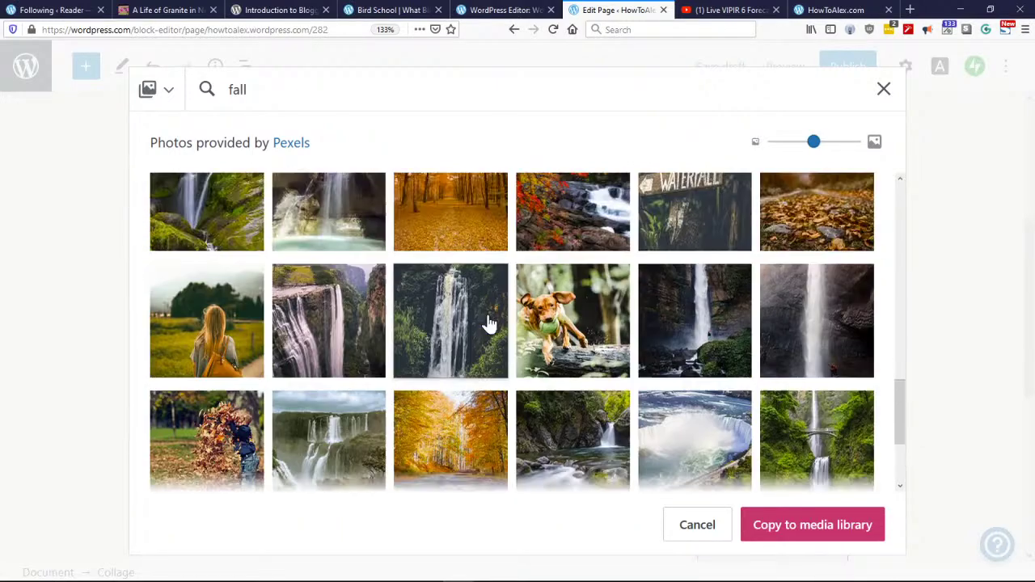
left_click(215, 441)
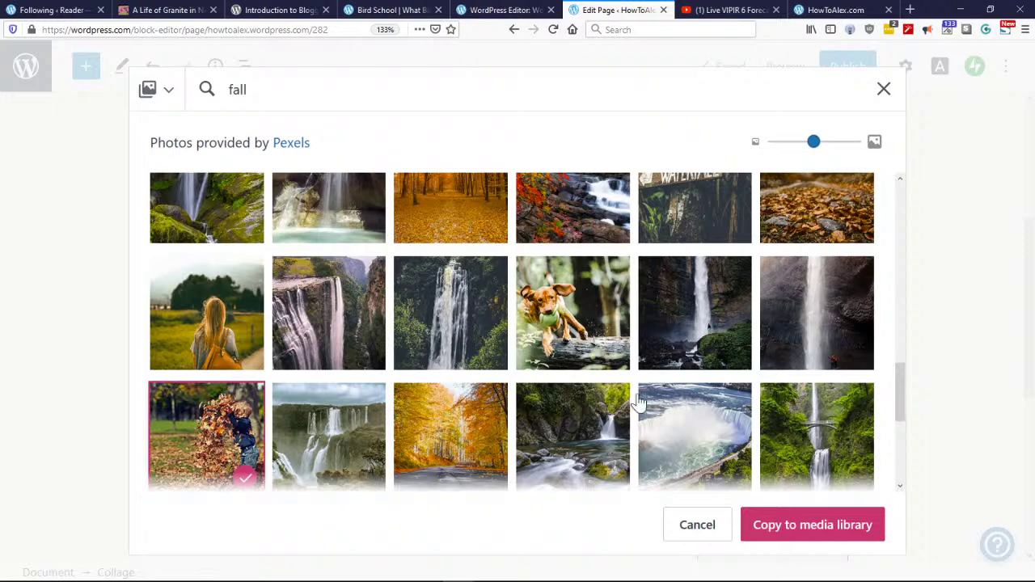
left_click_drag(903, 397, 897, 446)
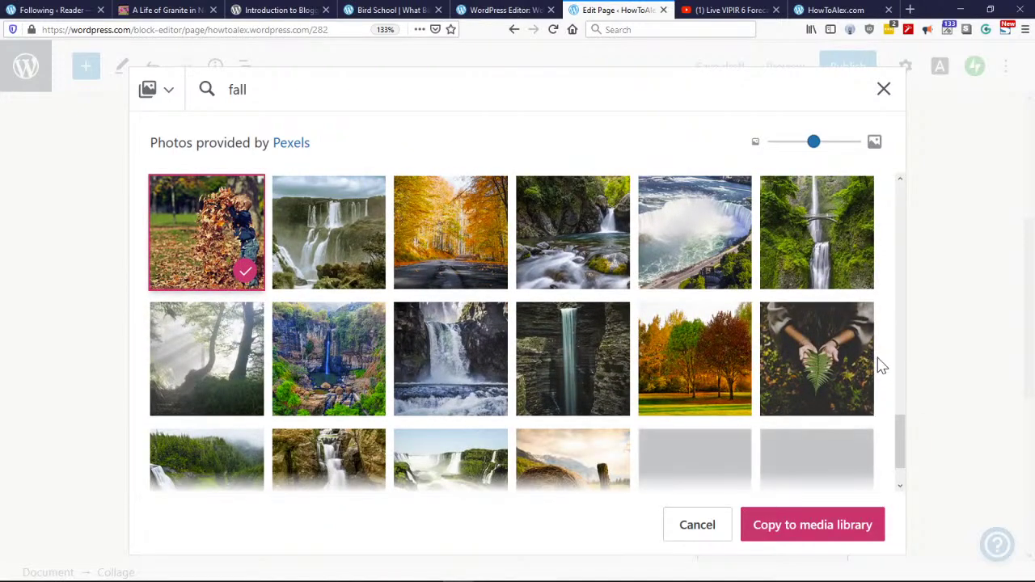
scroll(882, 366, "down", 4)
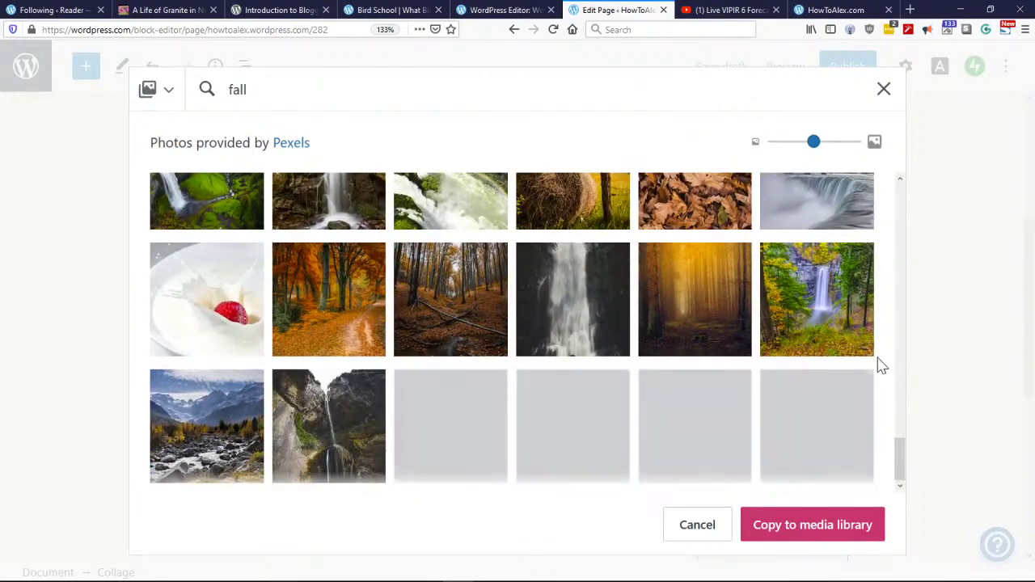
left_click_drag(898, 450, 882, 215)
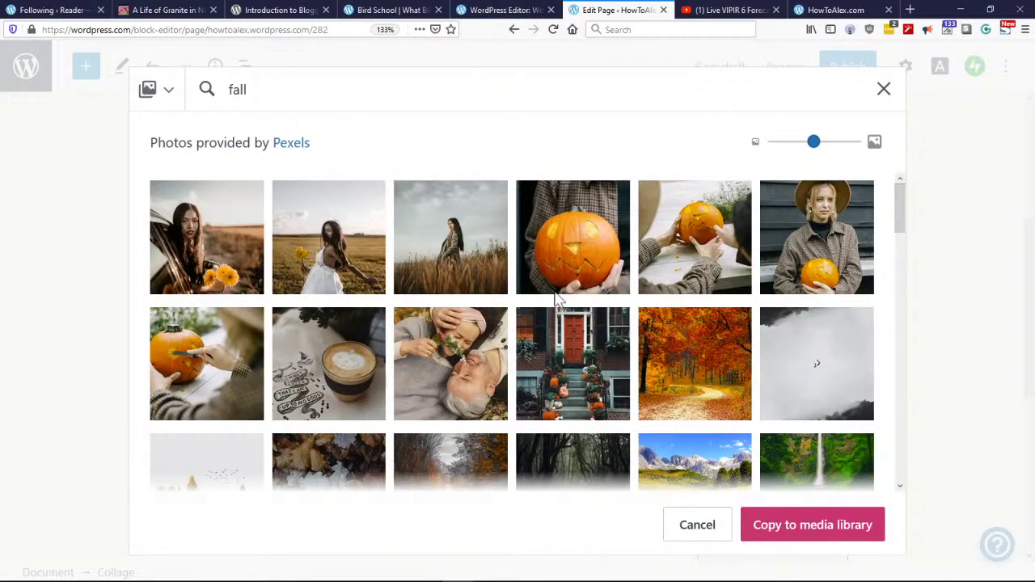
Step: Copy the chosen leaf-pile photo to the media library and close the dialog
left_click(766, 536)
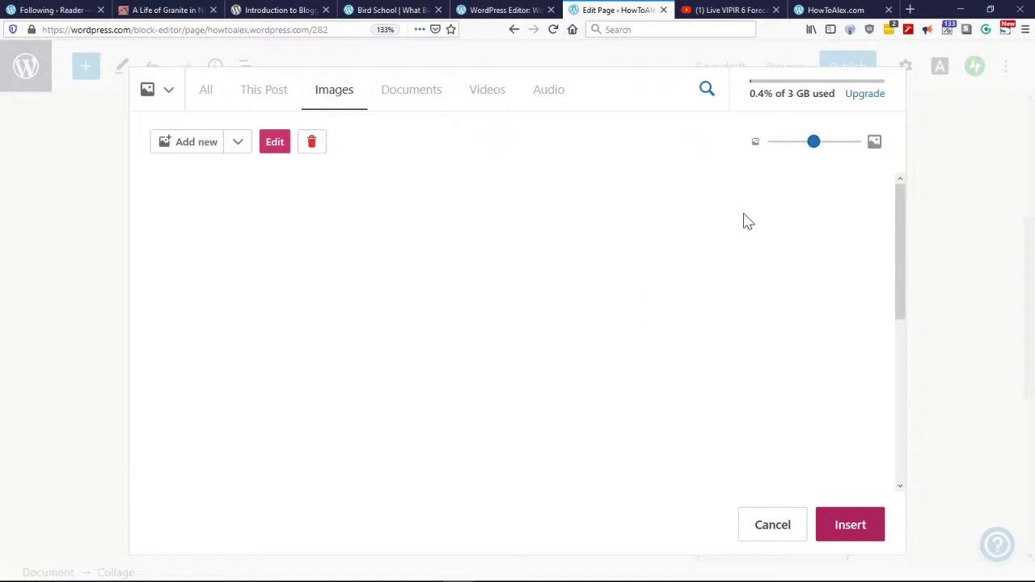
left_click_drag(900, 234, 878, 138)
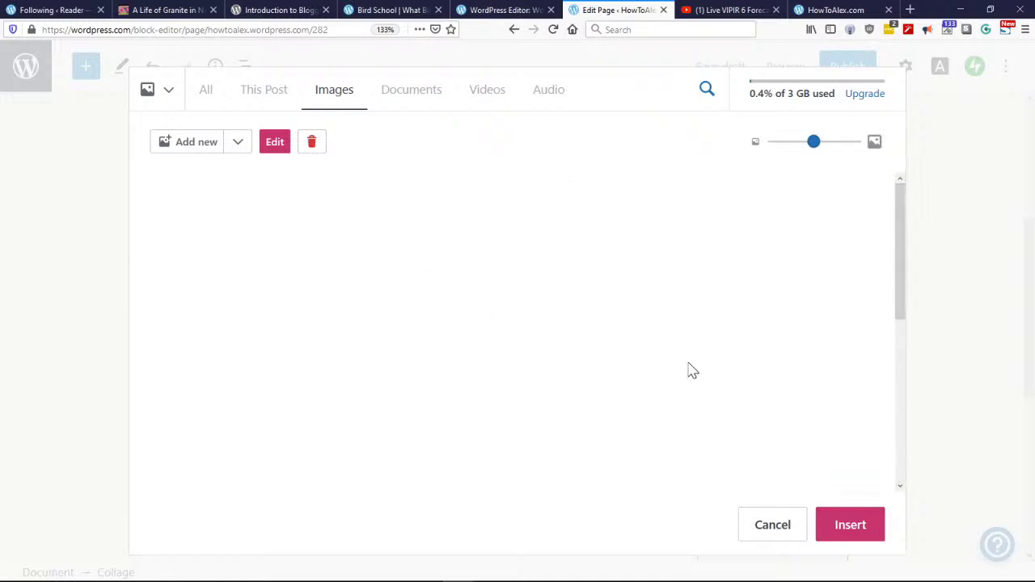
left_click(755, 526)
Step: Reopen the media picker, try the Google Photos and Pexels sources, then cancel
left_click(779, 319)
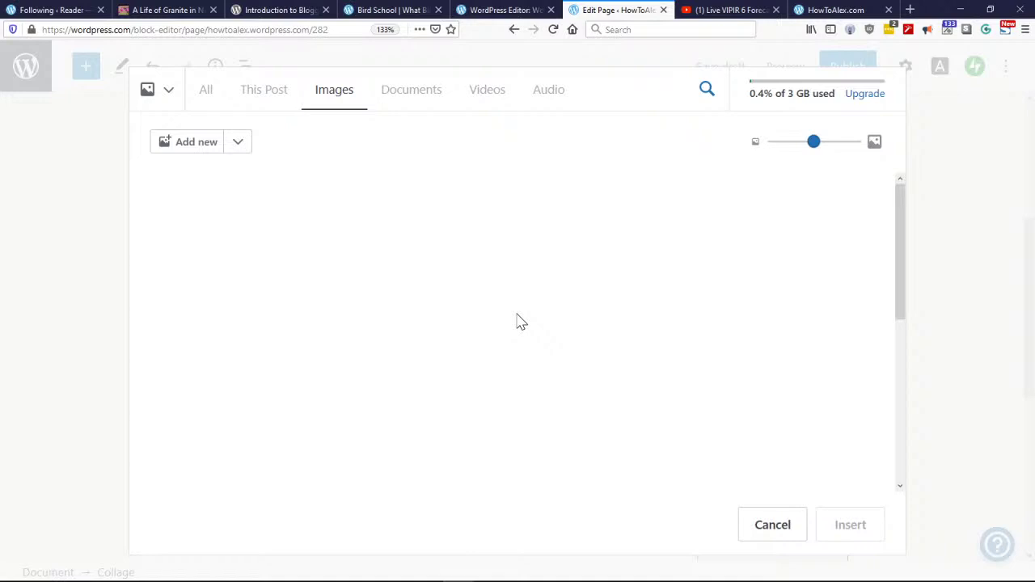
left_click(237, 142)
left_click(269, 142)
left_click(166, 91)
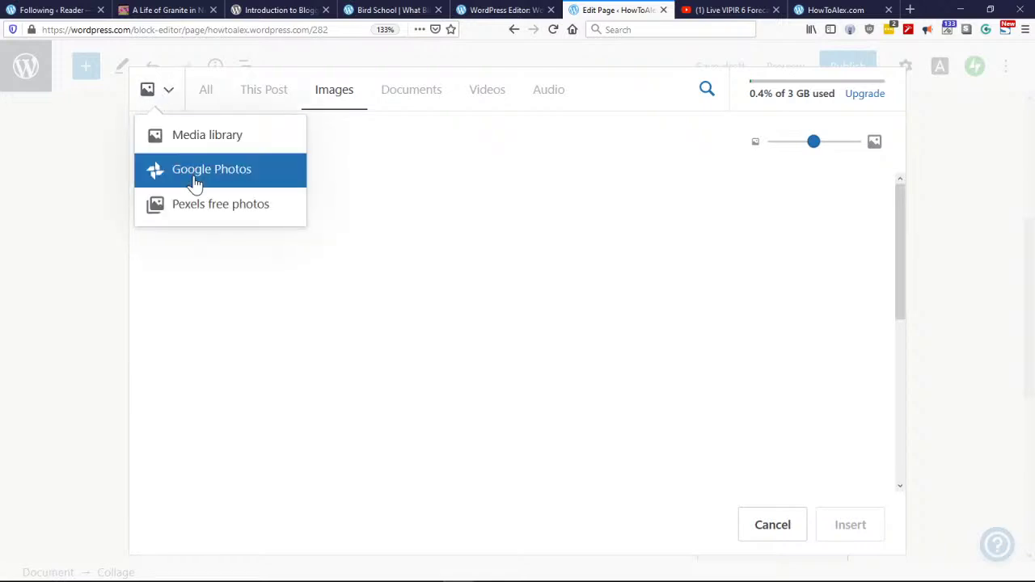
left_click(187, 139)
left_click(168, 94)
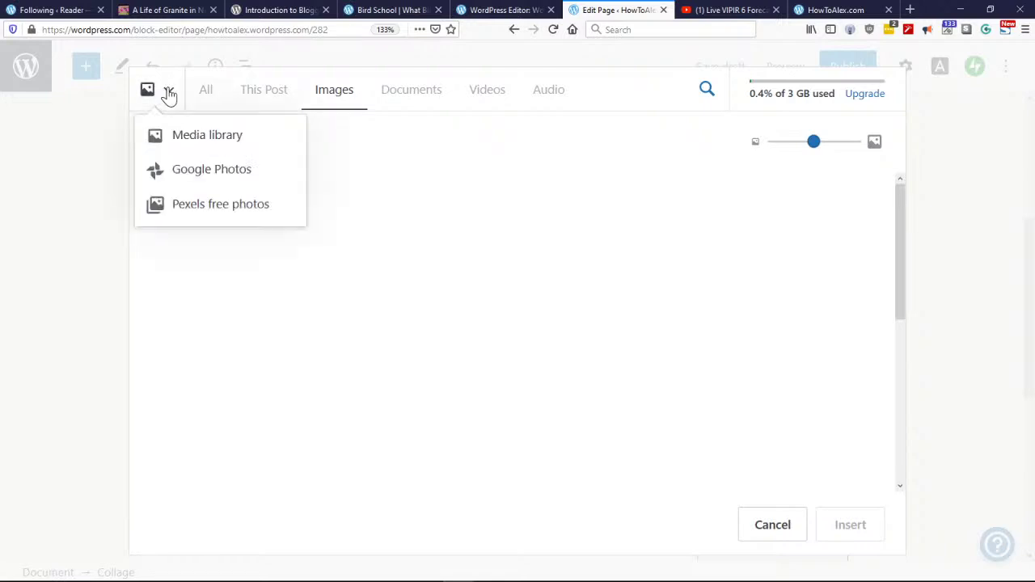
left_click(191, 173)
left_click(170, 95)
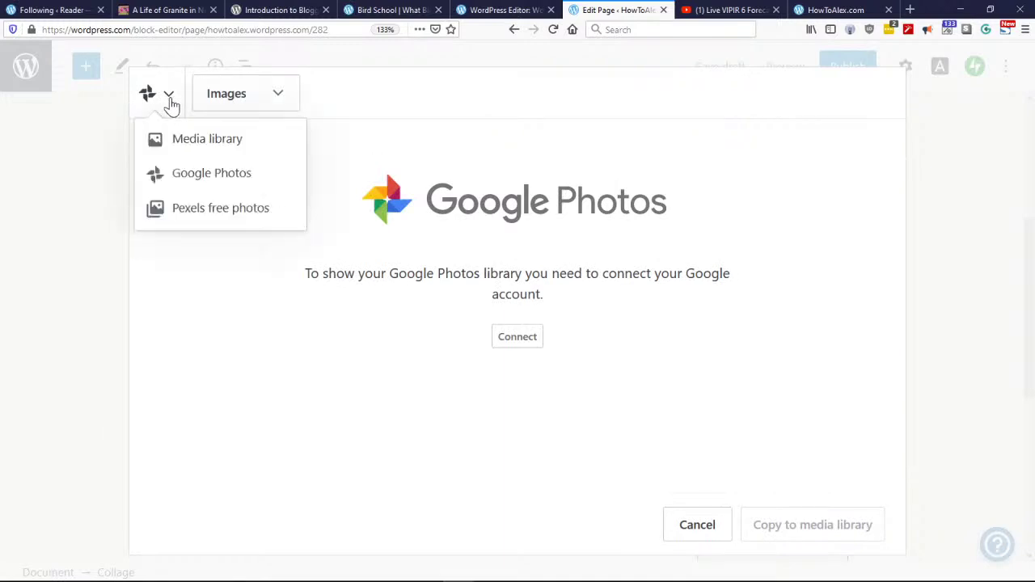
left_click(191, 210)
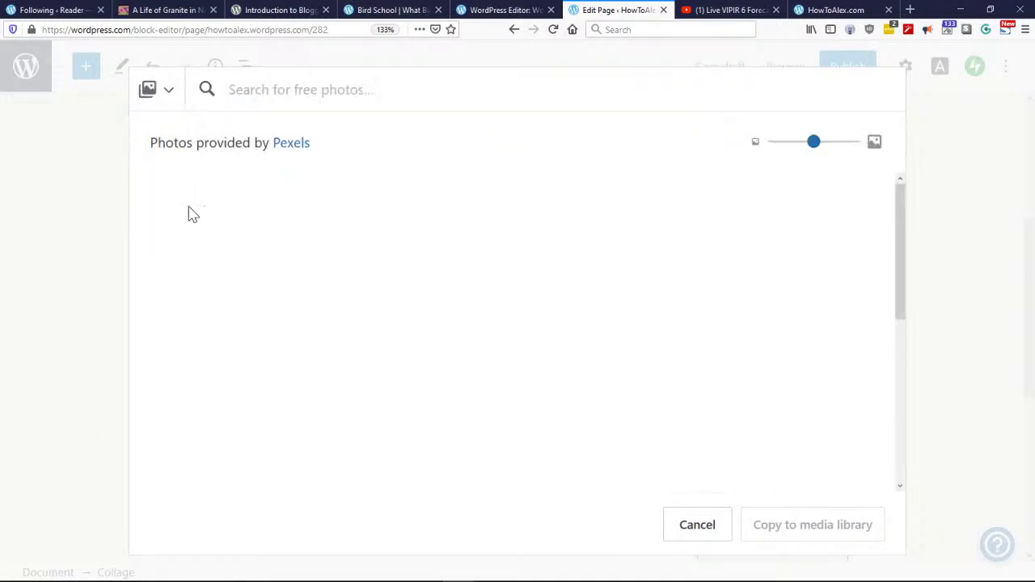
left_click(165, 94)
left_click(171, 134)
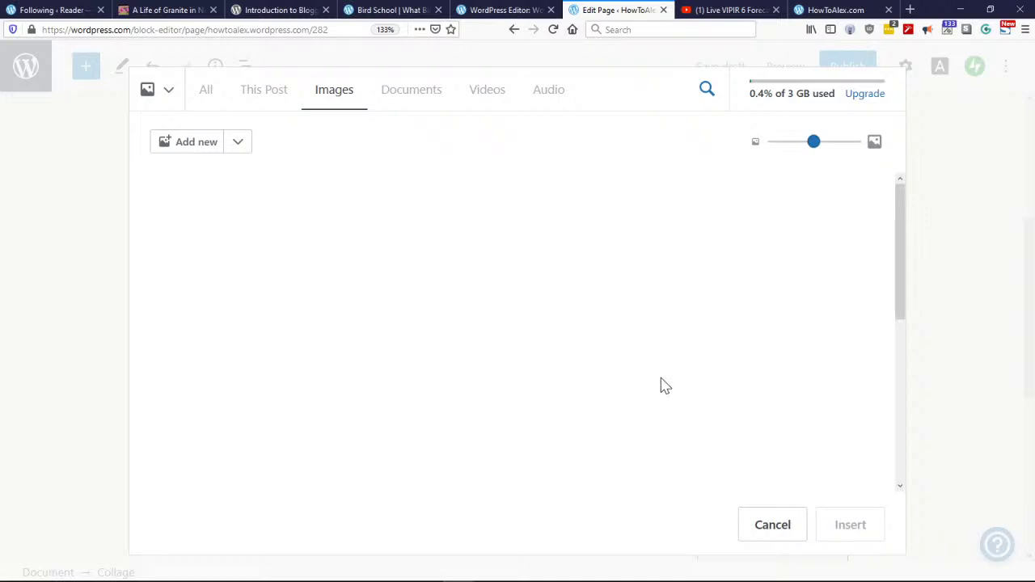
left_click(751, 522)
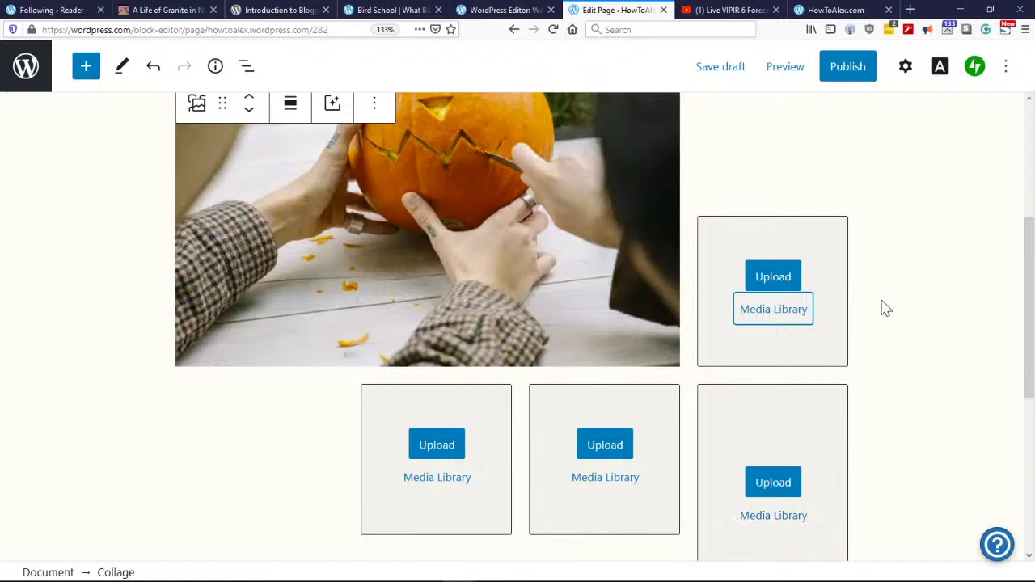
Step: Place the cursor in the empty paragraph beneath the Collage to begin a new block
scroll(882, 308, "down", 1)
scroll(890, 311, "up", 5)
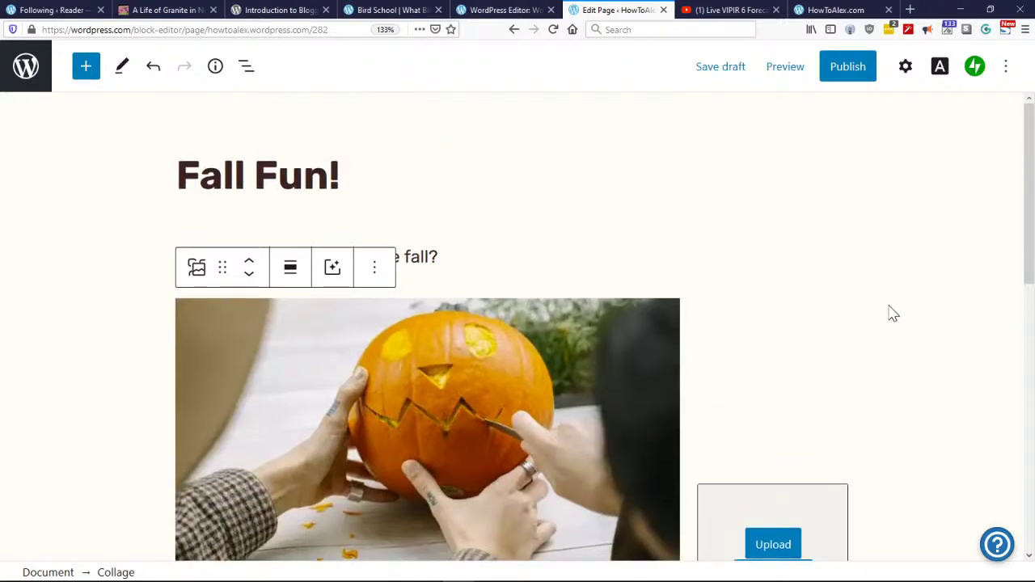
scroll(893, 314, "down", 3)
scroll(892, 310, "up", 3)
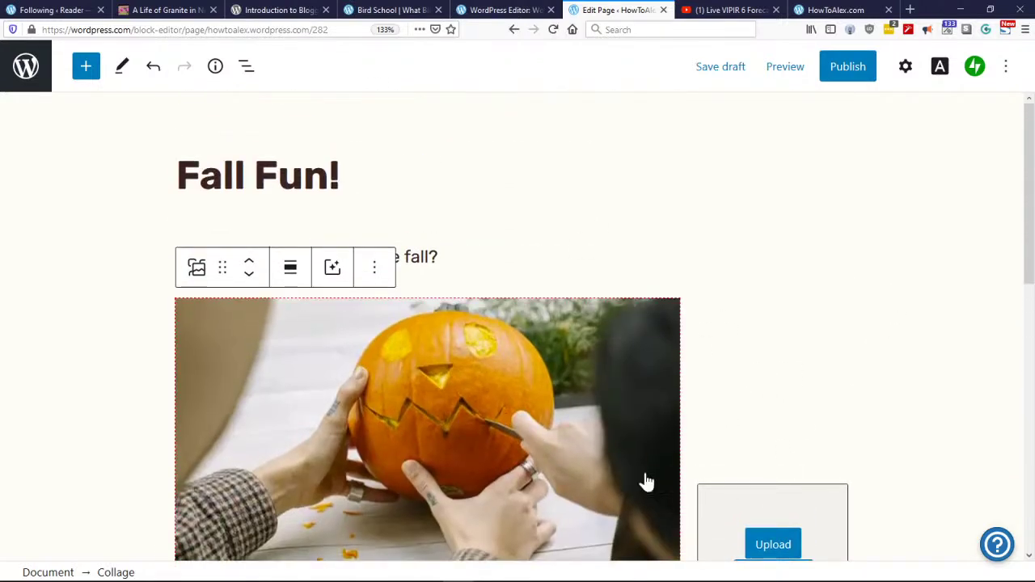
scroll(854, 400, "down", 5)
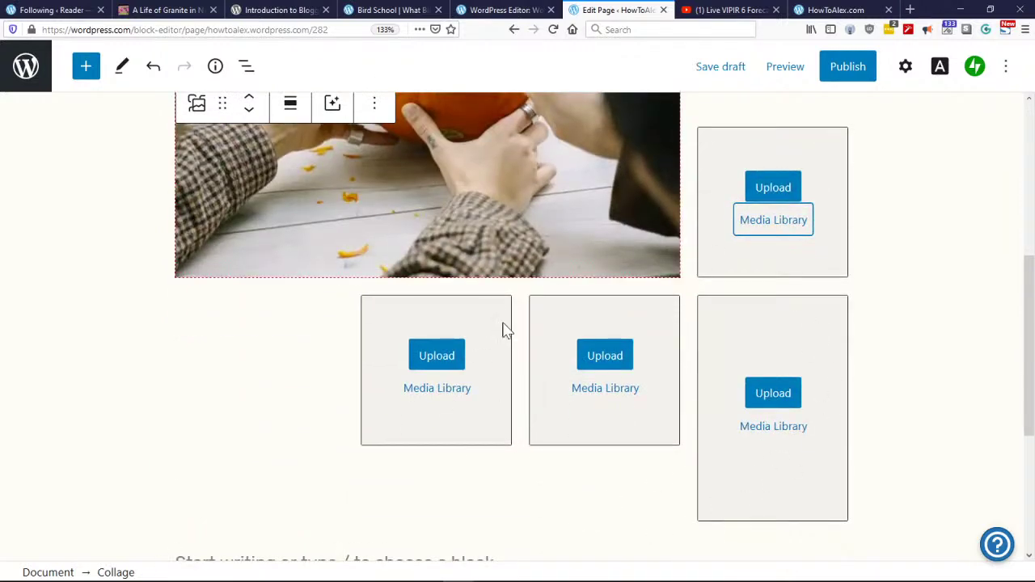
scroll(493, 466, "down", 4)
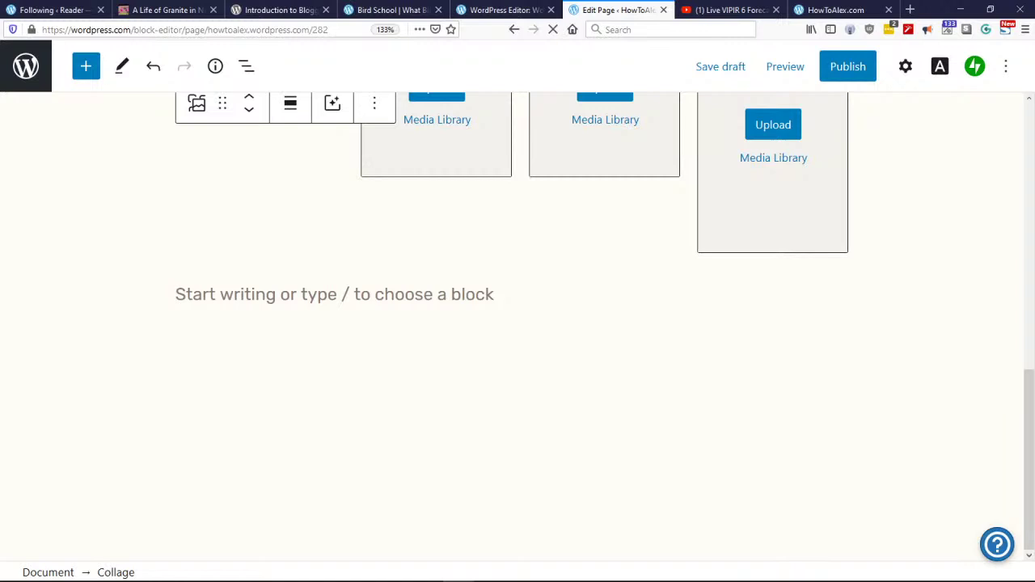
left_click(175, 294)
left_click(831, 296)
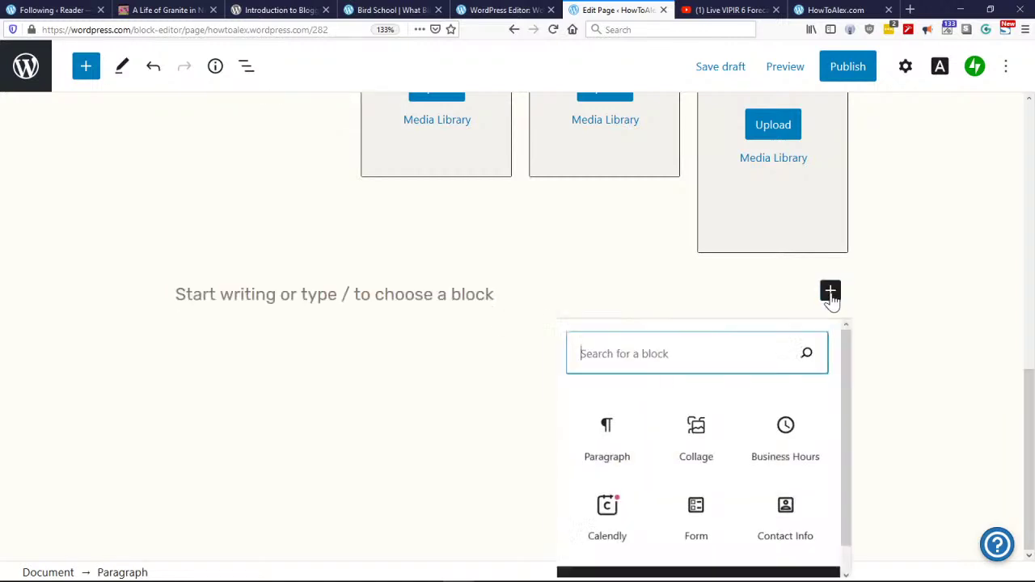
left_click(734, 575)
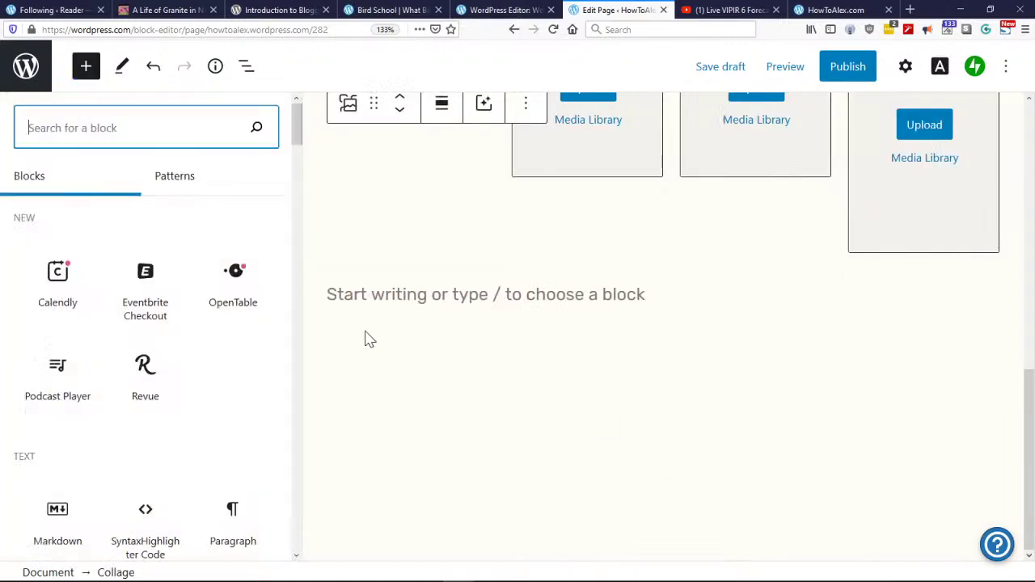
scroll(243, 397, "down", 4)
mouse_move(256, 358)
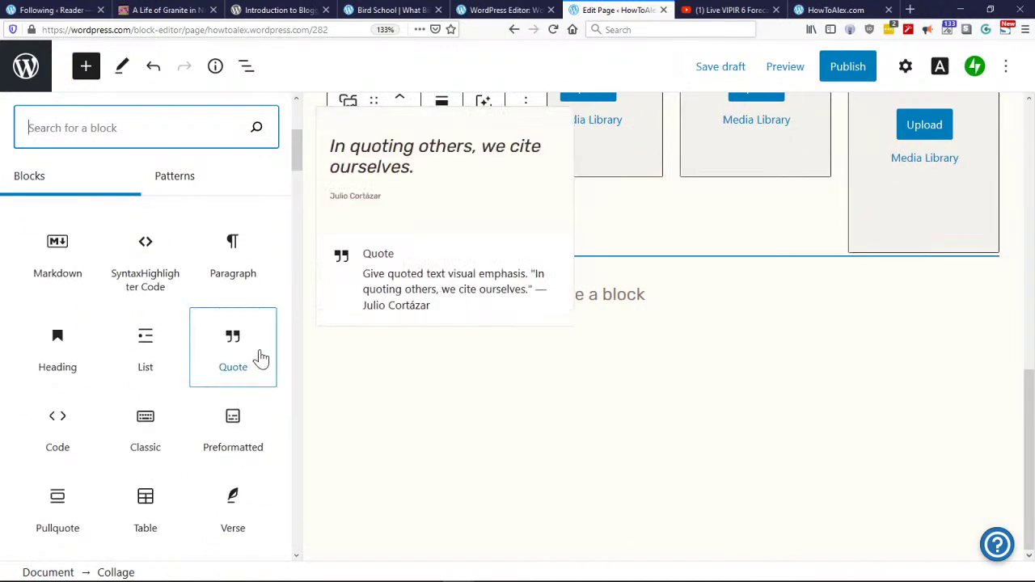
scroll(264, 356, "up", 1)
scroll(279, 343, "up", 3)
mouse_move(249, 295)
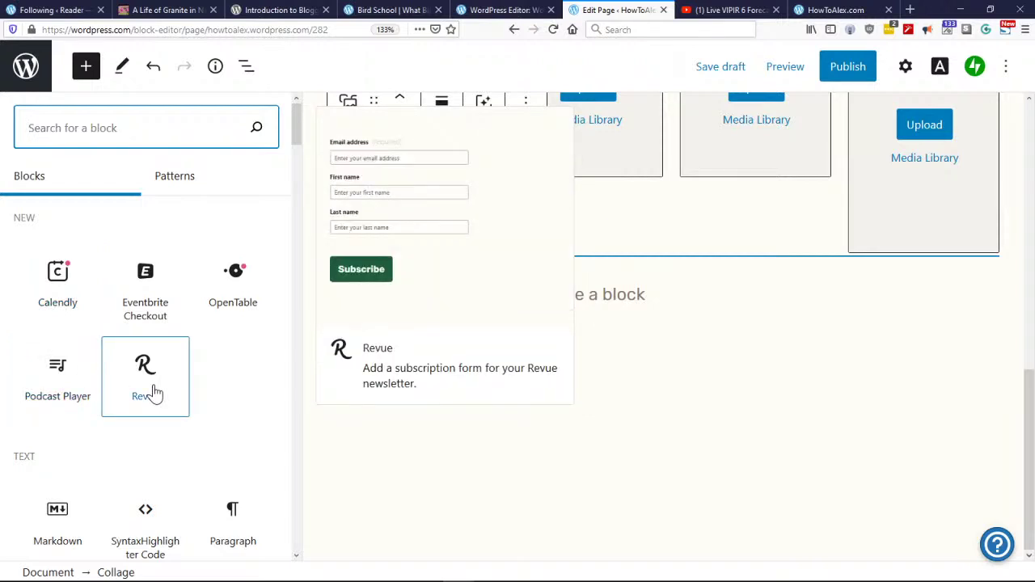
scroll(286, 363, "down", 3)
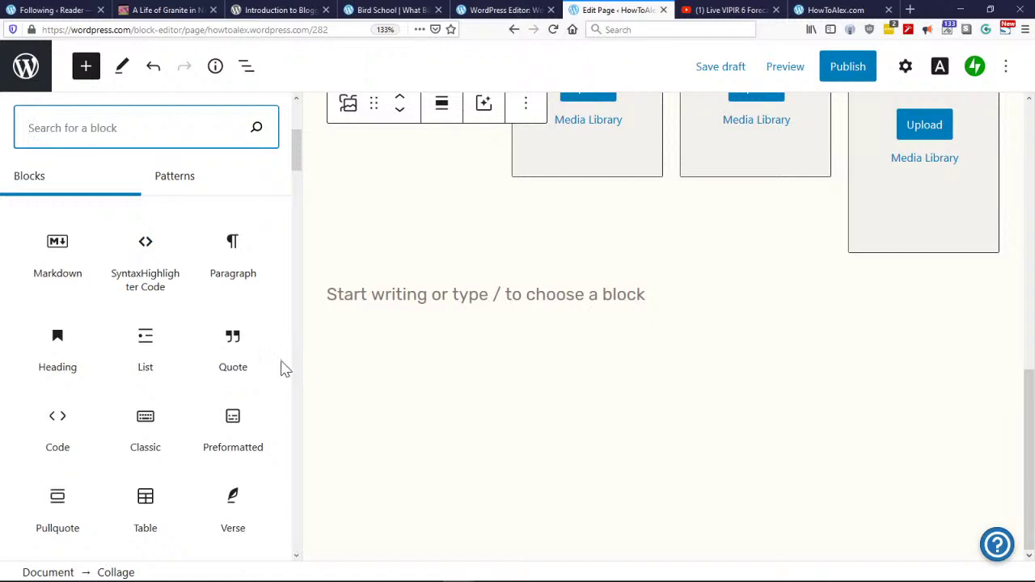
scroll(267, 372, "up", 3)
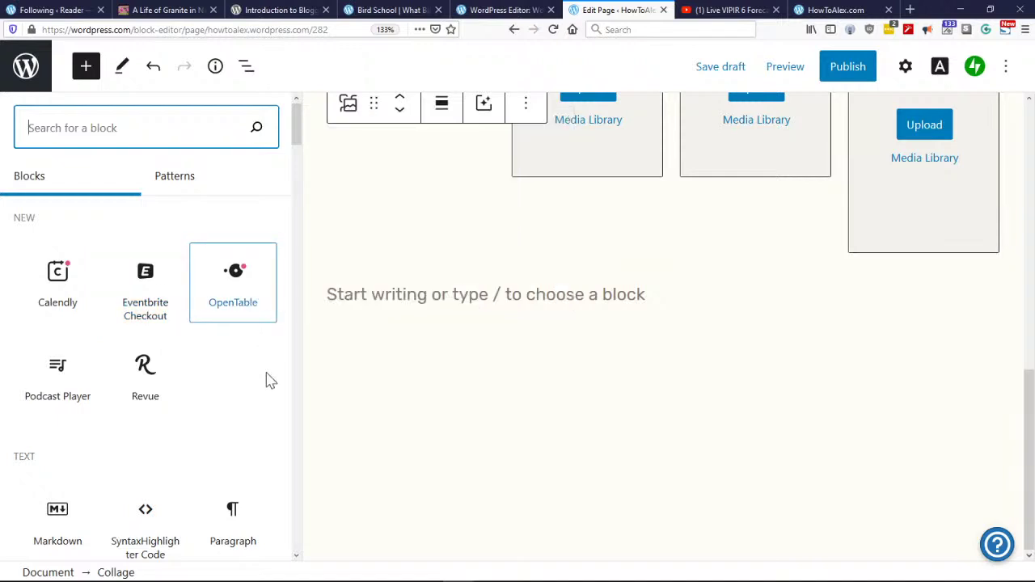
scroll(285, 369, "down", 3)
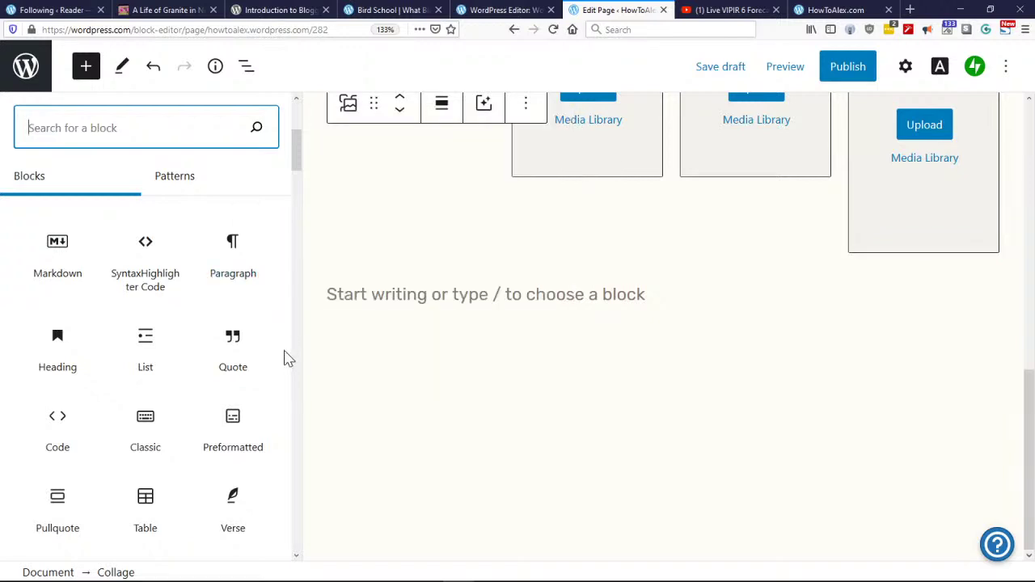
scroll(286, 359, "down", 4)
scroll(289, 356, "up", 2)
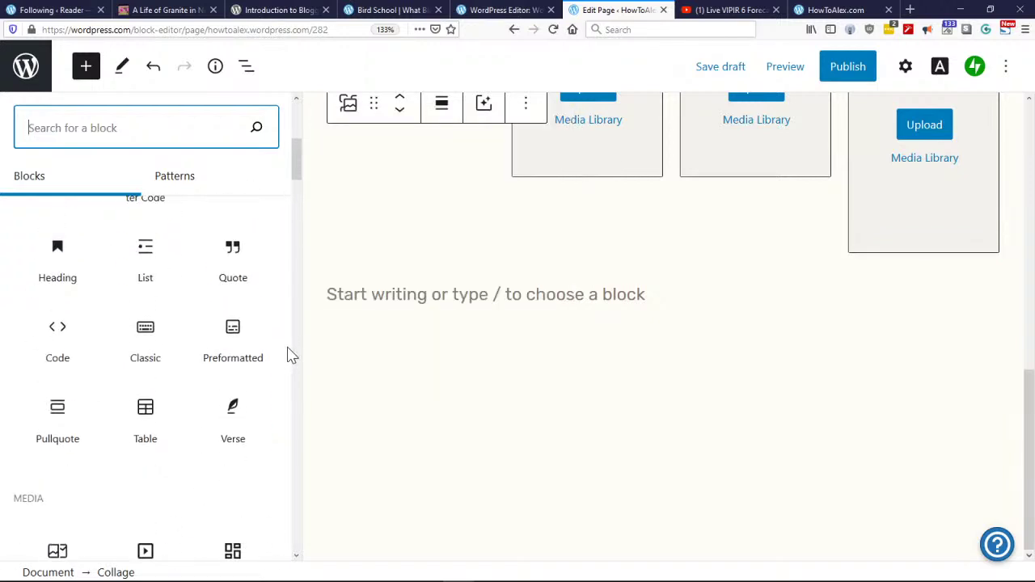
scroll(292, 356, "down", 2)
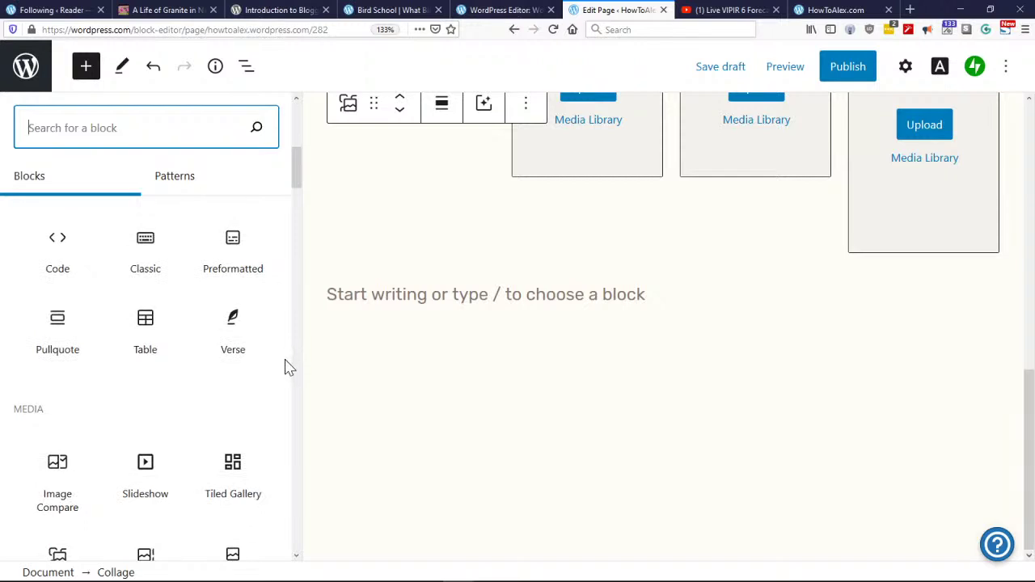
scroll(283, 370, "down", 4)
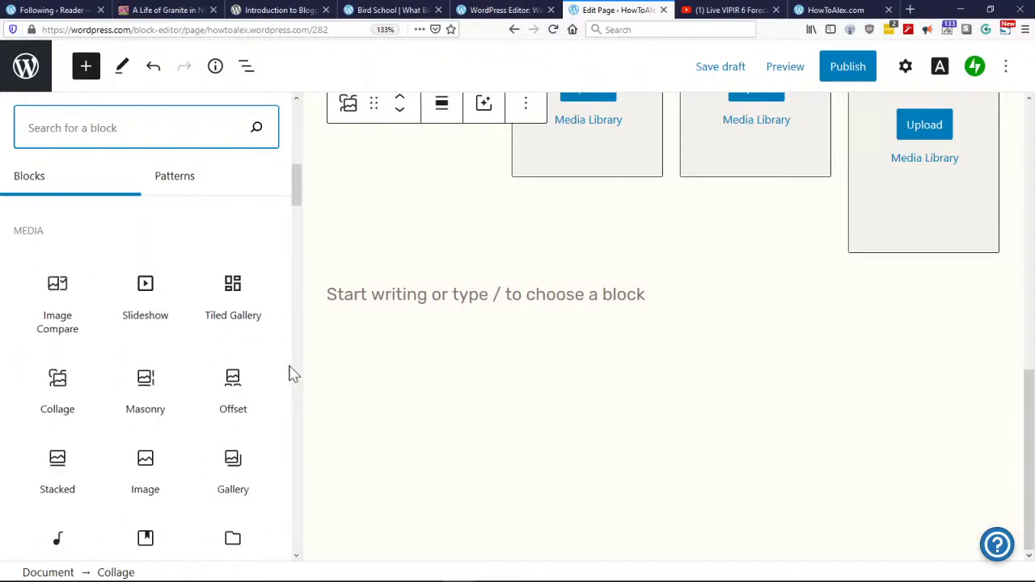
scroll(283, 380, "down", 4)
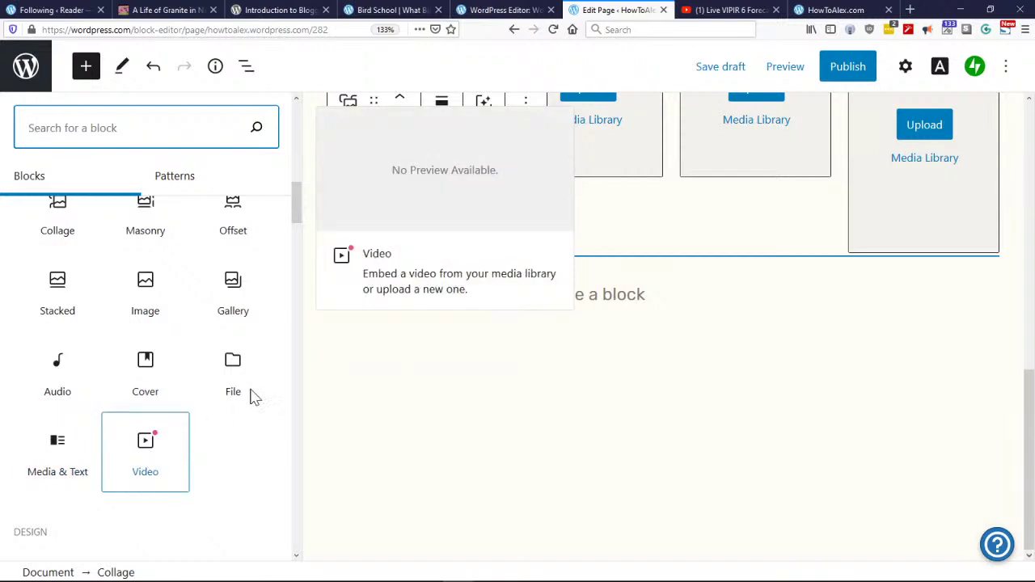
scroll(280, 429, "down", 3)
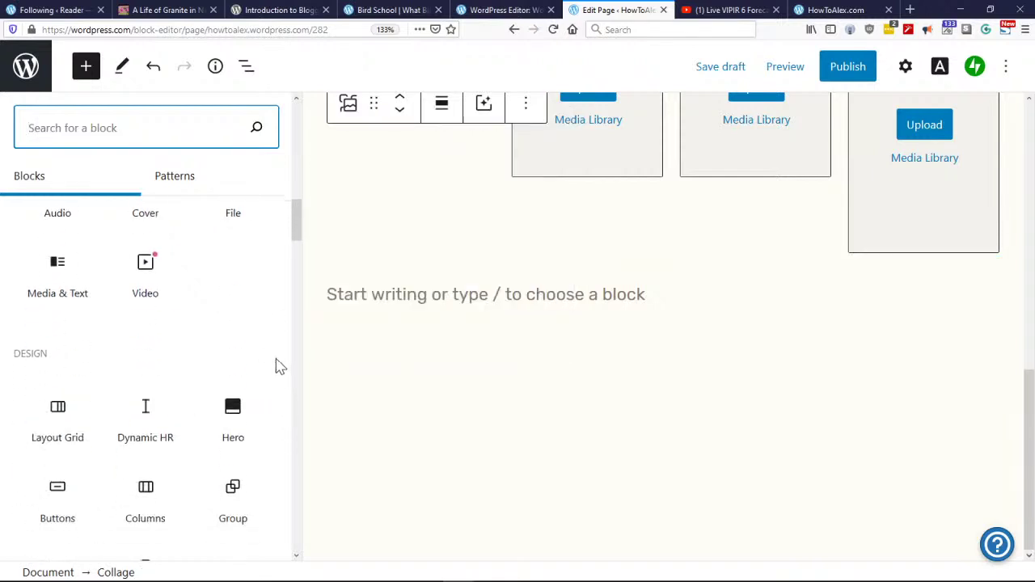
scroll(247, 300, "up", 2)
scroll(275, 348, "down", 4)
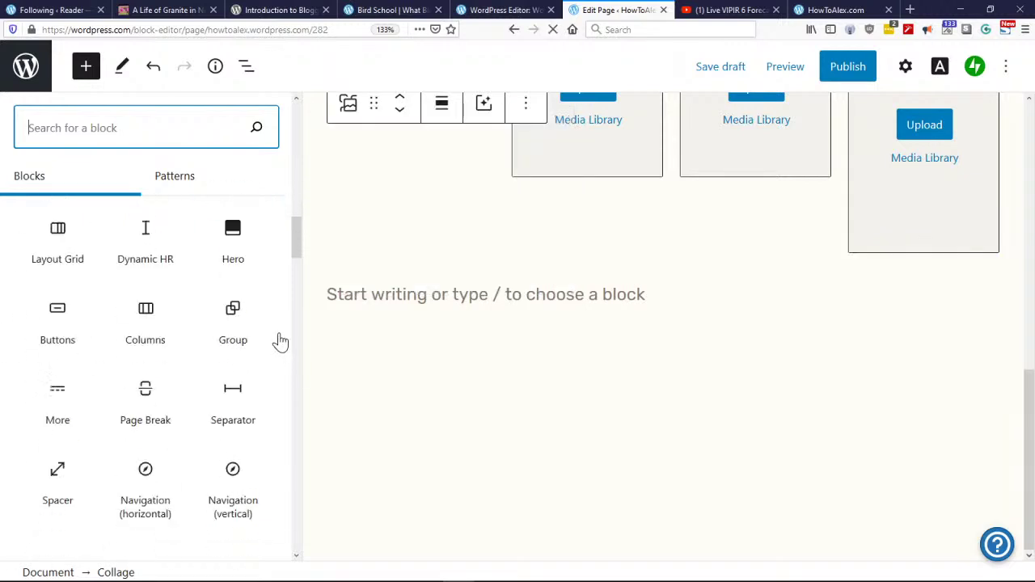
scroll(280, 340, "down", 1)
scroll(280, 340, "up", 2)
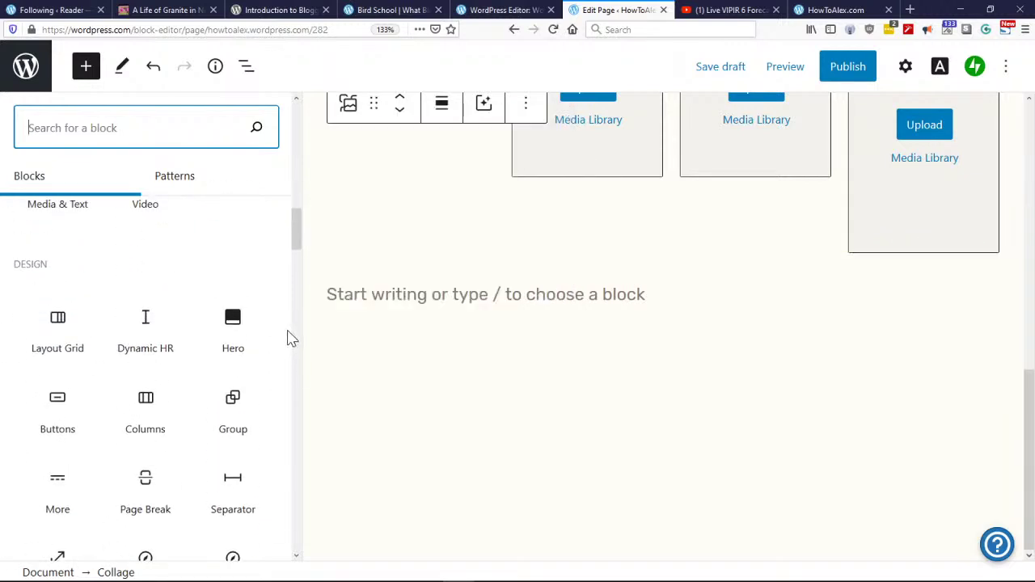
scroll(275, 331, "down", 1)
mouse_move(73, 271)
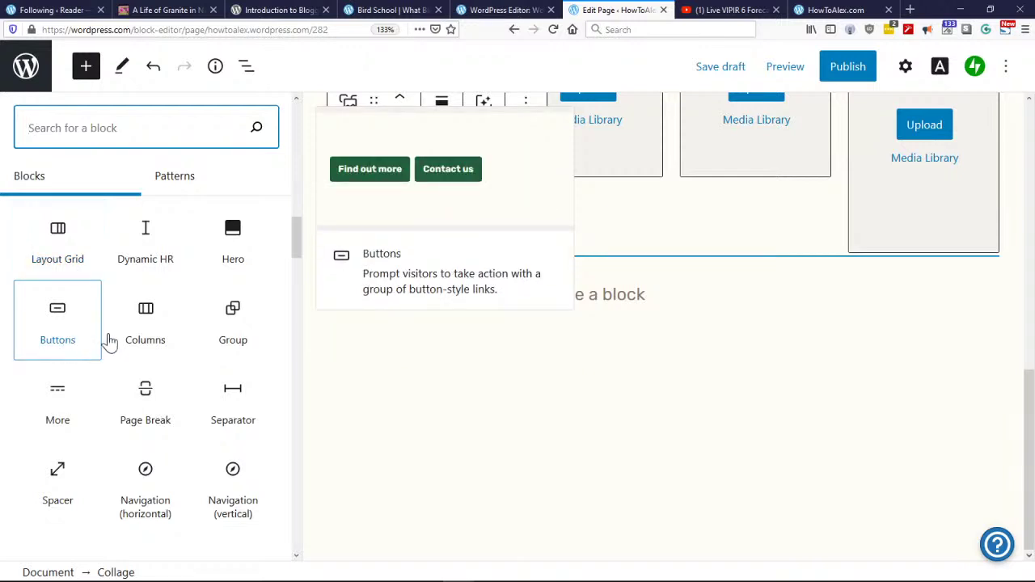
mouse_move(135, 340)
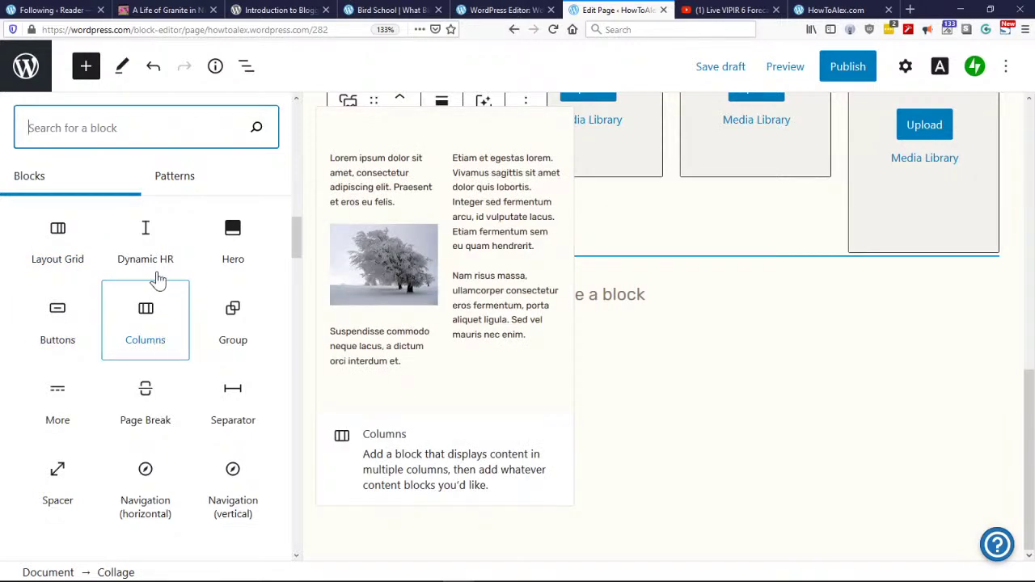
mouse_move(158, 268)
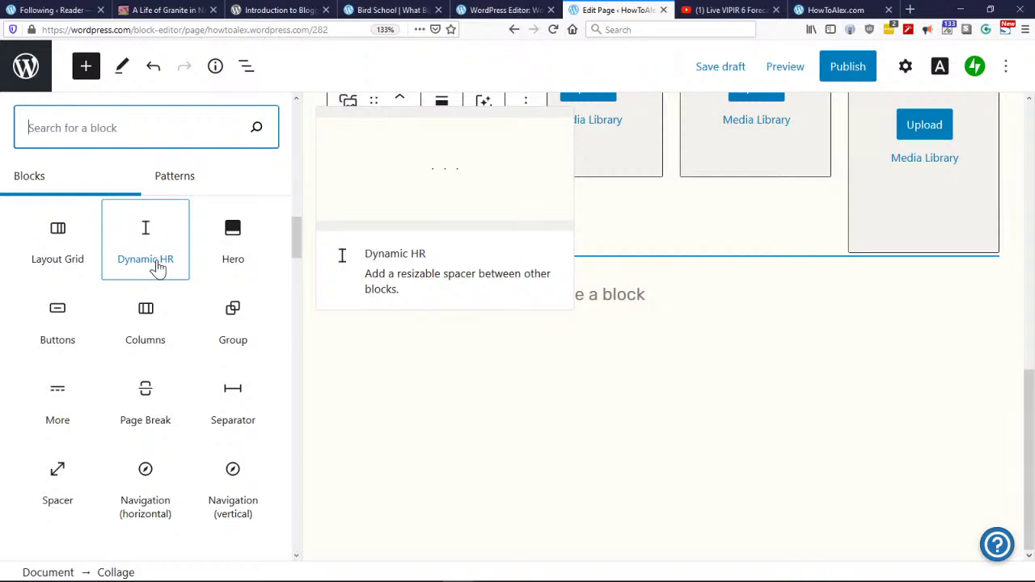
mouse_move(252, 268)
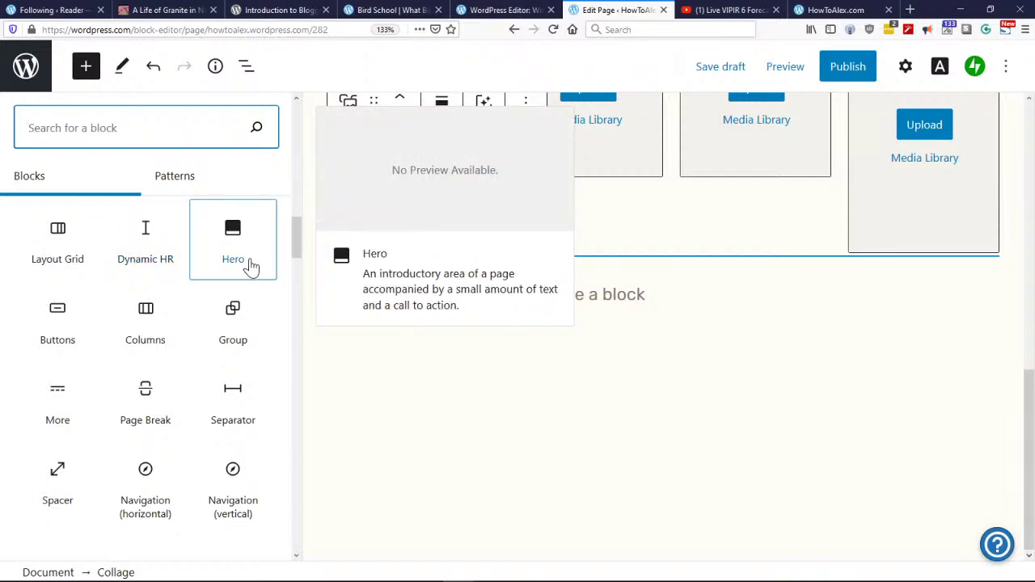
mouse_move(247, 418)
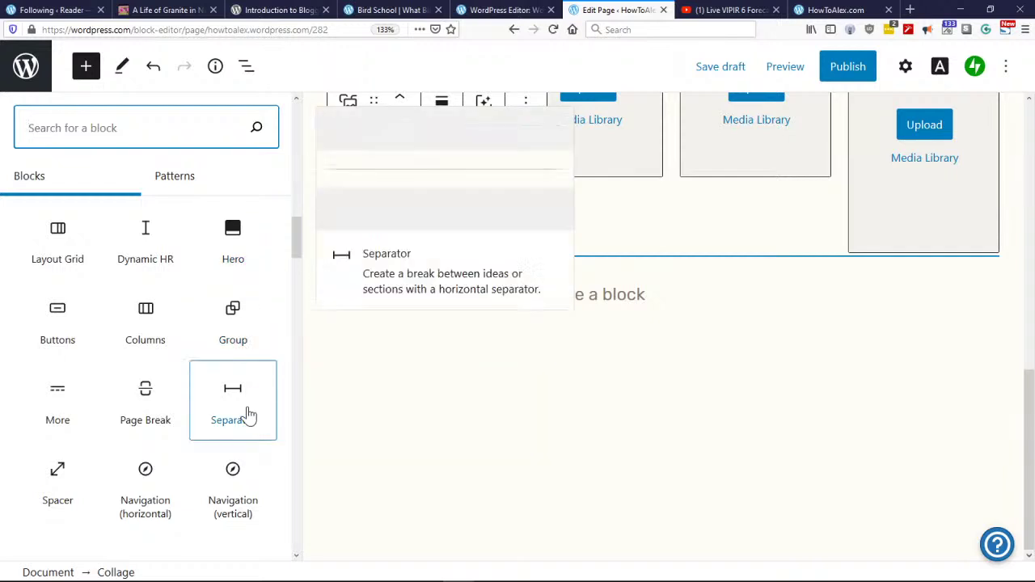
mouse_move(164, 416)
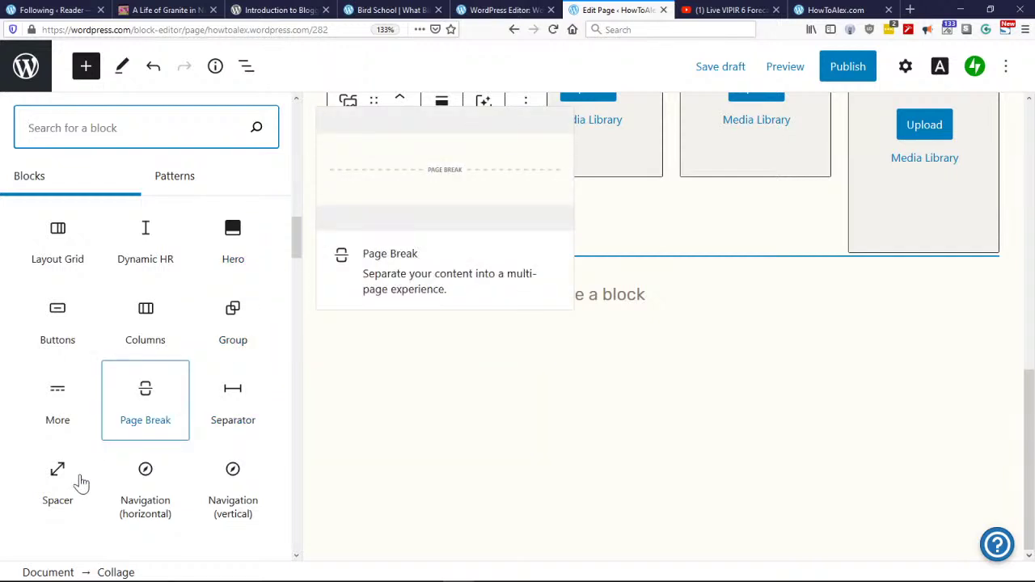
mouse_move(69, 495)
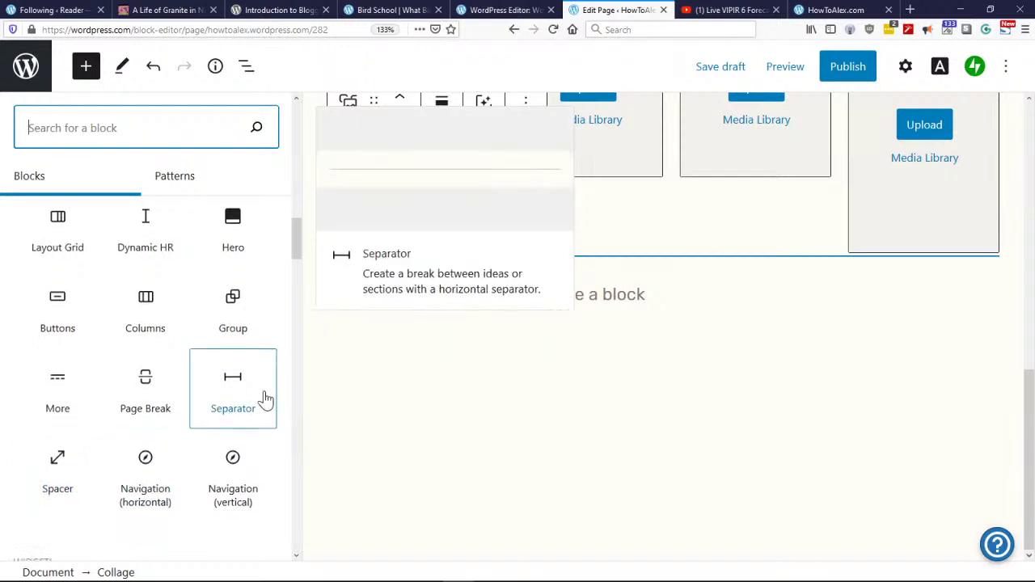
scroll(267, 395, "down", 4)
mouse_move(146, 309)
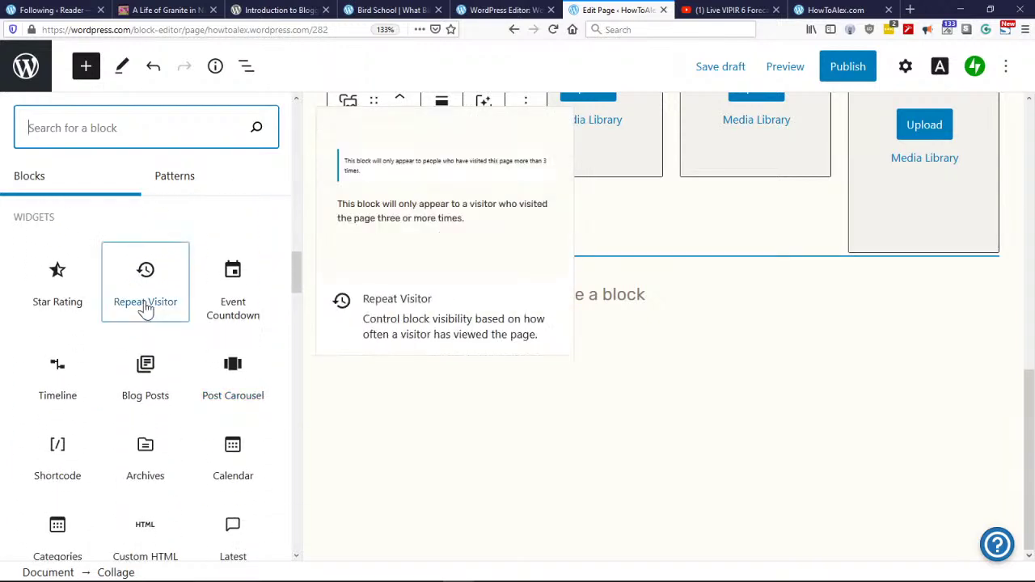
mouse_move(227, 313)
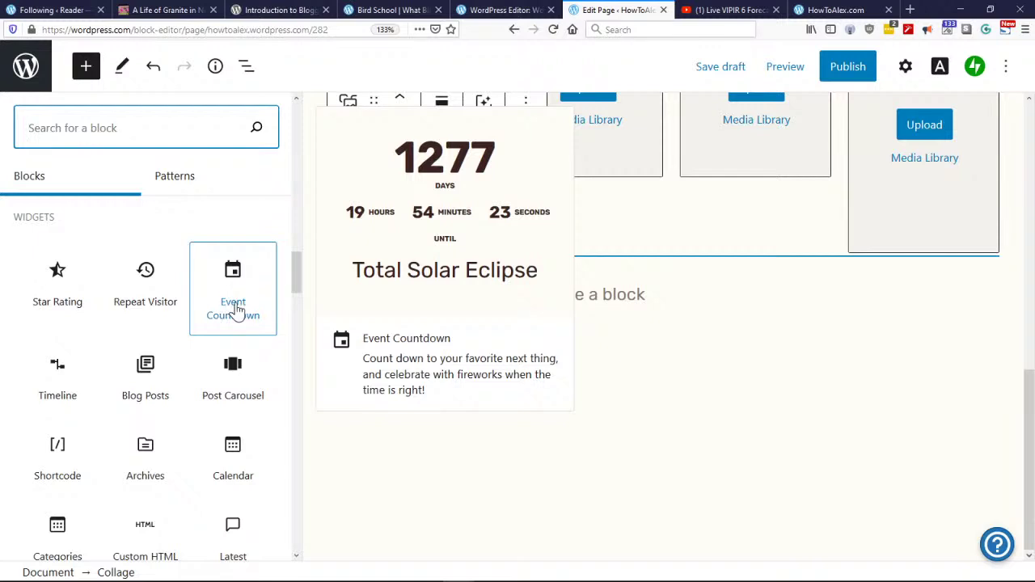
Step: Add an Event Countdown block titled 'Halloween!' set to October 31
left_click(235, 310)
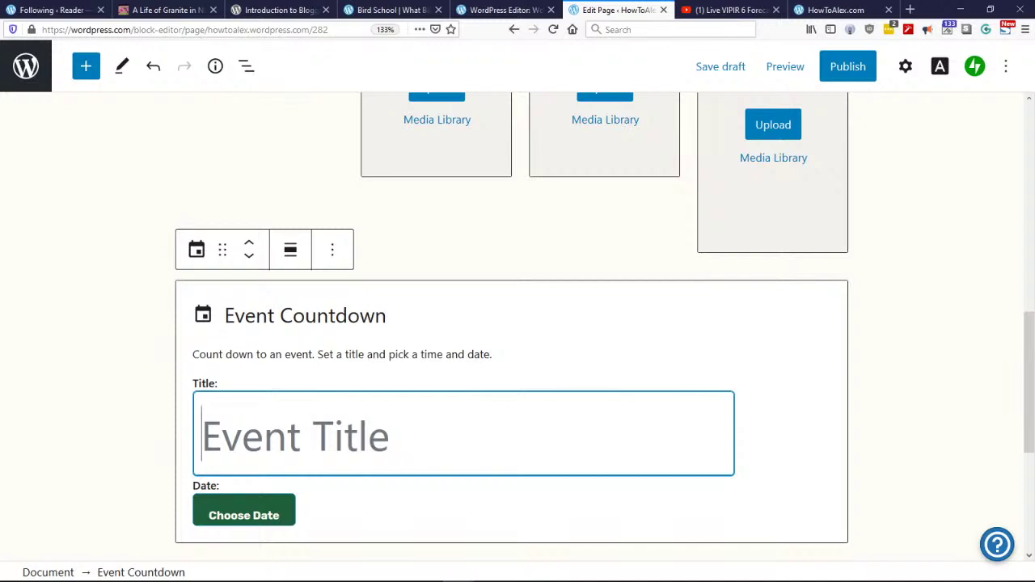
type("Hao")
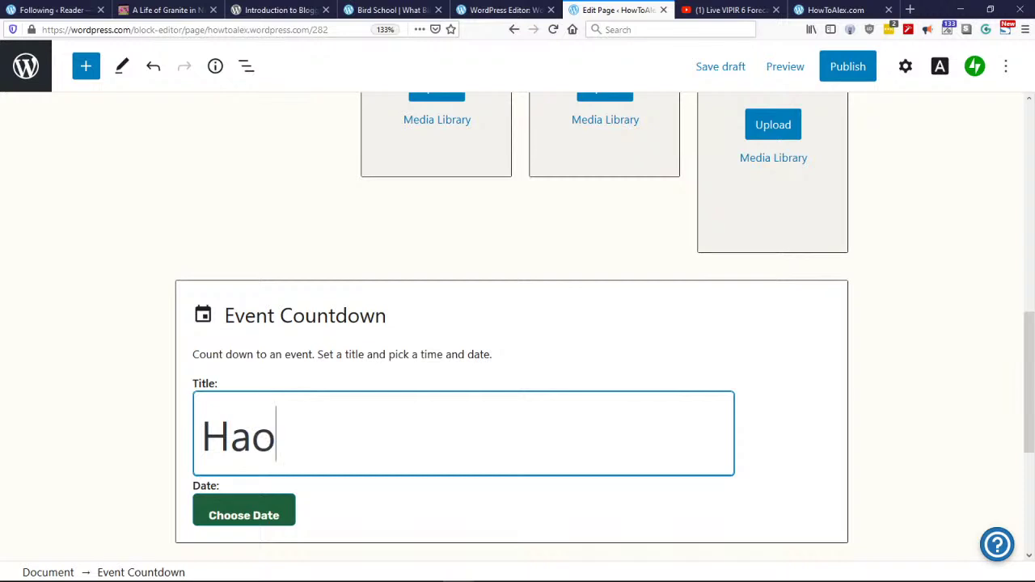
key("BackSpace")
type("lloween")
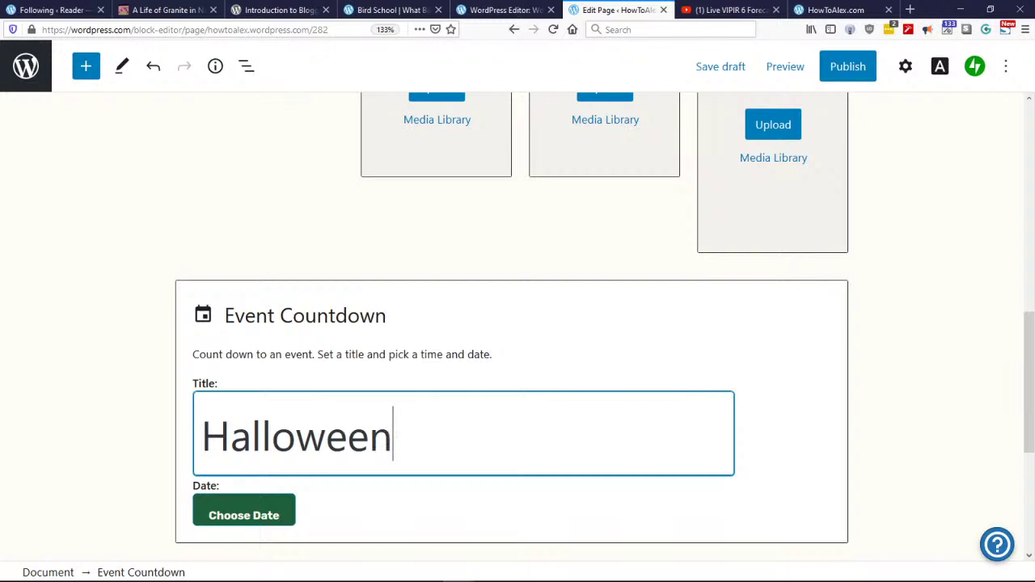
type("!")
left_click(280, 513)
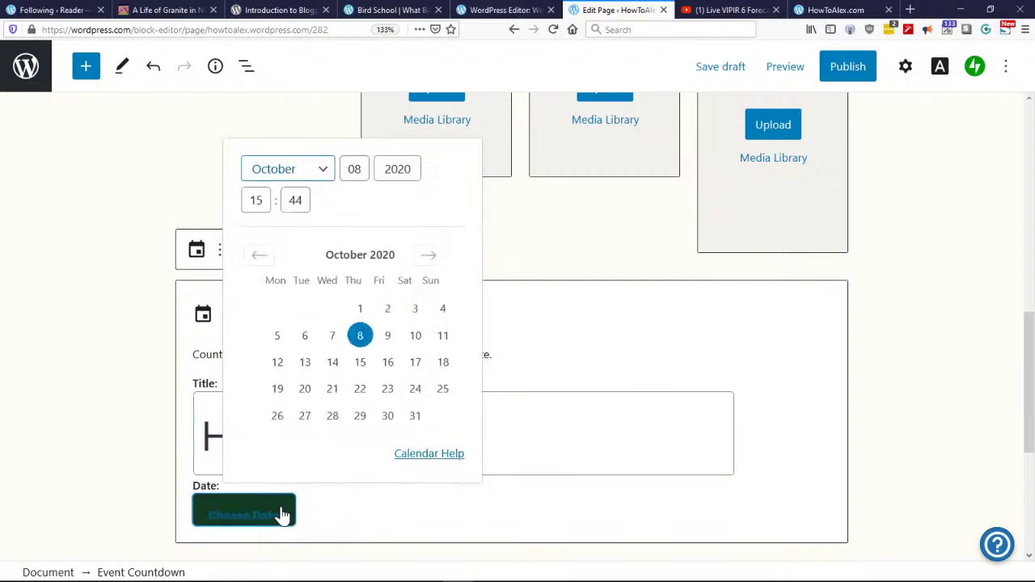
left_click(415, 417)
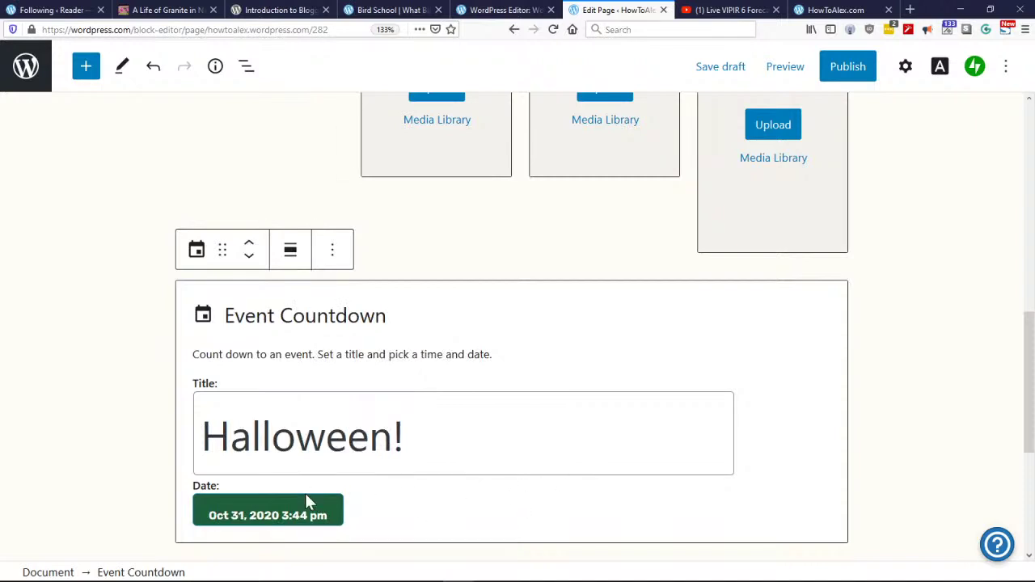
Step: Review the countdown block's options, then preview its live timer with an empty paragraph below
scroll(827, 365, "down", 2)
scroll(797, 372, "up", 3)
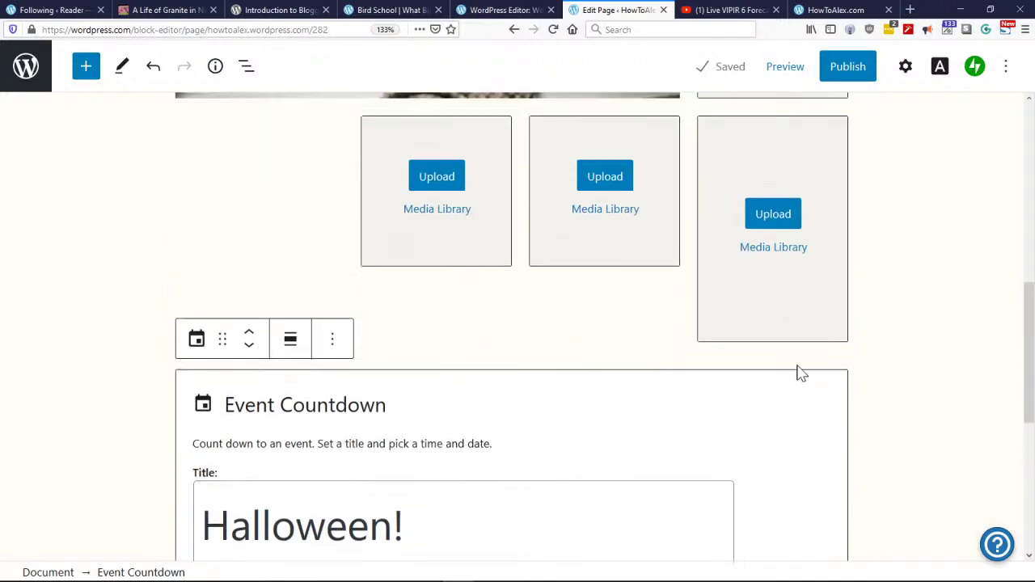
scroll(800, 374, "down", 2)
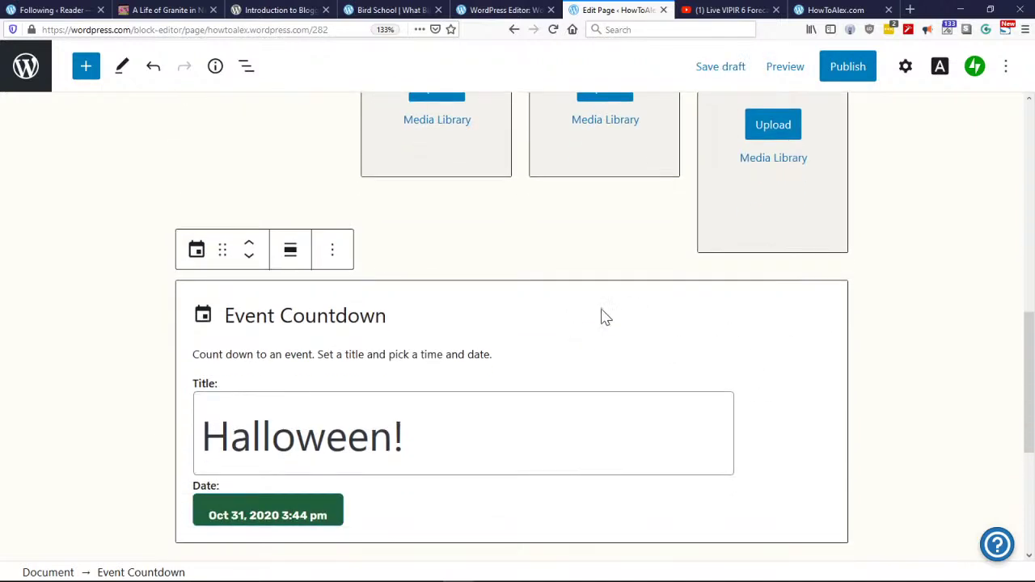
scroll(486, 364, "down", 2)
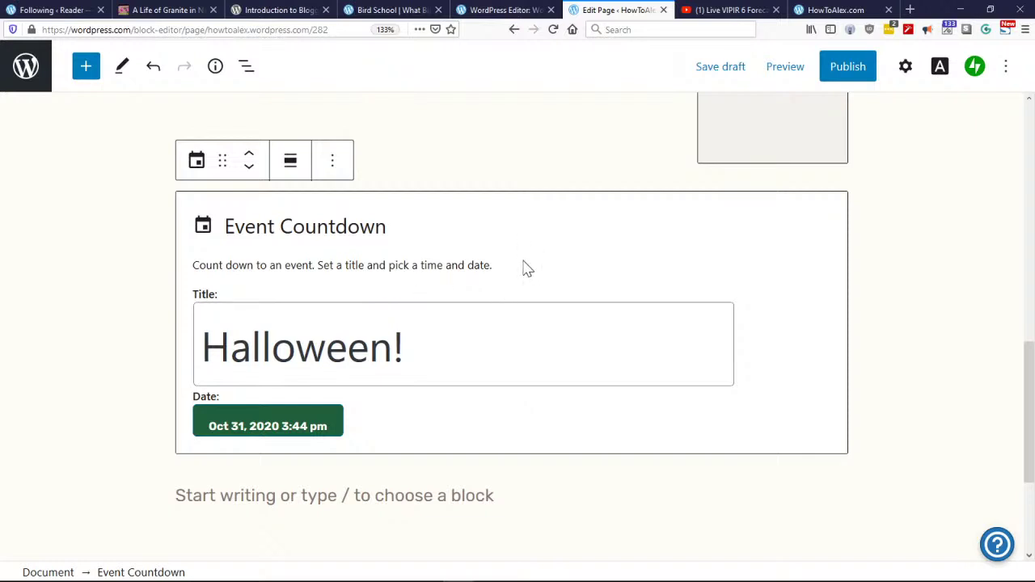
left_click(453, 347)
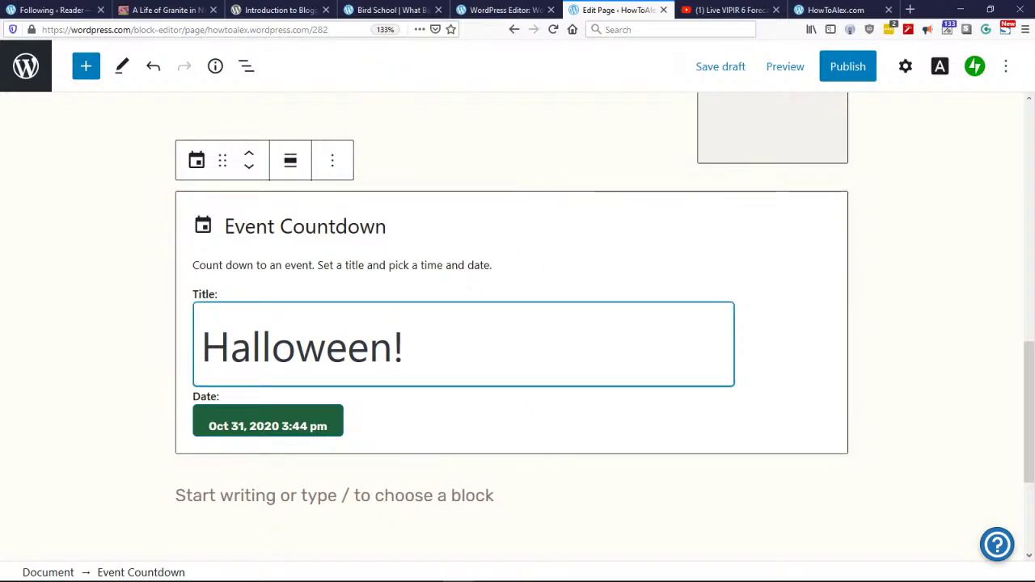
left_click(495, 269)
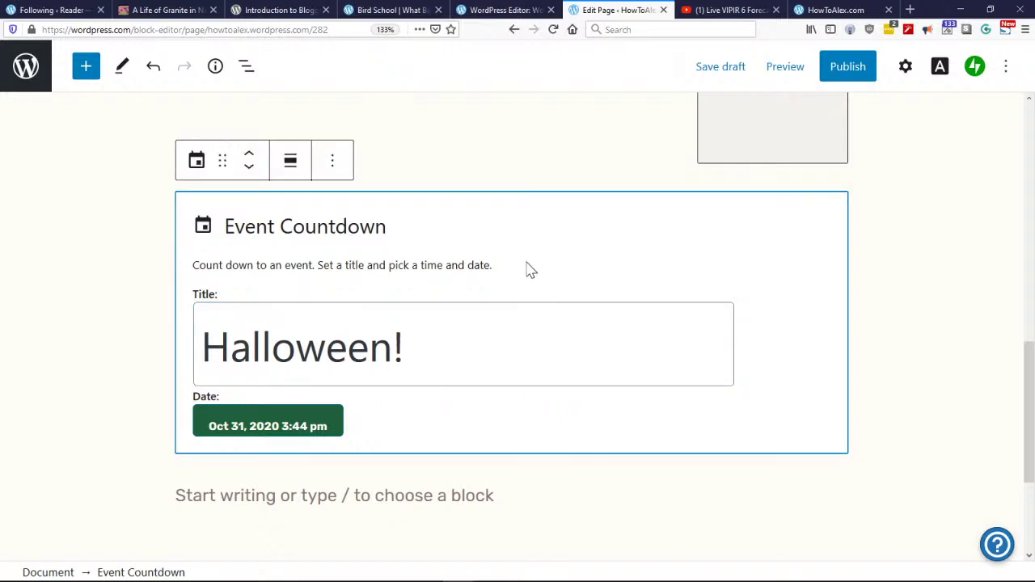
left_click(332, 162)
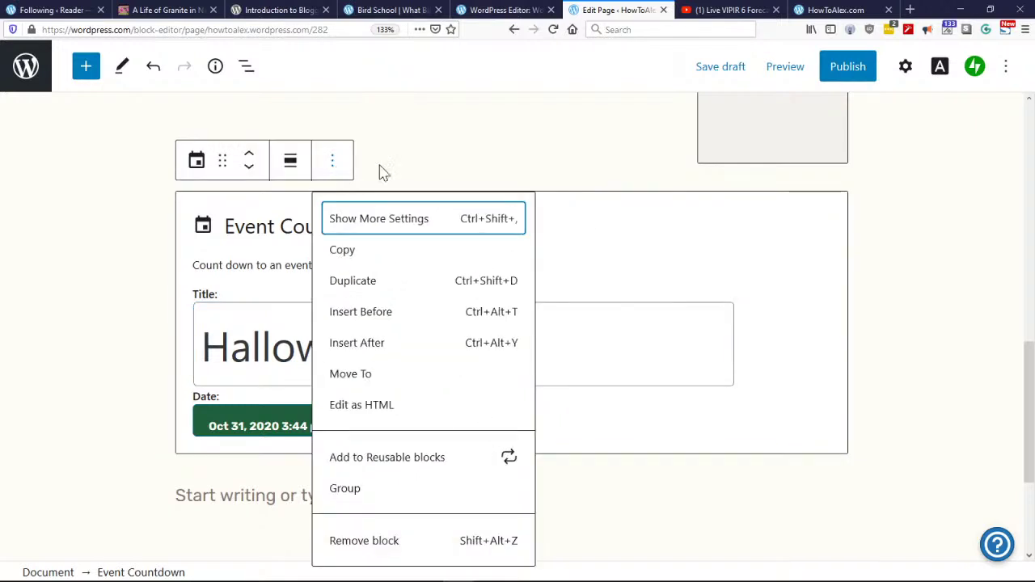
left_click(587, 255)
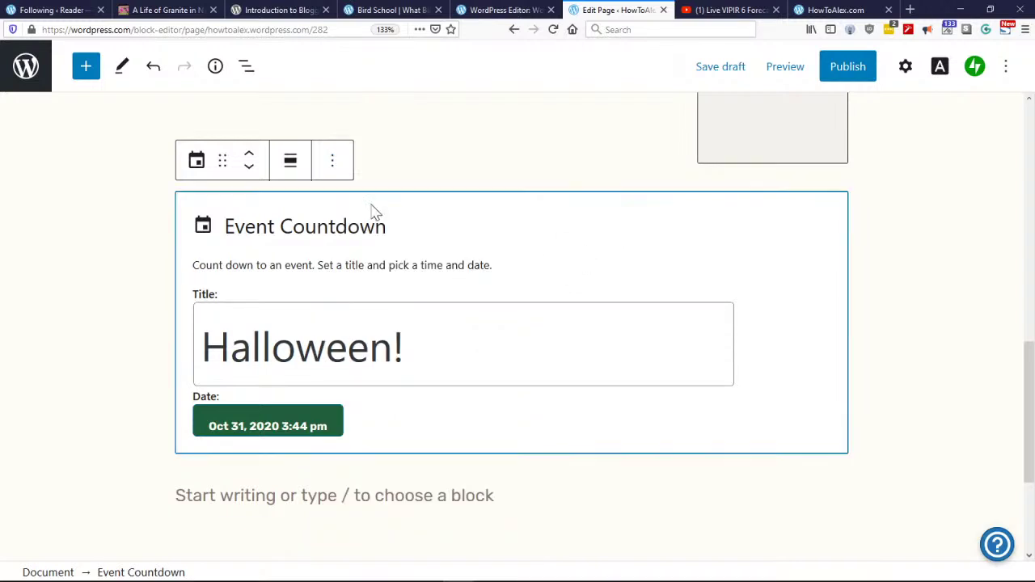
left_click(391, 499)
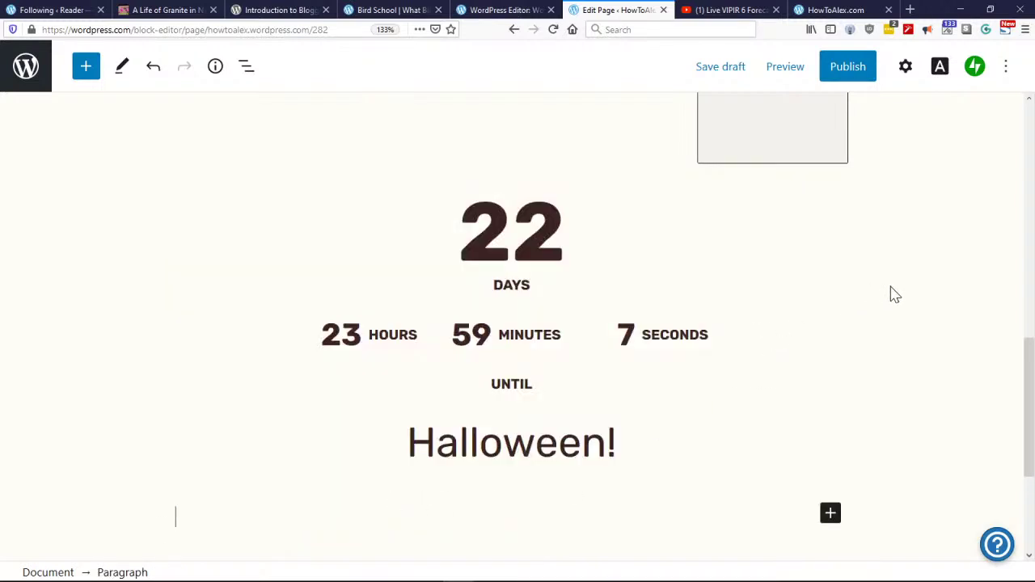
scroll(904, 279, "down", 3)
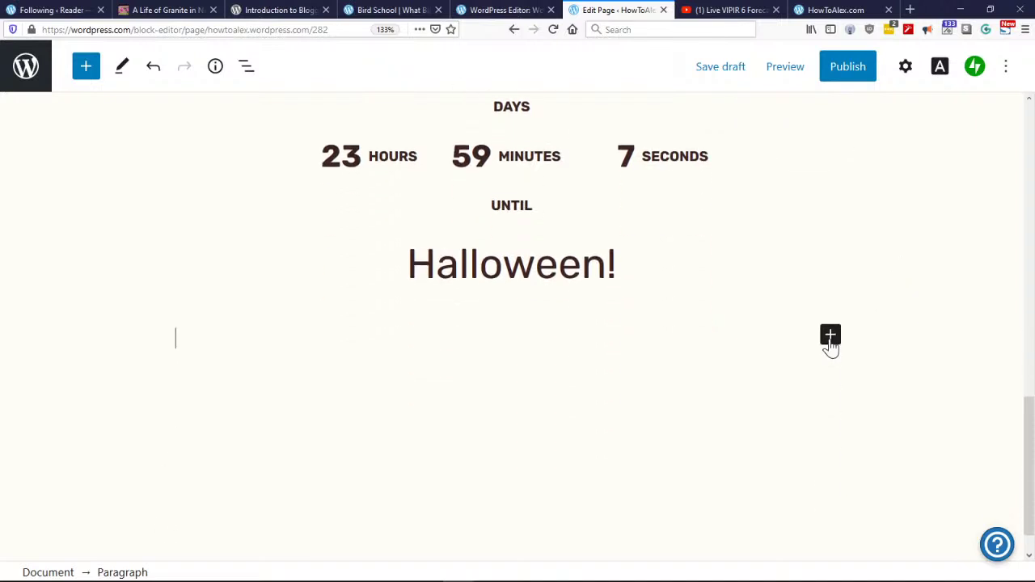
Step: Insert a Video block below the countdown from the full block library
left_click(830, 336)
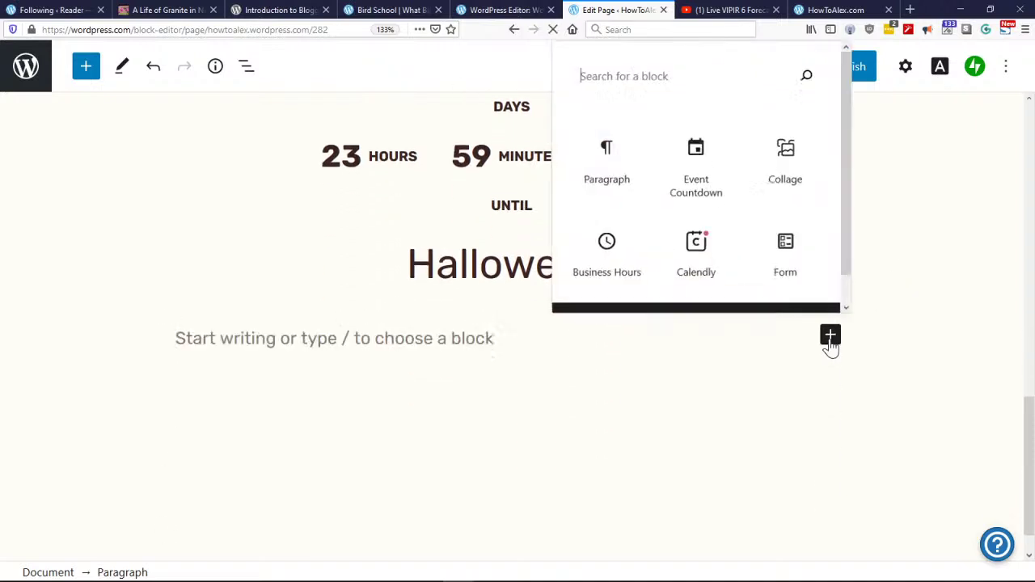
left_click(755, 310)
scroll(254, 415, "down", 8)
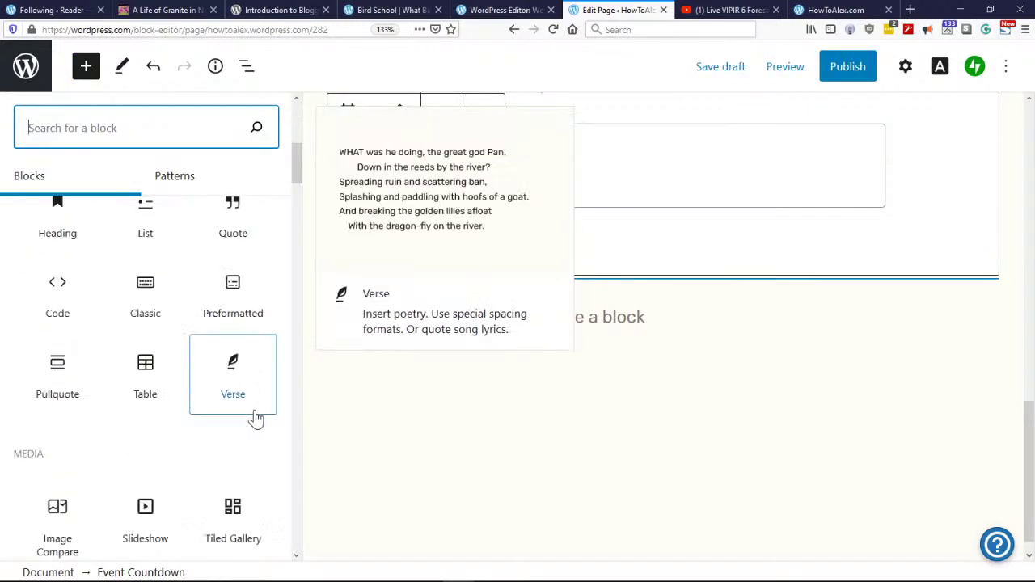
scroll(266, 434, "up", 4)
scroll(275, 445, "down", 5)
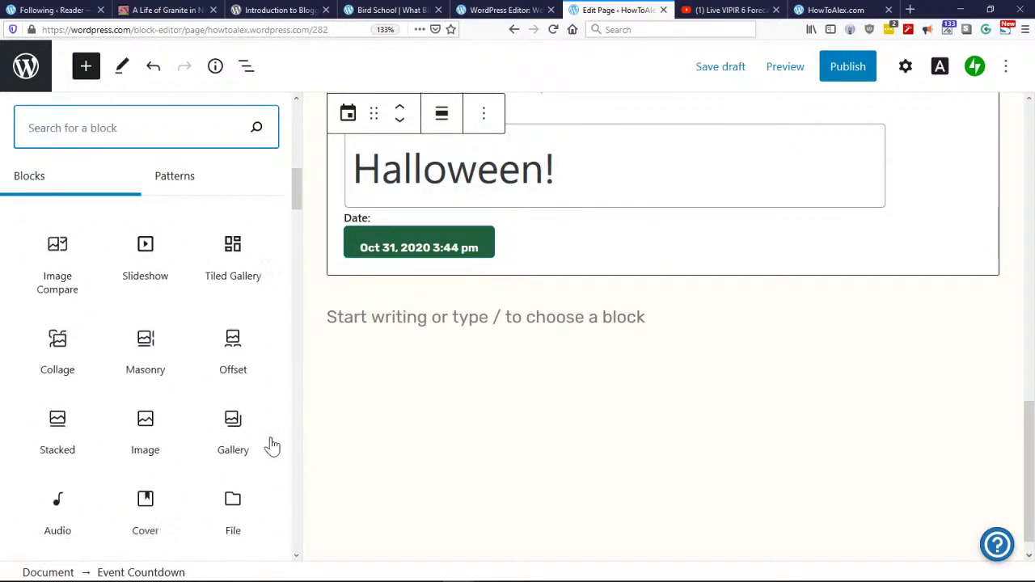
scroll(287, 456, "down", 6)
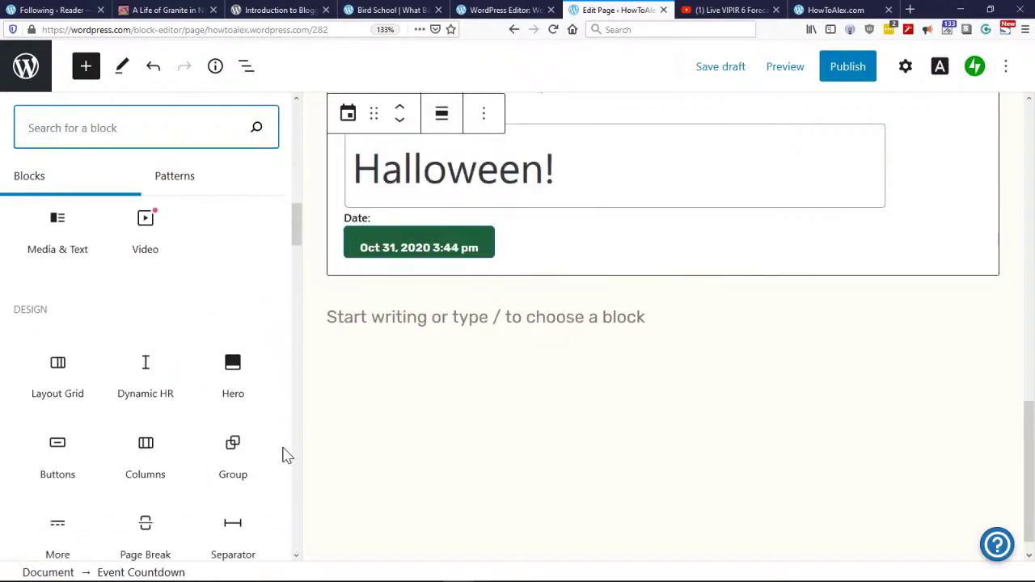
scroll(284, 455, "up", 5)
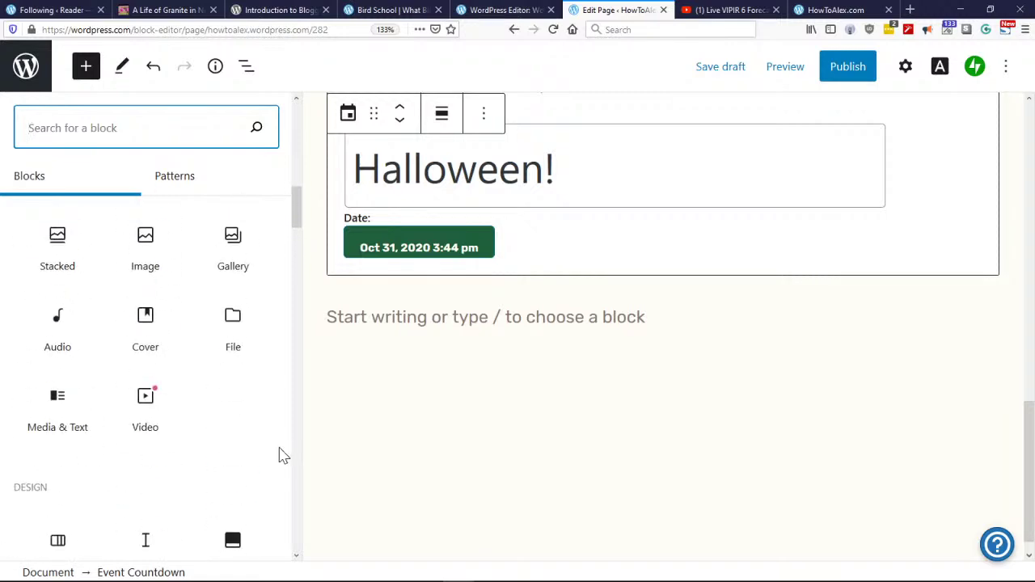
left_click(148, 408)
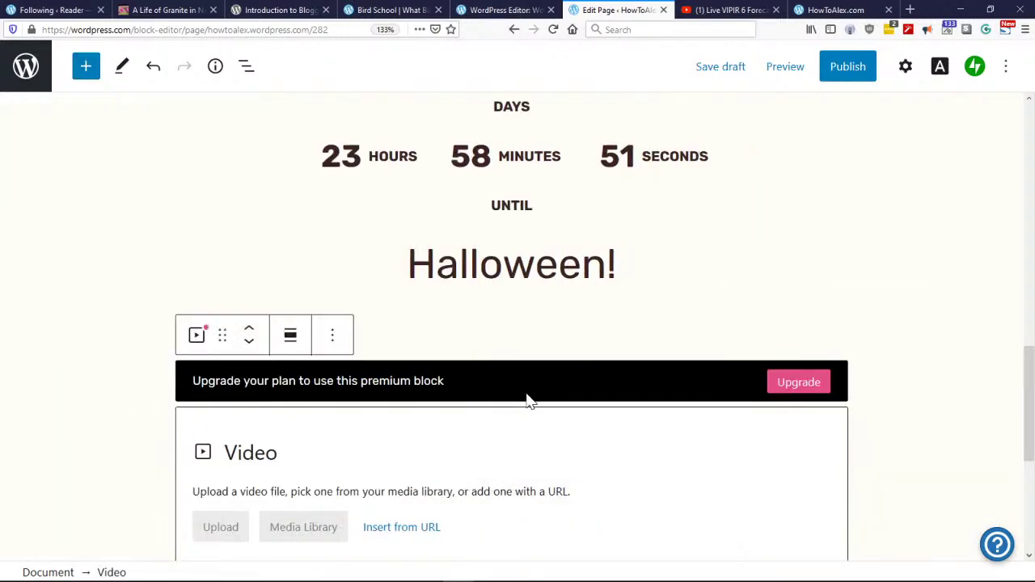
Step: Embed the YouTube weather-forecast video from its pasted link, leaving an empty line after it
scroll(733, 302, "down", 5)
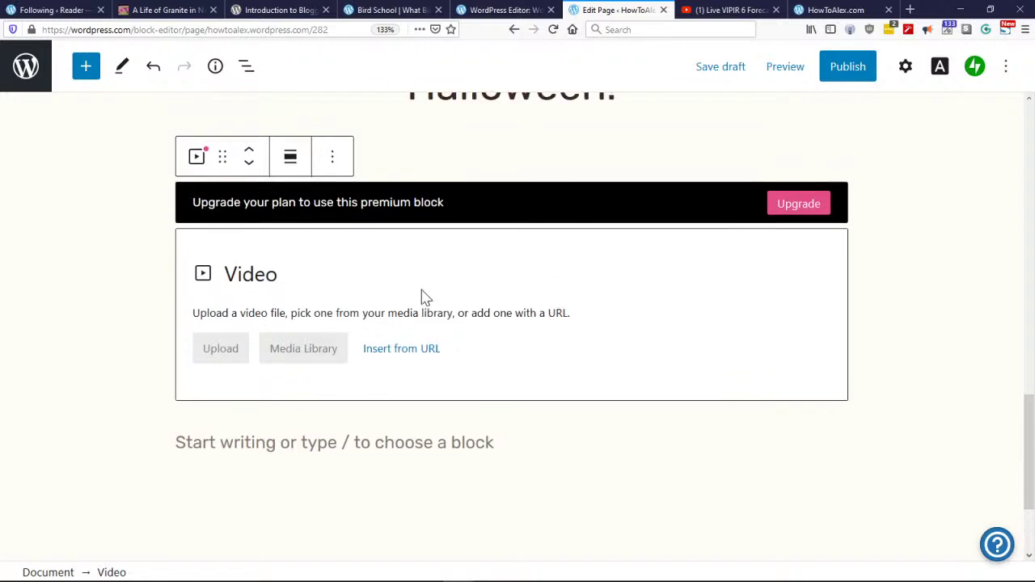
left_click(391, 358)
type("https://youtu.be/jssclliKKuw")
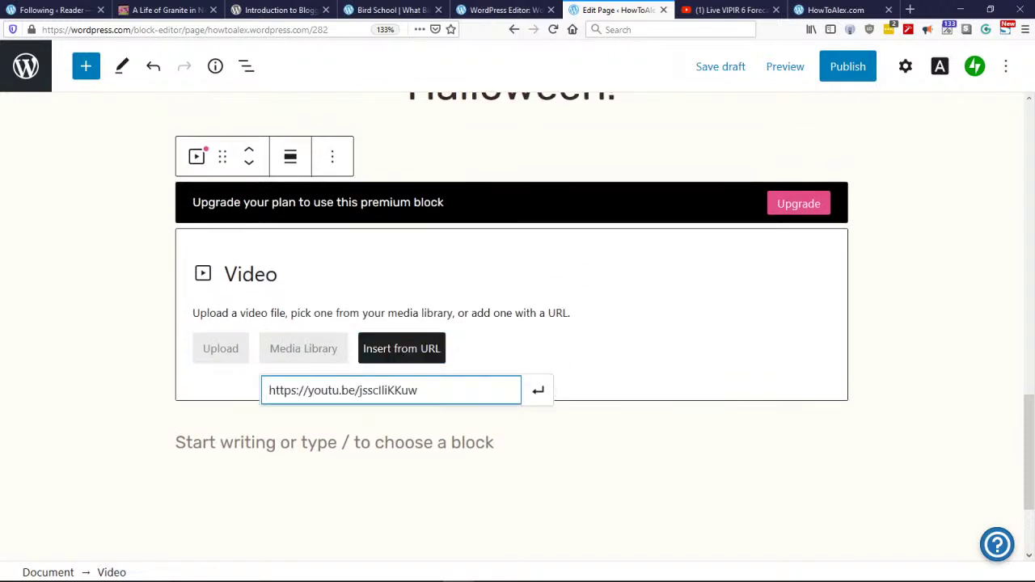
left_click(538, 393)
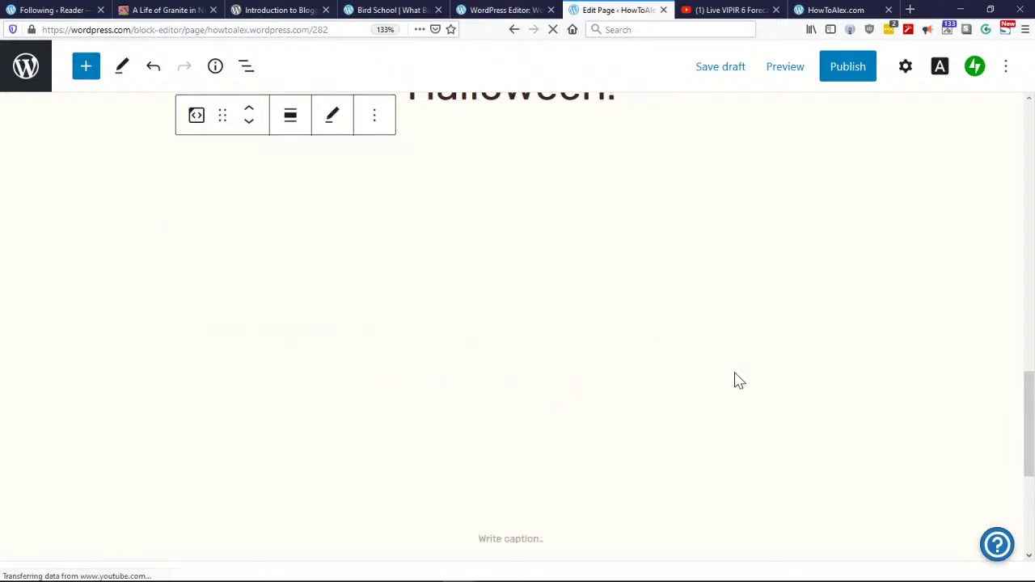
scroll(901, 312, "up", 2)
scroll(906, 310, "down", 5)
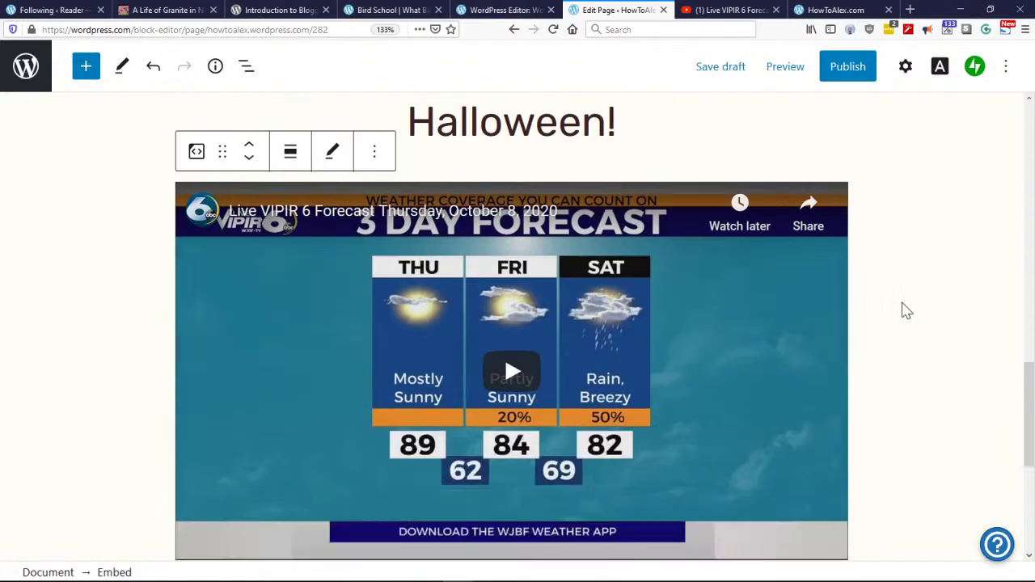
left_click(501, 430)
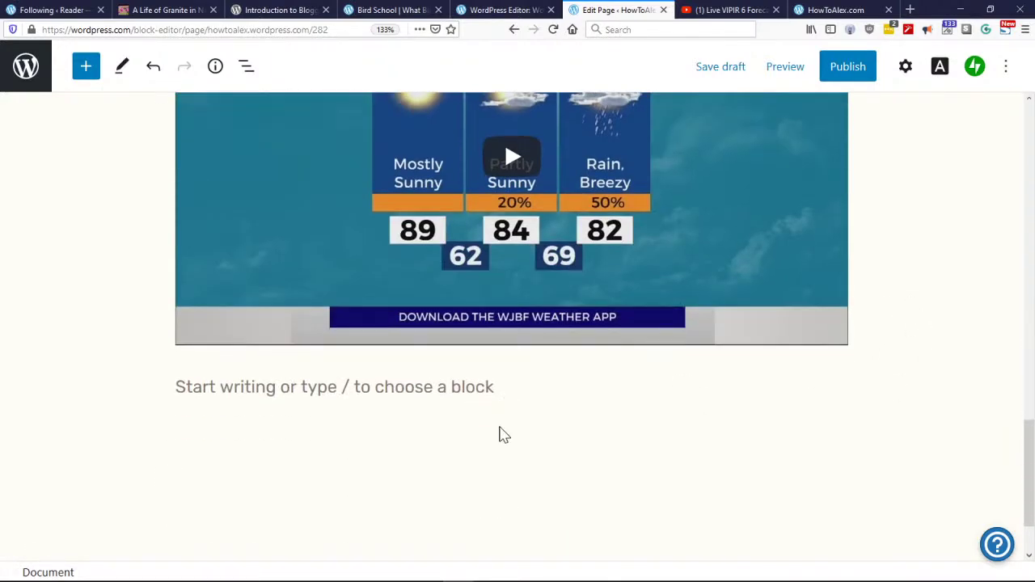
Step: Open the full block library from the + below the YouTube video and start scrolling it
left_click(831, 385)
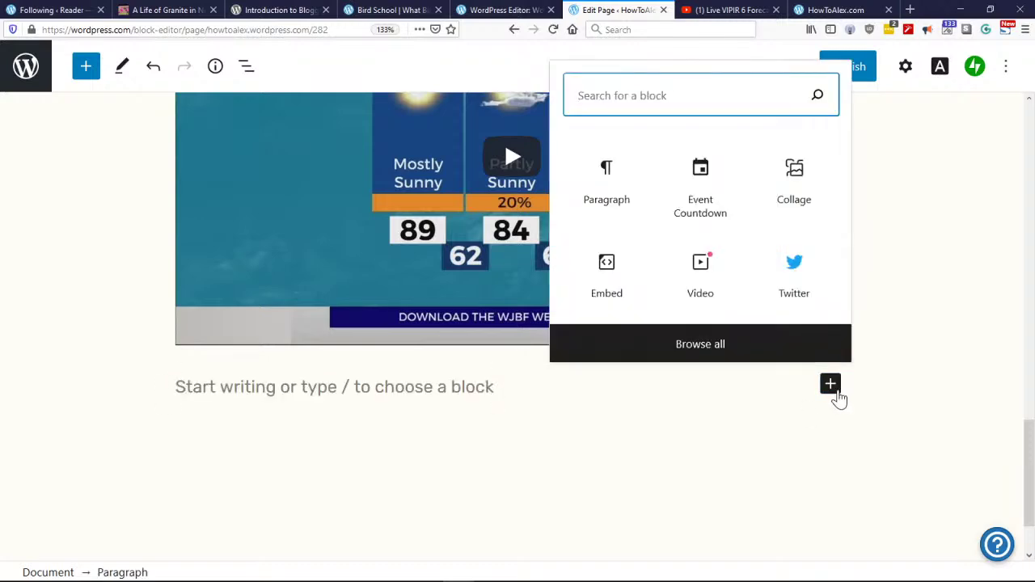
left_click(745, 362)
scroll(278, 404, "down", 10)
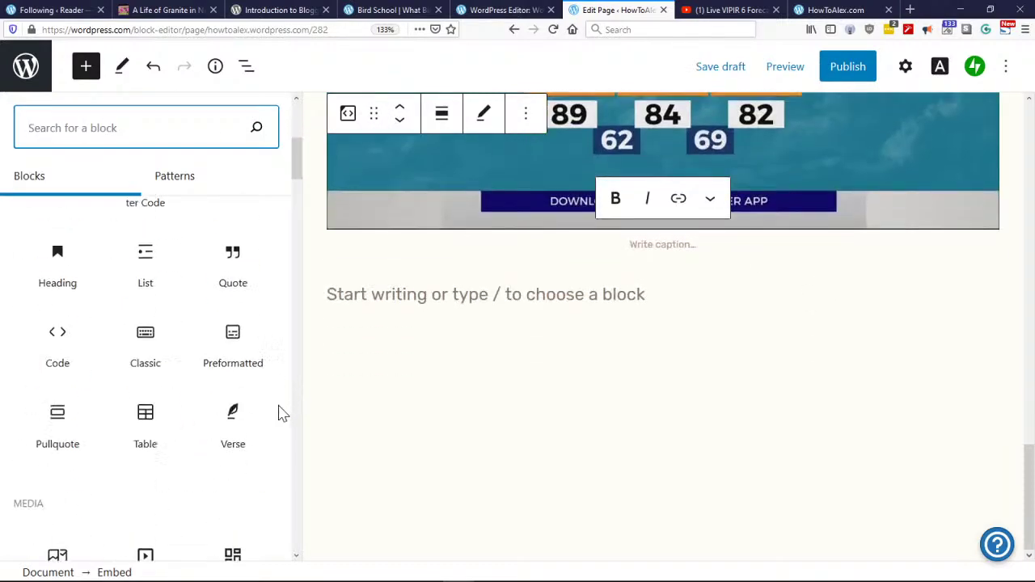
scroll(277, 418, "down", 10)
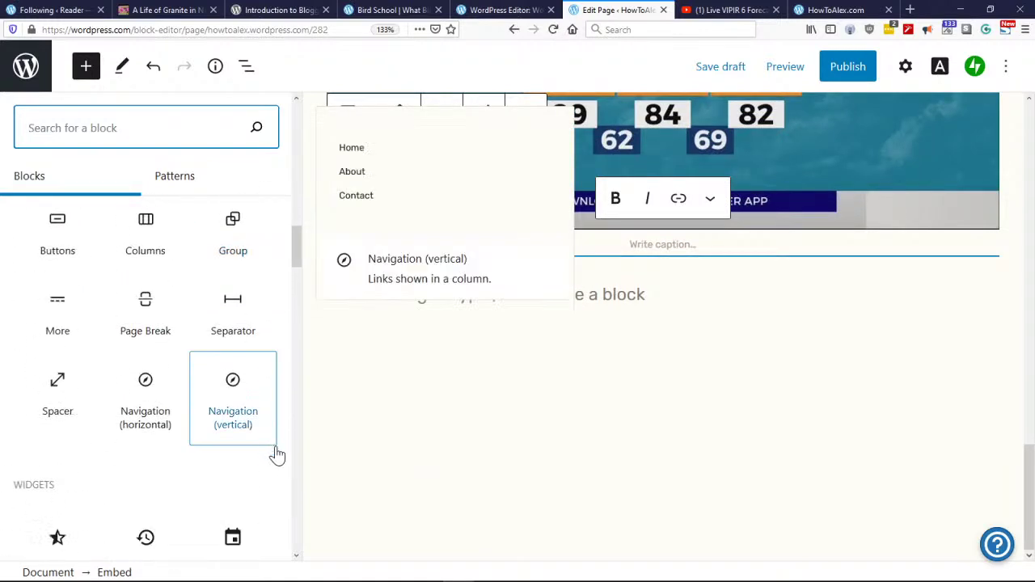
scroll(268, 466, "down", 5)
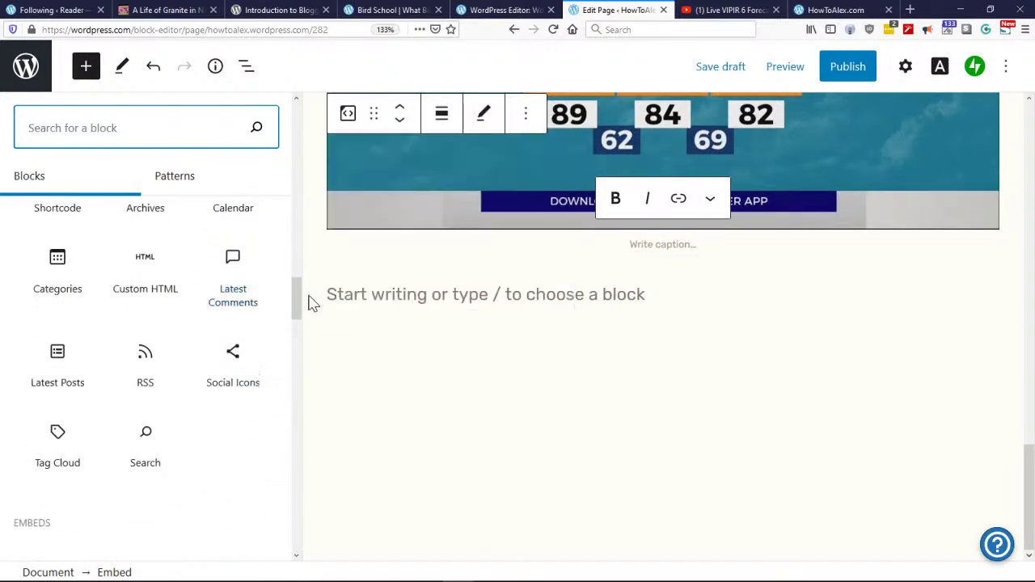
Step: Scroll the block inserter sidebar further down to the Embeds section
left_click_drag(298, 308, 303, 282)
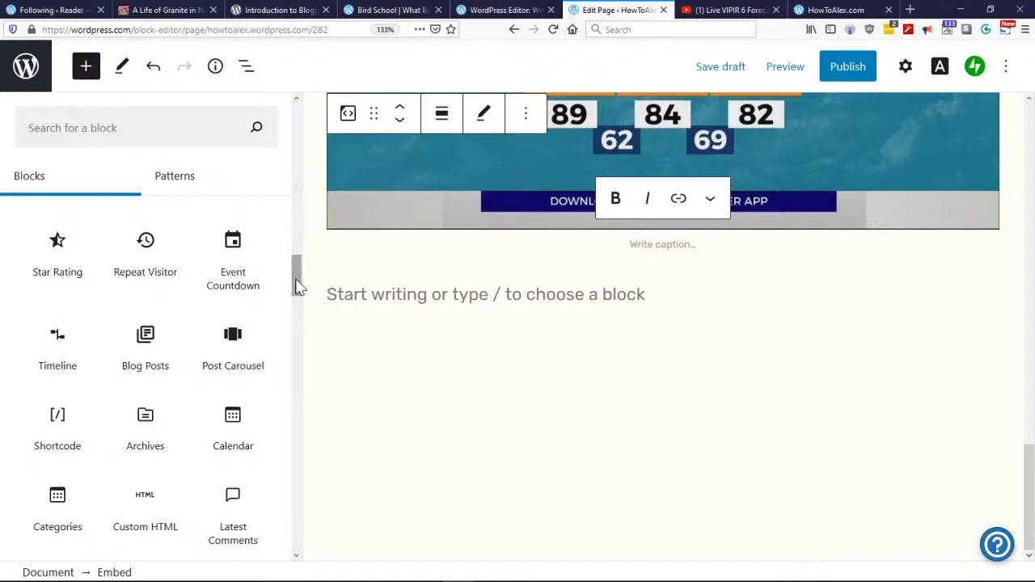
left_click_drag(297, 287, 298, 305)
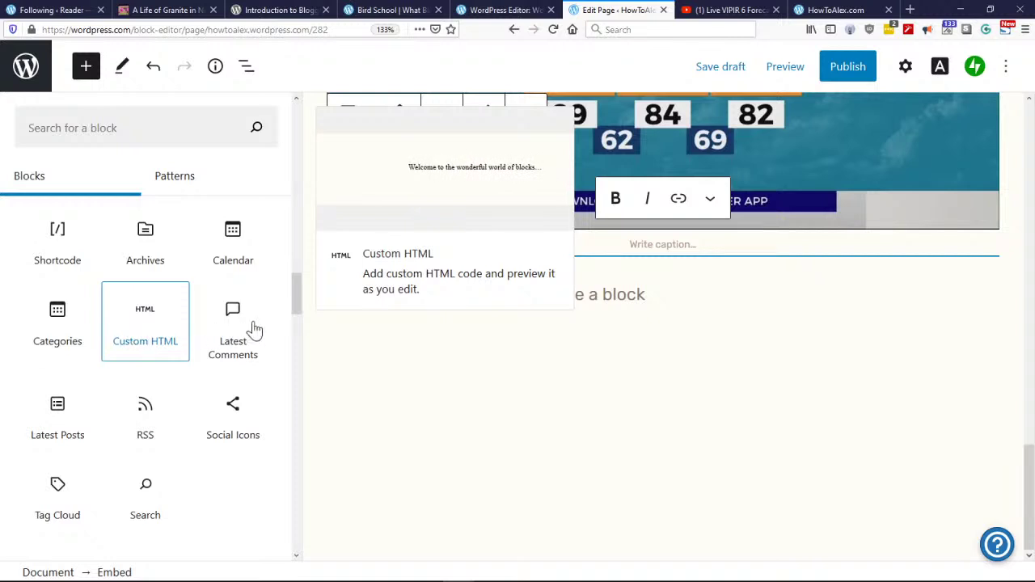
left_click_drag(295, 303, 296, 312)
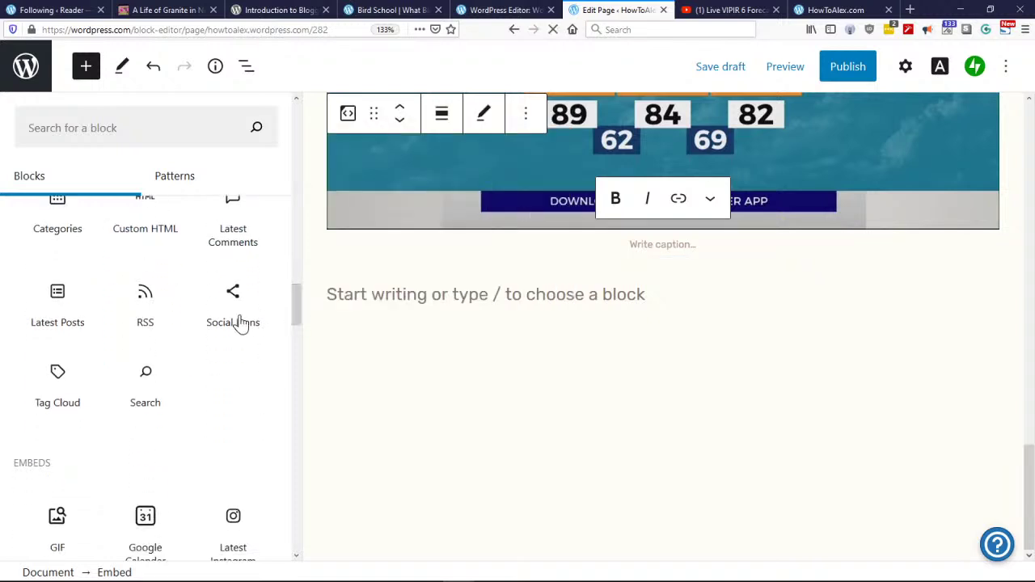
mouse_move(240, 322)
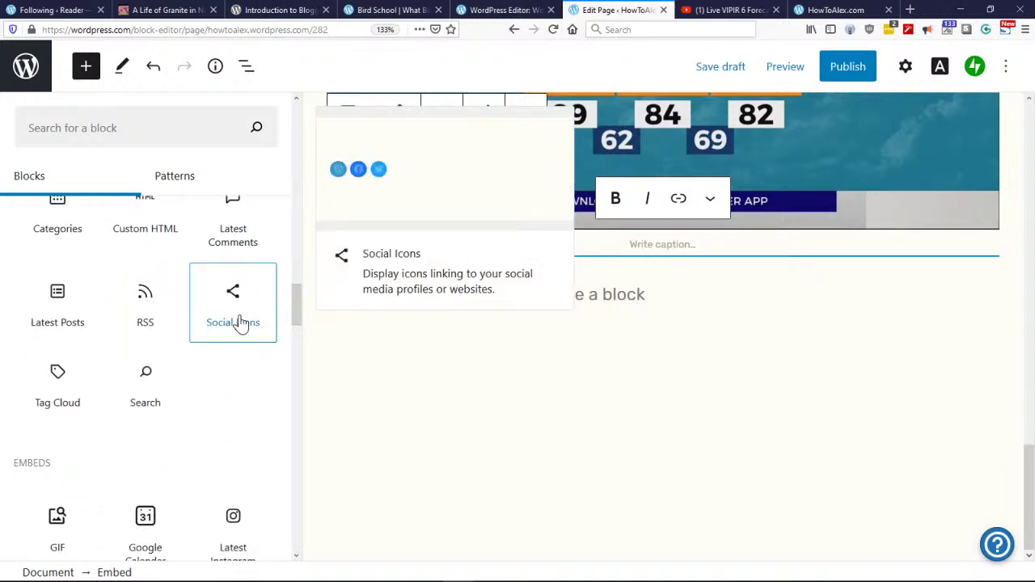
mouse_move(150, 390)
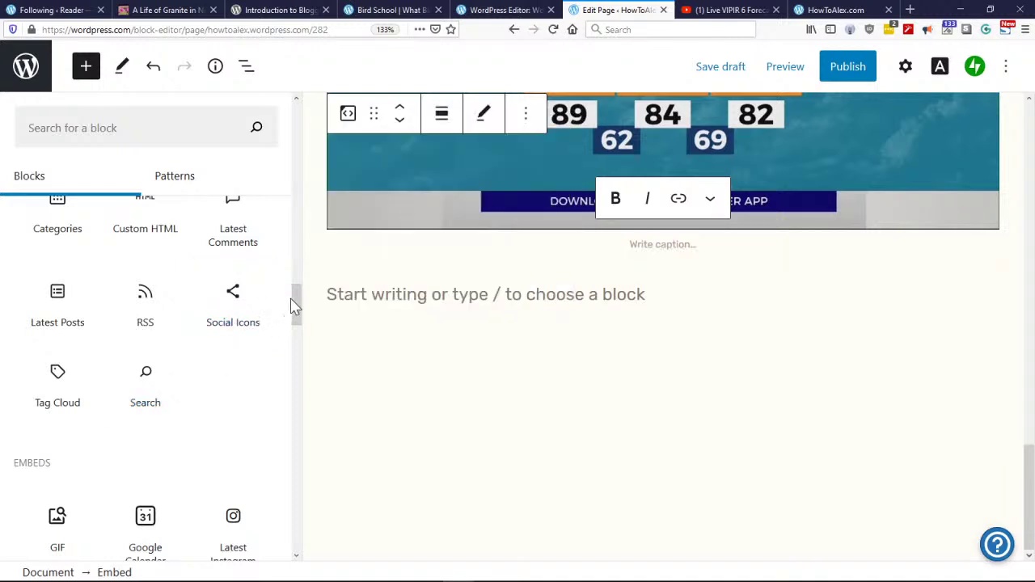
left_click_drag(299, 302, 296, 340)
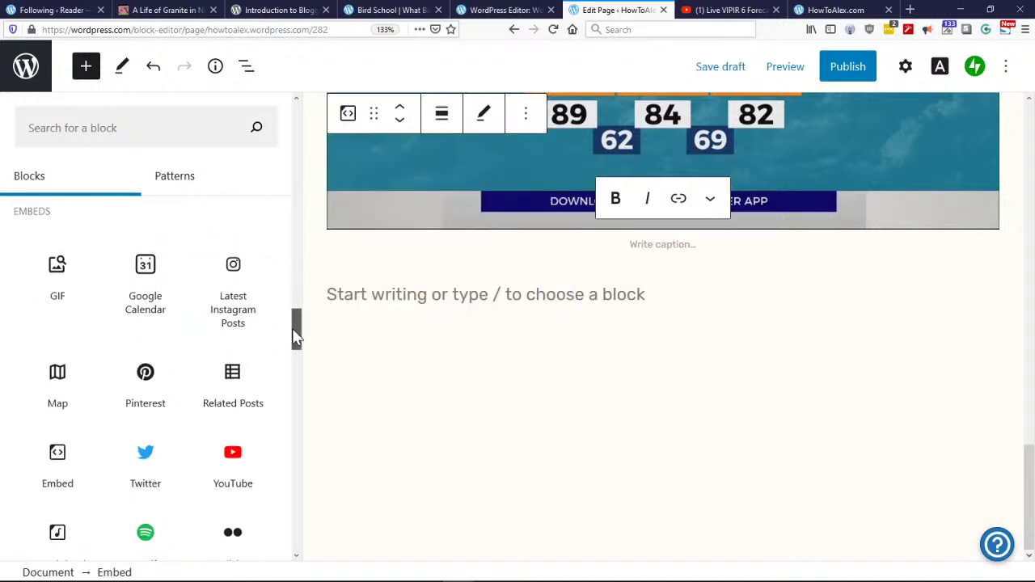
mouse_move(54, 284)
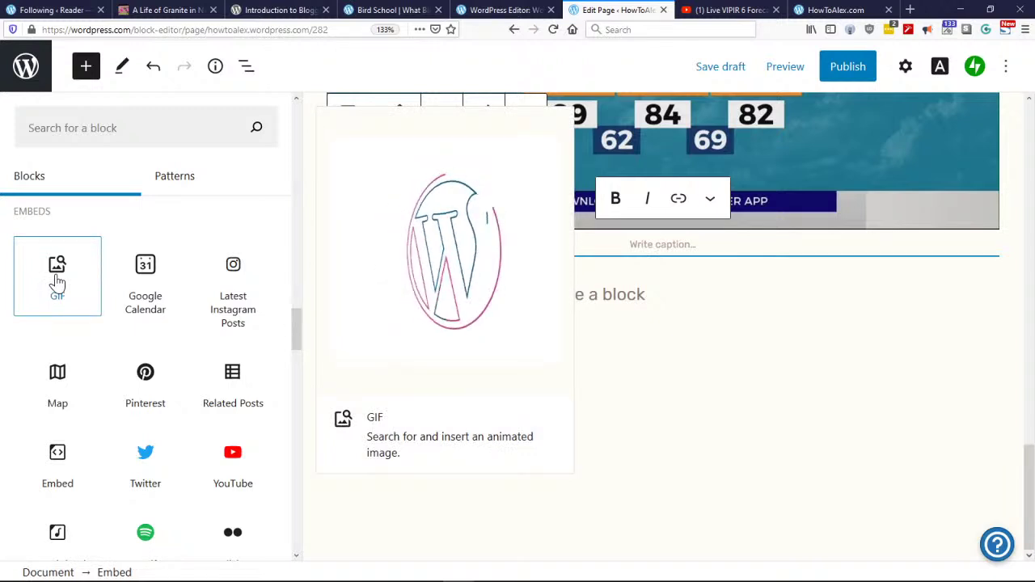
mouse_move(148, 314)
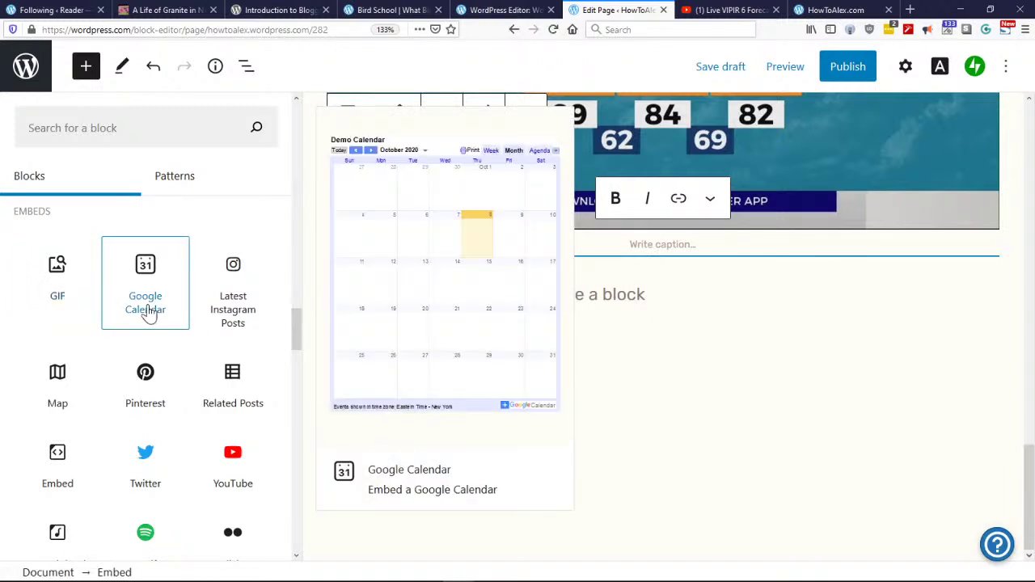
mouse_move(258, 340)
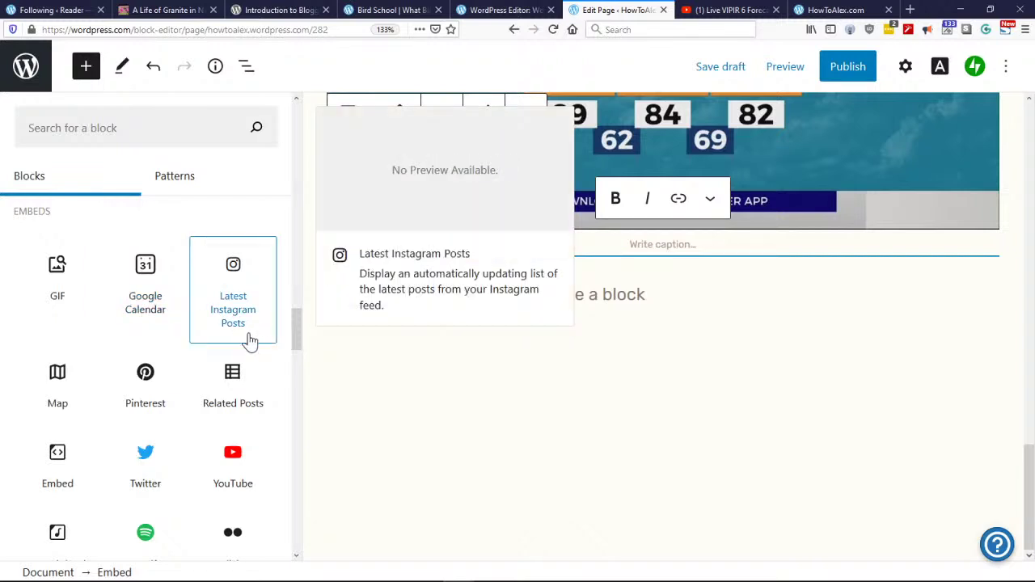
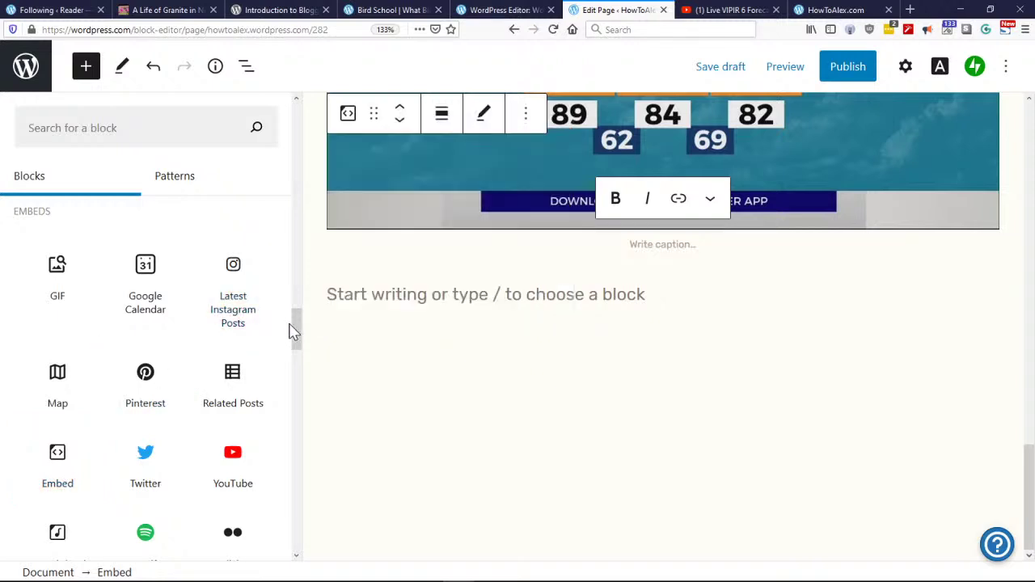
Step: Insert a GIF block and search Giphy for 'halloween' to bring up the pumpkin GIF
left_click_drag(299, 332, 296, 411)
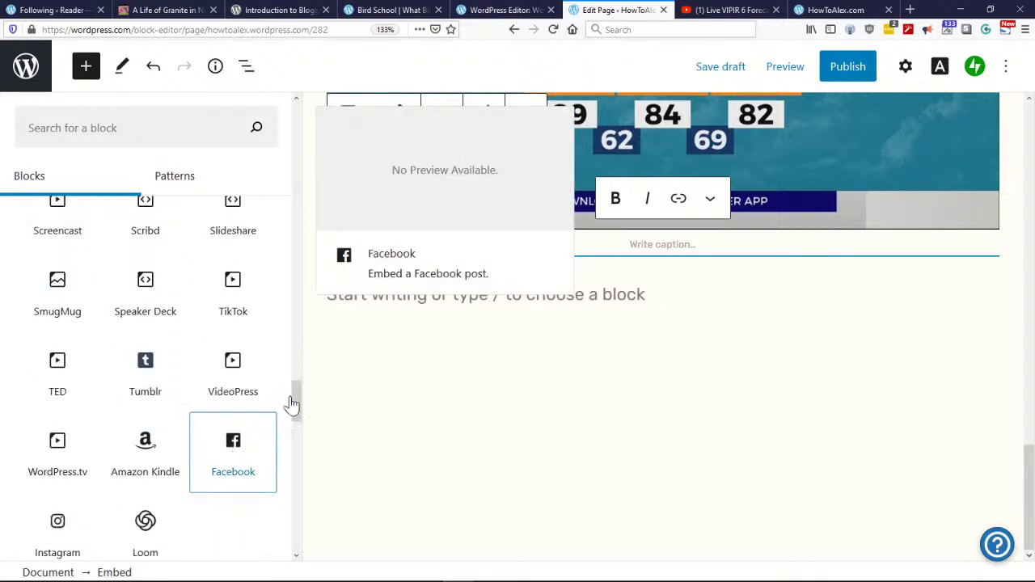
left_click_drag(296, 407, 296, 332)
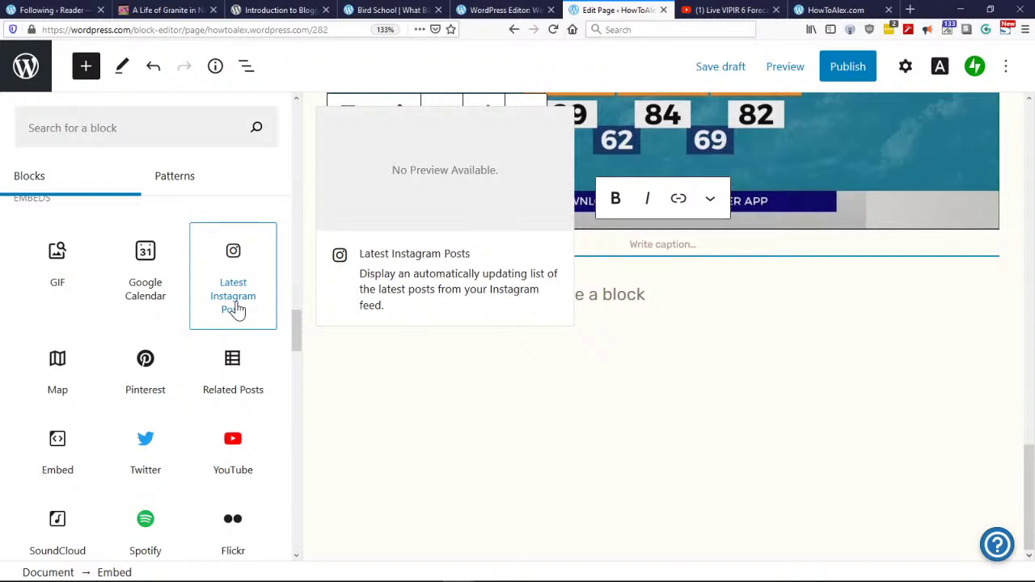
left_click(69, 278)
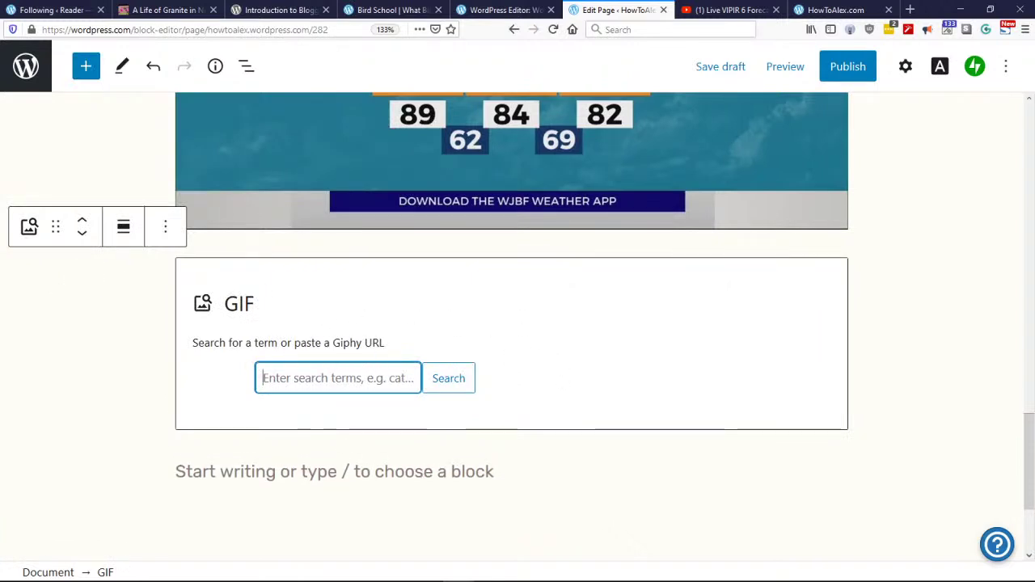
type("halloween")
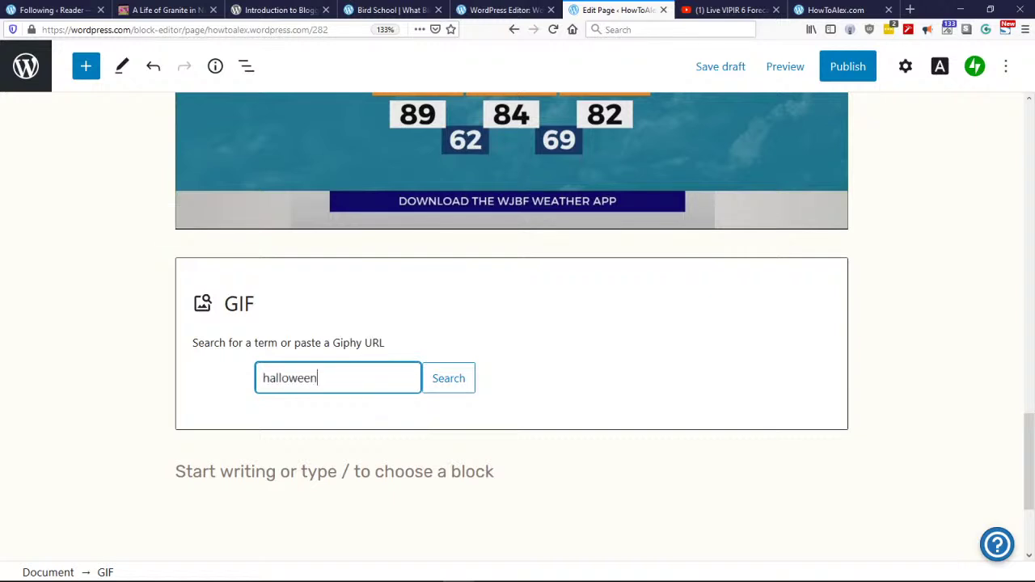
key("Return")
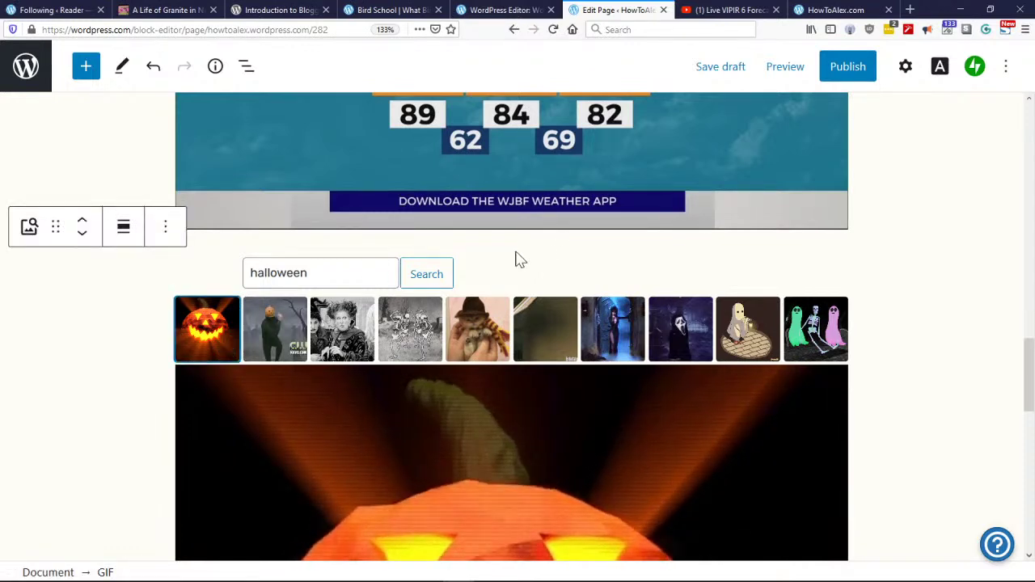
scroll(612, 436, "down", 5)
scroll(502, 377, "up", 2)
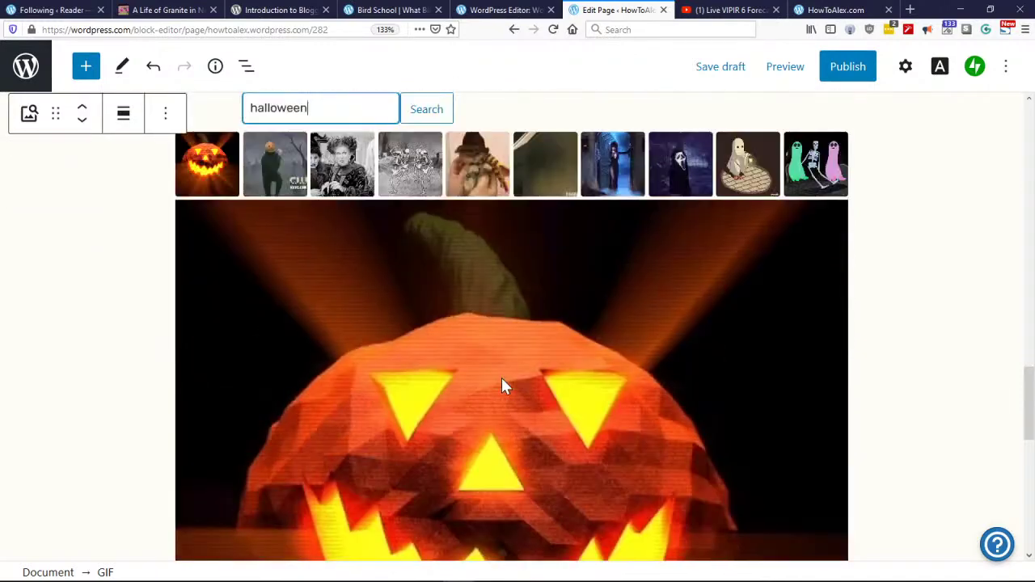
scroll(437, 388, "down", 5)
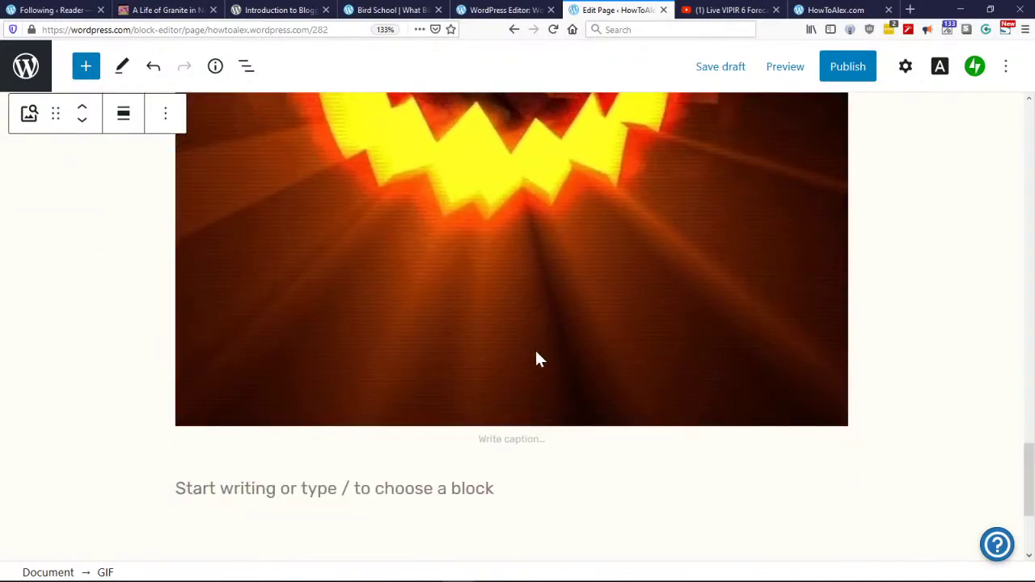
scroll(538, 360, "up", 5)
scroll(538, 358, "down", 5)
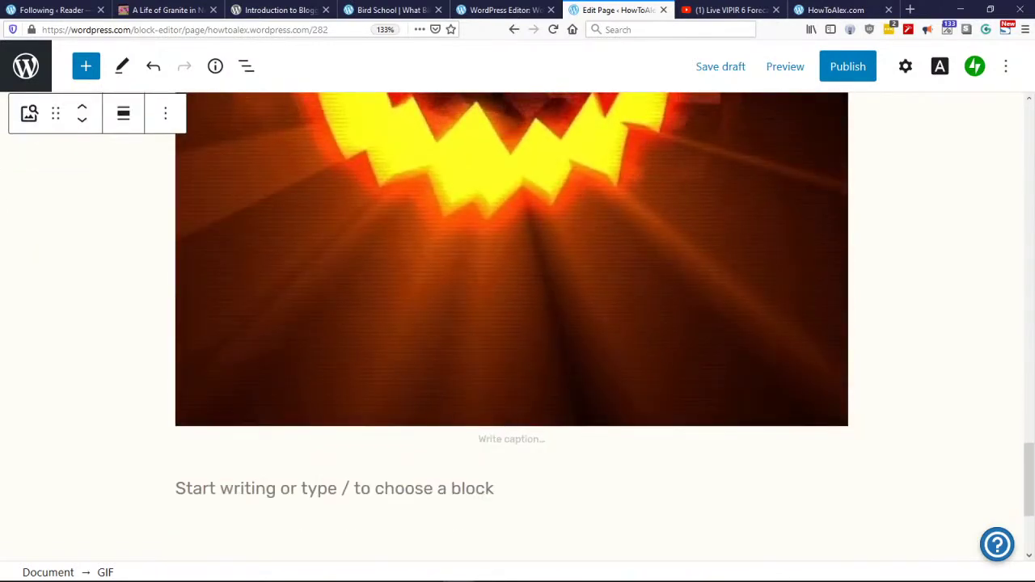
Step: Caption the Halloween pumpkin GIF 'Spooky'
left_click(508, 437)
type("S")
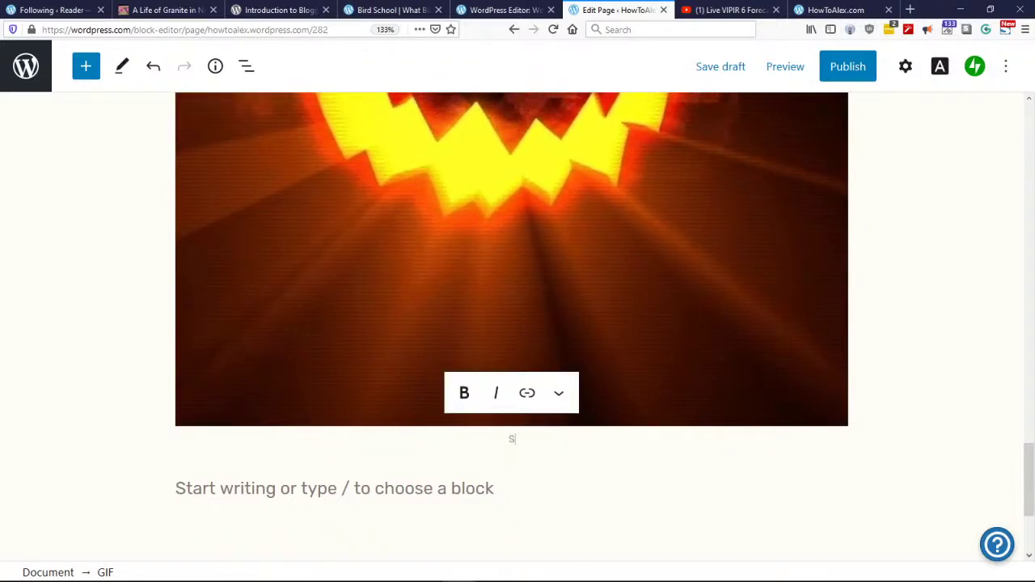
type("pooky")
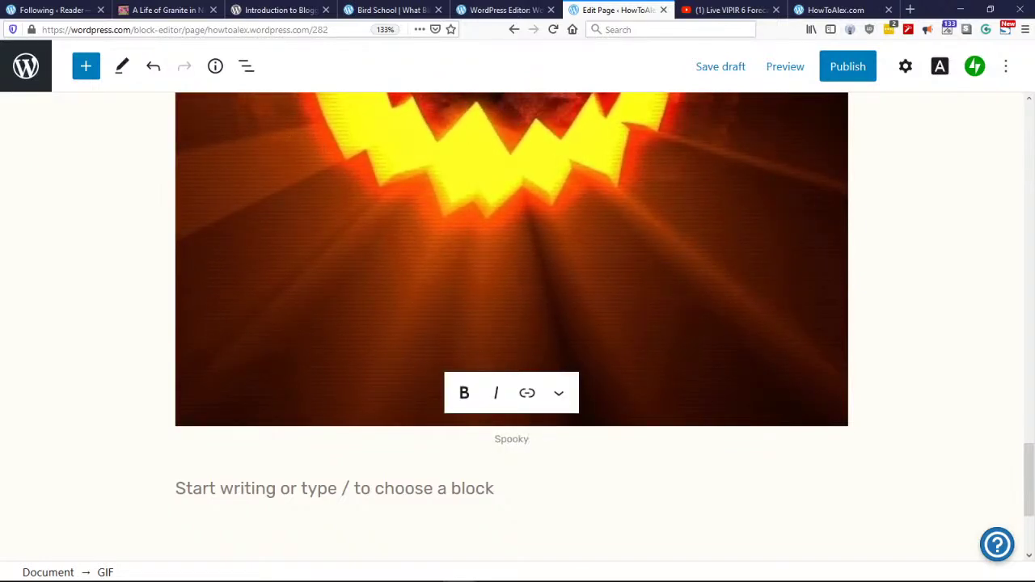
scroll(503, 446, "down", 1)
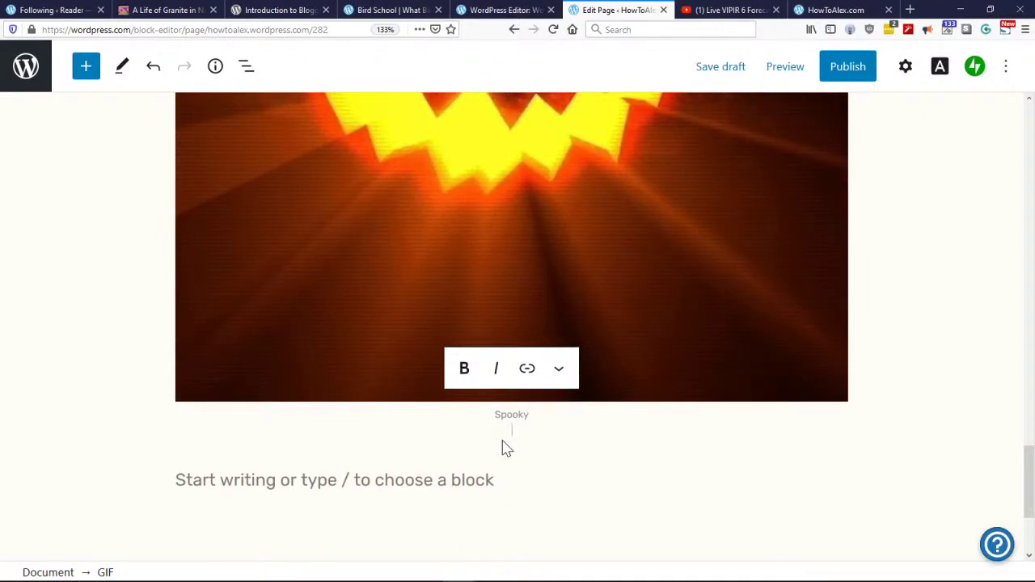
scroll(167, 439, "up", 6)
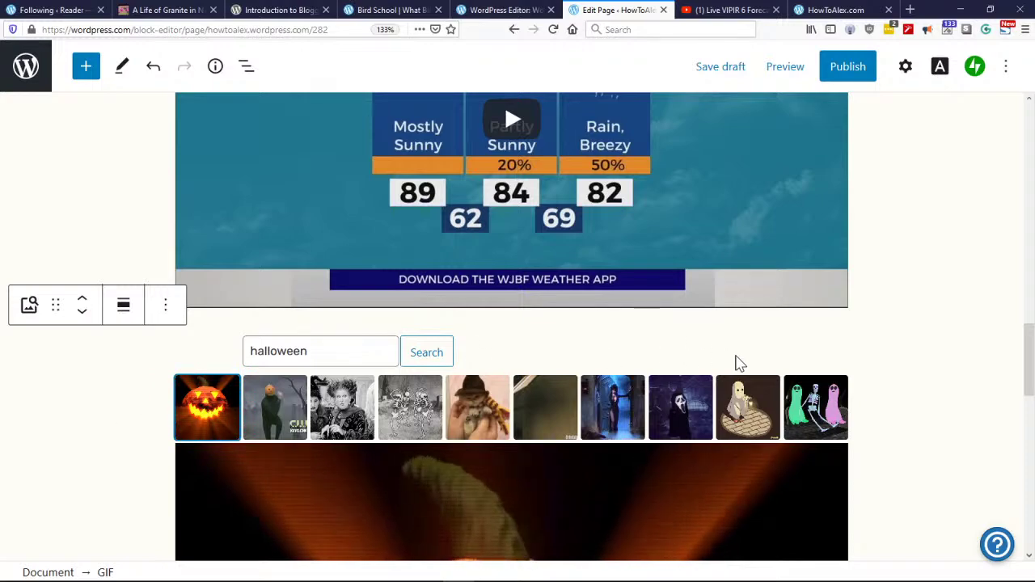
scroll(948, 356, "down", 8)
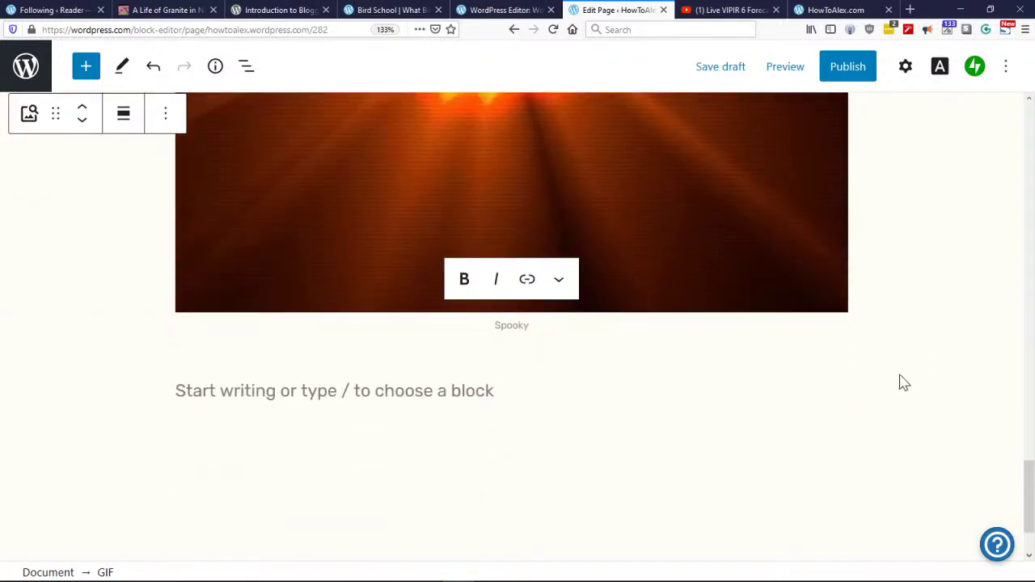
left_click(562, 284)
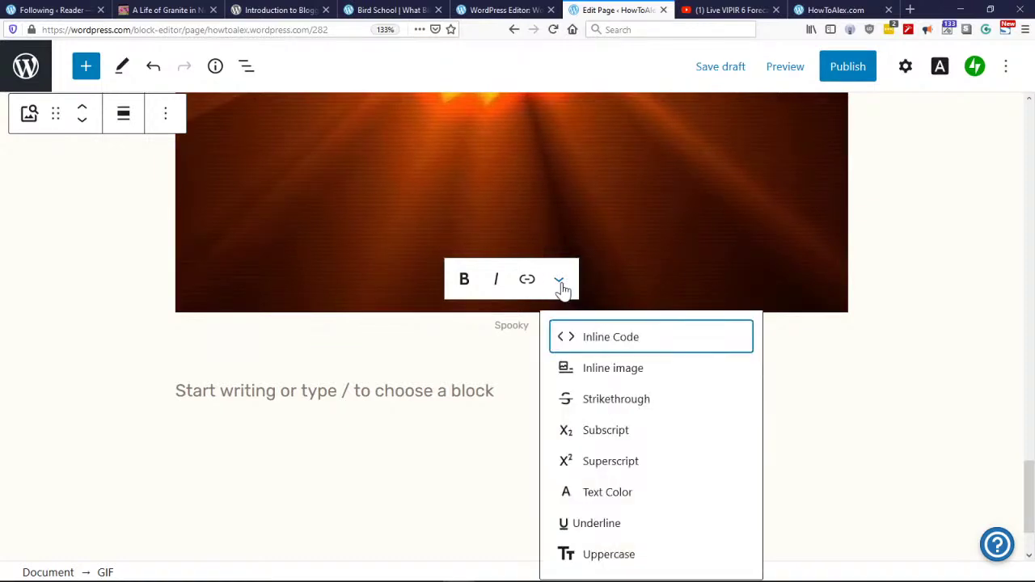
left_click(841, 422)
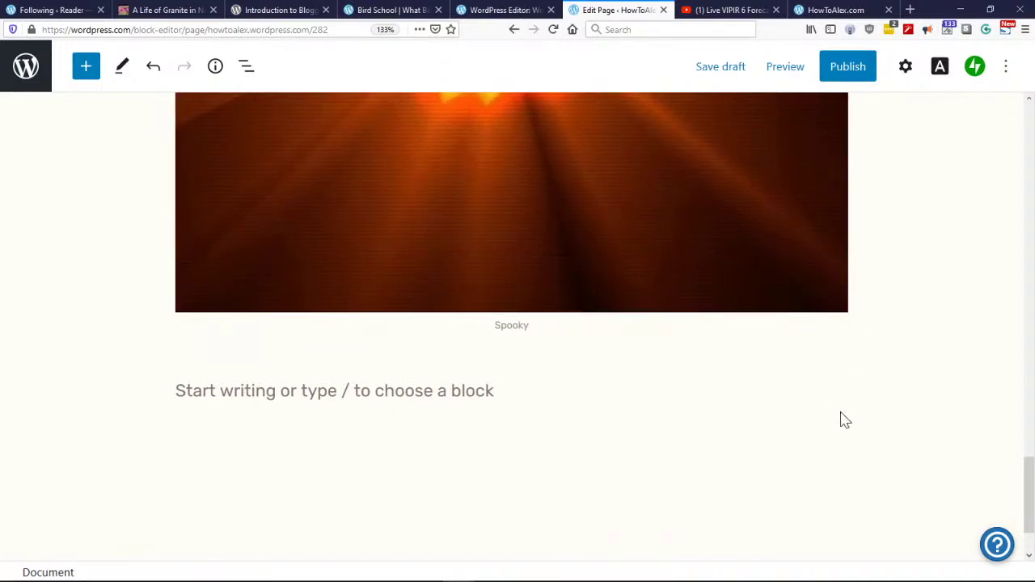
scroll(894, 409, "up", 7)
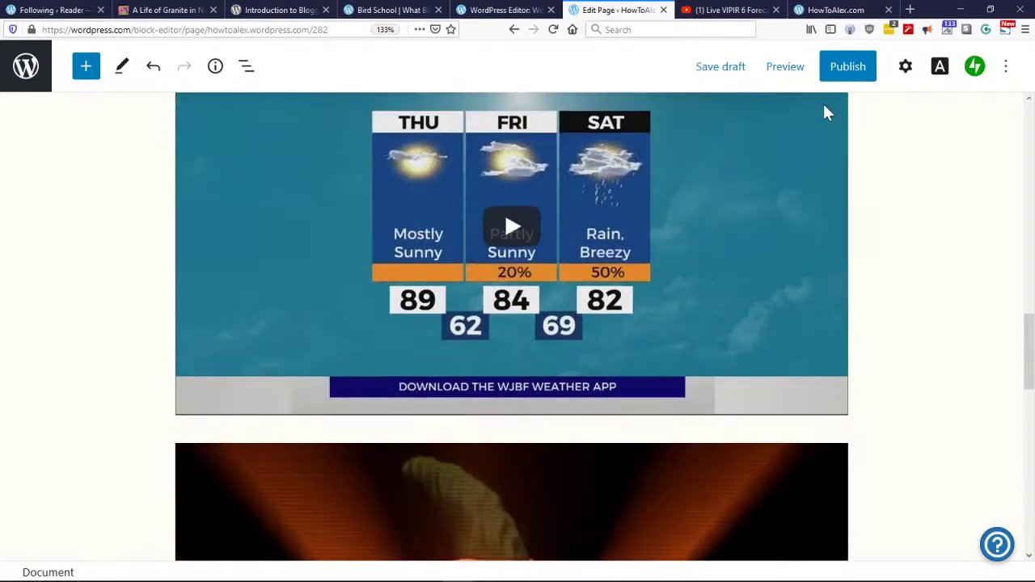
Step: Preview the page down past the Spooky GIF to the sidebar widgets, then return to editing
left_click(790, 73)
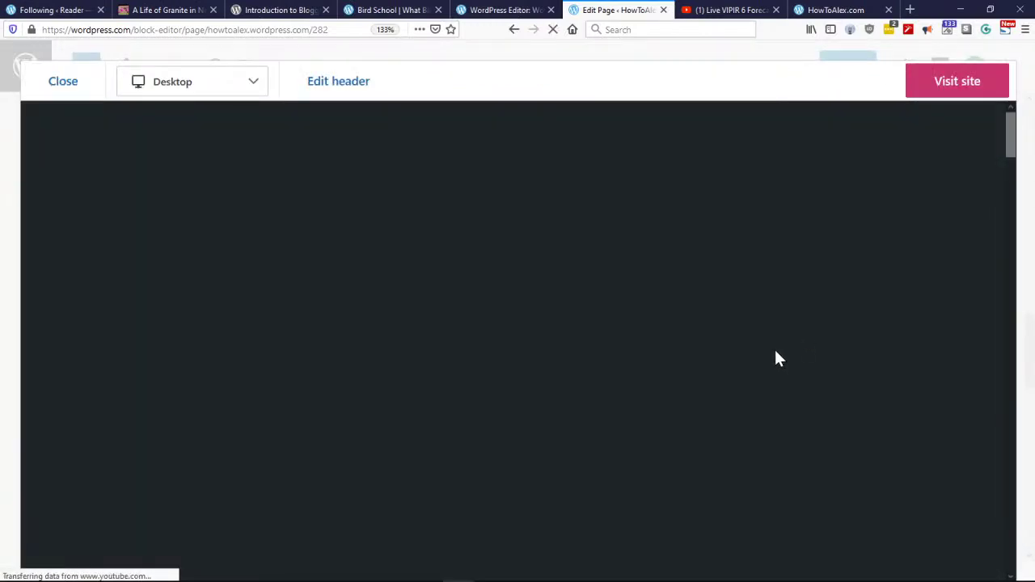
scroll(853, 323, "down", 4)
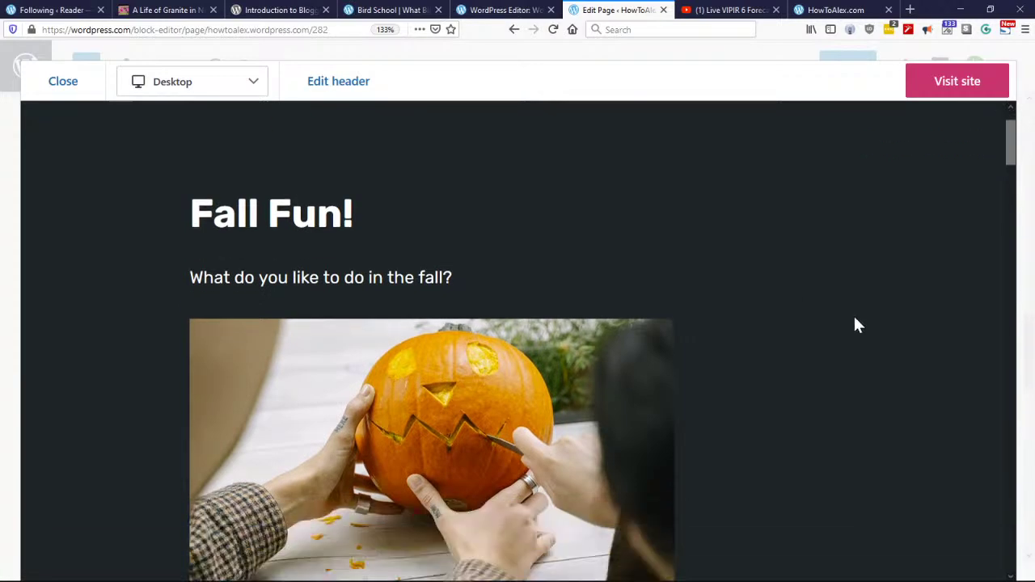
scroll(874, 315, "up", 5)
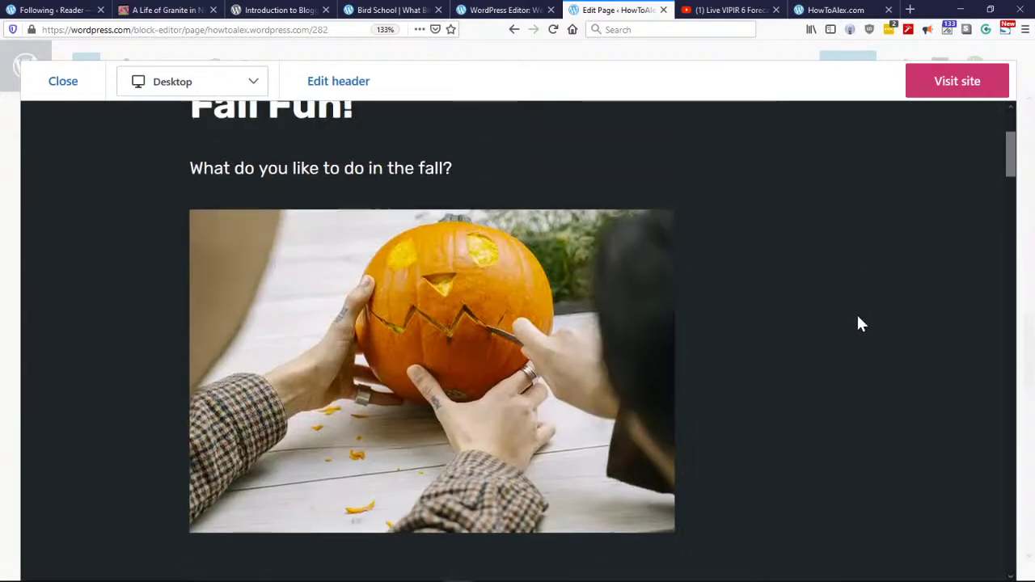
scroll(836, 321, "up", 2)
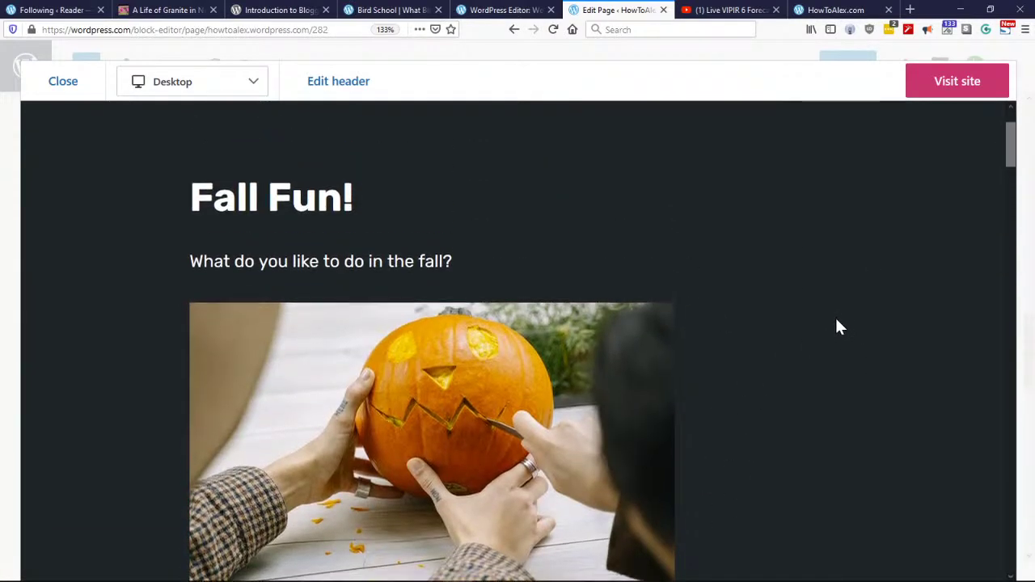
scroll(887, 314, "down", 6)
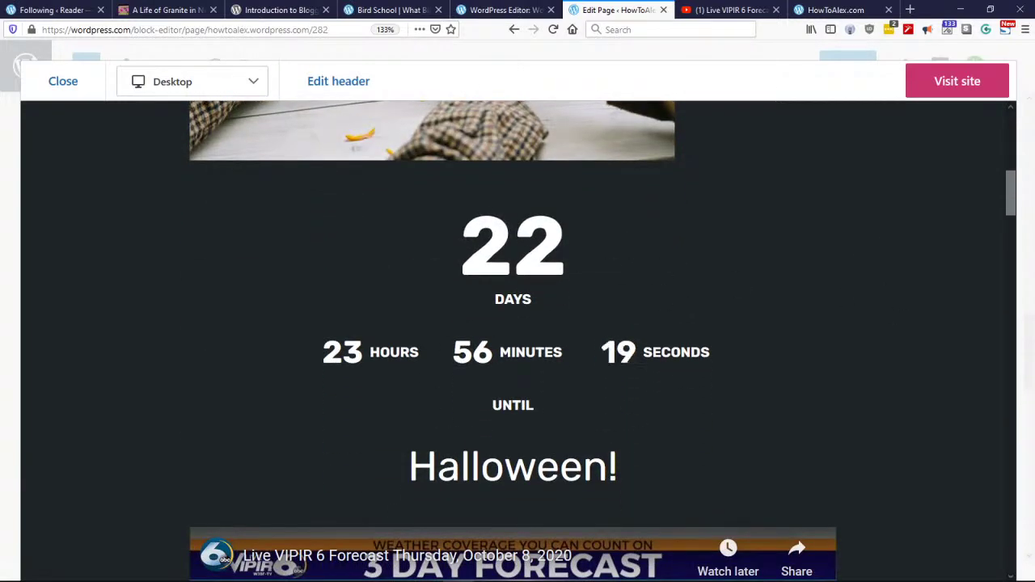
scroll(889, 312, "down", 5)
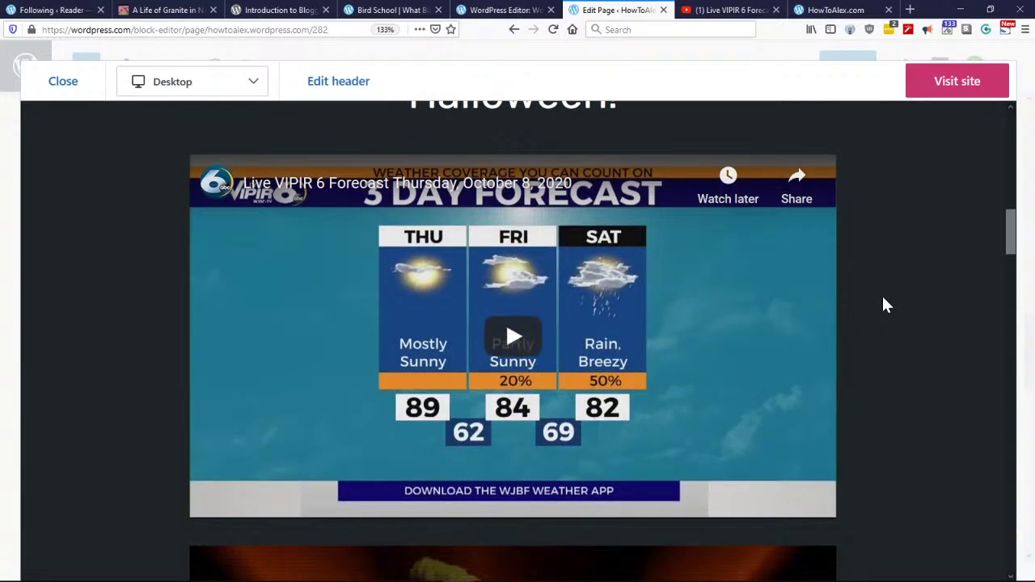
scroll(922, 283, "down", 6)
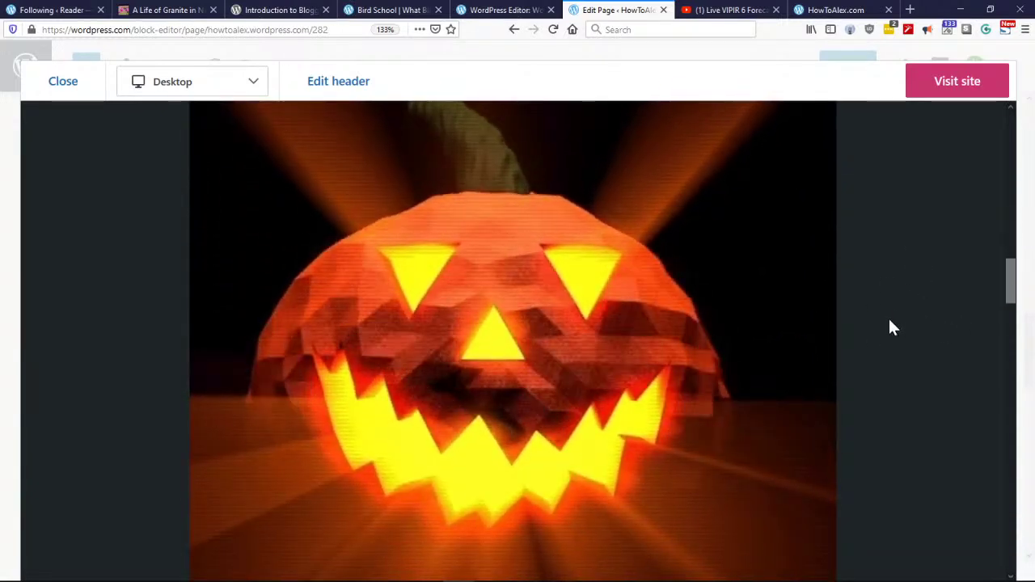
scroll(889, 317, "down", 3)
scroll(895, 328, "down", 10)
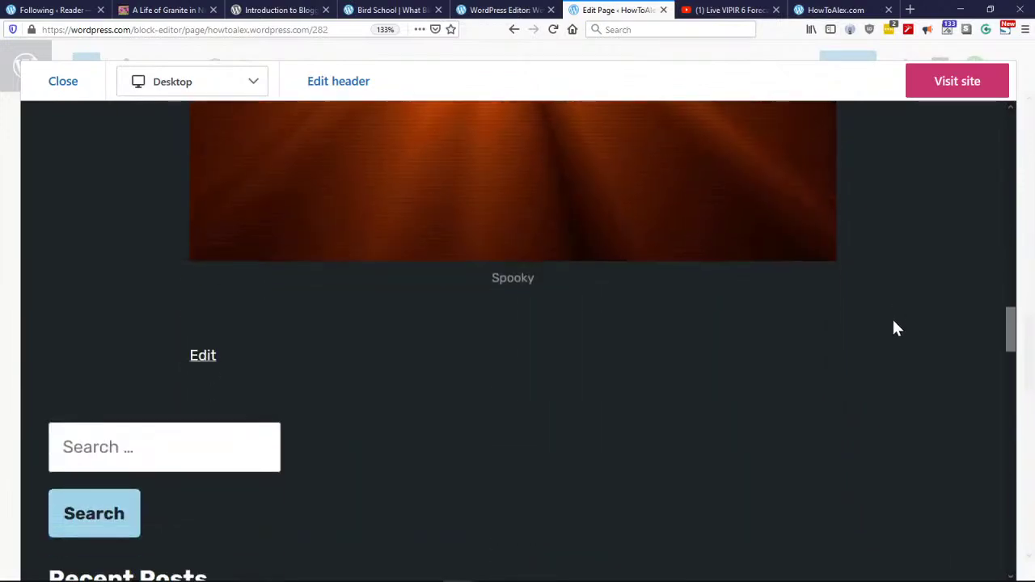
scroll(899, 323, "down", 4)
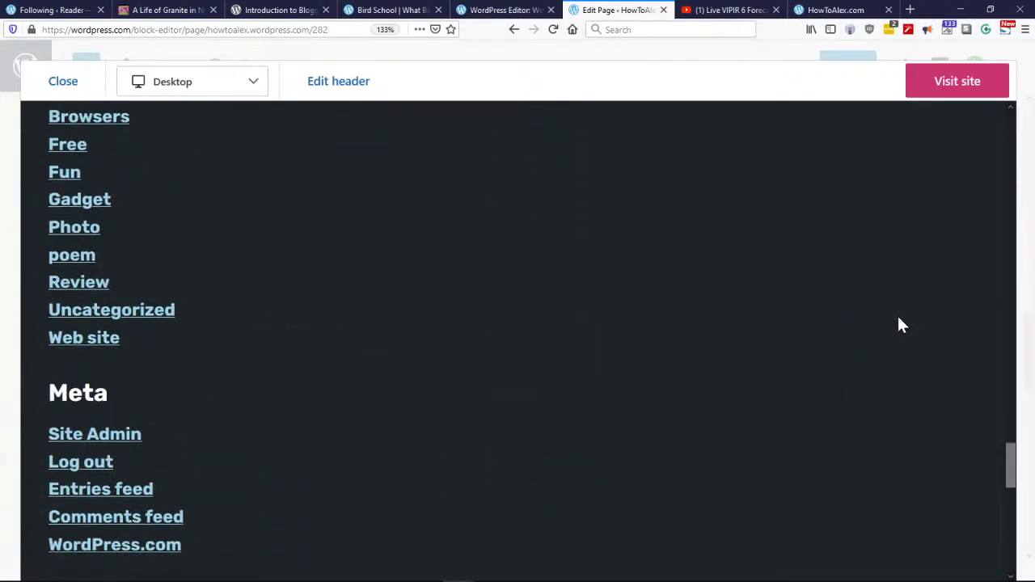
scroll(898, 324, "up", 14)
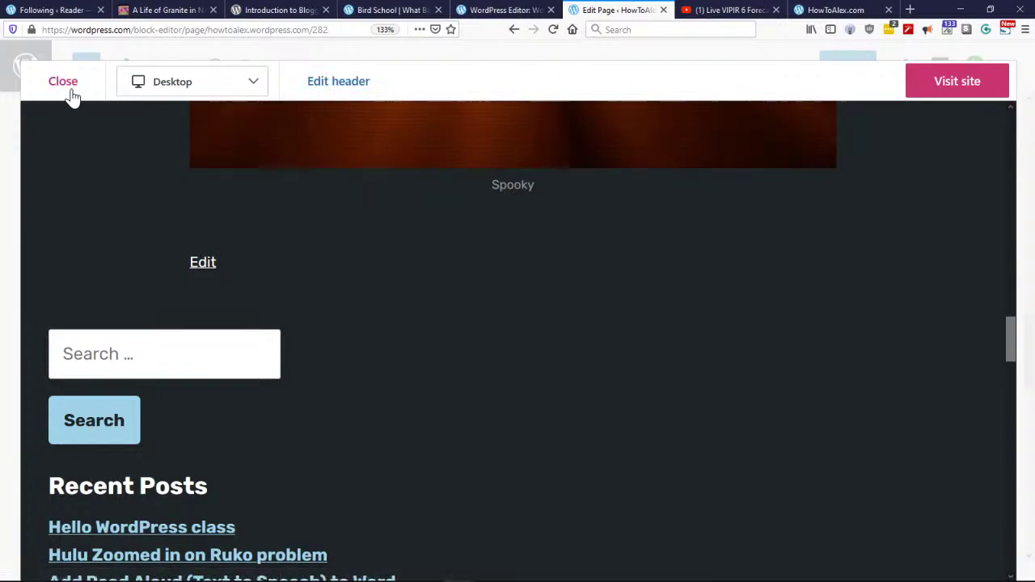
left_click(66, 86)
Step: Look through the media library and the collage block's options without changing anything
scroll(938, 343, "down", 4)
scroll(914, 347, "down", 9)
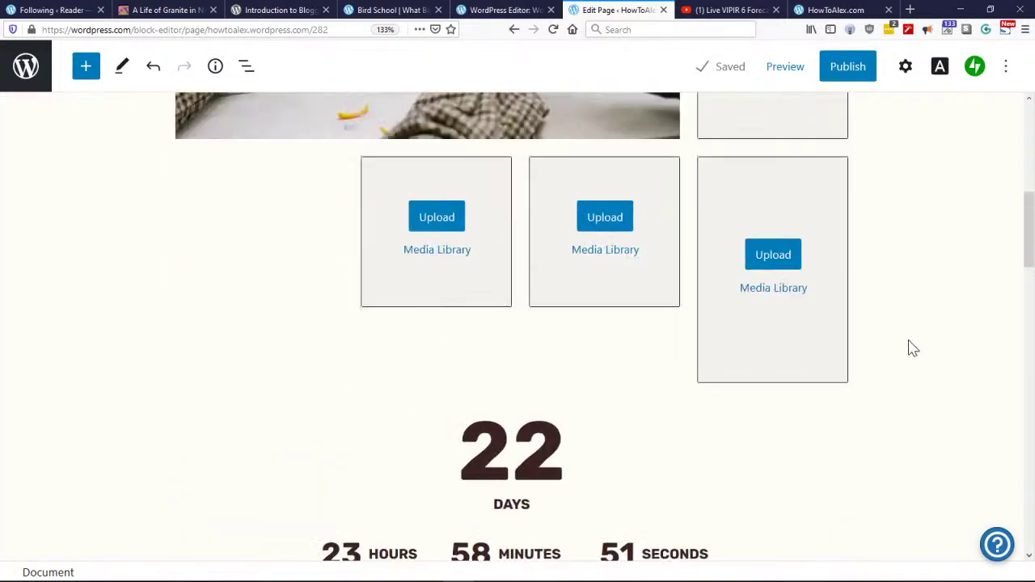
scroll(914, 346, "up", 4)
scroll(916, 348, "down", 2)
left_click(762, 292)
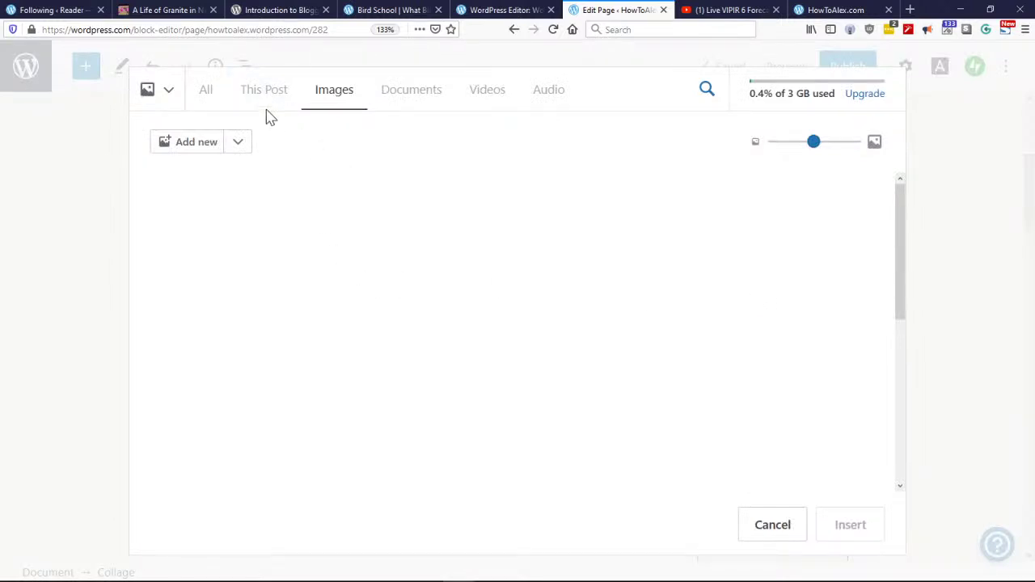
left_click(772, 525)
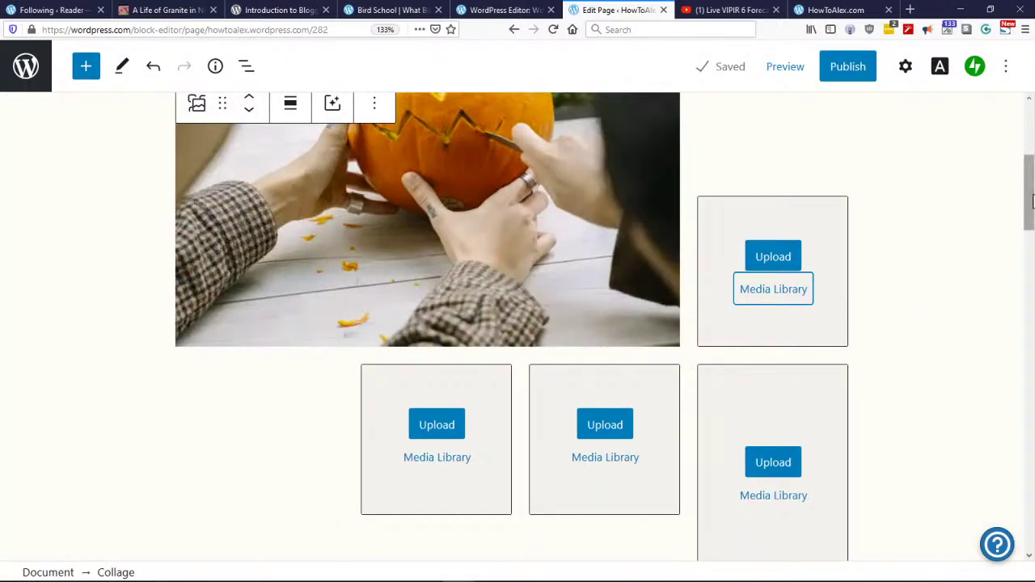
left_click_drag(1031, 191, 1030, 150)
left_click(375, 167)
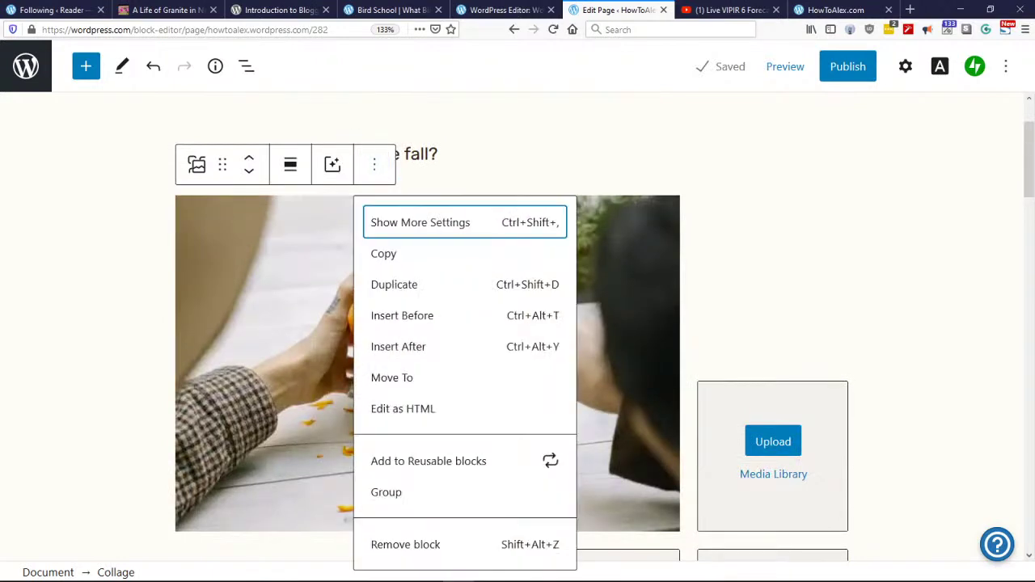
left_click(862, 254)
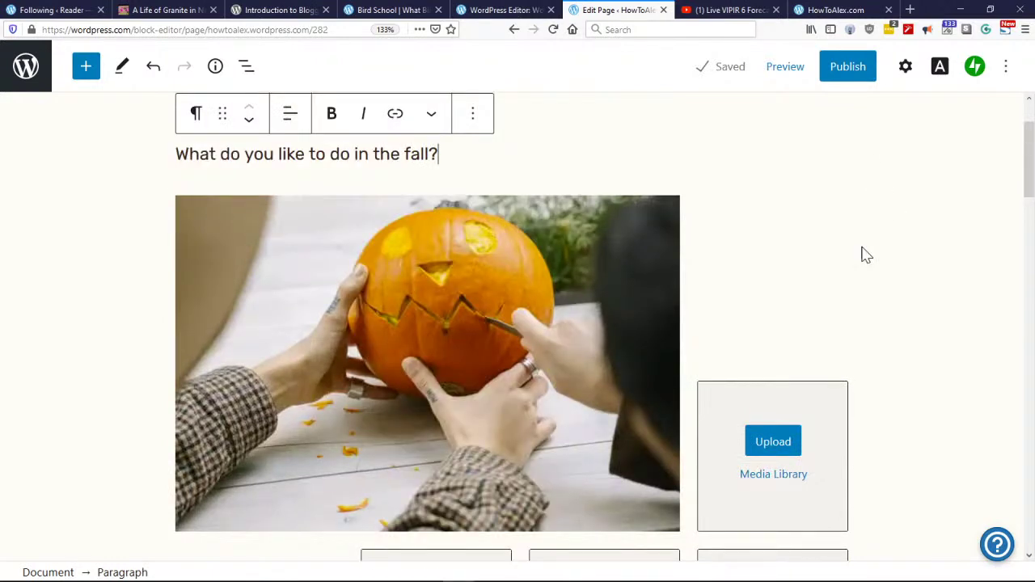
Step: Publish the Fall Fun! page and dismiss the page-is-live summary
left_click(846, 77)
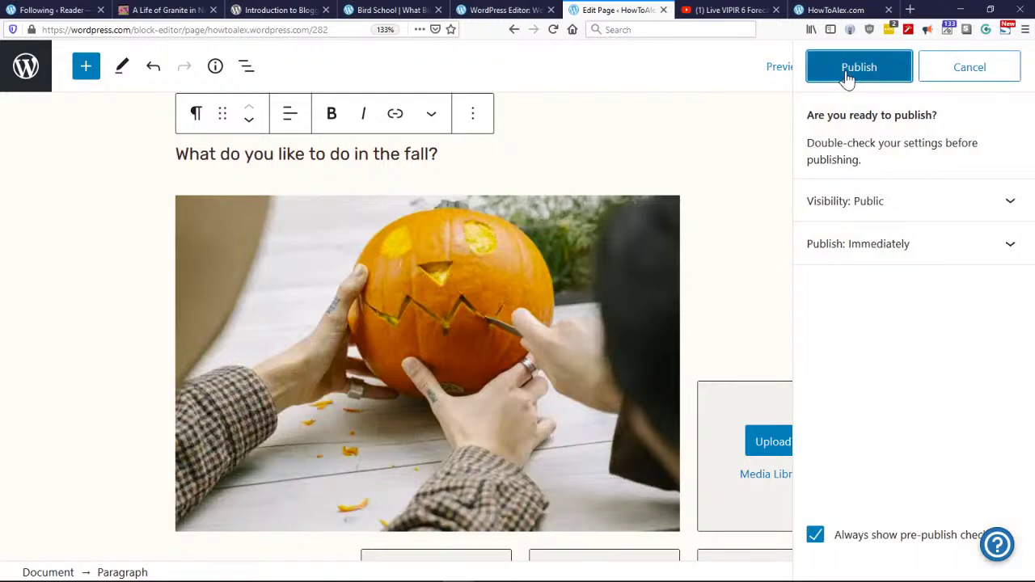
left_click(847, 78)
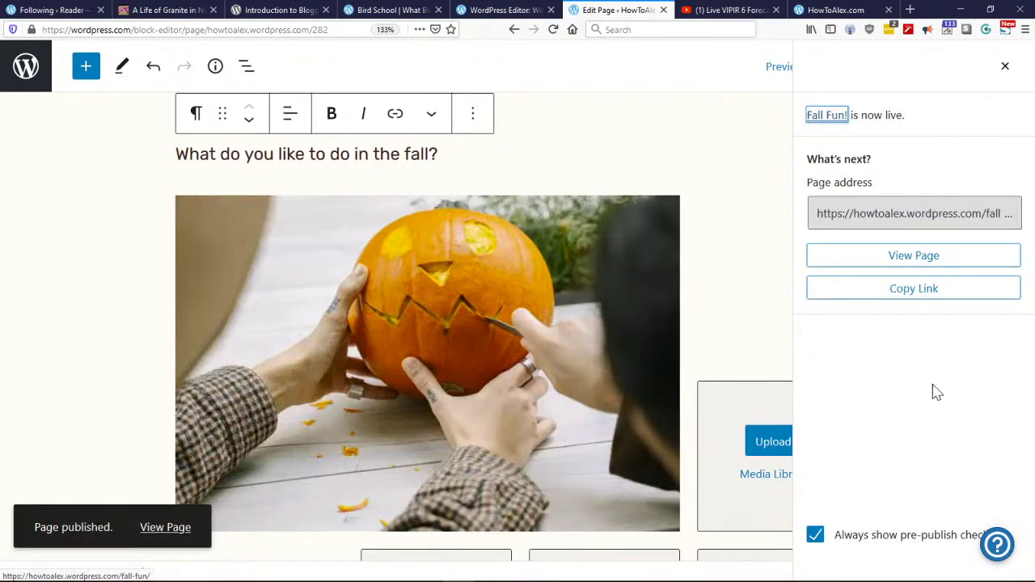
left_click(1007, 67)
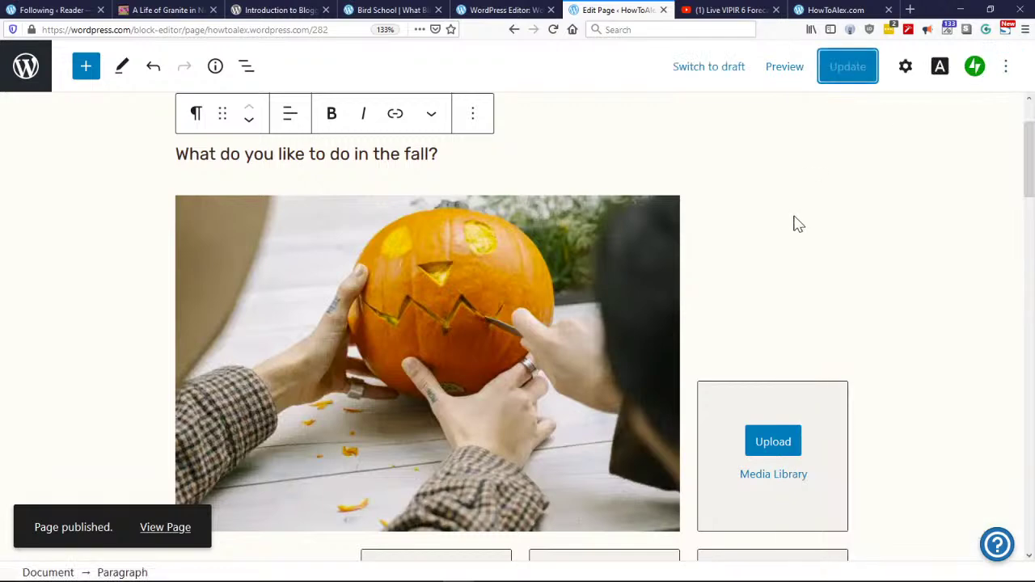
Step: Reload the editor and put the leaves photo from the media library into a collage slot
left_click(553, 30)
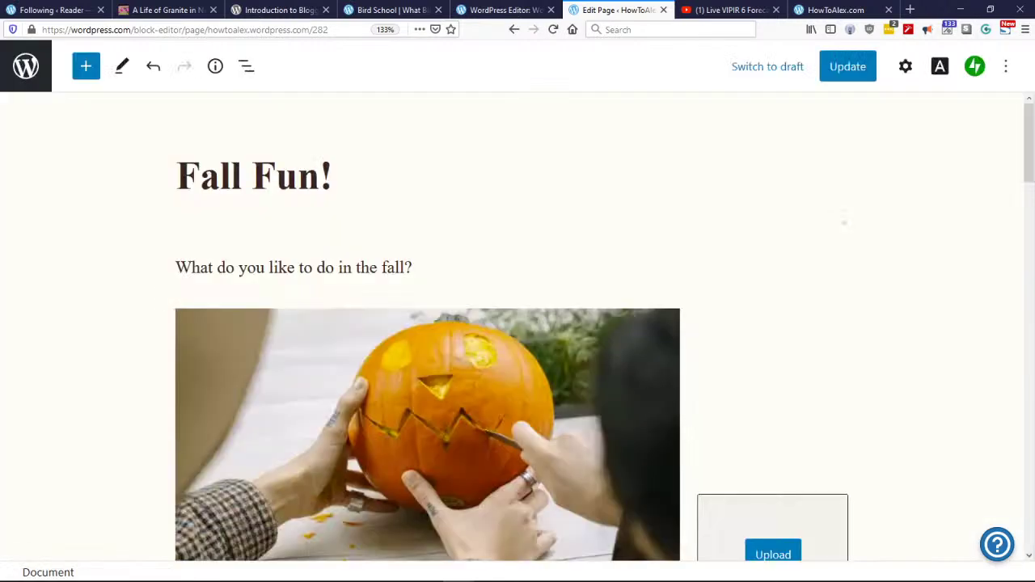
scroll(863, 229, "down", 2)
scroll(864, 230, "down", 2)
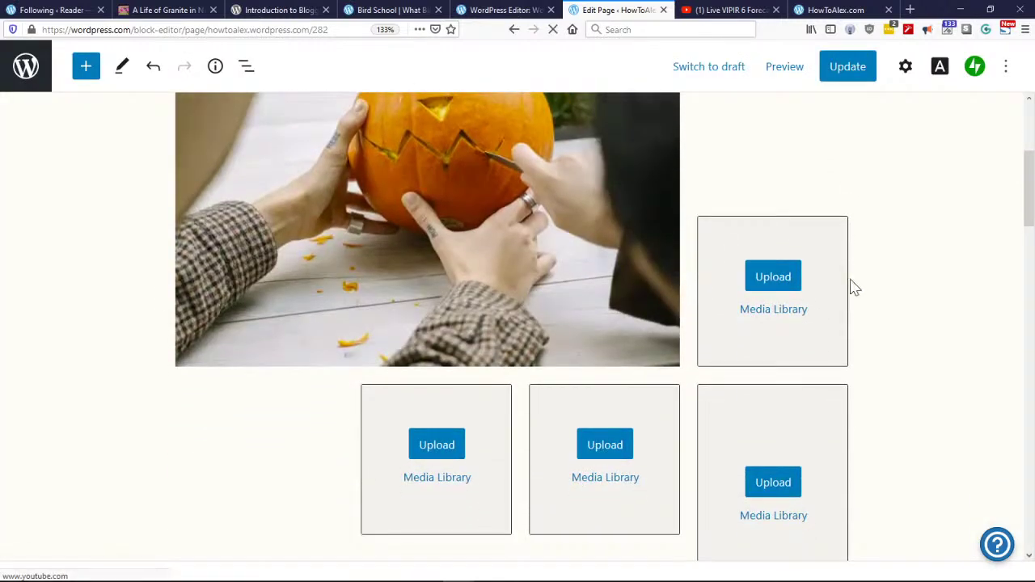
left_click(788, 312)
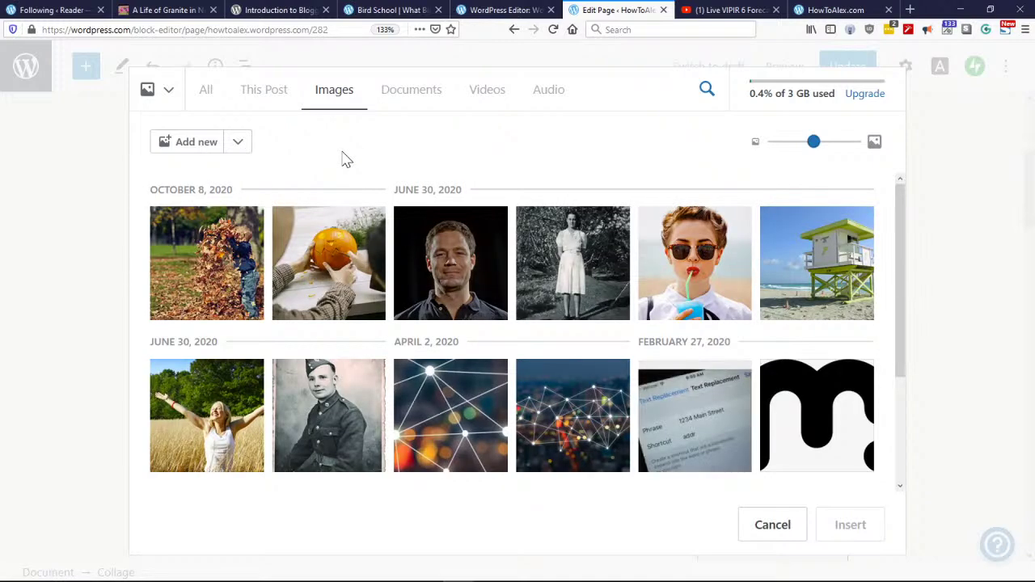
left_click(251, 241)
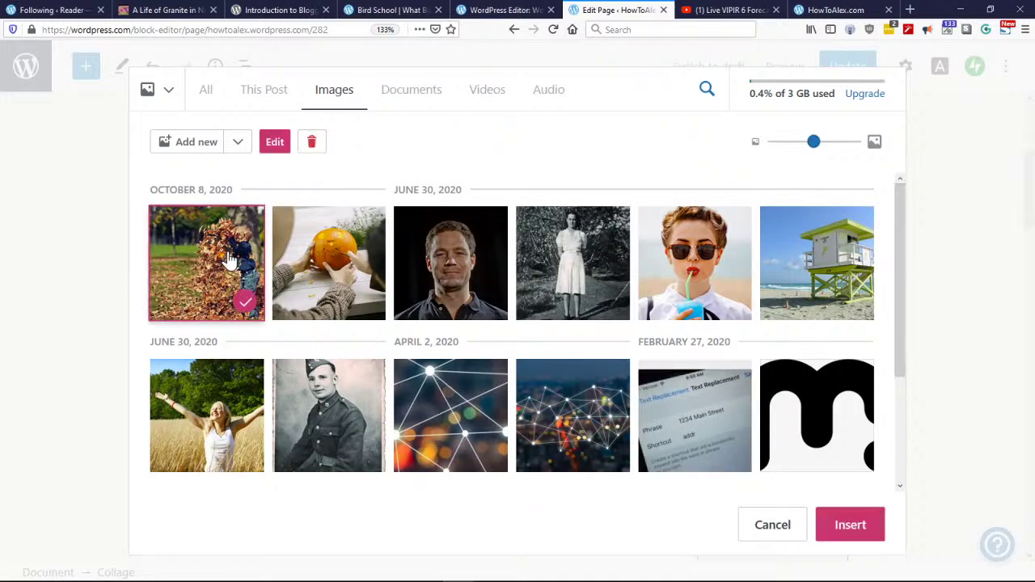
left_click(838, 528)
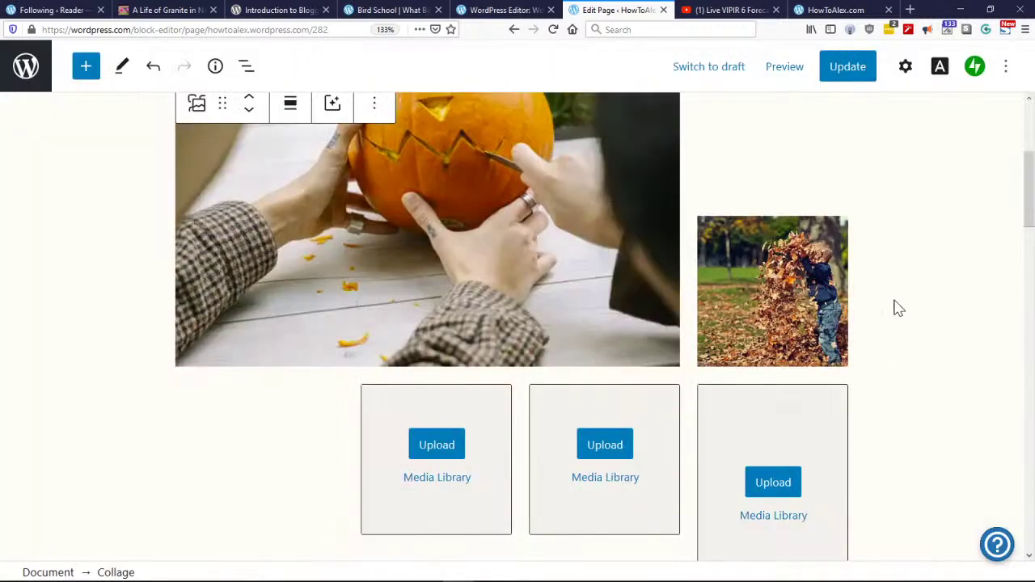
Step: Fill the next collage slot with a red-leaf forest photo from a Pexels 'fall' search
scroll(914, 293, "down", 2)
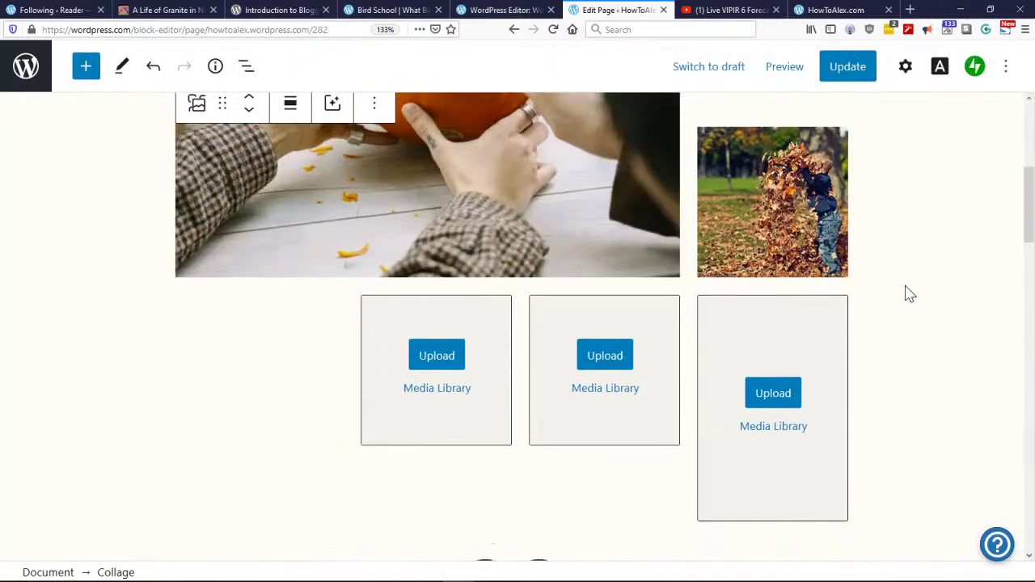
left_click(449, 390)
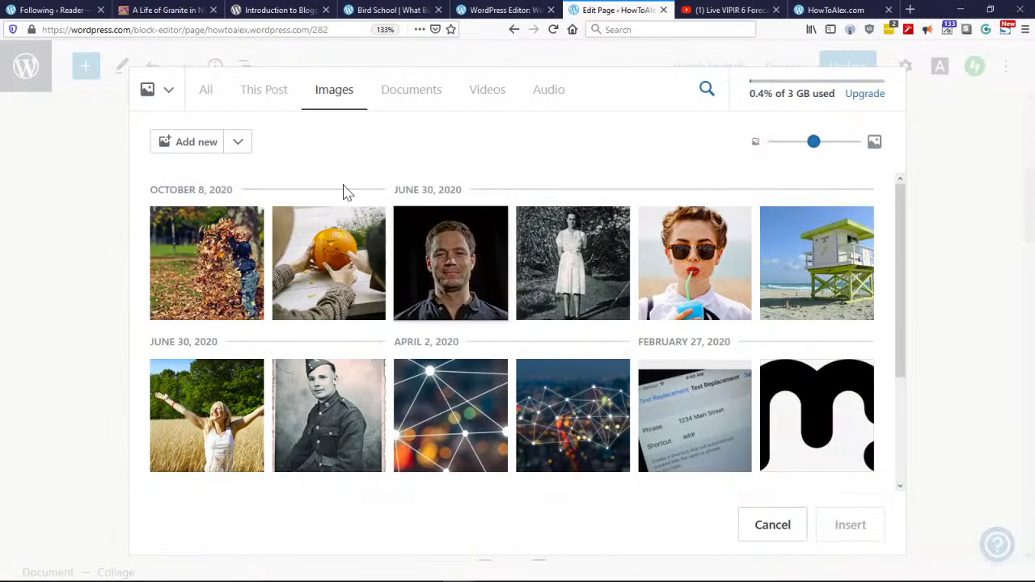
left_click(169, 93)
left_click(196, 212)
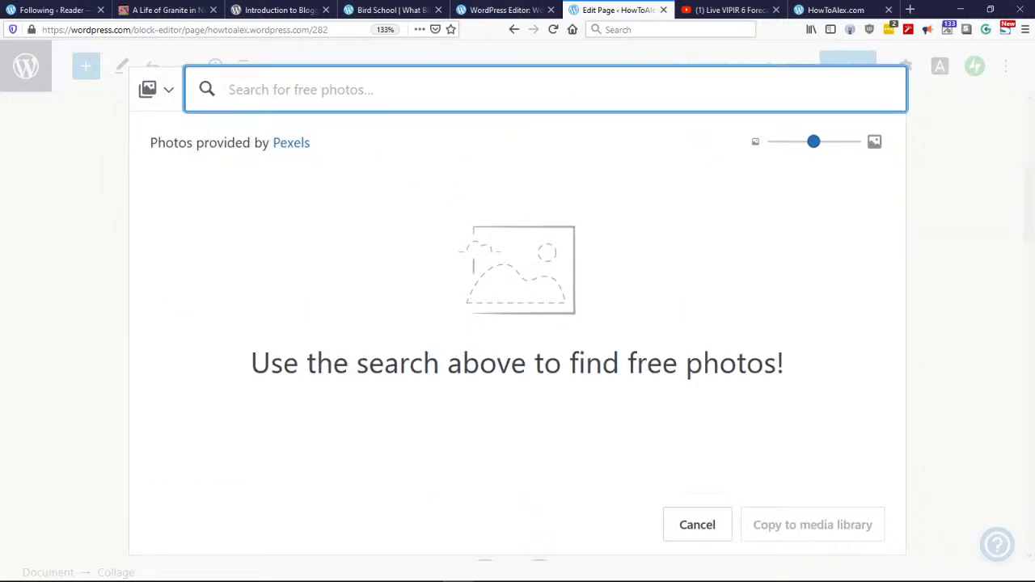
type("fall")
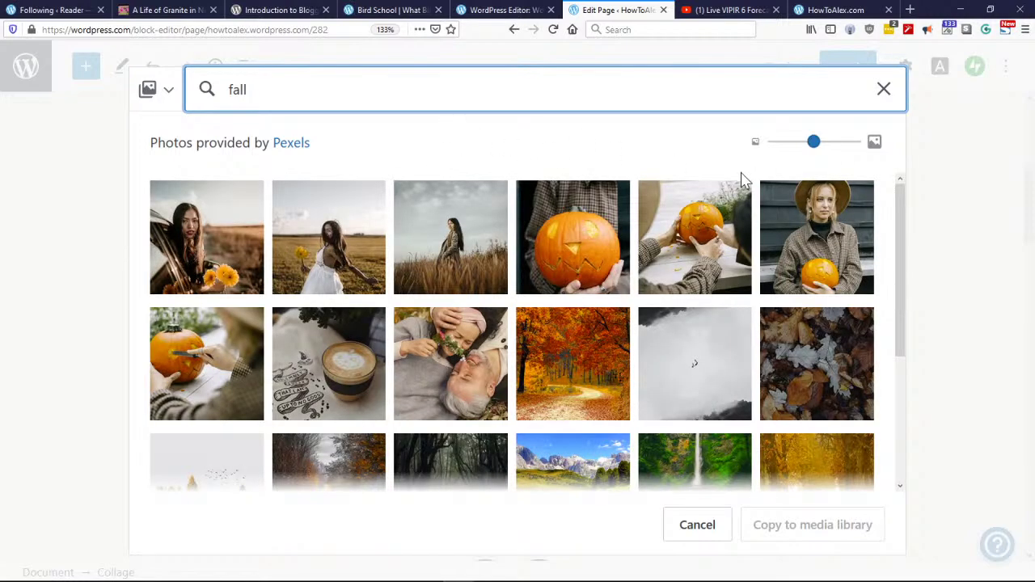
scroll(898, 335, "down", 3)
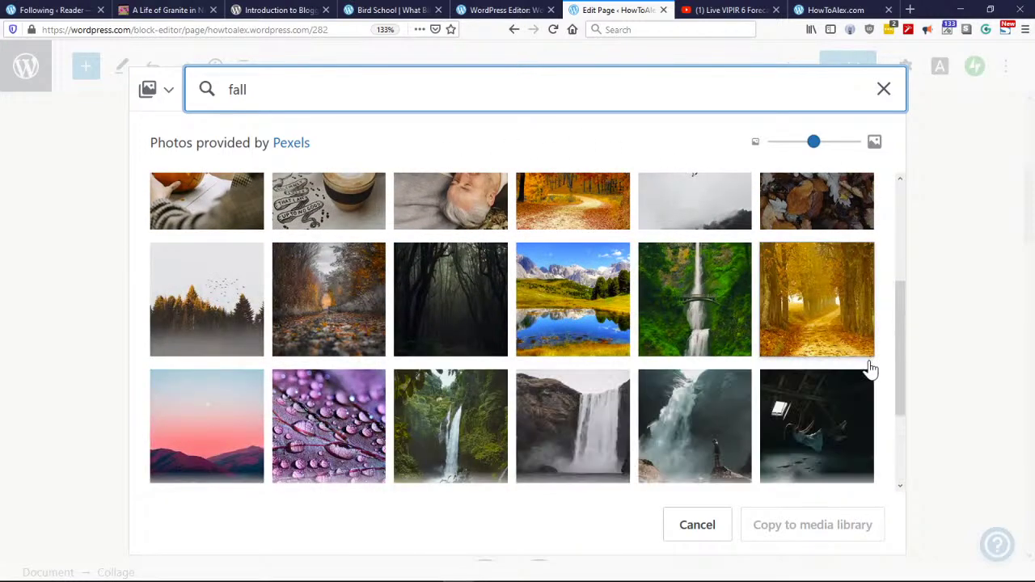
scroll(879, 338, "down", 2)
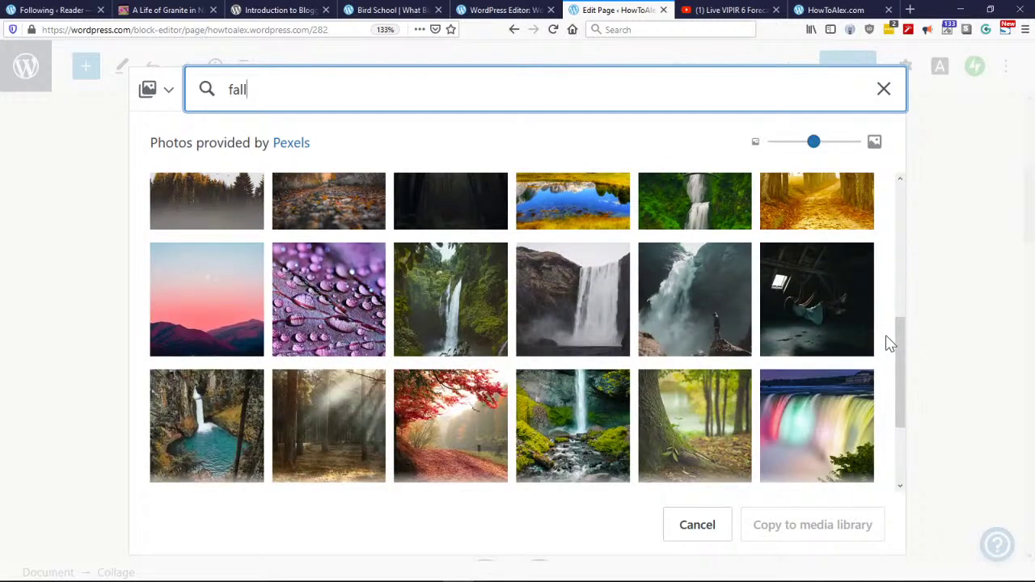
scroll(889, 344, "down", 2)
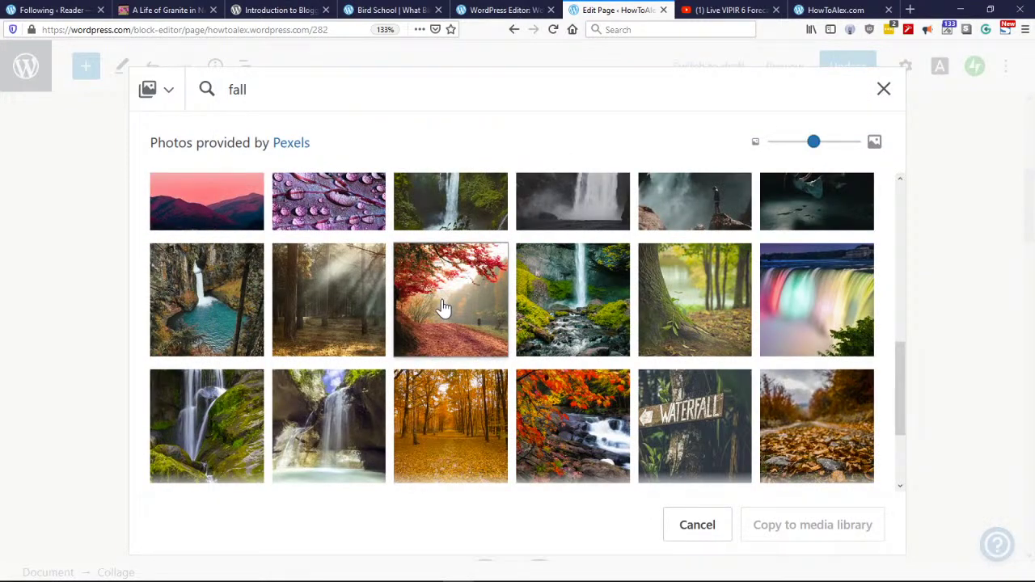
left_click(443, 308)
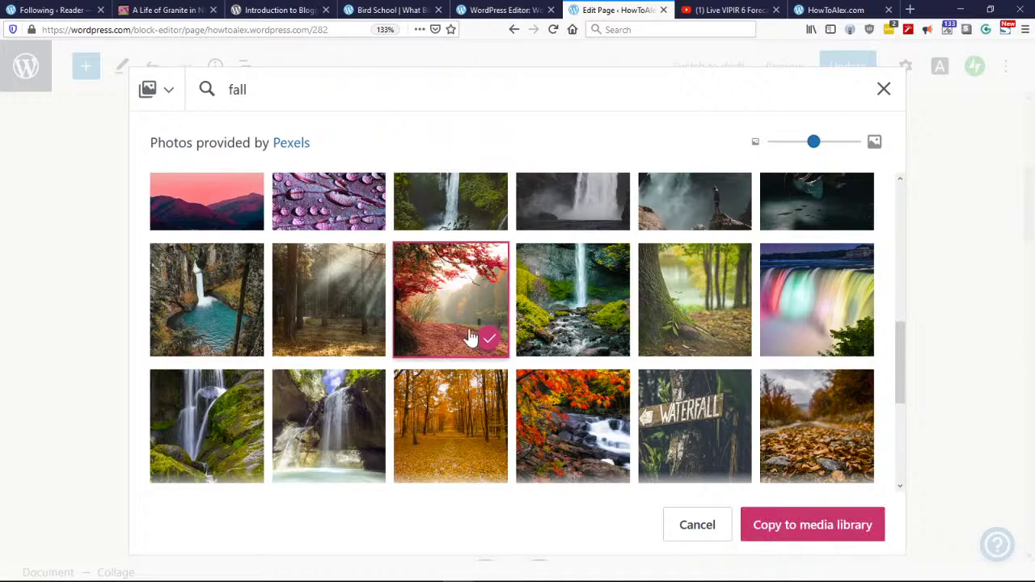
left_click(770, 525)
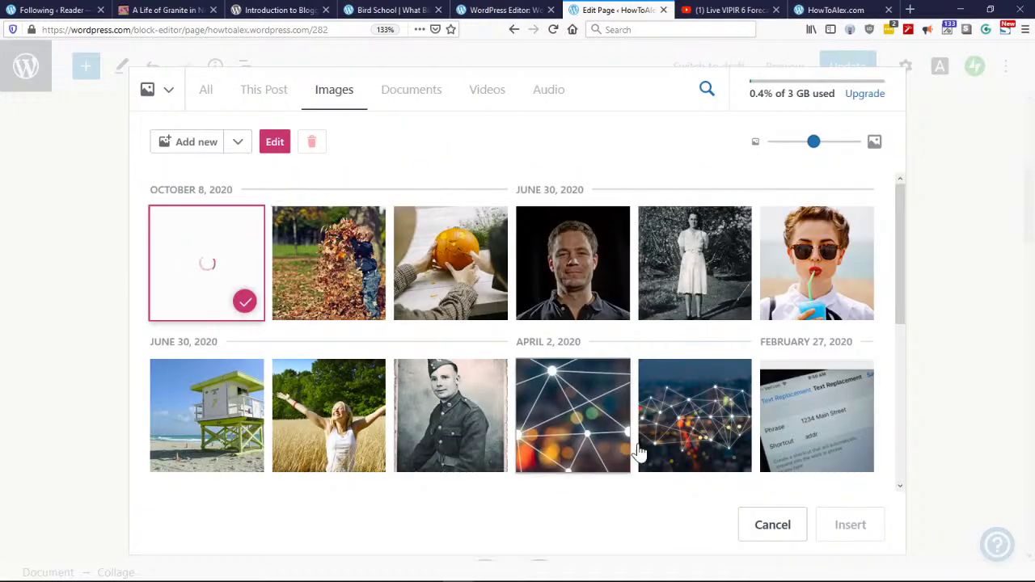
left_click(850, 525)
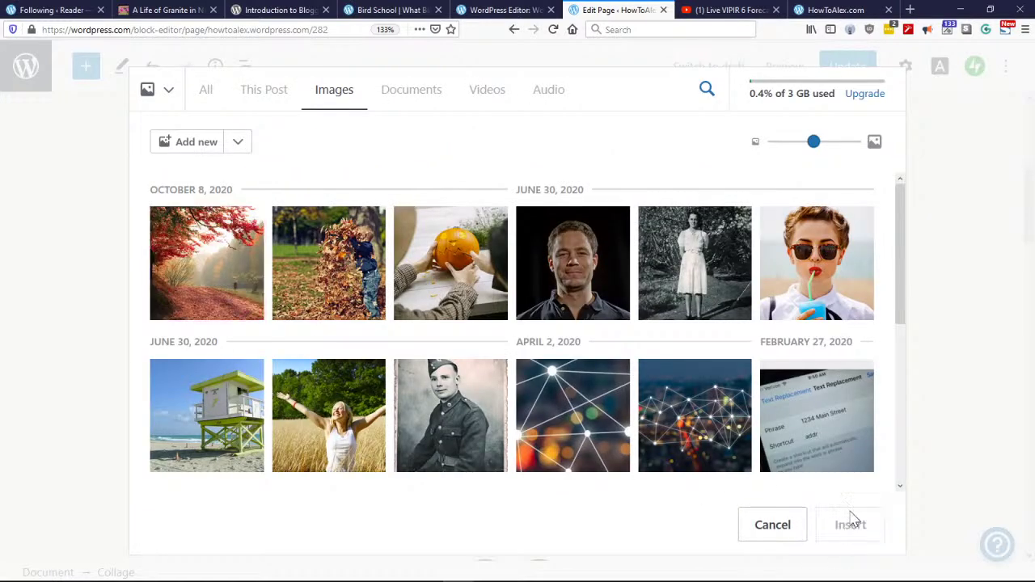
Step: Add a sunset tent photo from a Pexels 'camping' search to another collage slot
left_click(604, 390)
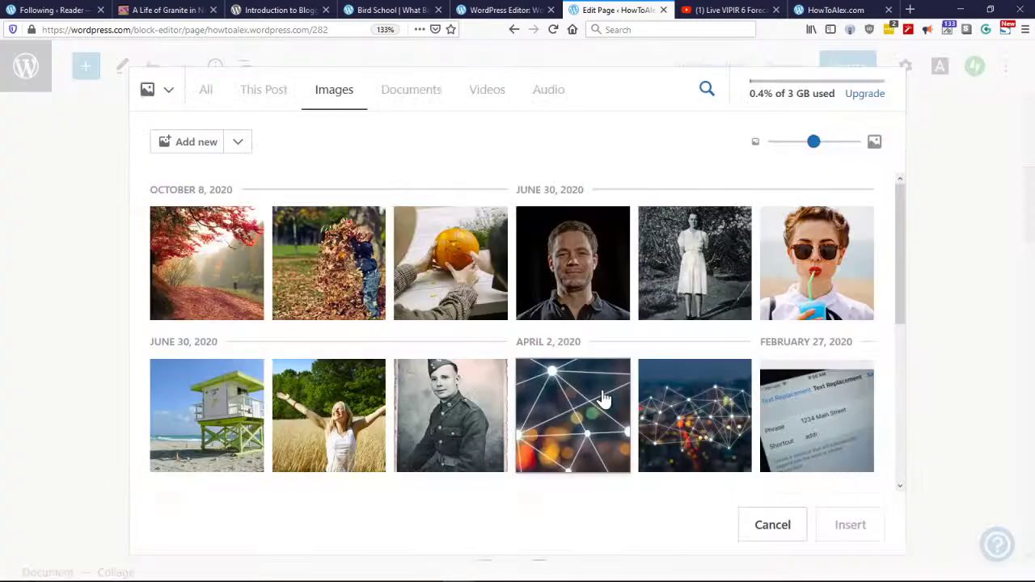
left_click(168, 91)
left_click(198, 206)
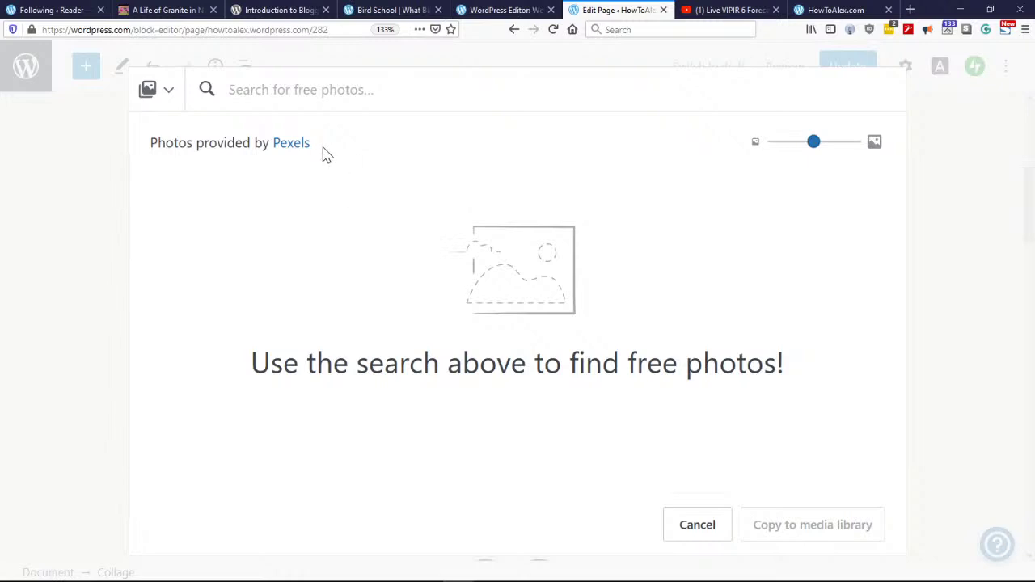
type("ca")
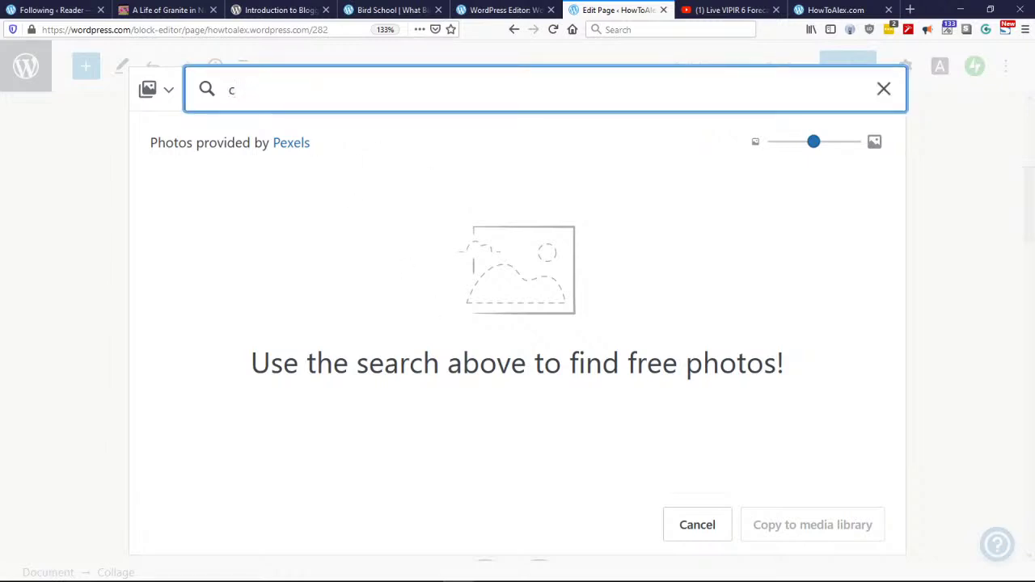
type("mping")
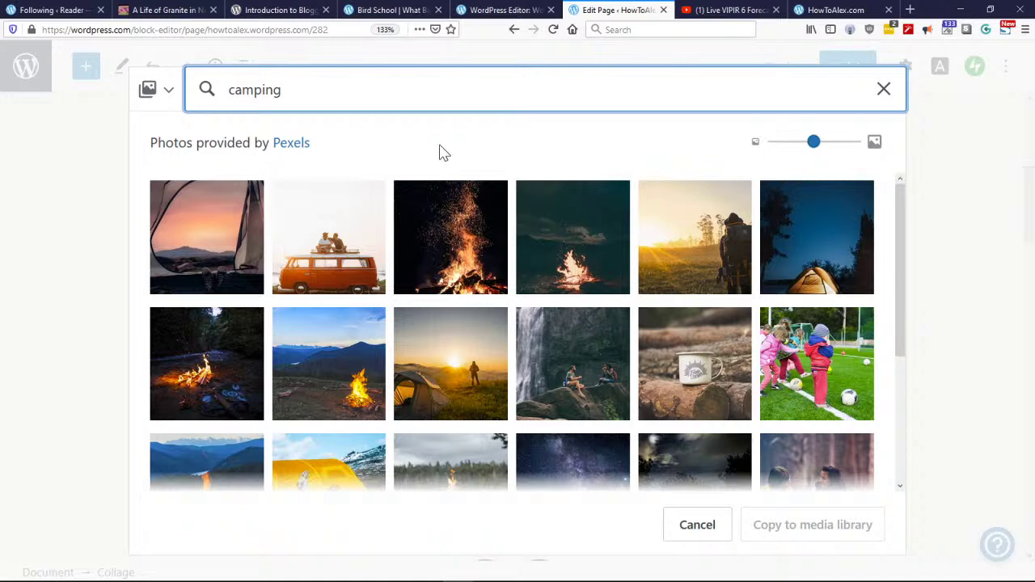
left_click(450, 412)
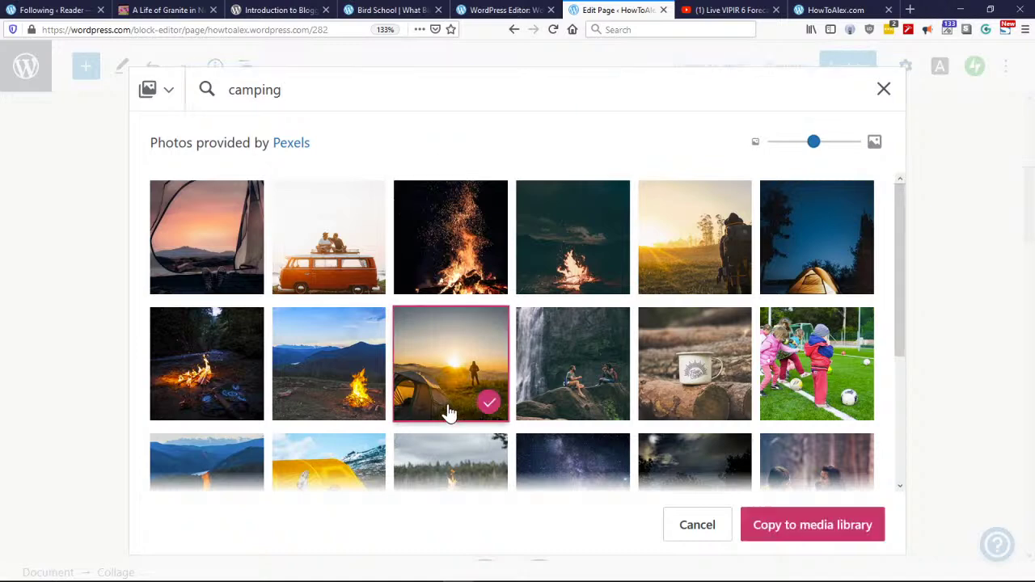
left_click(796, 527)
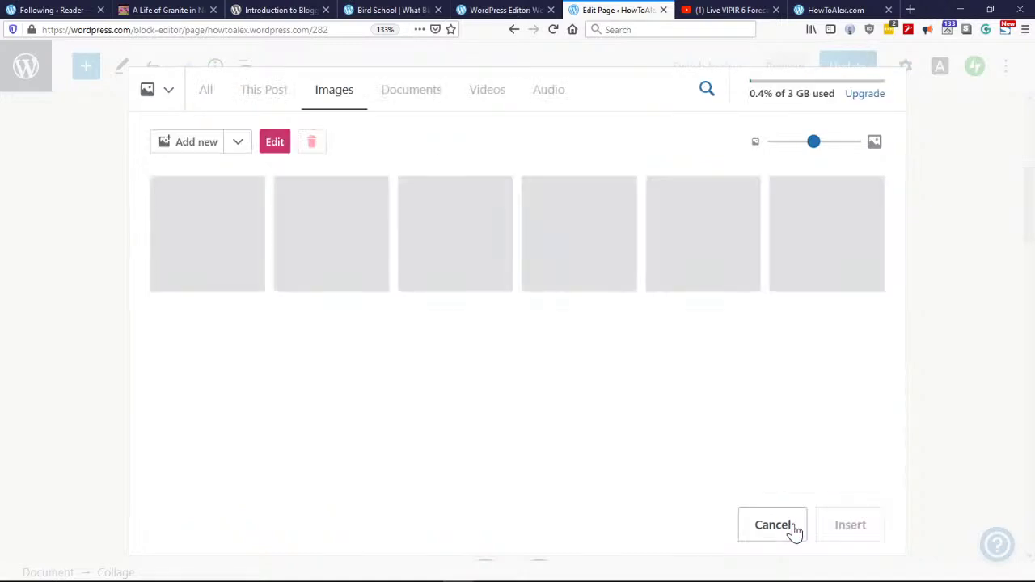
left_click(841, 527)
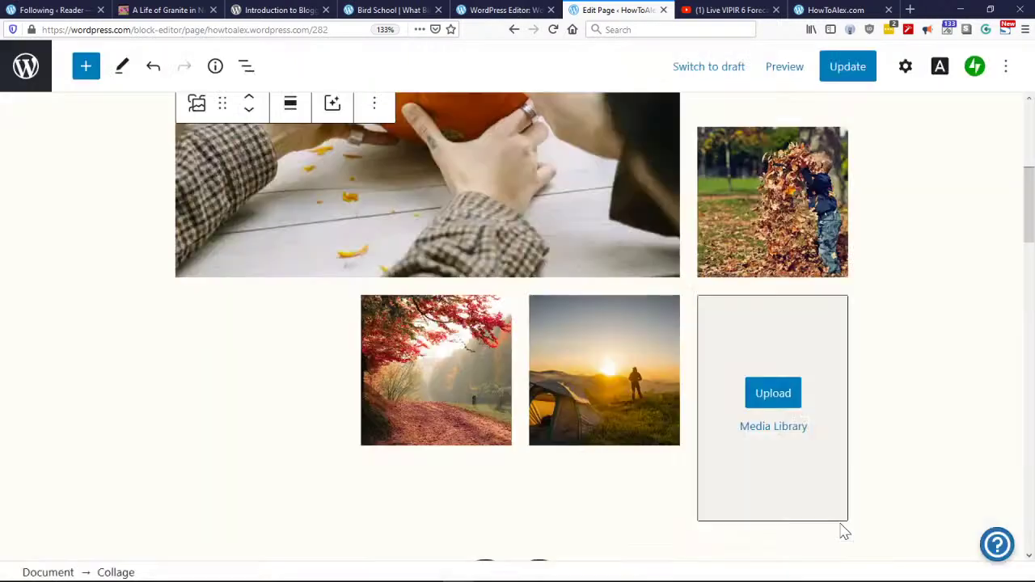
Step: Fill the last collage slot with the Pexels 'camping' tent sunset photo
left_click(765, 430)
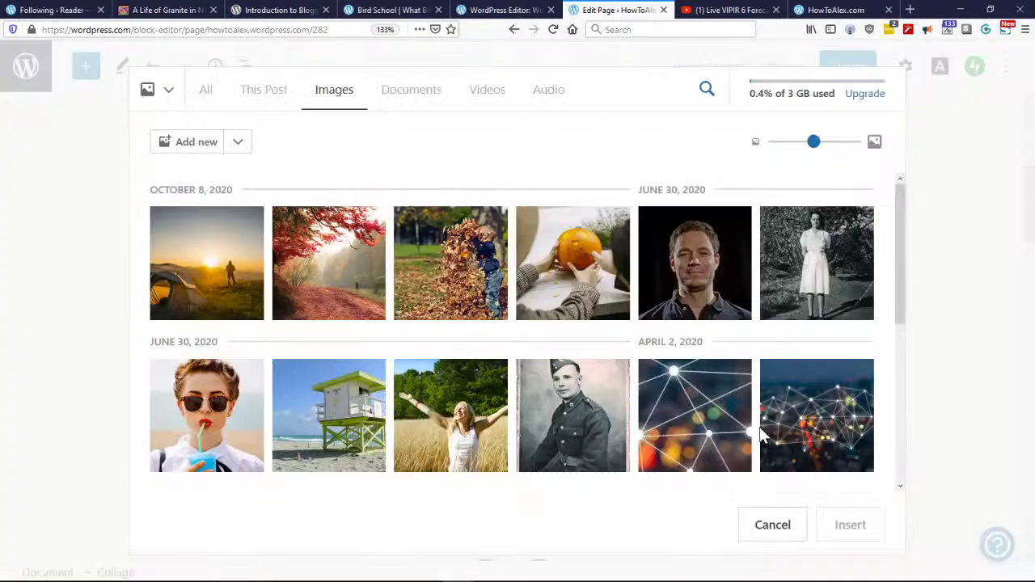
left_click(167, 94)
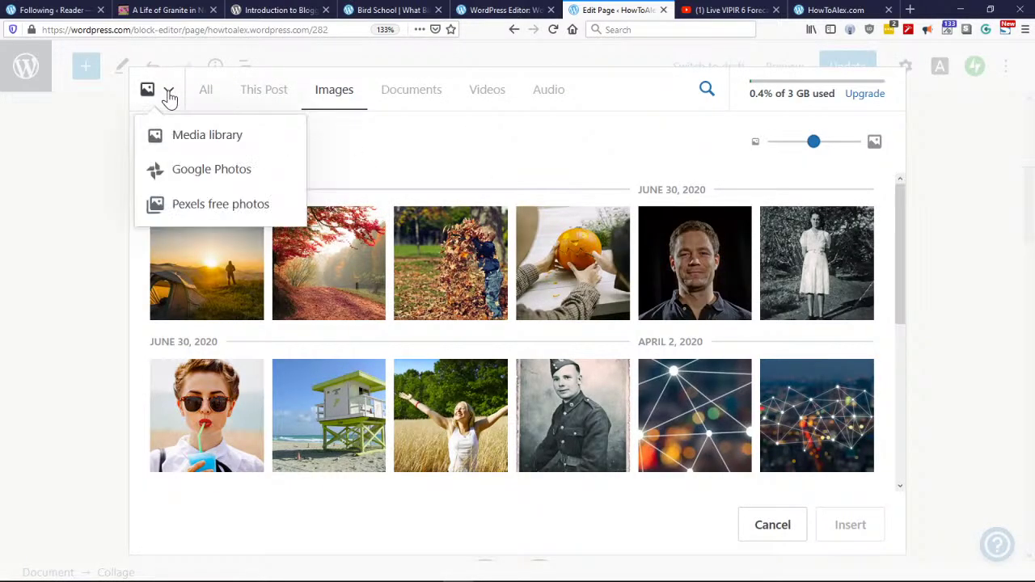
left_click(201, 208)
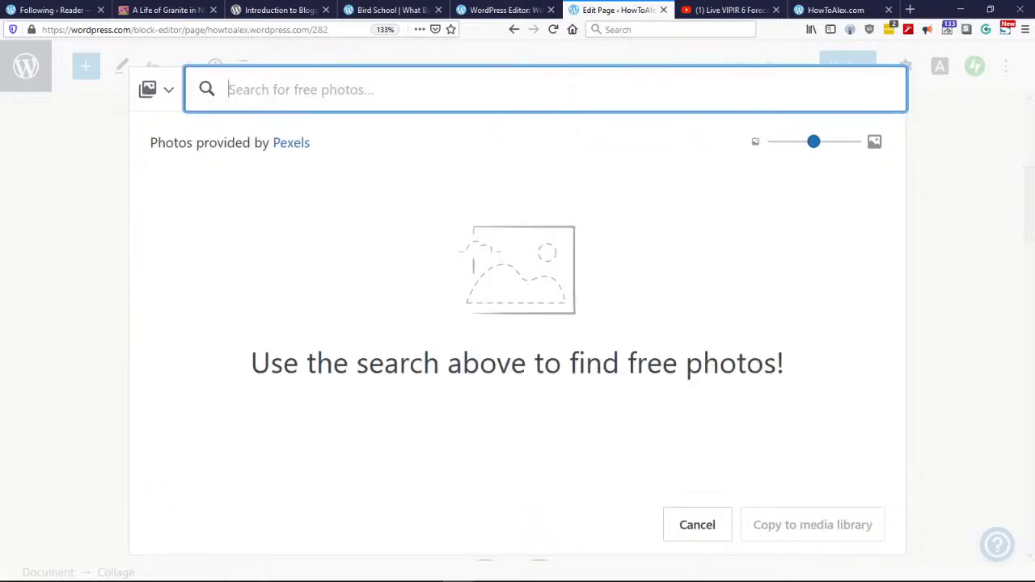
type("camp")
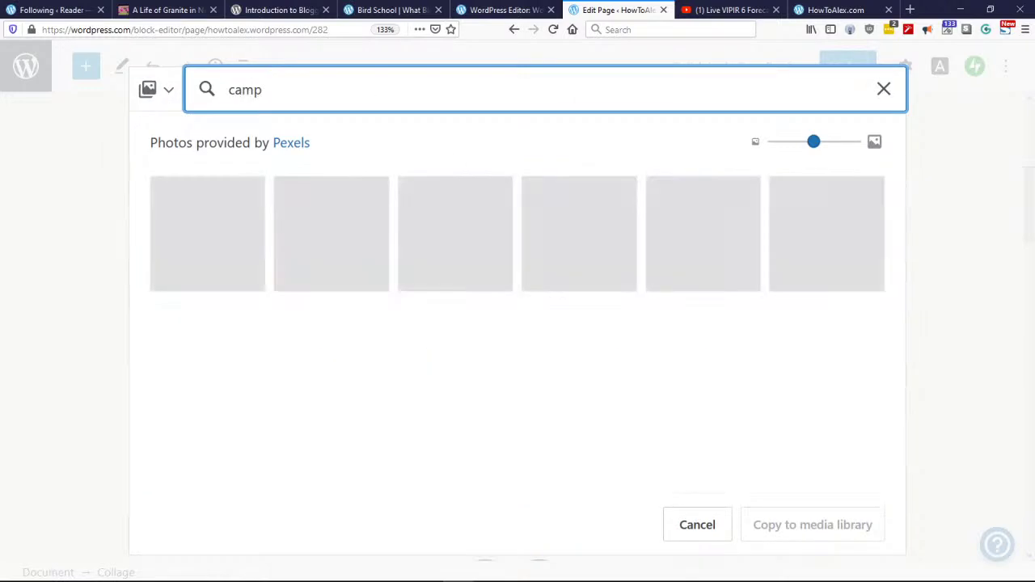
type("ing")
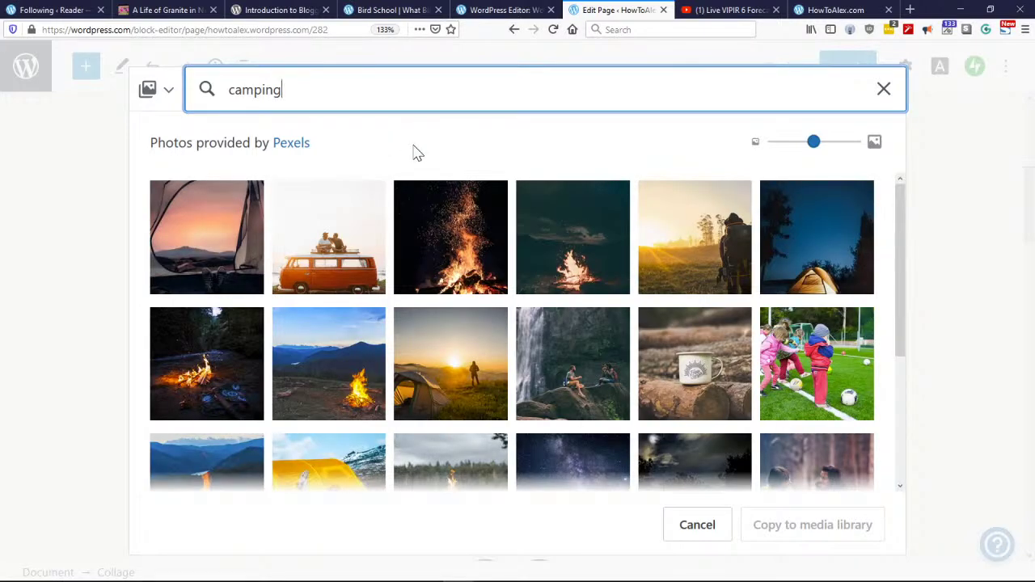
left_click(211, 247)
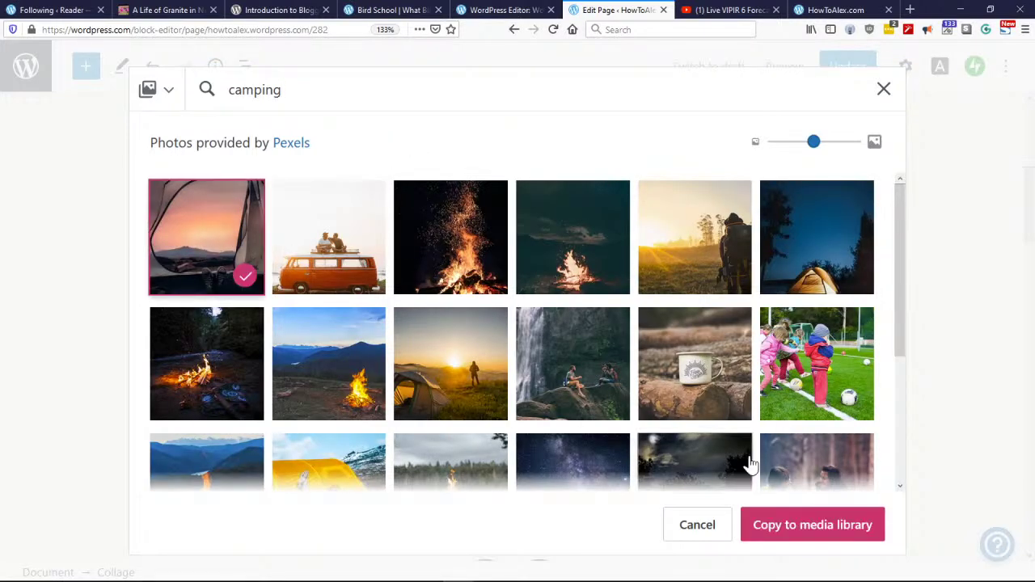
left_click(769, 528)
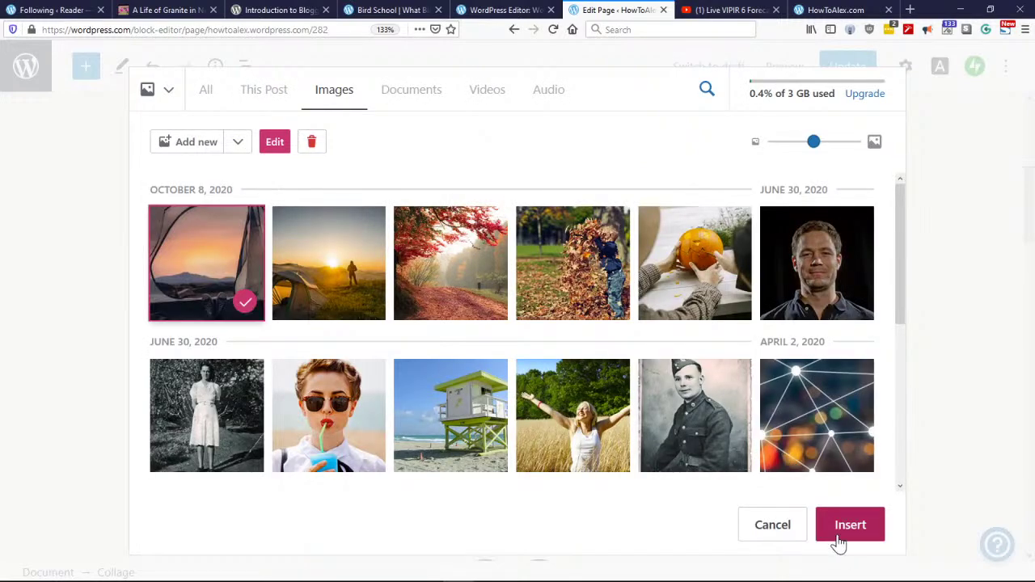
left_click(850, 530)
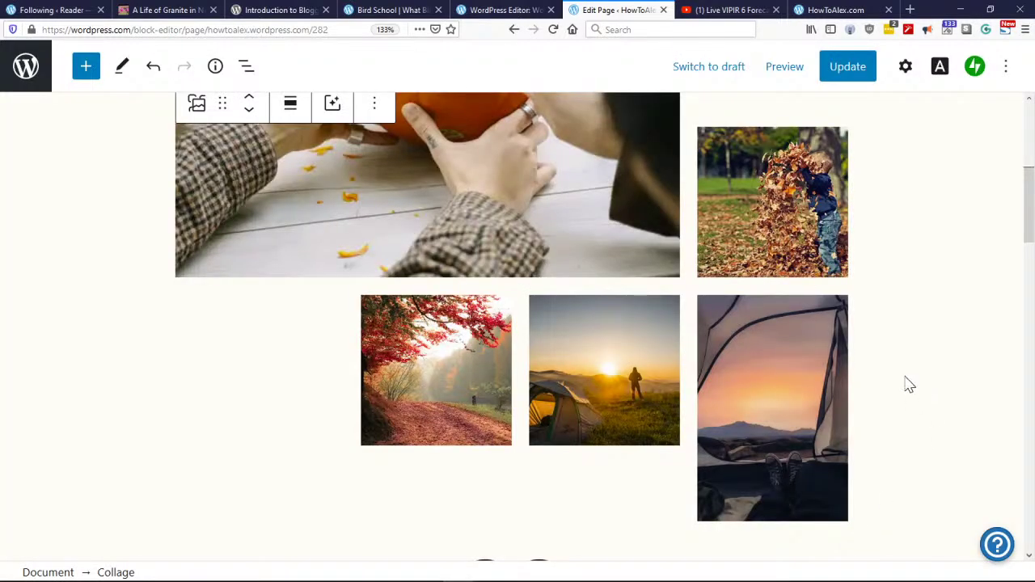
Step: Select the empty paragraph at the page end below the Spooky GIF and show the quick block picker
scroll(908, 381, "up", 5)
scroll(809, 307, "down", 3)
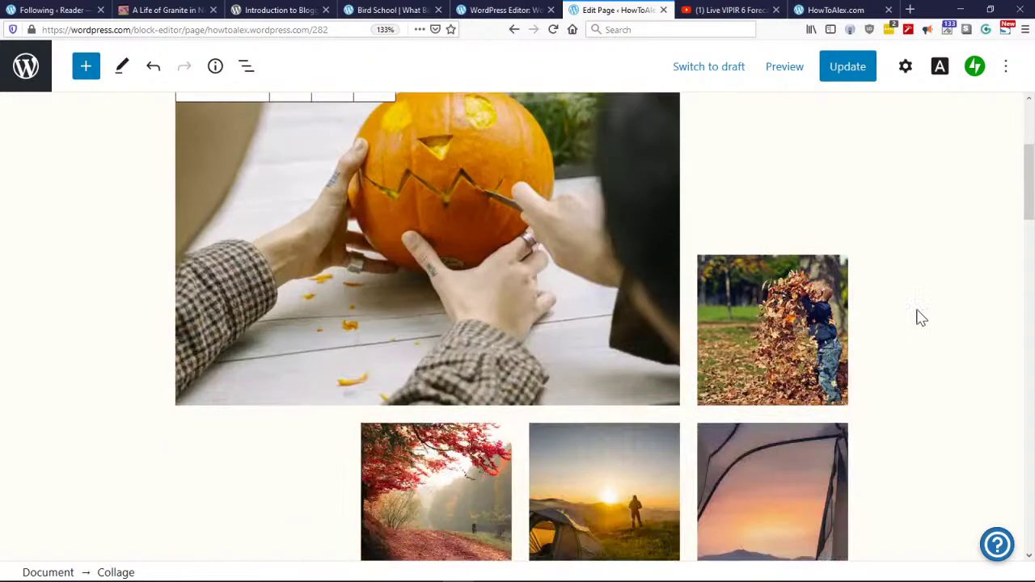
scroll(920, 318, "down", 1)
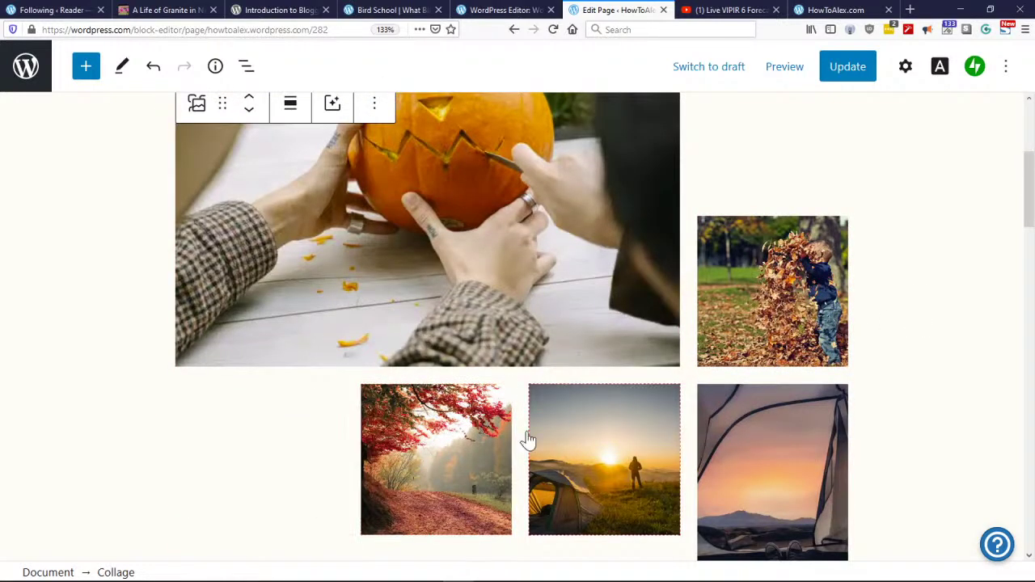
scroll(898, 426, "down", 8)
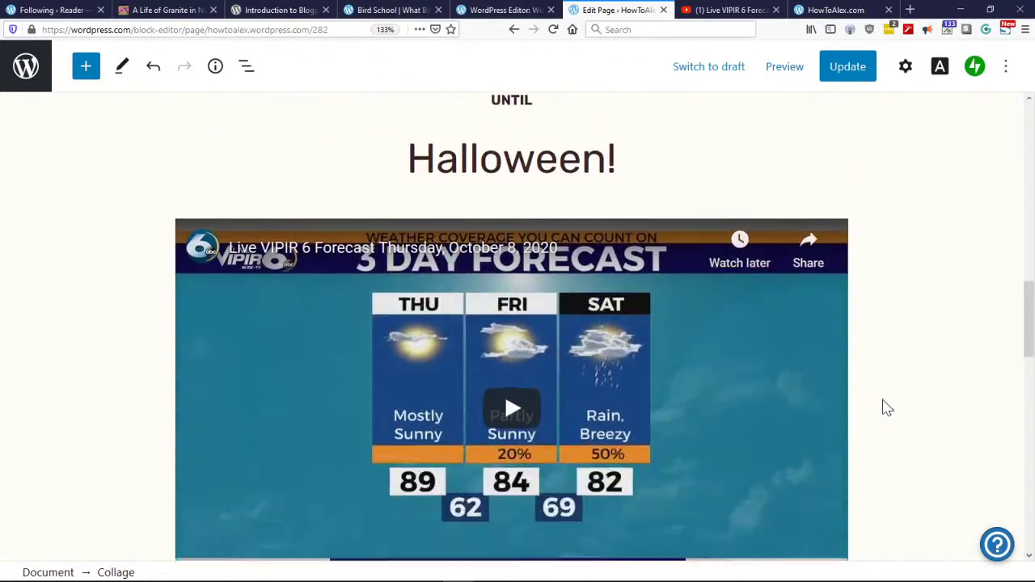
scroll(887, 408, "down", 15)
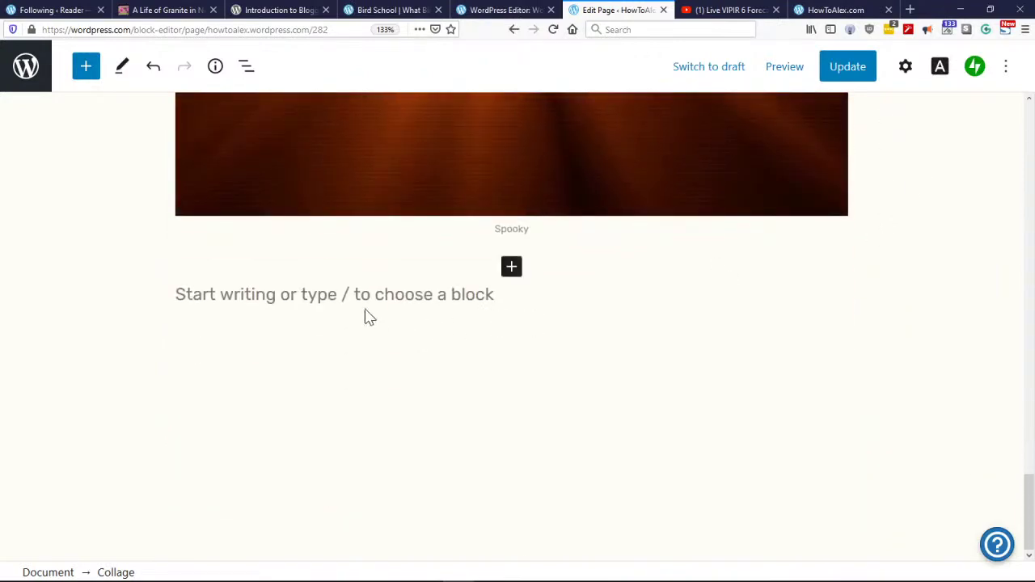
left_click(178, 295)
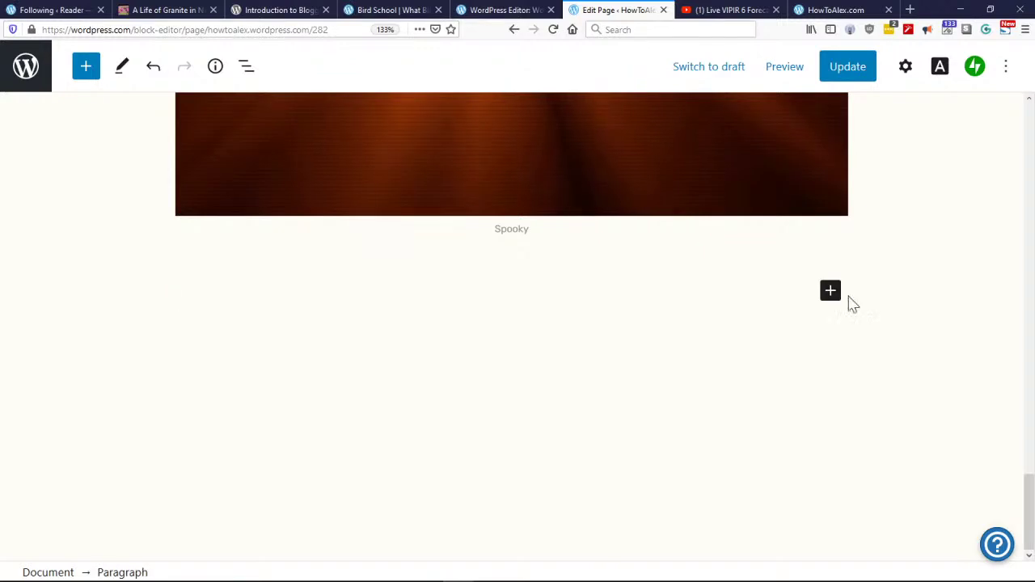
left_click(833, 292)
scroll(744, 506, "down", 1)
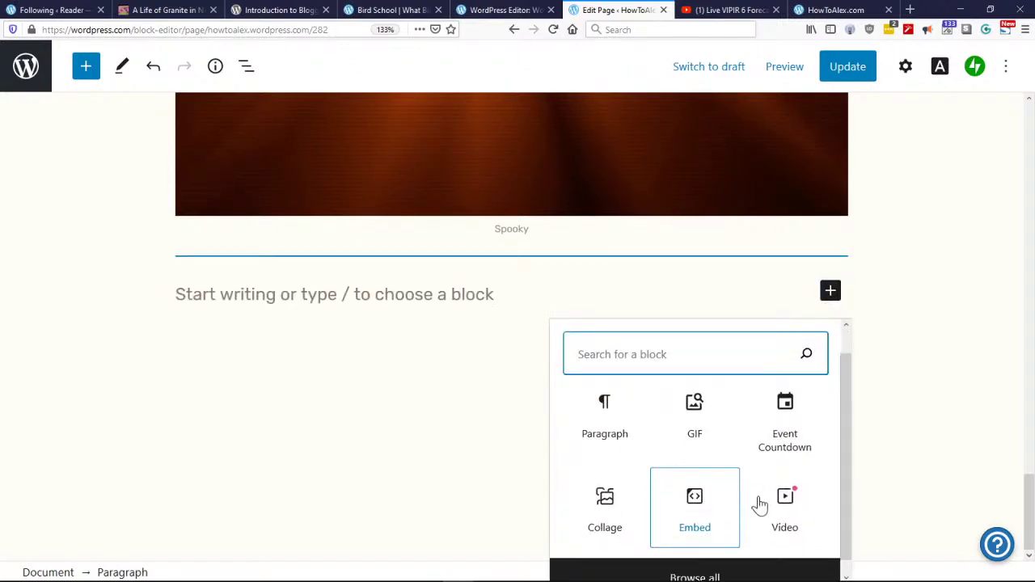
Step: Open the full block library and scroll through its CoBlocks categories
left_click(695, 566)
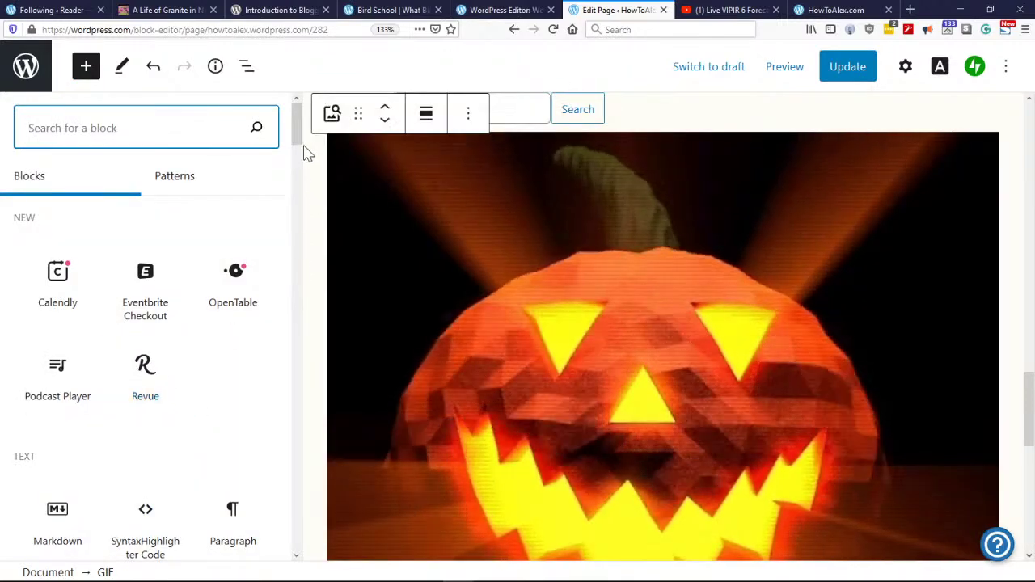
left_click_drag(297, 133, 296, 354)
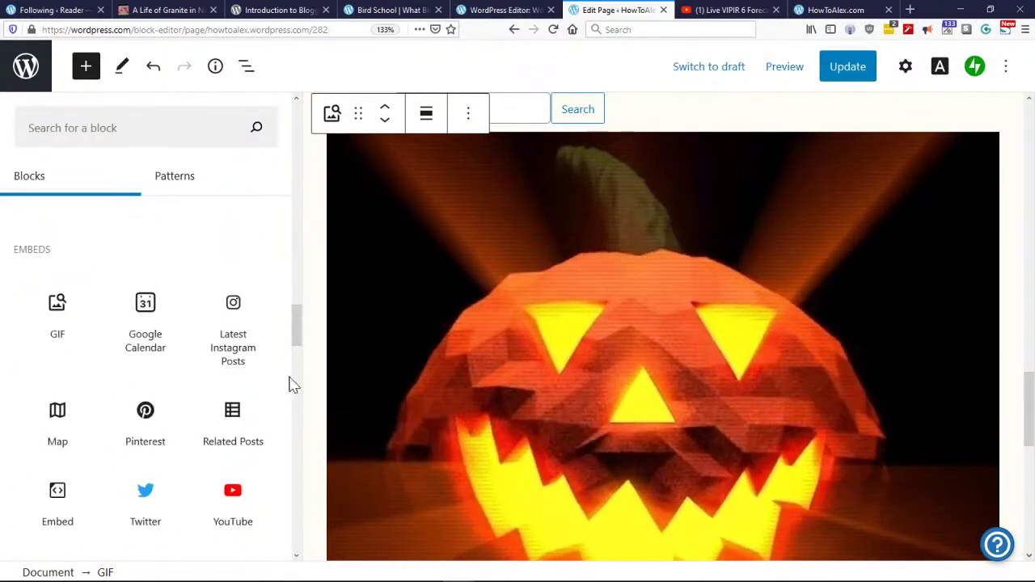
scroll(293, 384, "down", 5)
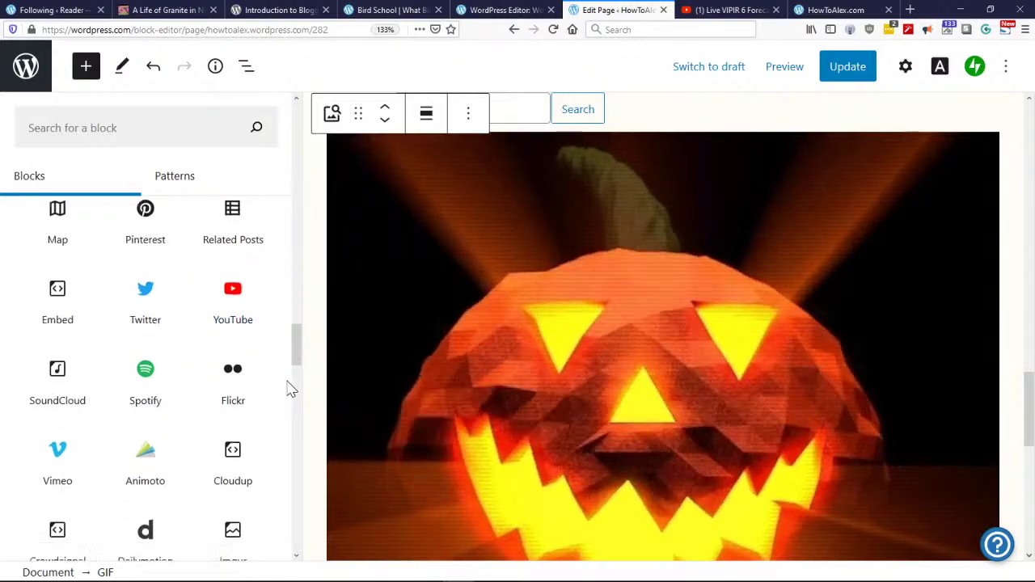
scroll(291, 389, "down", 4)
scroll(290, 389, "up", 2)
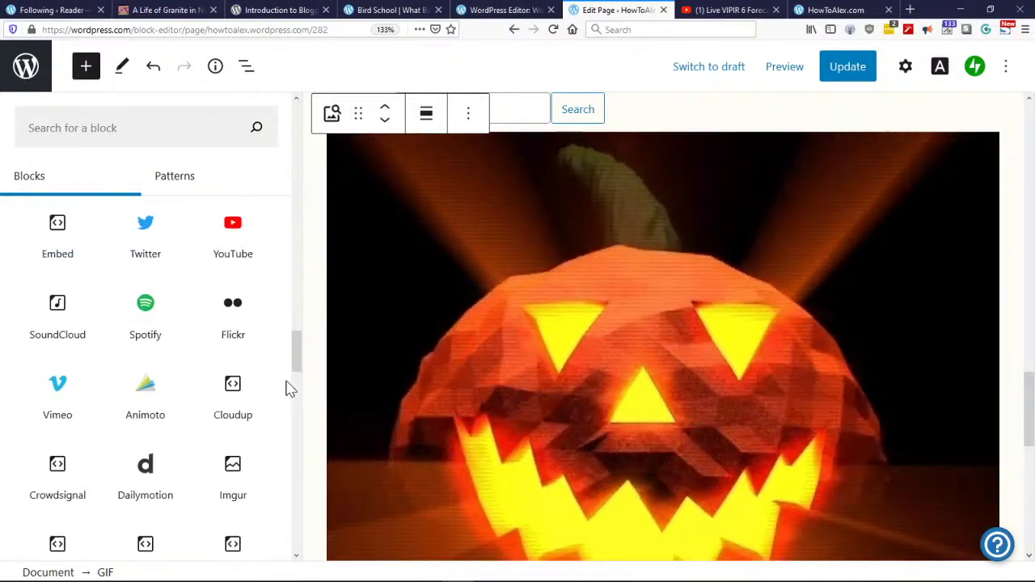
mouse_move(137, 321)
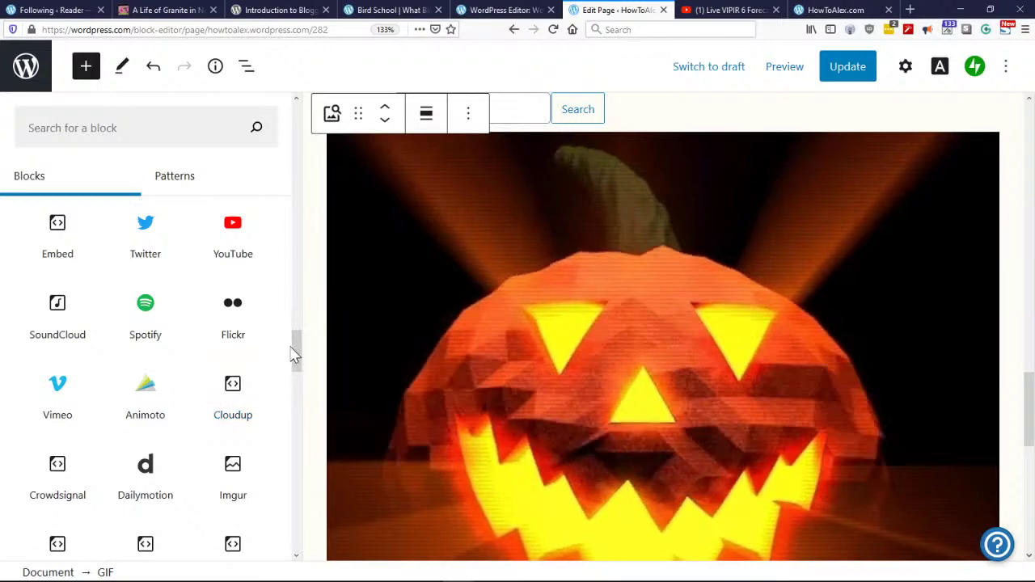
left_click_drag(295, 347, 298, 411)
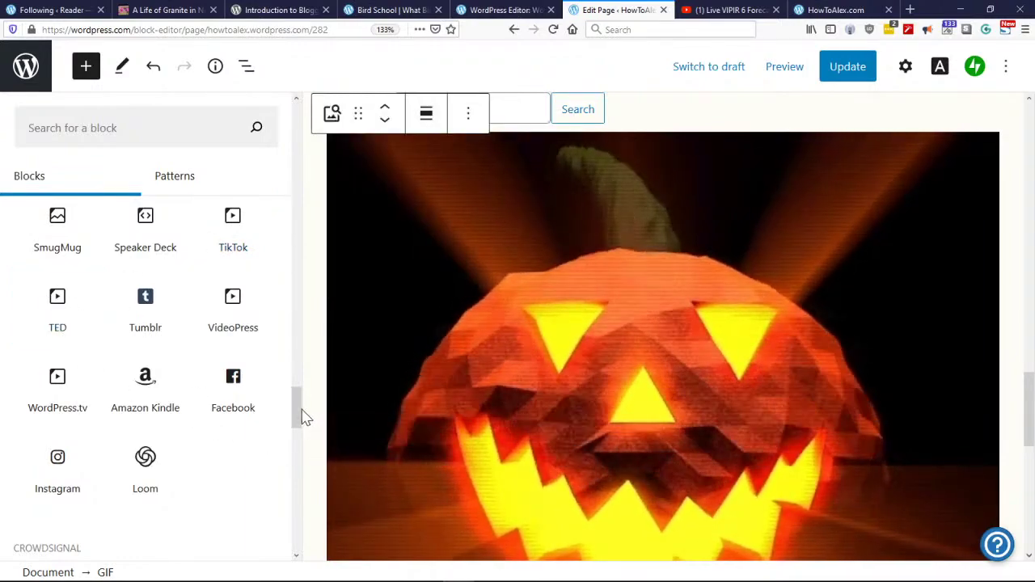
left_click_drag(300, 418, 291, 439)
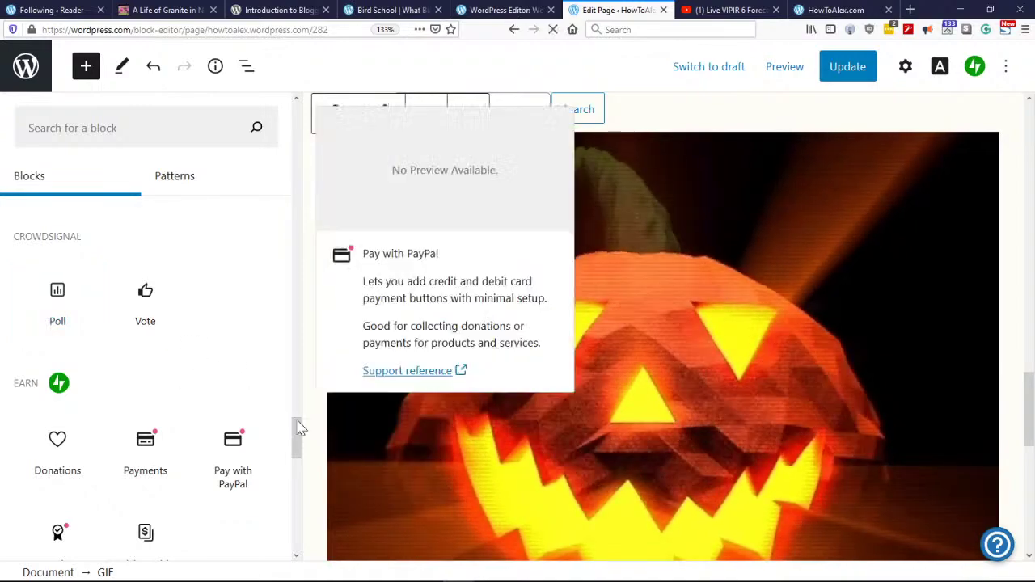
mouse_move(296, 427)
left_mouse_down()
mouse_move(293, 458)
mouse_move(289, 434)
left_mouse_up()
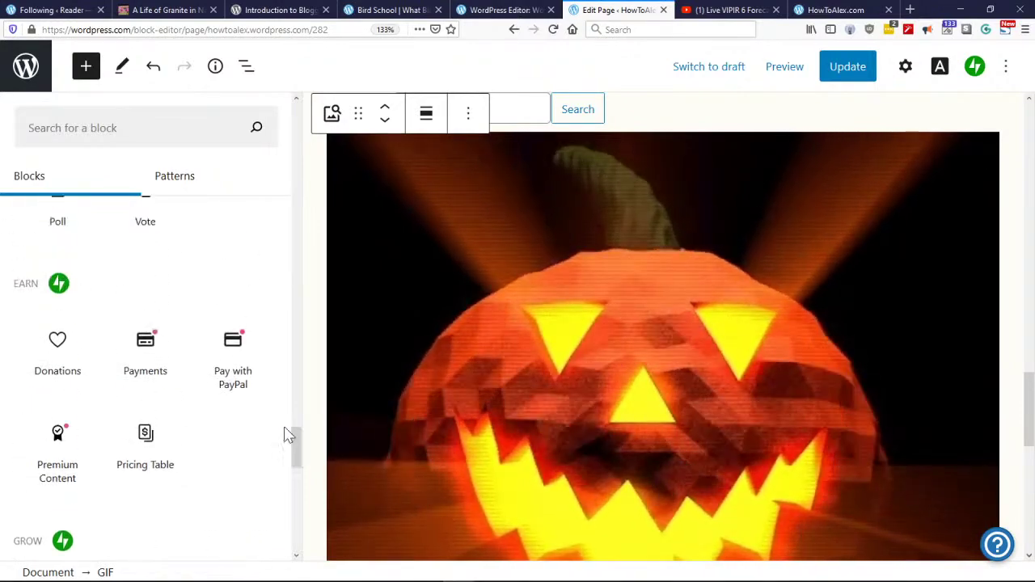
Step: Preview the Widgets blocks such as Timeline, Shortcode and Archives
mouse_move(154, 359)
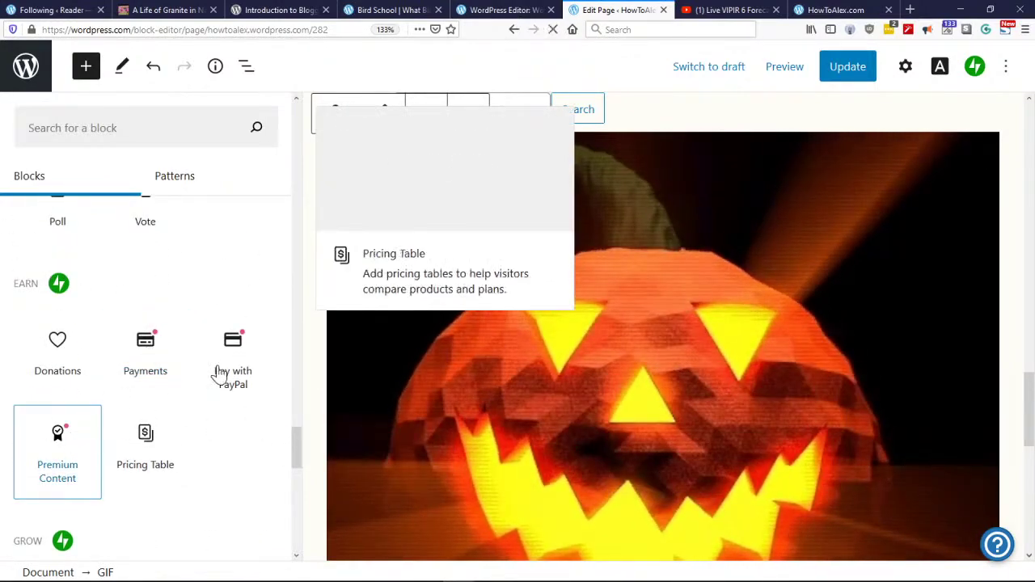
left_click_drag(301, 456, 304, 492)
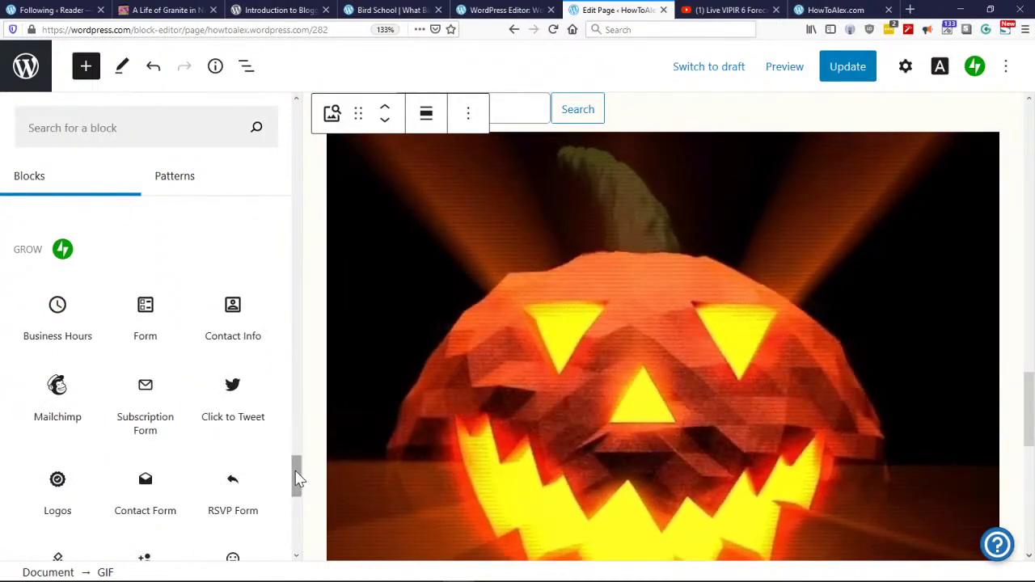
left_click_drag(296, 477, 298, 529)
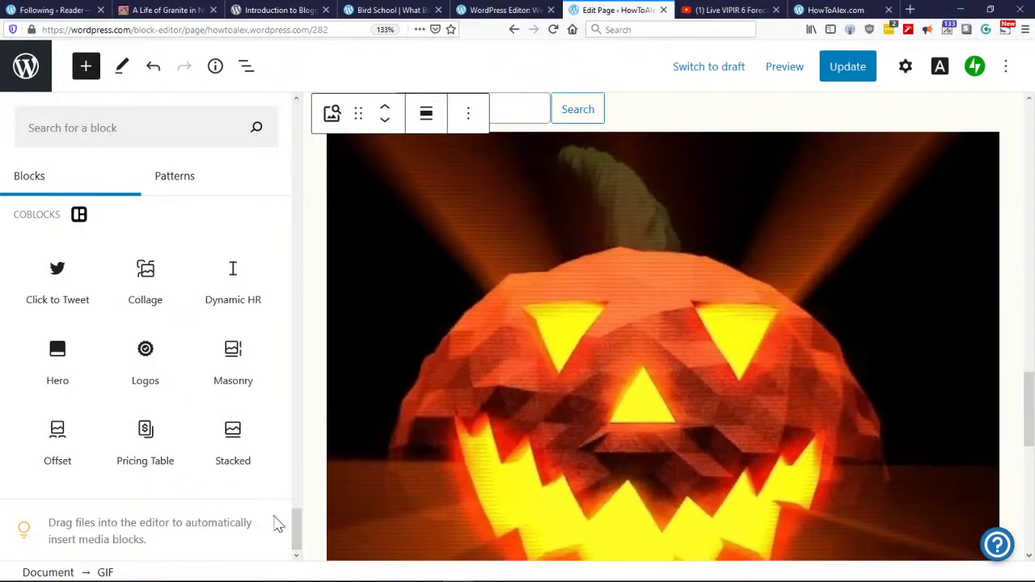
mouse_move(142, 446)
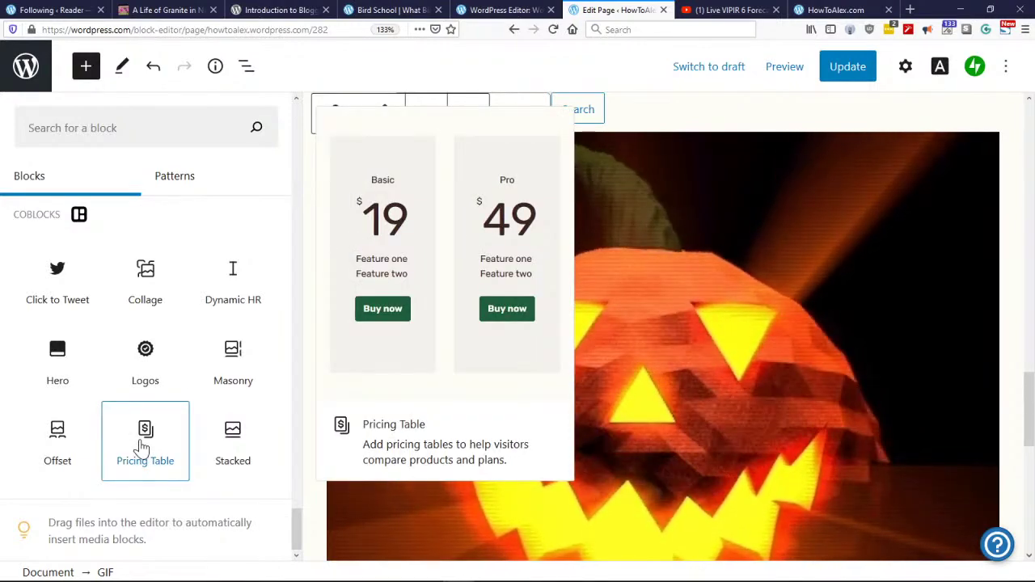
mouse_move(233, 454)
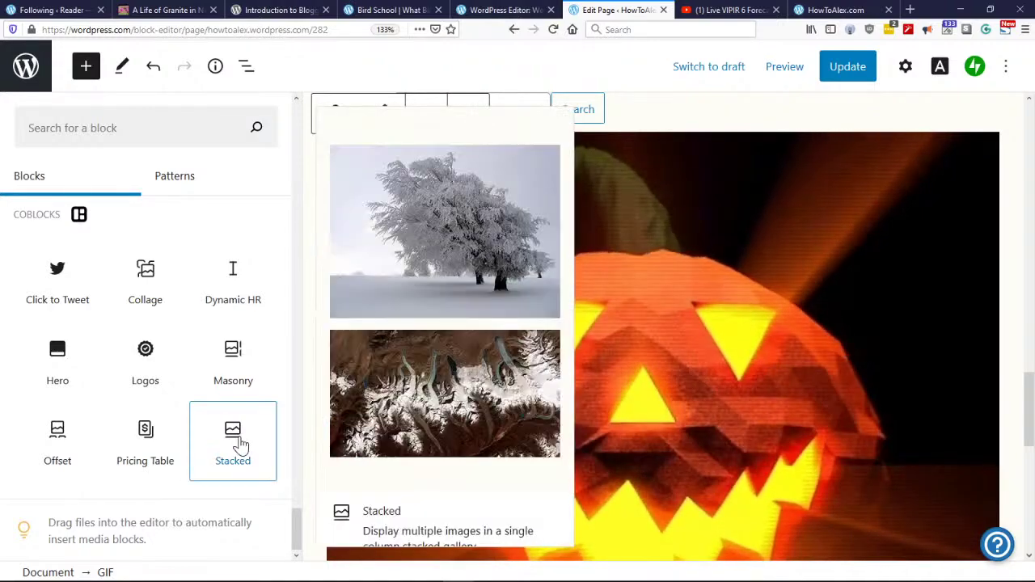
scroll(372, 443, "down", 3)
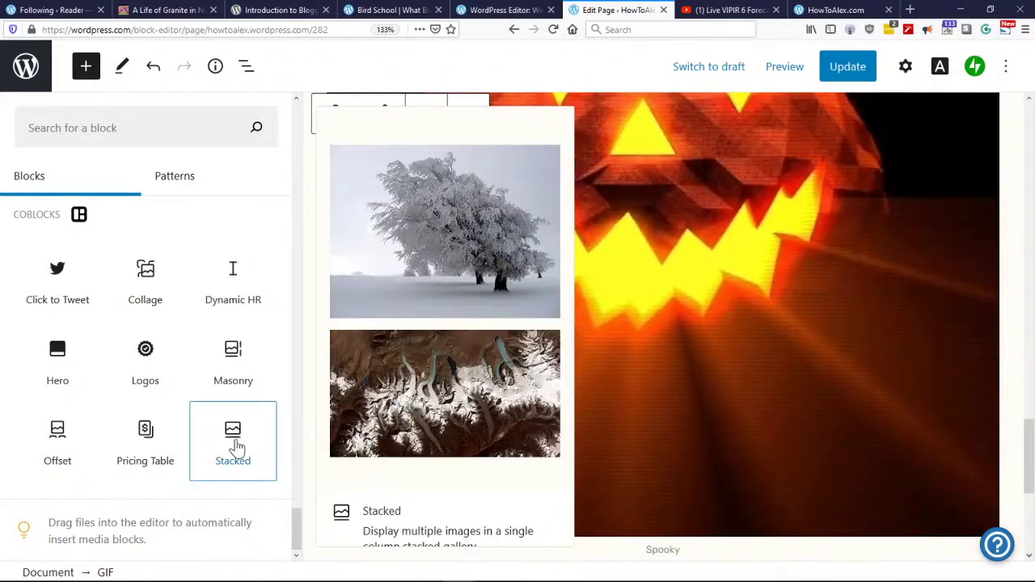
mouse_move(234, 393)
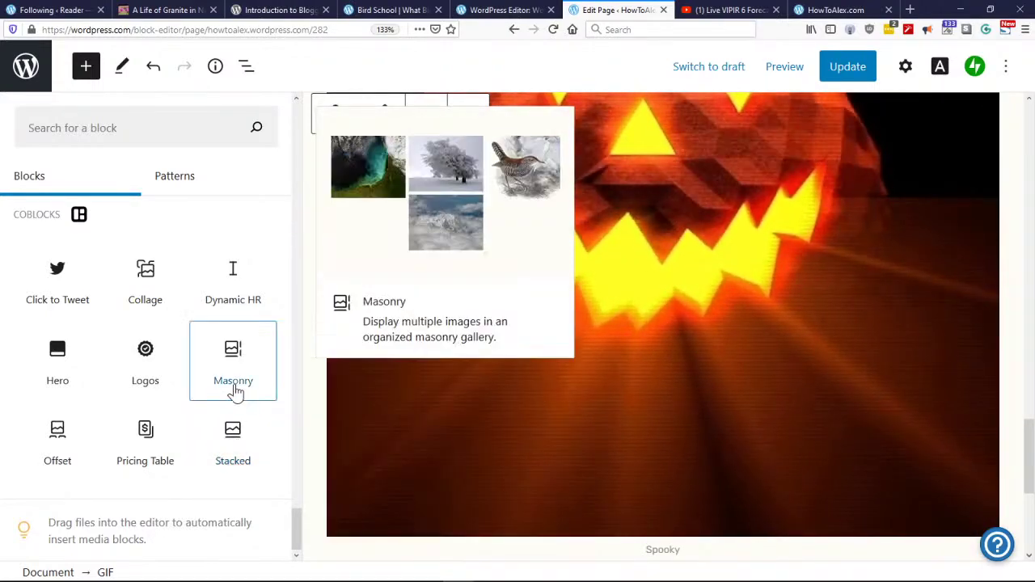
left_click_drag(296, 531, 289, 273)
mouse_move(233, 392)
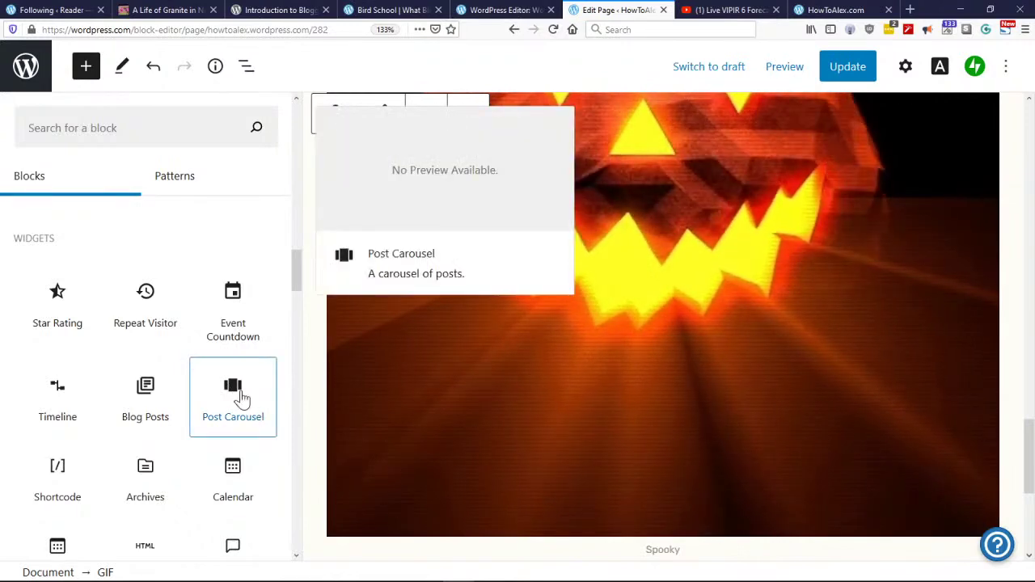
mouse_move(119, 432)
mouse_move(77, 412)
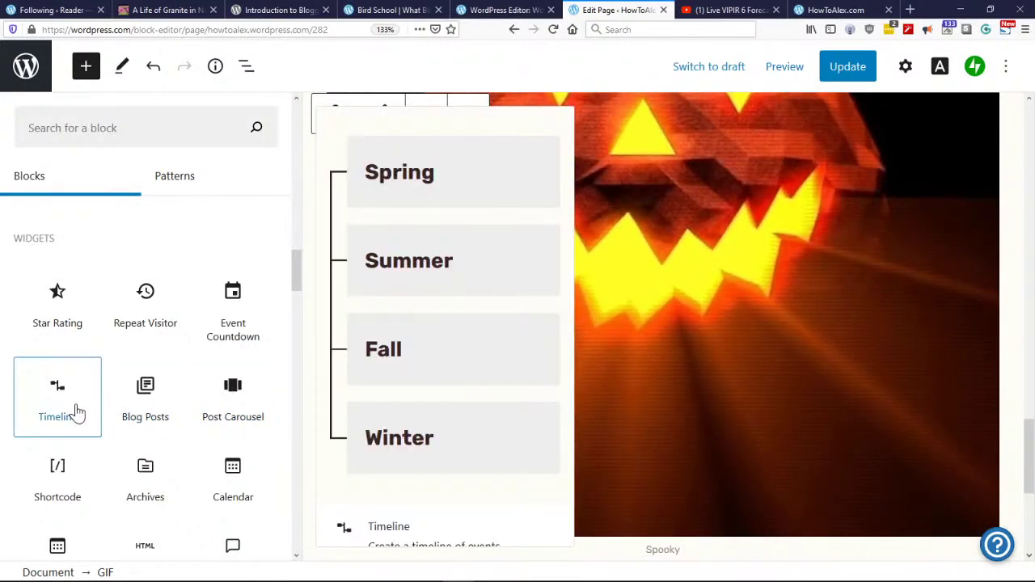
mouse_move(71, 482)
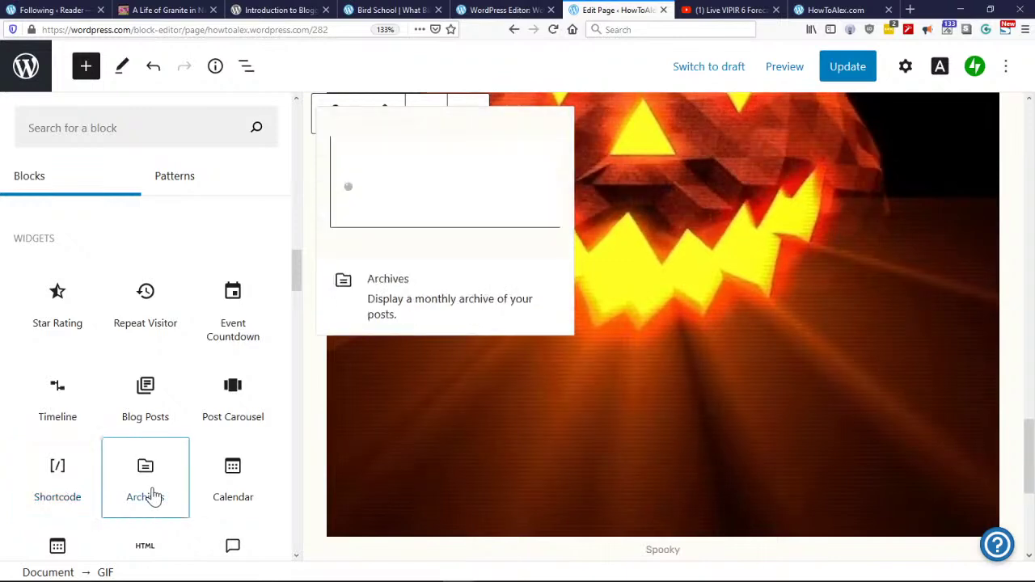
Step: Insert a Post Carousel block below the GIF, check its transforms, then remove it
left_click(236, 398)
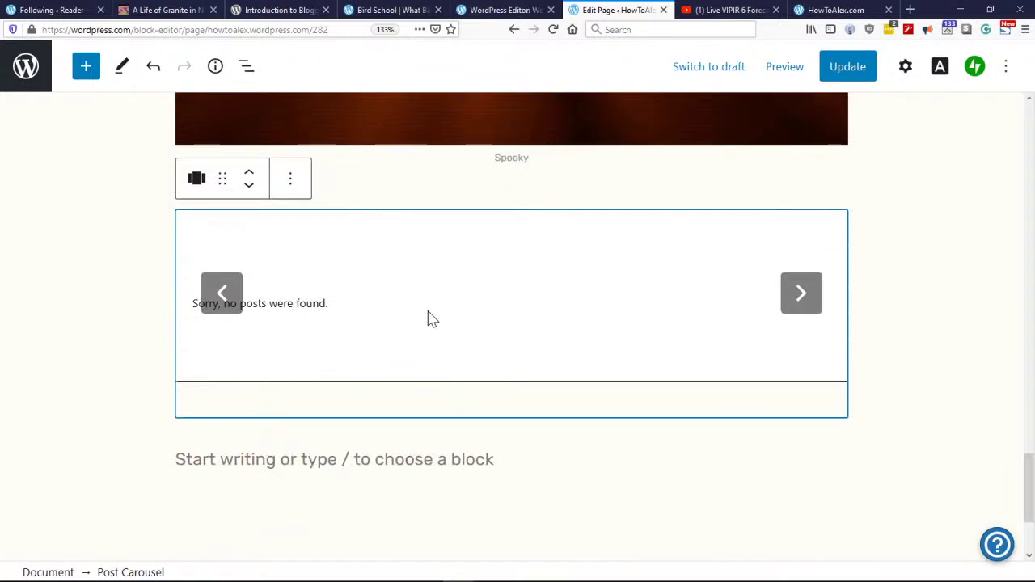
left_click(305, 187)
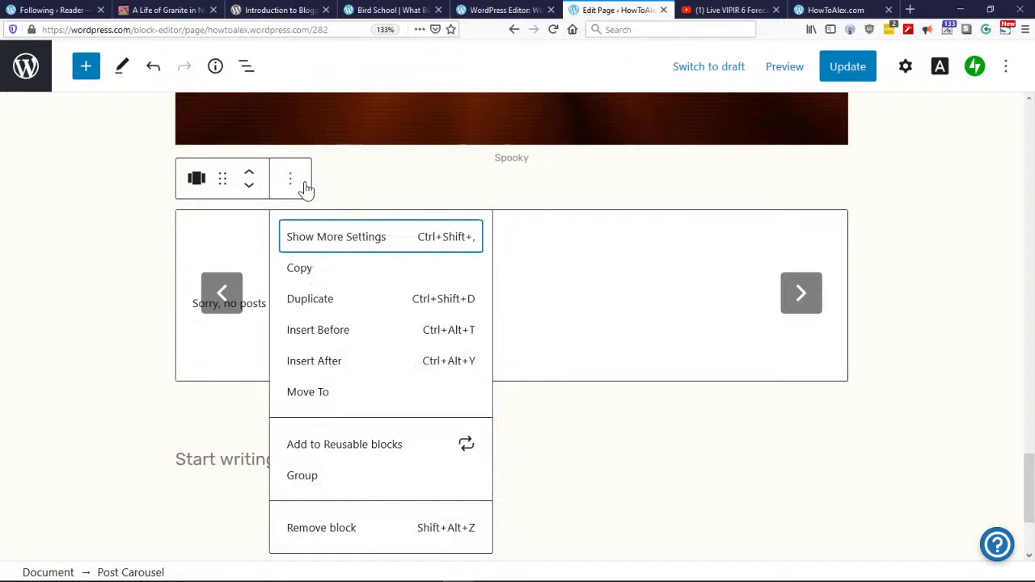
left_click(199, 192)
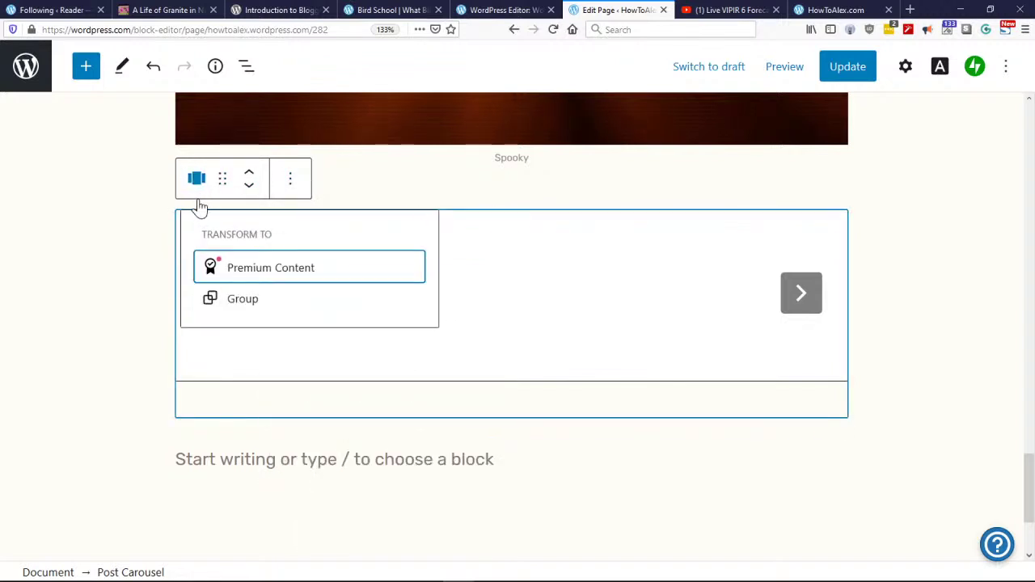
left_click(283, 190)
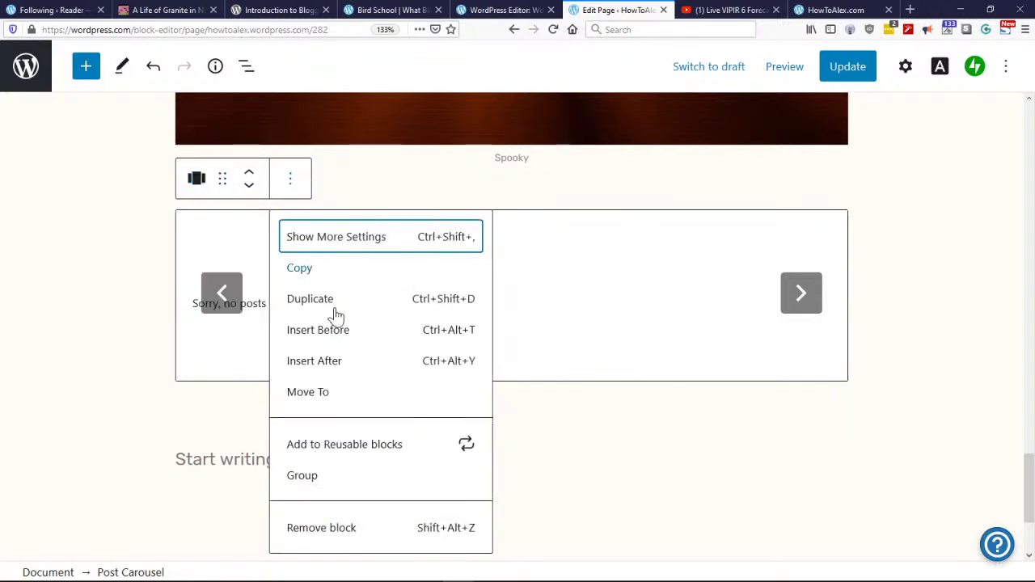
left_click(323, 529)
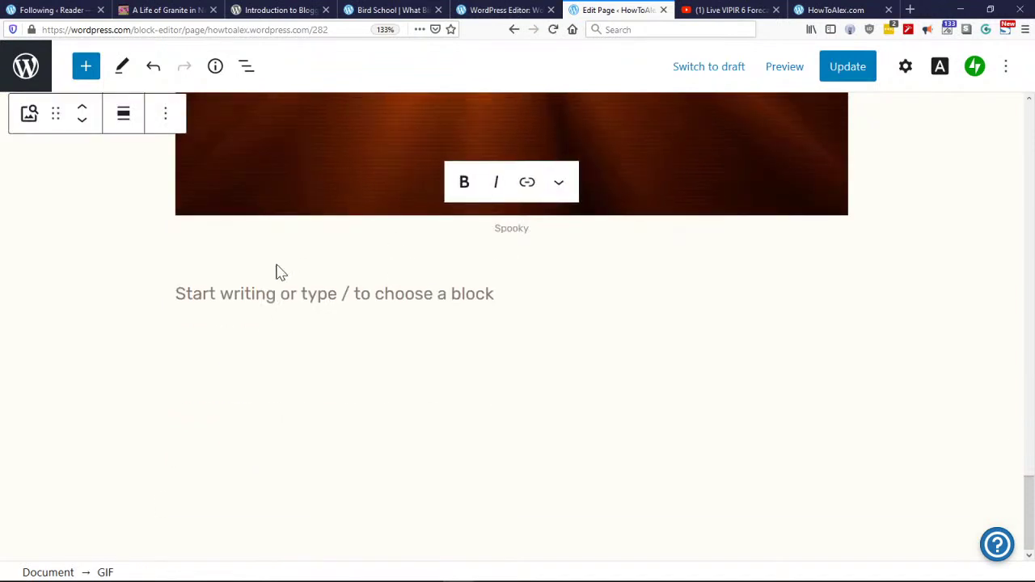
Step: Select the empty paragraph left below the GIF and show its block choices
left_click(319, 279)
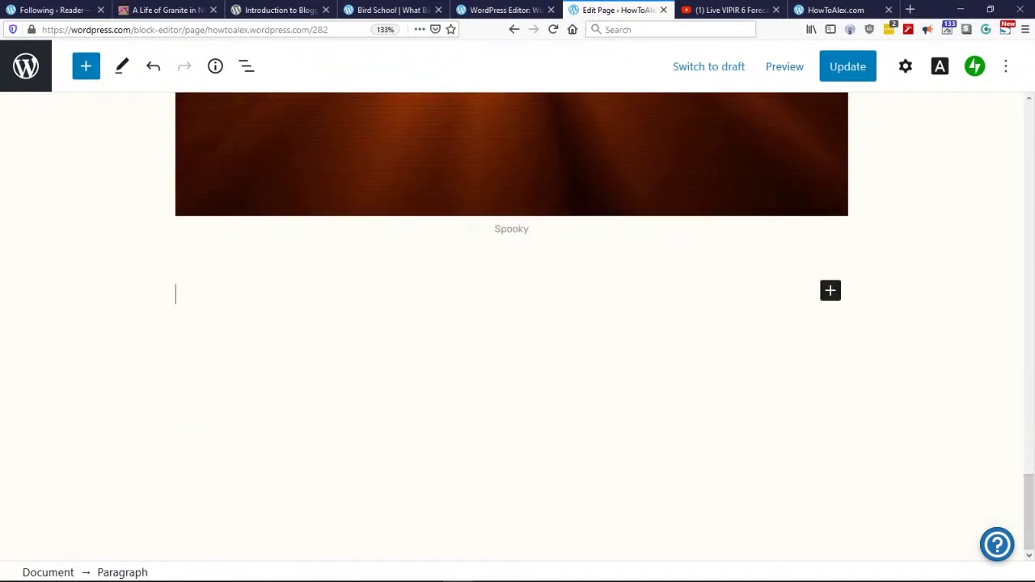
left_click(830, 290)
scroll(695, 493, "down", 1)
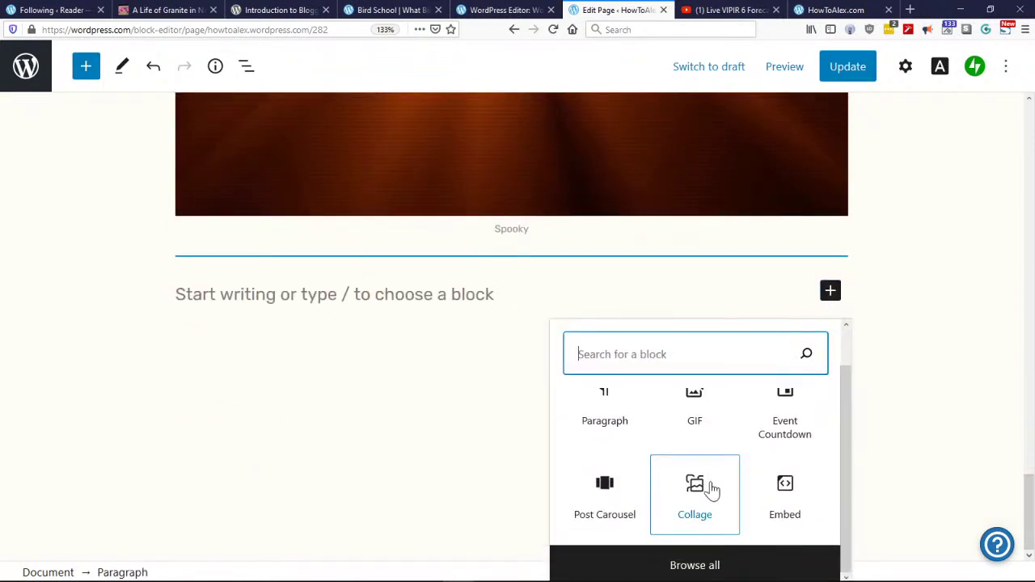
Step: Preview the Media blocks in the full library, such as Masonry, Offset, Gallery and Slideshow
left_click(661, 564)
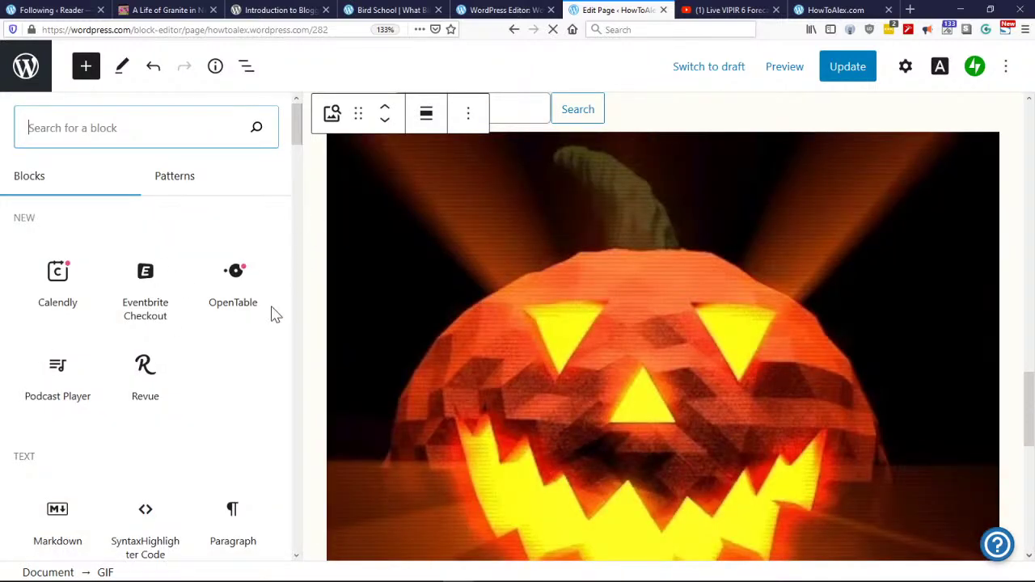
left_click_drag(298, 140, 303, 198)
mouse_move(64, 301)
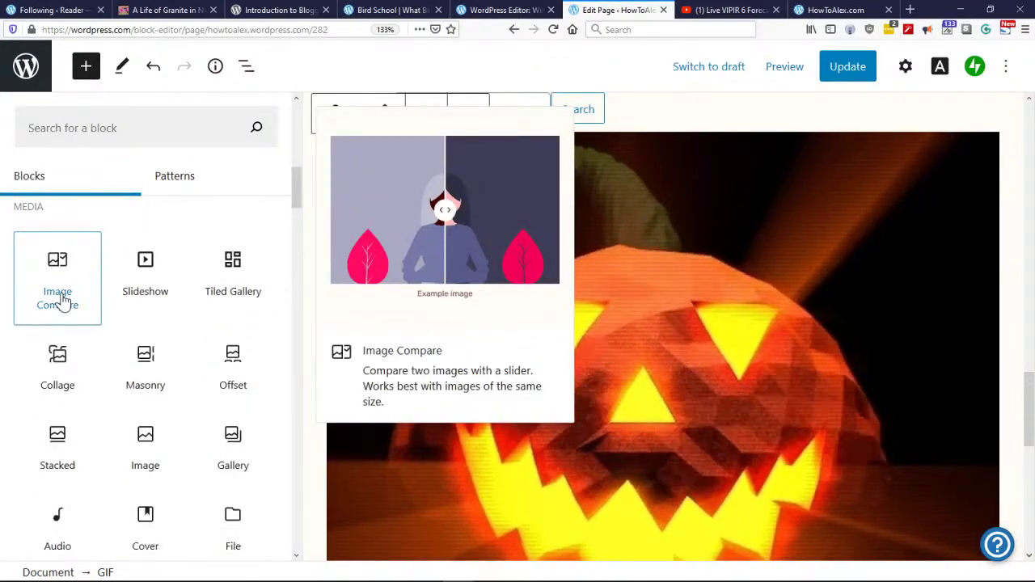
mouse_move(158, 277)
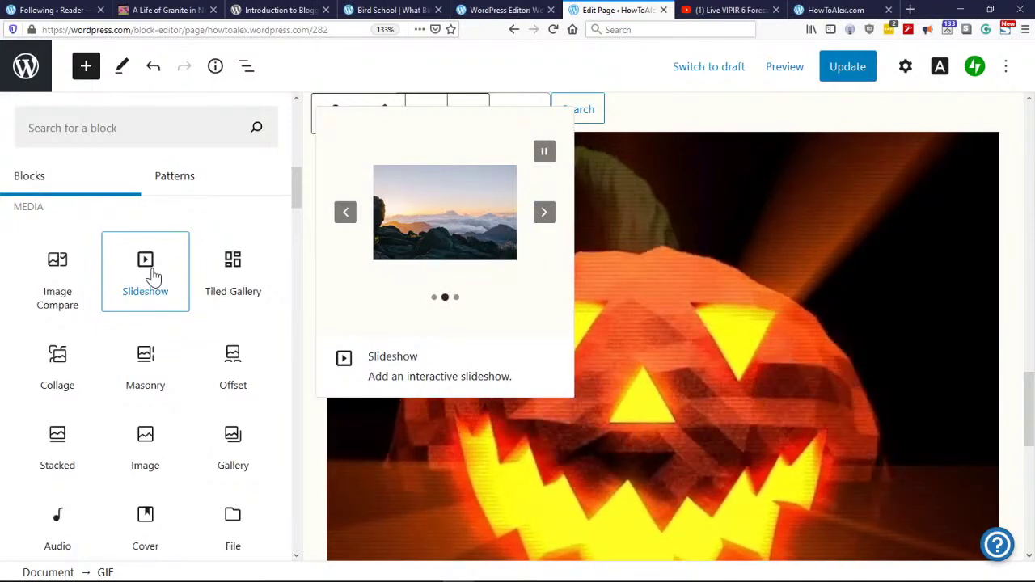
mouse_move(248, 277)
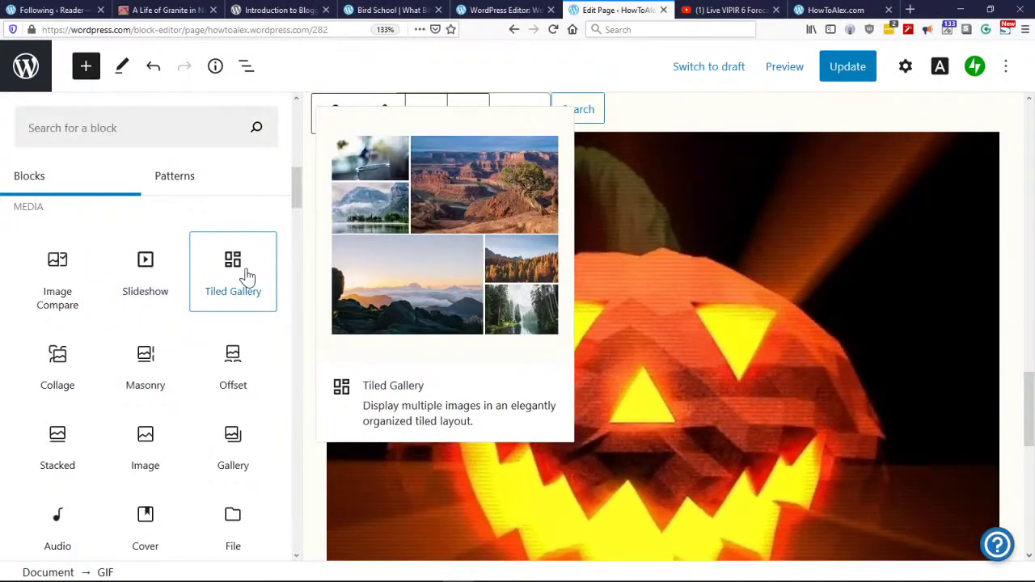
mouse_move(59, 366)
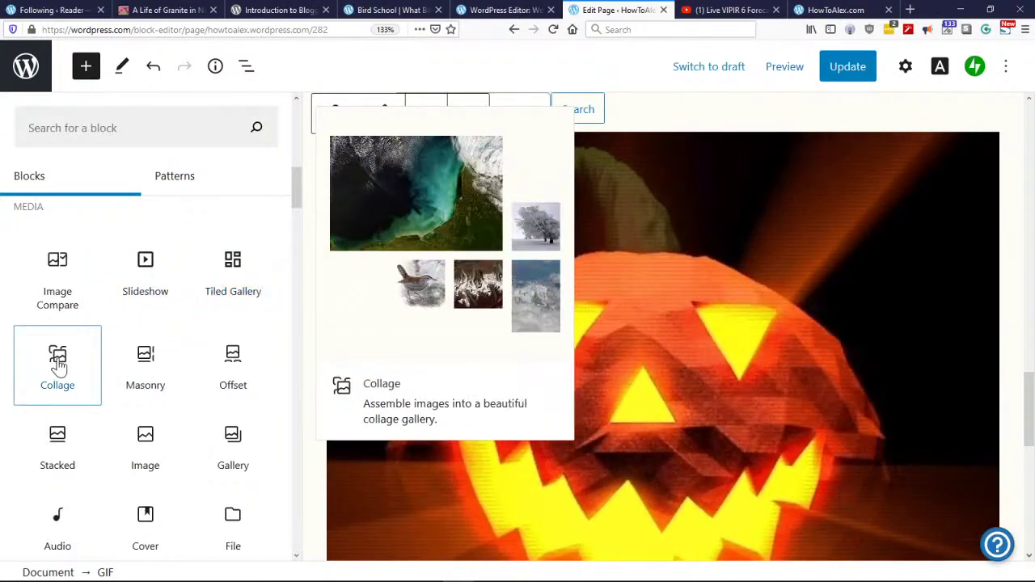
mouse_move(133, 372)
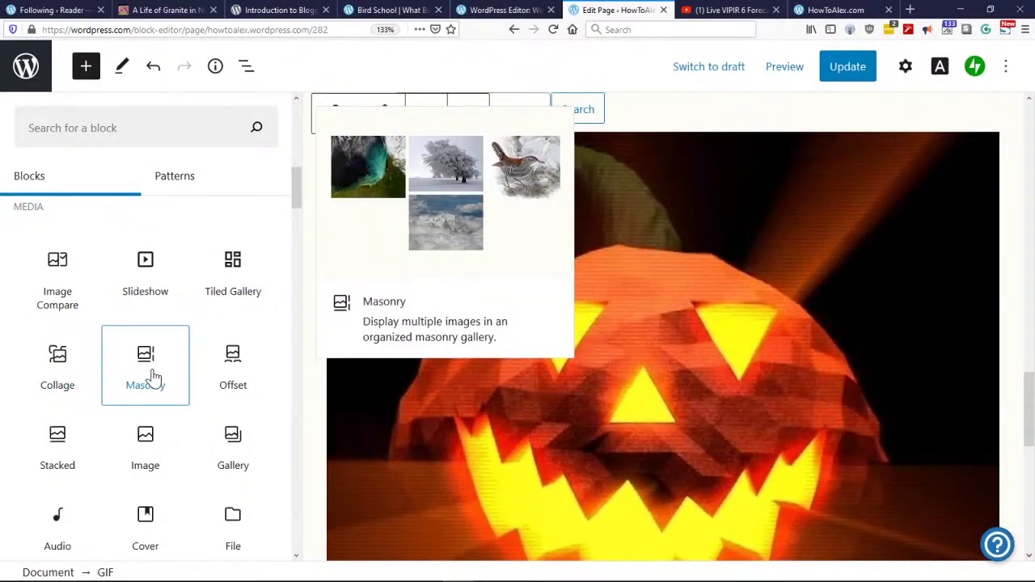
mouse_move(244, 380)
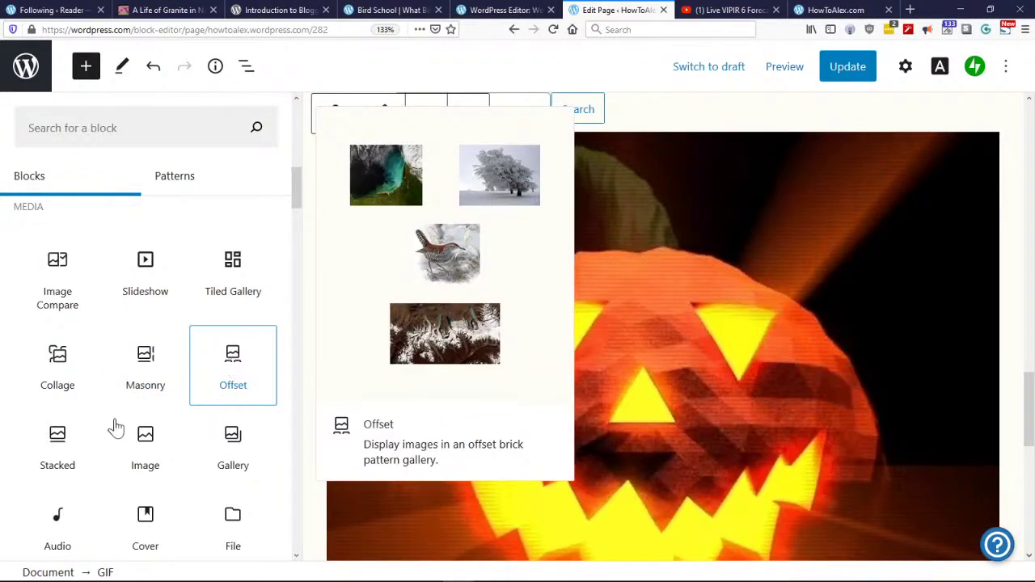
mouse_move(79, 453)
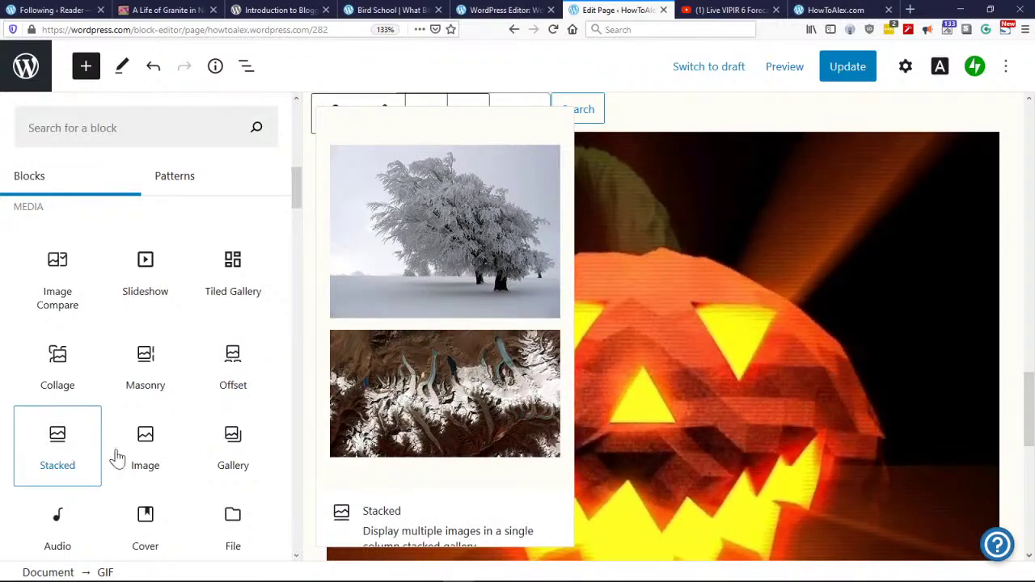
mouse_move(148, 458)
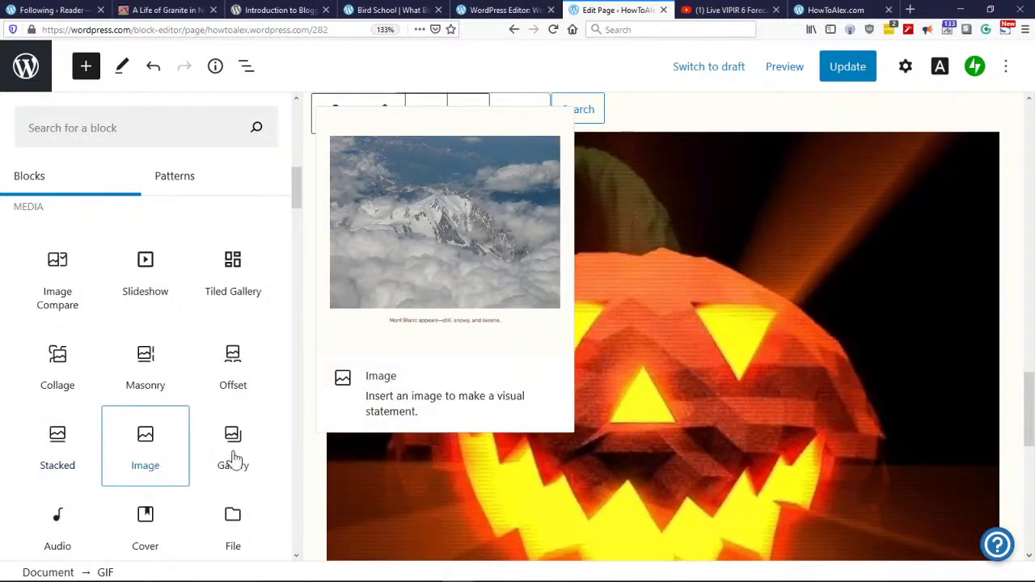
mouse_move(233, 459)
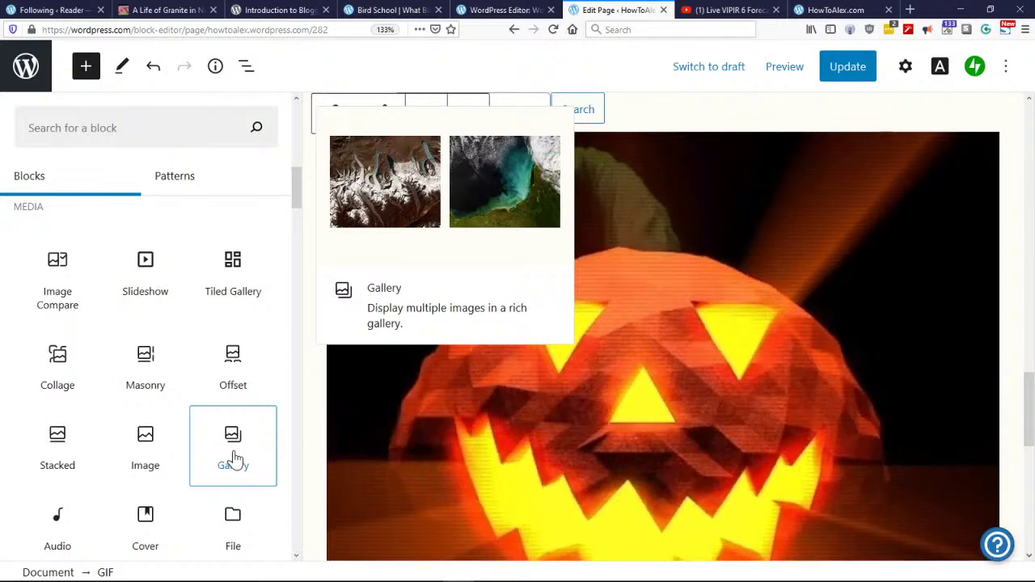
Step: Insert a Slideshow with the tent sunset, sunrise camping, autumn forest, leaf pile and pumpkin photos
left_click(143, 293)
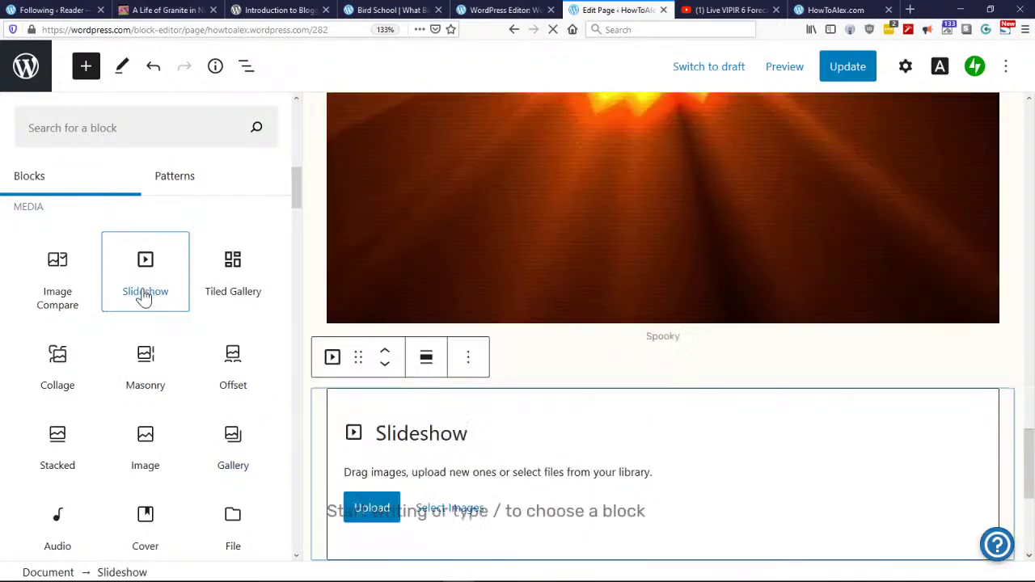
scroll(615, 319, "down", 3)
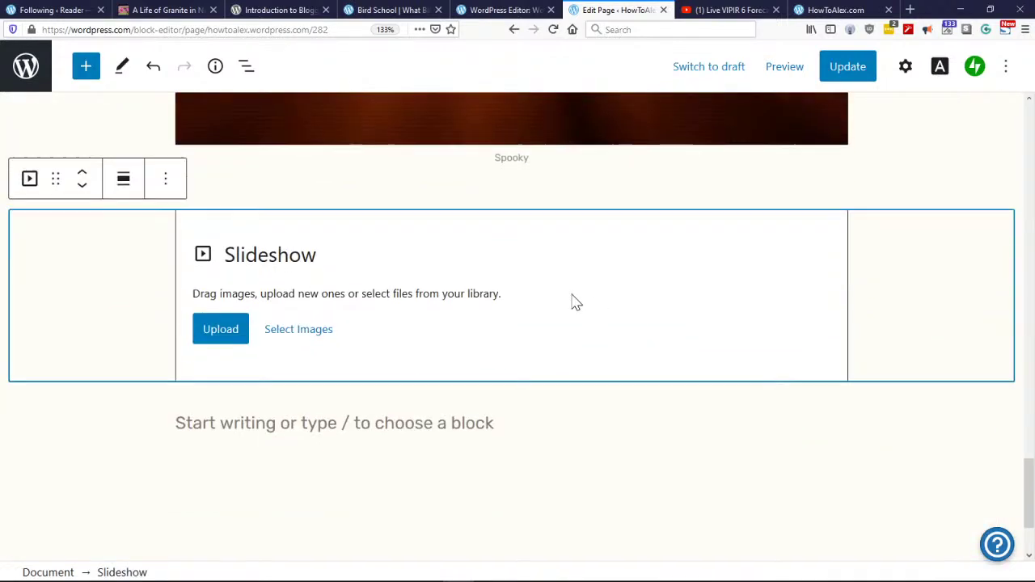
left_click(324, 329)
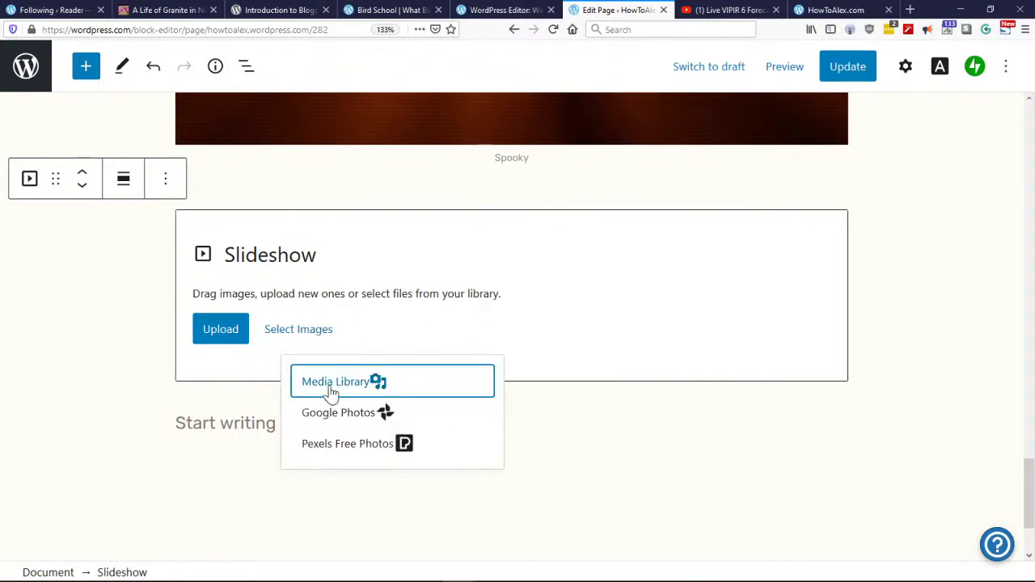
left_click(331, 385)
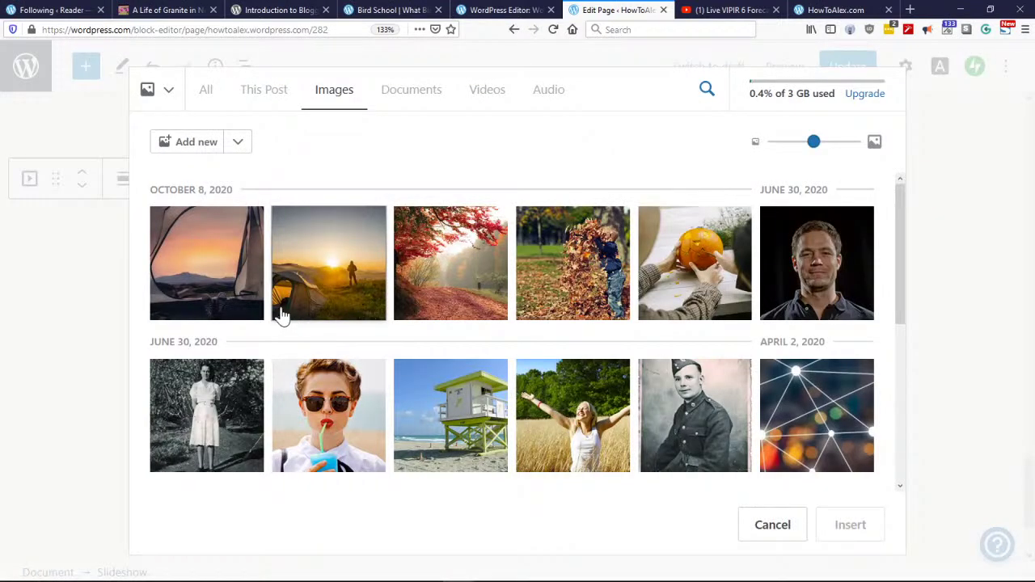
left_click(211, 287)
left_click(317, 273)
left_click(443, 263)
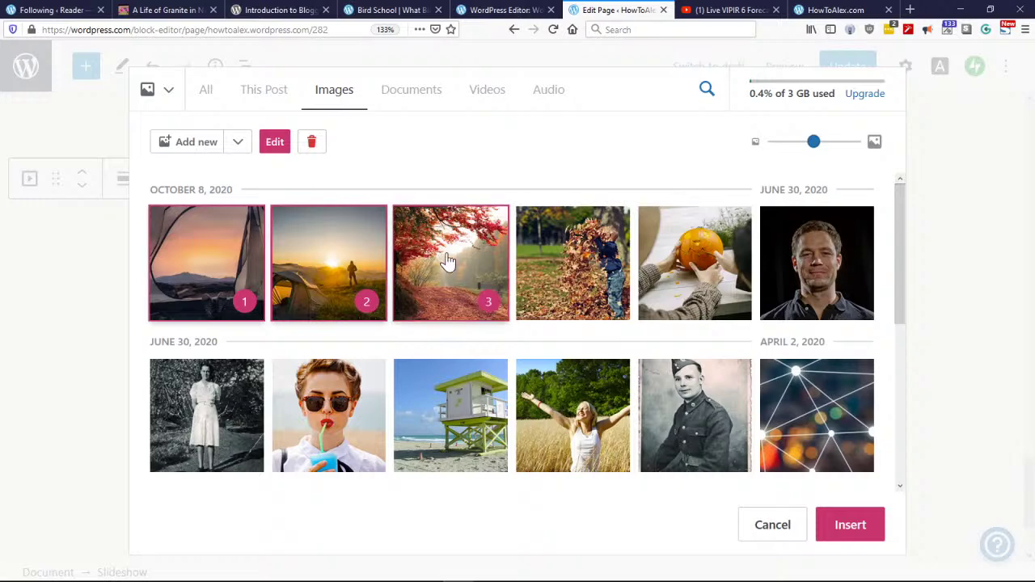
left_click(560, 265)
left_click(663, 265)
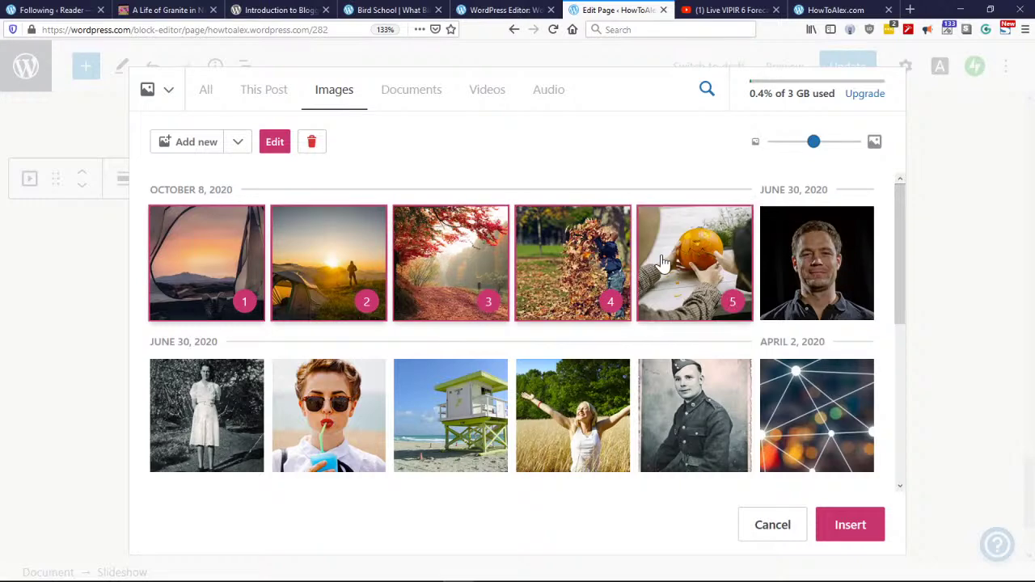
left_click(841, 526)
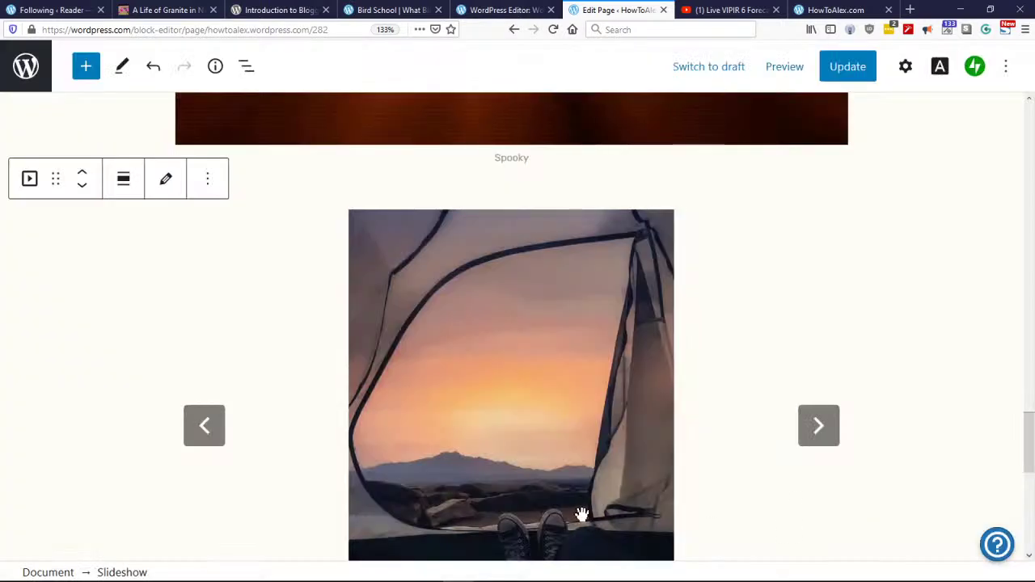
Step: Cycle through all five slides back to the first photo
left_click(821, 427)
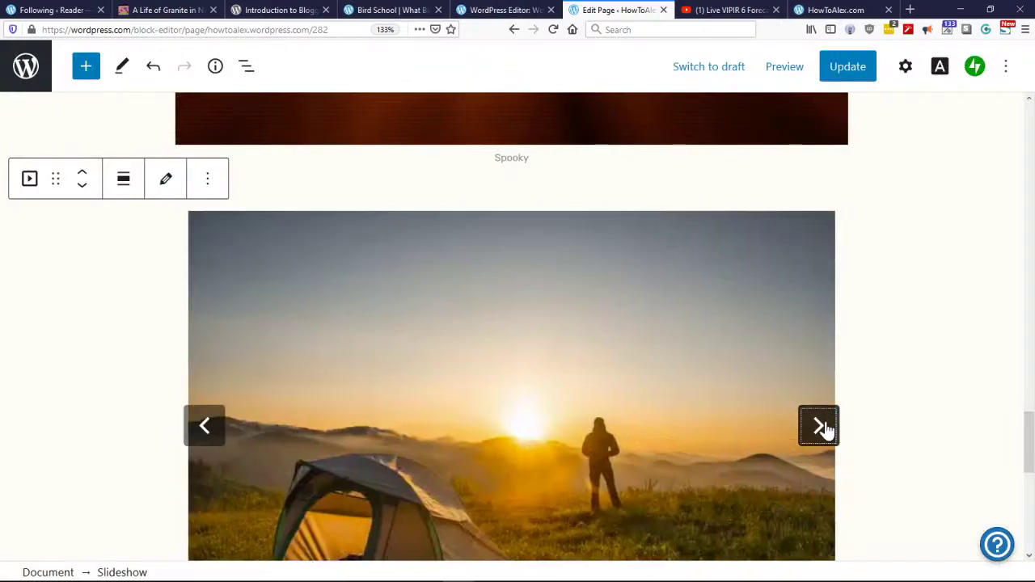
left_click(822, 429)
left_click(822, 429)
left_click(822, 431)
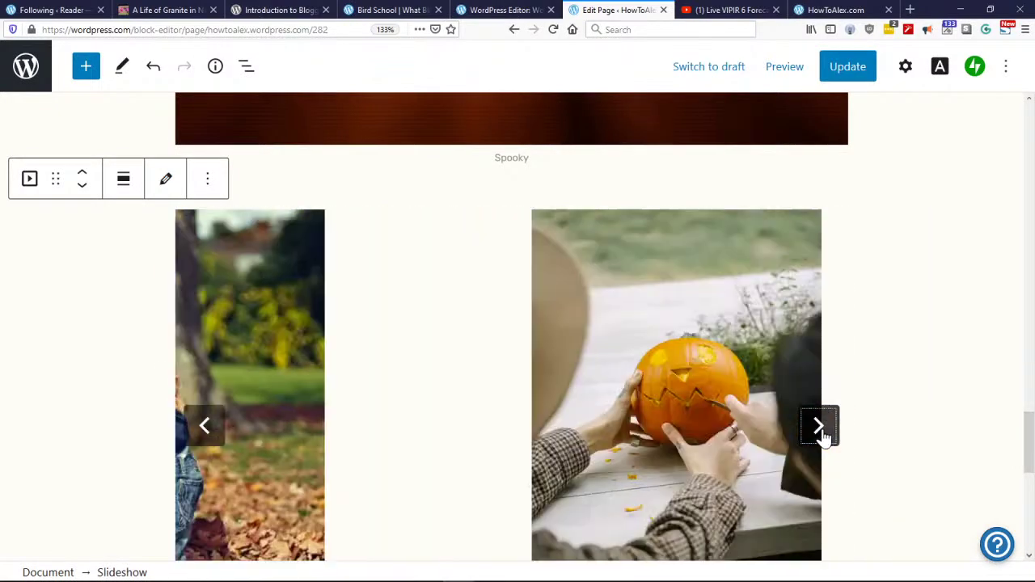
left_click(824, 435)
scroll(901, 391, "up", 15)
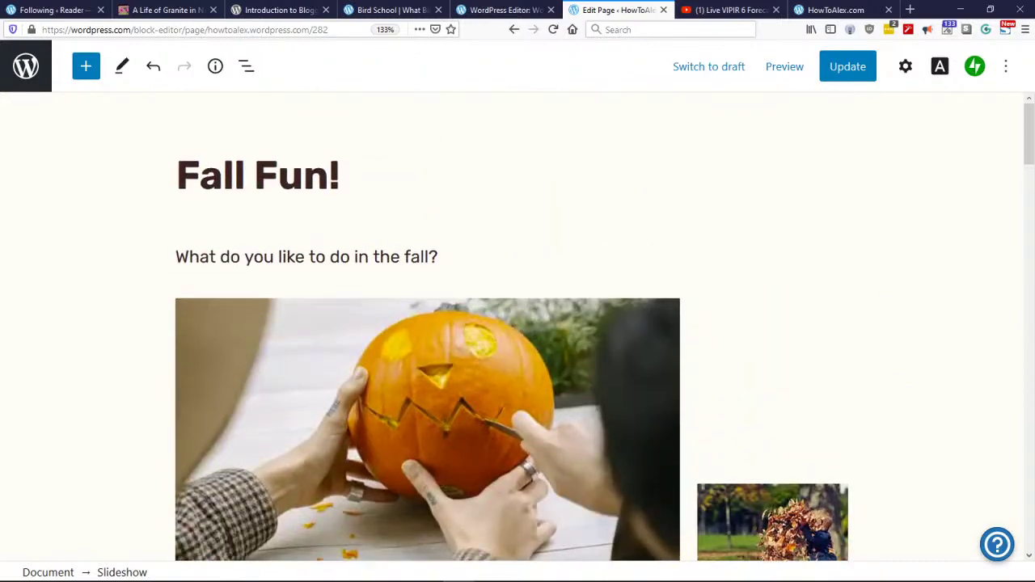
Step: Update the Fall Fun! page and show its blocks in List View
left_click(843, 71)
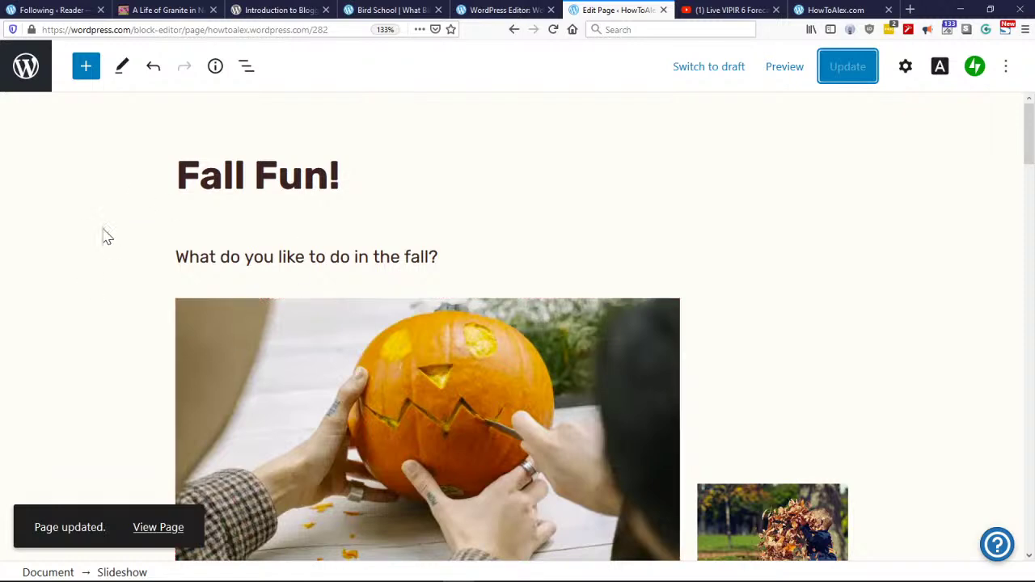
left_click(29, 82)
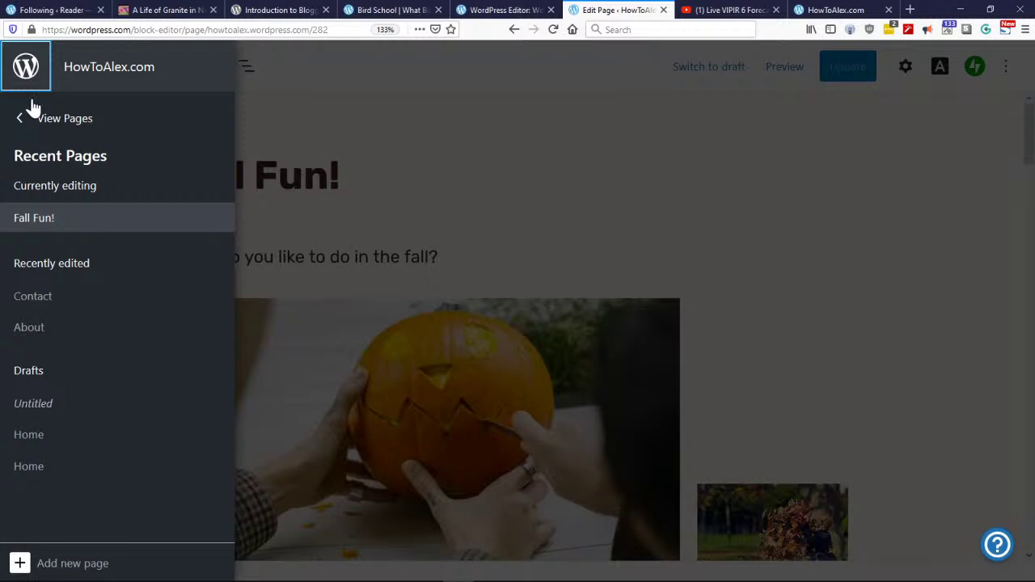
left_click(33, 70)
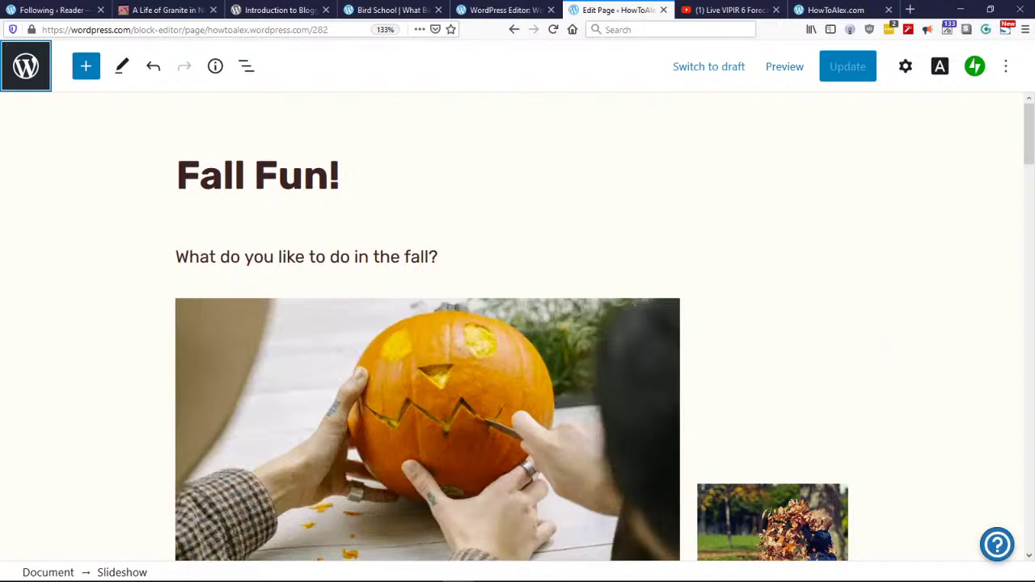
left_click(245, 68)
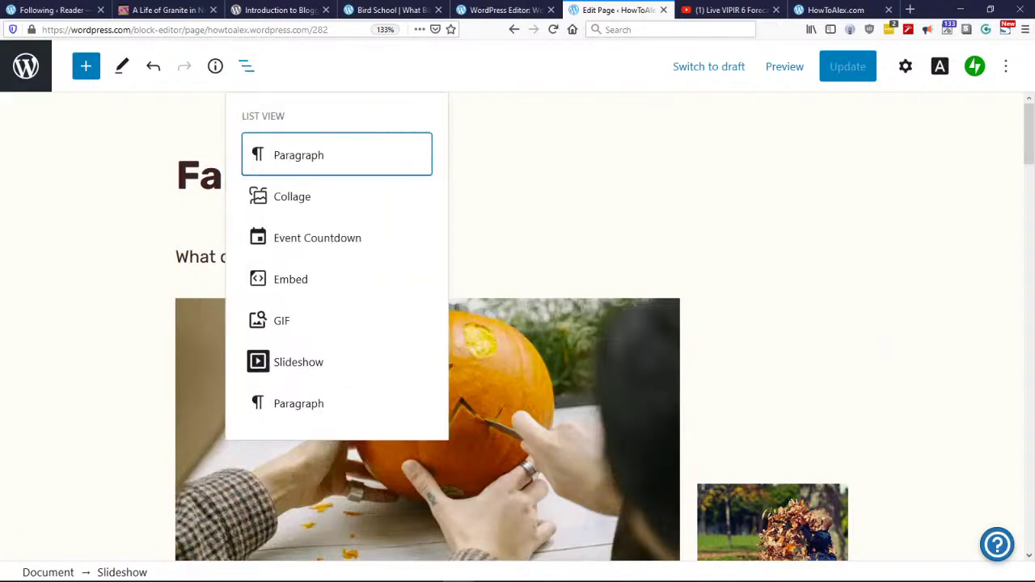
Step: Close the block outline, scroll the page, and update the published Fall Fun! page
left_click(245, 69)
scroll(793, 221, "down", 15)
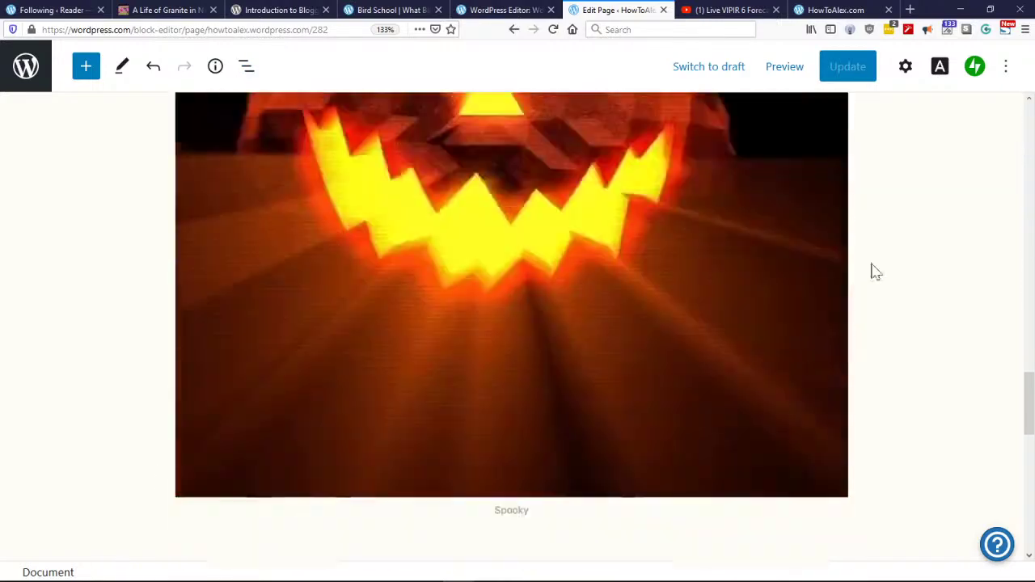
scroll(874, 271, "down", 8)
scroll(924, 381, "up", 20)
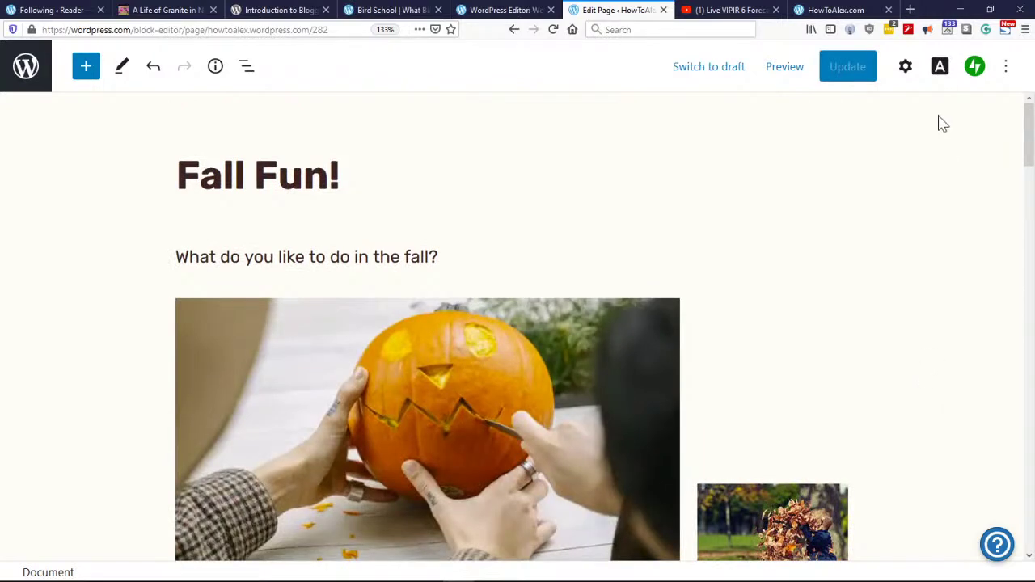
left_click(855, 71)
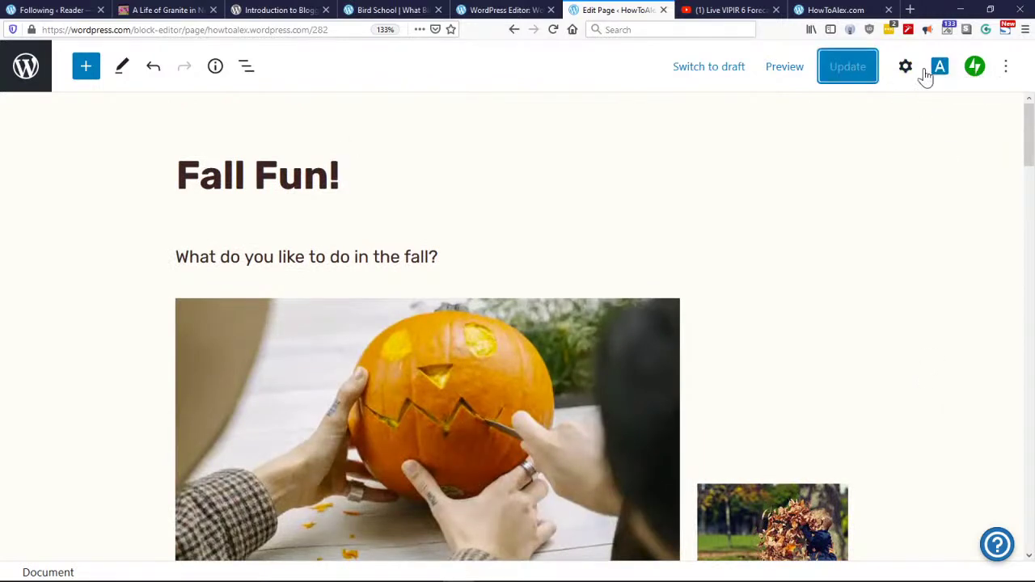
Step: Try the Options, Modes, Inserter and List View panels, closing each one
left_click(1007, 70)
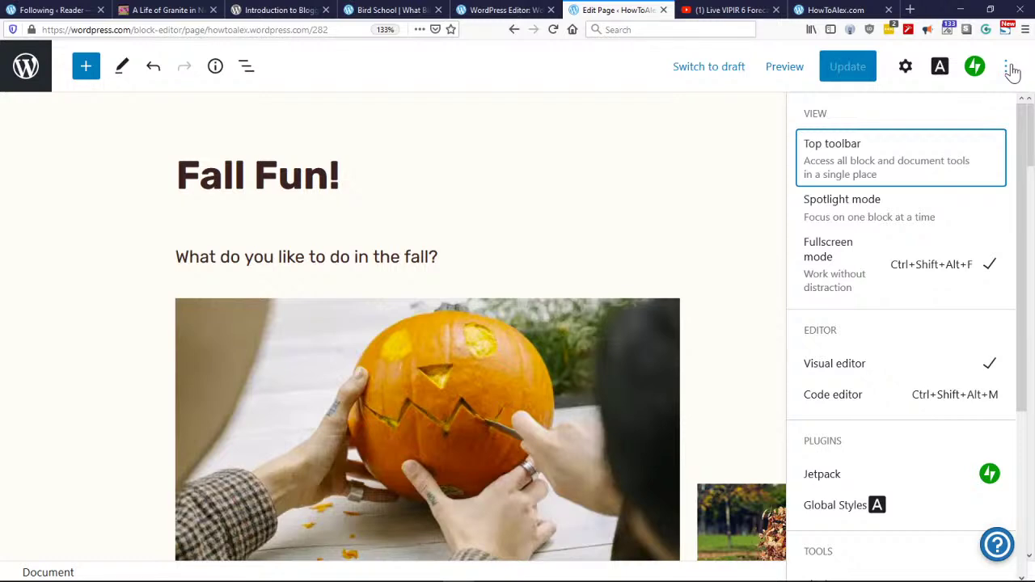
left_click(1010, 69)
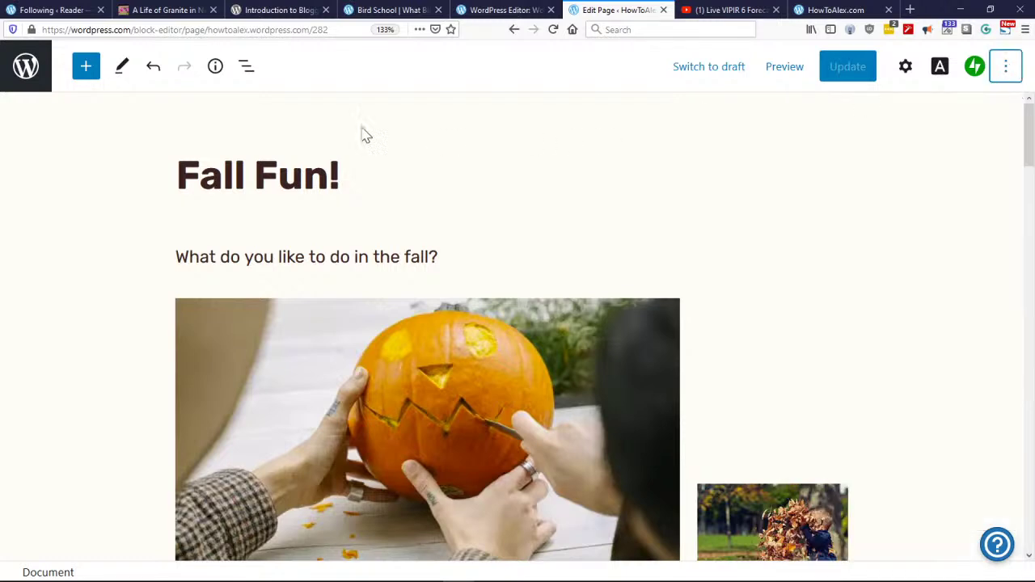
left_click(123, 73)
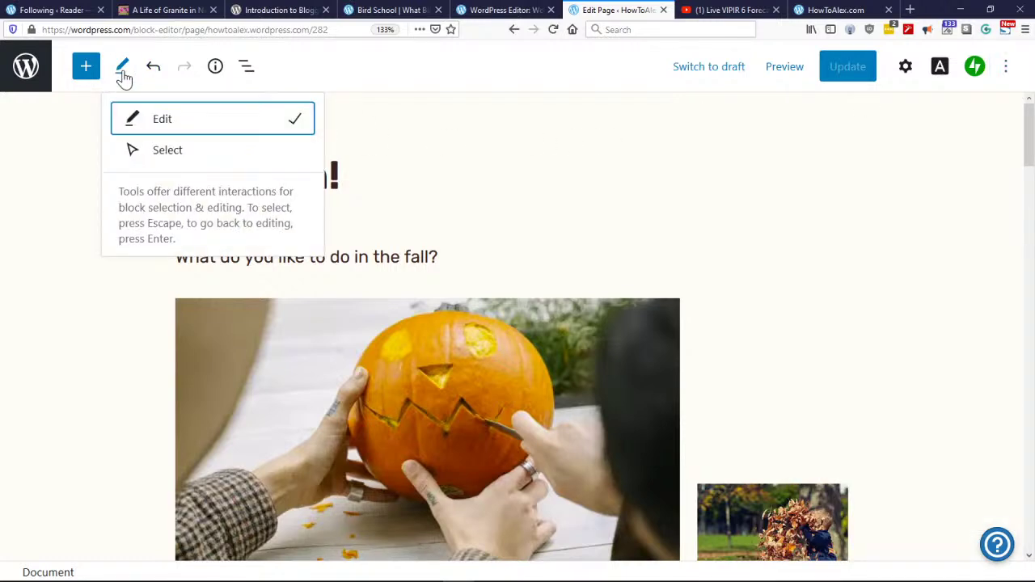
left_click(123, 76)
left_click(86, 68)
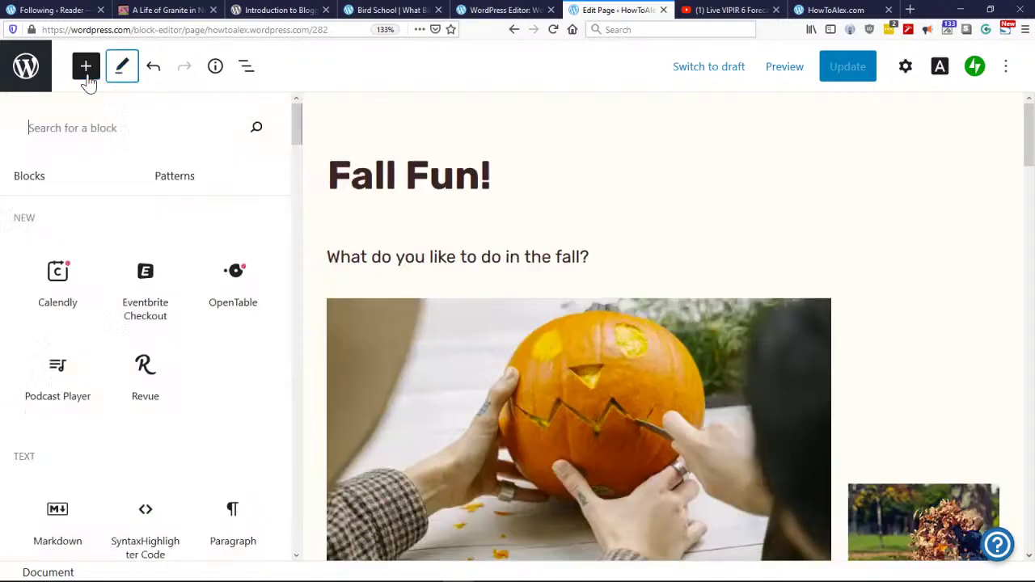
left_click(246, 69)
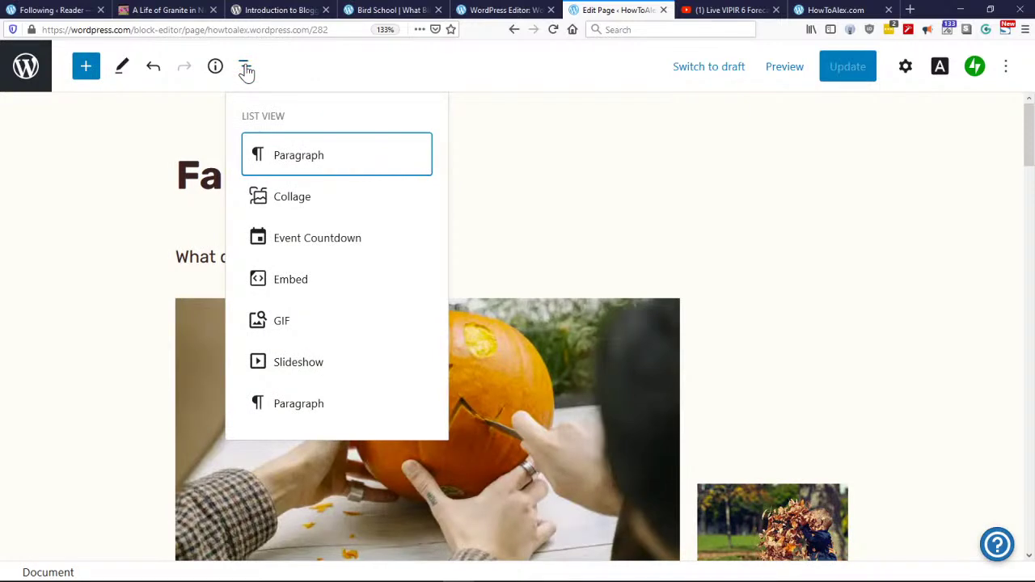
left_click(247, 71)
Step: Close the Fall Fun! Edit Page browser tab
left_click(495, 9)
left_click(639, 10)
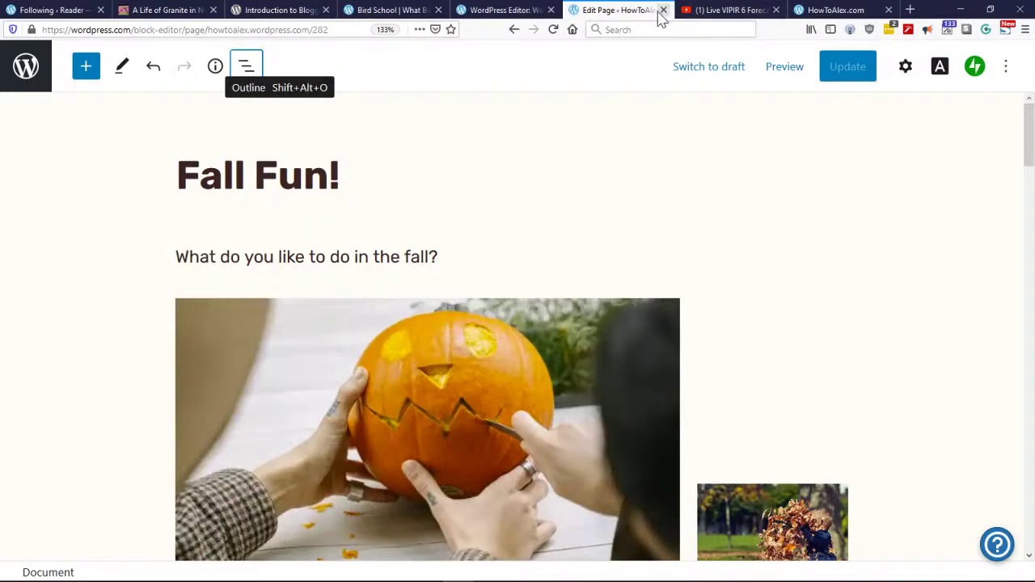
left_click(663, 10)
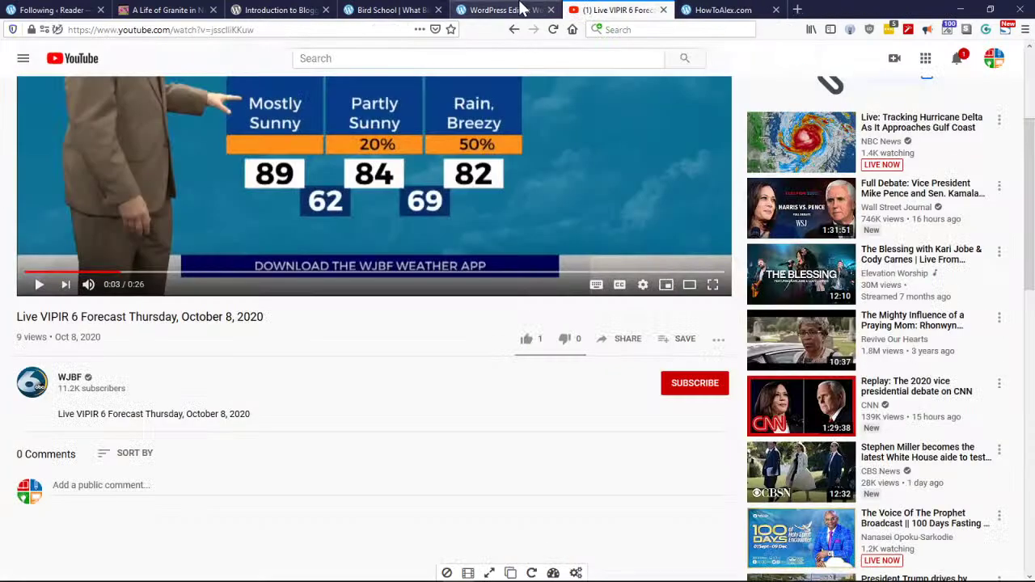
Step: Switch to the live HowToAlex.com tab and start writing a new post
left_click(718, 9)
left_click(602, 10)
left_click(701, 9)
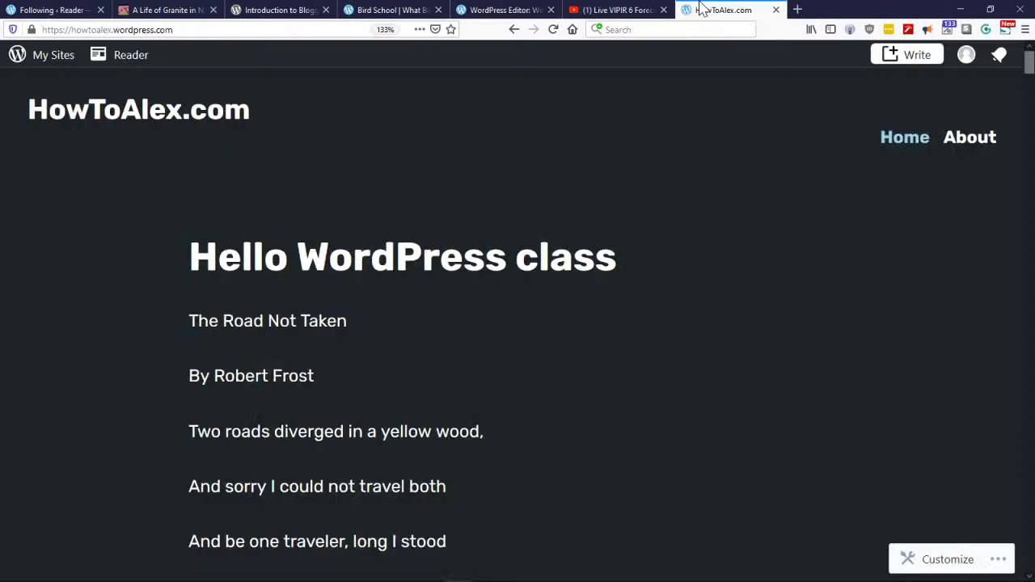
left_click(904, 55)
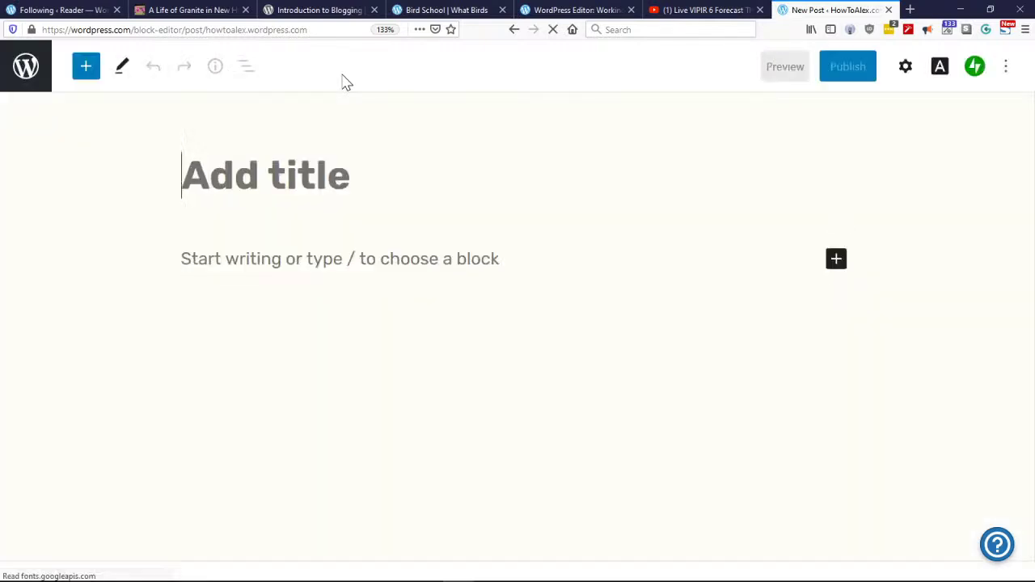
Step: Go from the new post to the site's full Posts list
left_click(36, 79)
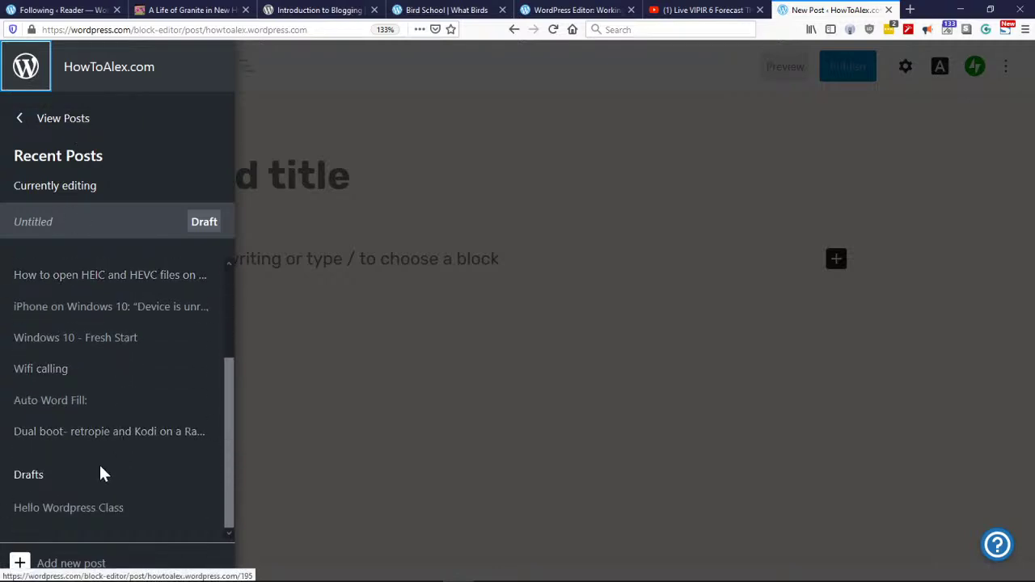
scroll(96, 421, "up", 5)
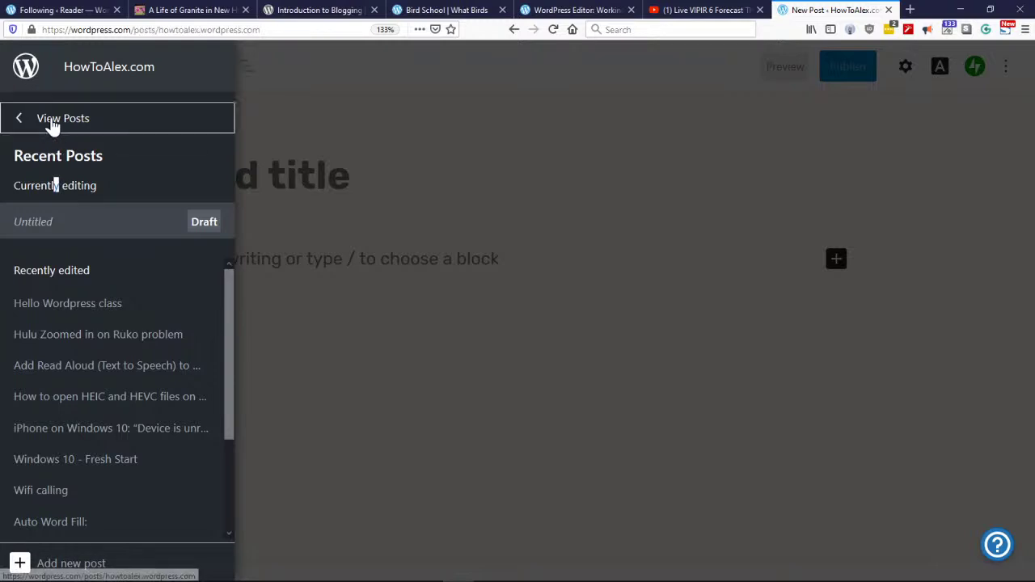
left_click(20, 124)
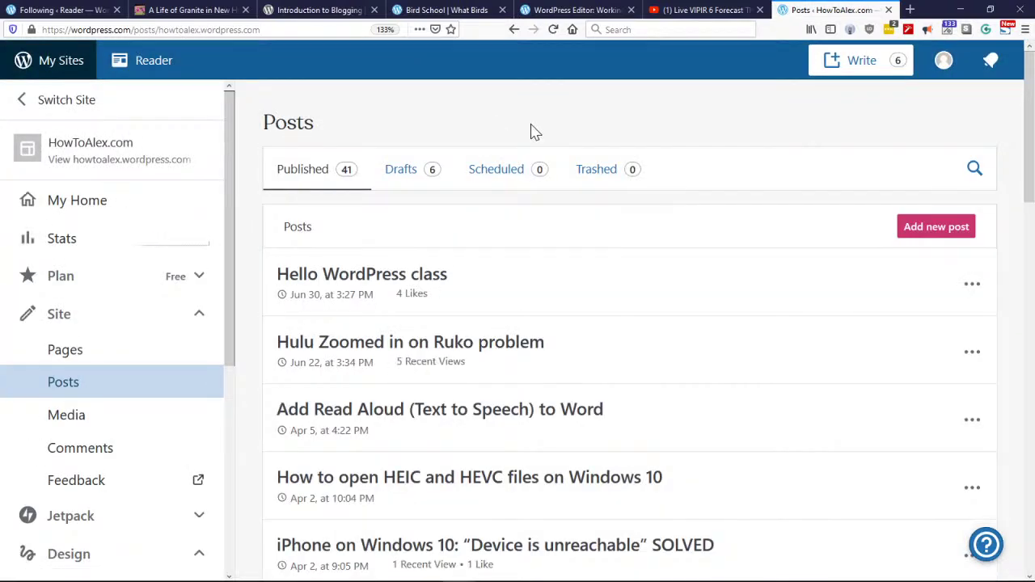
Step: Open the site's Pages list and scroll through it
scroll(231, 215, "down", 2)
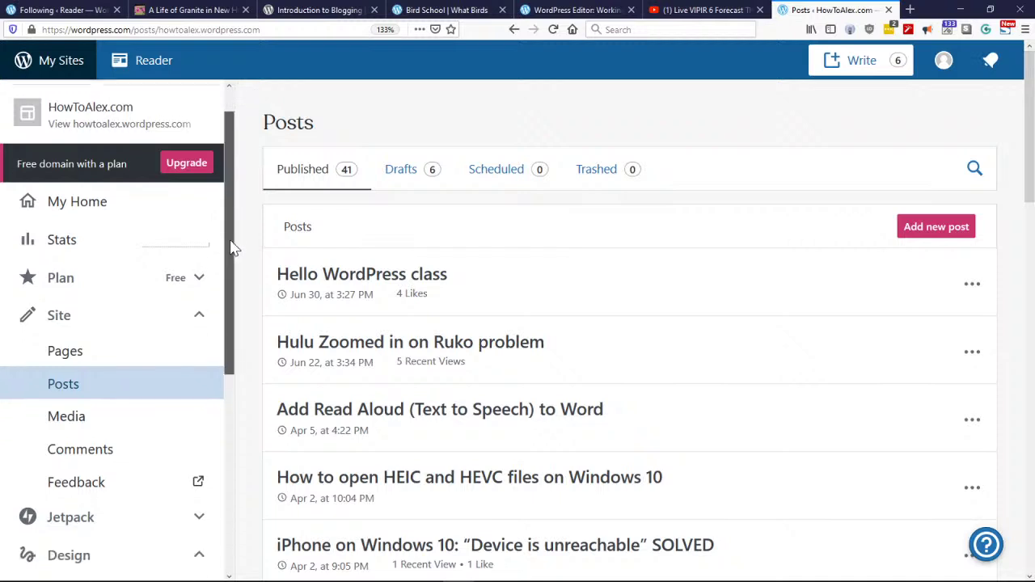
left_click(65, 309)
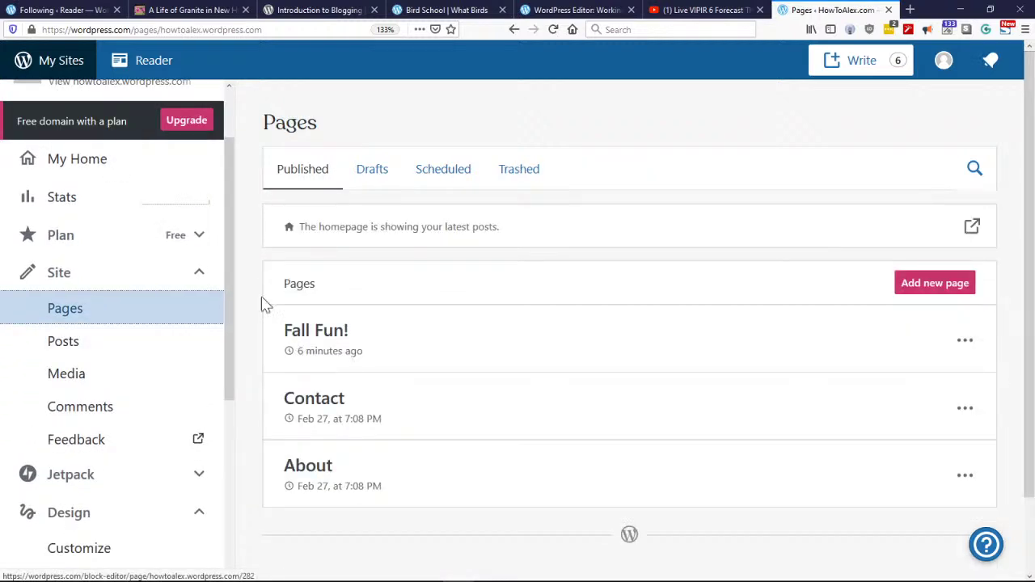
left_click_drag(225, 251, 219, 445)
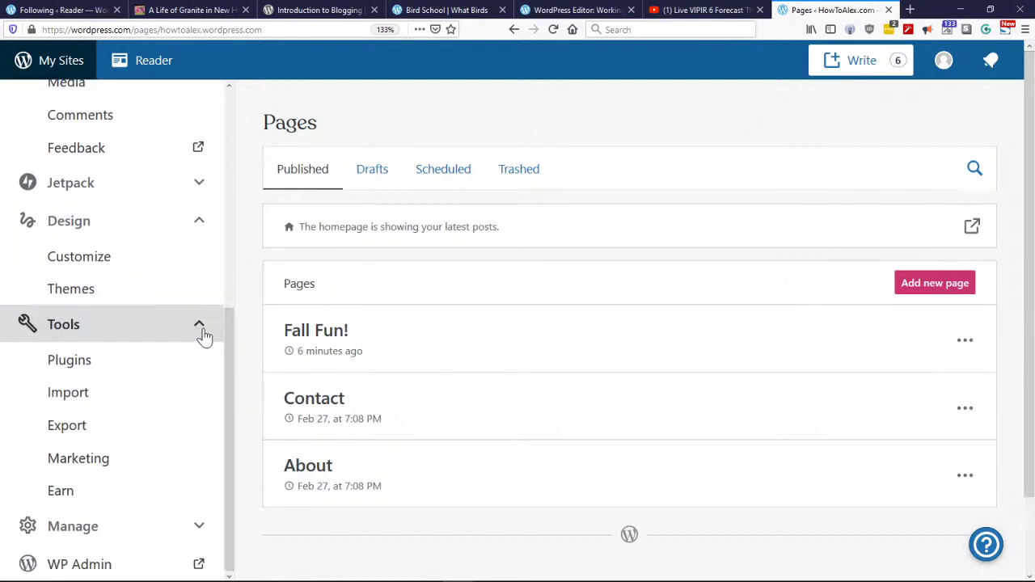
left_click_drag(224, 354, 218, 237)
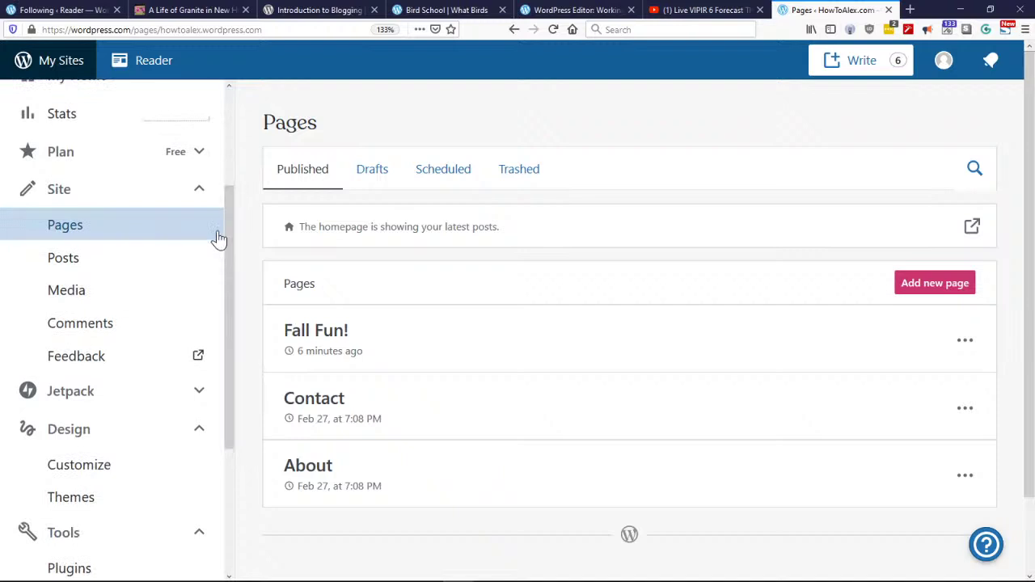
scroll(146, 270, "up", 3)
scroll(136, 339, "down", 1)
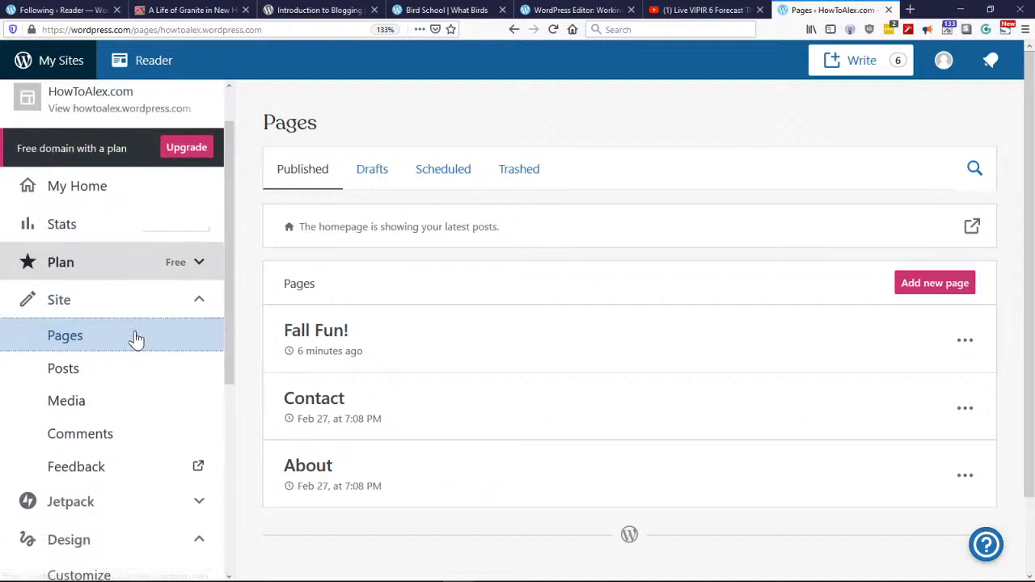
scroll(135, 340, "down", 3)
scroll(153, 205, "up", 4)
Step: Visit My Home, then open Design > Customize for HowToAlex.com
left_click(116, 249)
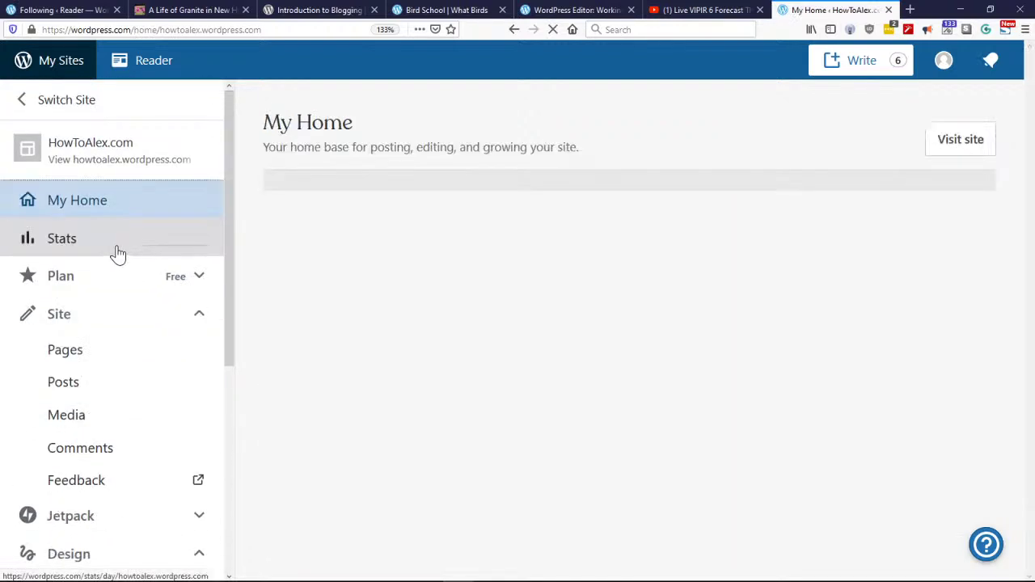
left_click_drag(226, 213, 219, 417)
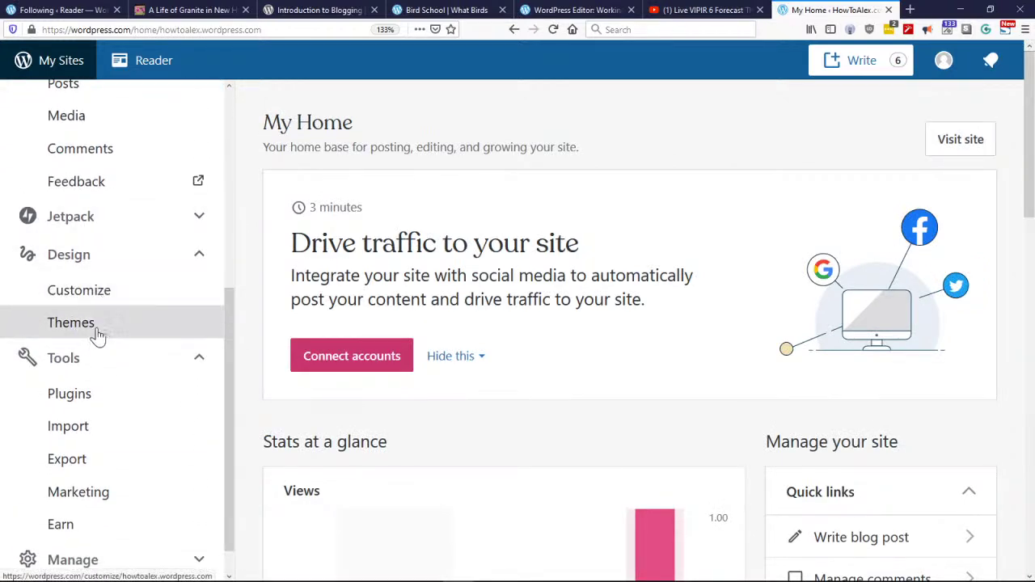
left_click(85, 299)
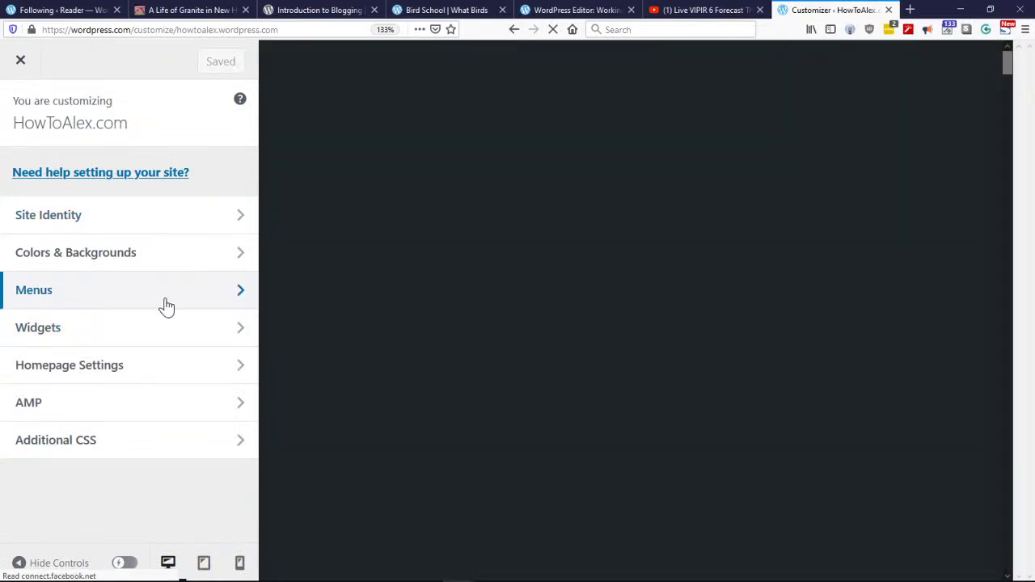
Step: Add the Fall Fun! page to the test menu and save the changes
left_click(166, 306)
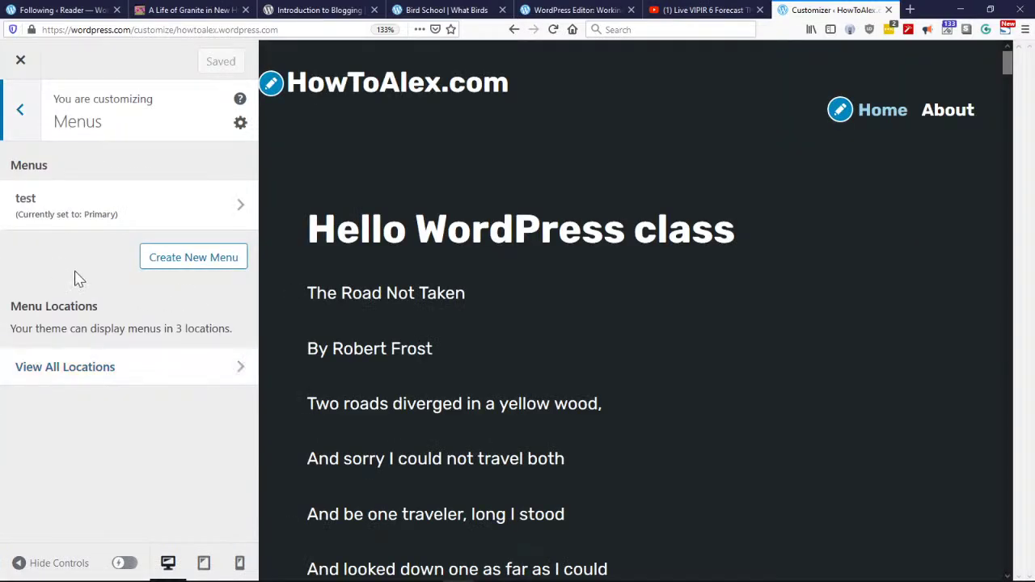
left_click(224, 216)
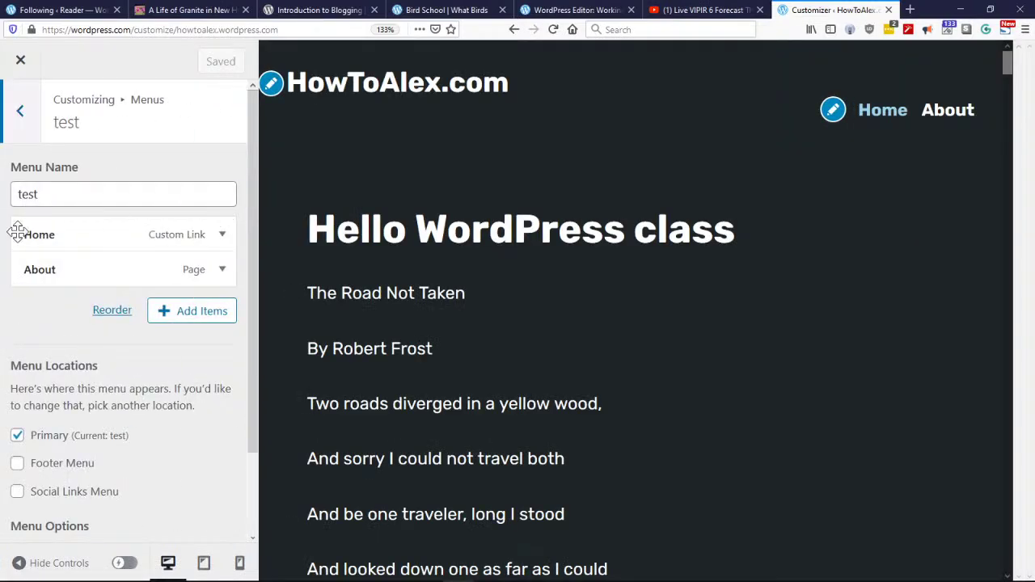
left_click(165, 321)
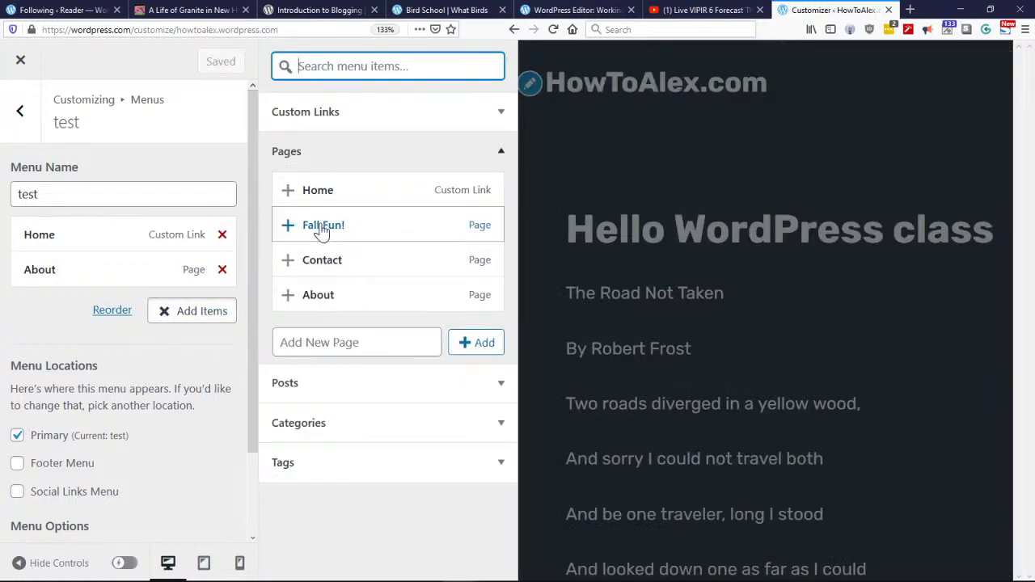
left_click(321, 230)
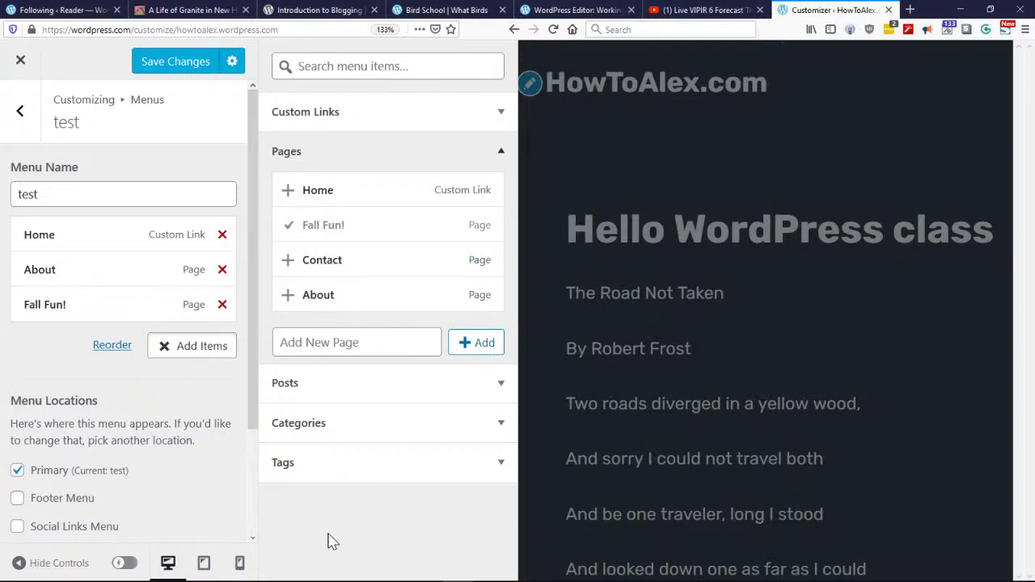
left_click(168, 68)
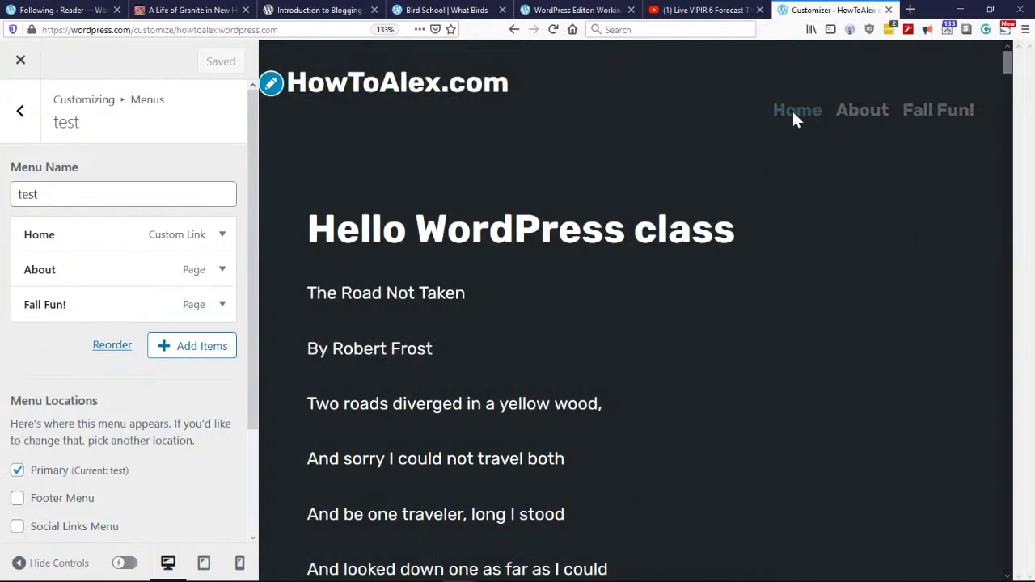
Step: Try a link in the previewed site menu and scroll the preview
left_click(929, 113)
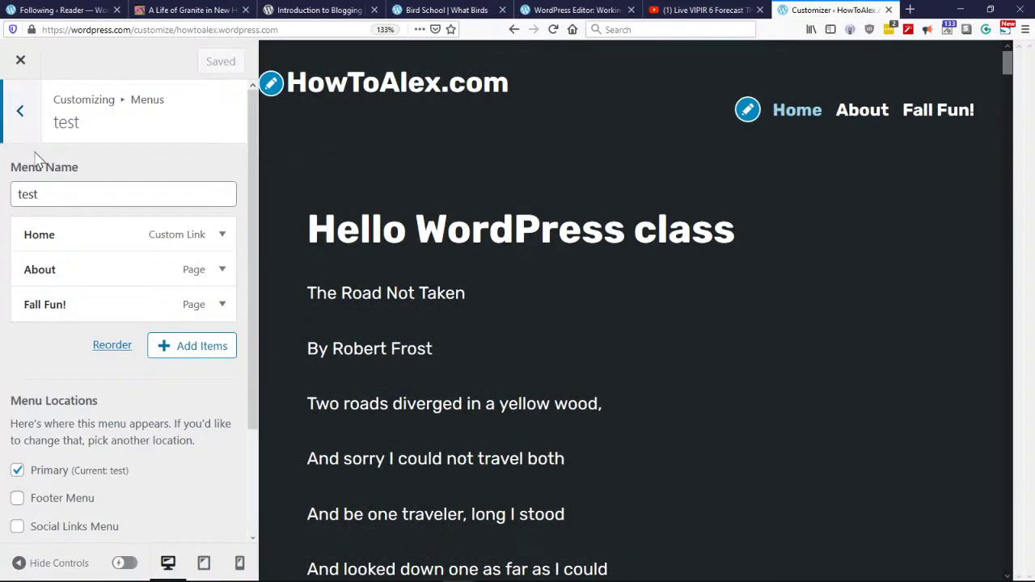
scroll(178, 422, "down", 3)
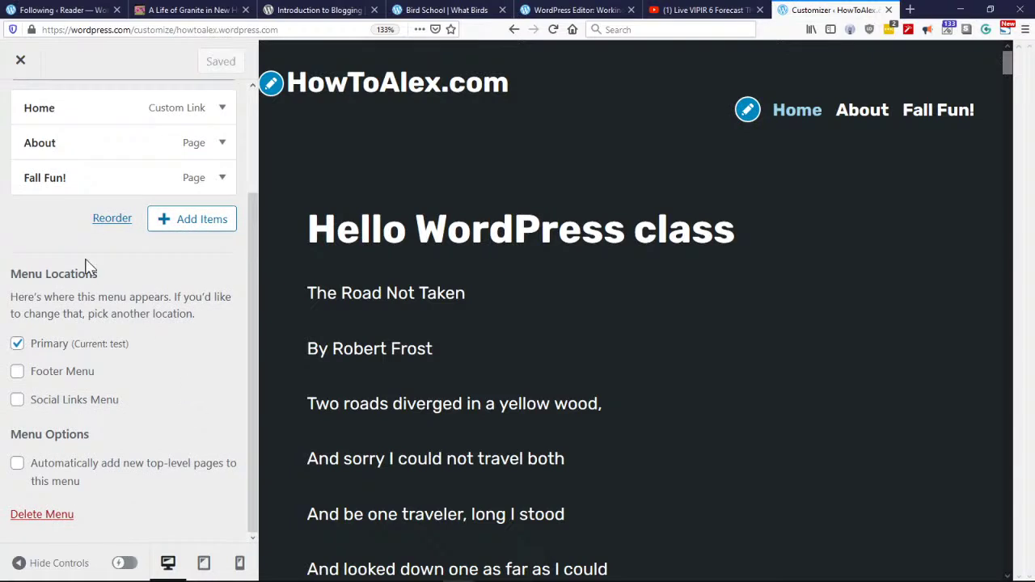
scroll(40, 251, "up", 4)
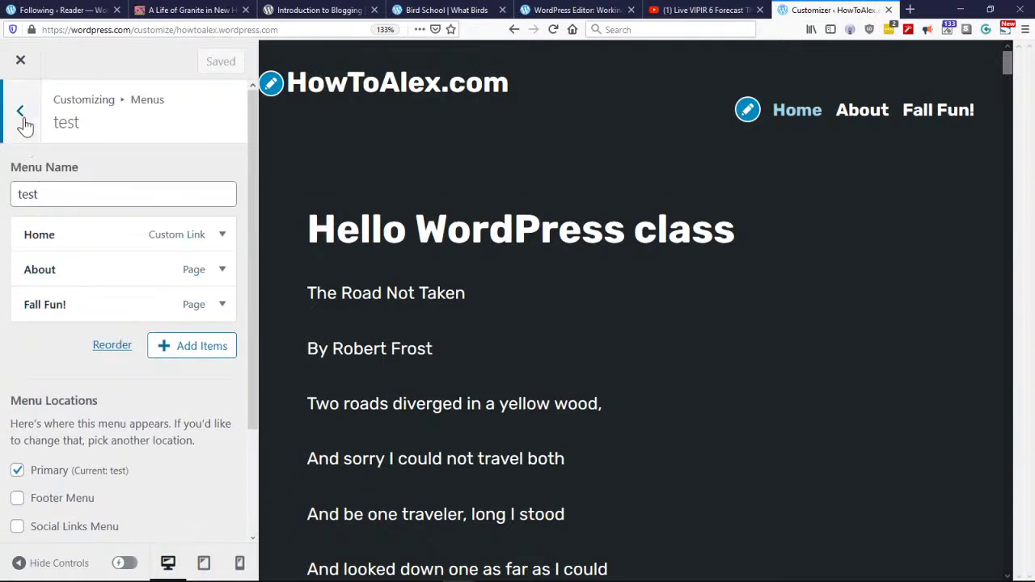
Step: Review the Menu Locations and Homepage Settings sections, returning to the main sections
left_click(21, 113)
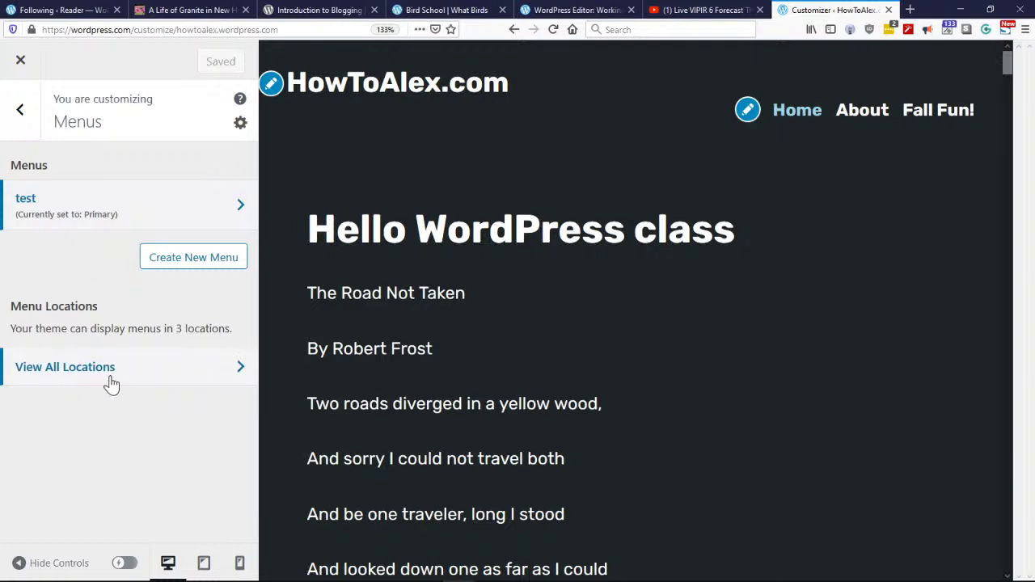
left_click(112, 385)
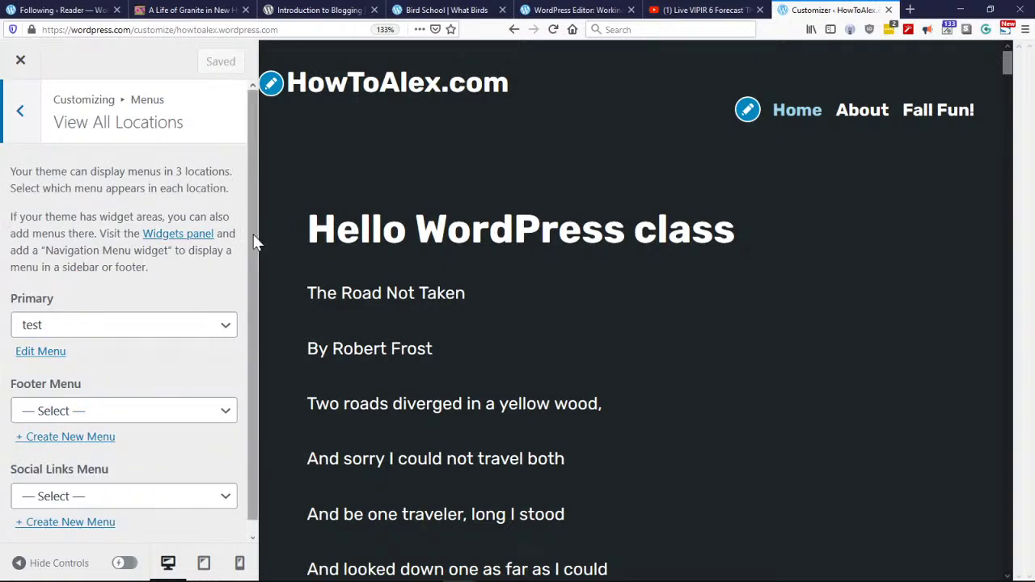
scroll(247, 242, "down", 1)
scroll(246, 299, "up", 1)
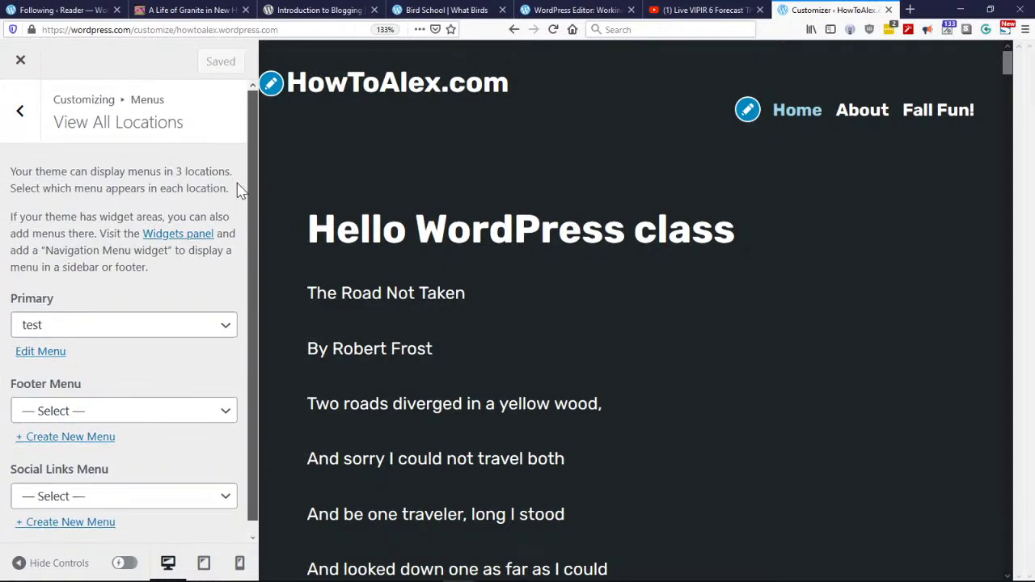
left_click(18, 111)
left_click(20, 113)
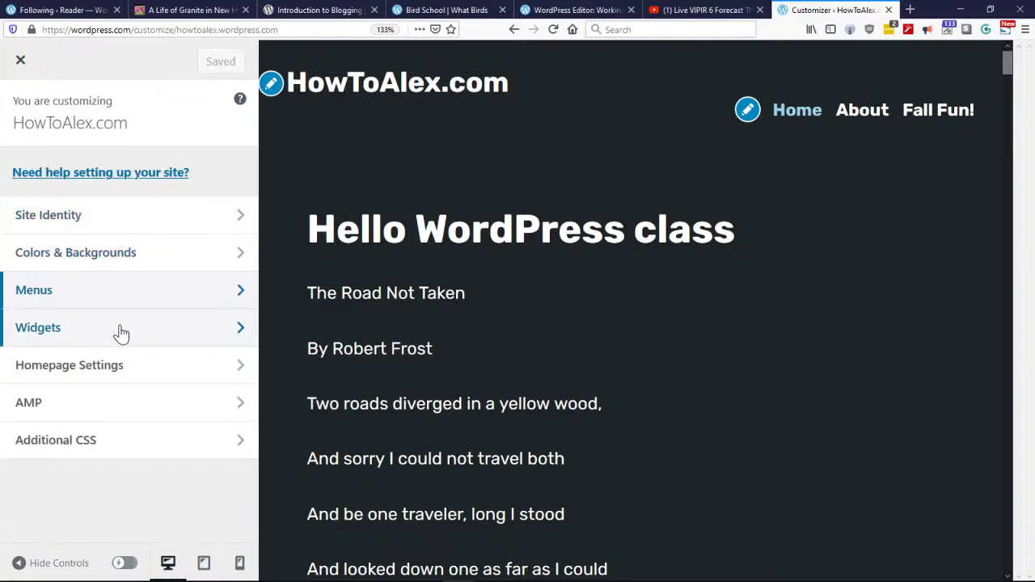
left_click(113, 369)
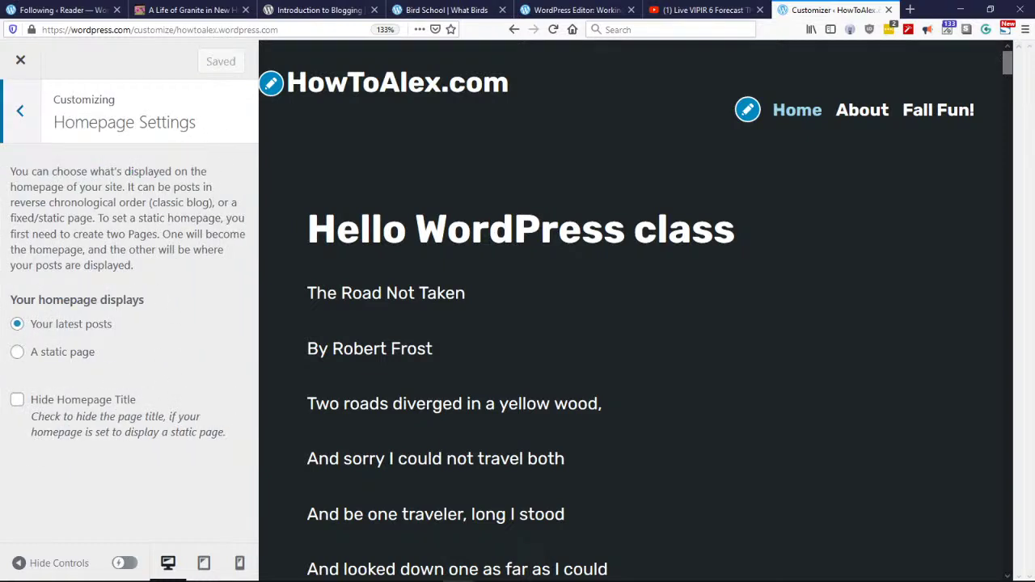
left_click(24, 121)
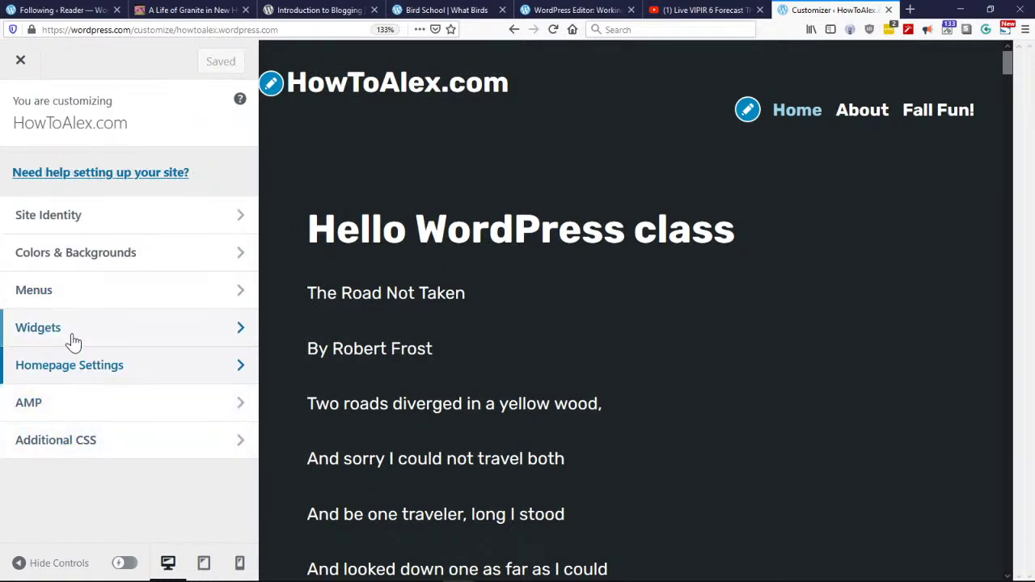
Step: Leave the Customizer and open Design > Themes from the dashboard sidebar
left_click(19, 60)
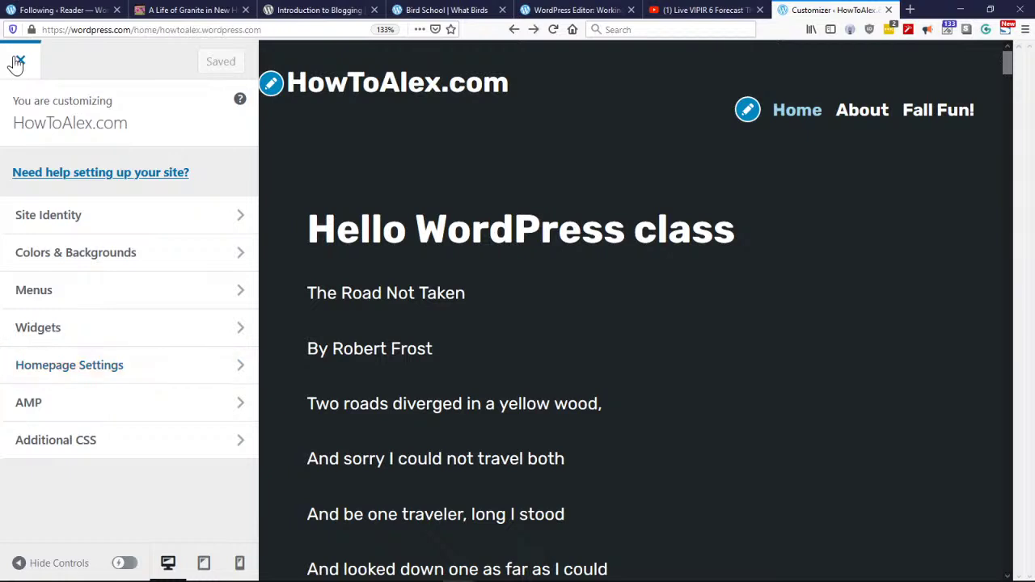
left_click(122, 266)
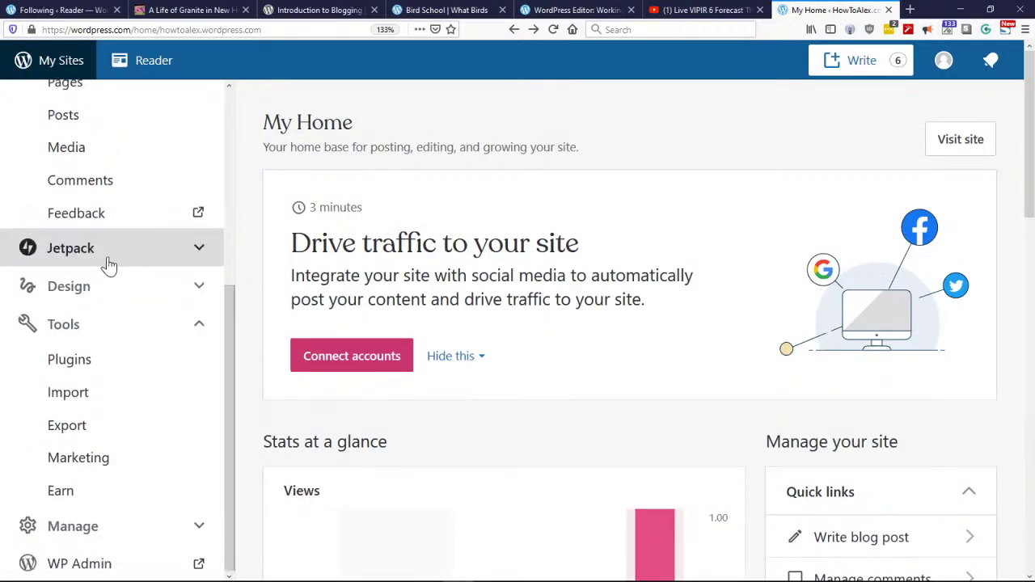
left_click(101, 265)
left_click(93, 263)
left_click(78, 295)
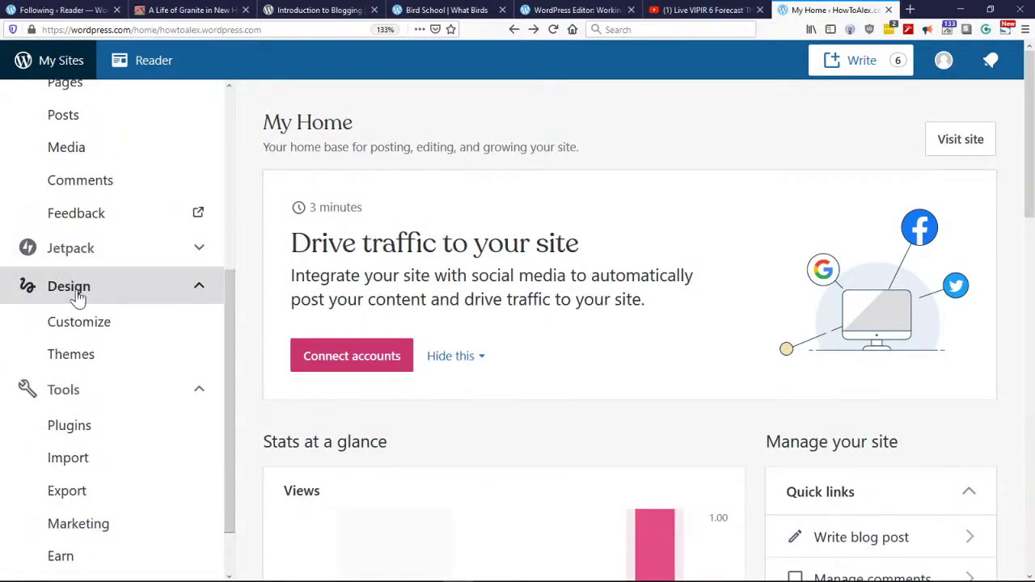
left_click(71, 355)
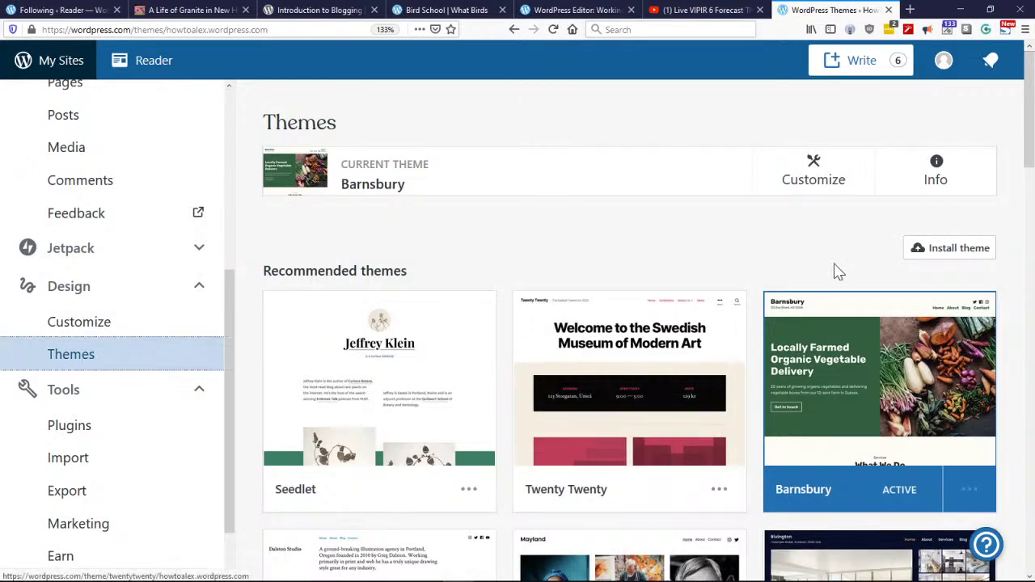
Step: Customize the current theme, preview the Fall Fun! page, then return to Themes
scroll(1029, 139, "down", 2)
scroll(1015, 143, "up", 2)
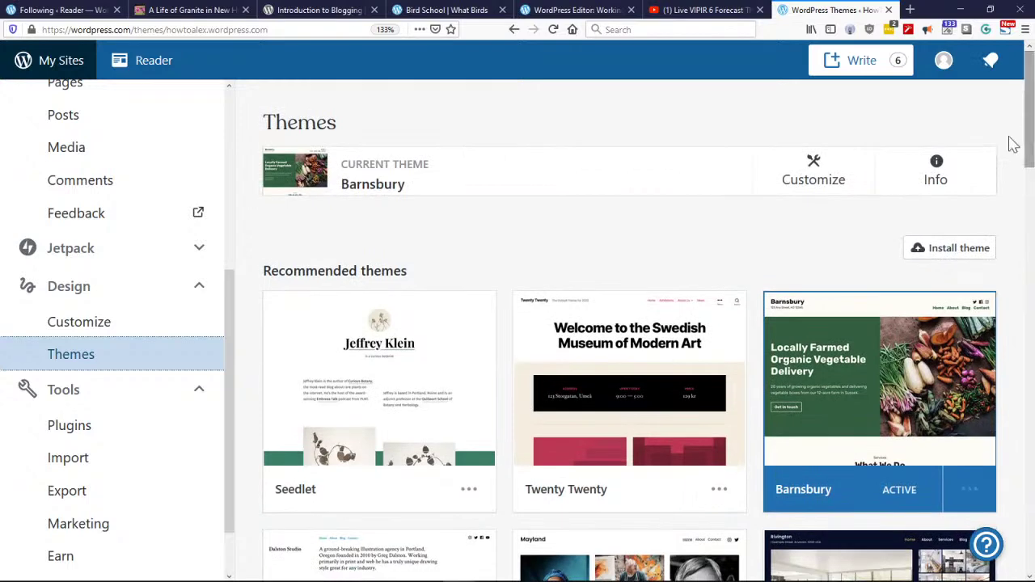
left_click(803, 186)
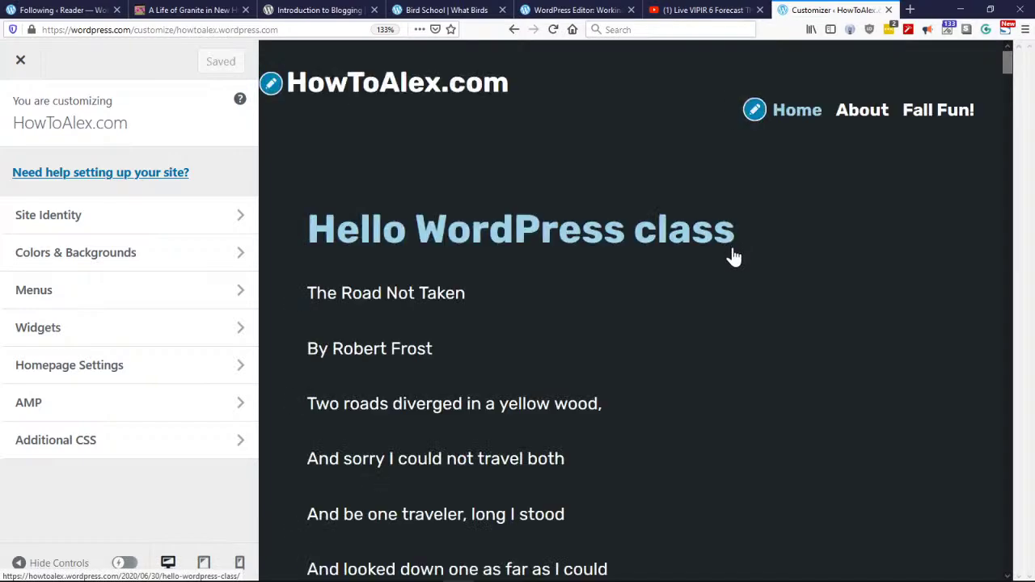
scroll(862, 291, "down", 15)
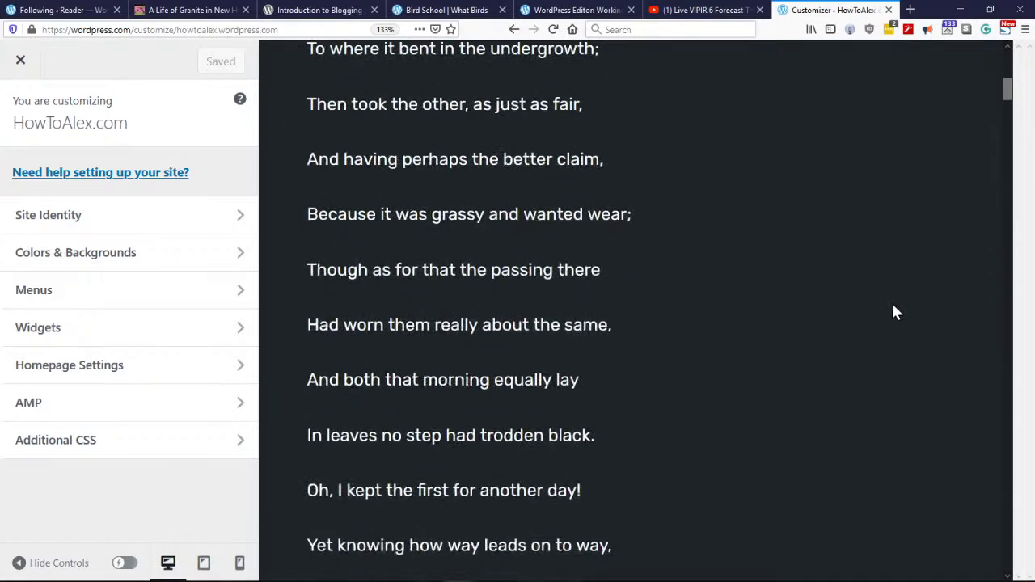
scroll(962, 294, "down", 5)
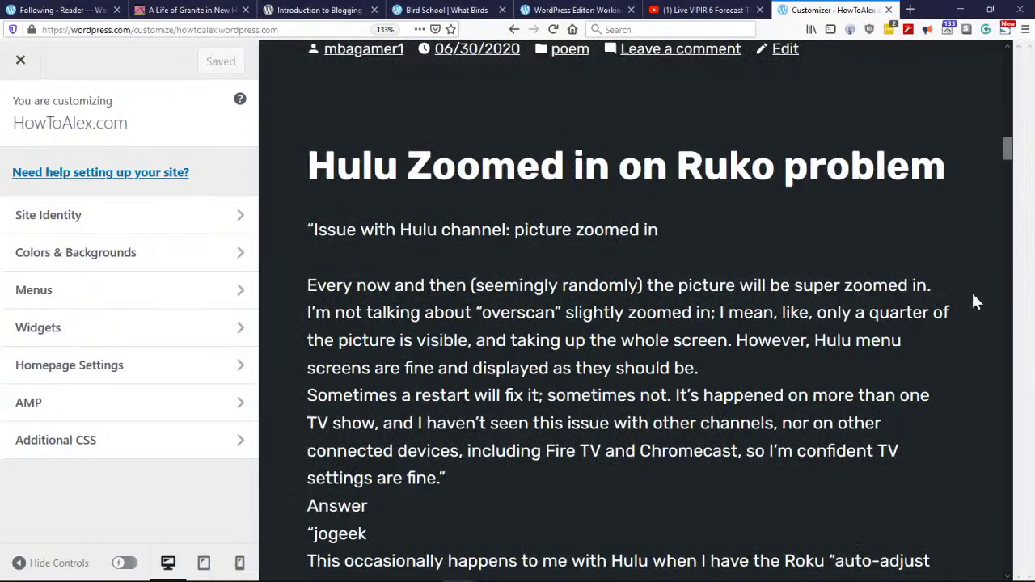
scroll(971, 290, "down", 5)
left_click_drag(1014, 179, 1023, 20)
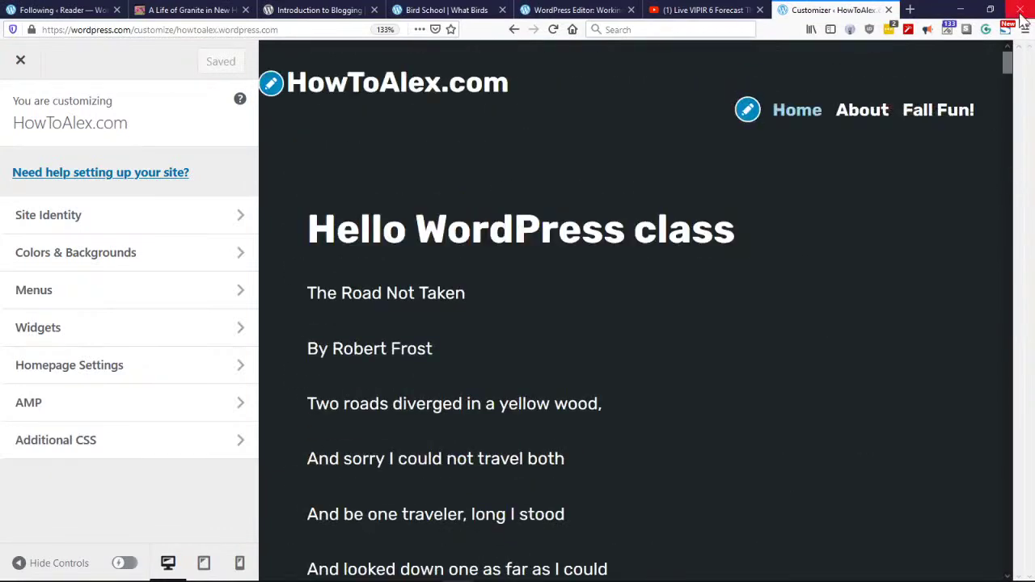
left_click(941, 114)
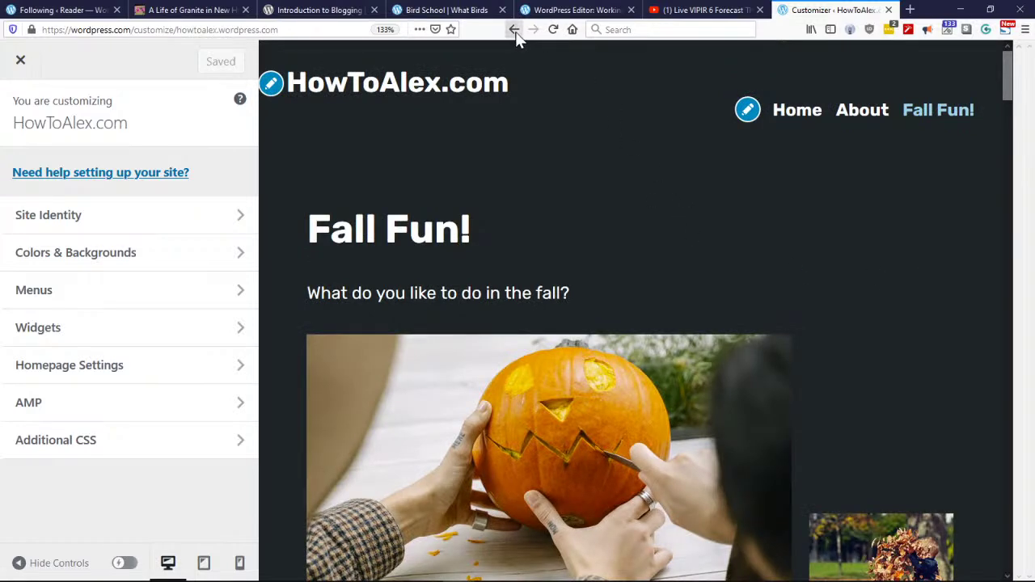
key("Escape")
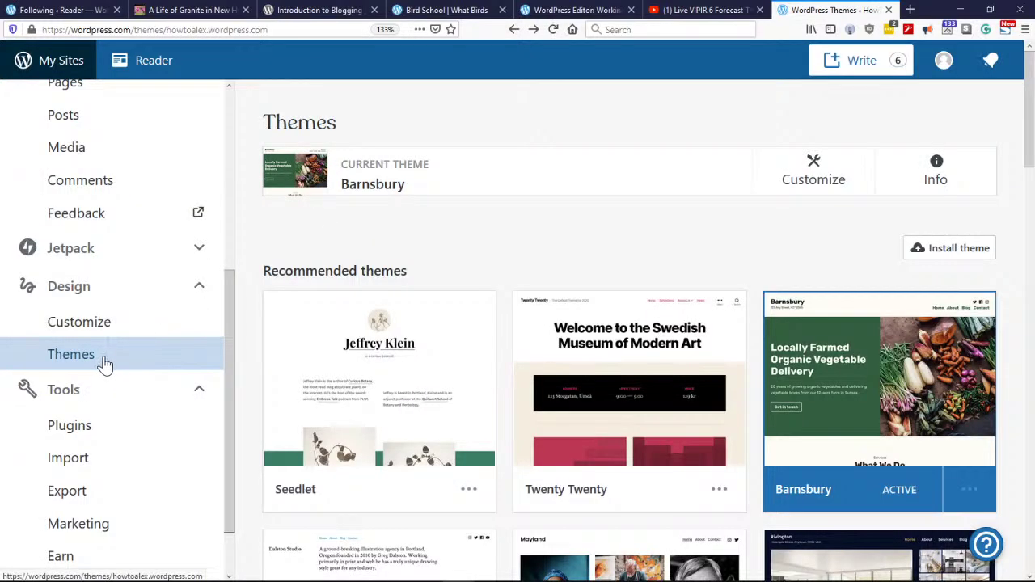
Step: Reopen the Customizer to view Widgets, Menus and Homepage Settings, then exit to Themes
left_click(797, 184)
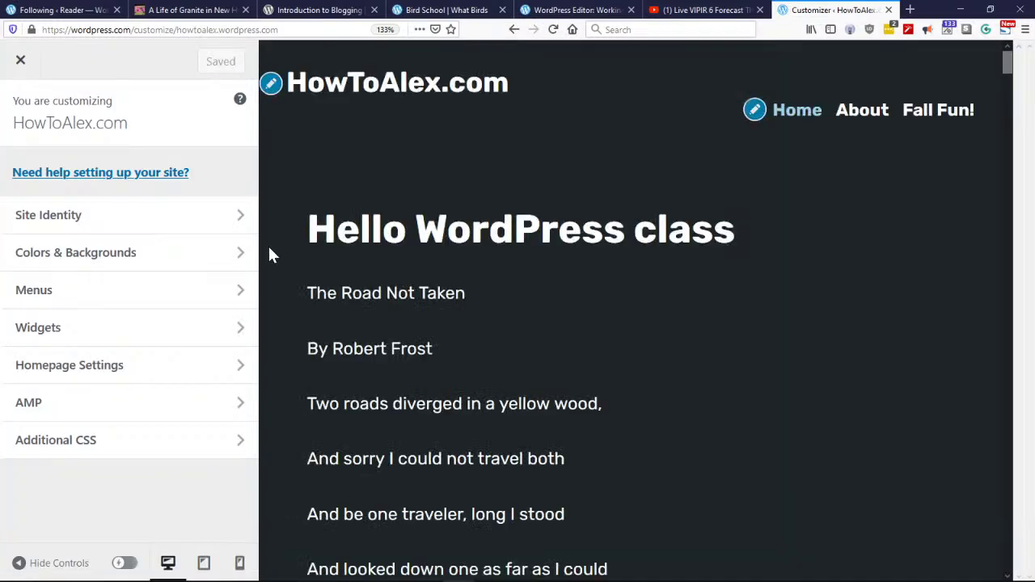
left_click(144, 331)
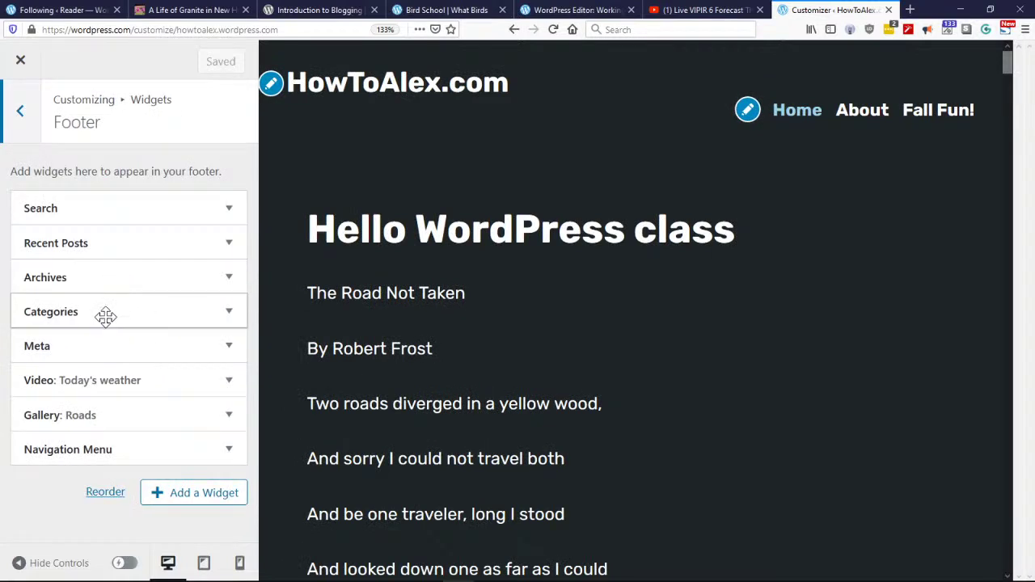
left_click(20, 114)
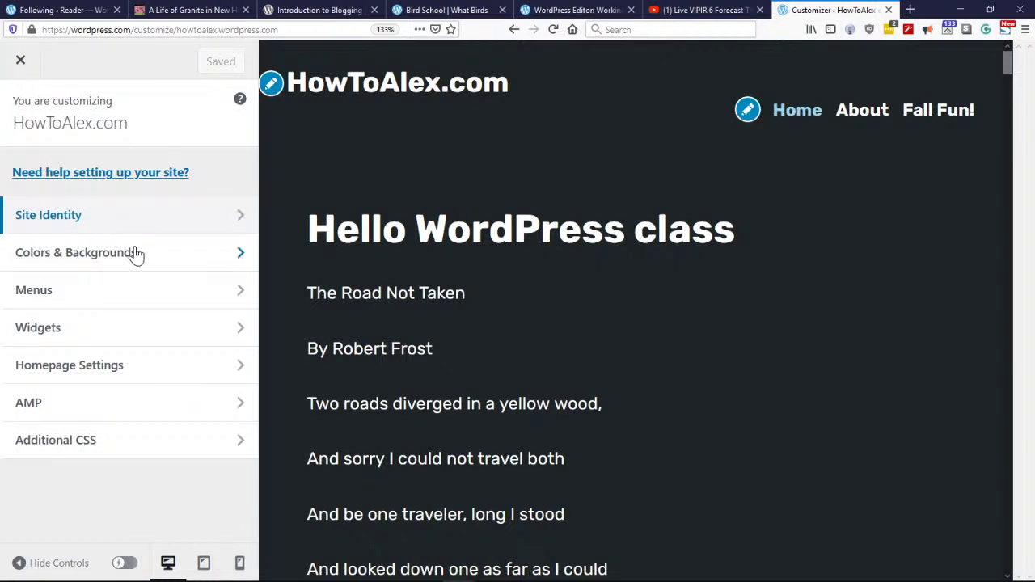
left_click(113, 293)
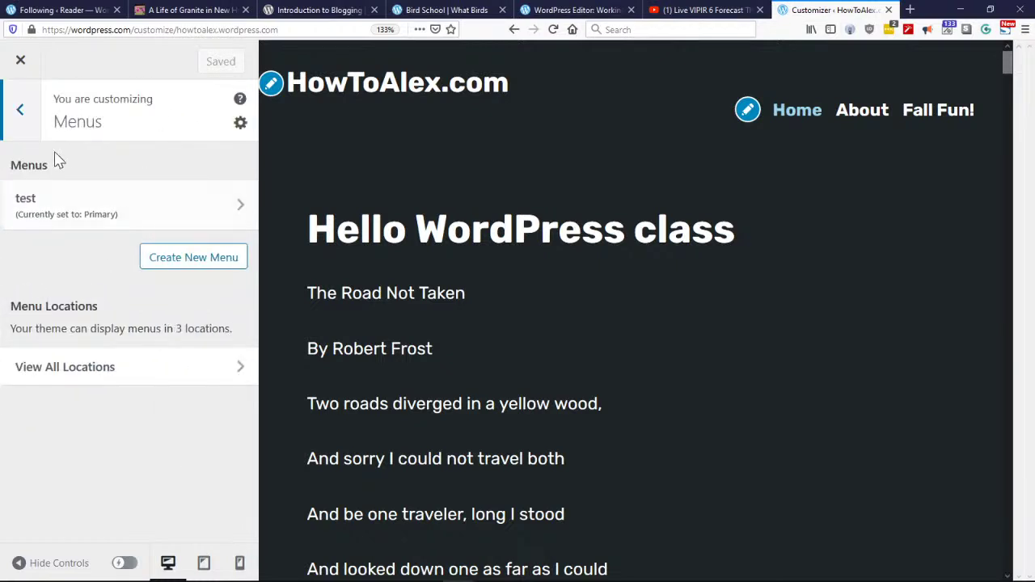
left_click(20, 113)
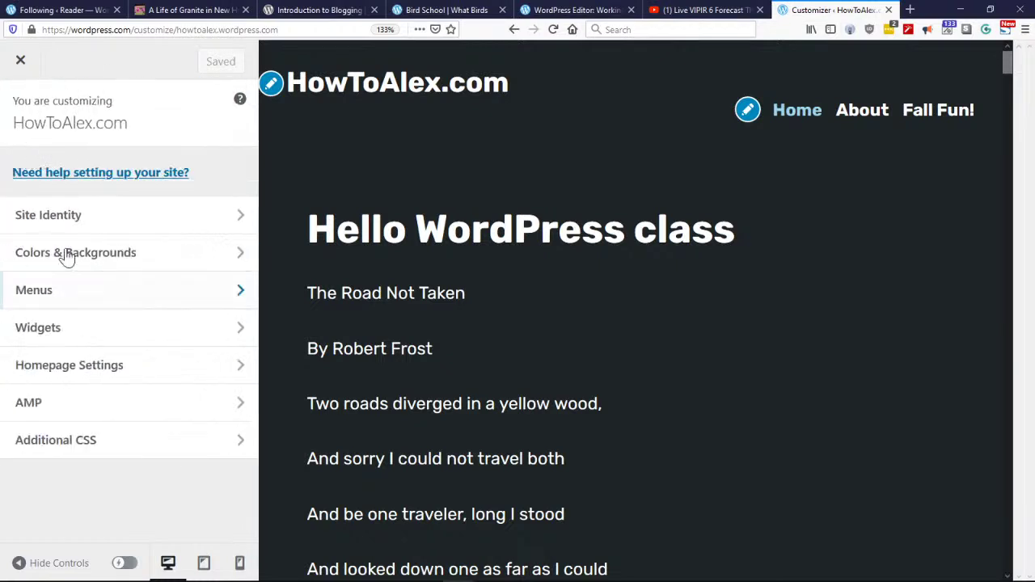
left_click(91, 369)
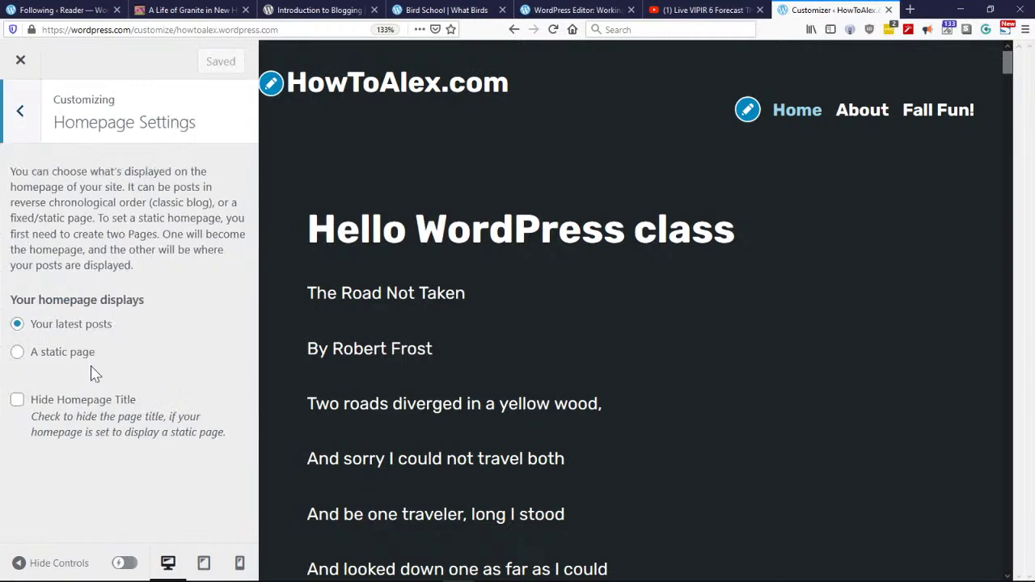
left_click(20, 113)
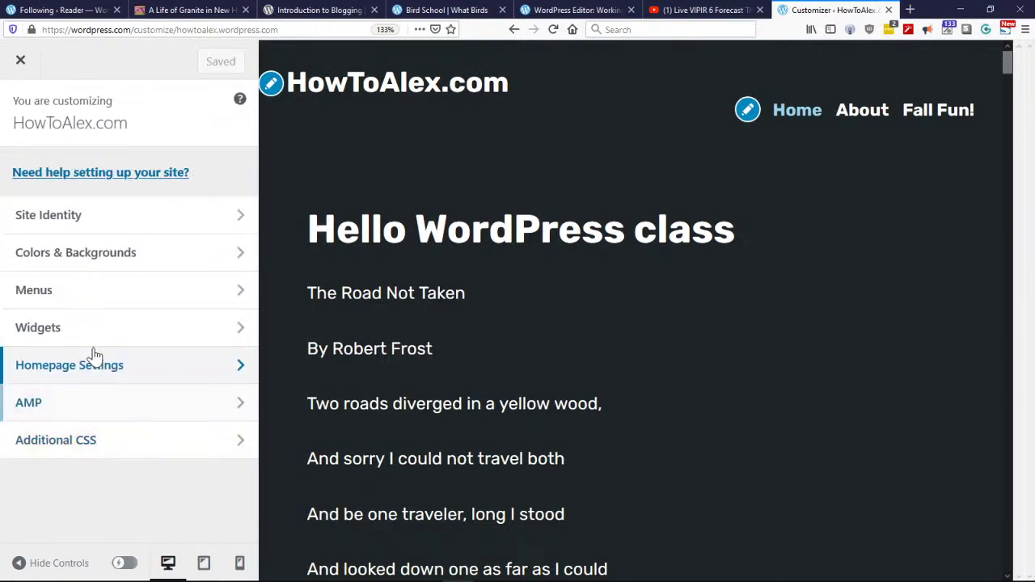
left_click(21, 59)
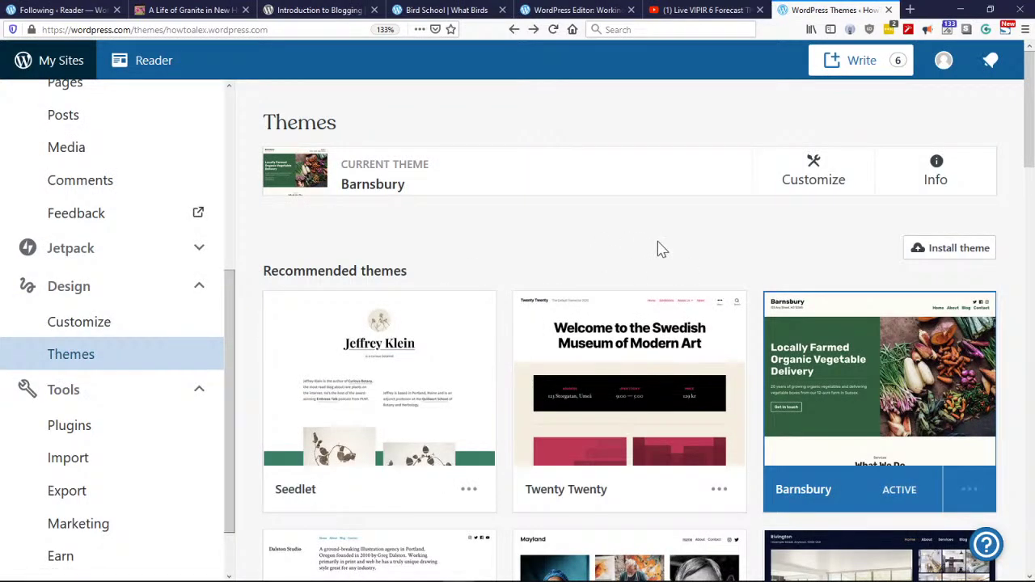
mouse_move(856, 415)
scroll(711, 347, "down", 3)
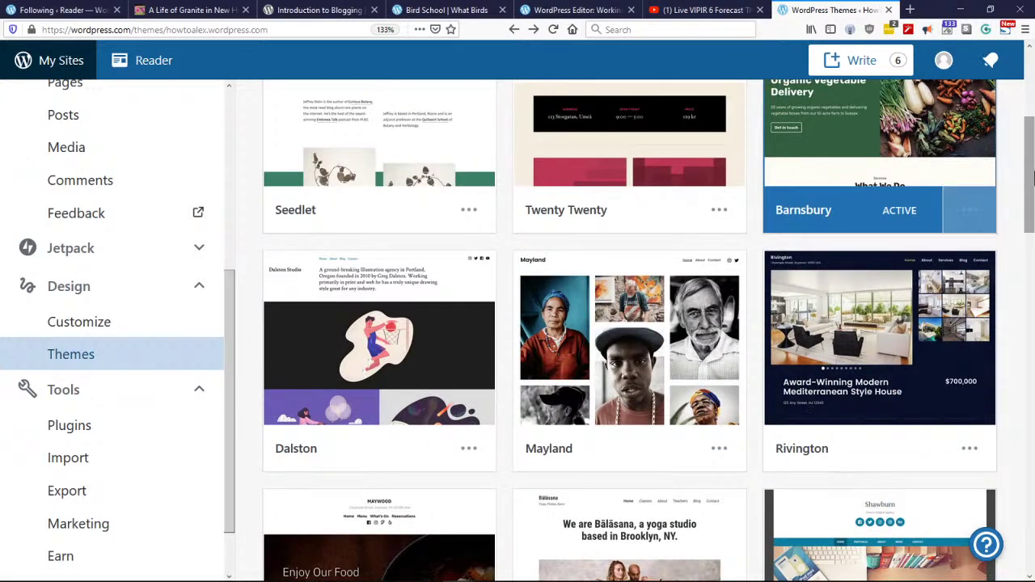
scroll(1030, 145, "up", 2)
left_click_drag(1032, 146, 970, 129)
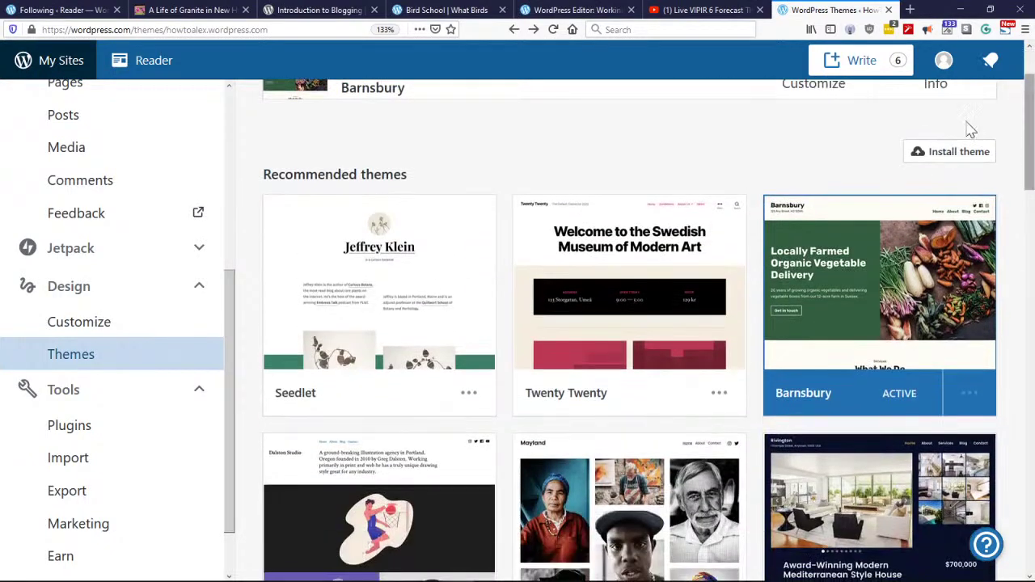
left_click(402, 305)
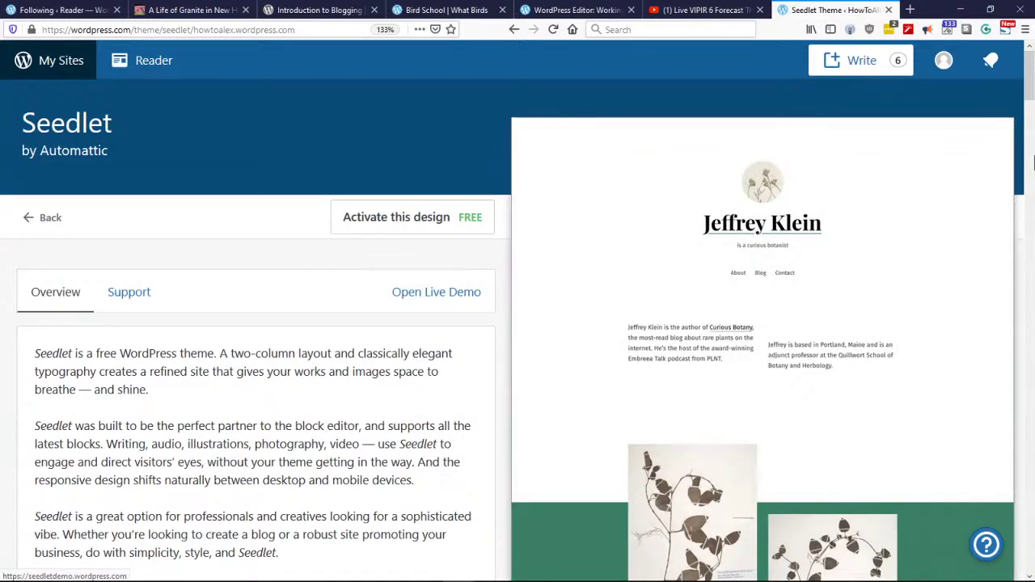
left_click_drag(1030, 99, 1029, 251)
left_click_drag(1033, 142, 1030, 56)
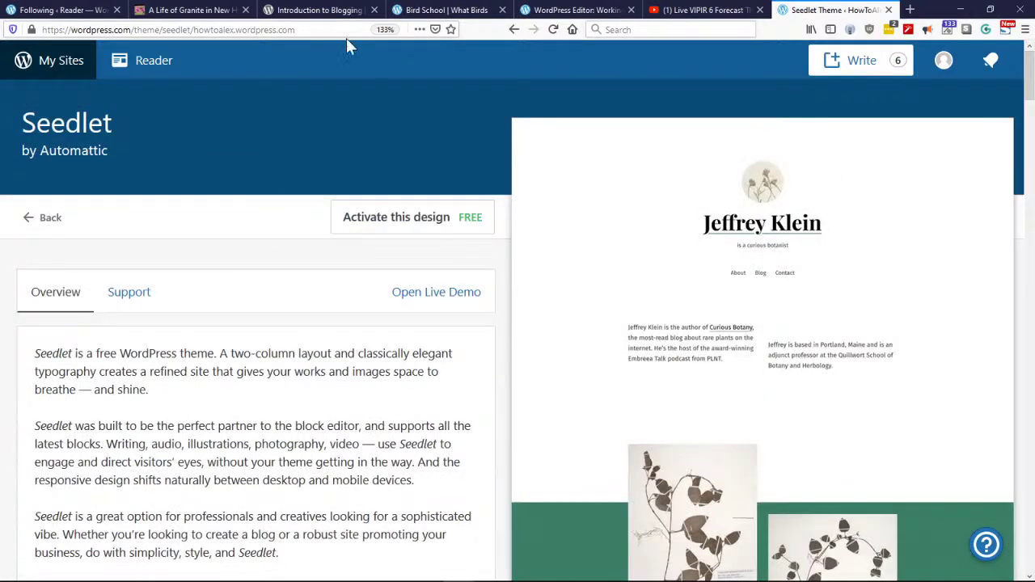
left_click(514, 30)
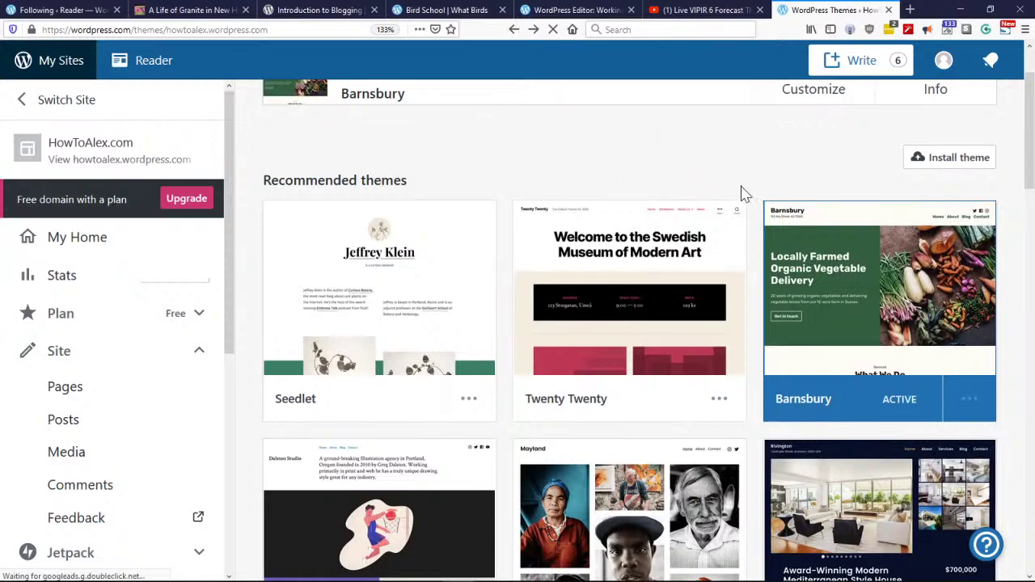
Step: View the Balasana theme's live demo, scroll through it, and close it
scroll(951, 214, "down", 5)
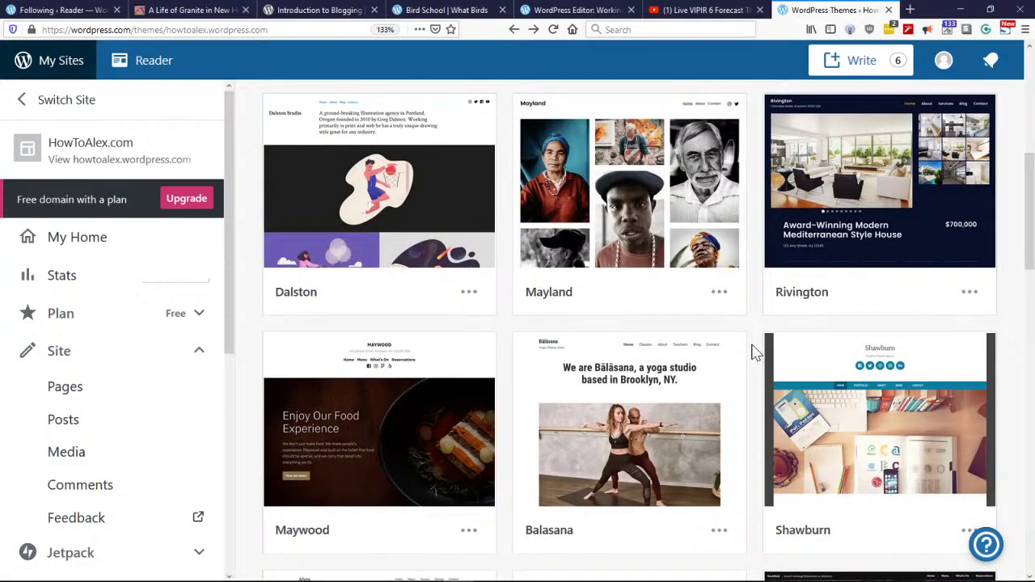
scroll(752, 352, "down", 3)
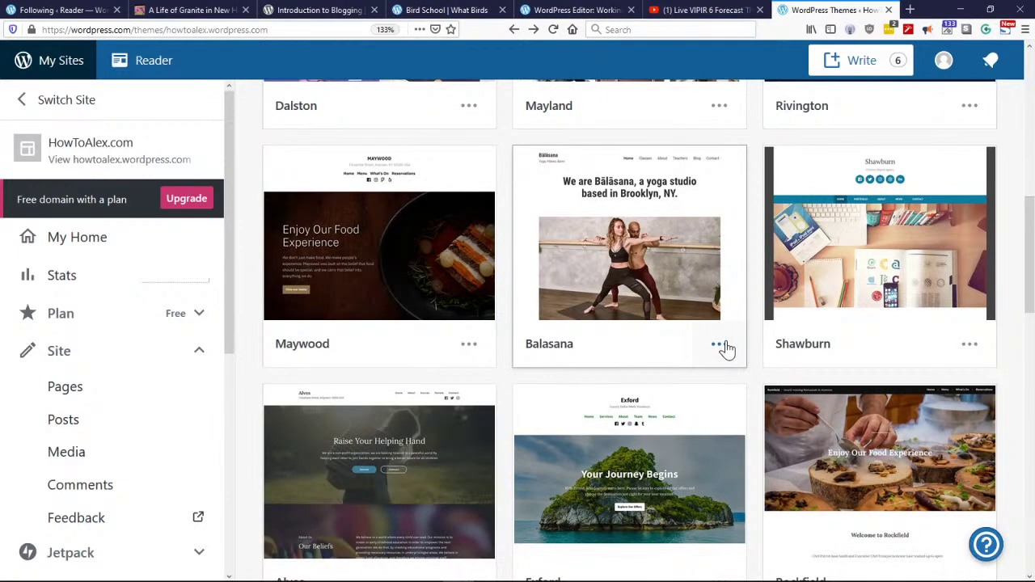
left_click(722, 346)
left_click(630, 195)
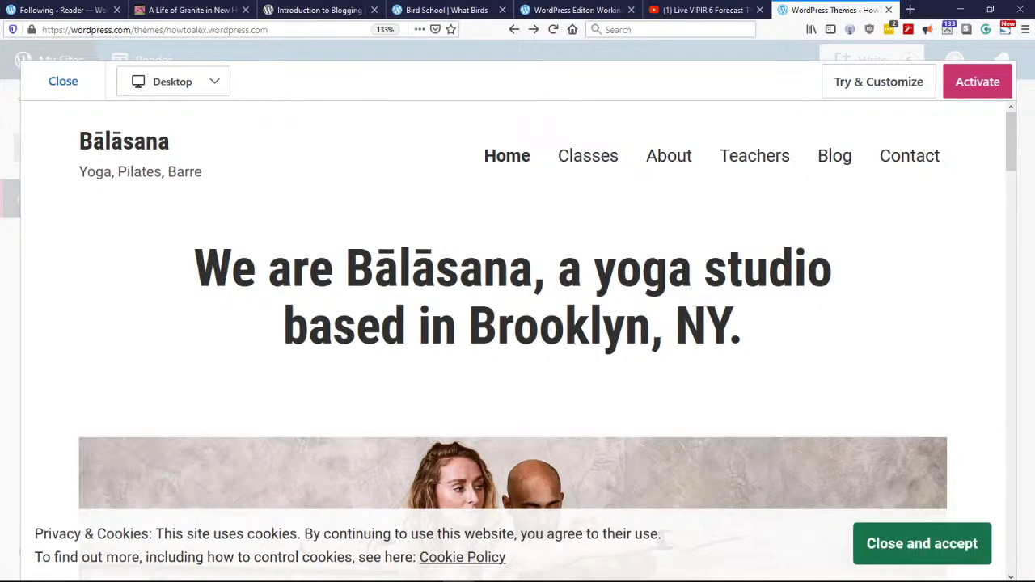
scroll(942, 267, "down", 10)
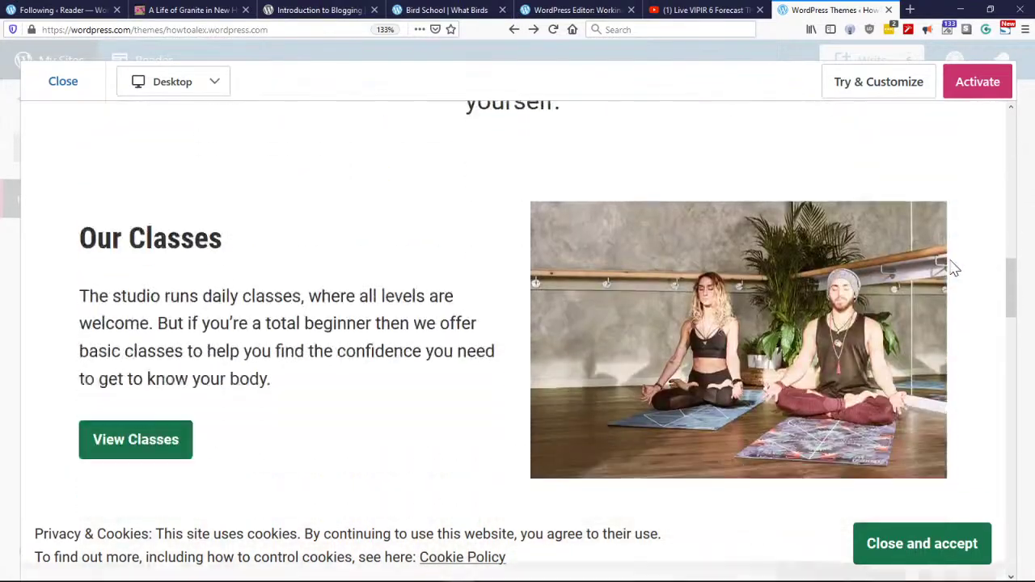
scroll(954, 269, "down", 3)
left_click_drag(1009, 304, 1030, 119)
left_click(73, 84)
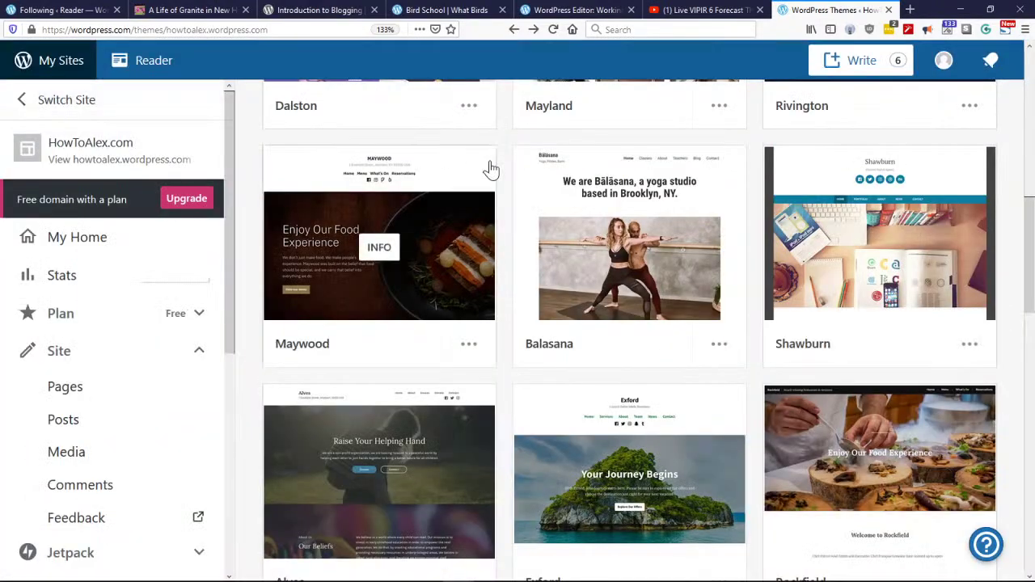
Step: Scroll to the Hever theme and open its live demo
scroll(525, 344, "down", 3)
scroll(525, 365, "down", 3)
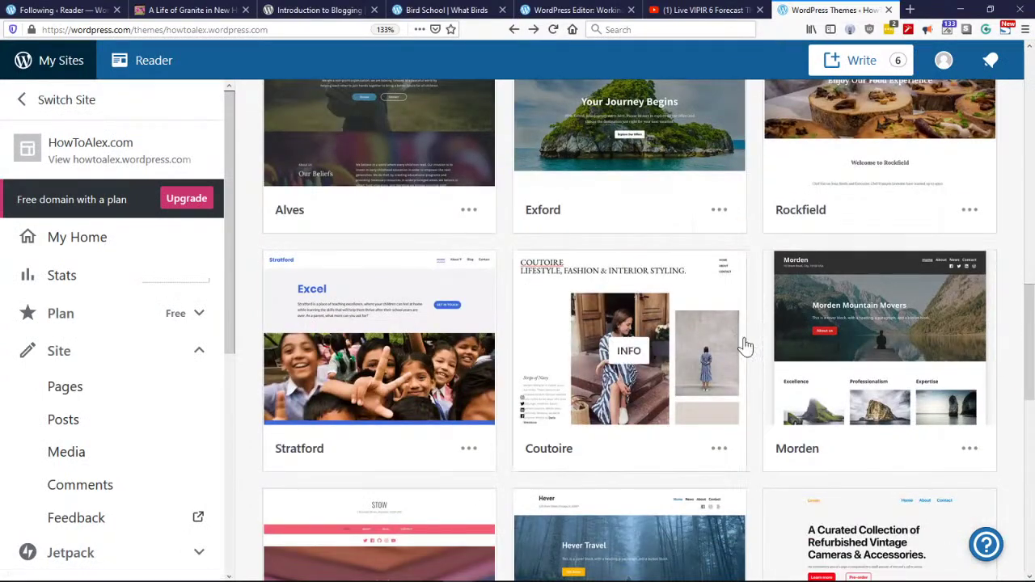
scroll(764, 335, "down", 4)
scroll(755, 342, "down", 4)
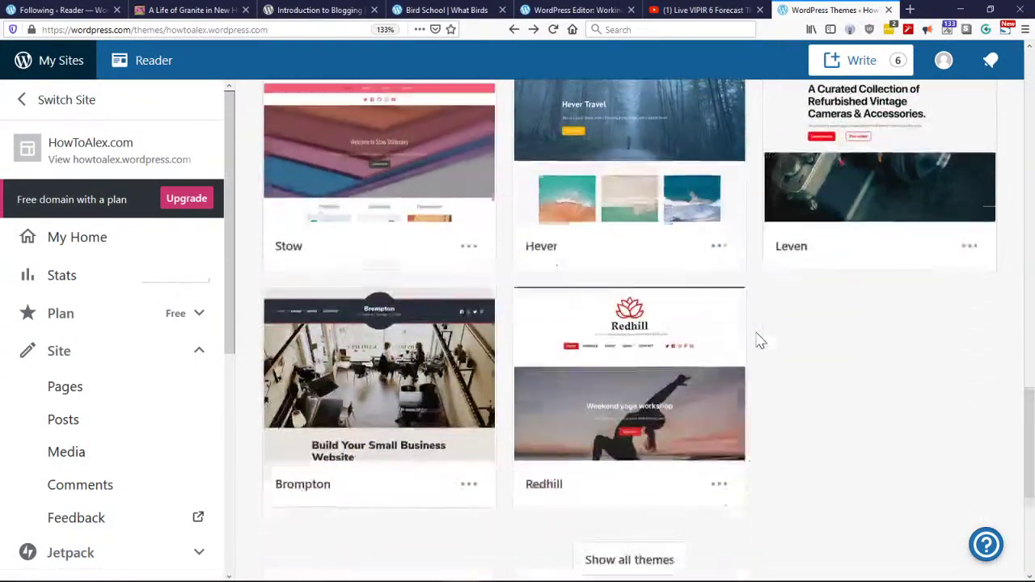
scroll(785, 364, "up", 3)
scroll(772, 384, "up", 1)
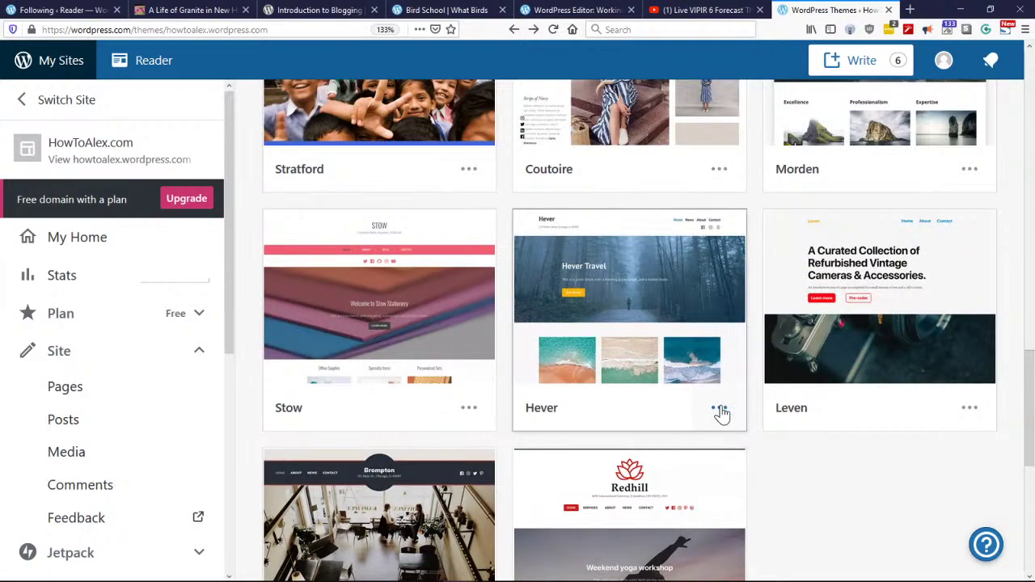
left_click(718, 409)
left_click(631, 256)
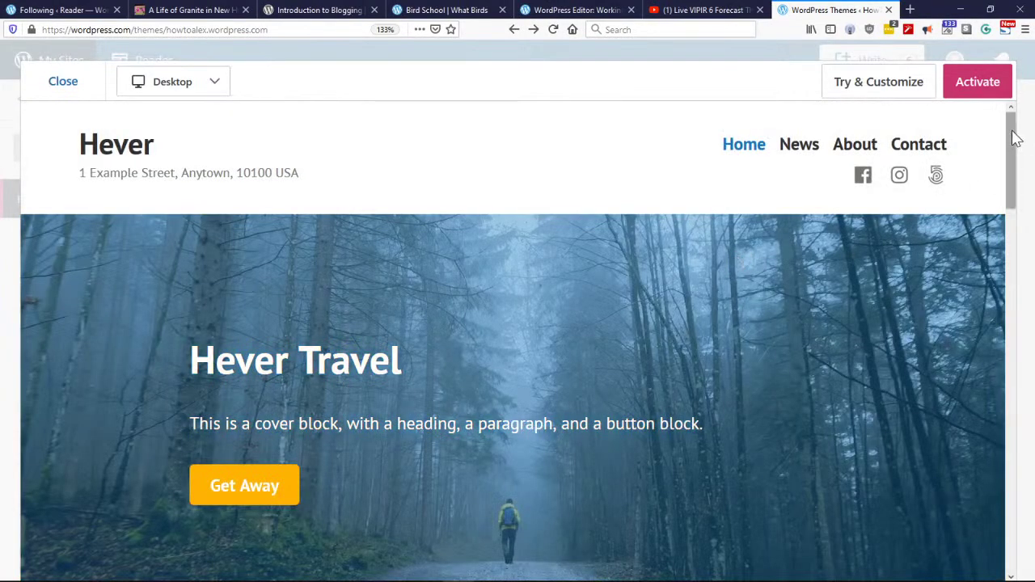
left_click_drag(1017, 138, 1006, 113)
Step: Activate Hever, confirm with 'Yes, activate Hever', and choose Customize site
left_click(986, 74)
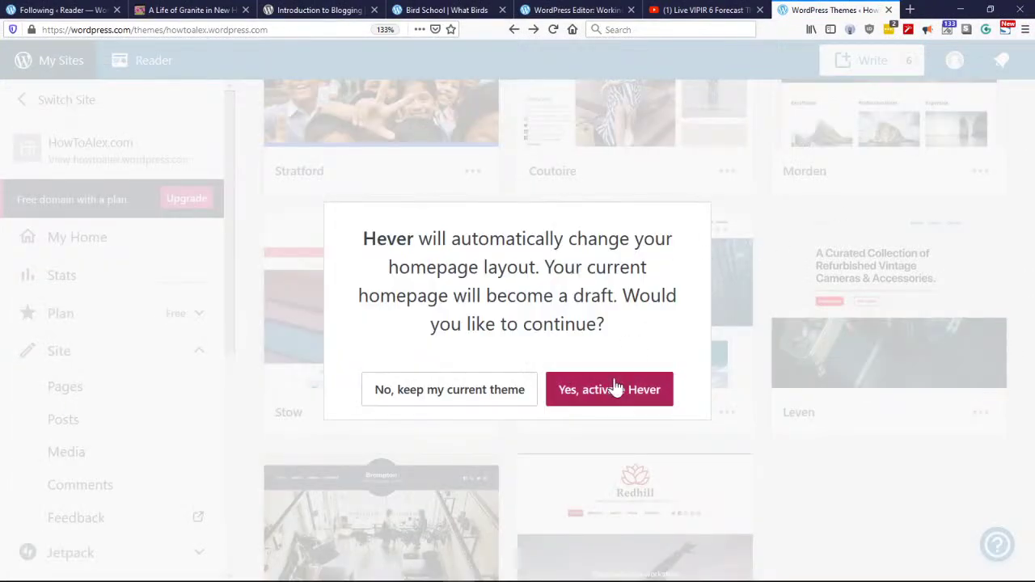
left_click(589, 396)
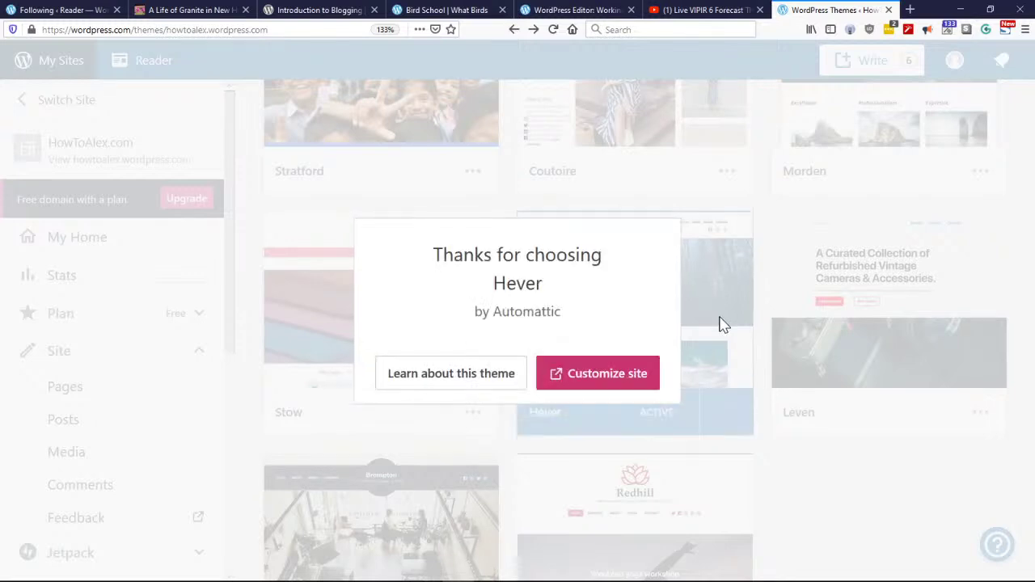
left_click(586, 368)
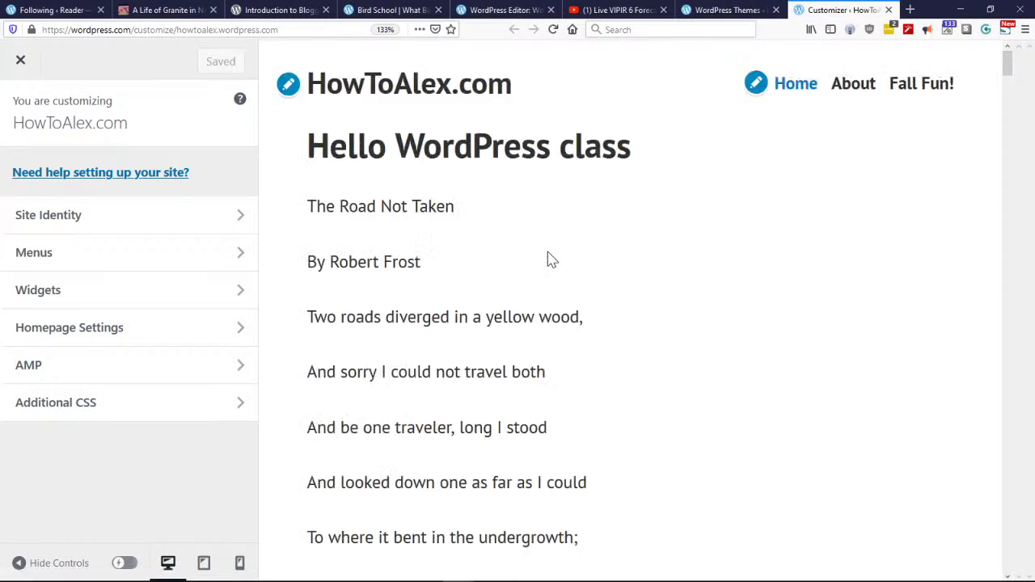
Step: Open the Site Identity settings and look through them
scroll(623, 250, "down", 15)
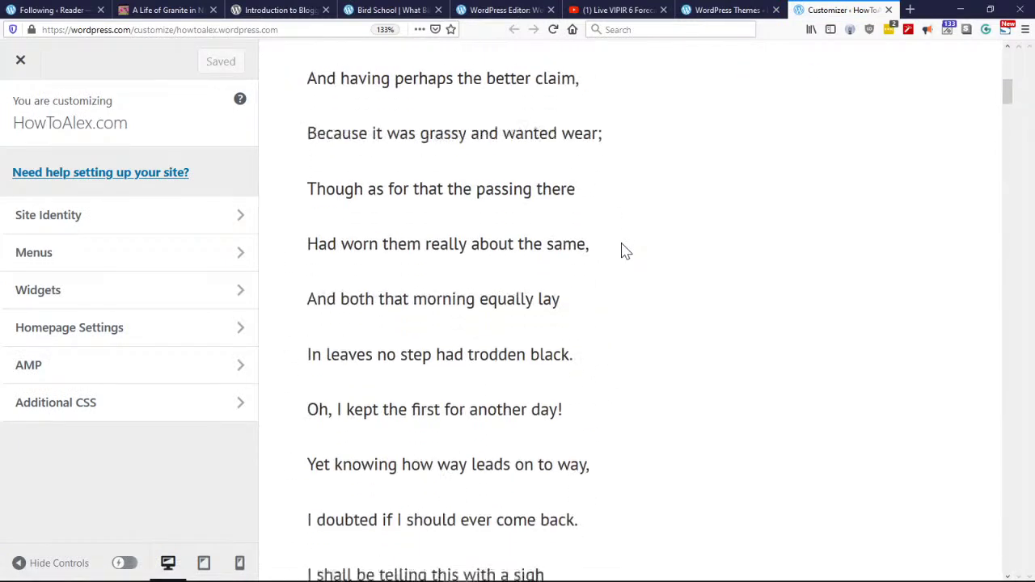
scroll(708, 257, "up", 15)
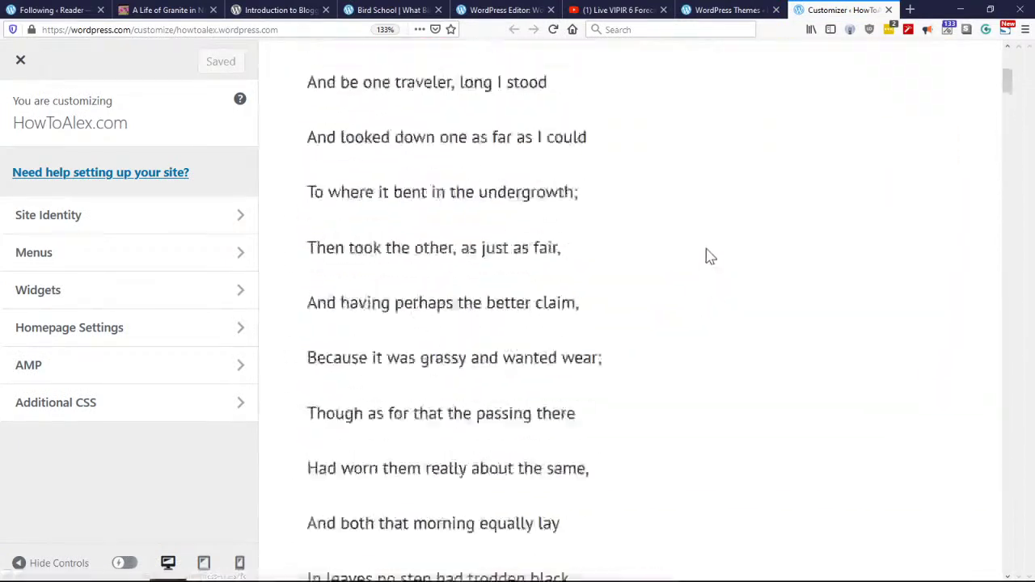
left_click(89, 224)
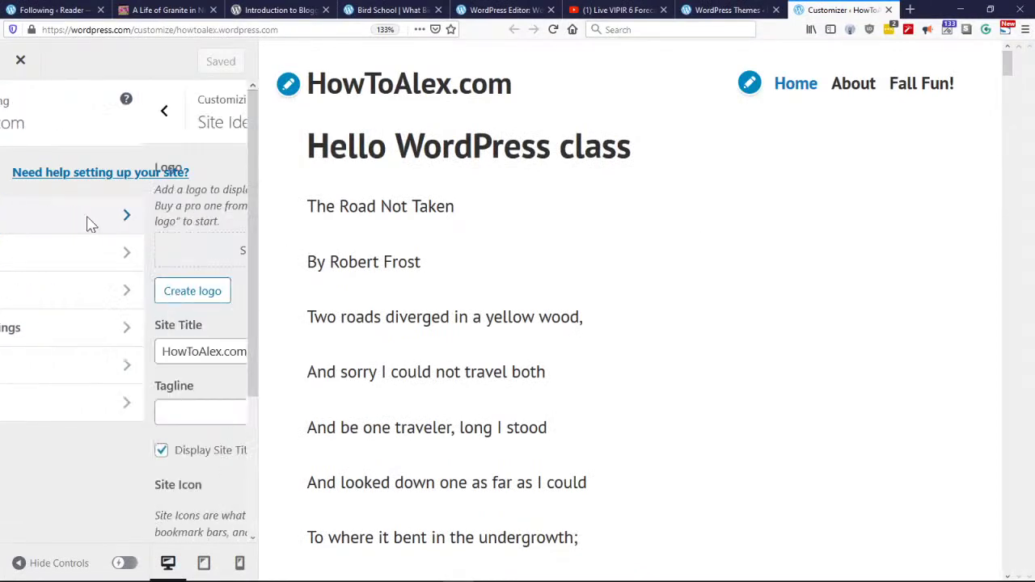
mouse_move(248, 177)
left_mouse_down()
mouse_move(246, 324)
mouse_move(247, 181)
left_mouse_up()
left_click(20, 111)
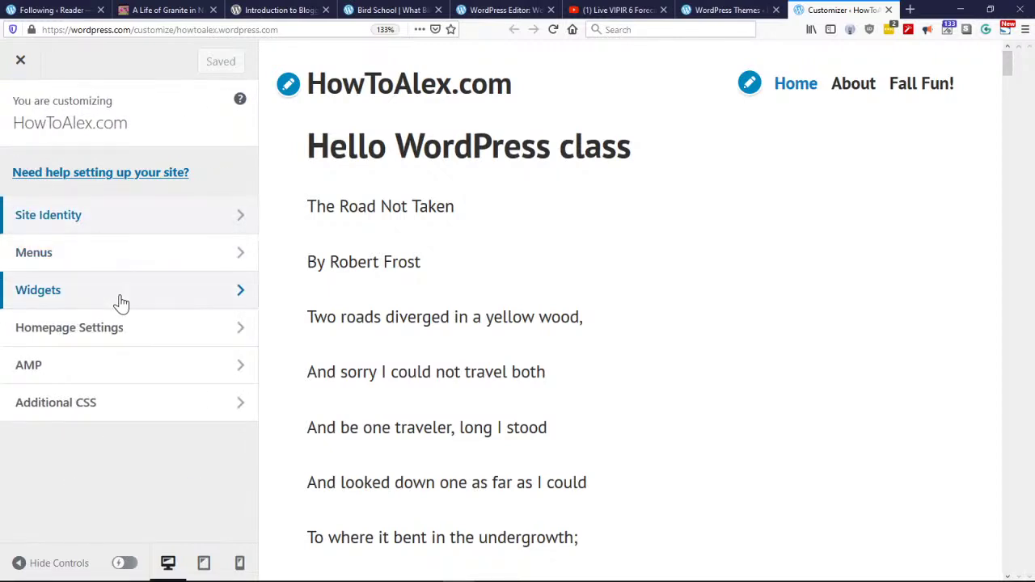
Step: Look over the Widgets, Homepage Settings and AMP sections
left_click(119, 295)
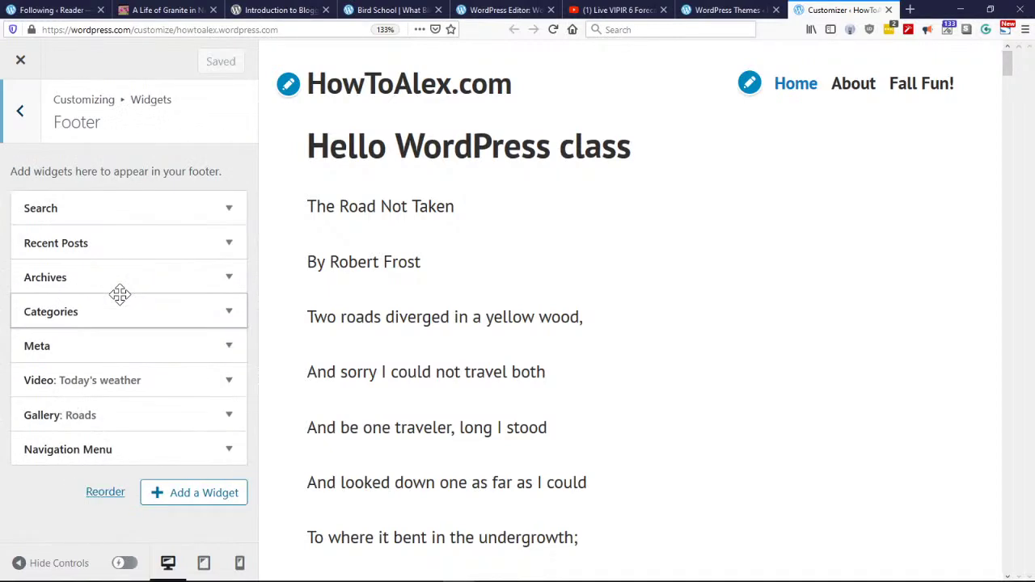
left_click(24, 129)
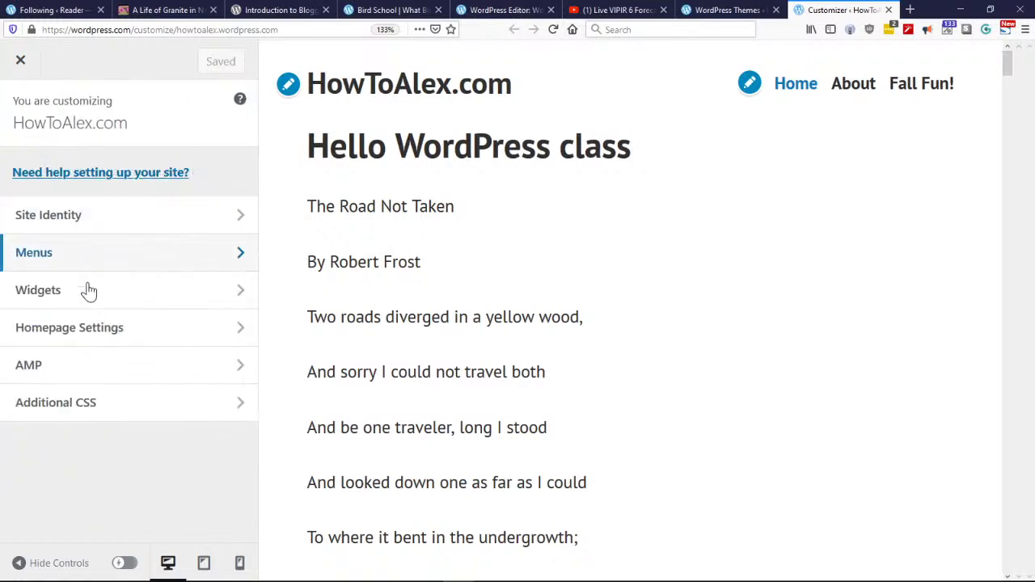
left_click(150, 328)
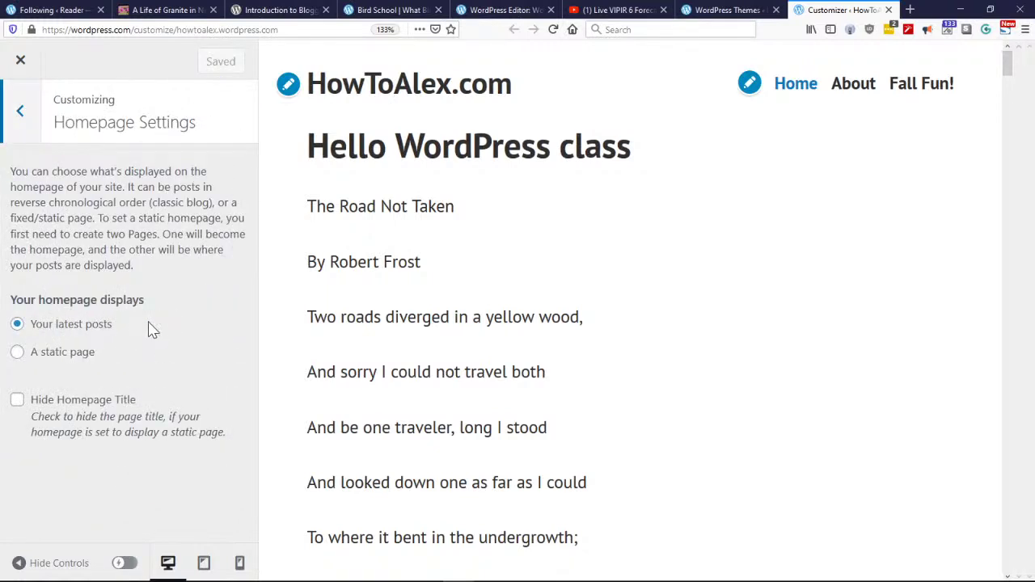
left_click(28, 112)
left_click(123, 380)
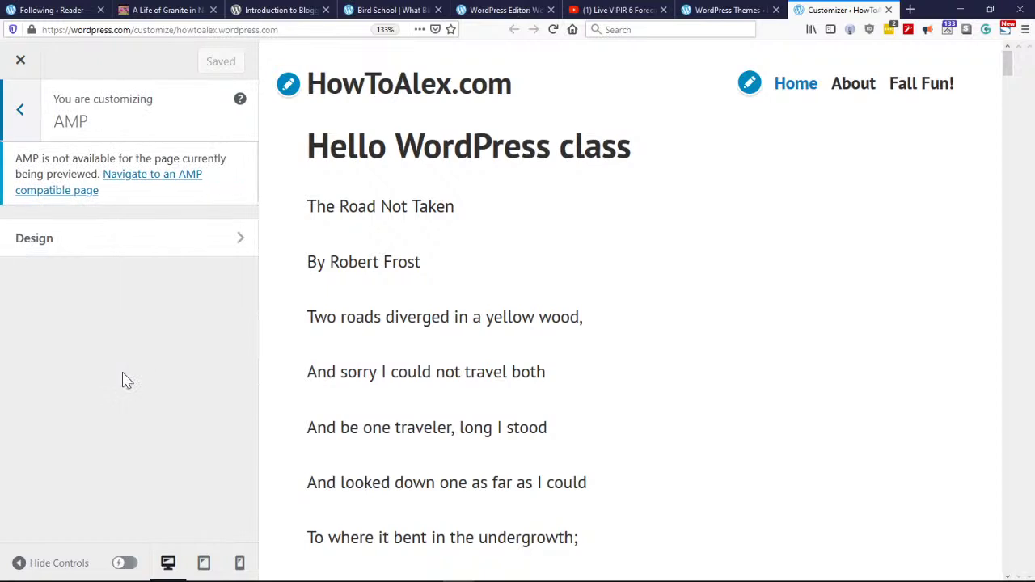
left_click(25, 111)
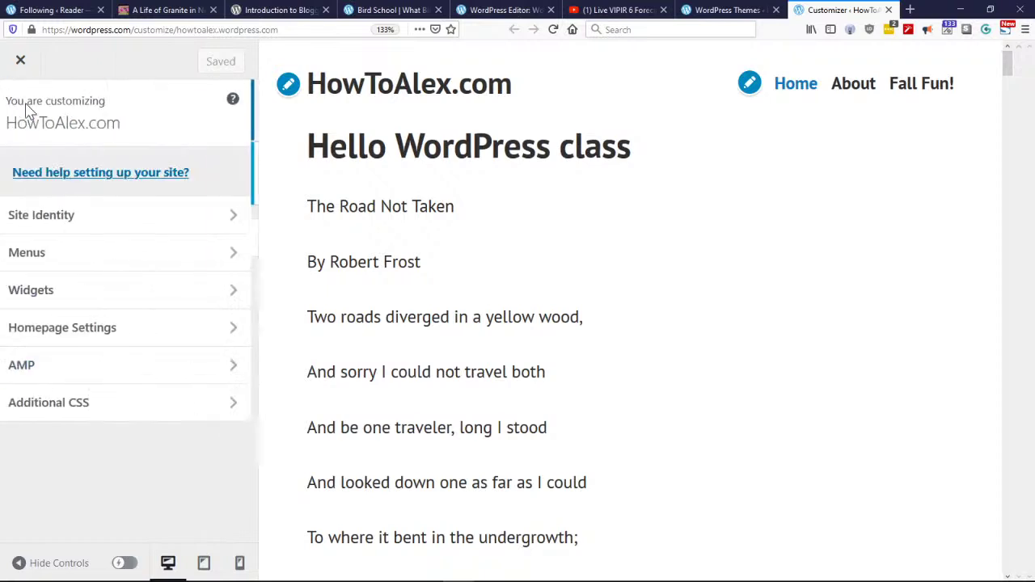
Step: Recheck Site Identity, view the premium-only Additional CSS section, then close the Customizer
left_click(162, 125)
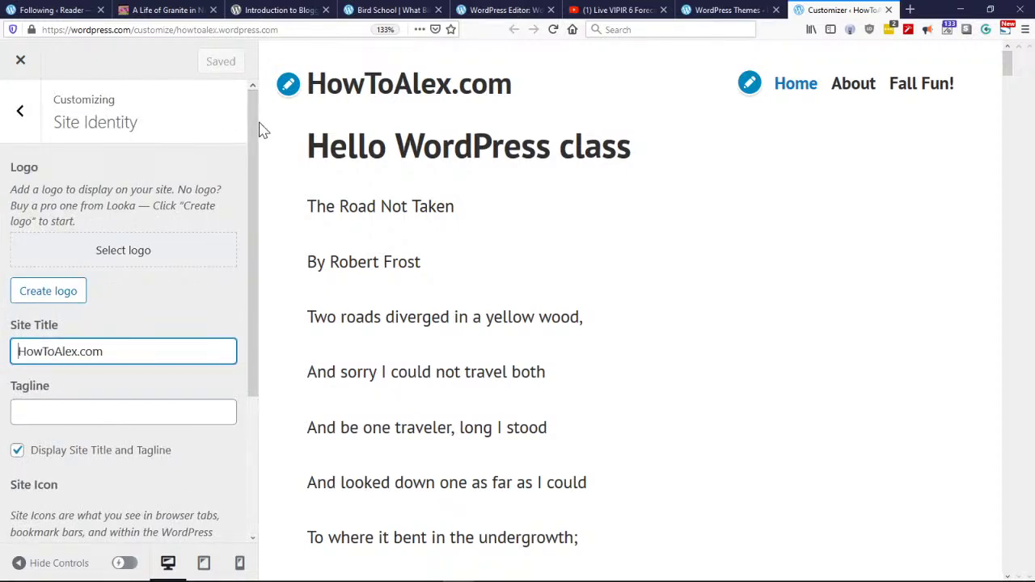
left_click_drag(252, 138, 252, 279)
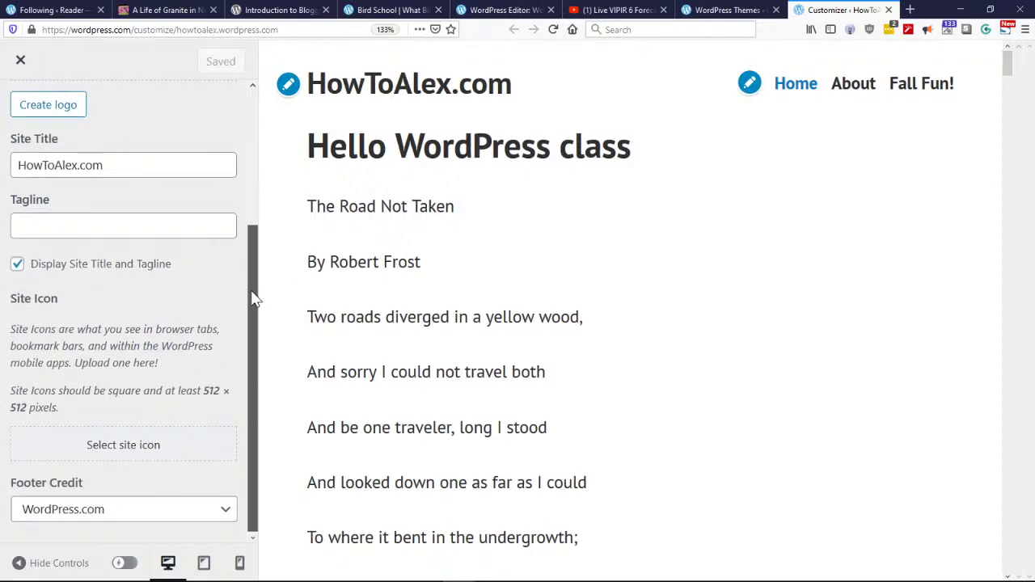
left_click_drag(252, 314, 251, 127)
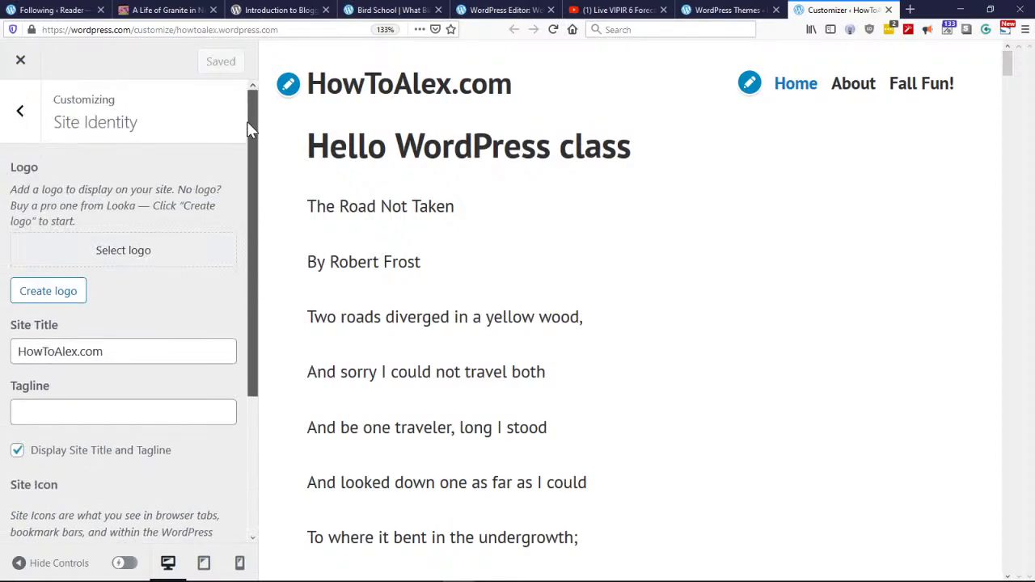
left_click(18, 115)
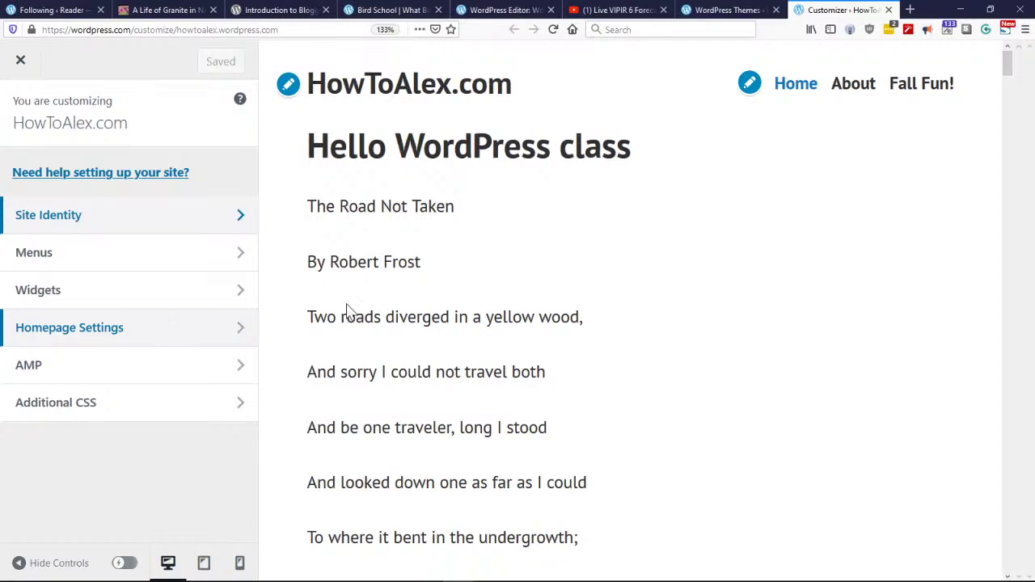
scroll(533, 319, "down", 15)
scroll(529, 322, "up", 12)
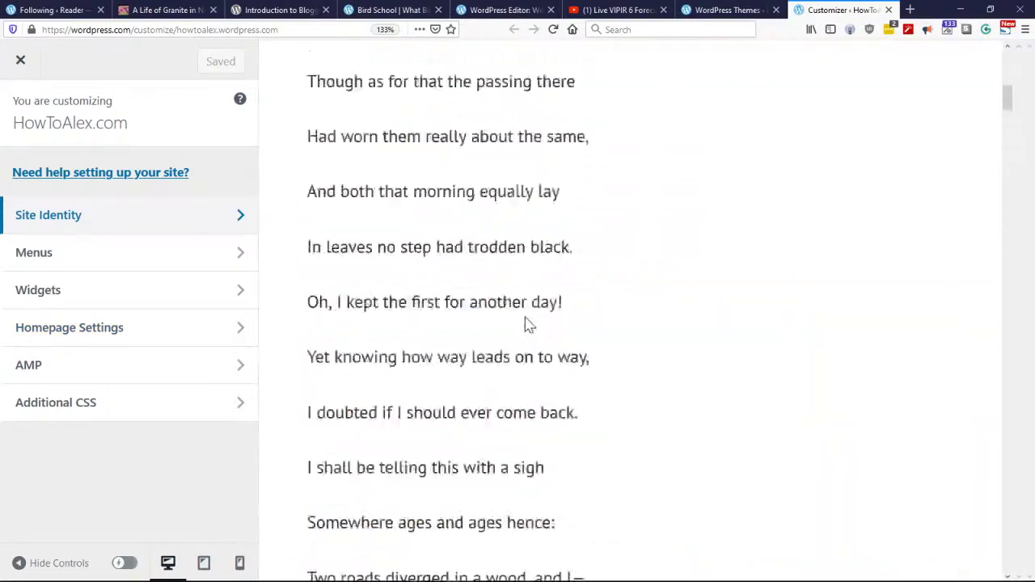
scroll(527, 323, "up", 5)
left_click(230, 413)
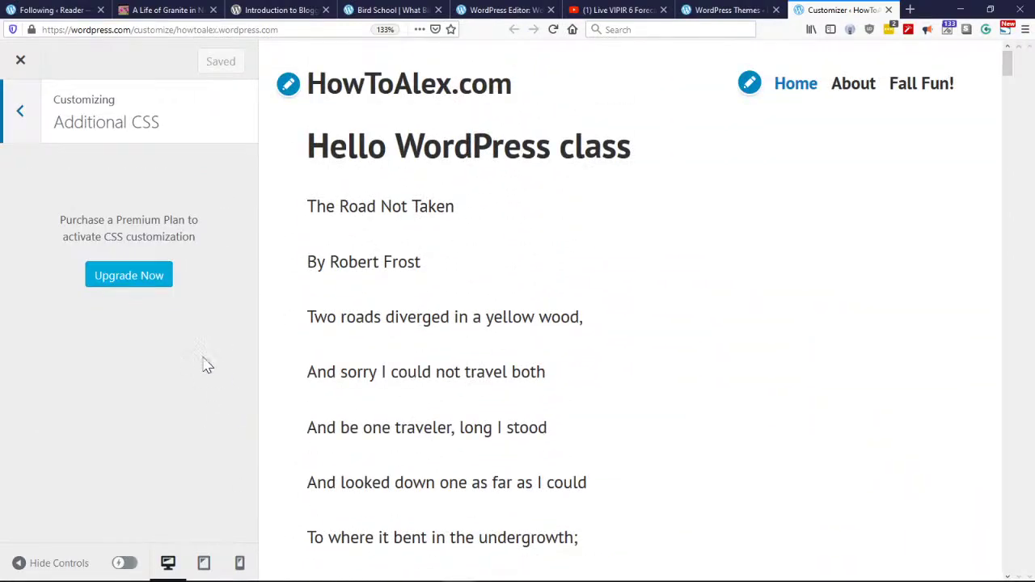
left_click(13, 130)
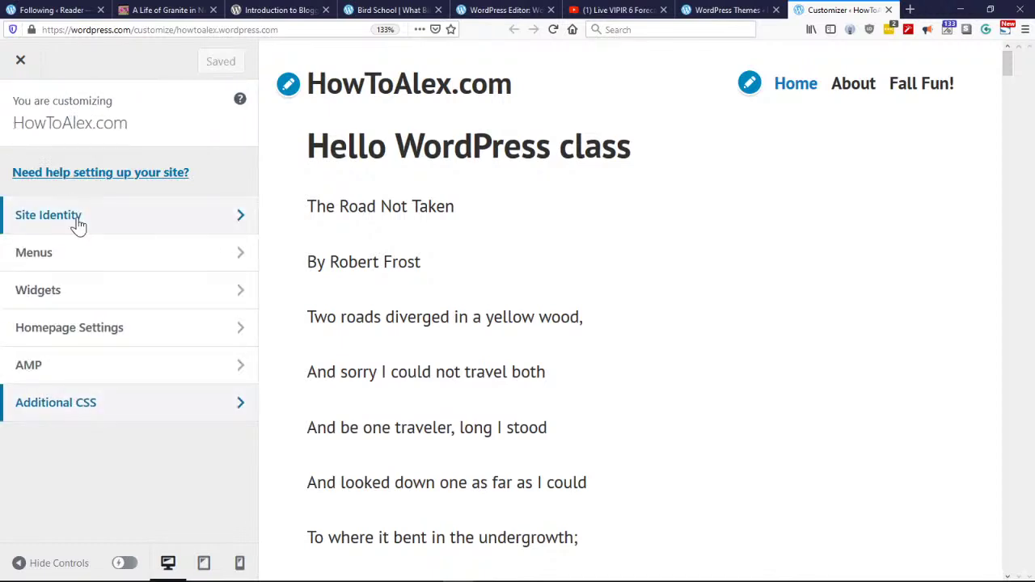
left_click(19, 73)
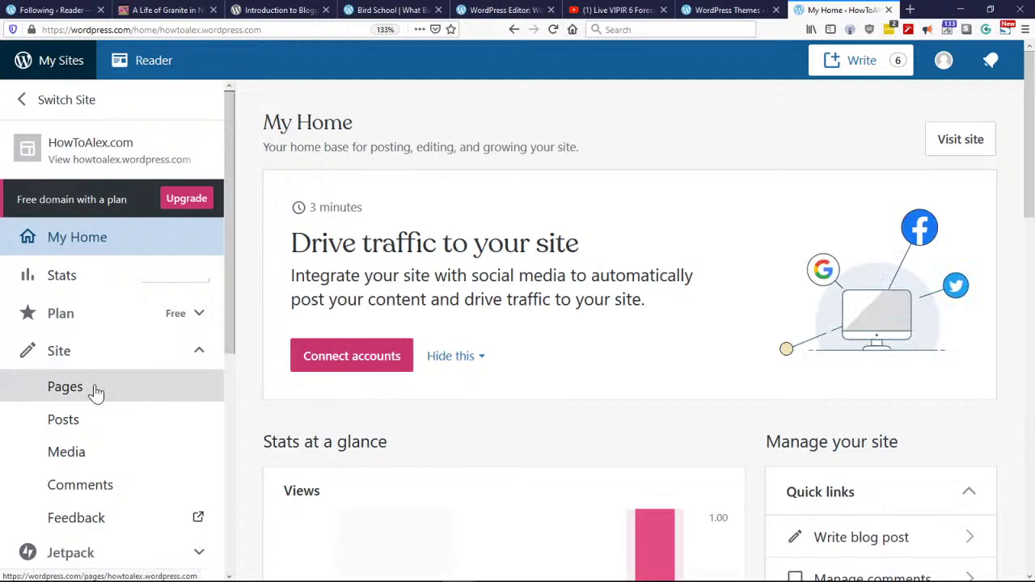
Step: Open the Plugin Browser and expand the Popular group with See All
left_click_drag(232, 289, 229, 513)
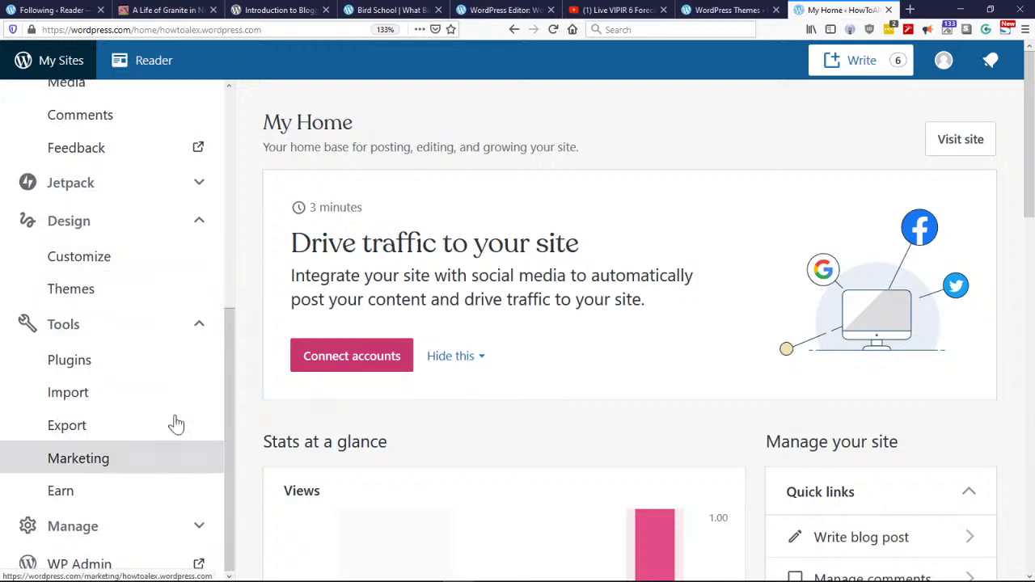
left_click(77, 372)
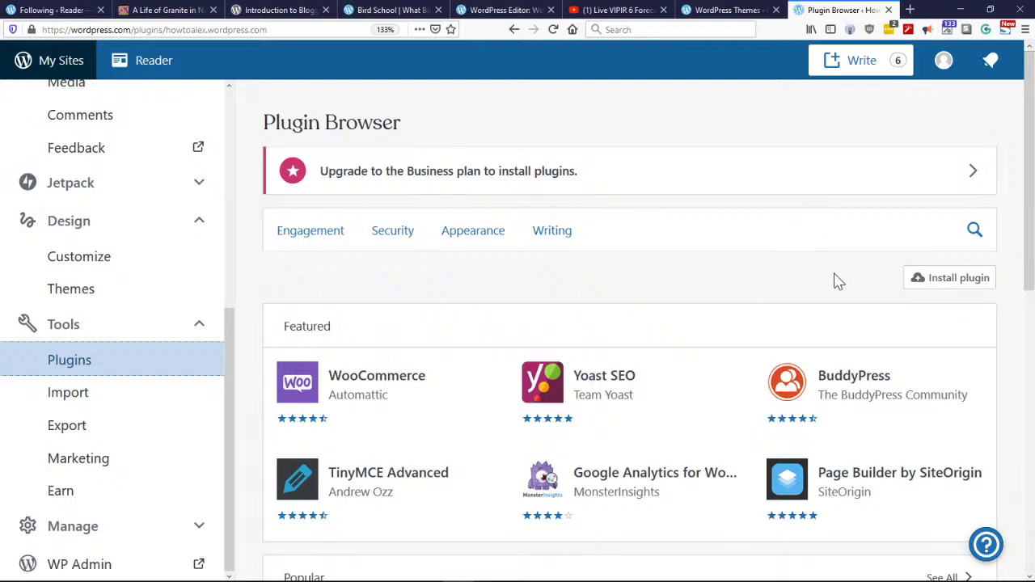
left_click_drag(1027, 137, 1029, 252)
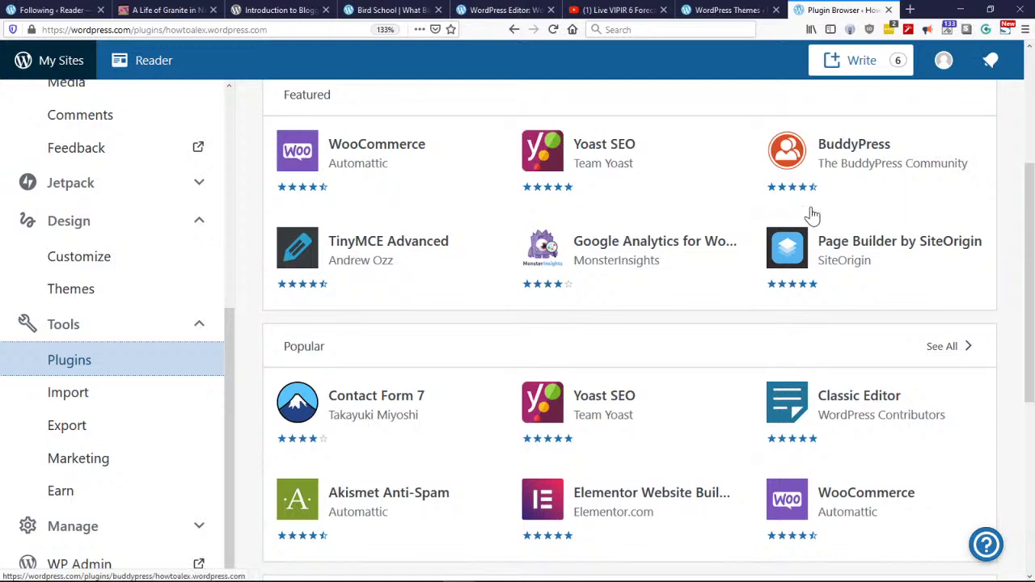
left_click_drag(1028, 257, 1029, 331)
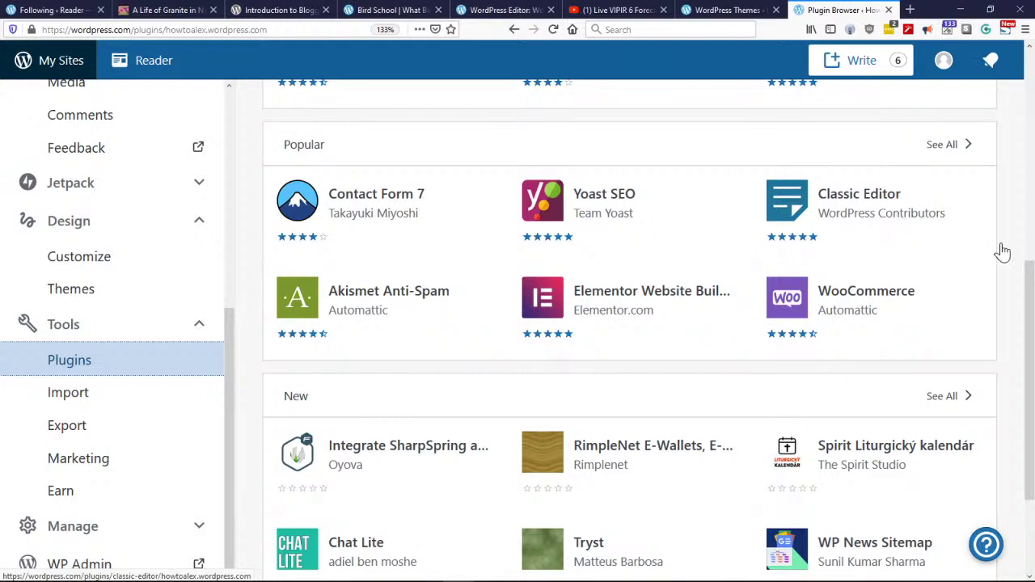
left_click_drag(1028, 278, 1030, 257)
left_click(944, 184)
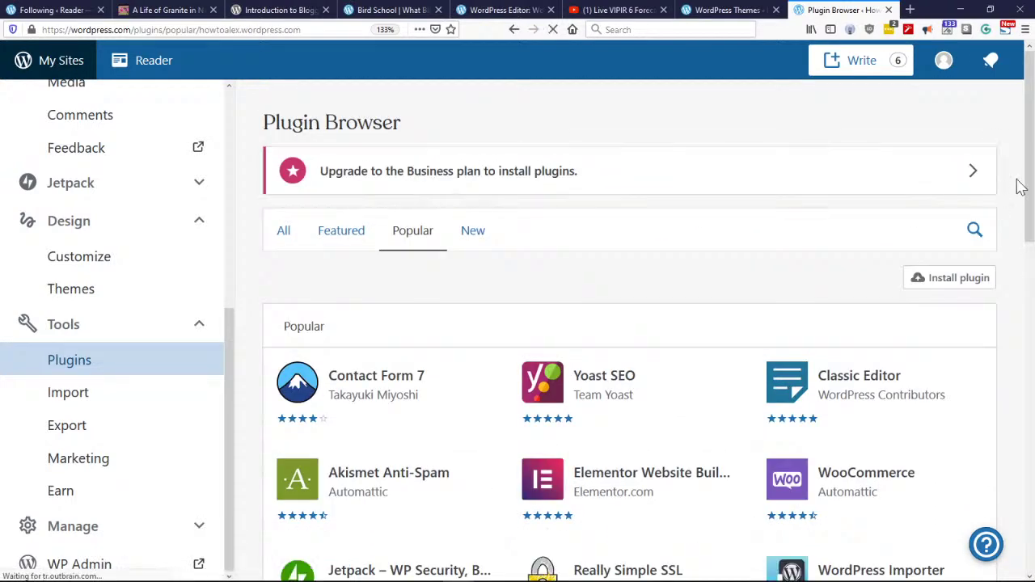
left_click_drag(1029, 210, 1030, 158)
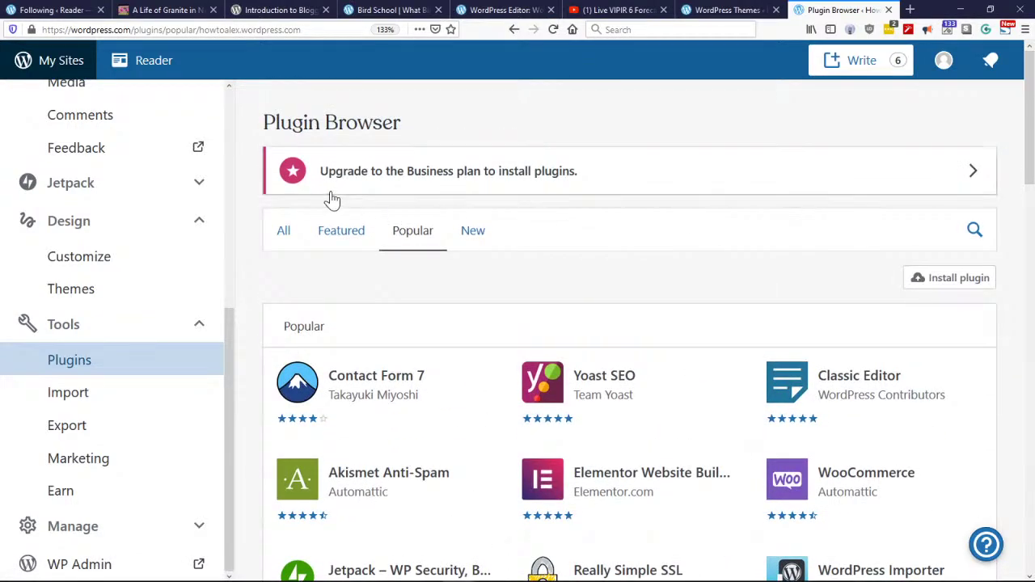
left_click(983, 186)
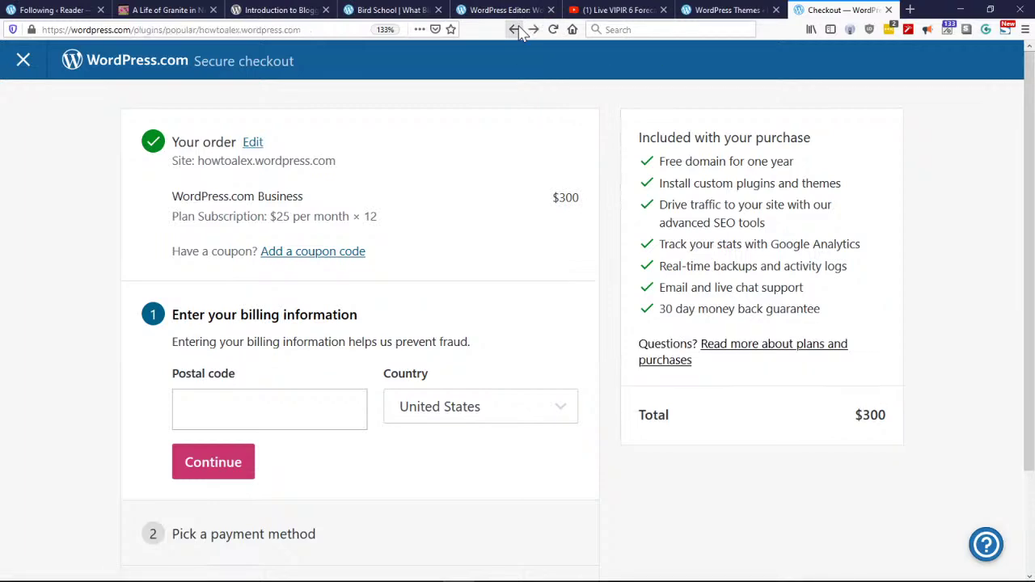
left_click(515, 30)
left_click_drag(1033, 188, 1032, 461)
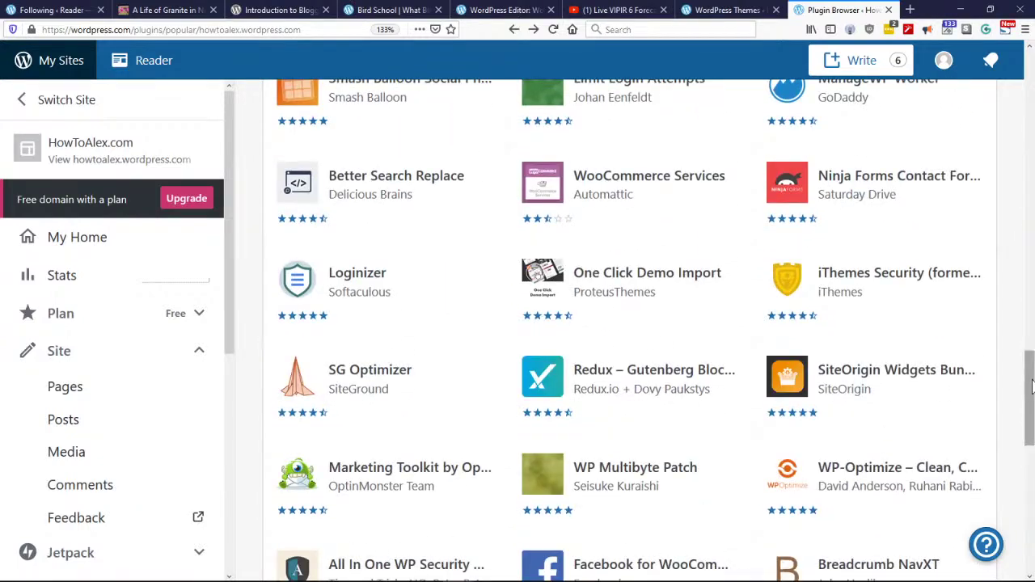
scroll(774, 392, "down", 15)
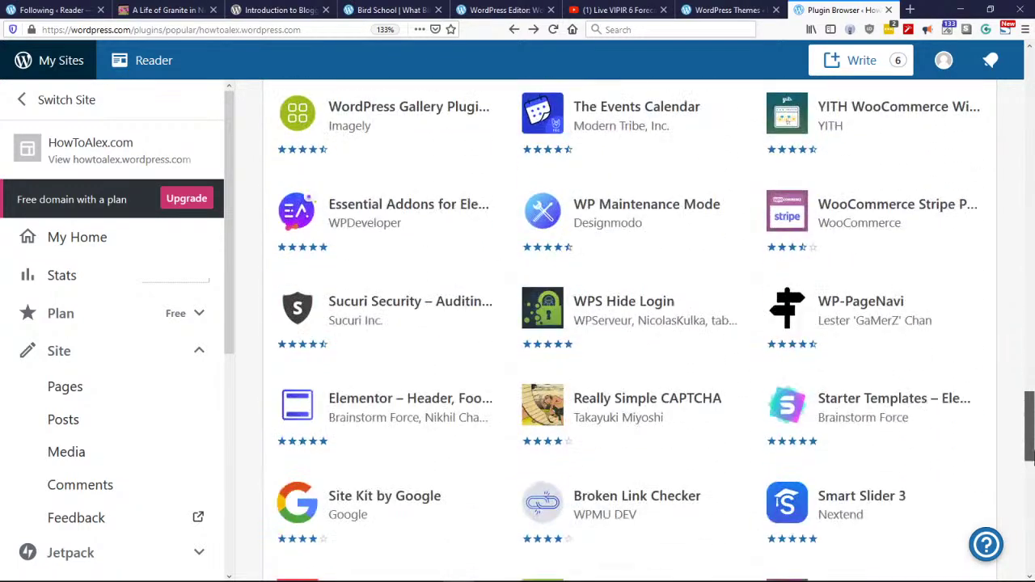
scroll(774, 393, "down", 8)
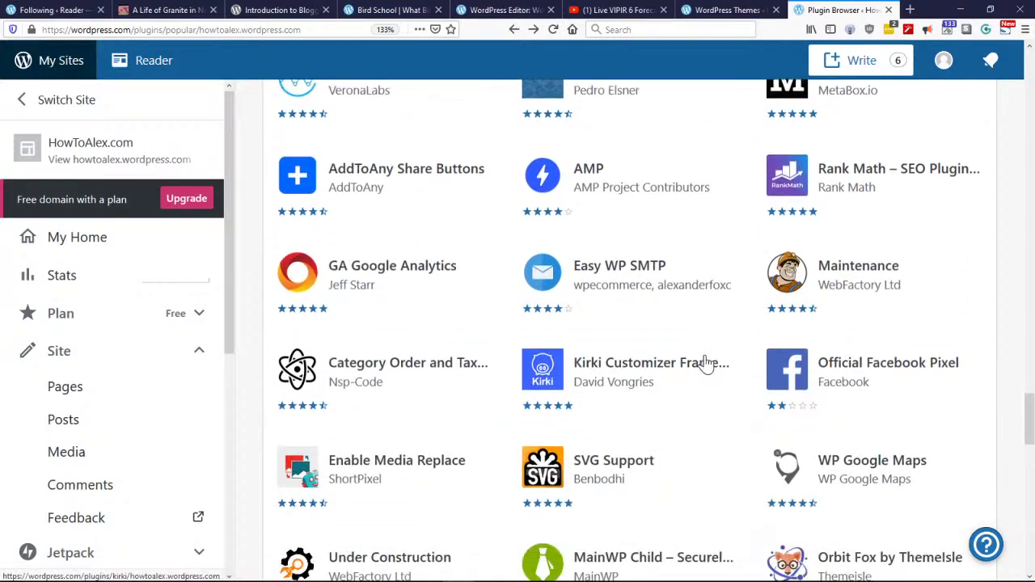
scroll(711, 370, "down", 8)
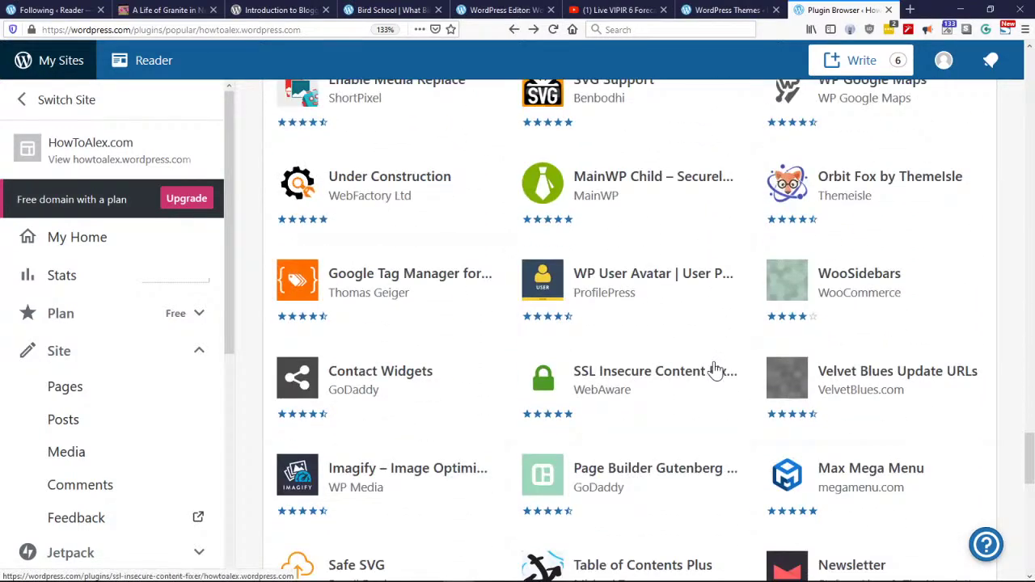
scroll(716, 370, "down", 20)
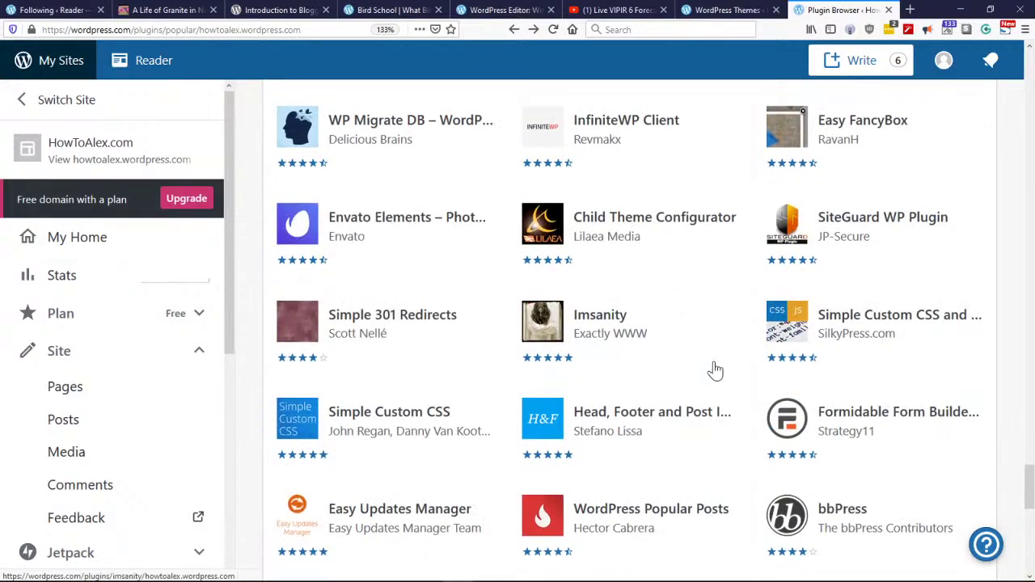
scroll(715, 370, "down", 18)
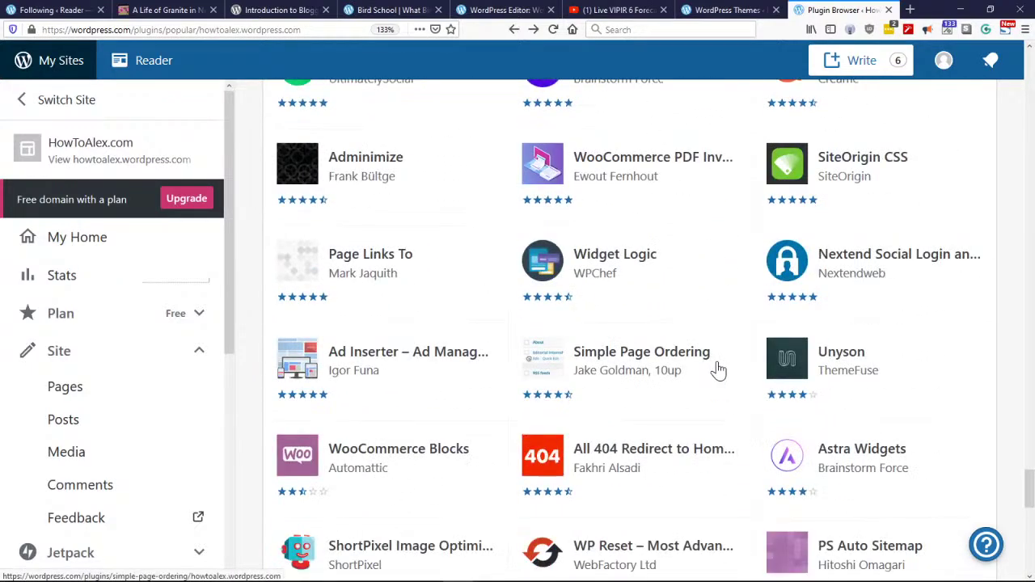
scroll(718, 370, "down", 18)
scroll(718, 369, "down", 10)
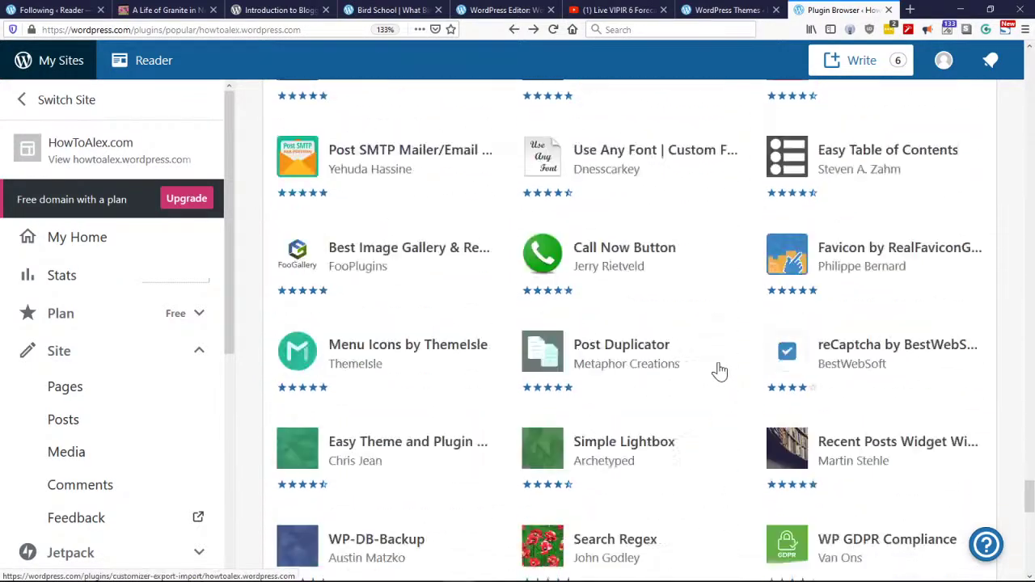
scroll(227, 566, "down", 2)
left_click_drag(229, 243, 235, 447)
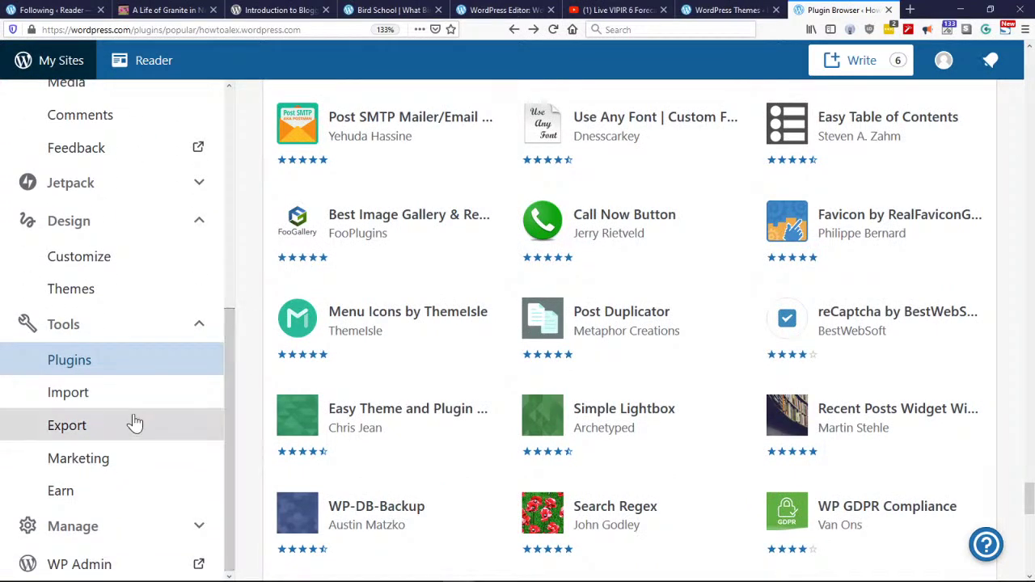
left_click(81, 526)
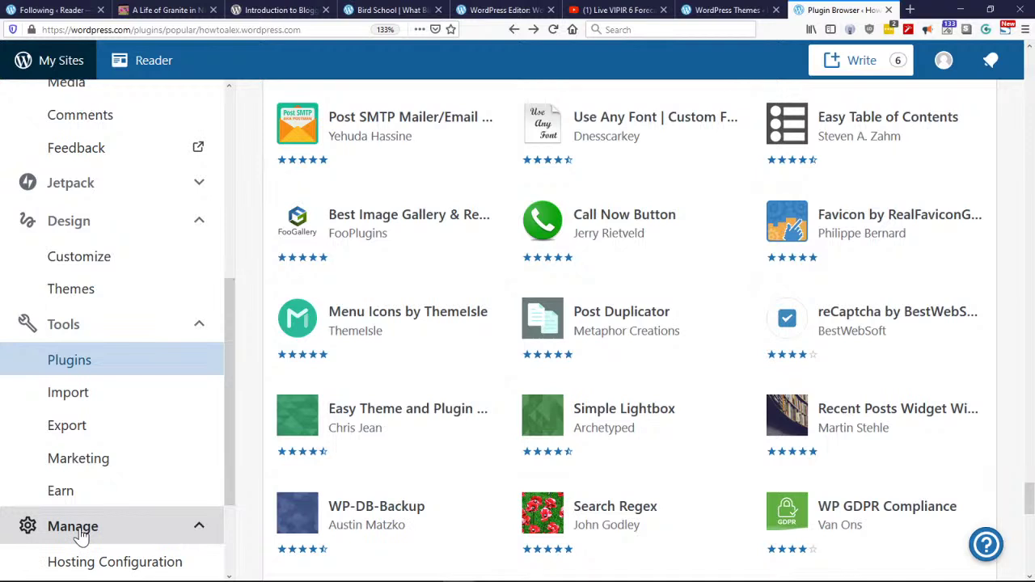
scroll(131, 531, "down", 3)
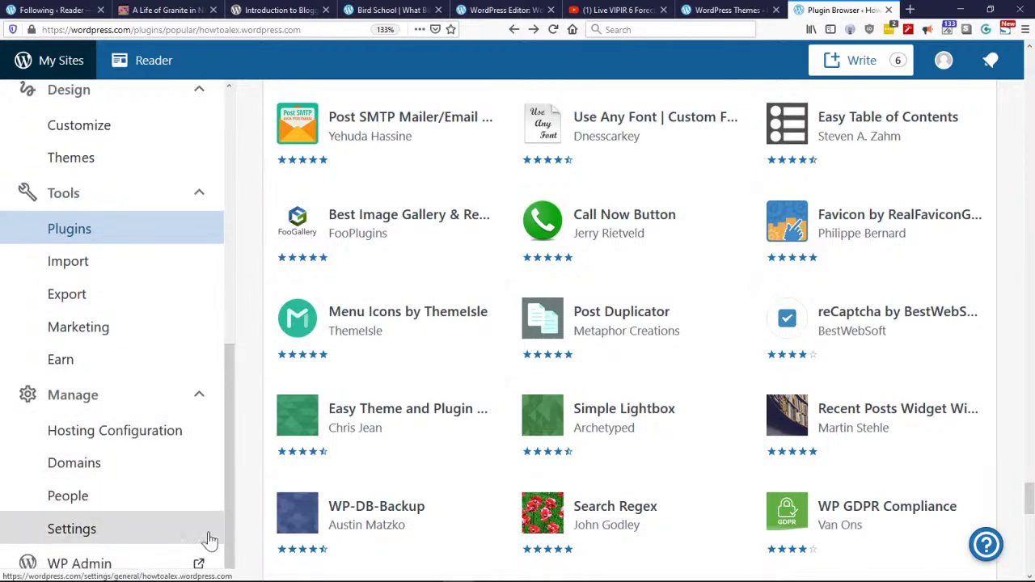
left_click_drag(231, 568, 237, 248)
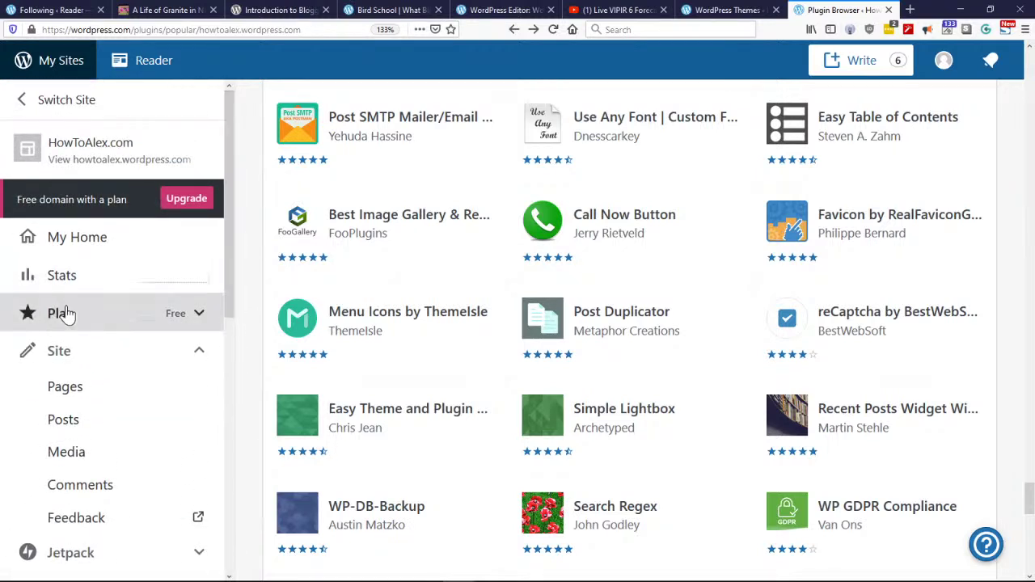
left_click(95, 364)
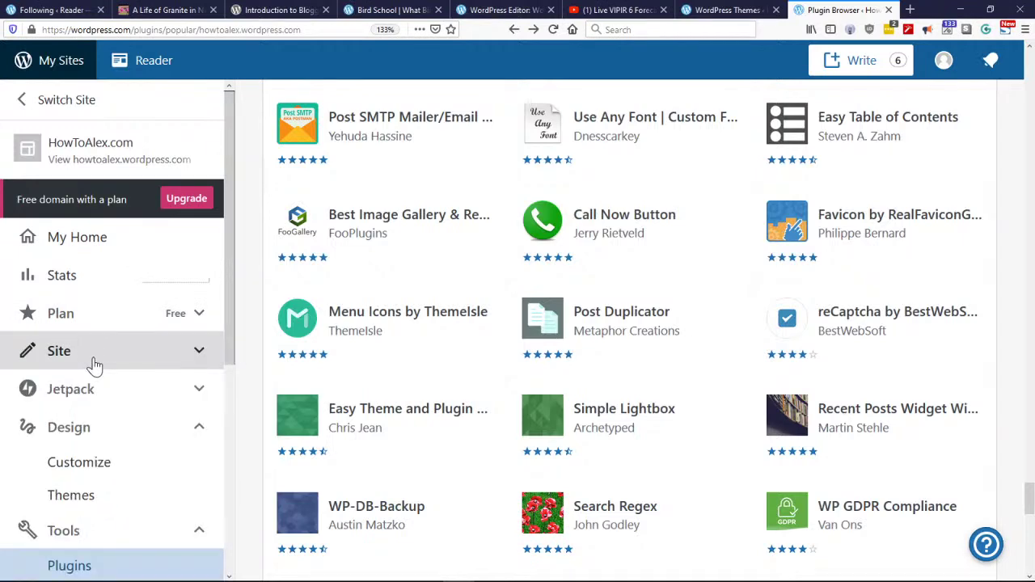
left_click(91, 364)
Step: Go from Pages to the published Posts list and open the 'Hello WordPress class' post
left_click(83, 389)
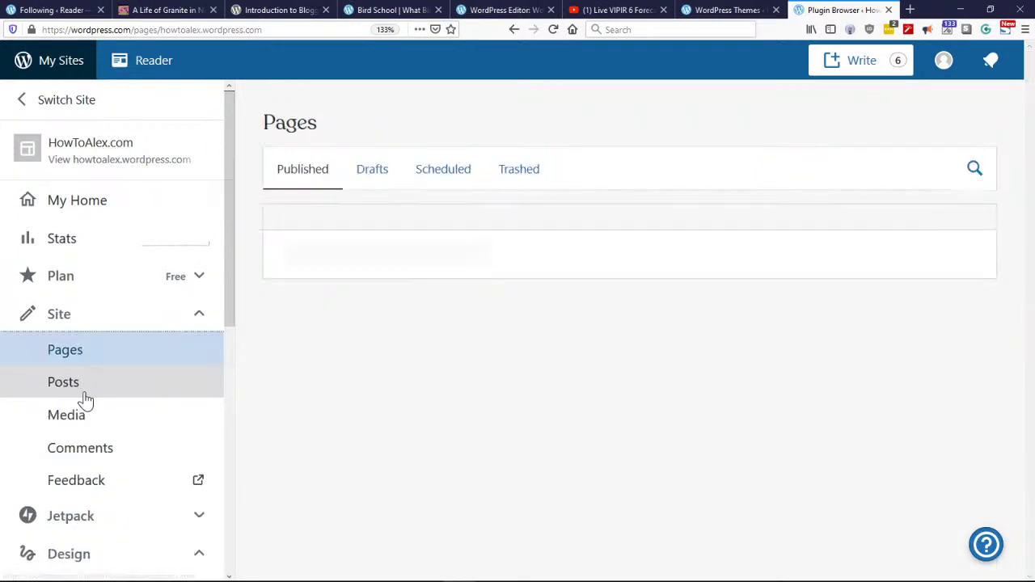
left_click(81, 420)
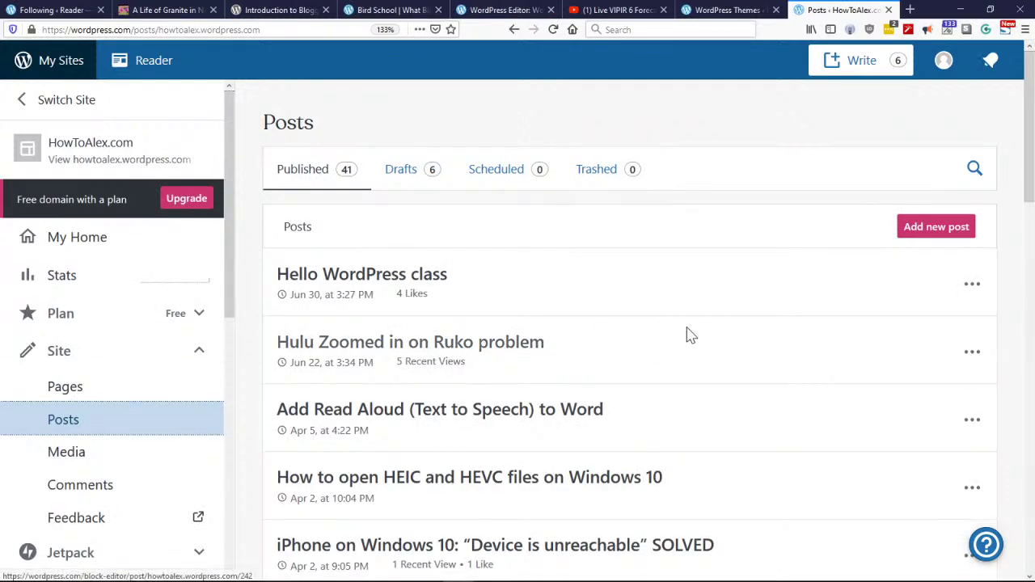
left_click(454, 279)
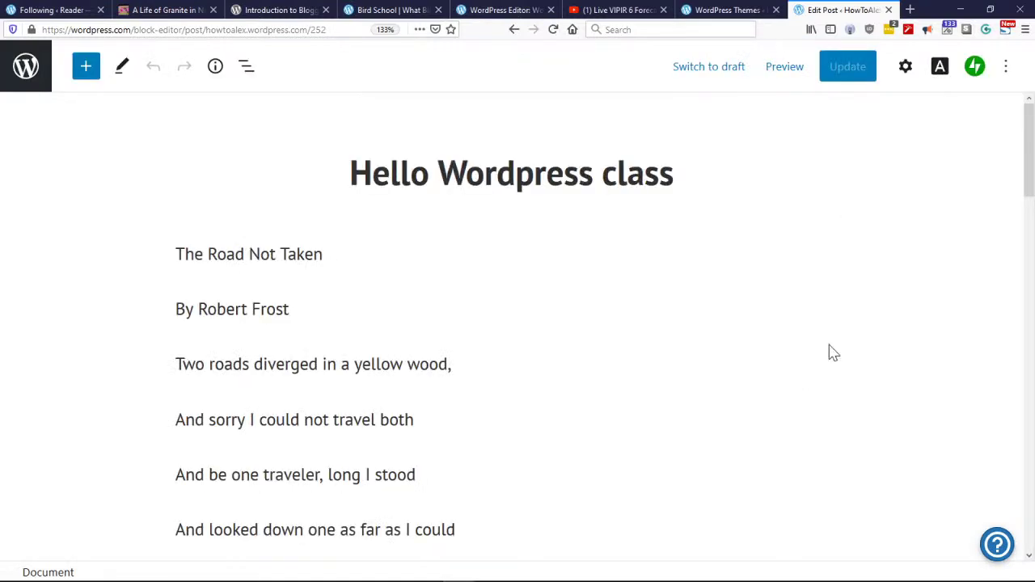
Step: Scroll through the 'Hello WordPress class' post in the editor, then go back to the Posts list
scroll(595, 346, "down", 15)
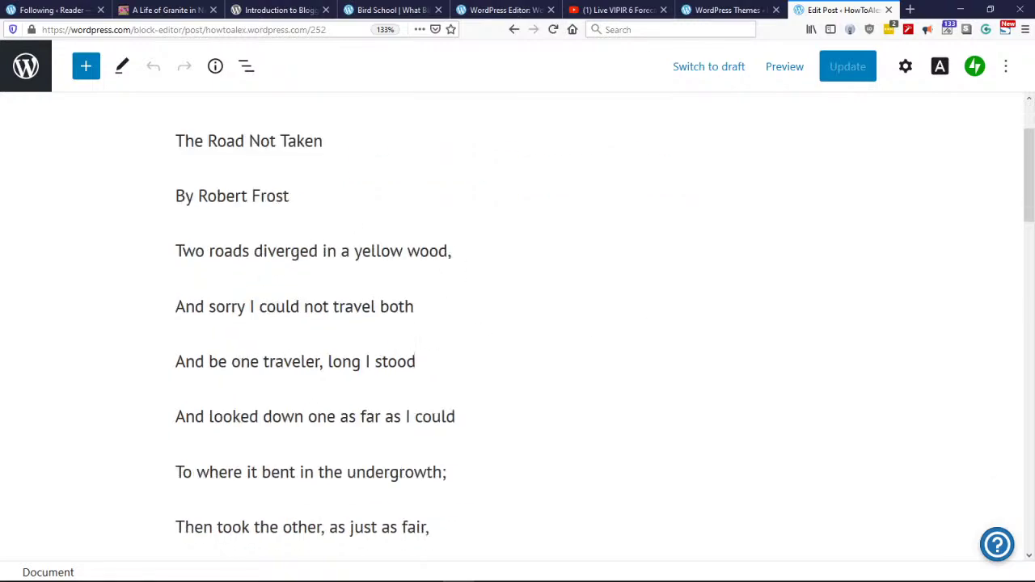
scroll(672, 380, "down", 5)
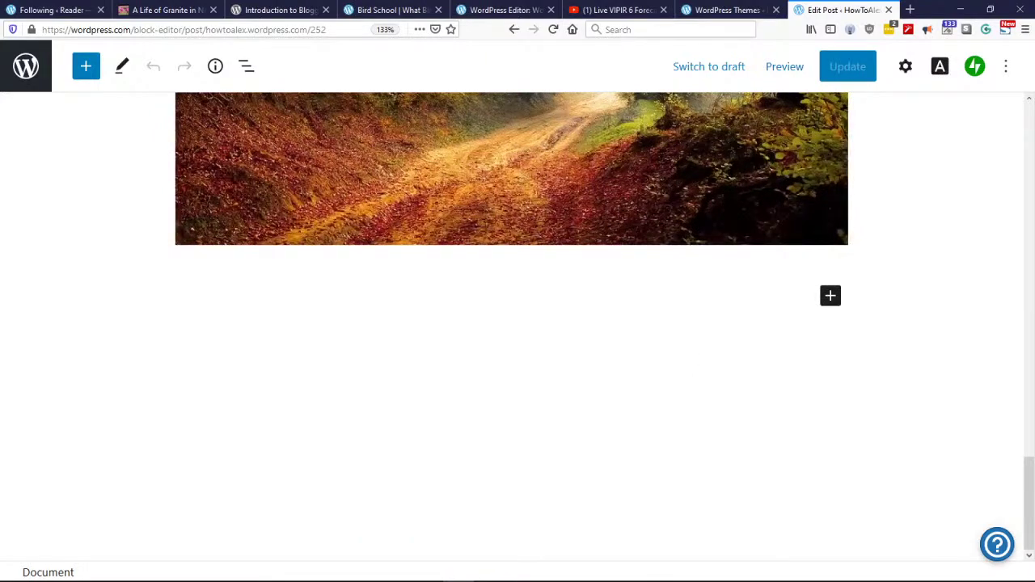
scroll(922, 380, "up", 20)
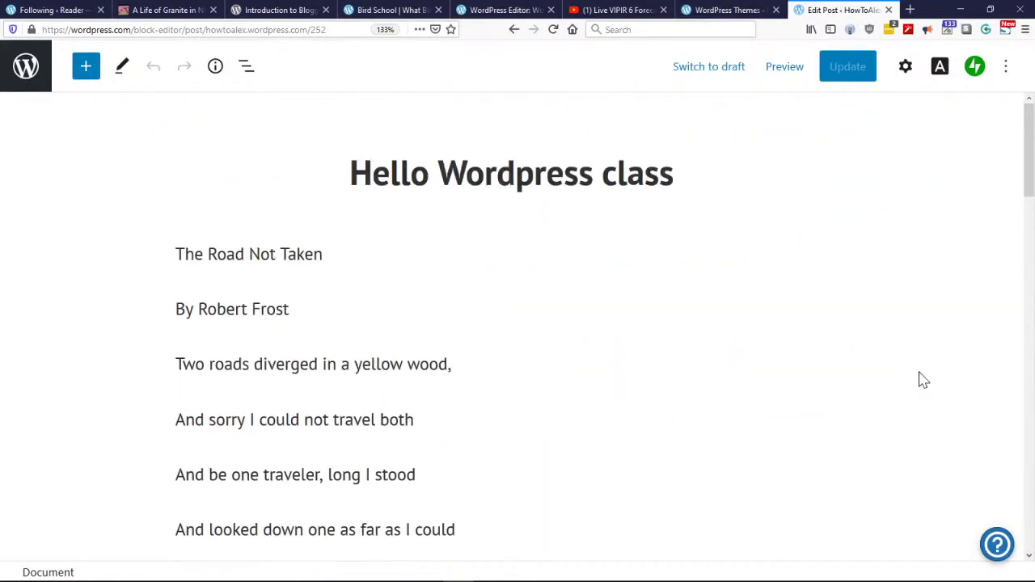
left_click(514, 30)
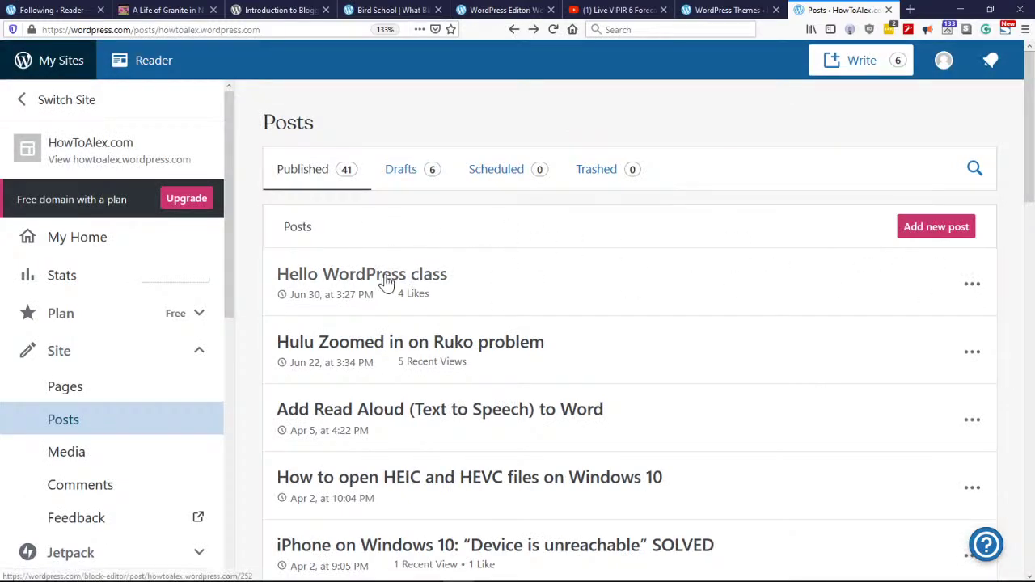
left_click_drag(232, 266, 225, 310)
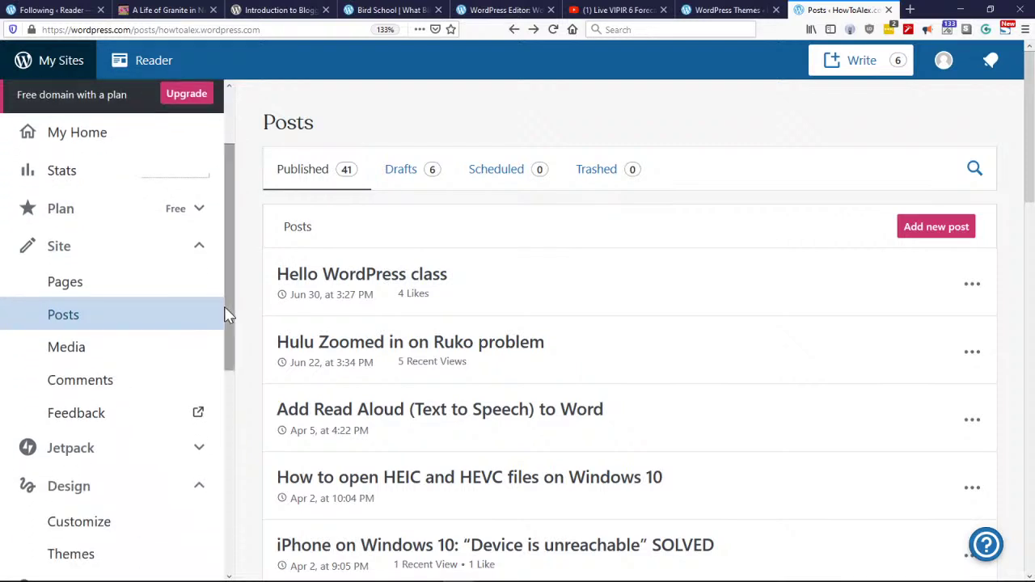
Step: Open the Media library, expand and collapse the Jetpack menu, and scroll through the photos
left_click(69, 347)
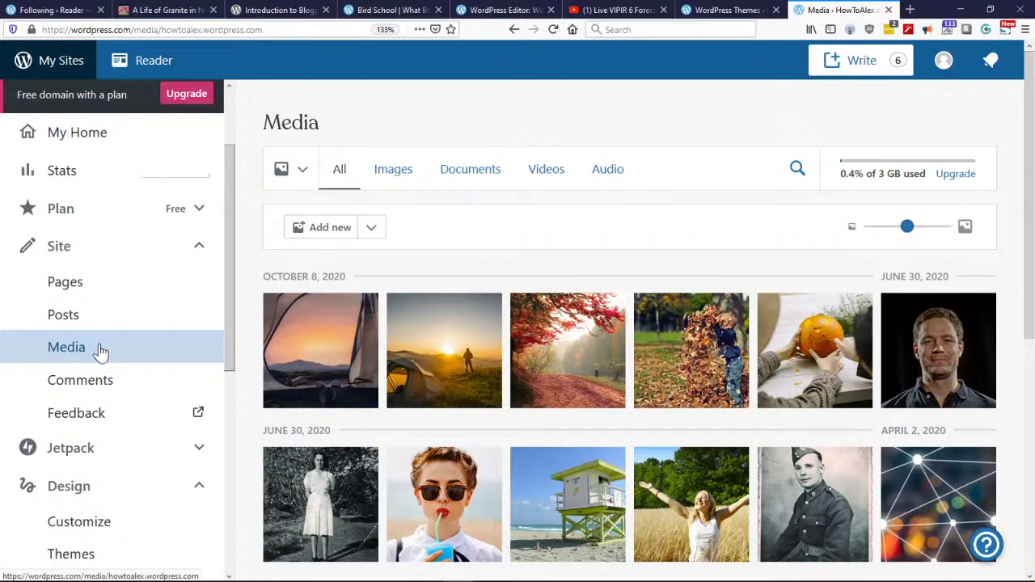
scroll(128, 388, "down", 2)
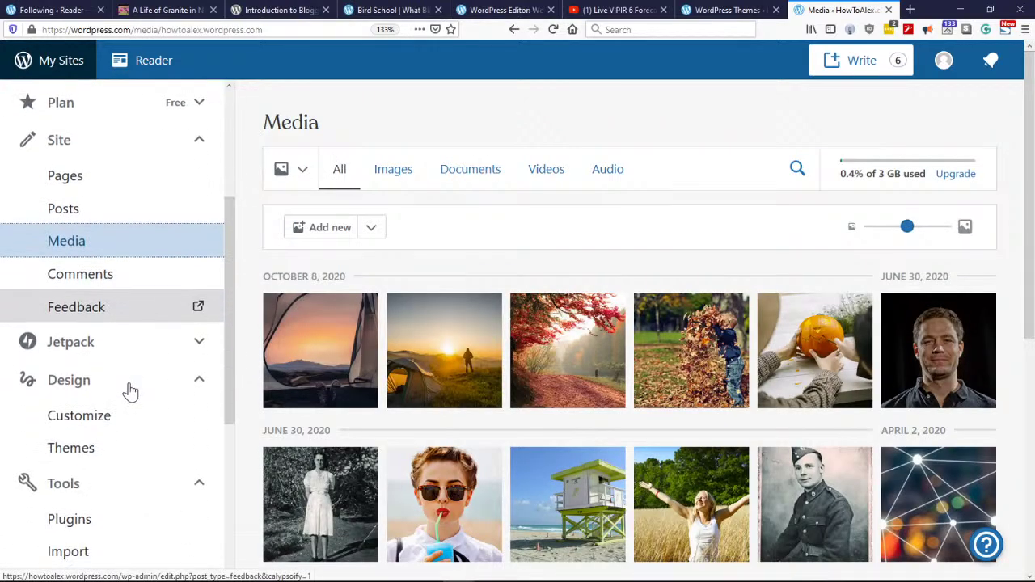
left_click(143, 349)
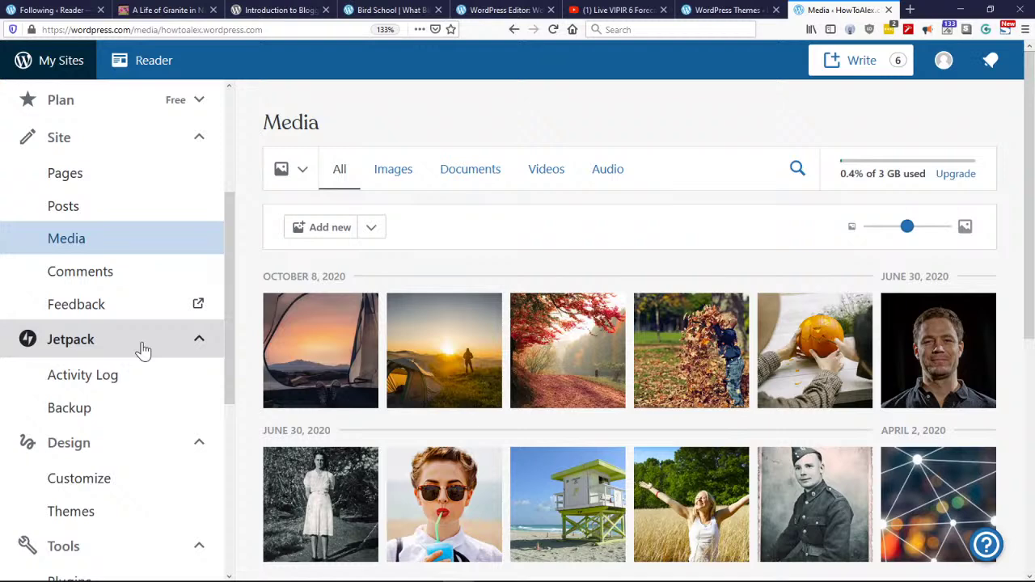
left_click(143, 350)
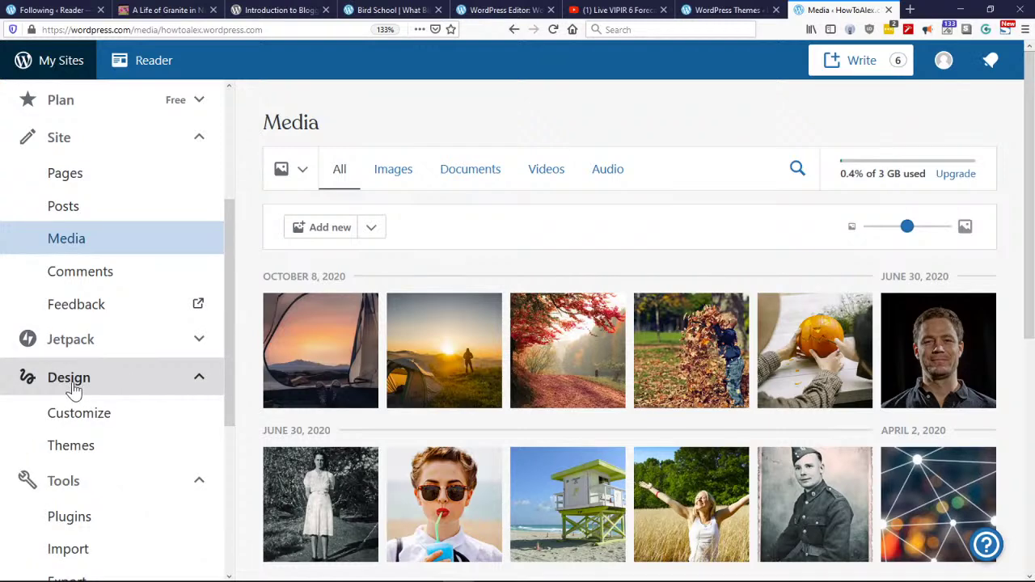
scroll(125, 384, "down", 3)
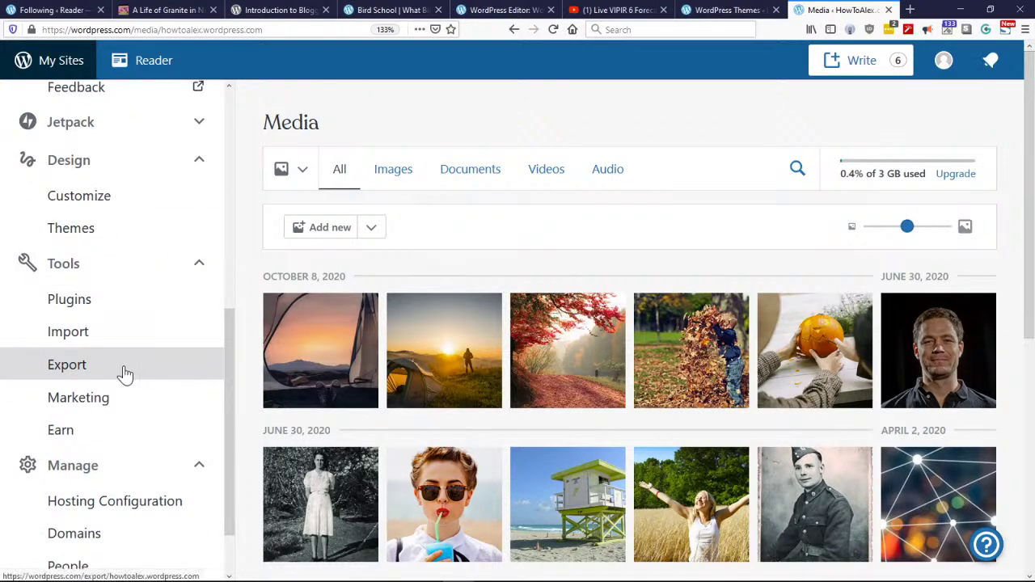
scroll(126, 374, "down", 1)
scroll(154, 384, "up", 5)
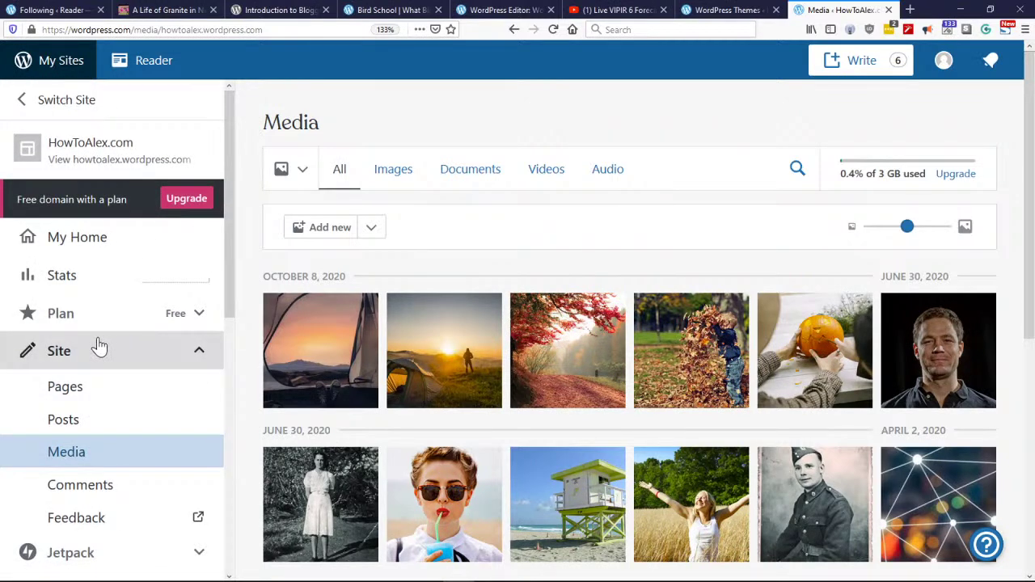
scroll(93, 348, "down", 4)
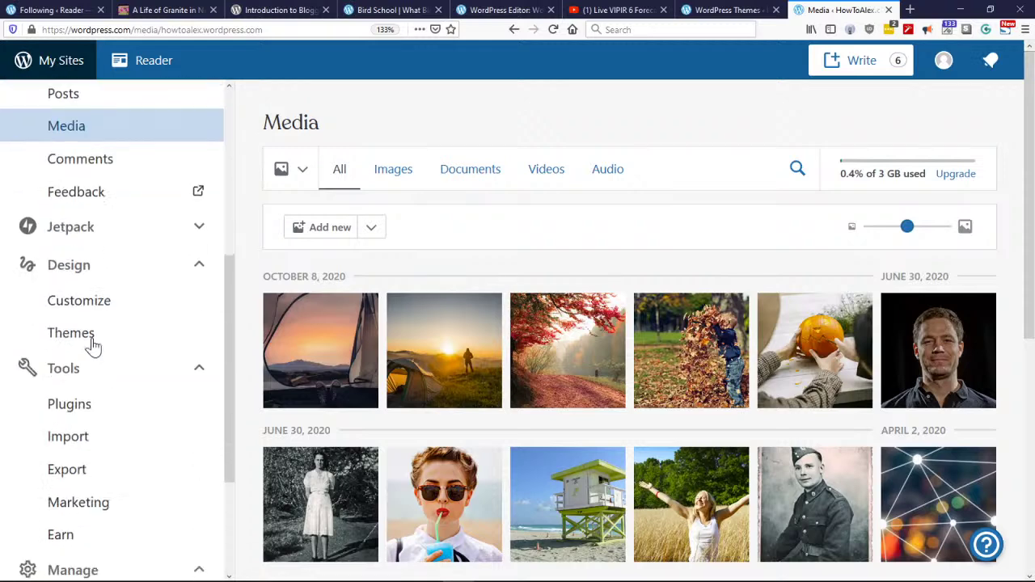
left_click(78, 301)
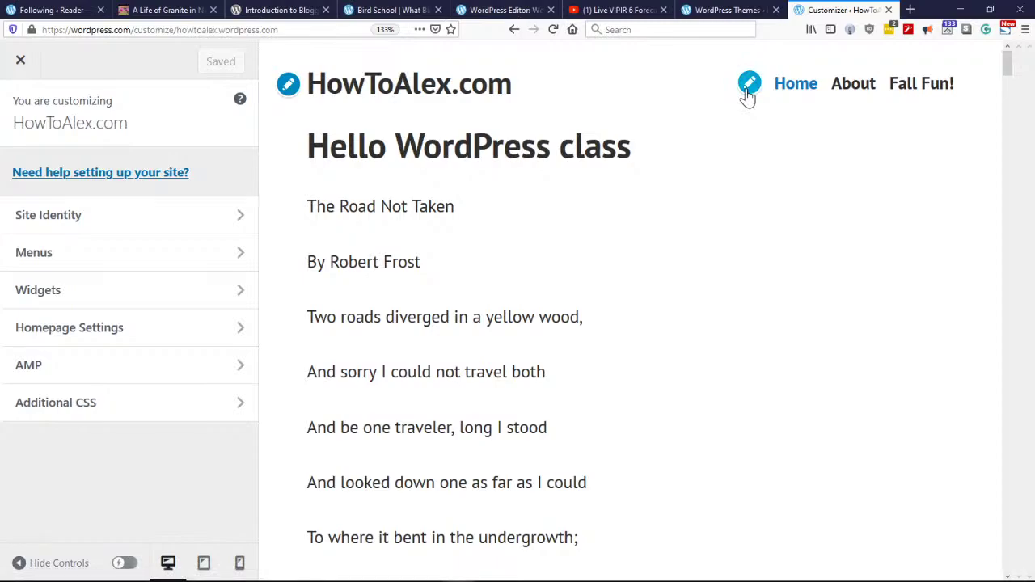
scroll(566, 243, "down", 10)
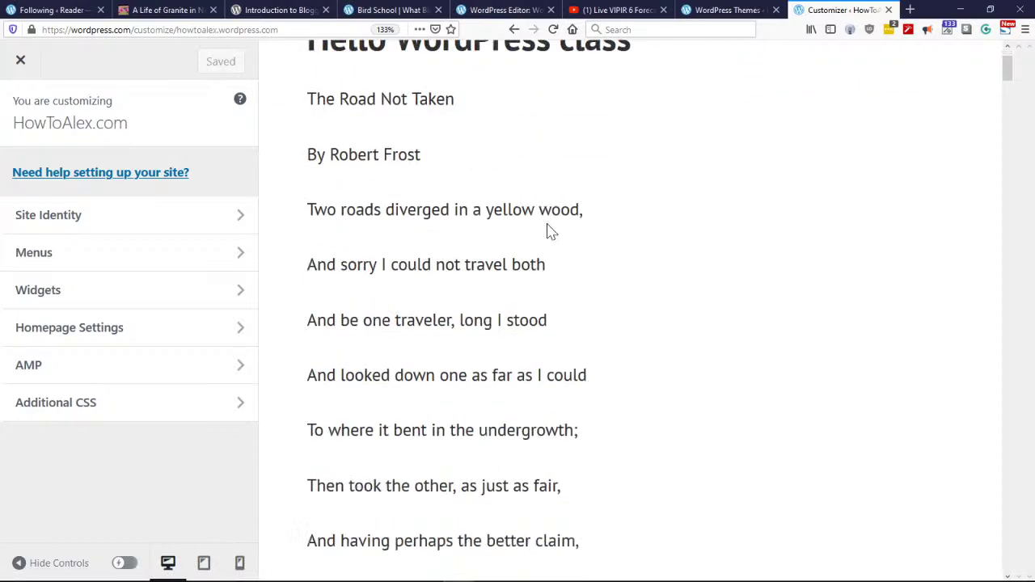
scroll(627, 258, "down", 5)
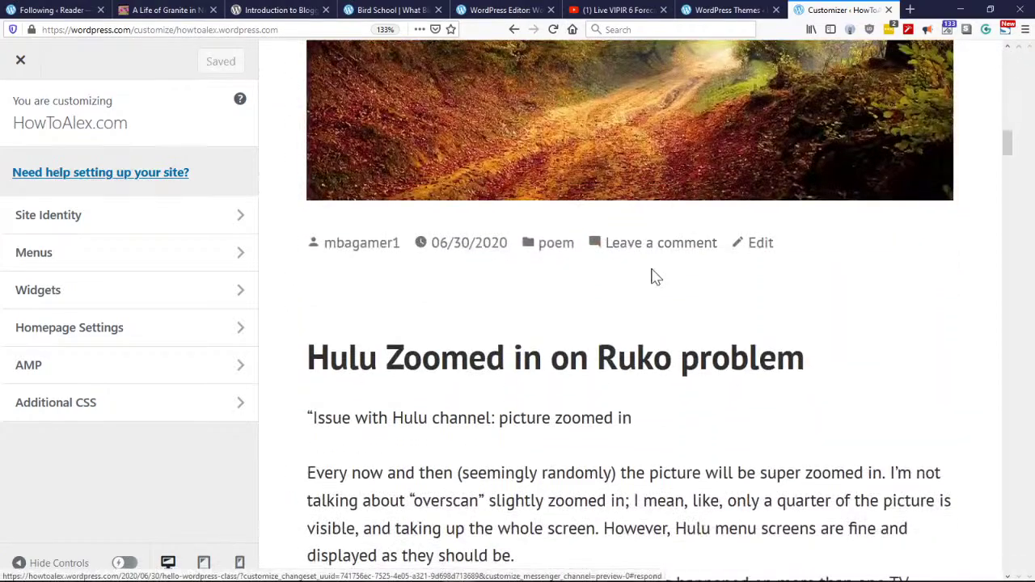
scroll(588, 300, "down", 8)
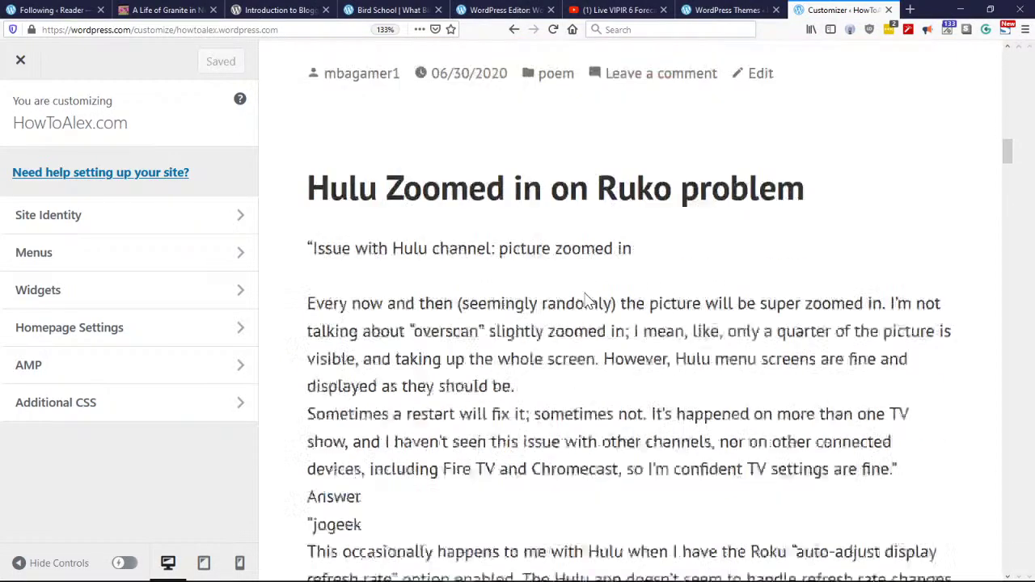
scroll(700, 322, "up", 2)
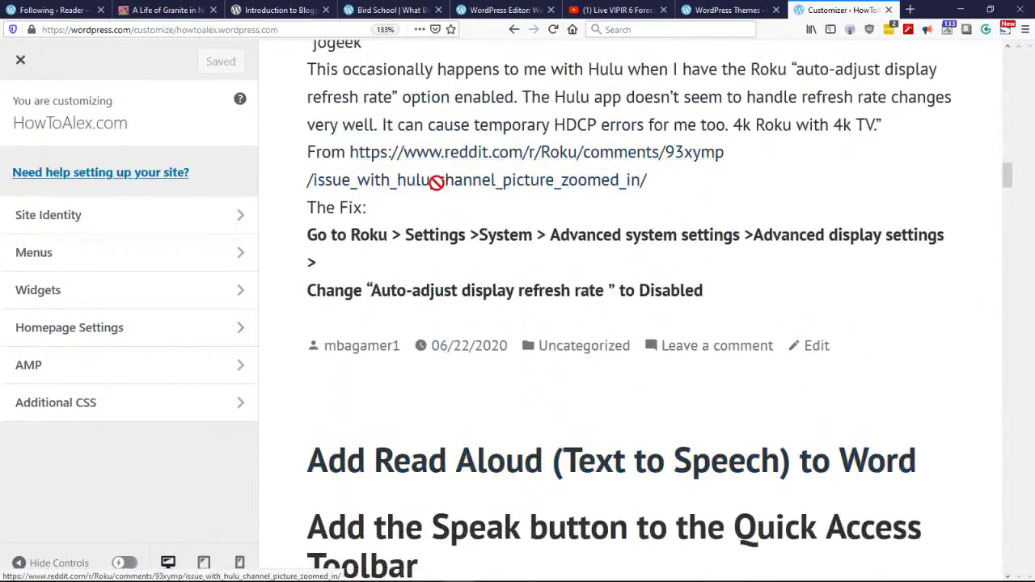
left_click(80, 261)
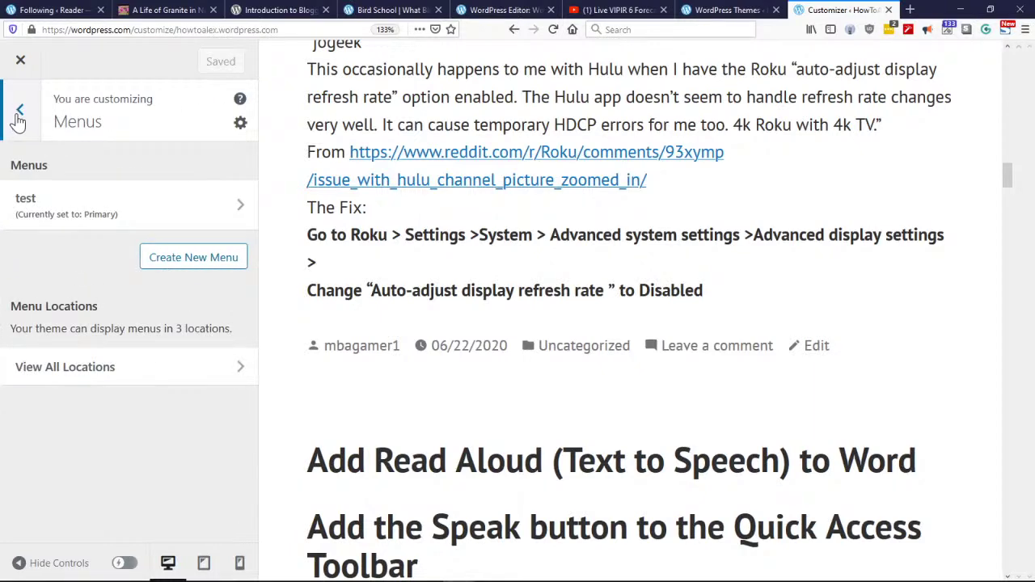
left_click(19, 111)
left_click(20, 61)
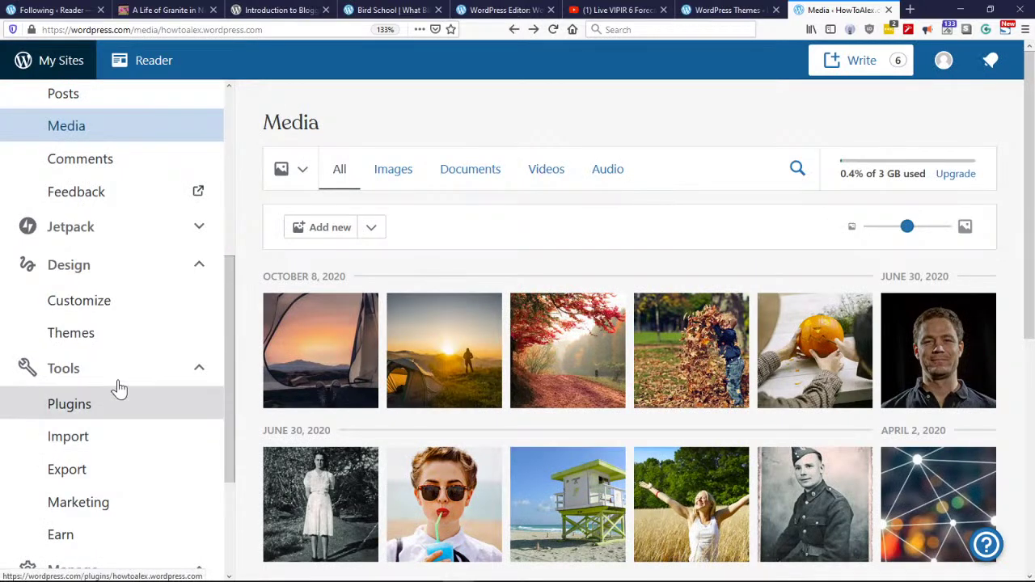
Step: Open the Themes page and browse the full theme catalogue
left_click(104, 341)
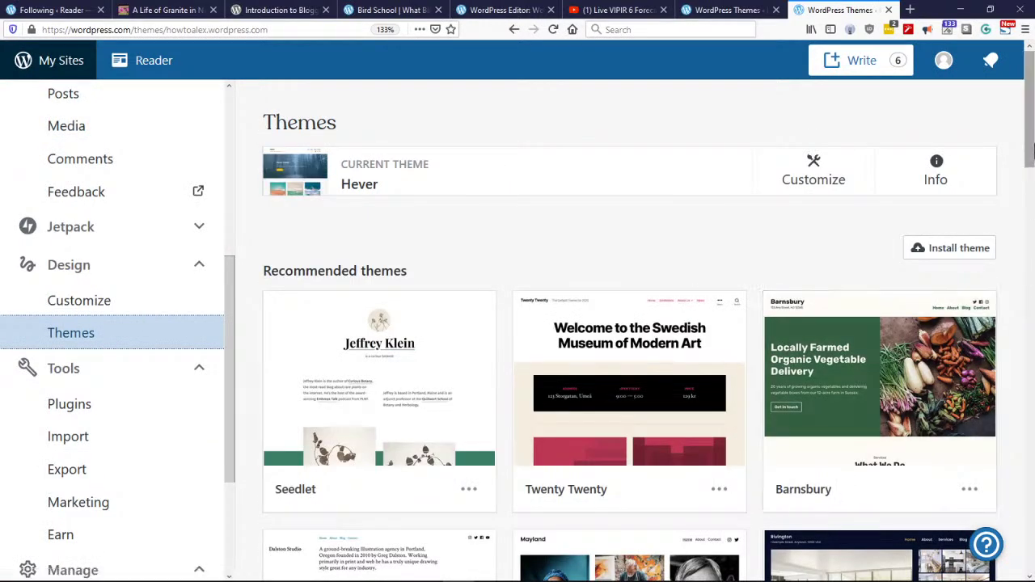
left_click_drag(1030, 146, 1017, 473)
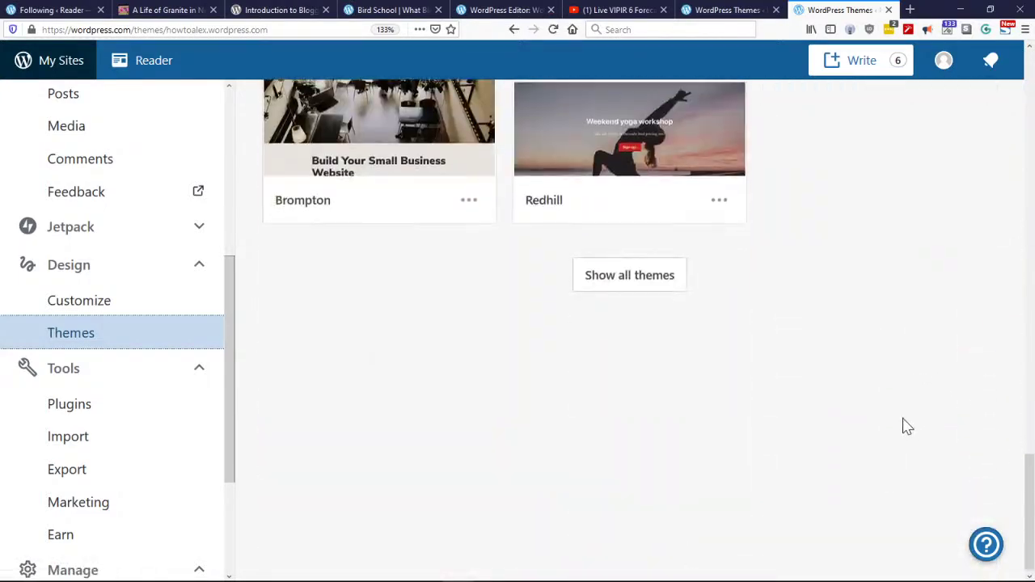
left_click(653, 278)
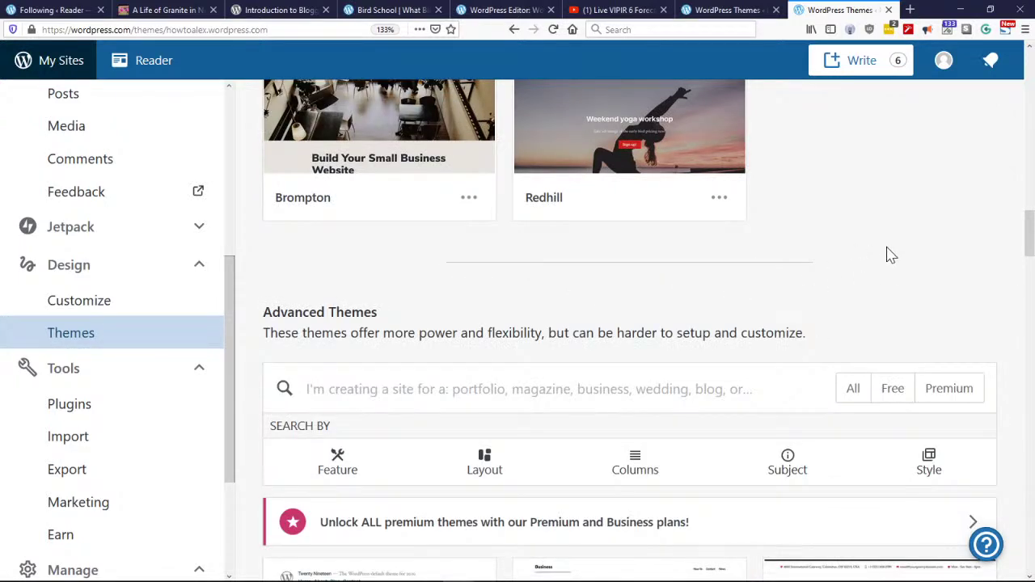
scroll(909, 254, "down", 4)
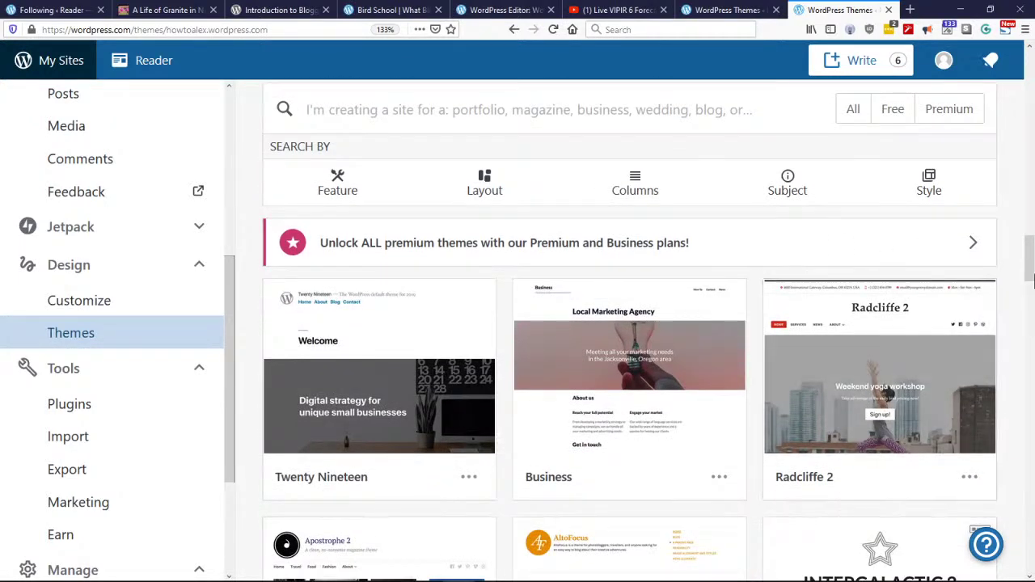
scroll(1032, 255, "down", 2)
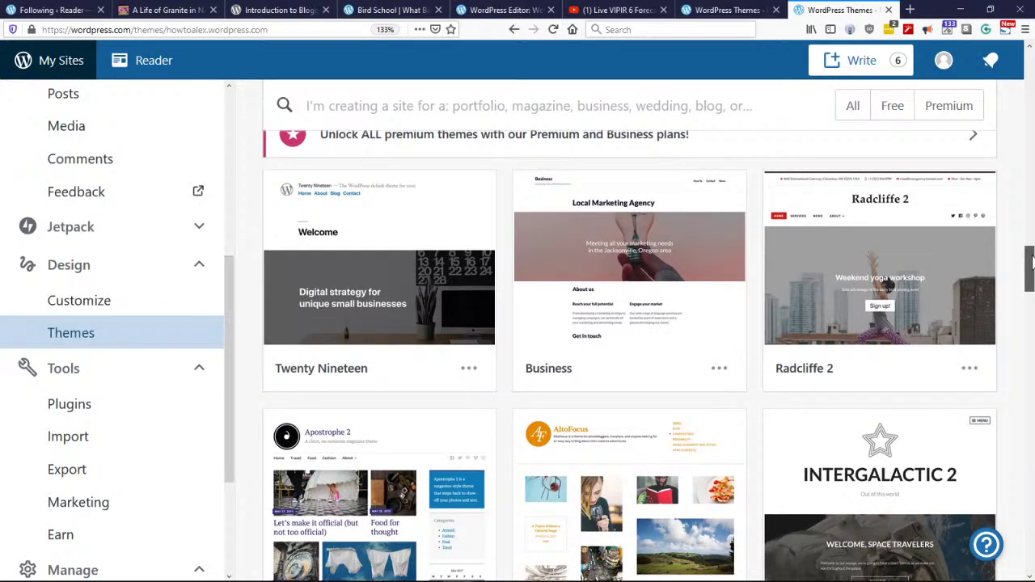
left_click_drag(1033, 257, 1030, 350)
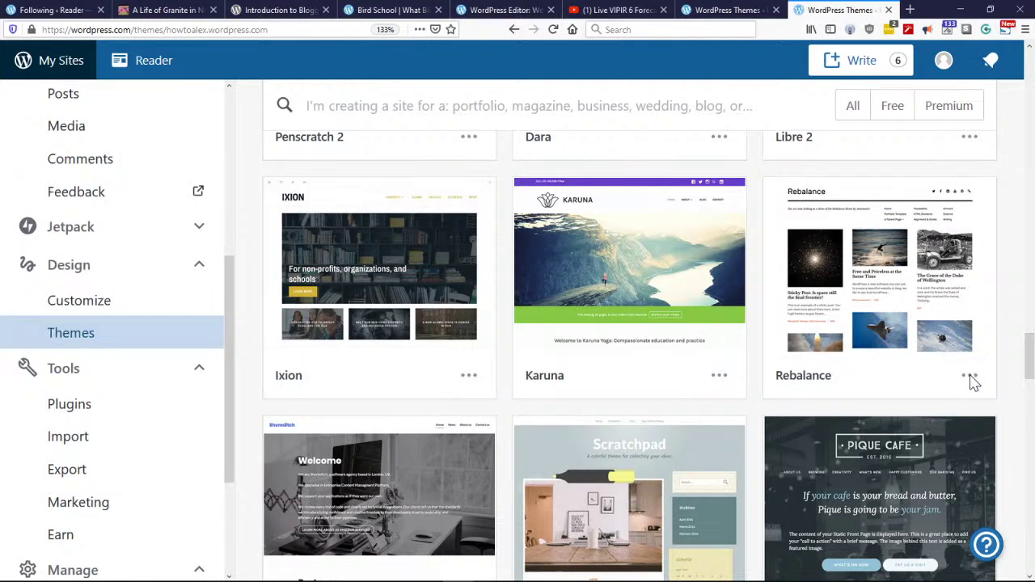
Step: Activate the Rebalance theme in place of Hever and start customizing the site
left_click(890, 281)
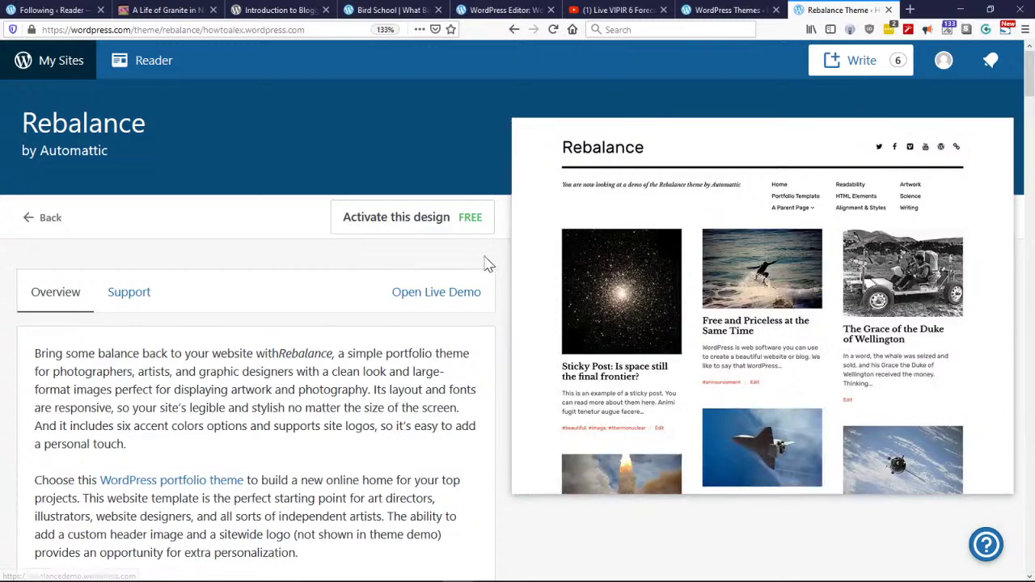
left_click(409, 231)
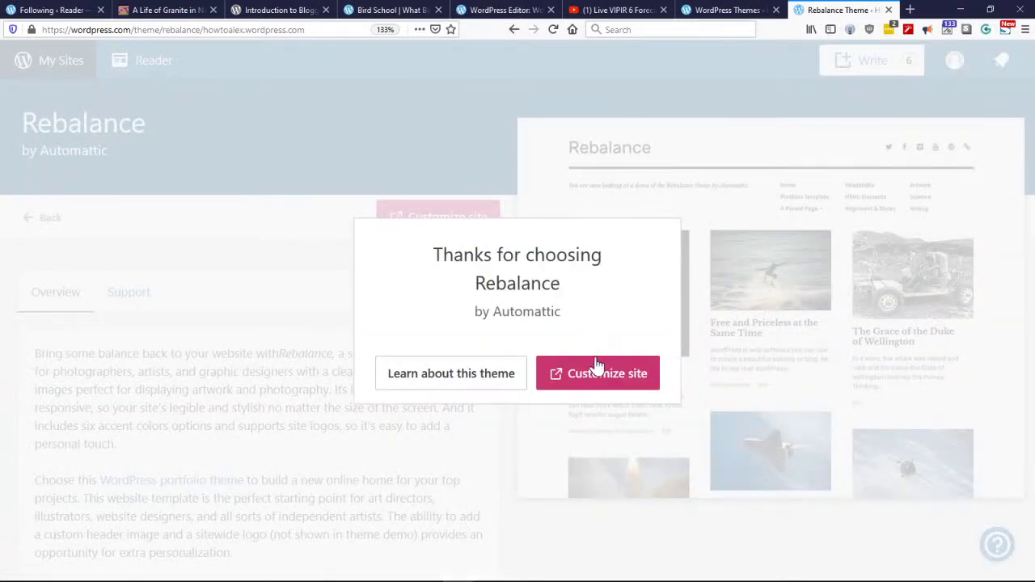
left_click(597, 368)
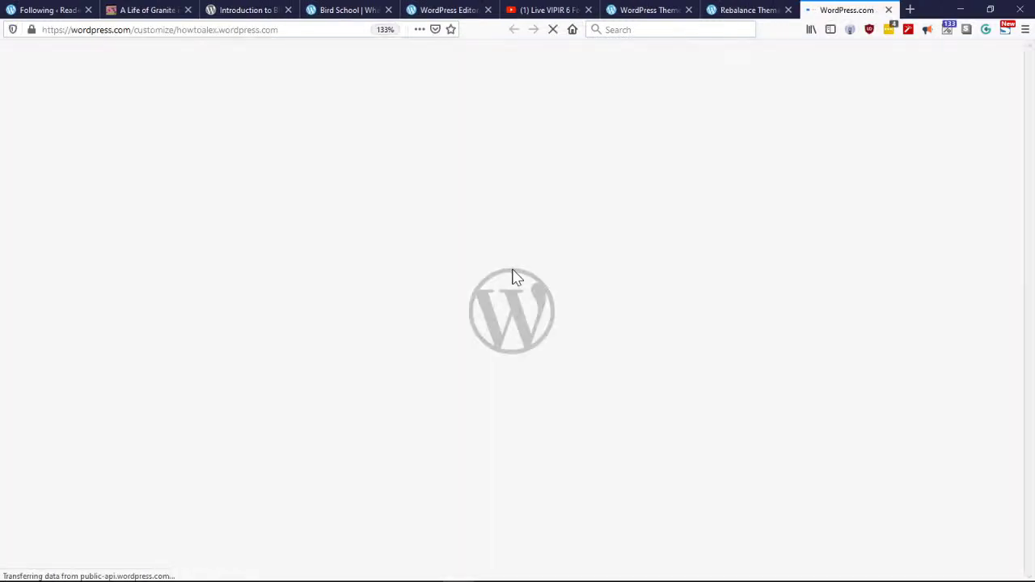
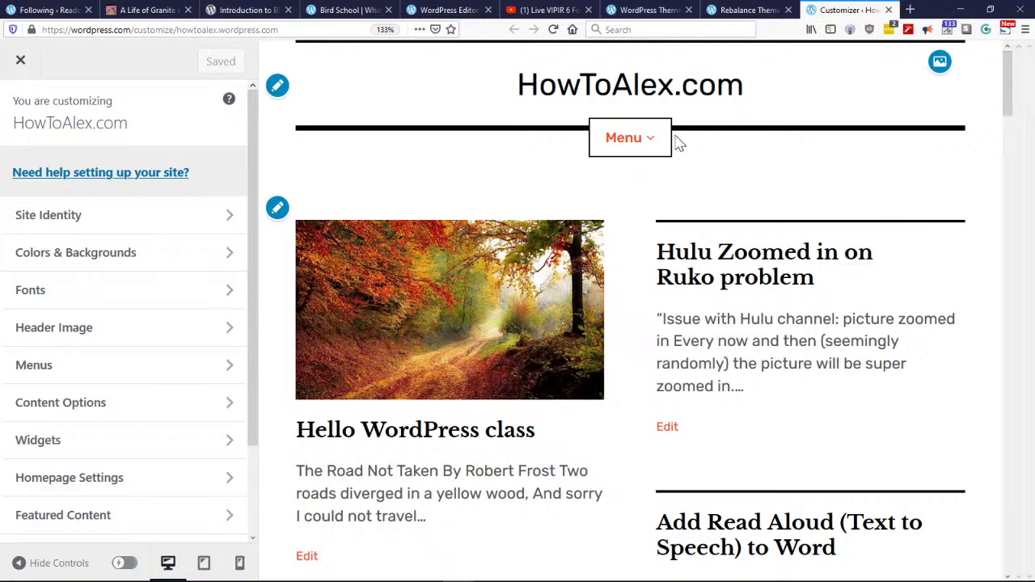
Step: Glance at the site navigation menu, then open the Site Identity settings
left_click(643, 144)
left_click(643, 143)
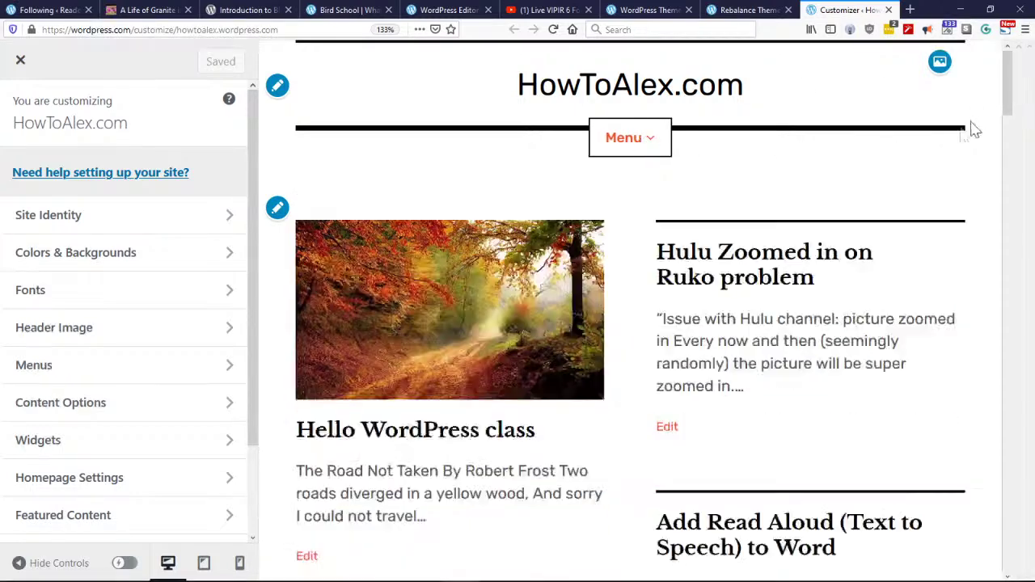
left_click_drag(1007, 88, 1001, 56)
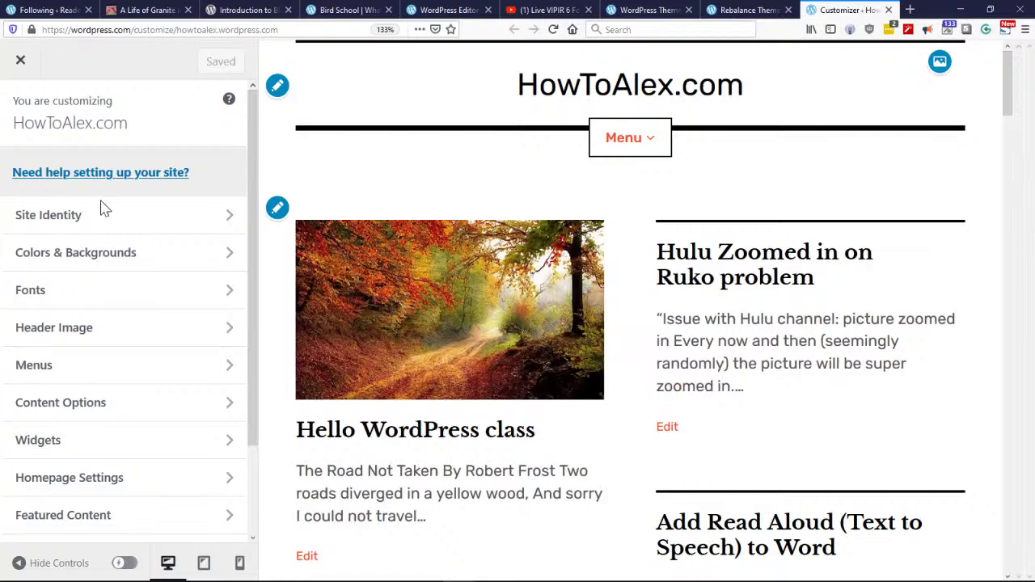
left_click(77, 220)
scroll(184, 300, "down", 3)
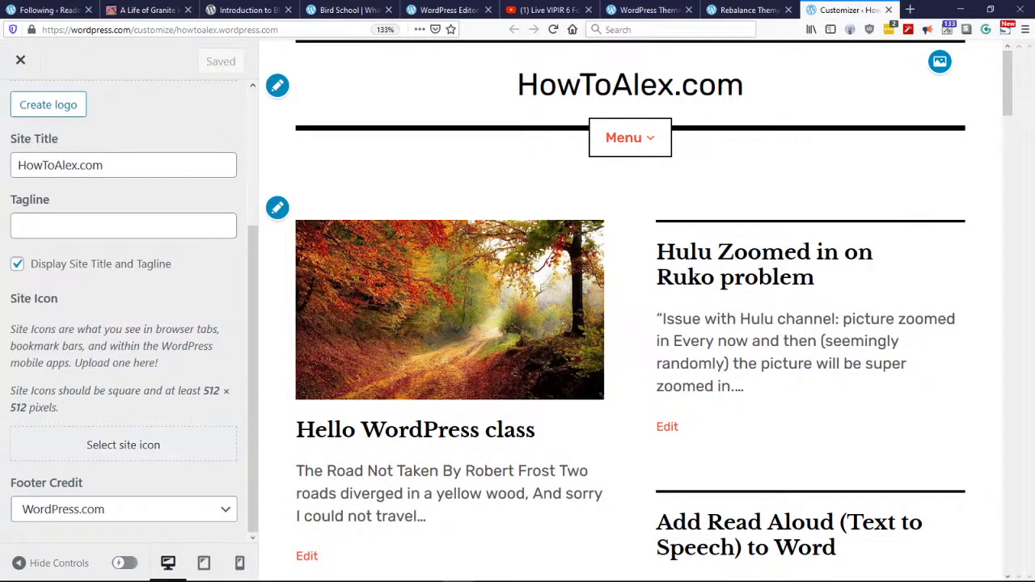
scroll(150, 335, "up", 3)
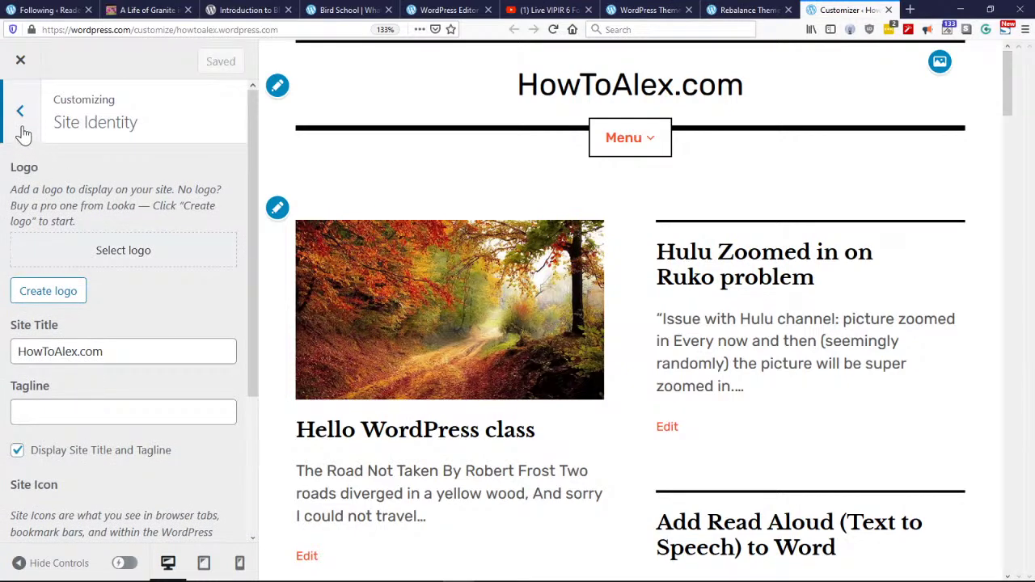
Step: Pick the red autumn path photo as the logo and adjust its crop, then cancel
left_click(126, 256)
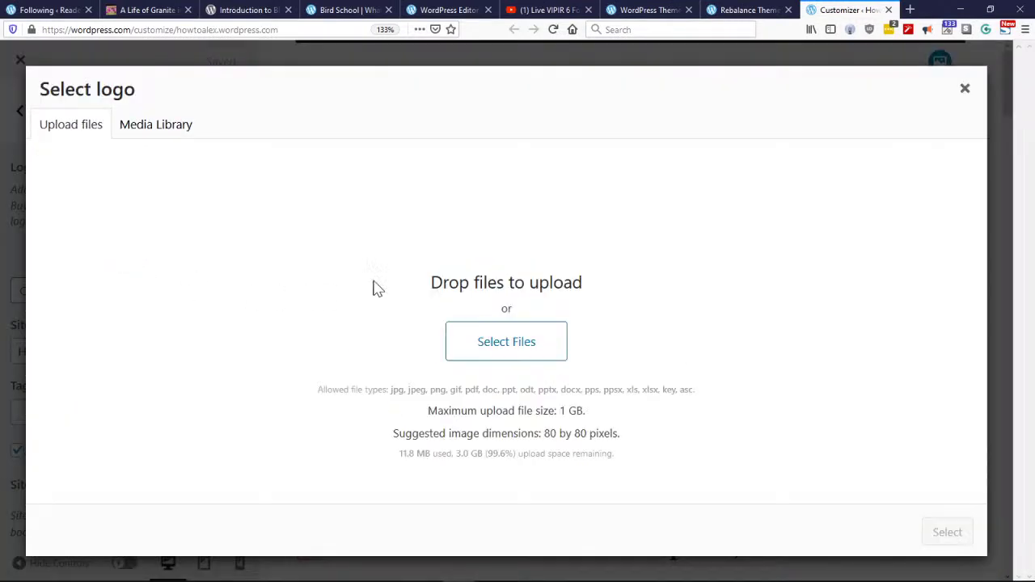
left_click(200, 132)
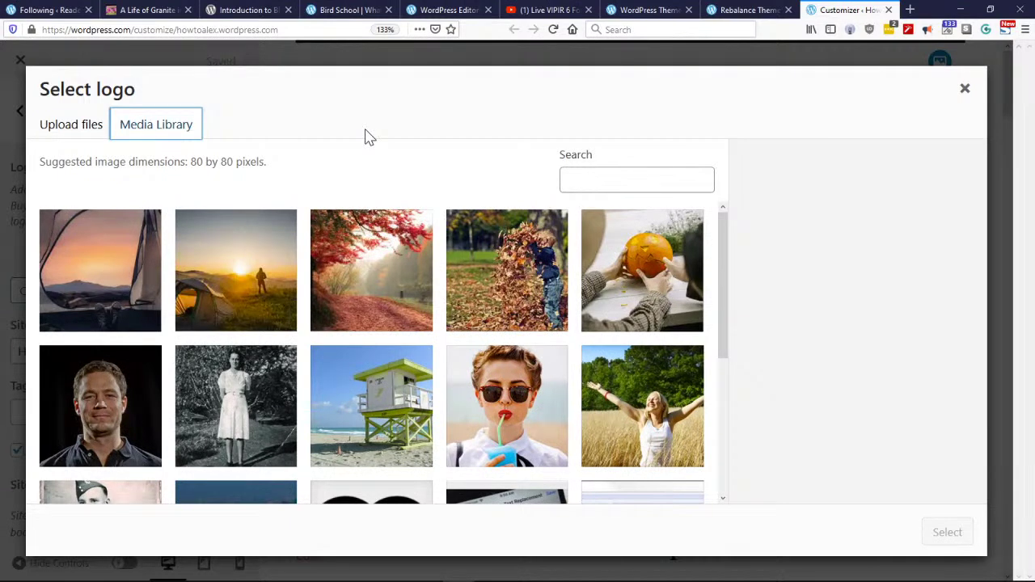
left_click(385, 267)
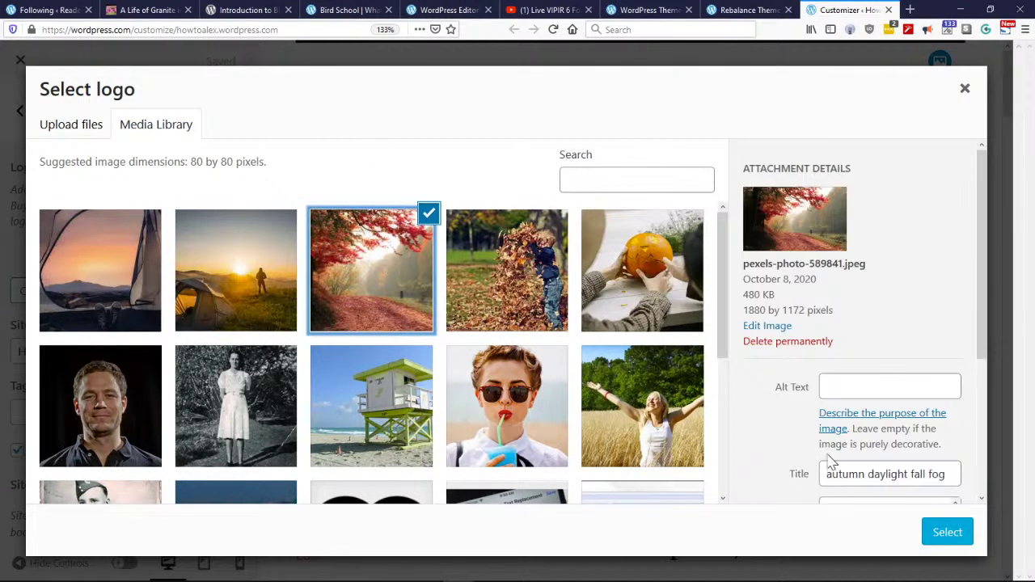
left_click(943, 534)
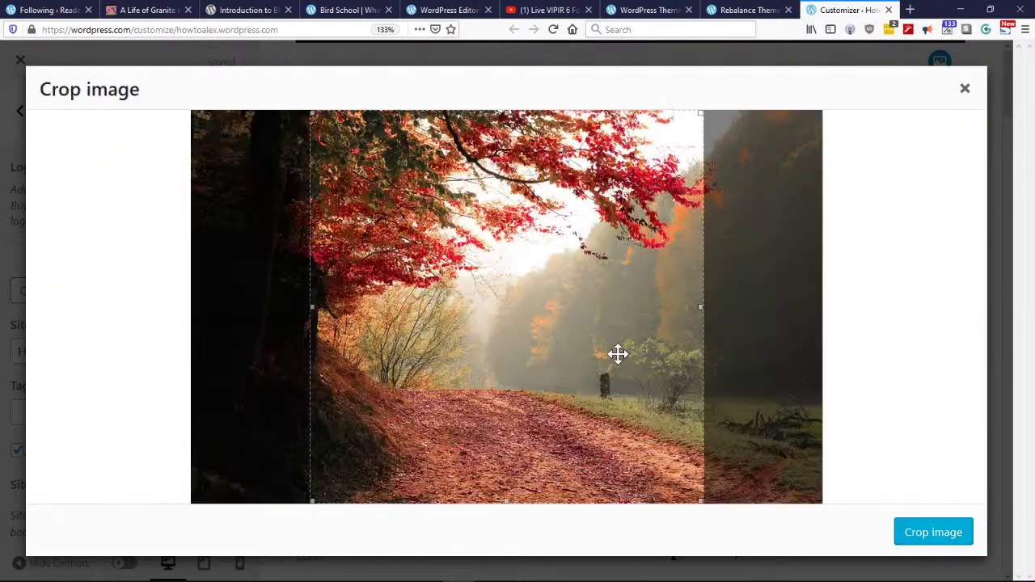
left_click_drag(422, 429, 393, 383)
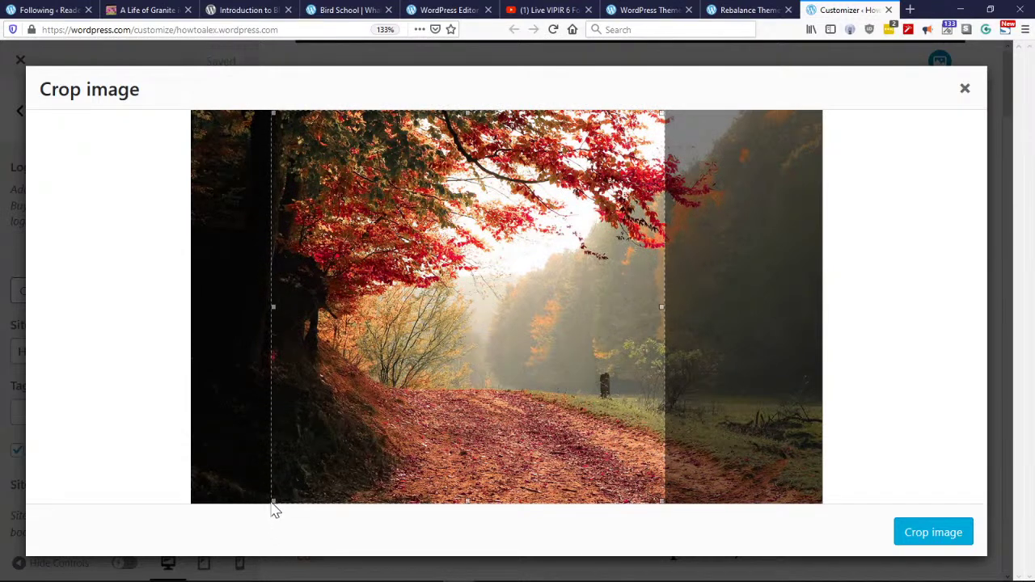
left_click_drag(273, 501, 277, 536)
left_click(963, 89)
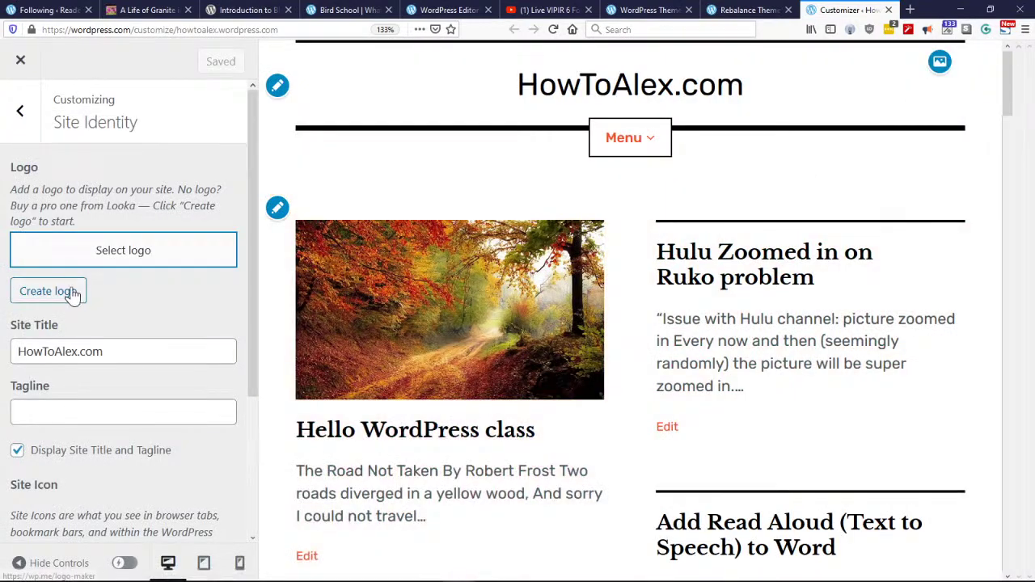
Step: Choose the autumn path photo again and apply the crop to set it as the logo
left_click(81, 261)
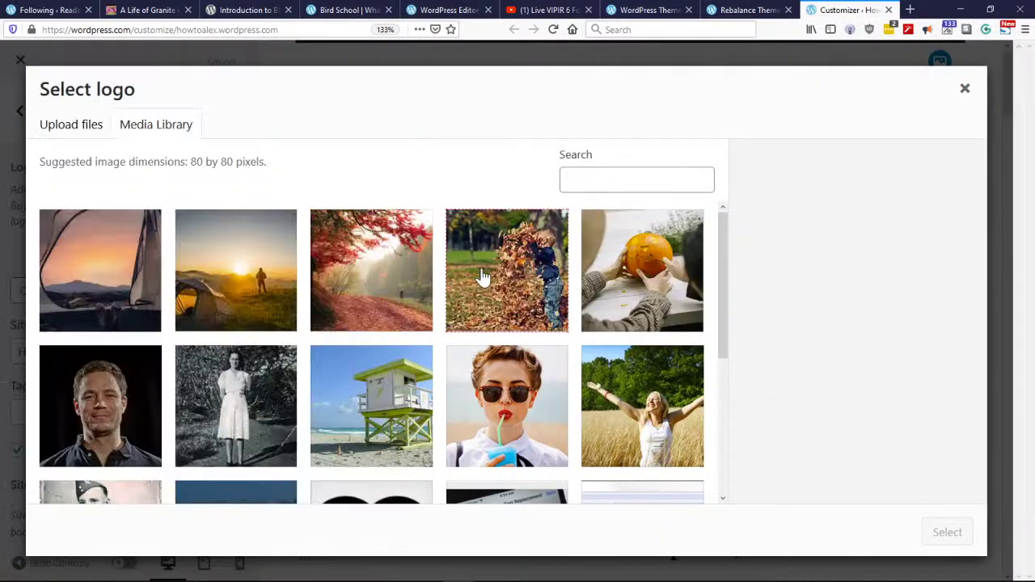
mouse_move(401, 266)
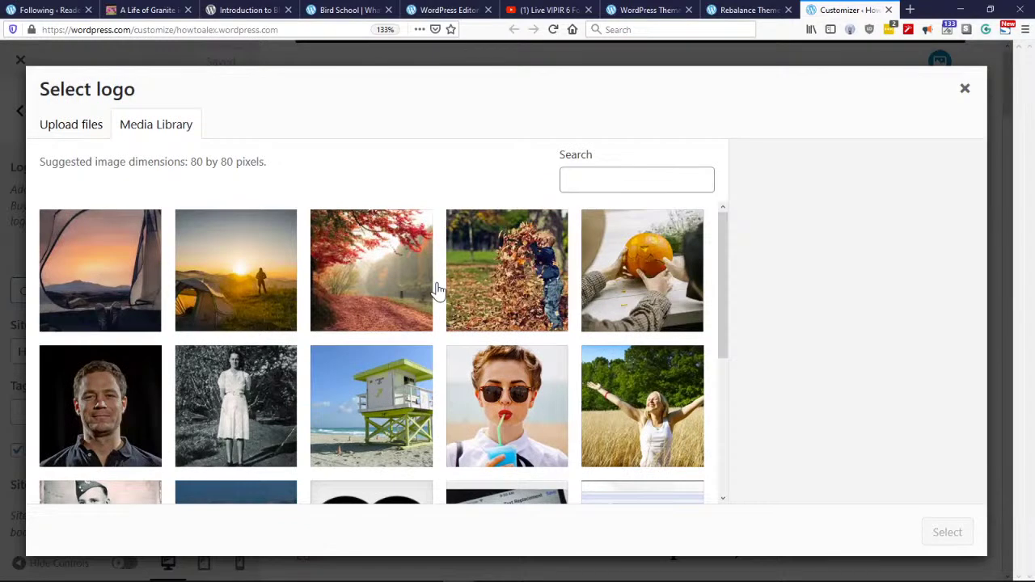
left_click(436, 287)
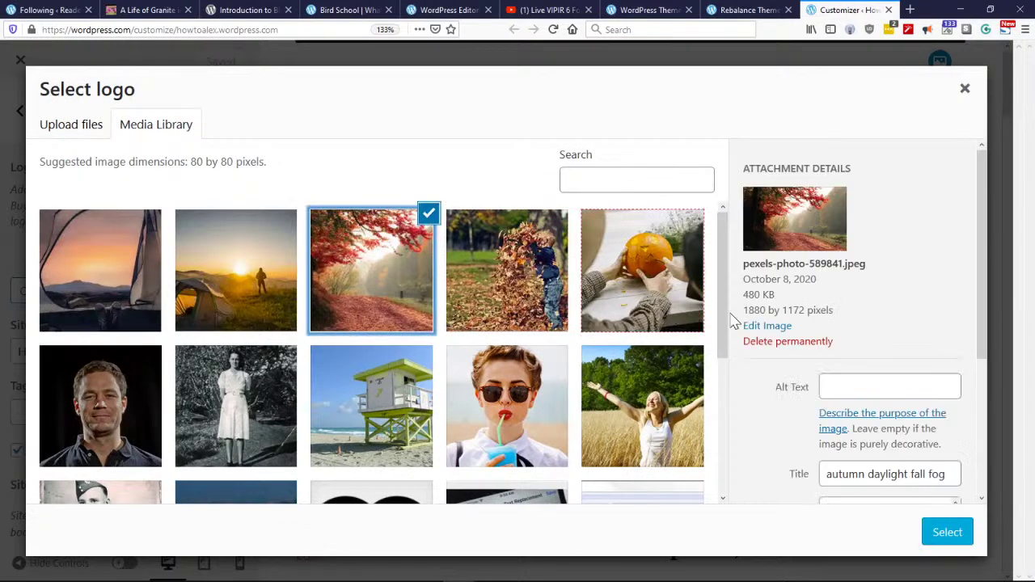
scroll(963, 330, "down", 3)
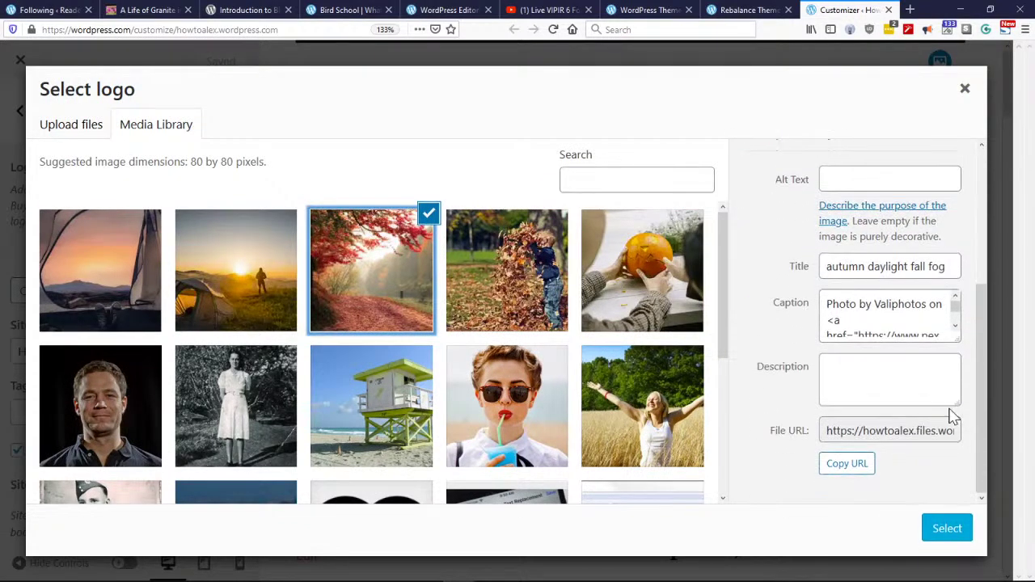
left_click(946, 534)
left_click(943, 534)
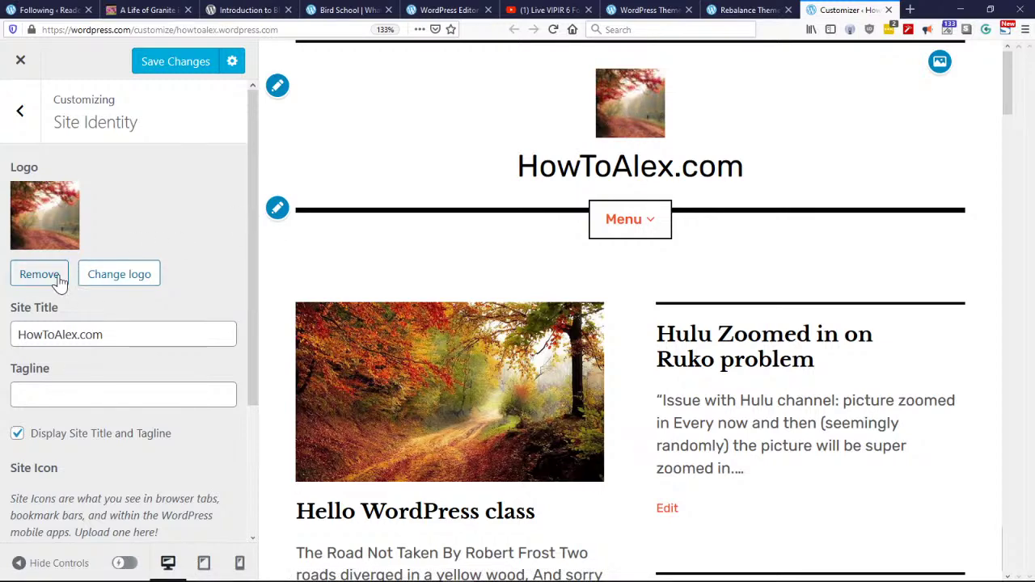
Step: Remove the square logo and set a full-width, shorter crop of the autumn fog photo as the logo
left_click(26, 278)
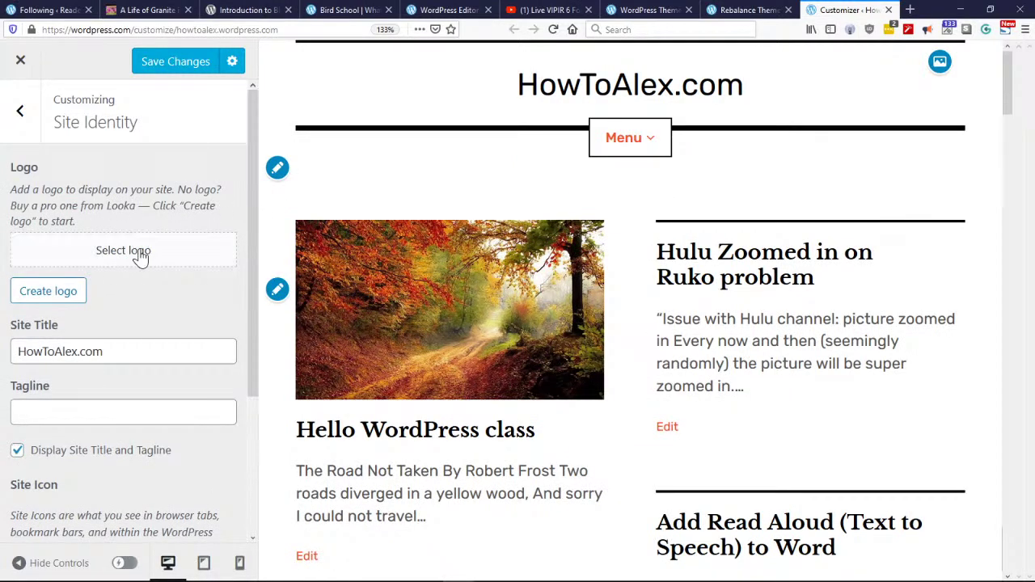
left_click(122, 251)
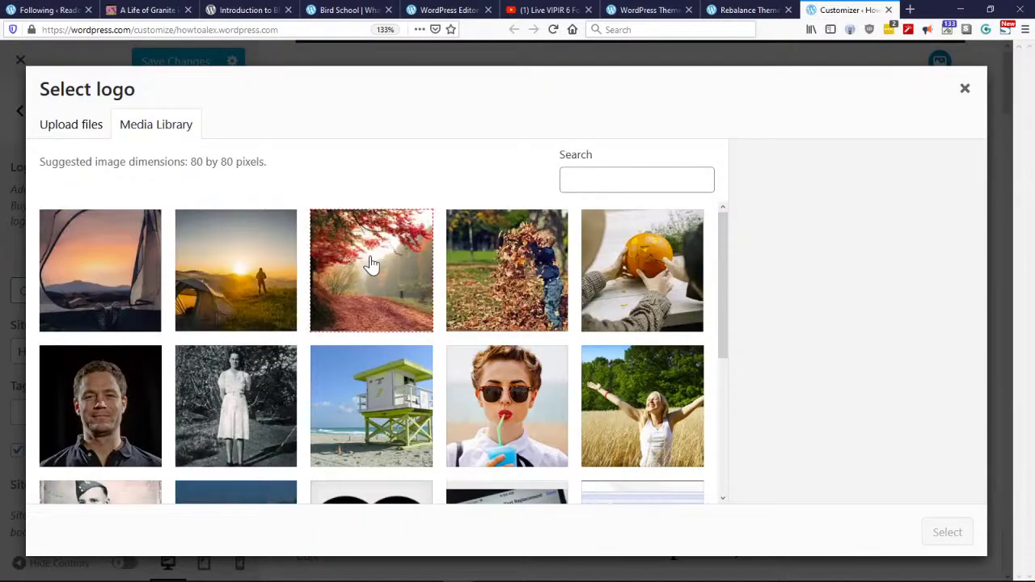
left_click(372, 263)
left_click(947, 534)
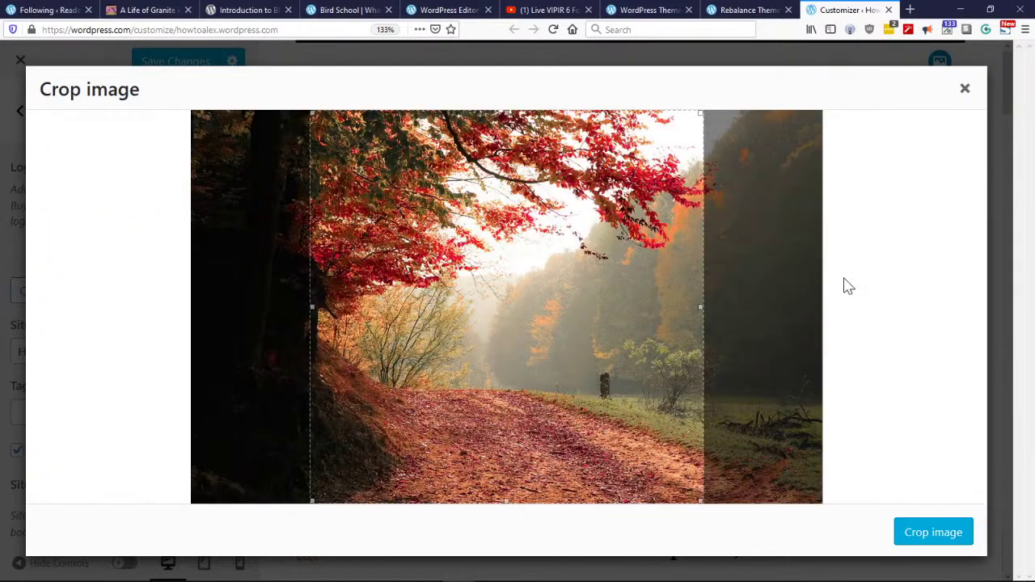
left_click_drag(312, 498, 155, 351)
left_click_drag(340, 221, 300, 316)
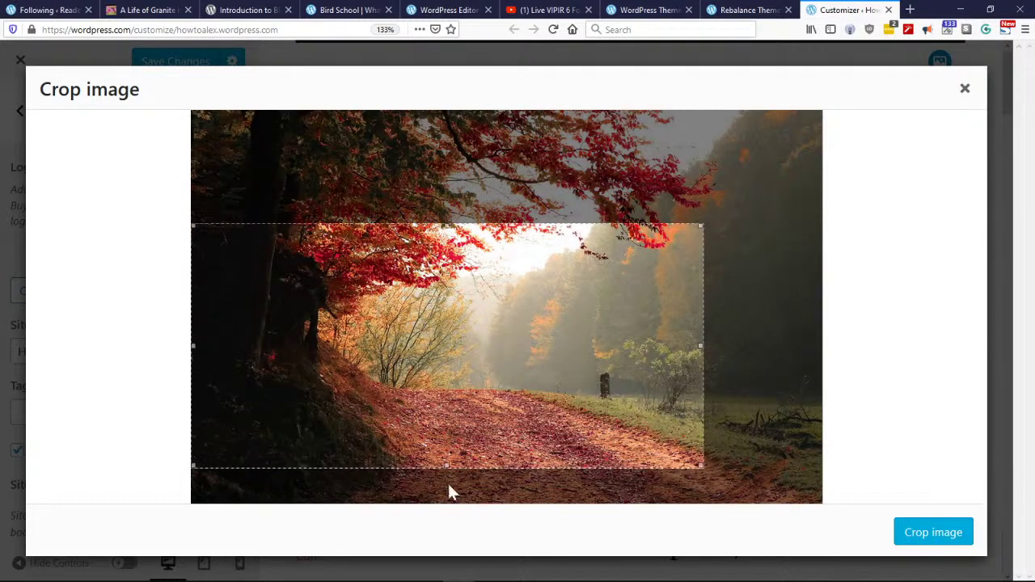
left_click_drag(443, 464, 443, 433)
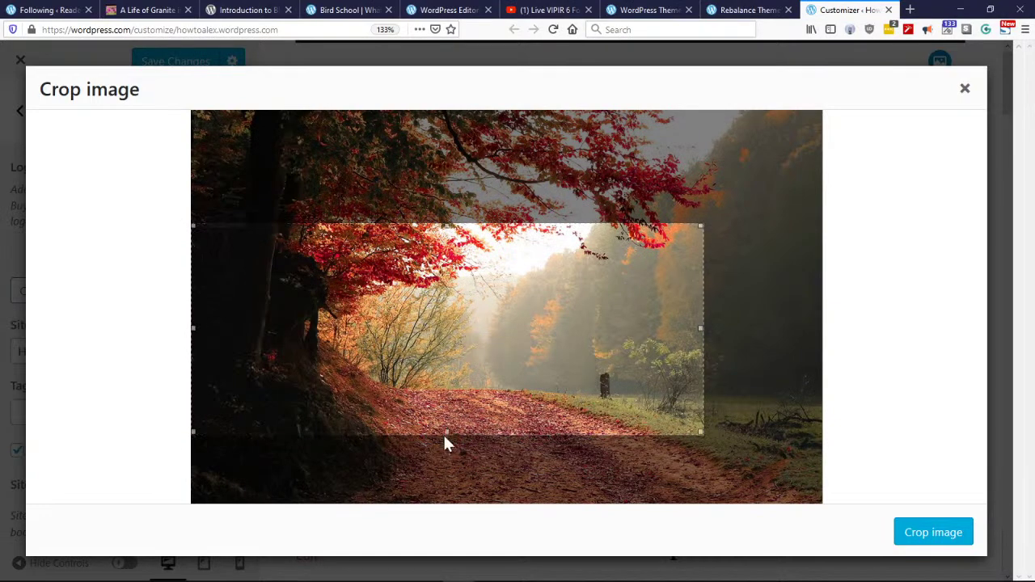
left_click(930, 532)
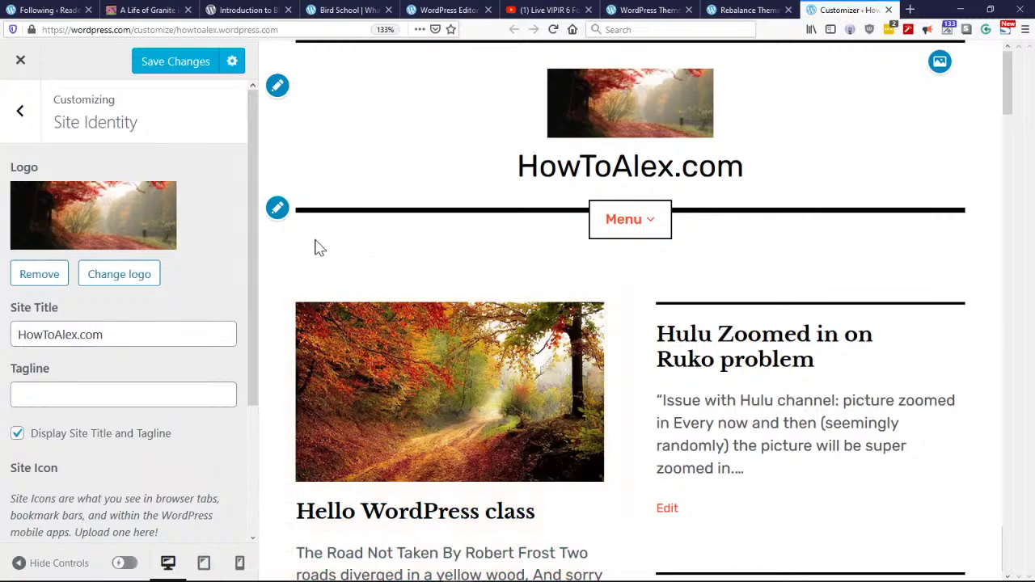
Step: Set a wide, lower crop of the autumn fog photo as the header image
left_click(21, 115)
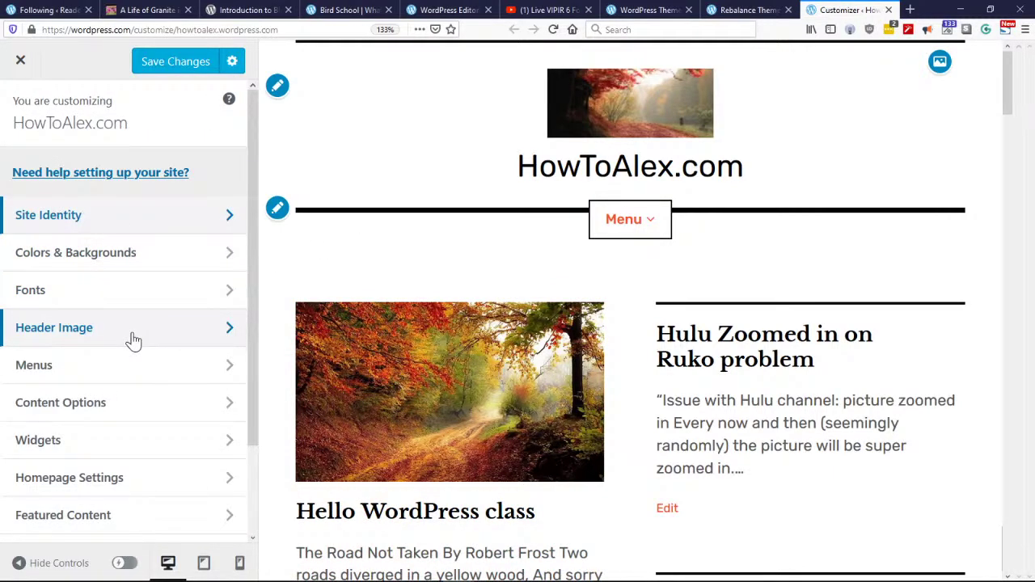
left_click(102, 337)
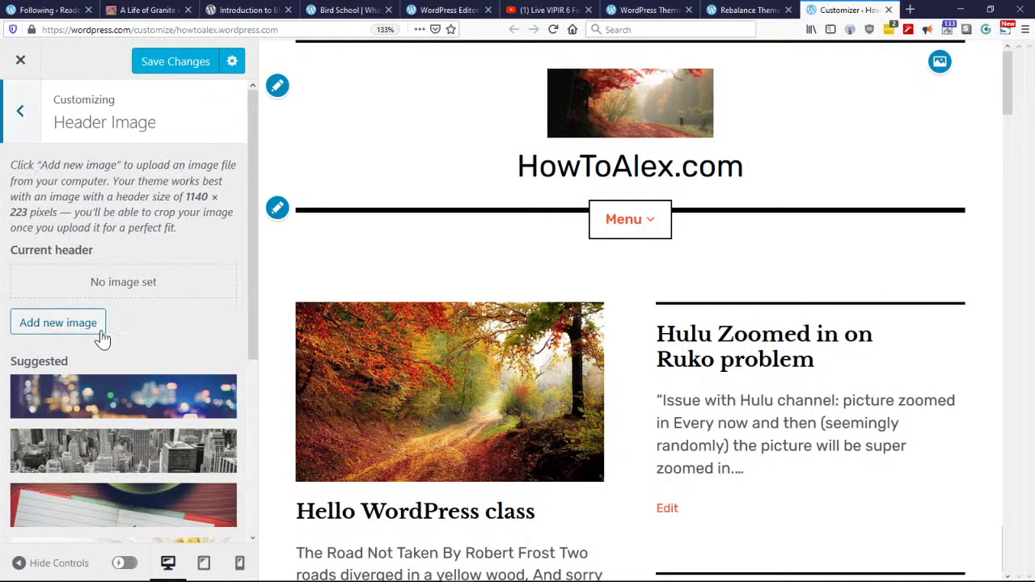
scroll(200, 329, "down", 5)
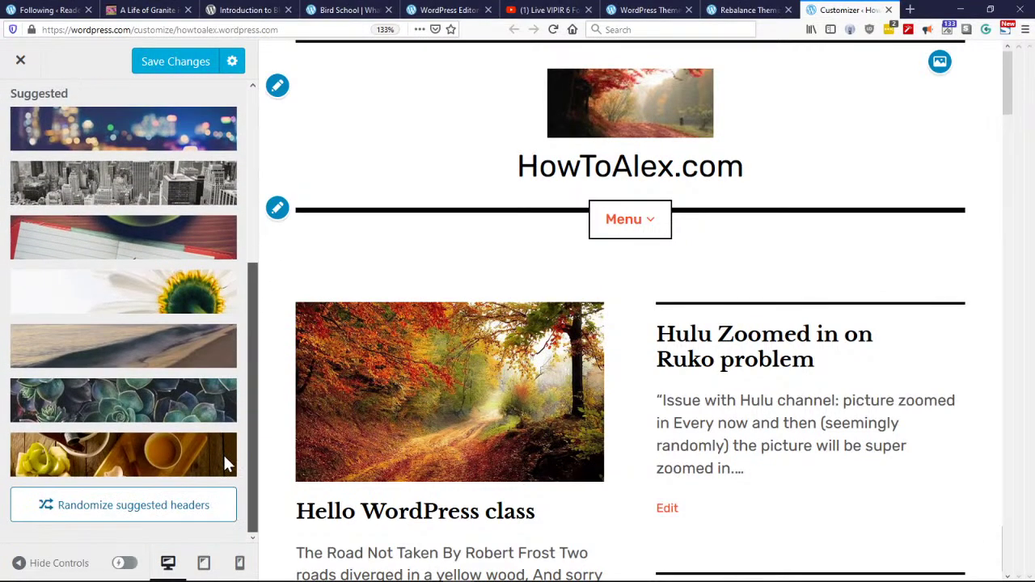
scroll(231, 267, "up", 4)
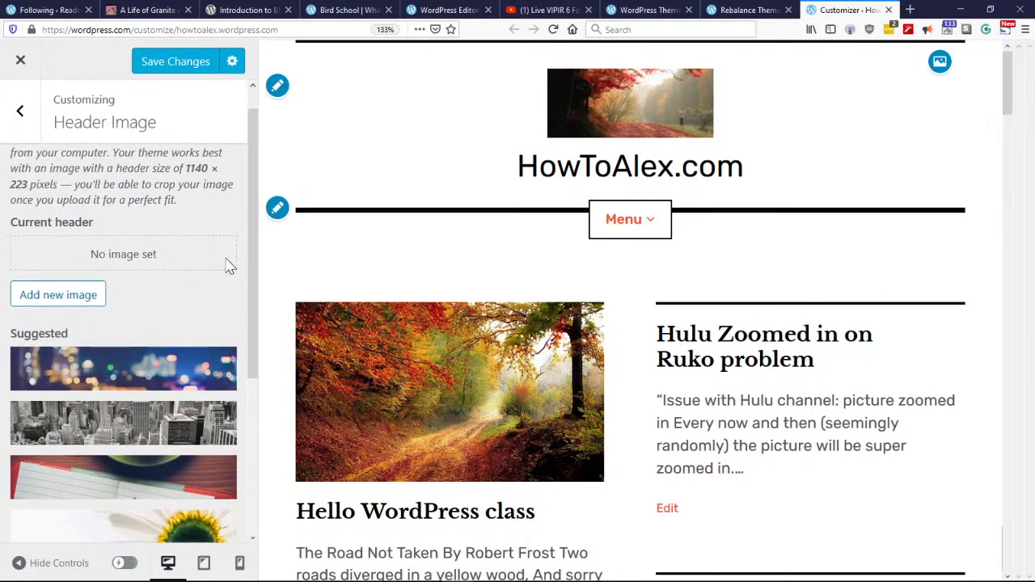
left_click(97, 295)
left_click(381, 280)
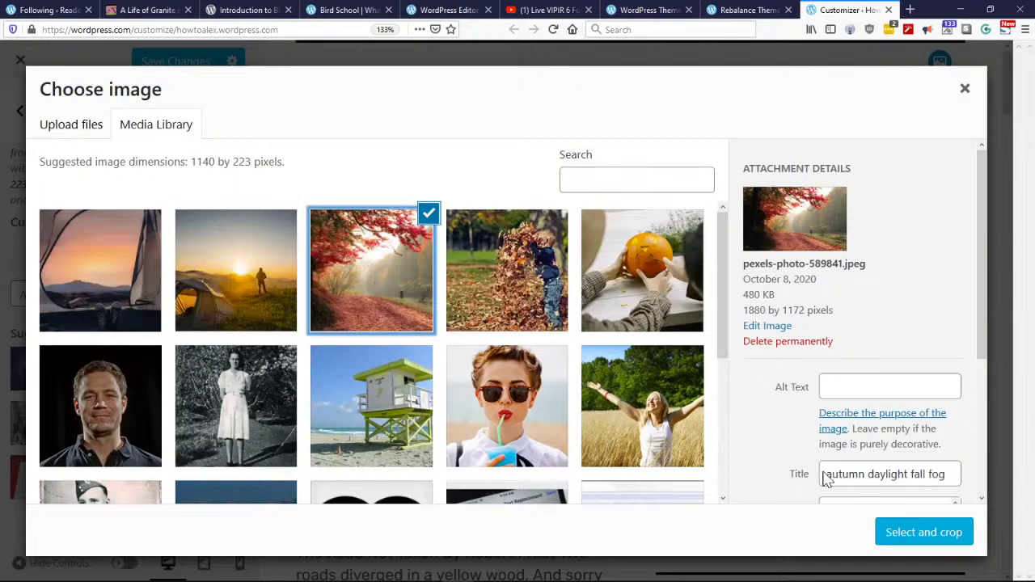
left_click(889, 540)
left_click_drag(516, 232, 450, 409)
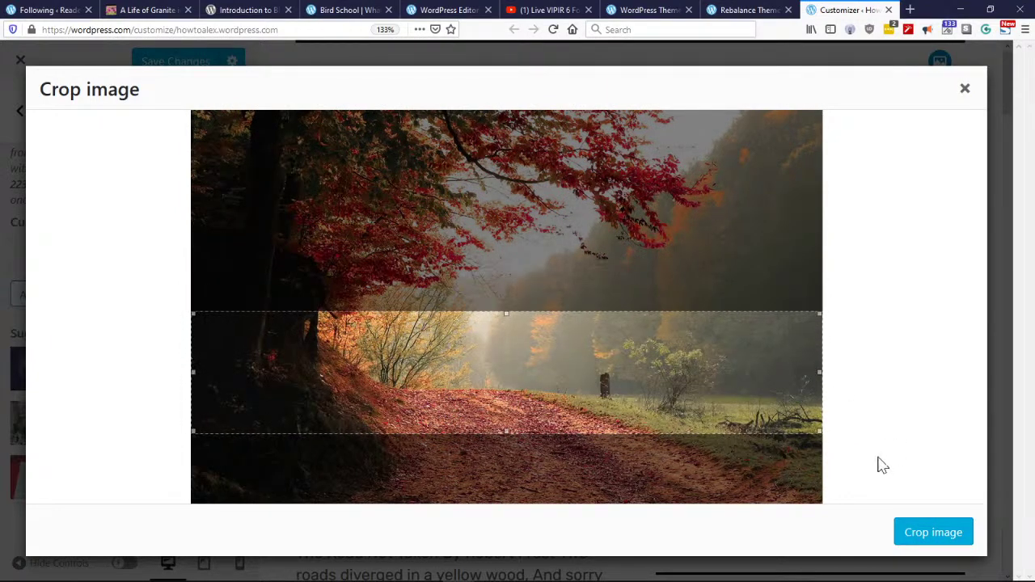
left_click(923, 537)
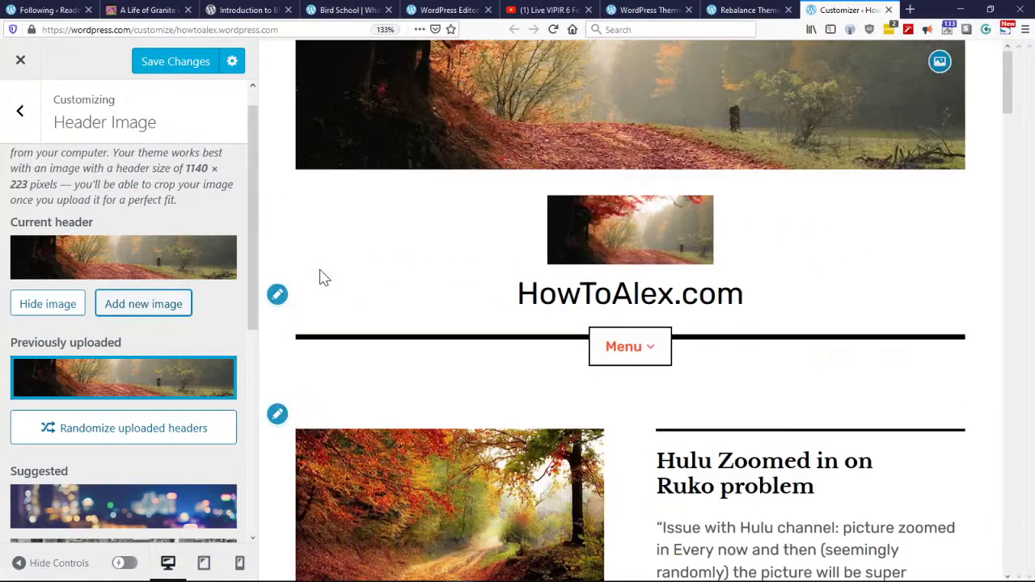
Step: Remove the logo in Site Identity and return to the main customization list
left_click(21, 111)
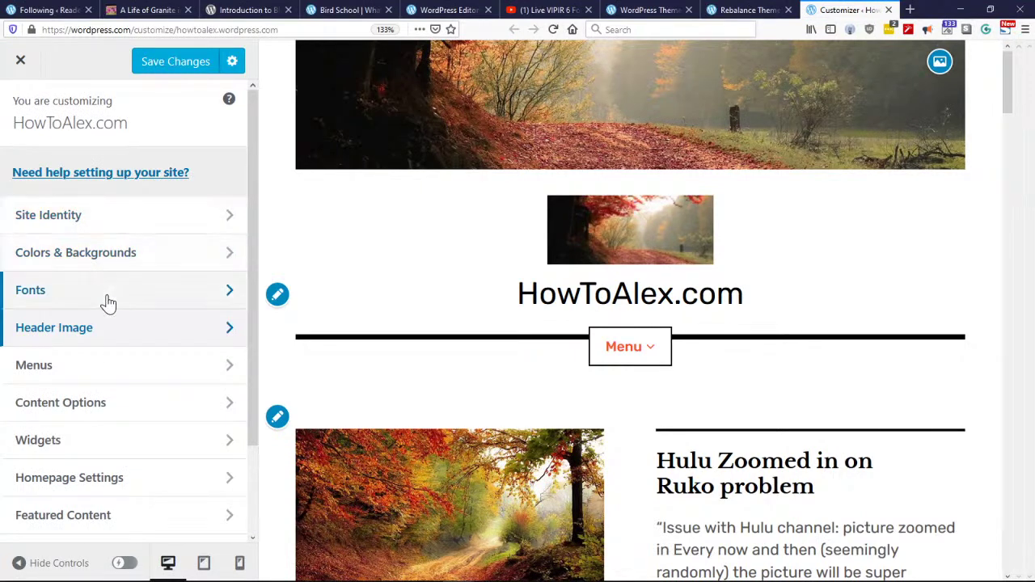
left_click(106, 220)
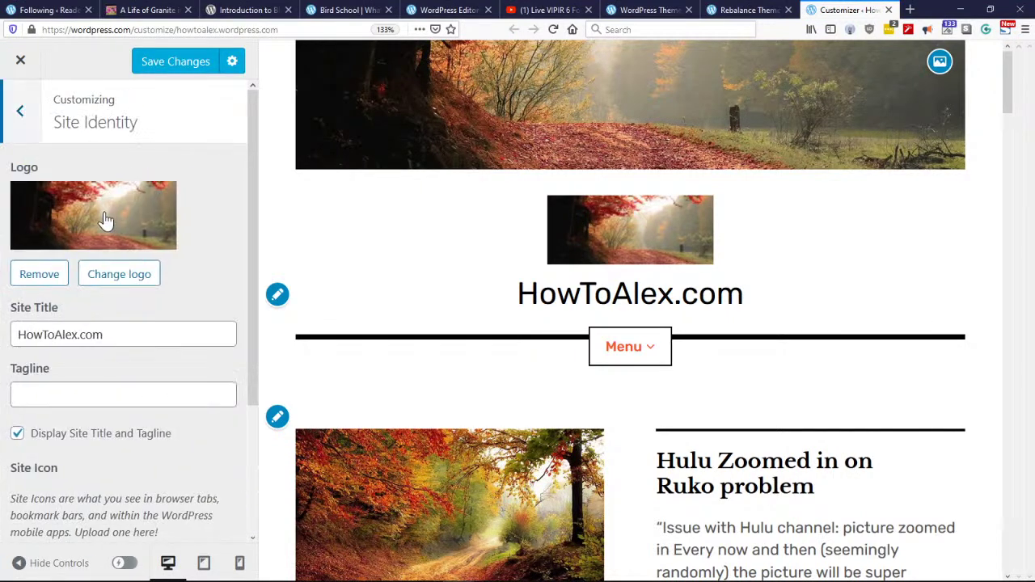
left_click(36, 271)
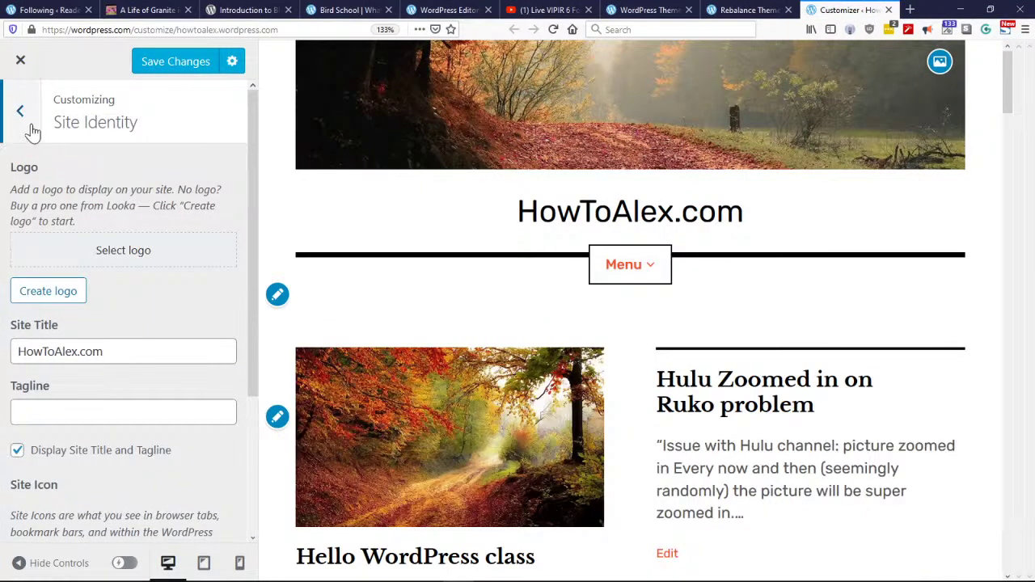
left_click(20, 111)
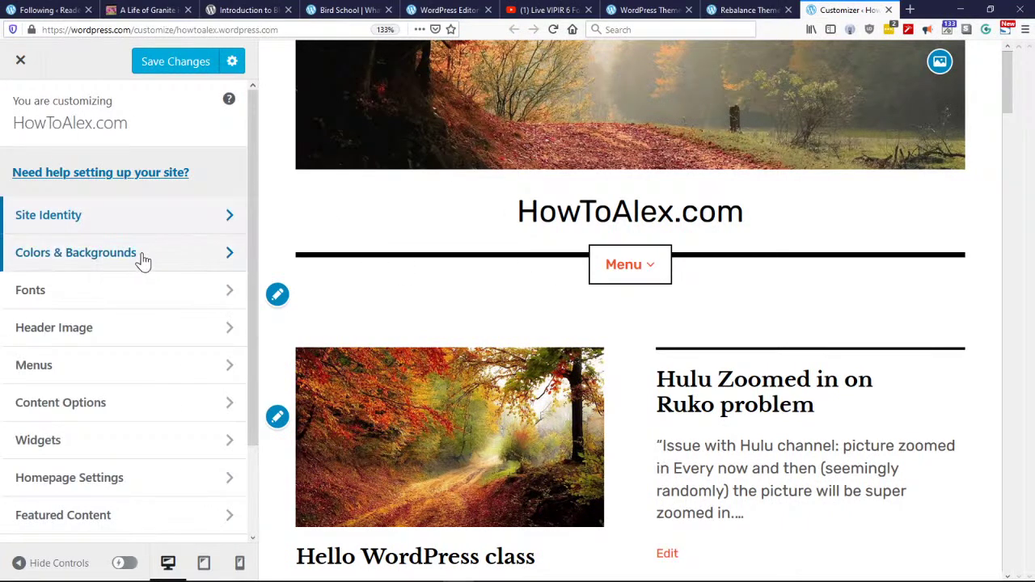
Step: Try the mandala, blue kaleidoscope and pink flower background patterns, ending on the mandala
left_click(137, 262)
scroll(233, 404, "down", 3)
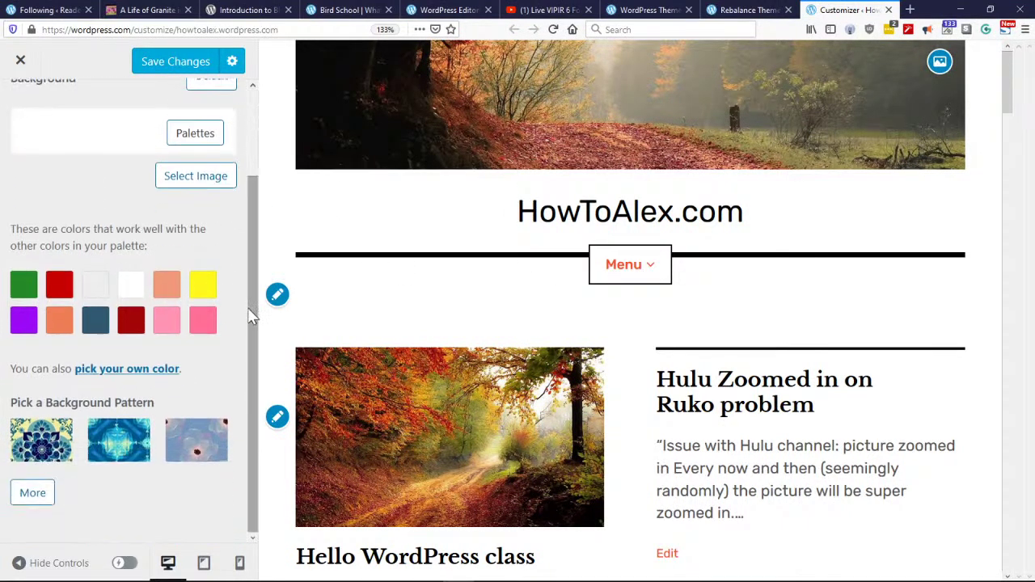
left_click(38, 449)
left_click(135, 449)
left_click(199, 448)
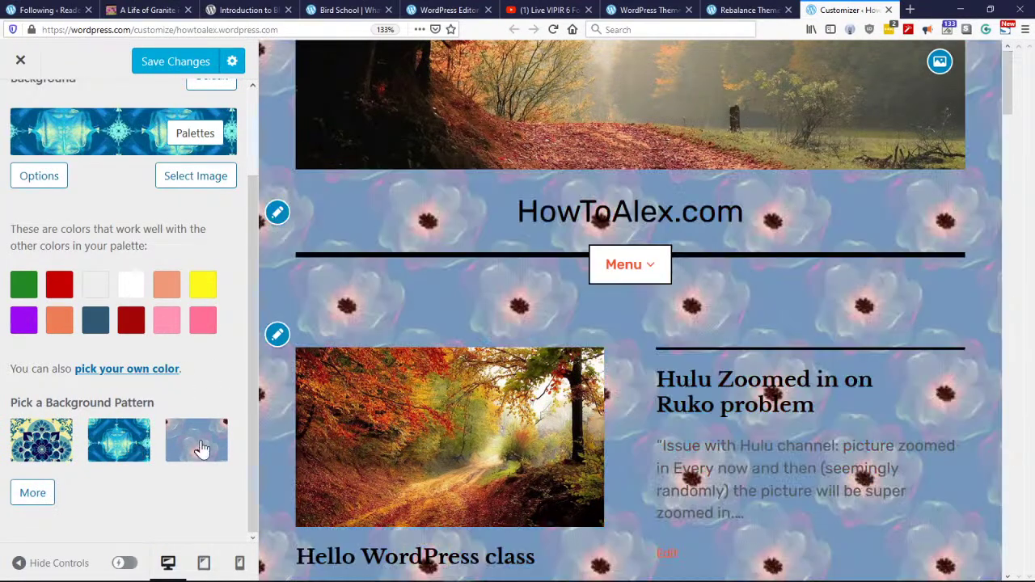
left_click(121, 448)
left_click(49, 450)
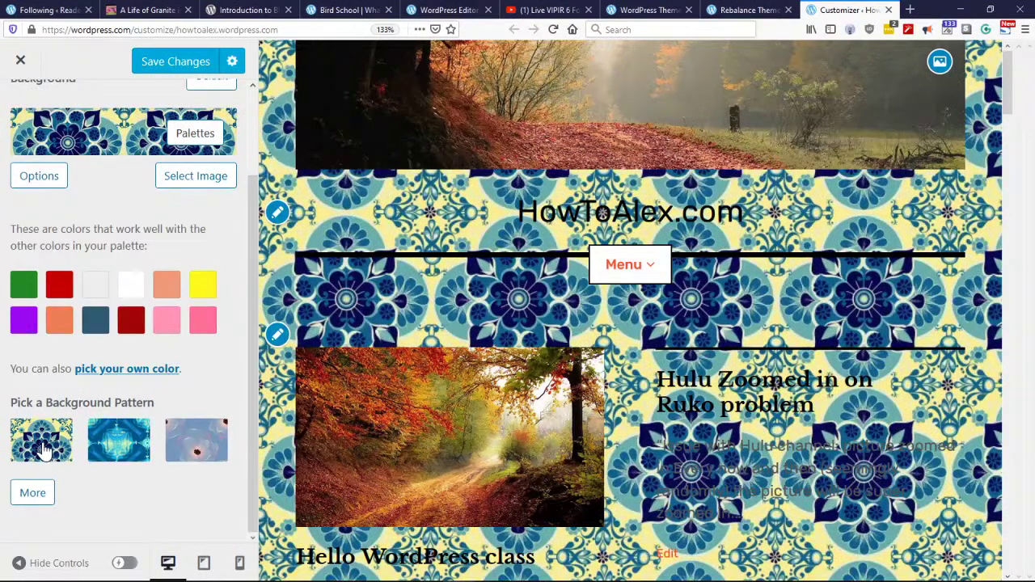
Step: Browse further pattern sets, trying the purple kaleidoscope and floral backgrounds
left_click(34, 492)
left_click(34, 493)
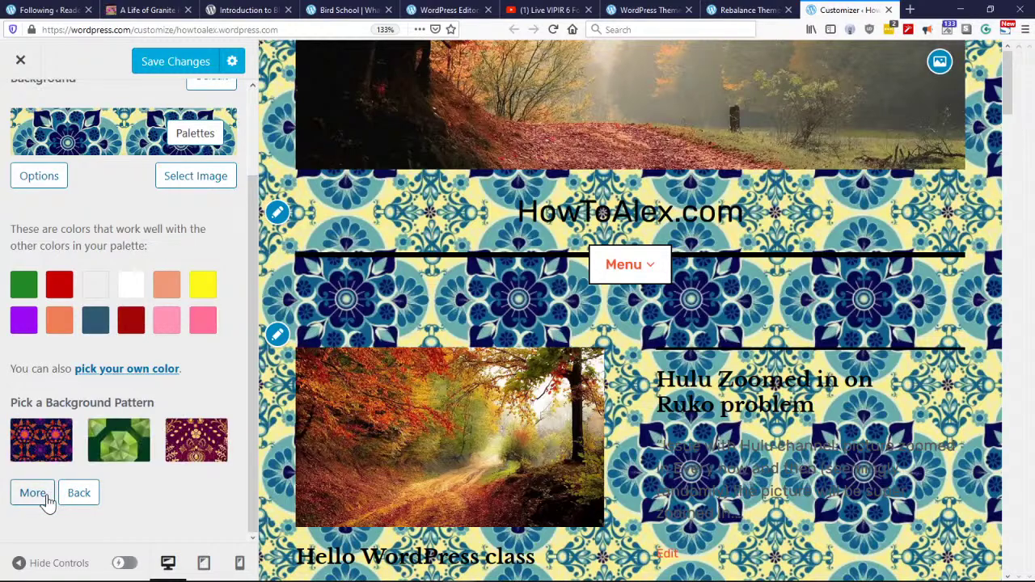
left_click(130, 457)
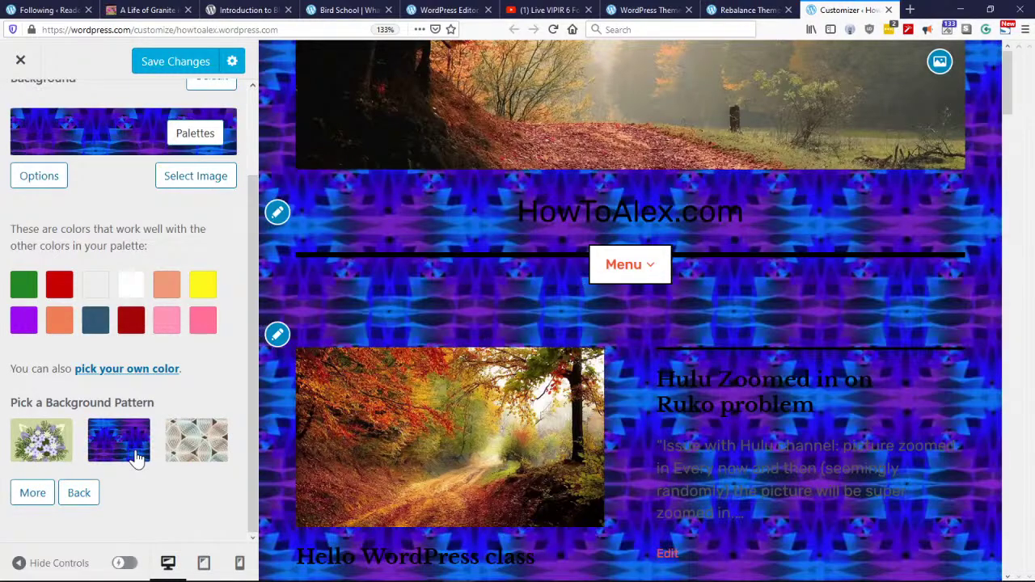
scroll(407, 392, "down", 4)
scroll(406, 393, "up", 4)
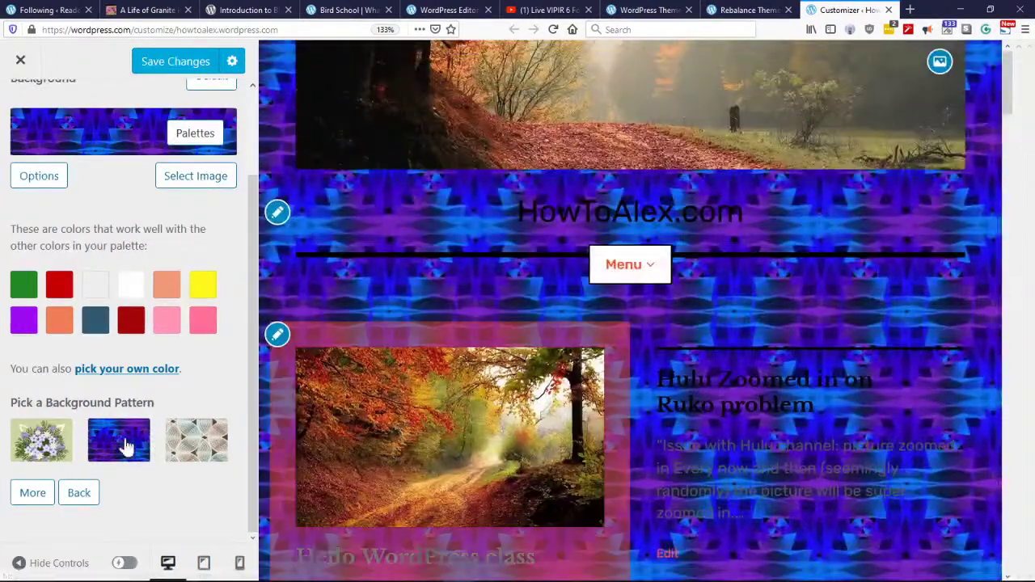
left_click(49, 453)
left_click(79, 492)
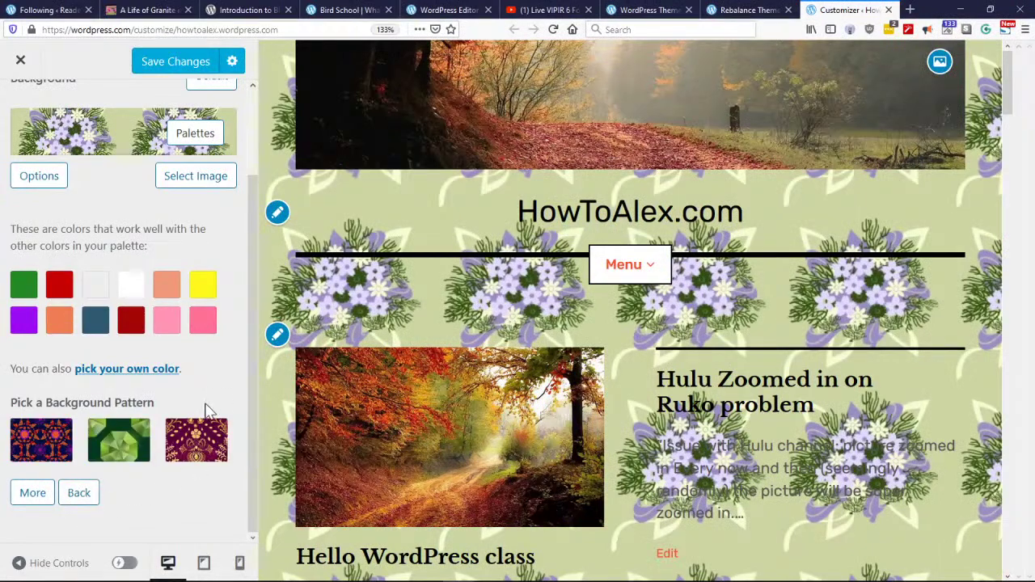
Step: Try solid green and then dark red site backgrounds
scroll(184, 395, "up", 2)
left_click(24, 377)
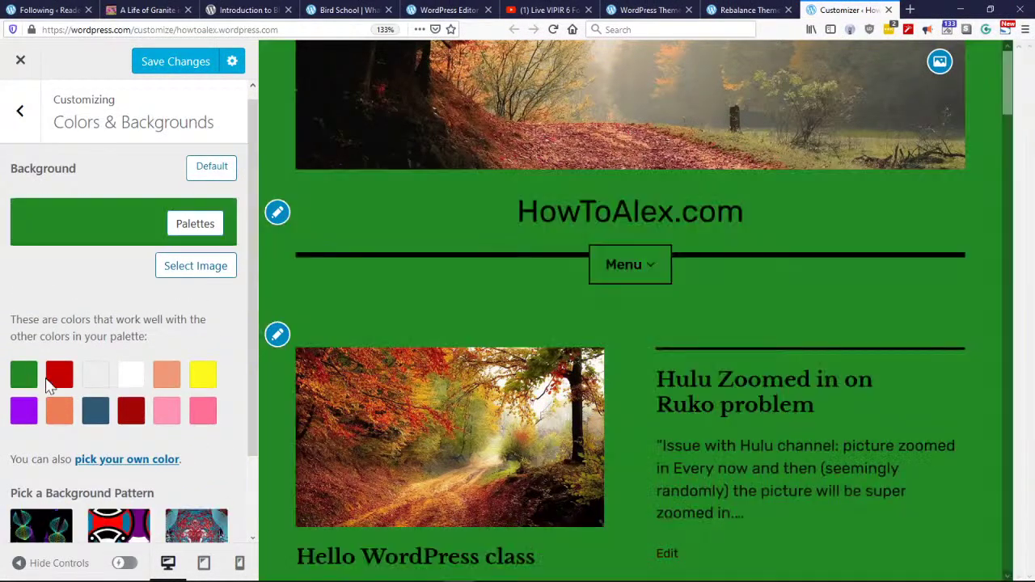
left_click(140, 413)
Step: Try pink and yellow backgrounds, then several featured palettes ending on white, red and black
left_click(198, 417)
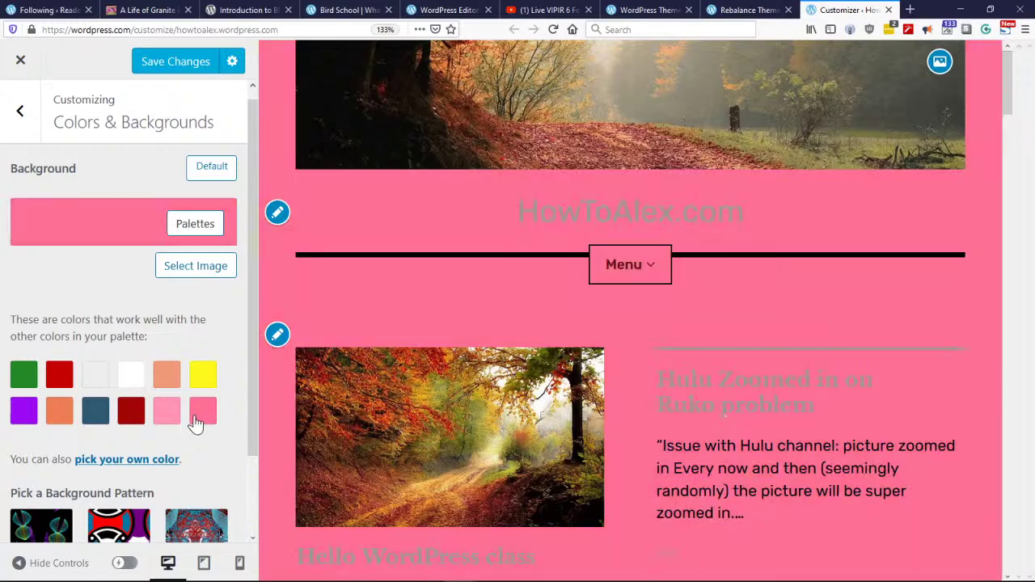
left_click(197, 385)
left_click(192, 227)
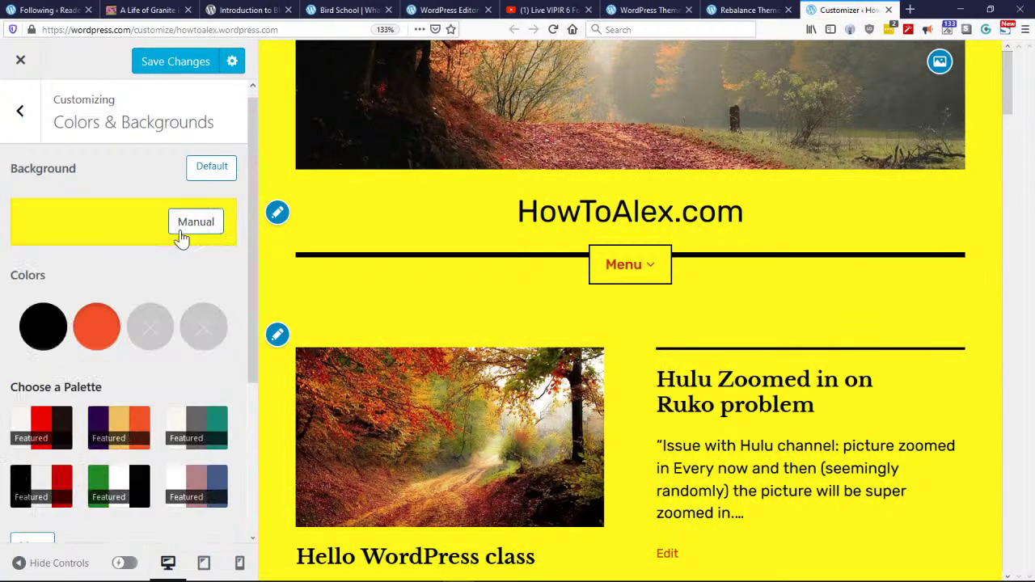
left_click(117, 479)
left_click(117, 441)
left_click(180, 445)
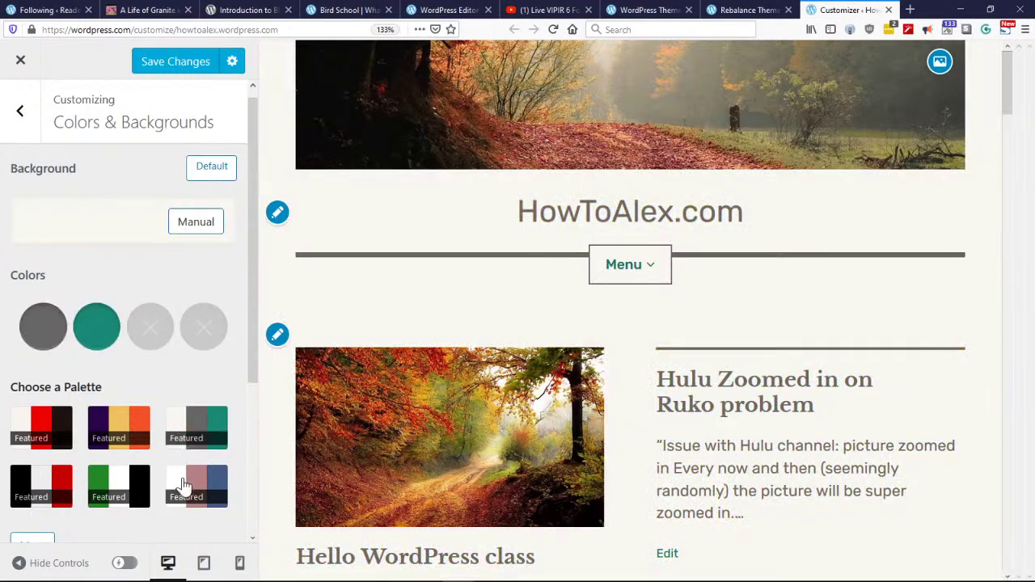
left_click(184, 486)
left_click(45, 485)
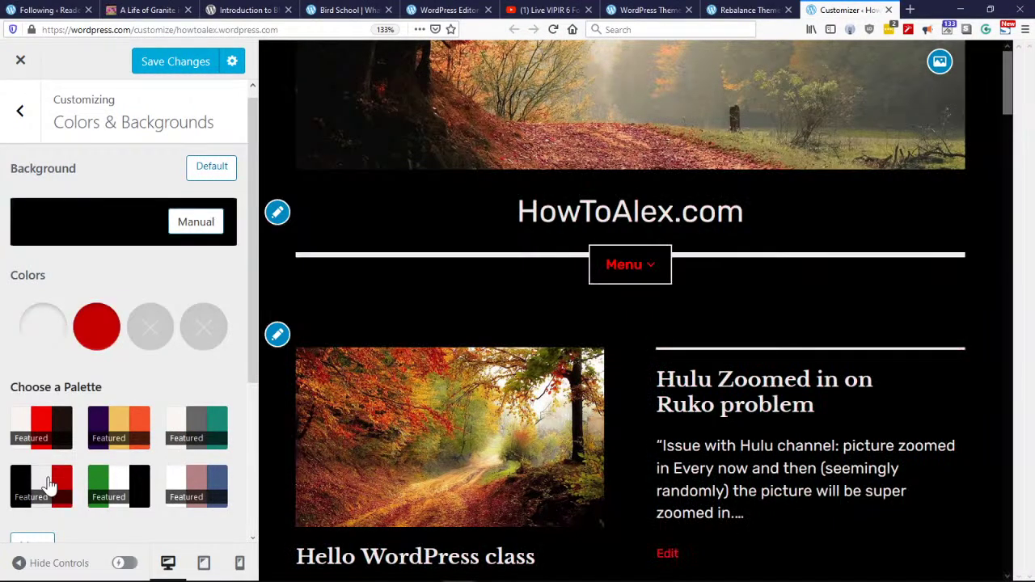
scroll(571, 380, "down", 7)
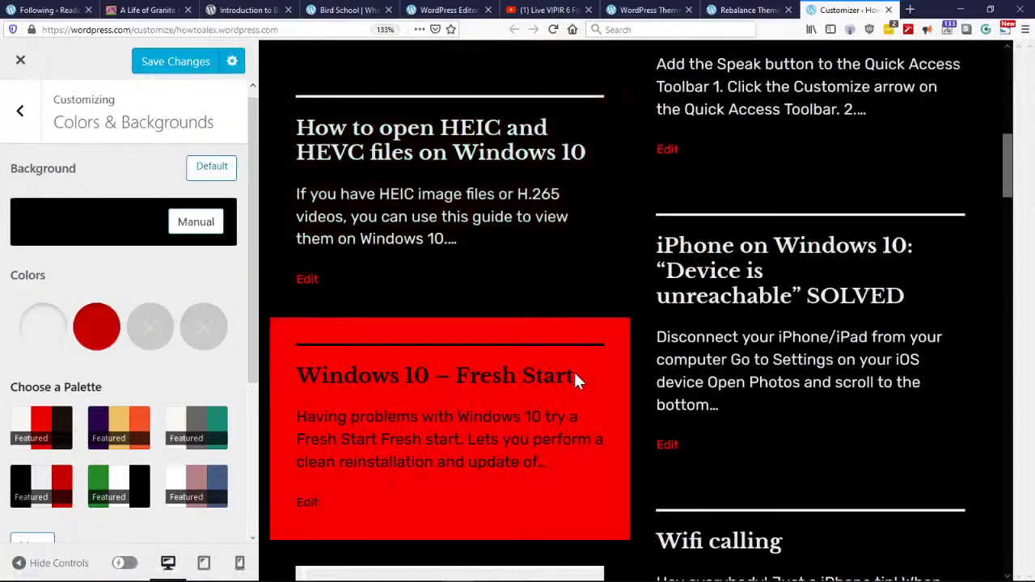
left_click(64, 443)
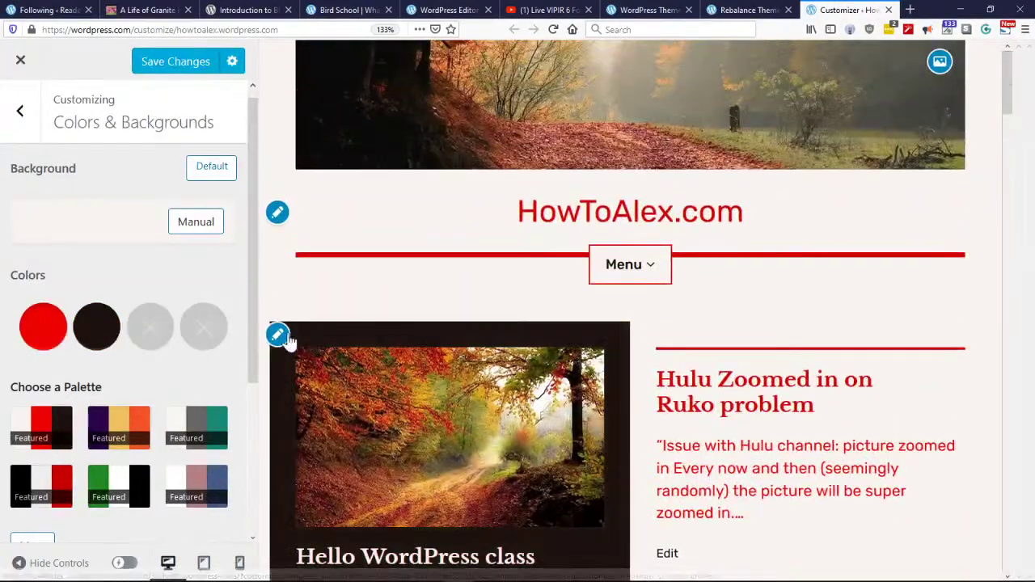
Step: Match the header image to get a tan background with dark reddish-brown accents
scroll(180, 411, "down", 3)
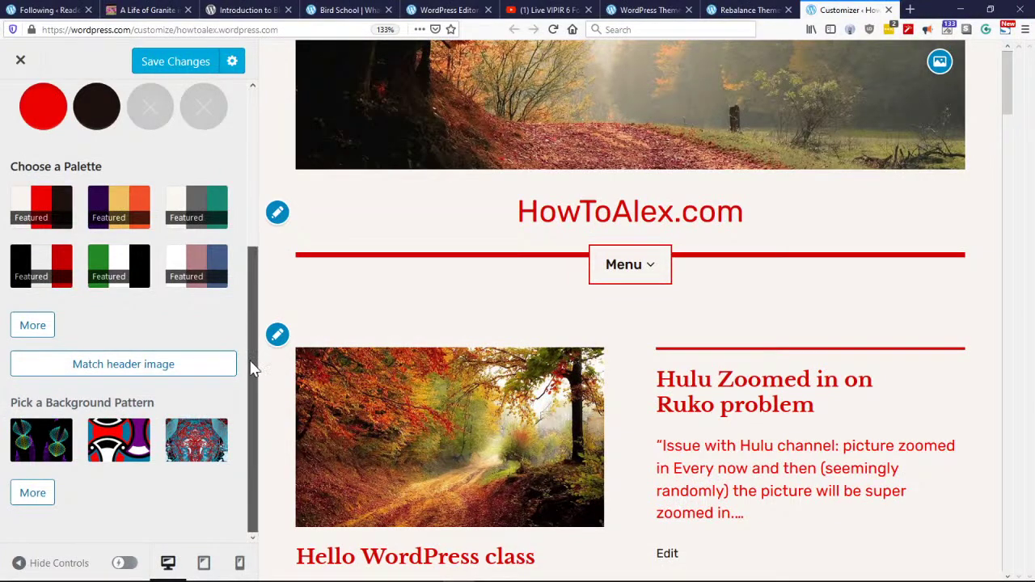
left_click(123, 364)
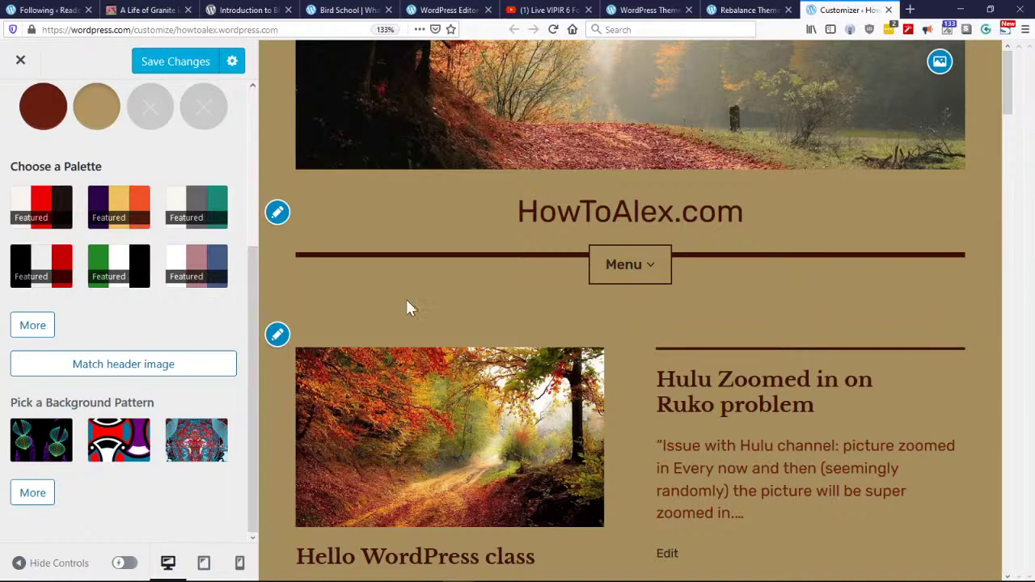
scroll(407, 307, "down", 8)
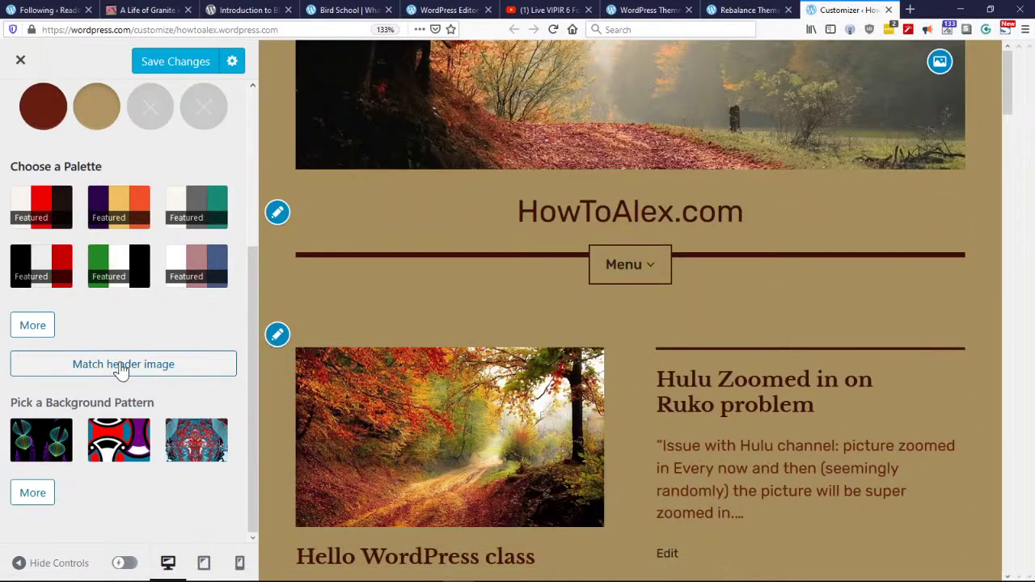
Step: Try more palettes: grey-blue, dark and coral, pastel green, pastel peach and purple
left_click(41, 330)
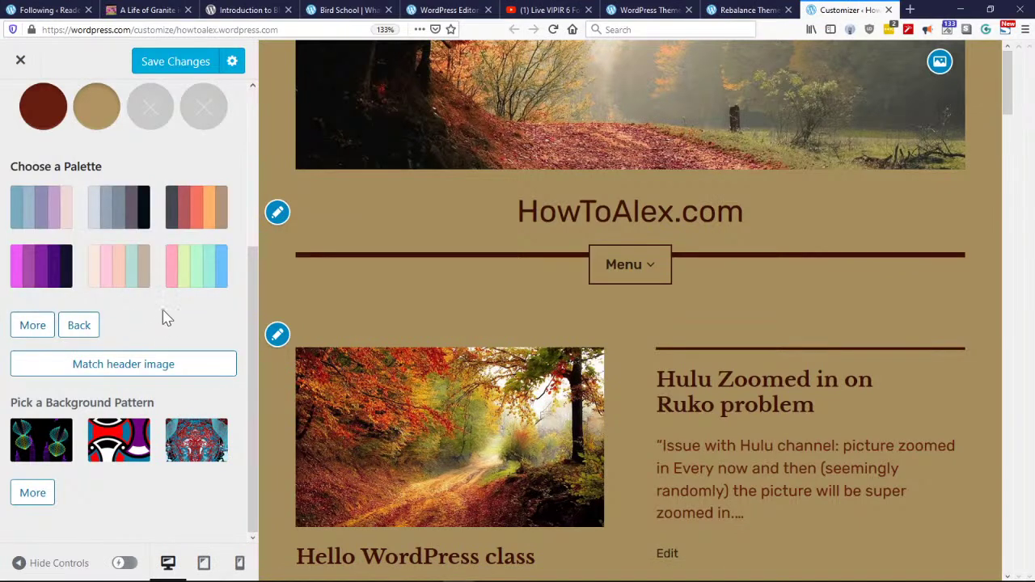
left_click(139, 218)
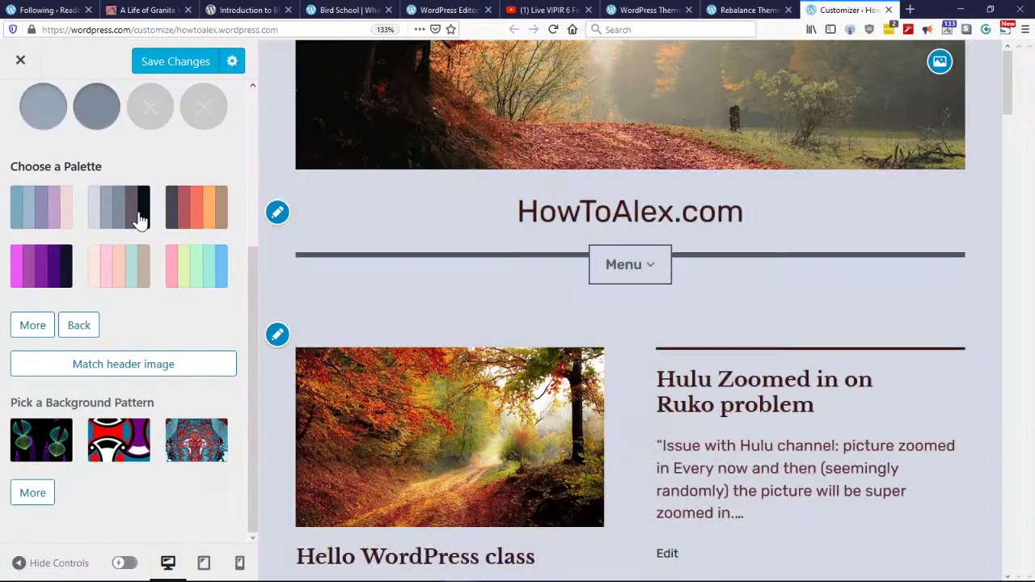
left_click(181, 219)
left_click(185, 277)
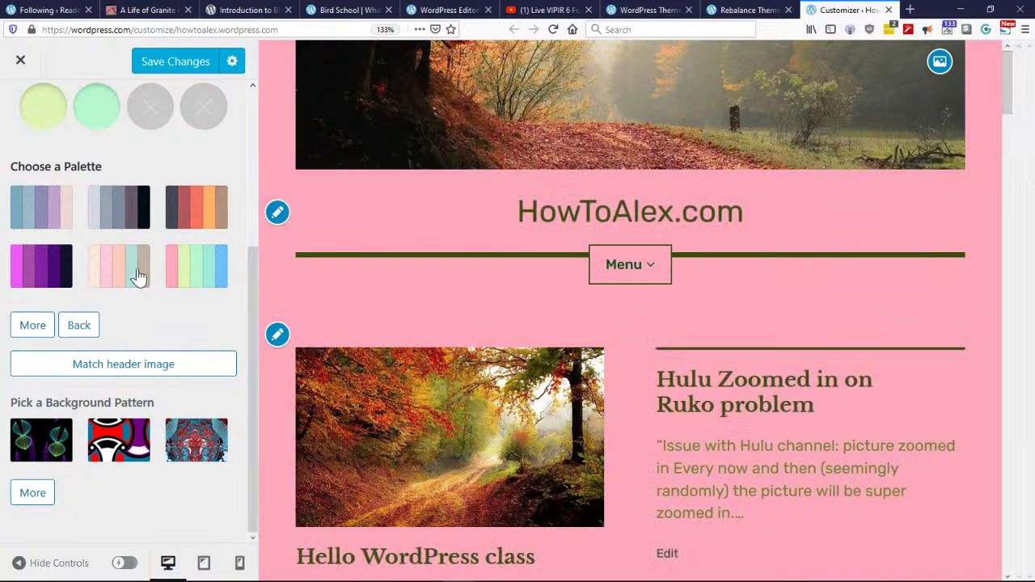
left_click(117, 277)
left_click(45, 276)
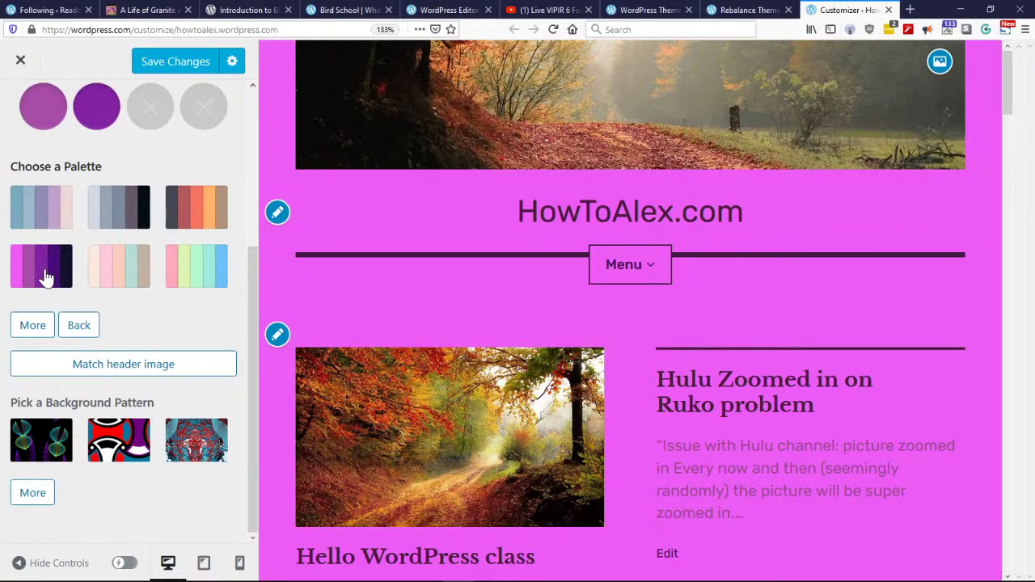
Step: Regenerate header-matched colours for a dark reddish-brown background and return to the main list
left_click(97, 365)
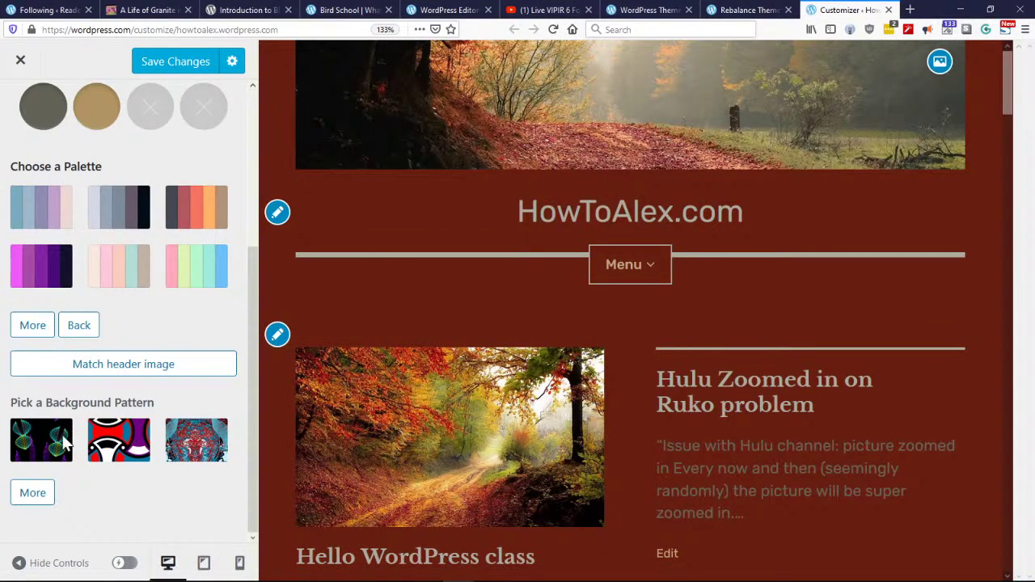
left_click_drag(254, 444, 252, 273)
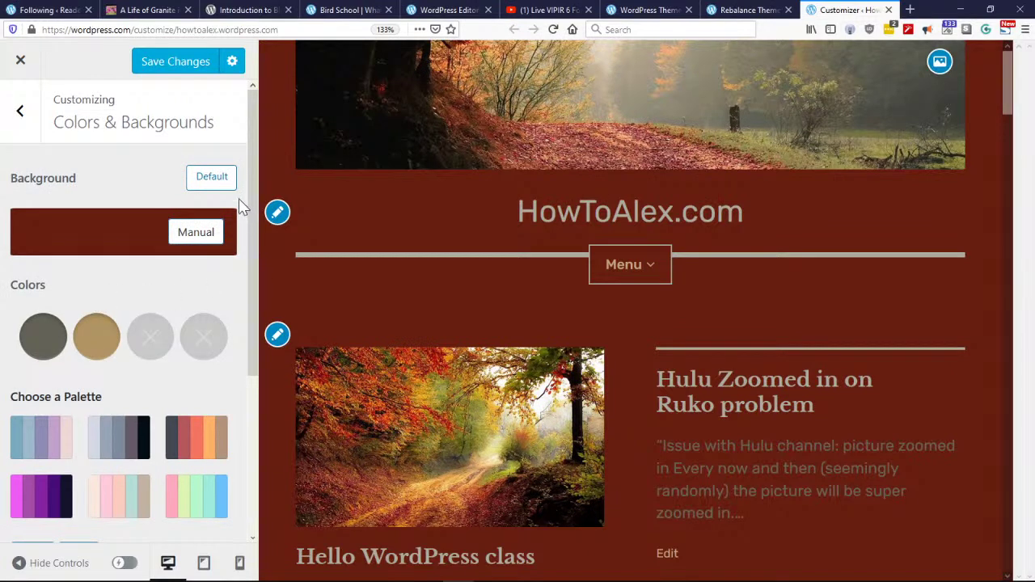
left_click(38, 125)
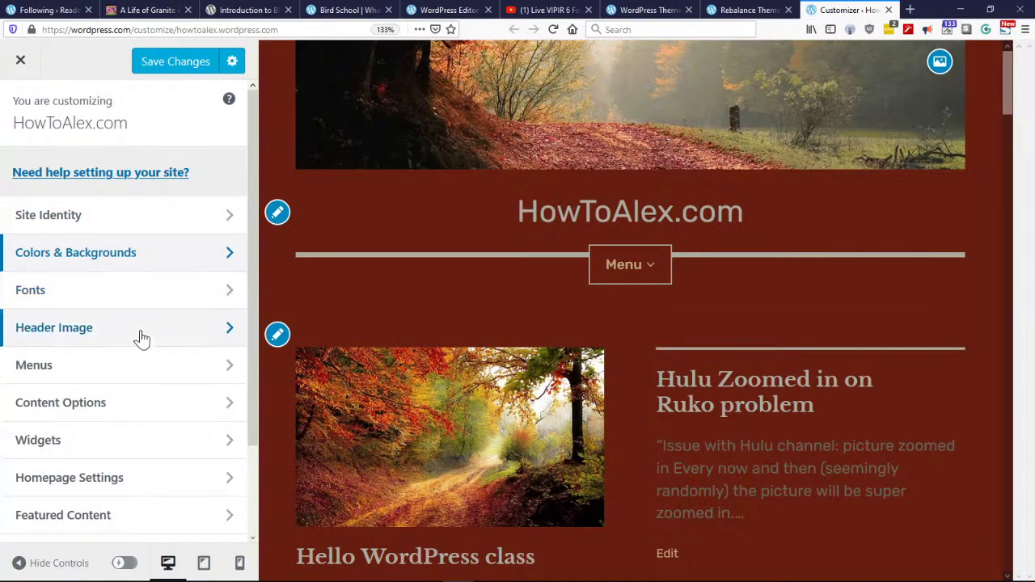
Step: Peek at the menu and content display options, then return to the main list
left_click(139, 373)
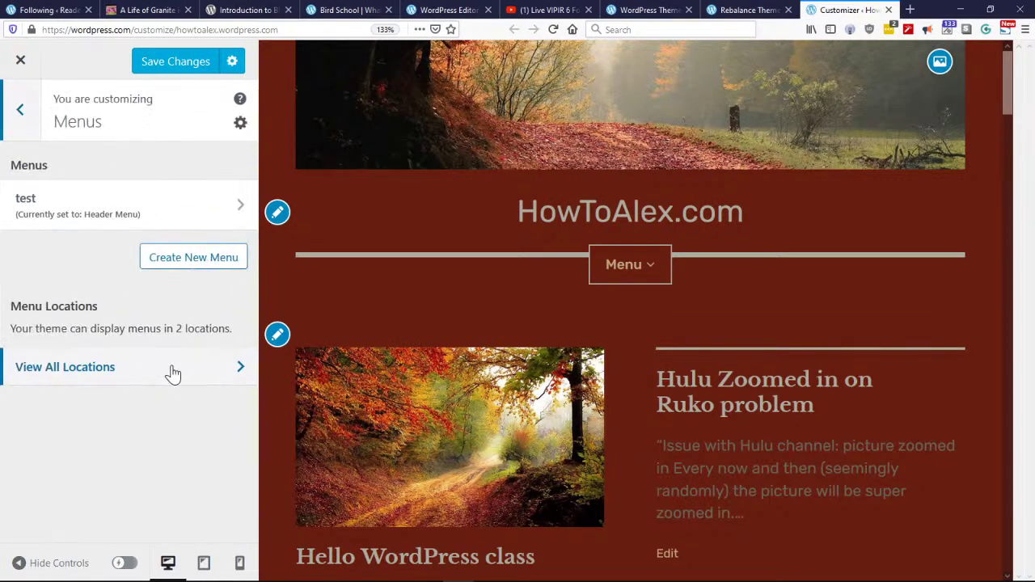
left_click(25, 112)
scroll(154, 355, "down", 2)
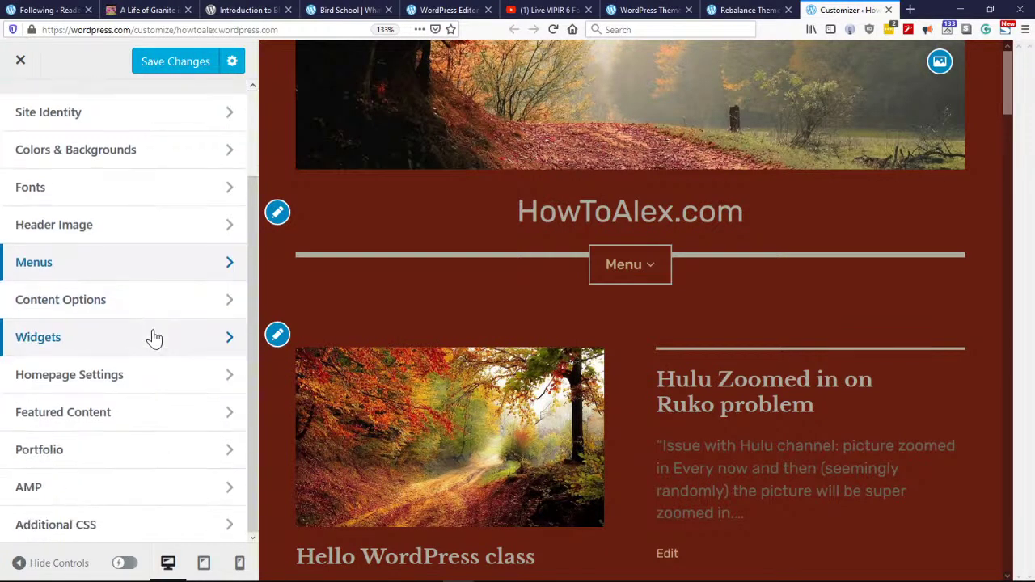
left_click(134, 308)
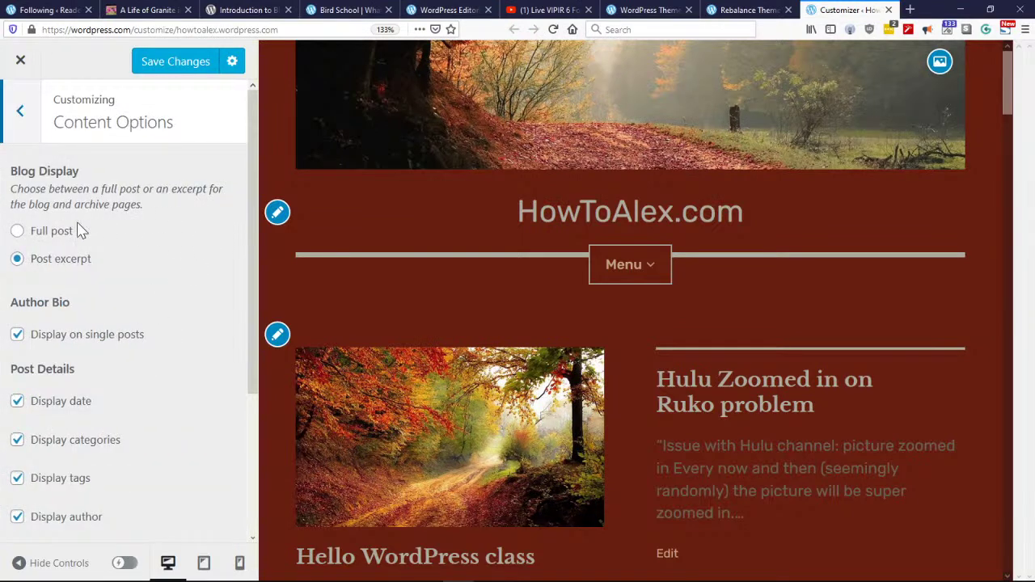
left_click_drag(249, 189, 251, 158)
left_click(13, 109)
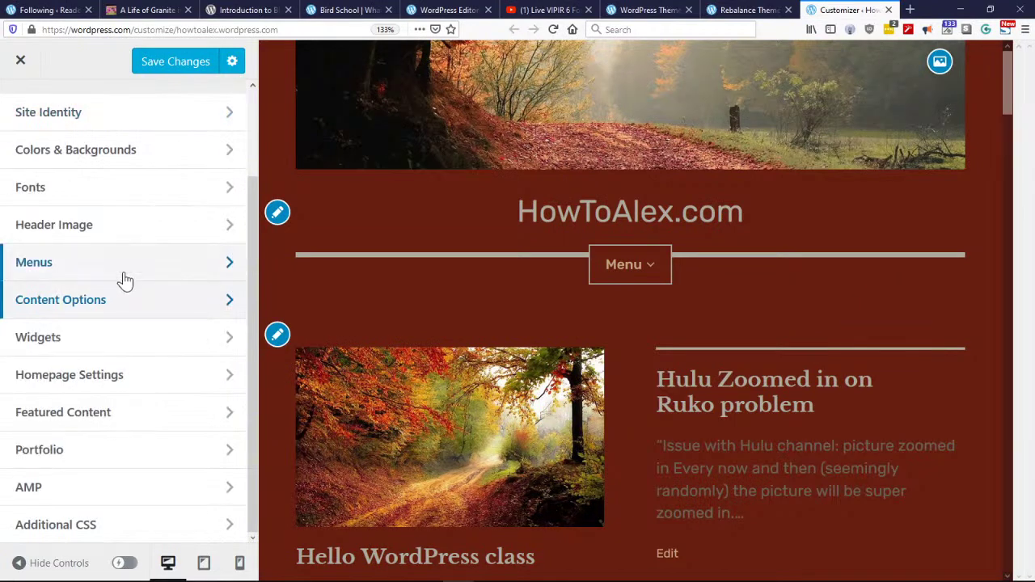
Step: Open the Footer widgets, inspect Recent Posts and Search, and scroll the preview to Archives
left_click(137, 343)
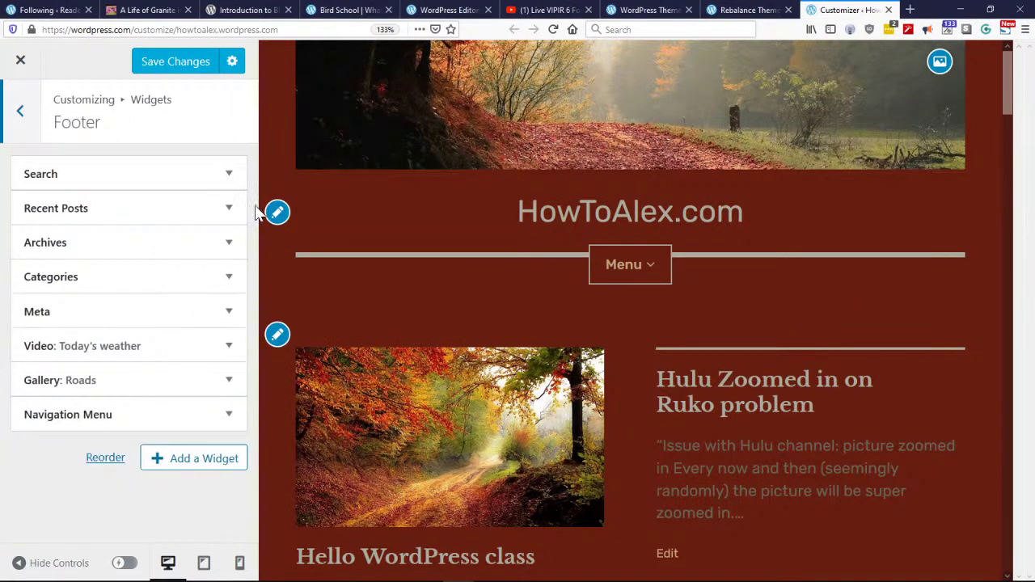
left_click(230, 210)
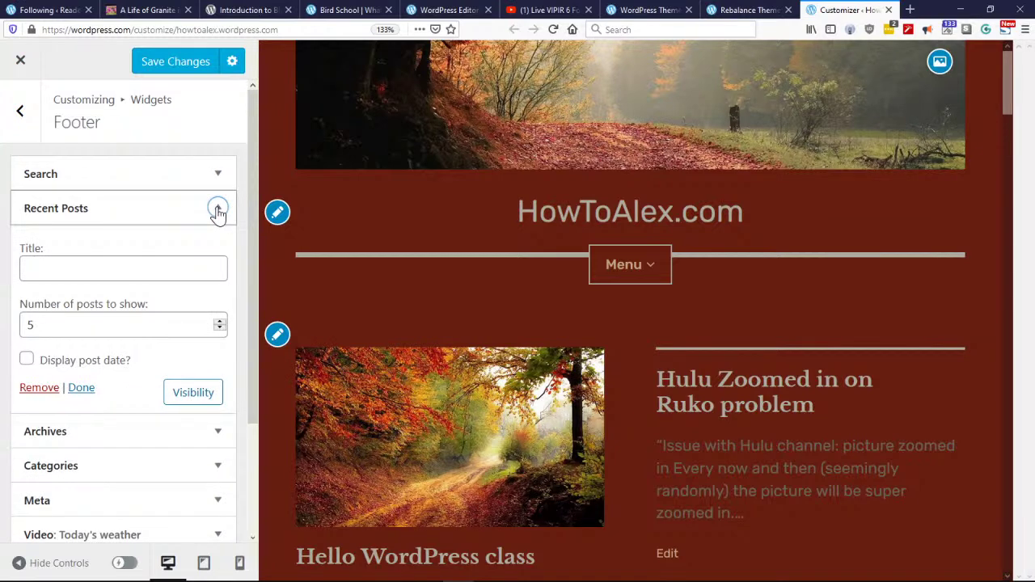
left_click(218, 209)
left_click(226, 174)
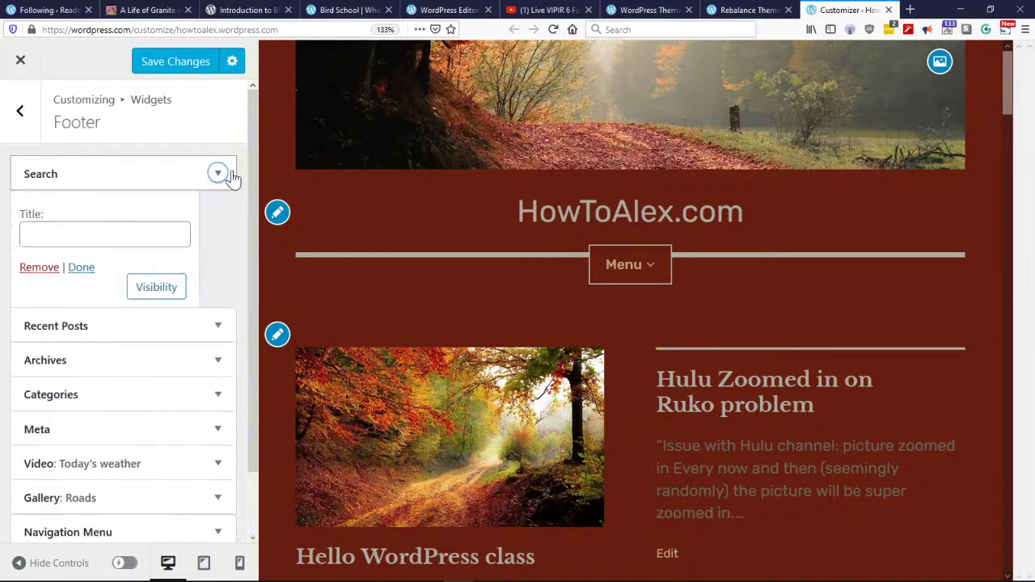
left_click(217, 175)
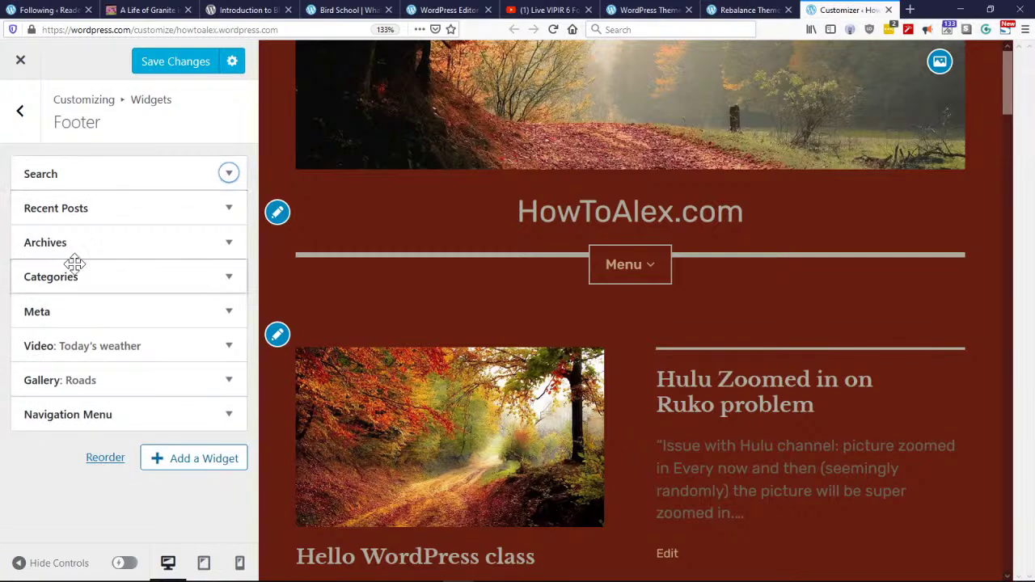
left_click_drag(1003, 97, 1011, 346)
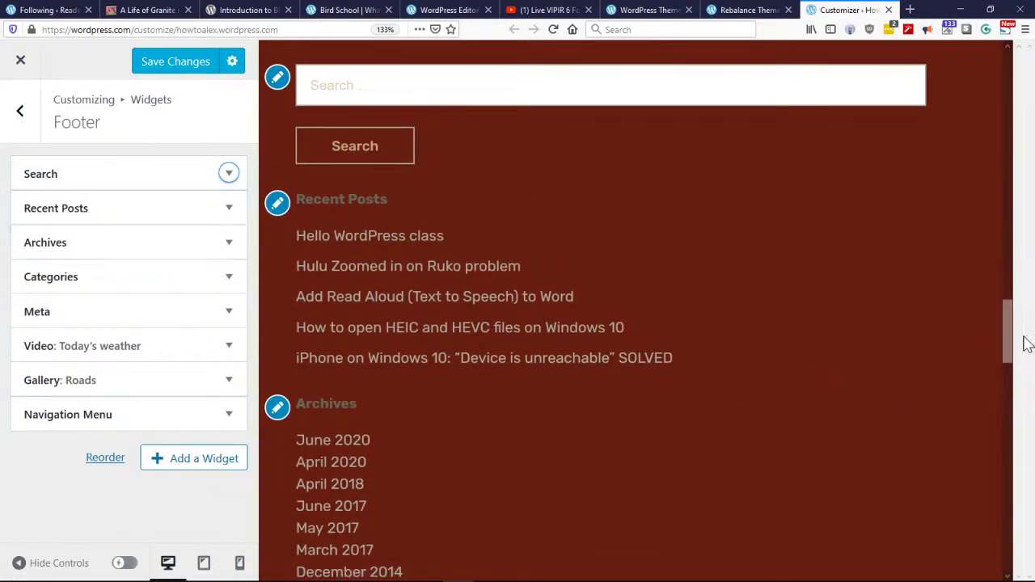
left_click_drag(1009, 342, 1004, 374)
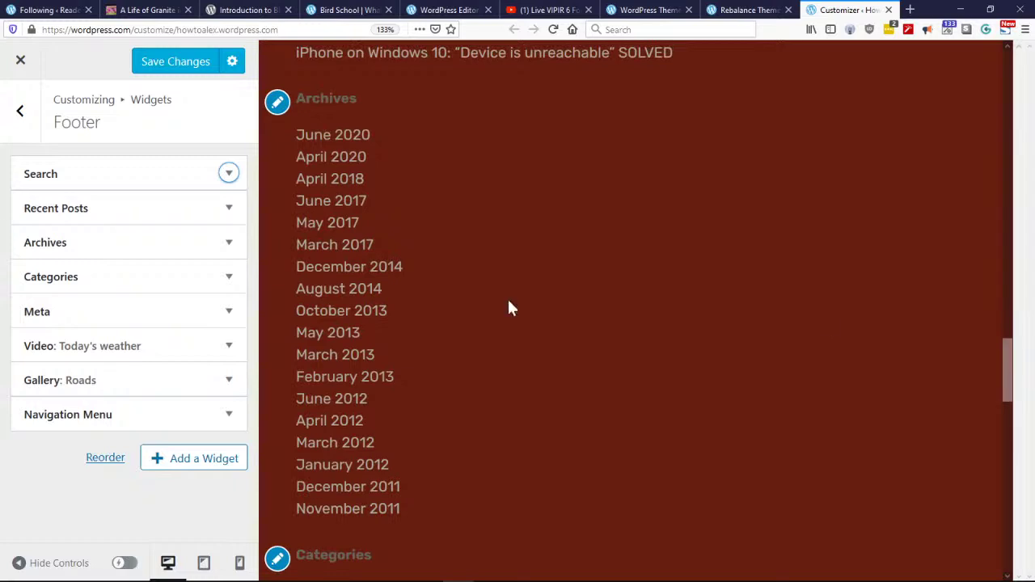
Step: Preview Archives as a Select Month dropdown, delete the Archives widget, then glance at Meta
left_click(229, 244)
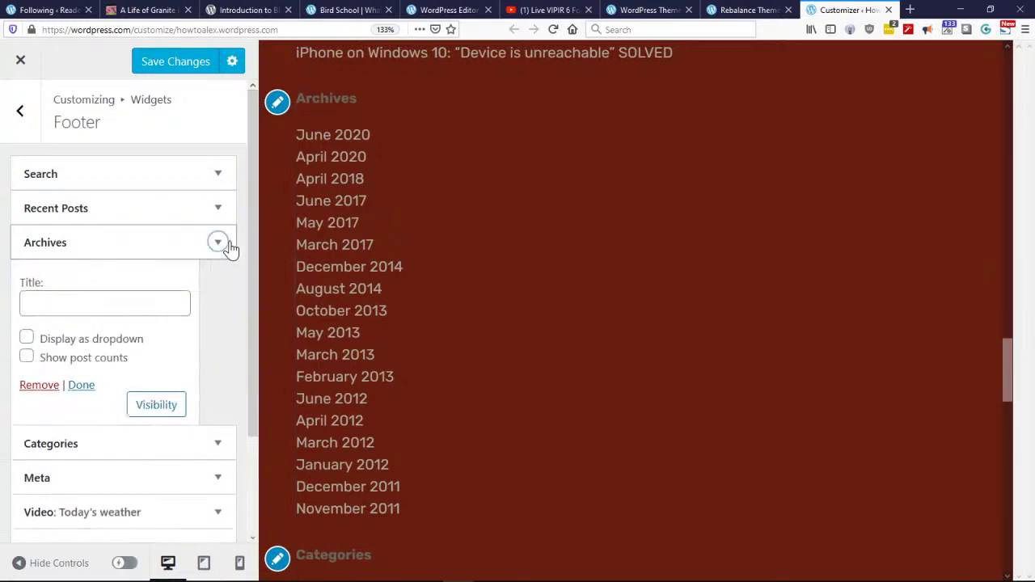
left_click(27, 339)
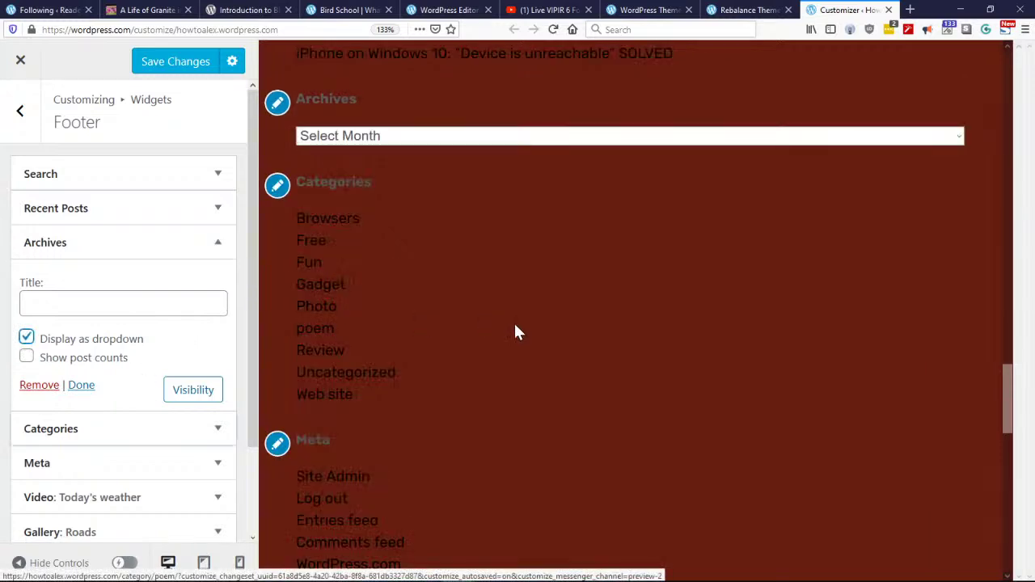
scroll(752, 386, "up", 3)
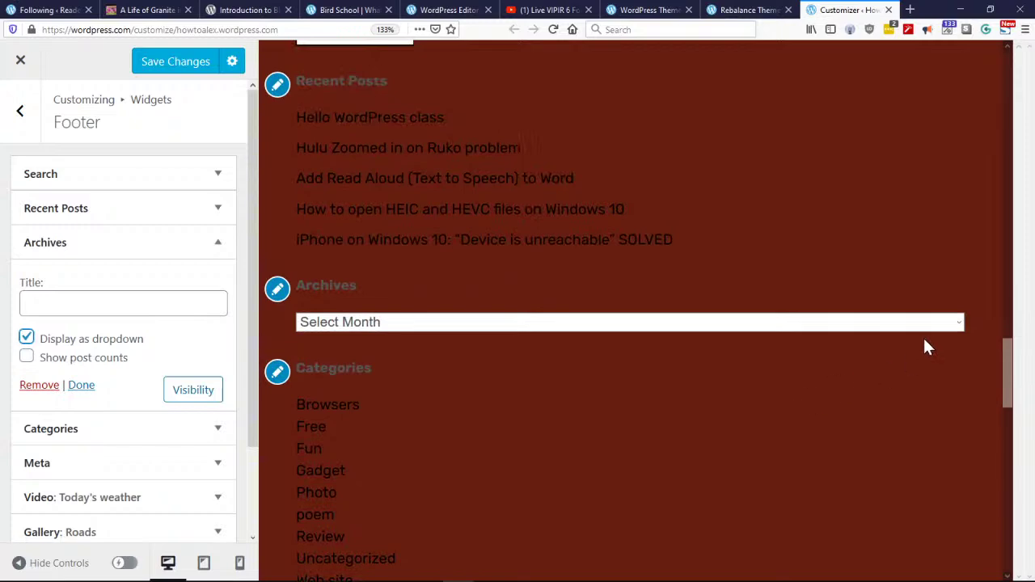
left_click(961, 322)
left_click(961, 321)
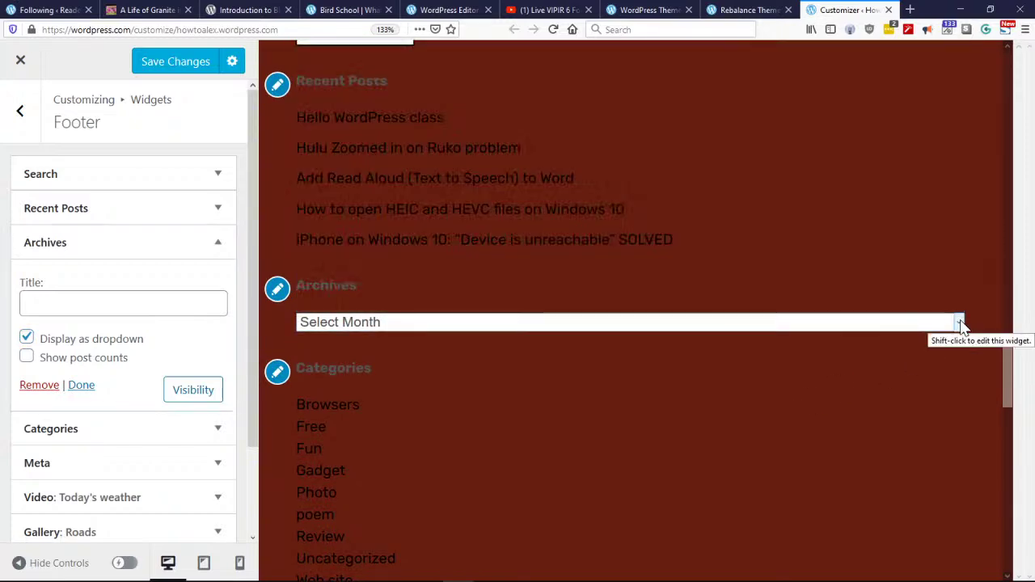
left_click(39, 385)
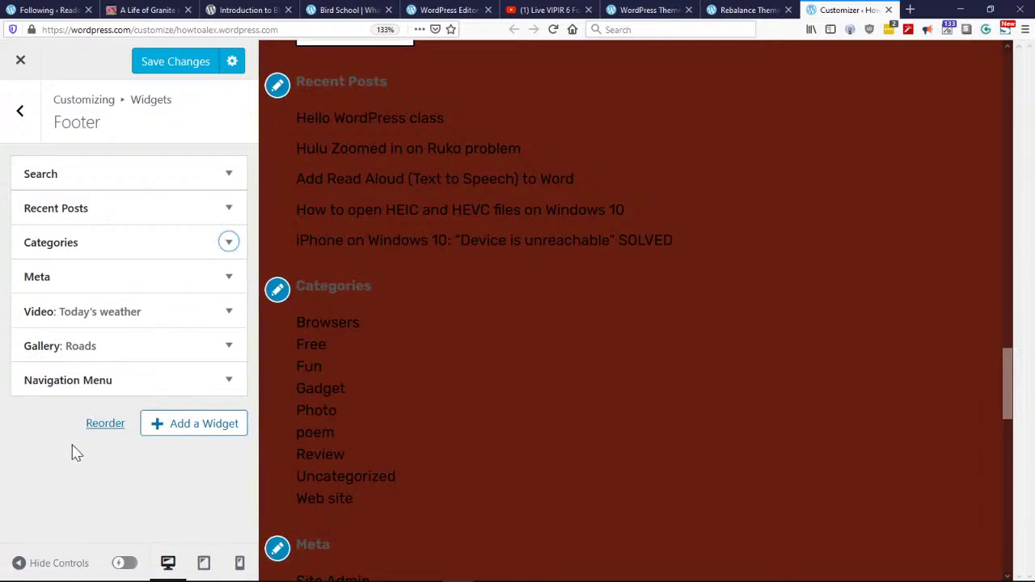
left_click(230, 279)
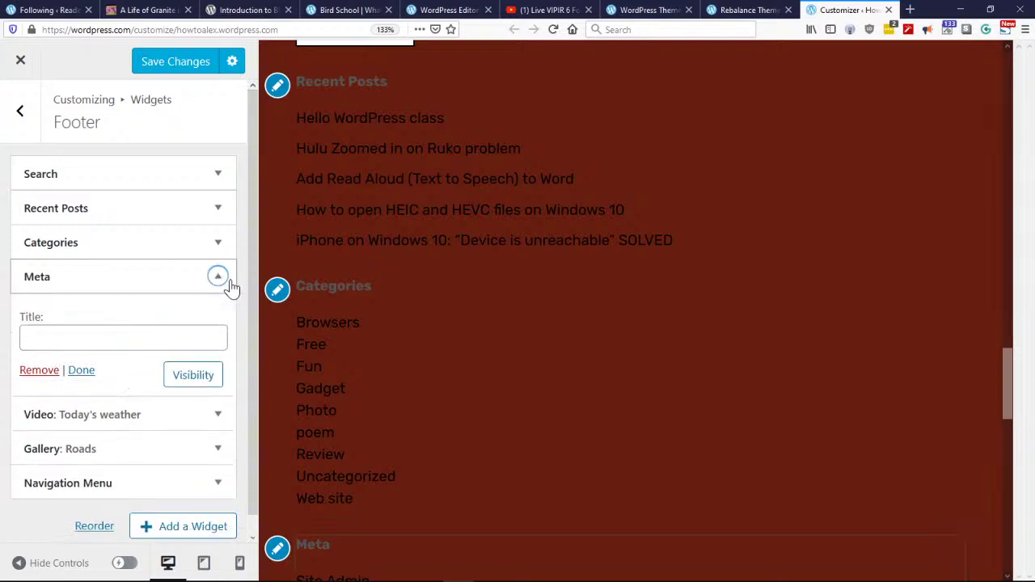
left_click(216, 279)
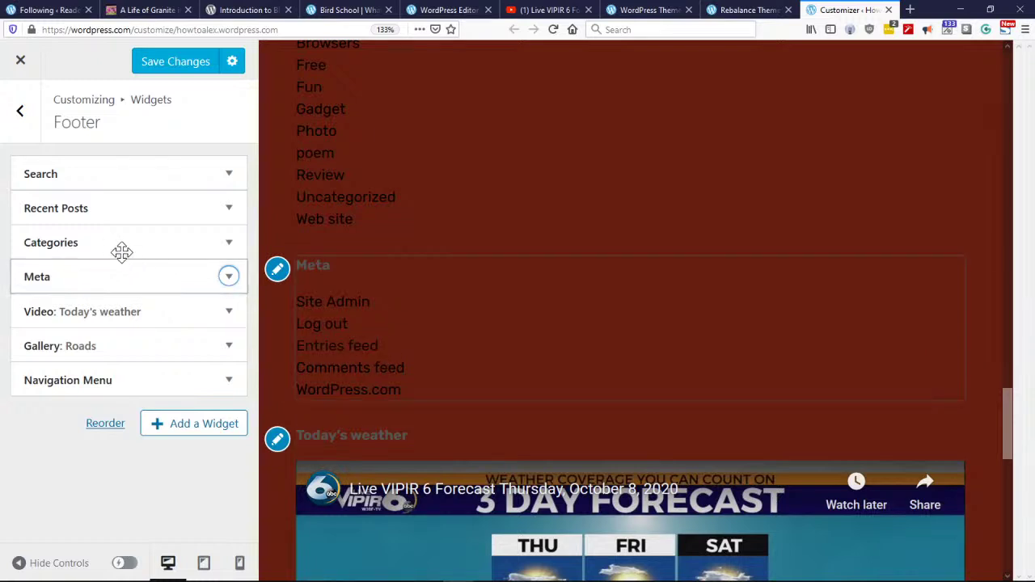
Step: Turn on post counts, hierarchy and dropdown display for the Categories widget
left_click(228, 244)
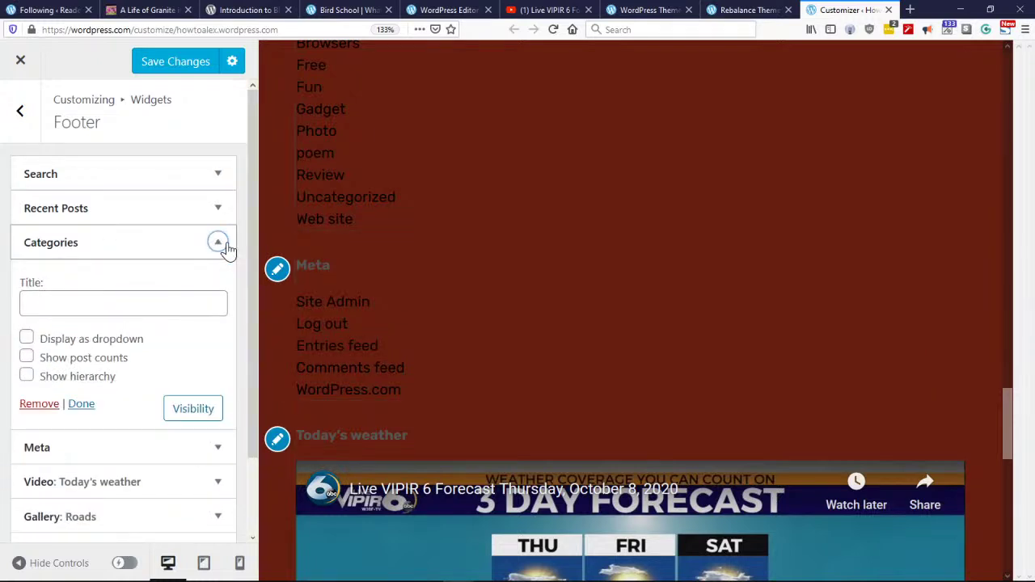
scroll(515, 364, "up", 5)
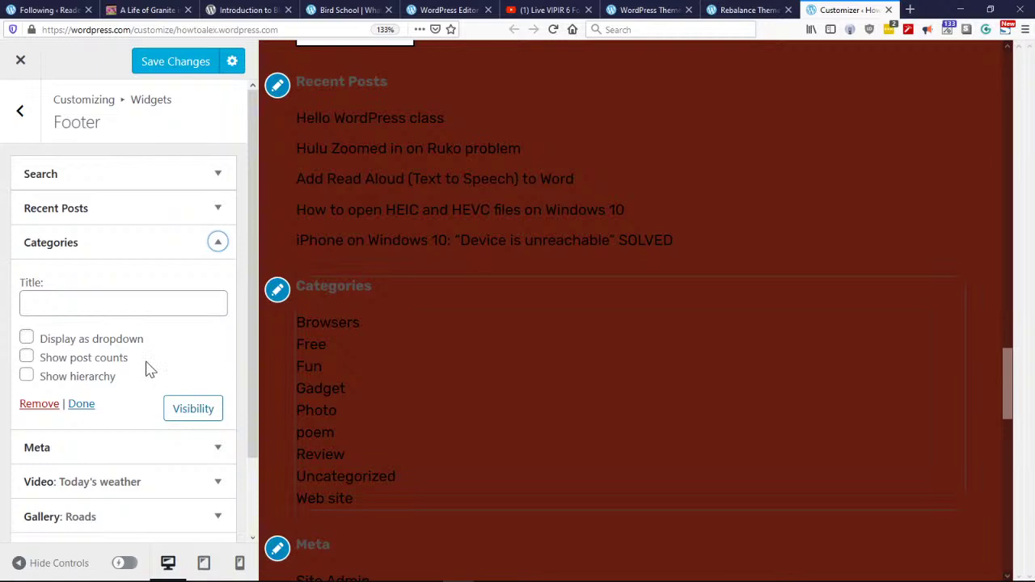
left_click(28, 360)
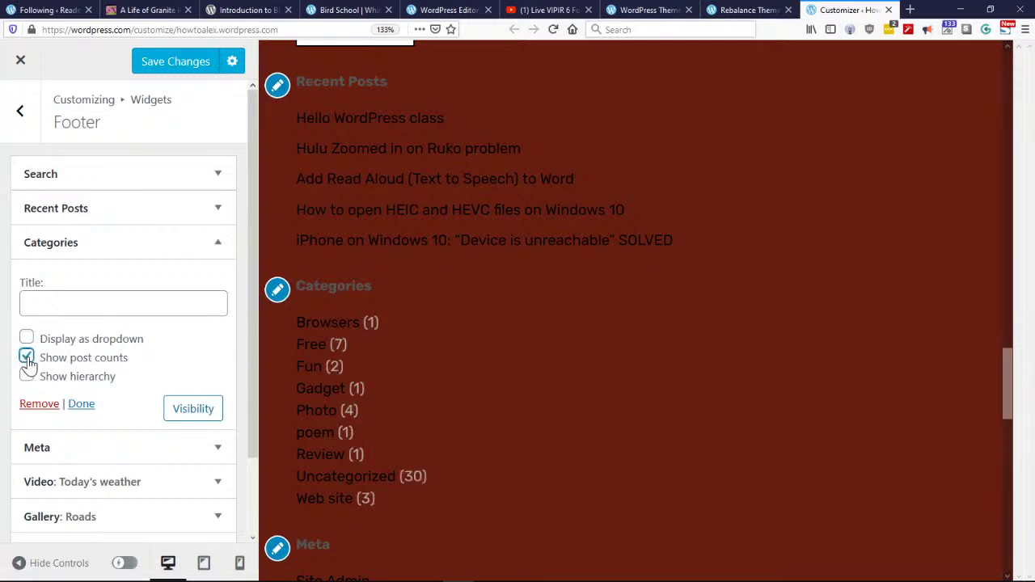
left_click(26, 377)
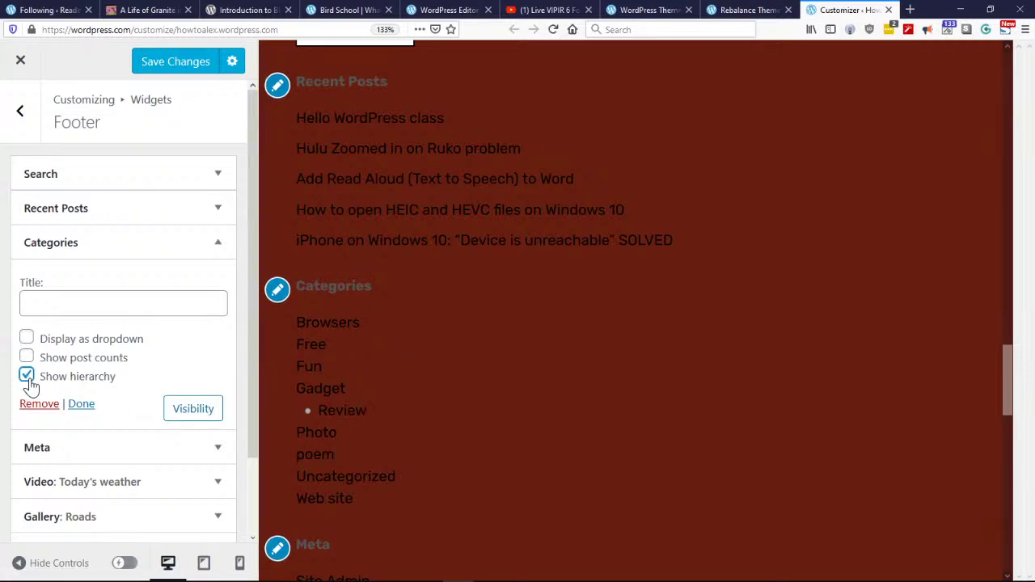
left_click(26, 338)
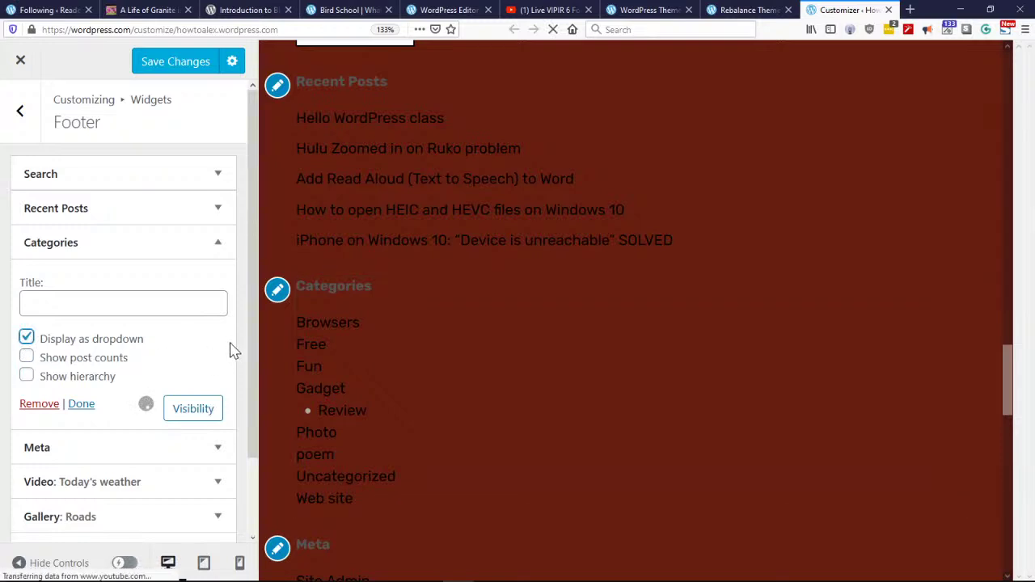
Step: Look through the Categories visibility rules without changes, then finish editing the widget
left_click(193, 416)
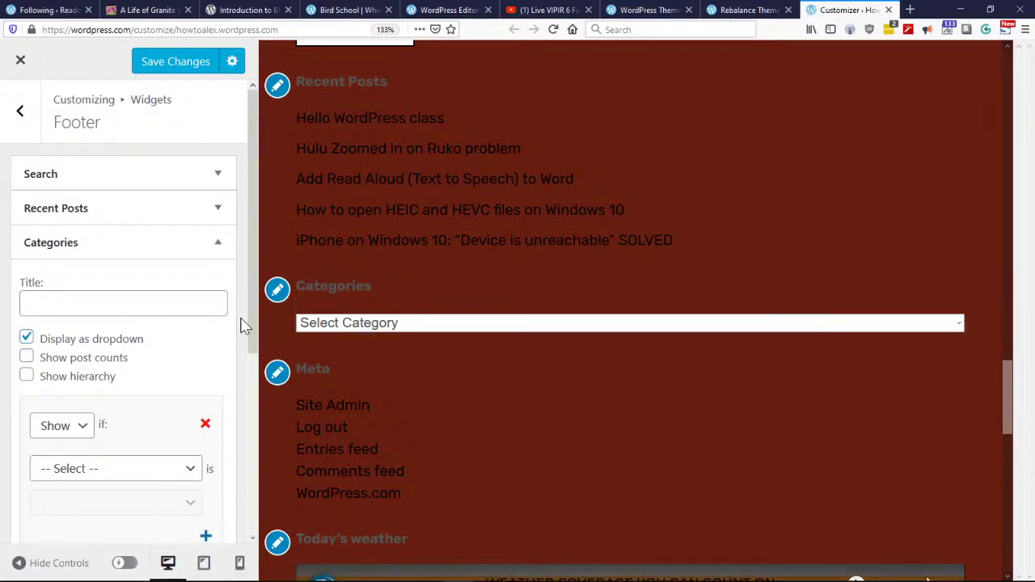
left_click_drag(245, 326, 240, 465)
left_click(81, 213)
left_click(87, 215)
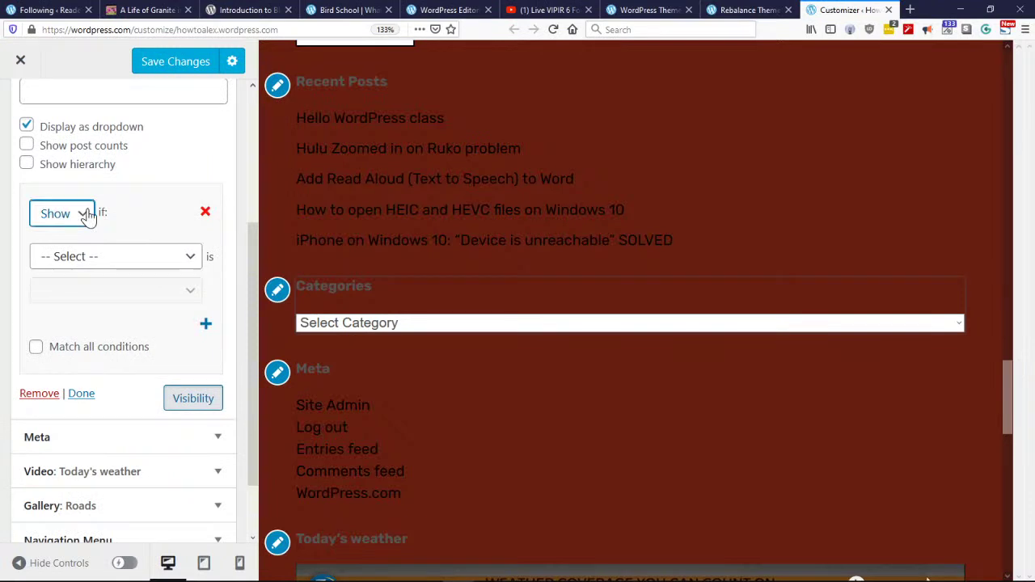
left_click(194, 257)
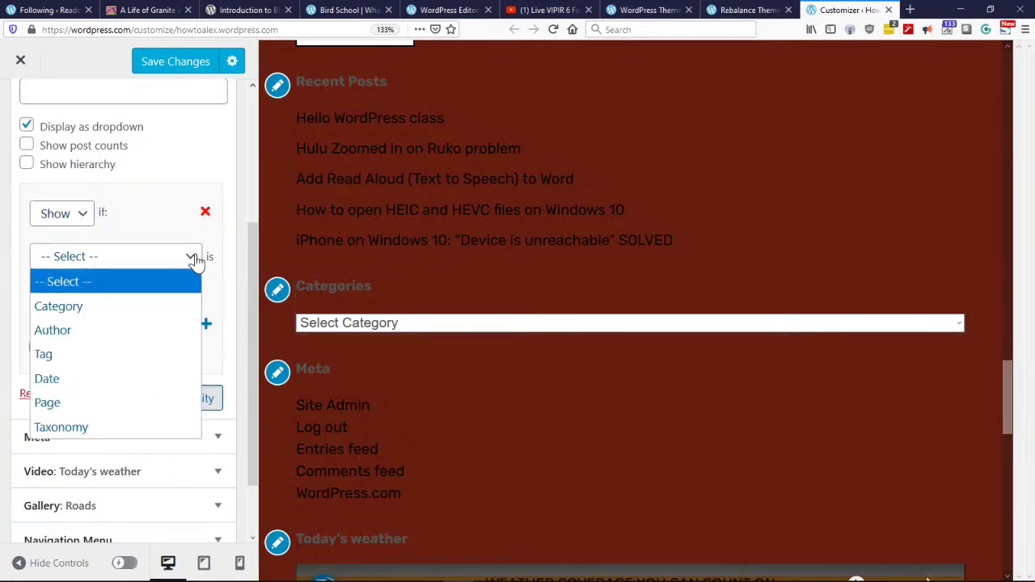
left_click(246, 264)
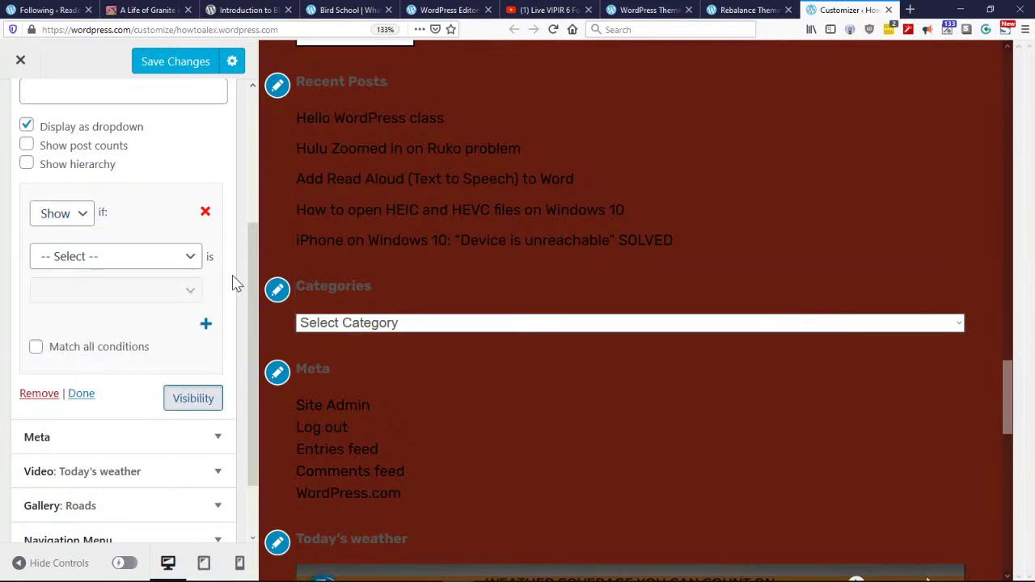
scroll(202, 398, "up", 1)
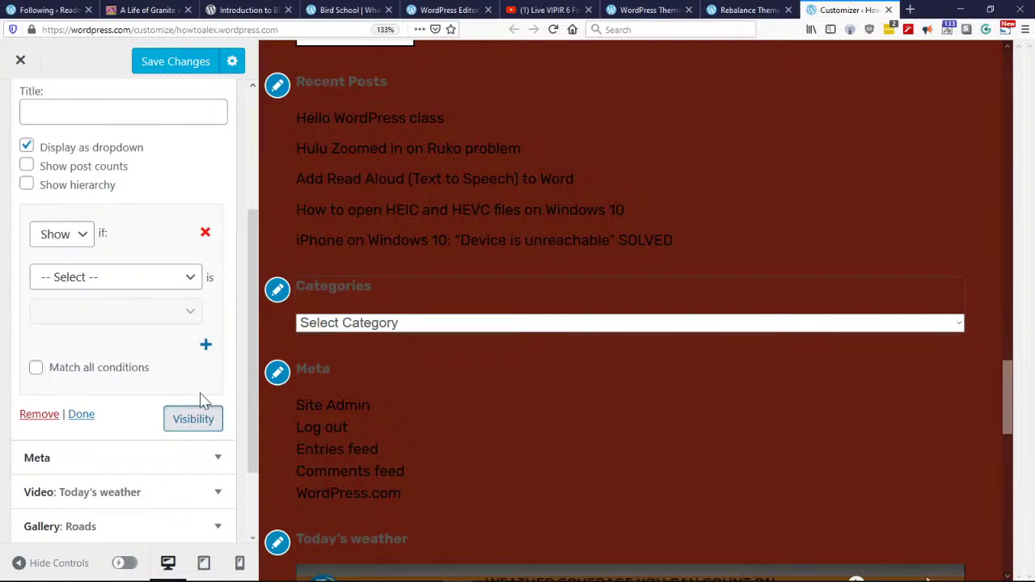
left_click(81, 414)
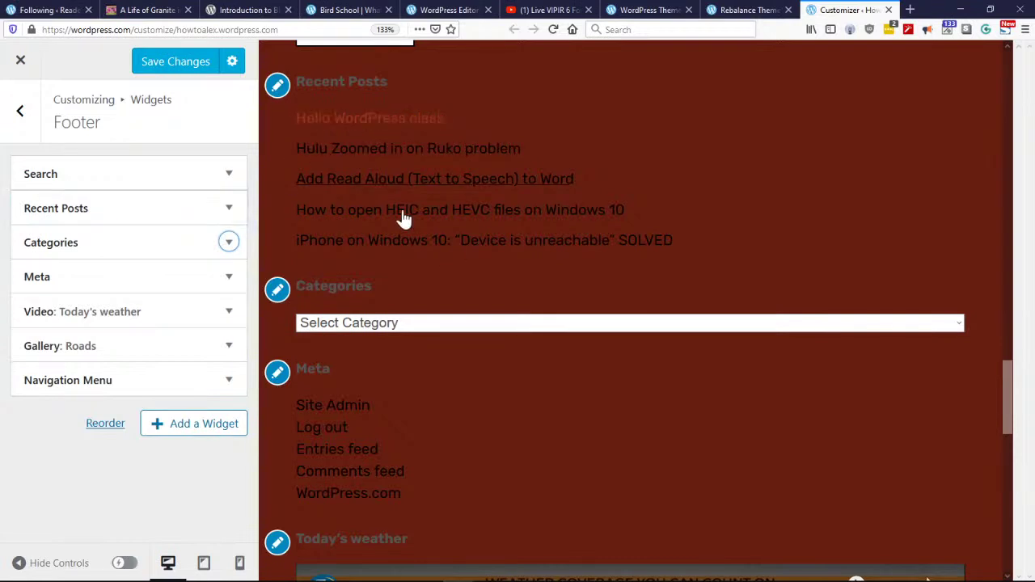
scroll(512, 275, "up", 3)
scroll(481, 353, "down", 1)
scroll(481, 354, "down", 1)
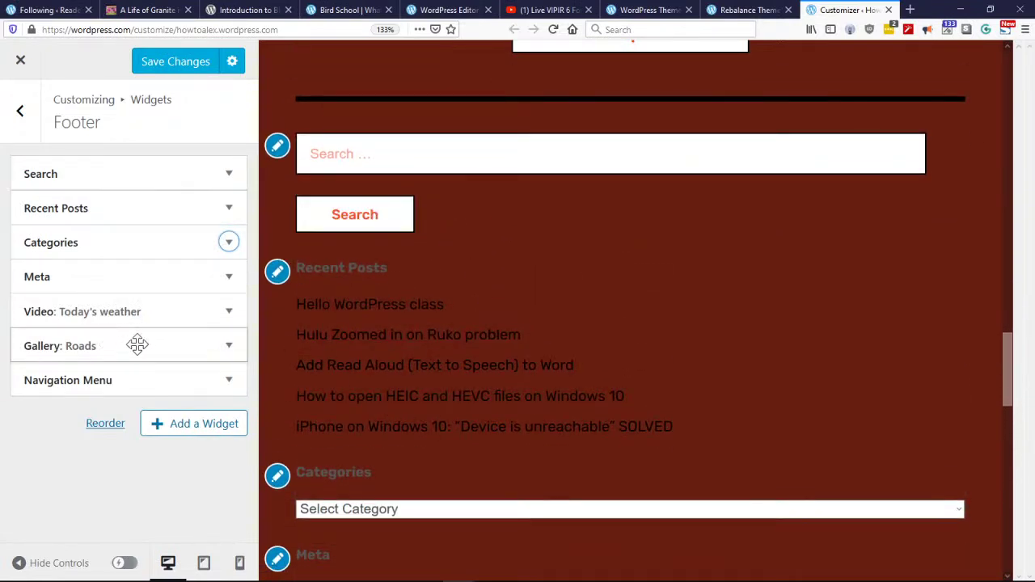
scroll(474, 399, "down", 6)
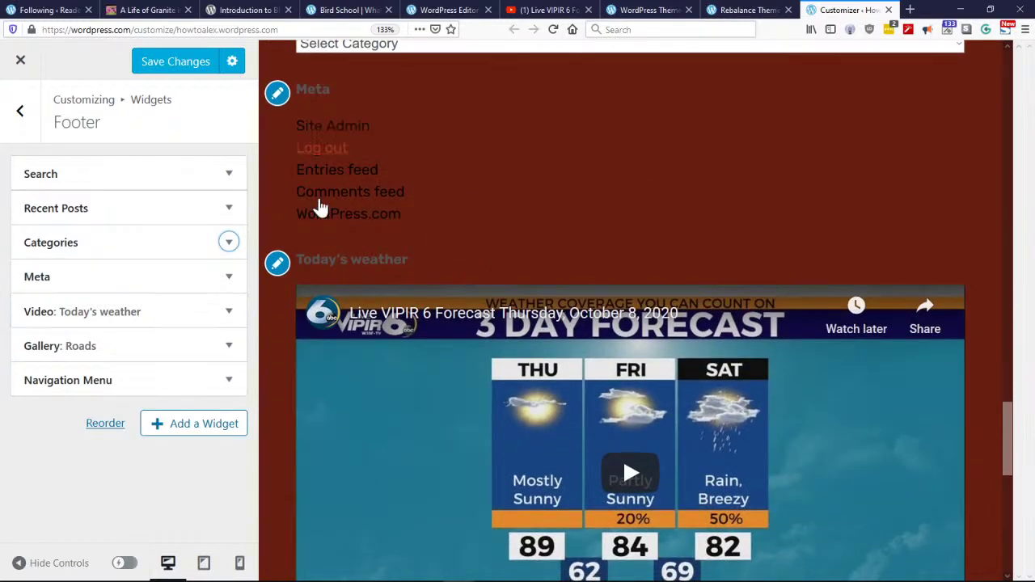
Step: Remove the Meta widget from the footer
left_click(230, 278)
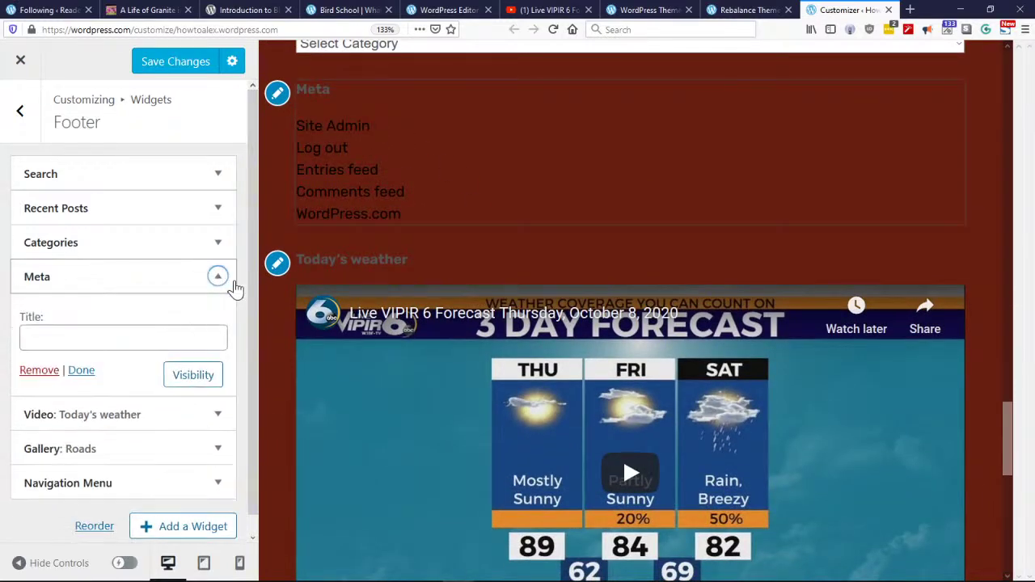
left_click(40, 371)
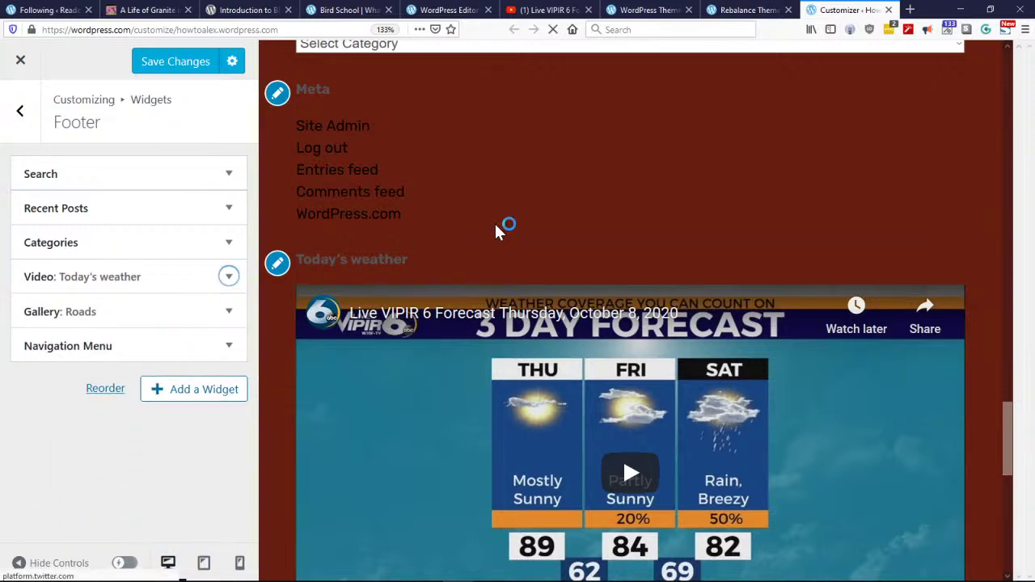
scroll(380, 388, "down", 6)
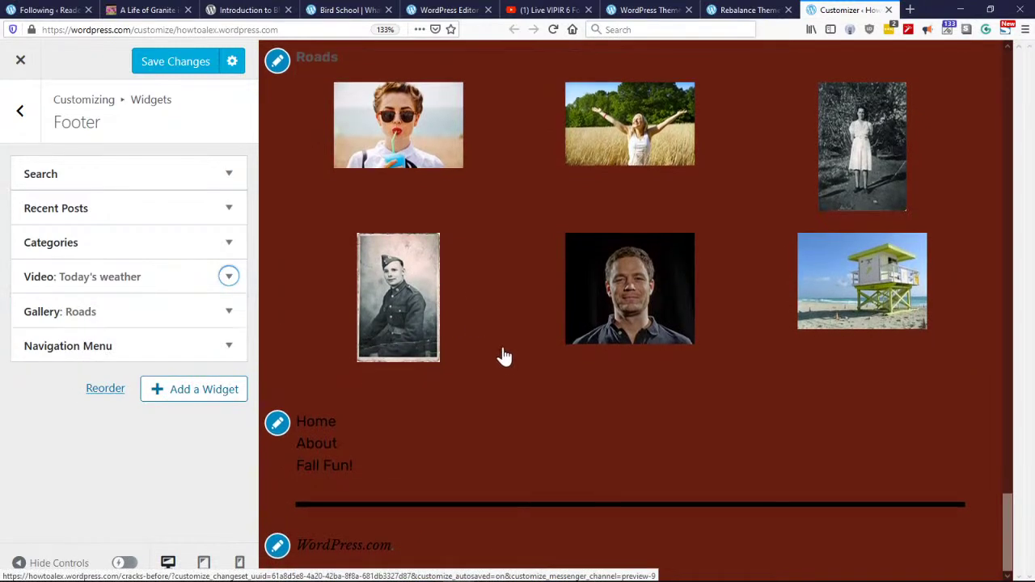
scroll(504, 353, "up", 3)
scroll(529, 432, "down", 3)
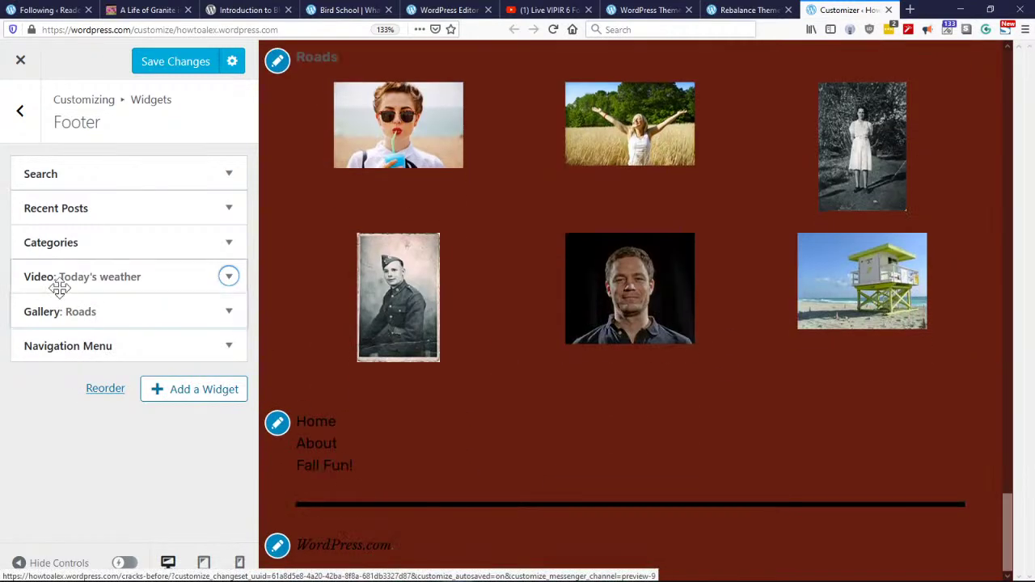
Step: Inspect the Gallery: Roads widget, then leave the Footer widgets for the main list
left_click(91, 314)
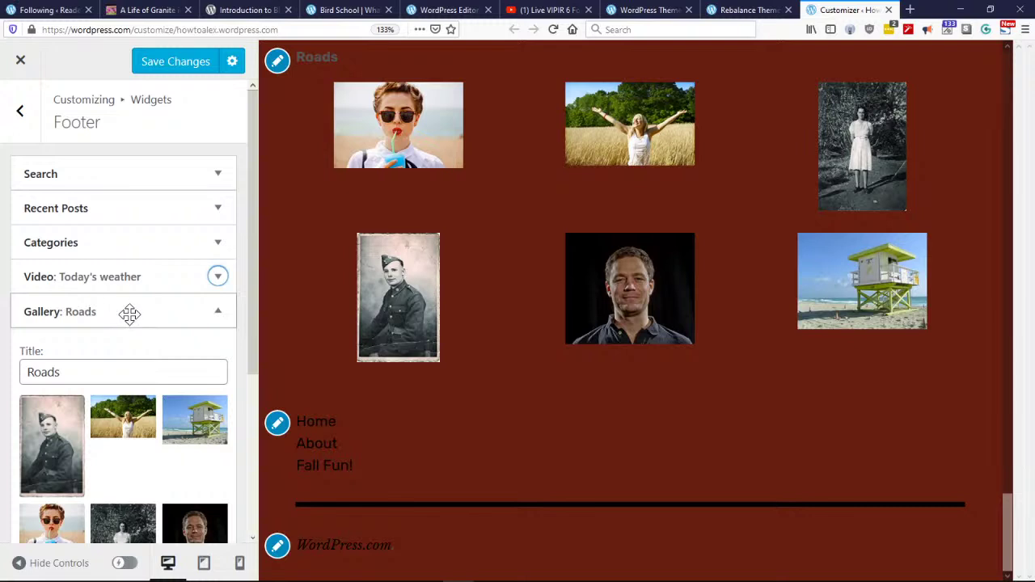
left_click(130, 314)
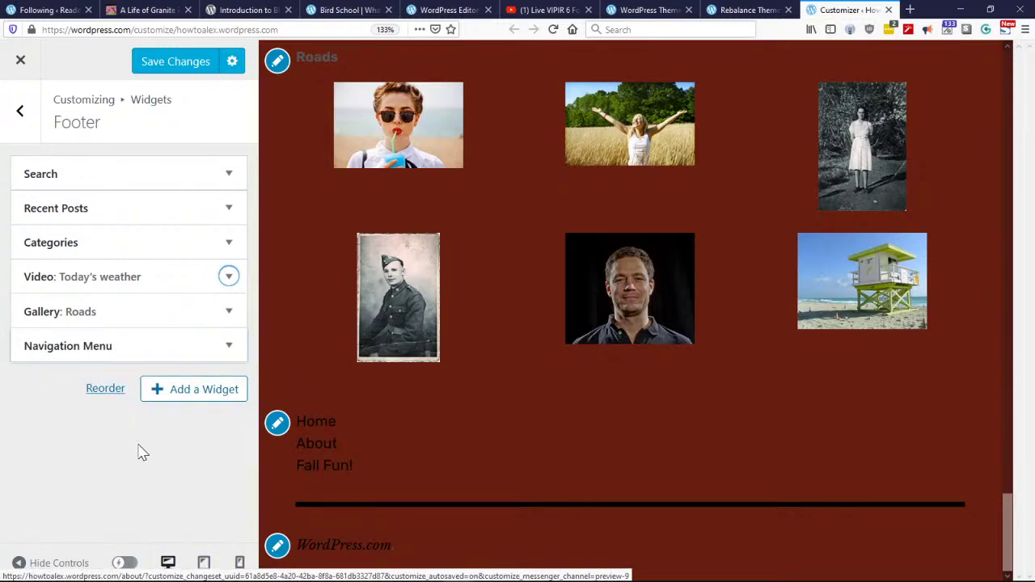
left_click(26, 130)
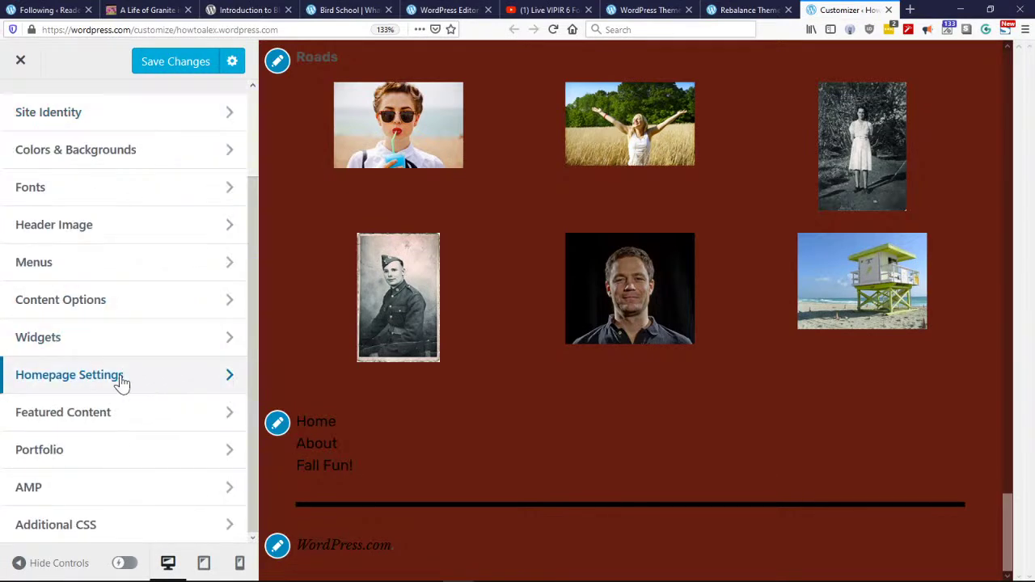
Step: Review the Footer, Homepage Settings, Featured Content, Portfolio and Additional CSS sections without changes
left_click(134, 338)
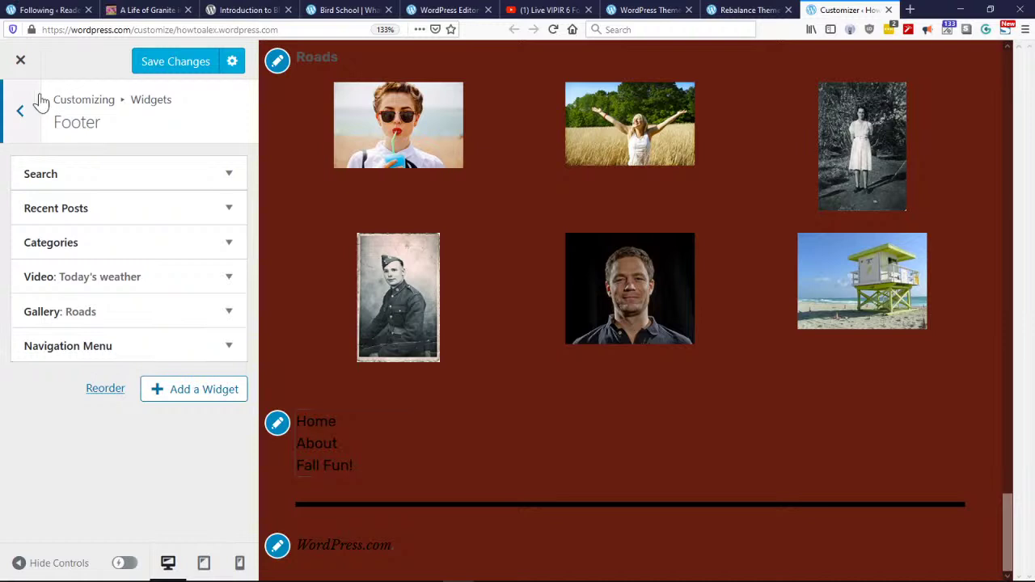
left_click(27, 123)
left_click(121, 385)
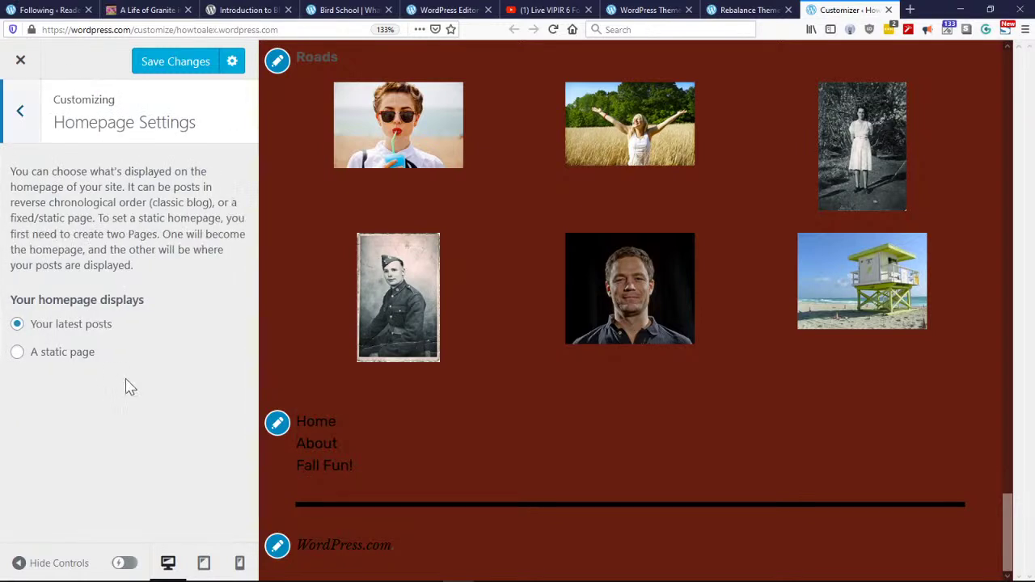
left_click(21, 115)
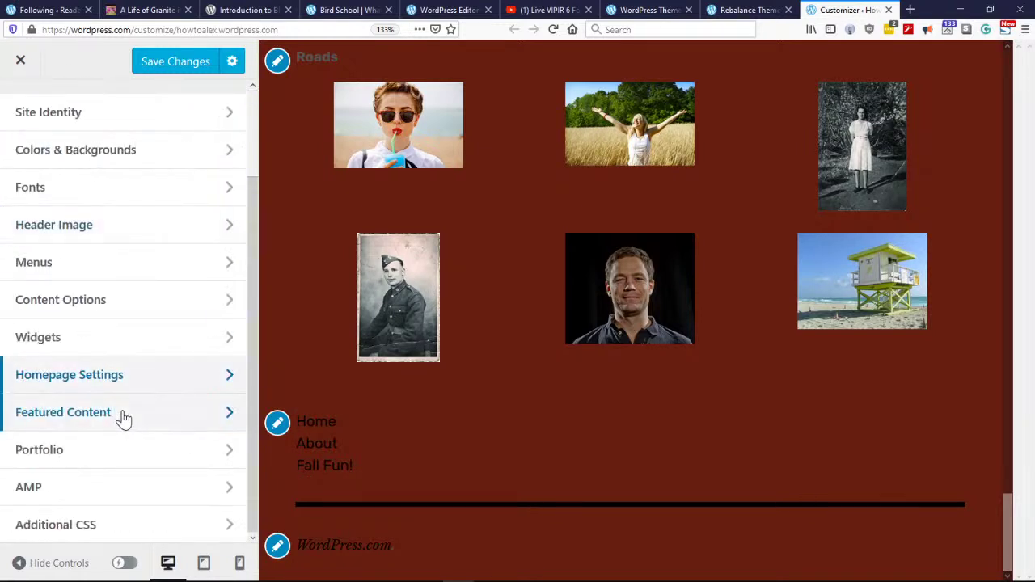
left_click(142, 421)
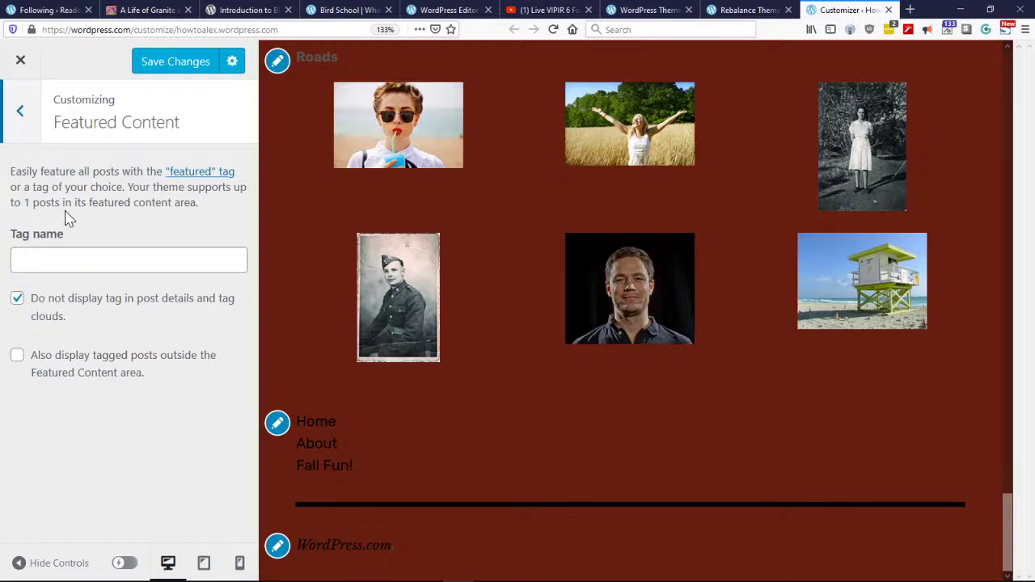
left_click(20, 113)
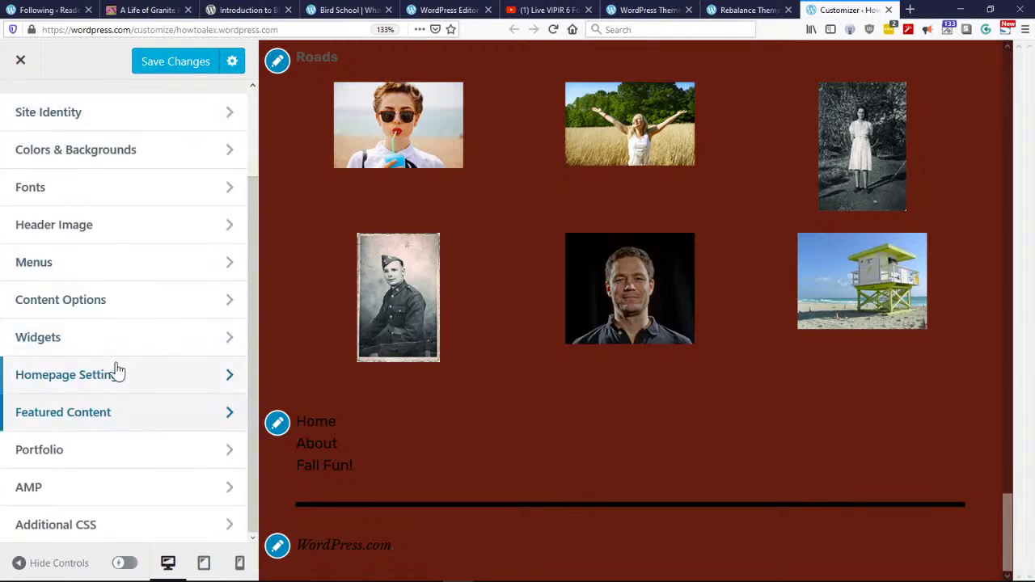
left_click(132, 453)
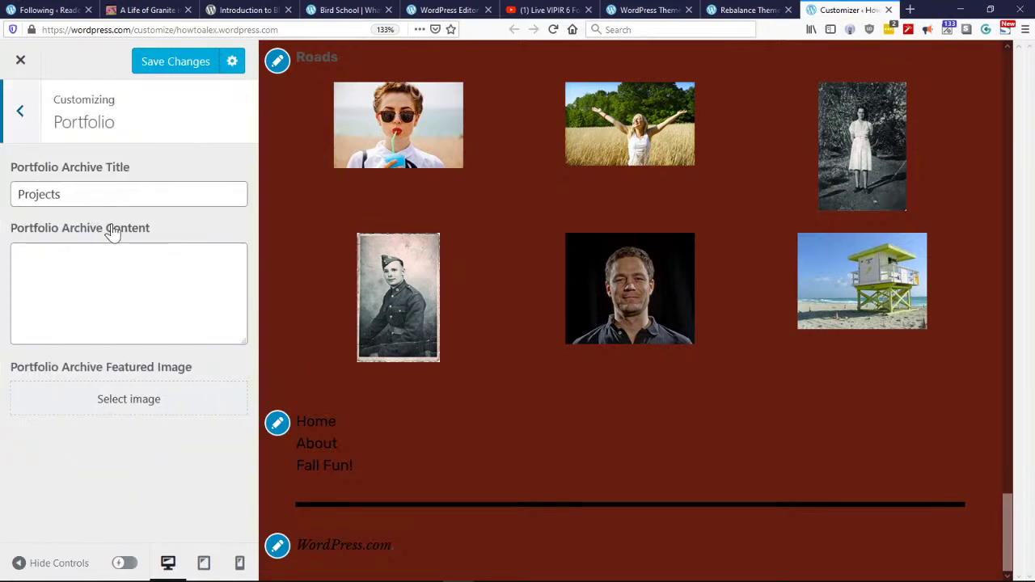
left_click(20, 113)
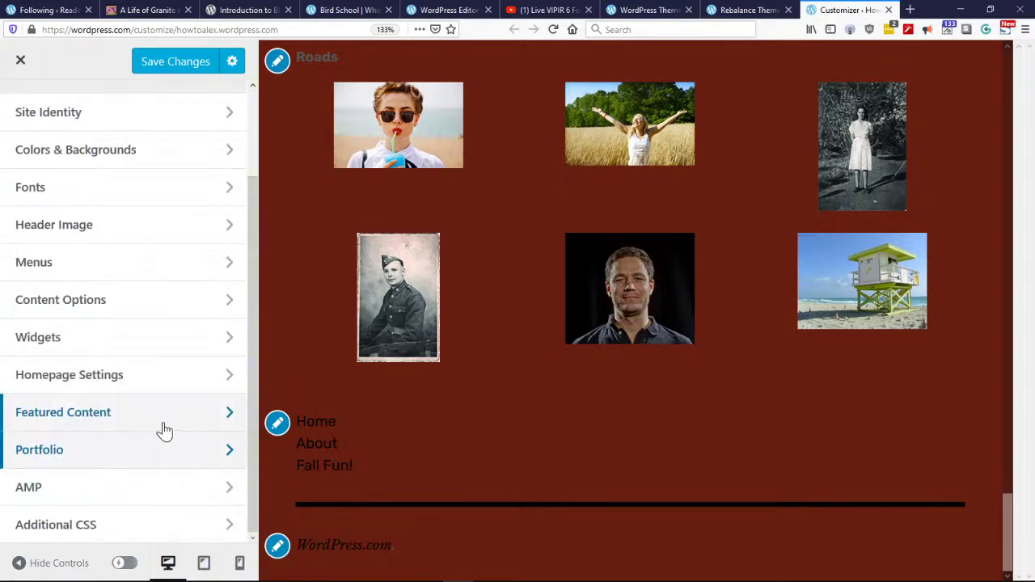
left_click(149, 524)
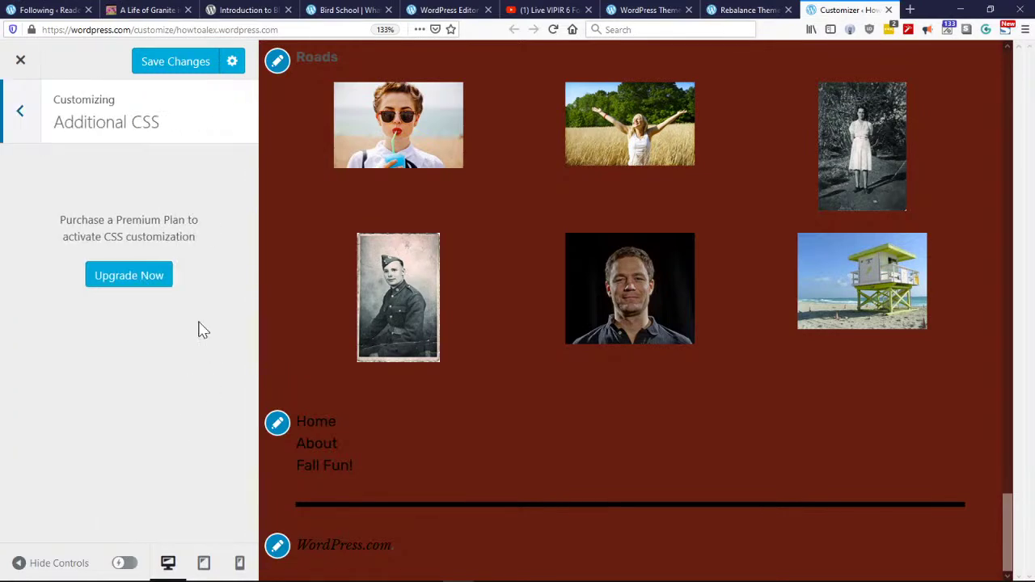
left_click(22, 118)
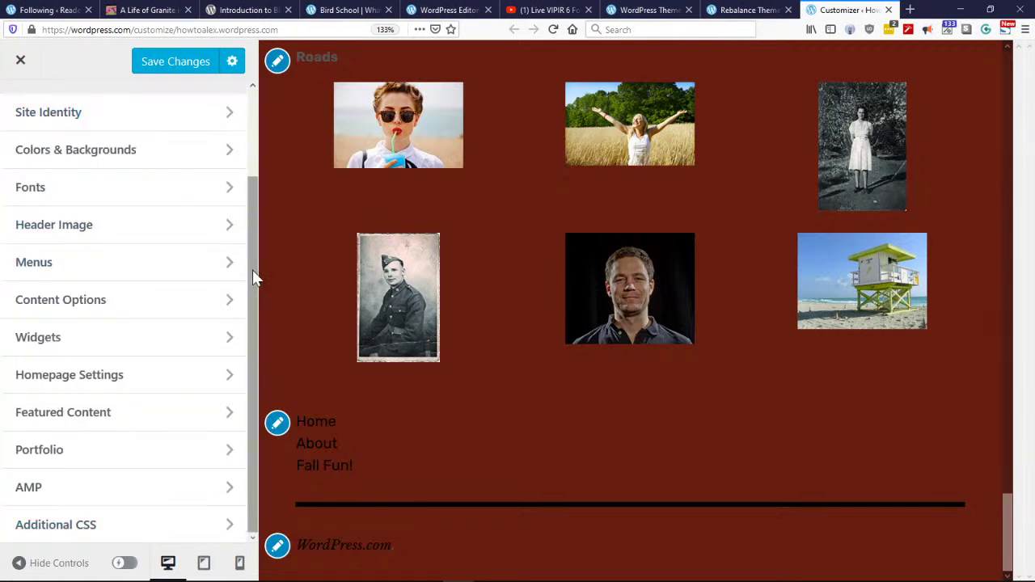
Step: Save the customizations, close the Customizer, and bring up the Themes tab showing Hever active
left_click(184, 64)
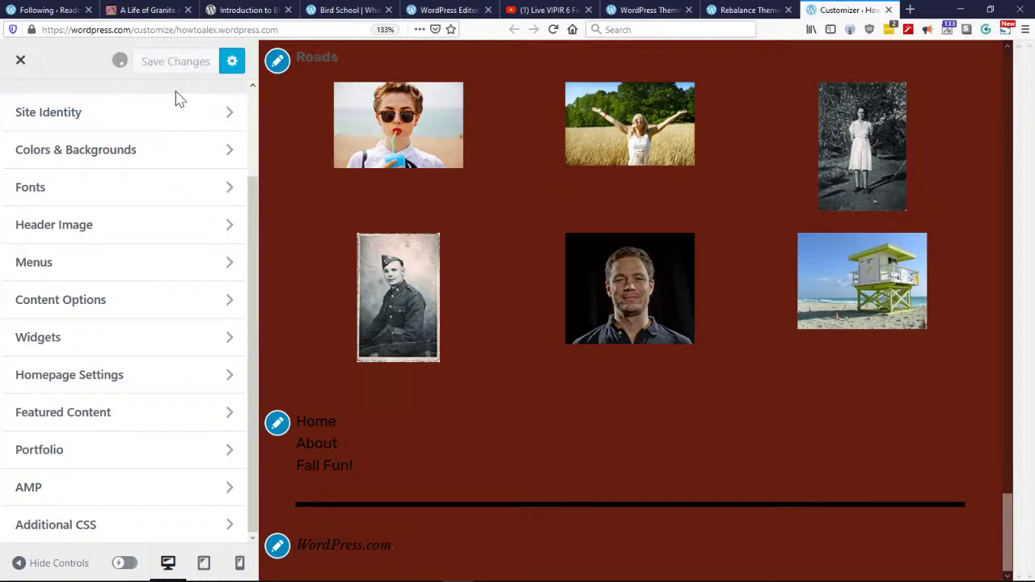
left_click(21, 63)
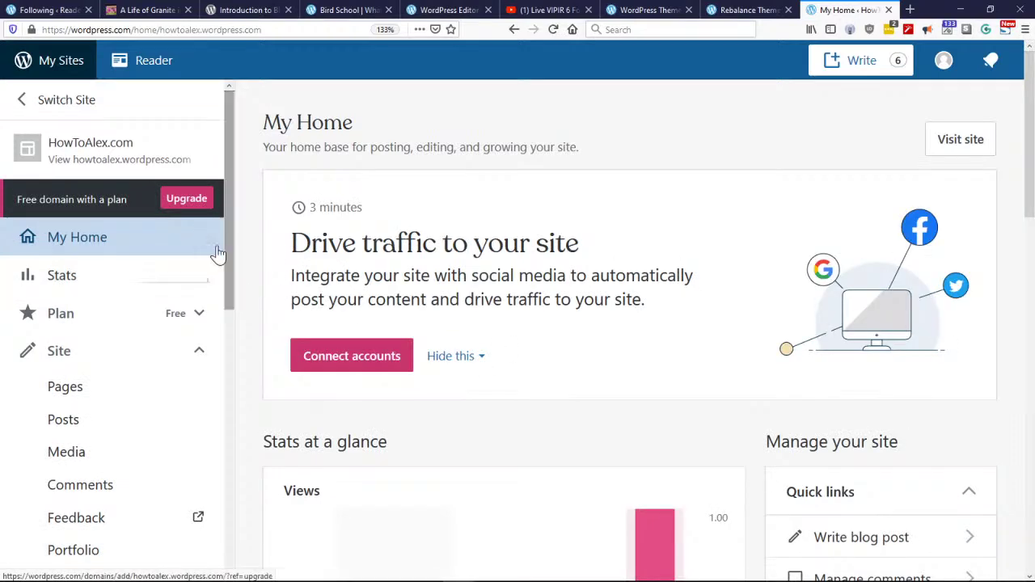
left_click(751, 10)
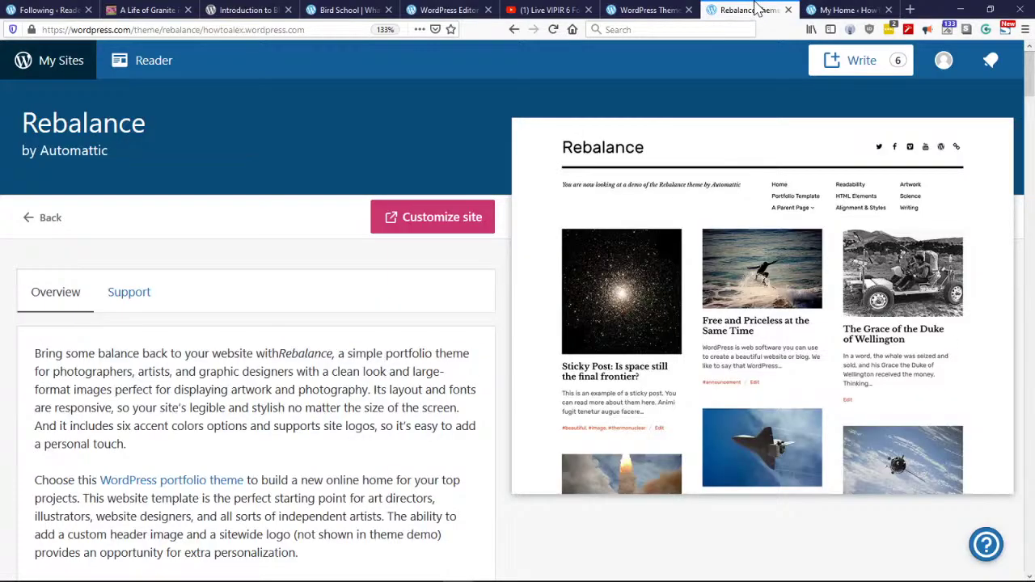
left_click(845, 10)
left_click(650, 10)
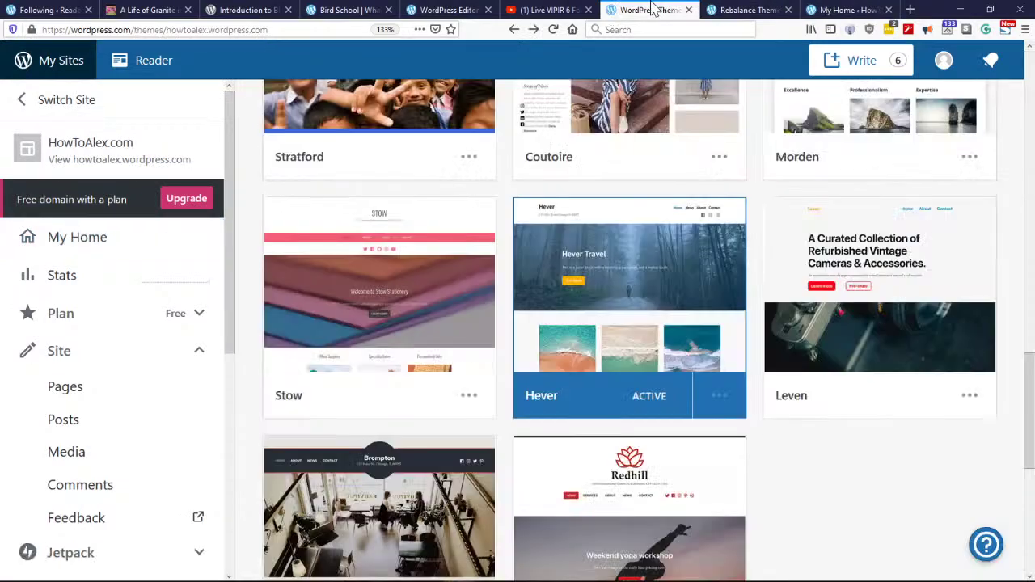
left_click(748, 10)
left_click(822, 8)
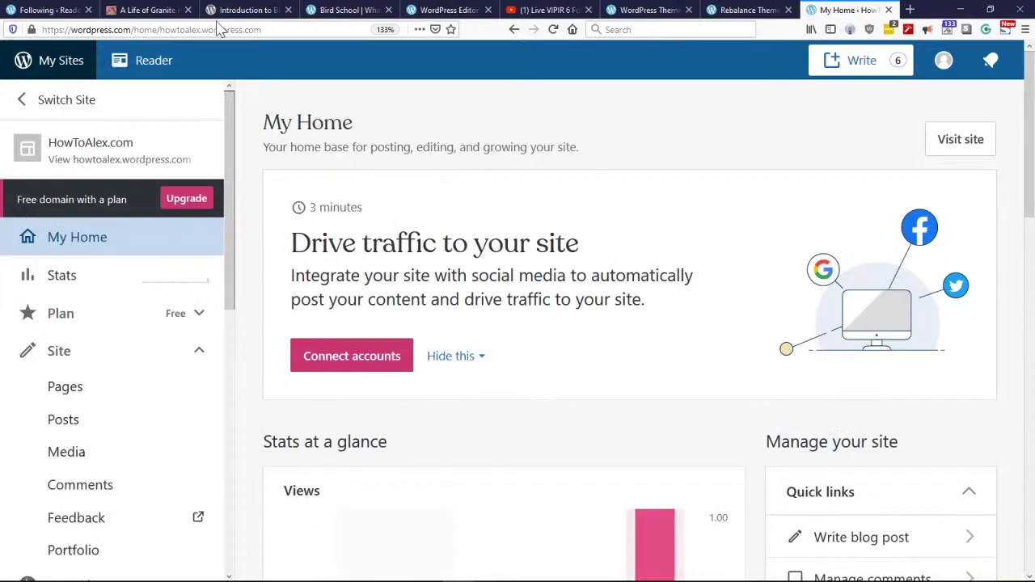
left_click(626, 9)
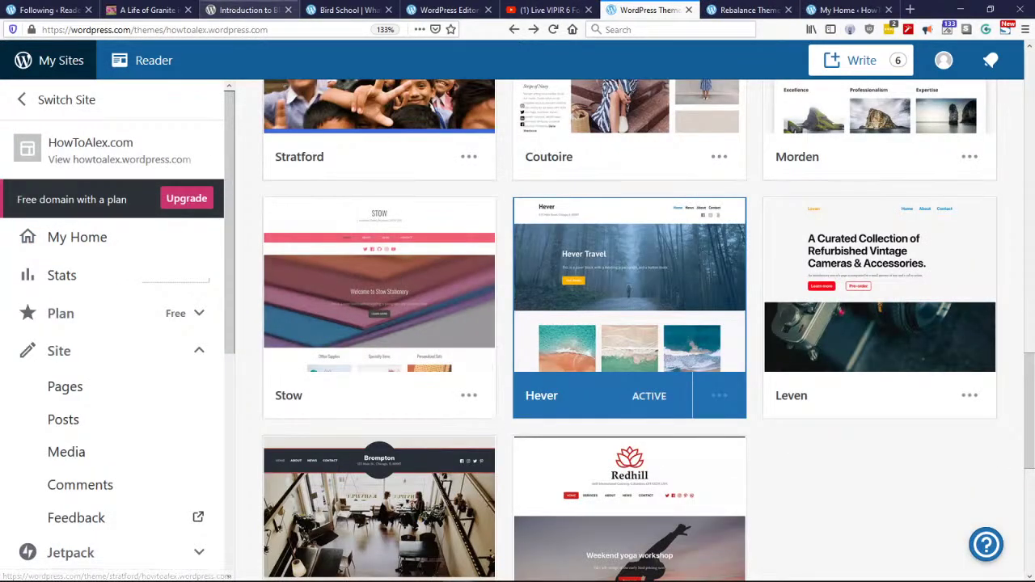
Step: Load howtoalex.com from the browser address bar
key("ctrl+l")
type("how")
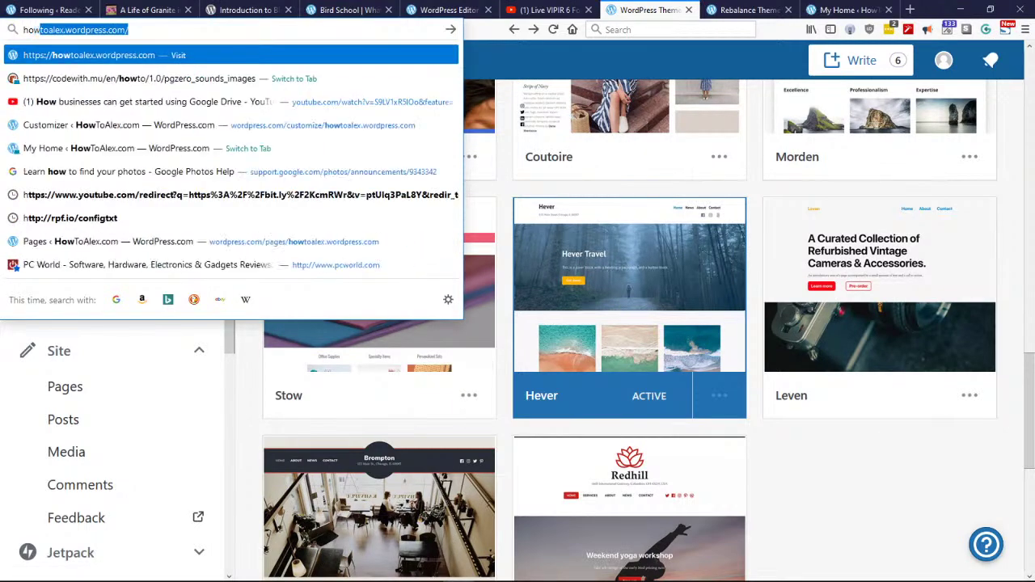
type("toalex.com")
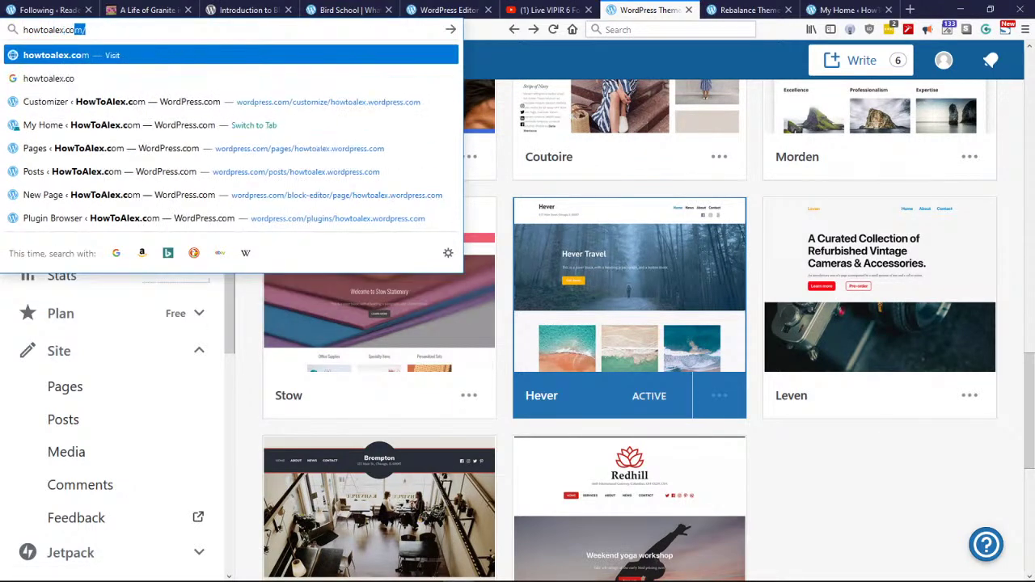
key("Return")
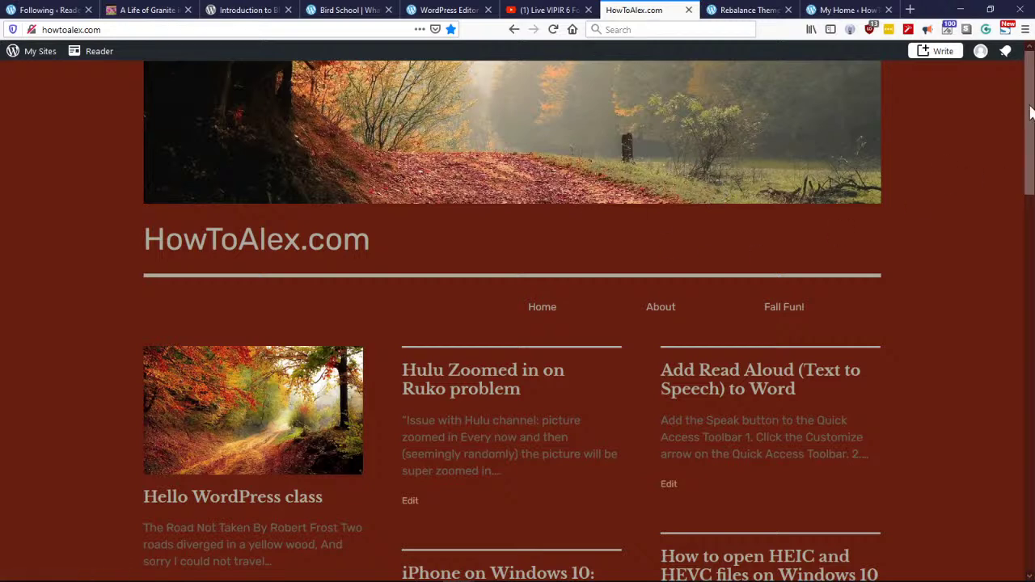
Step: Browse the live site's posts, Categories dropdown and footer widgets, then return to My Home
scroll(697, 152, "down", 2)
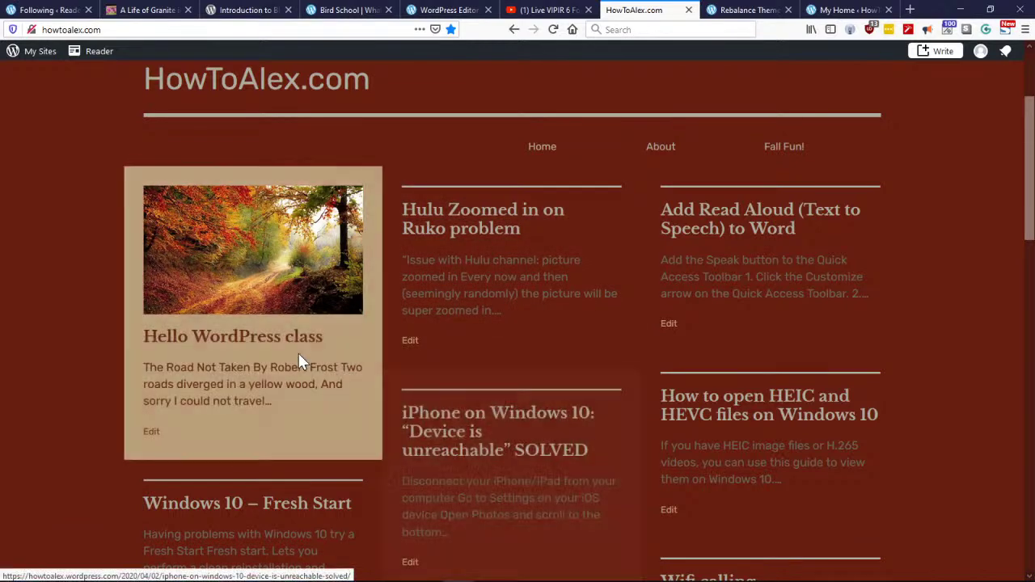
scroll(149, 359, "down", 3)
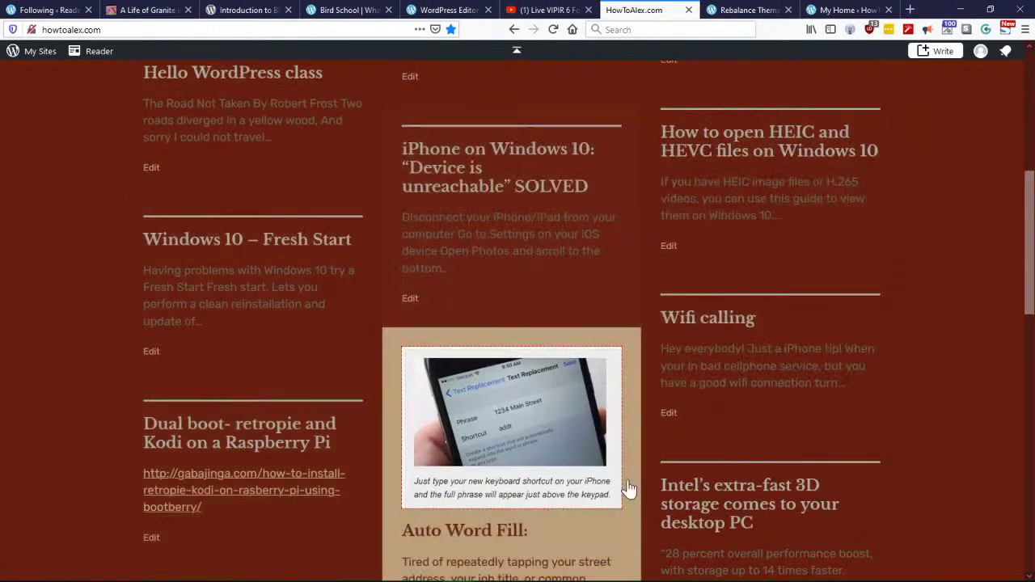
scroll(1027, 224, "down", 3)
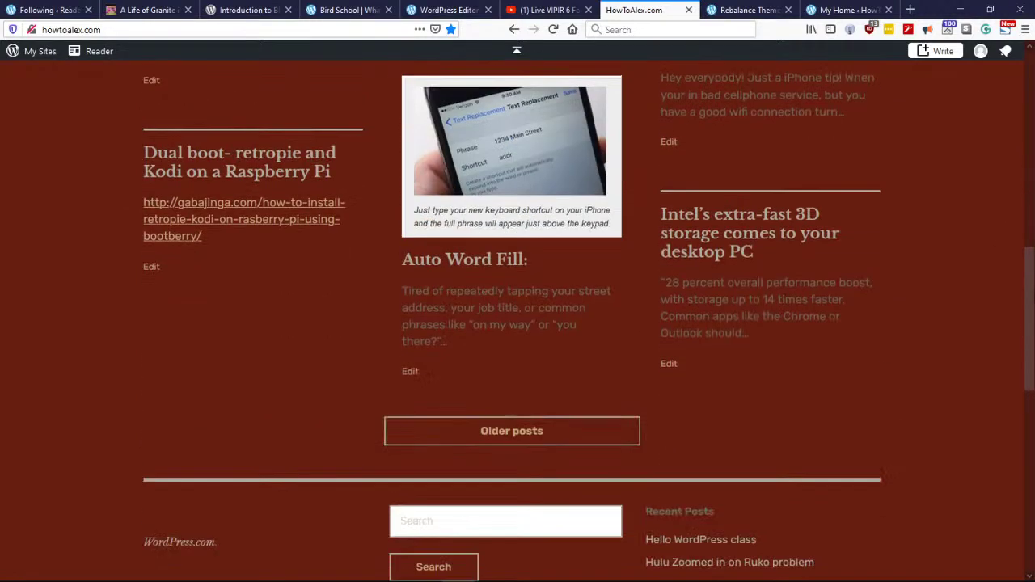
scroll(585, 123, "down", 4)
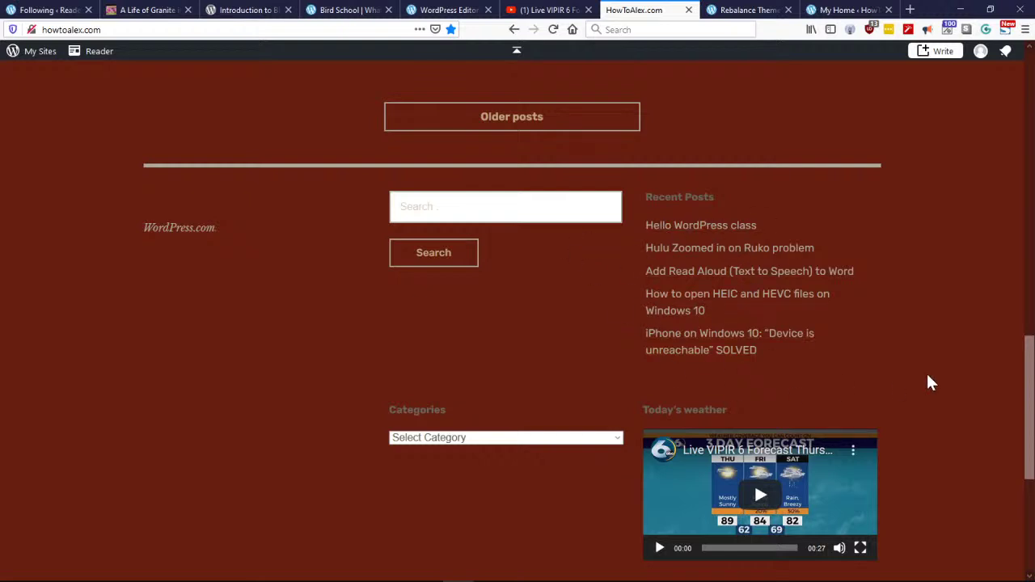
scroll(927, 381, "down", 2)
left_click(620, 241)
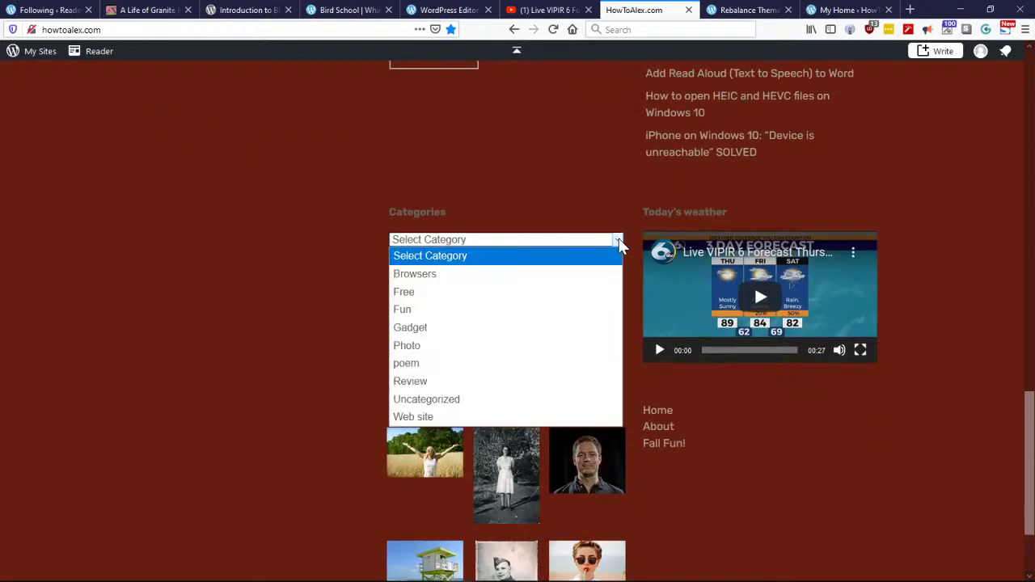
left_click(619, 240)
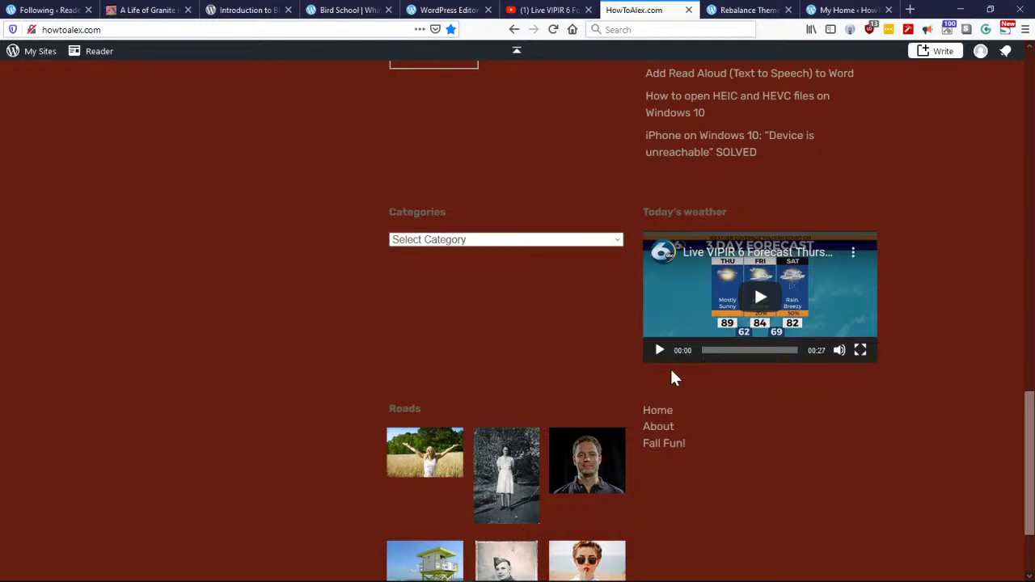
scroll(669, 372, "down", 2)
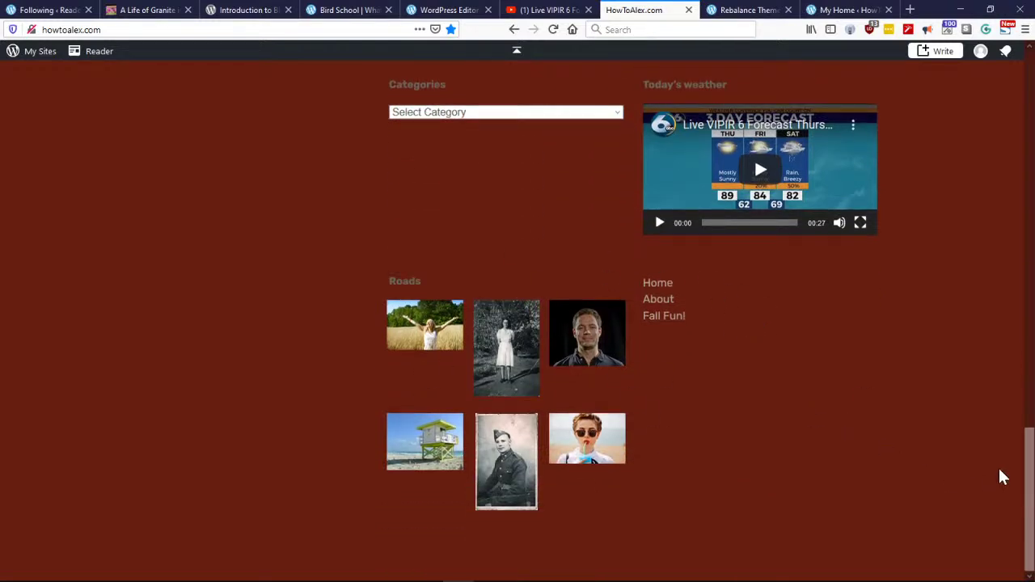
left_click_drag(1029, 483, 1031, 120)
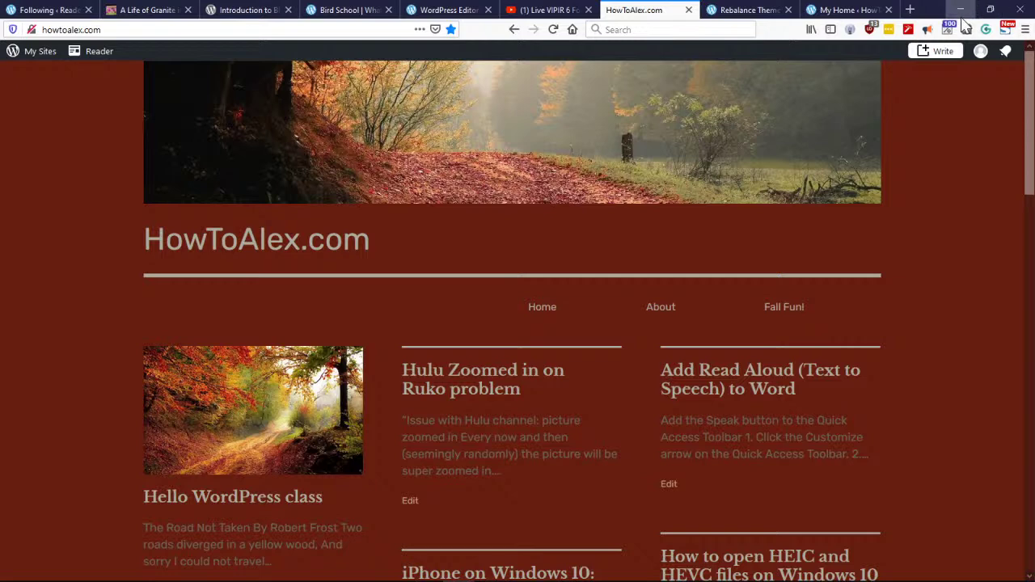
left_click(848, 10)
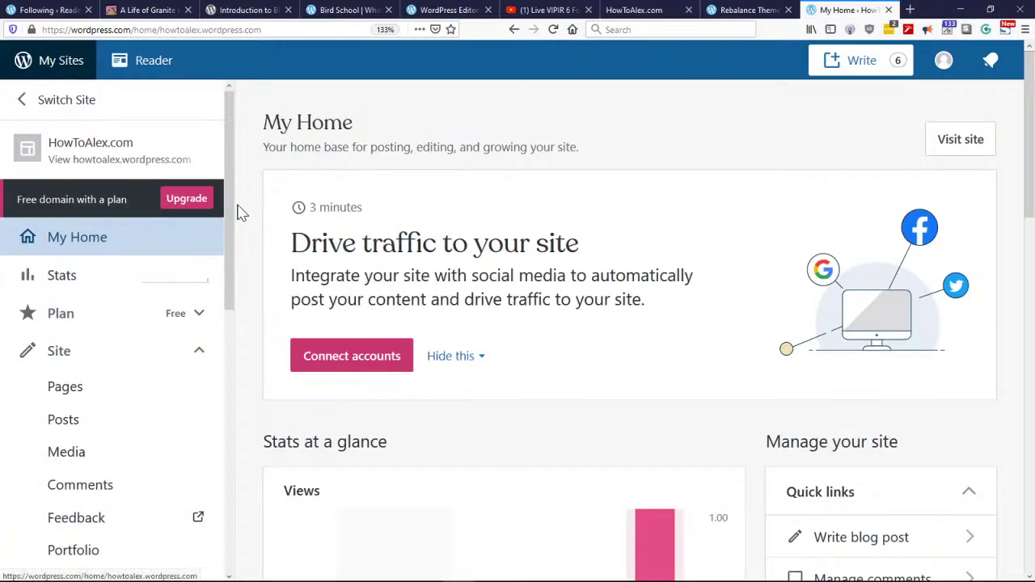
left_click_drag(232, 213, 232, 403)
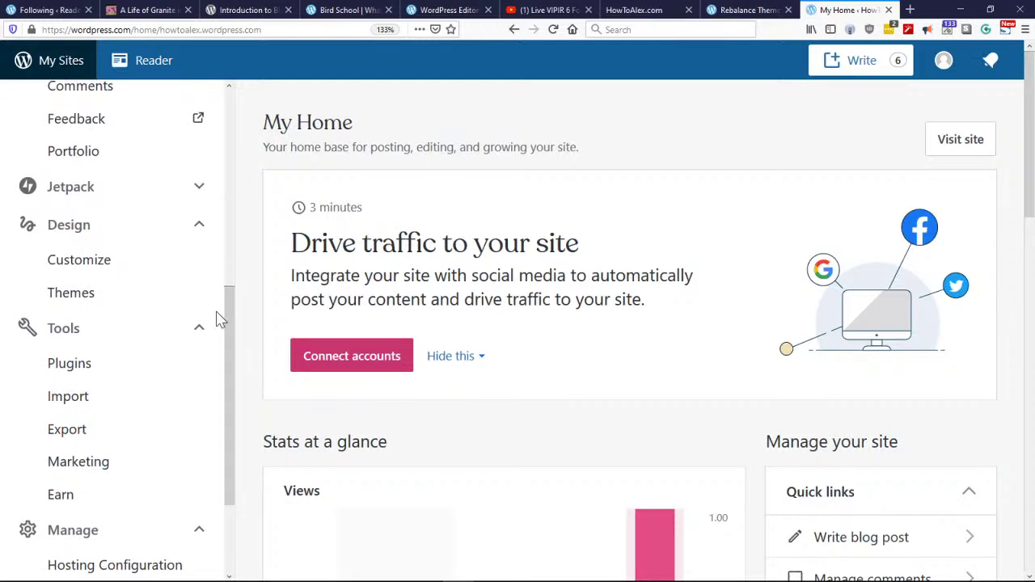
Step: Via Design > Customize > Widgets > Footer, remove the Gallery: Roads widget
left_click(99, 268)
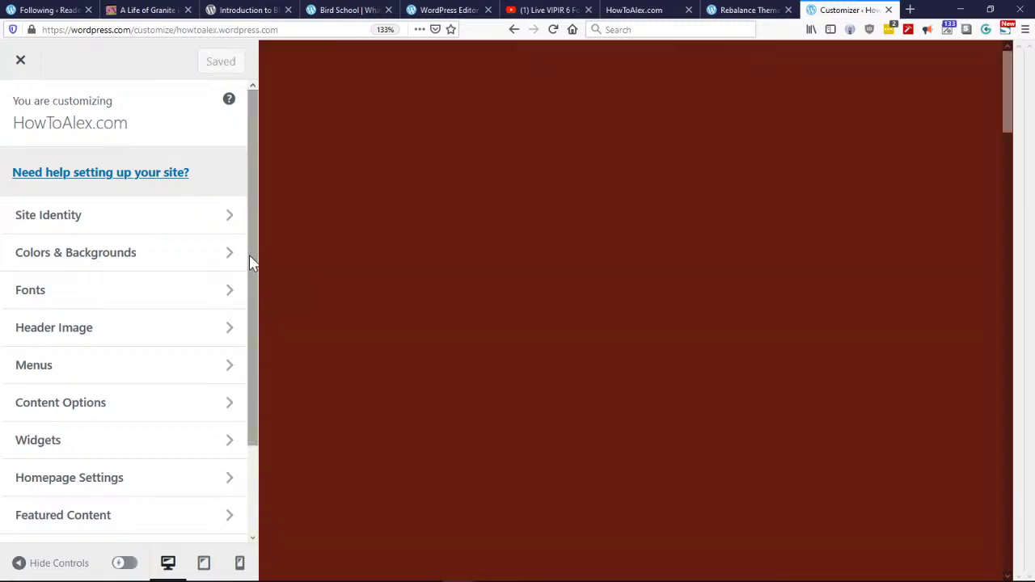
scroll(250, 254, "down", 3)
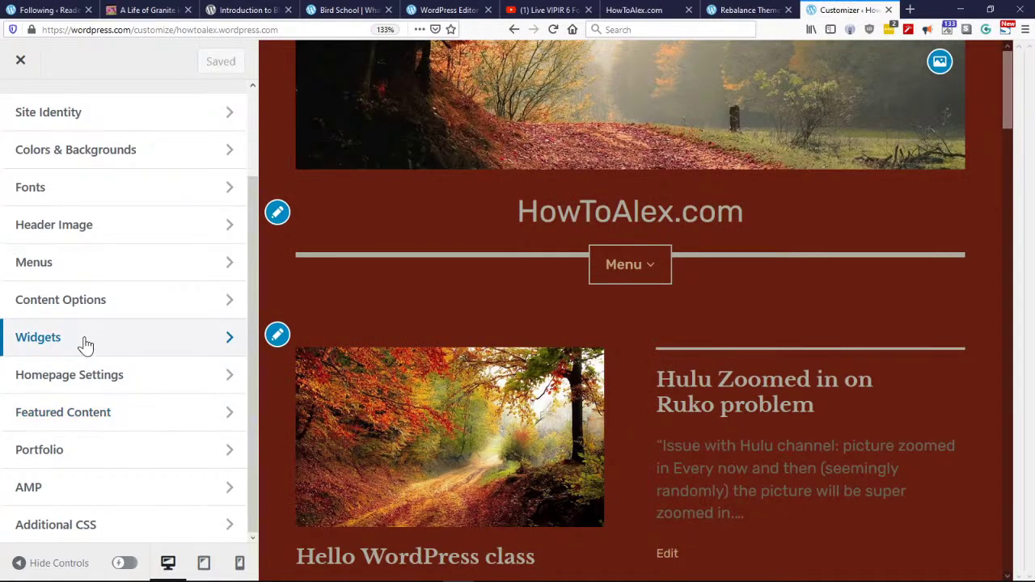
left_click(86, 345)
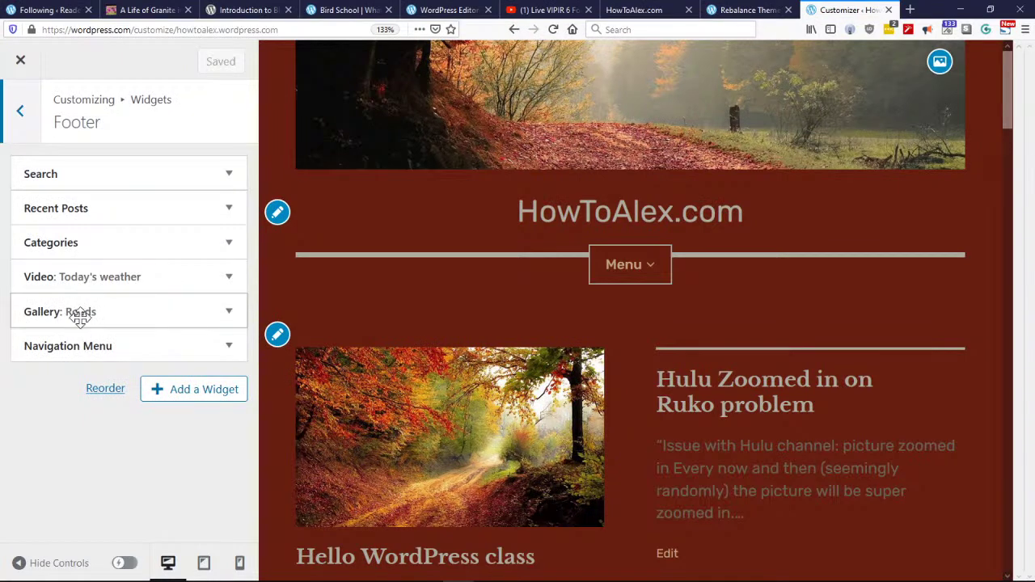
left_click(227, 311)
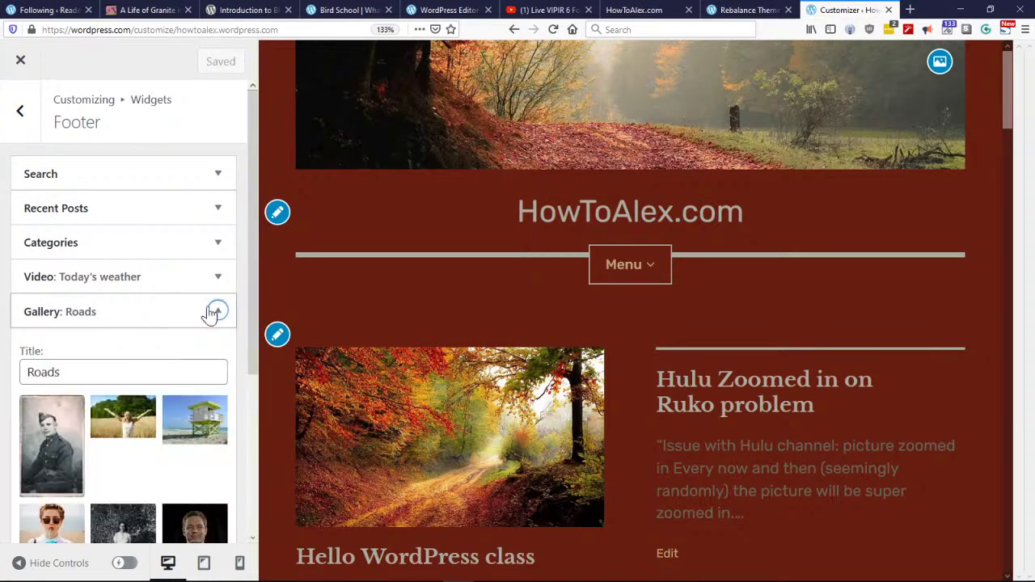
scroll(57, 349, "down", 4)
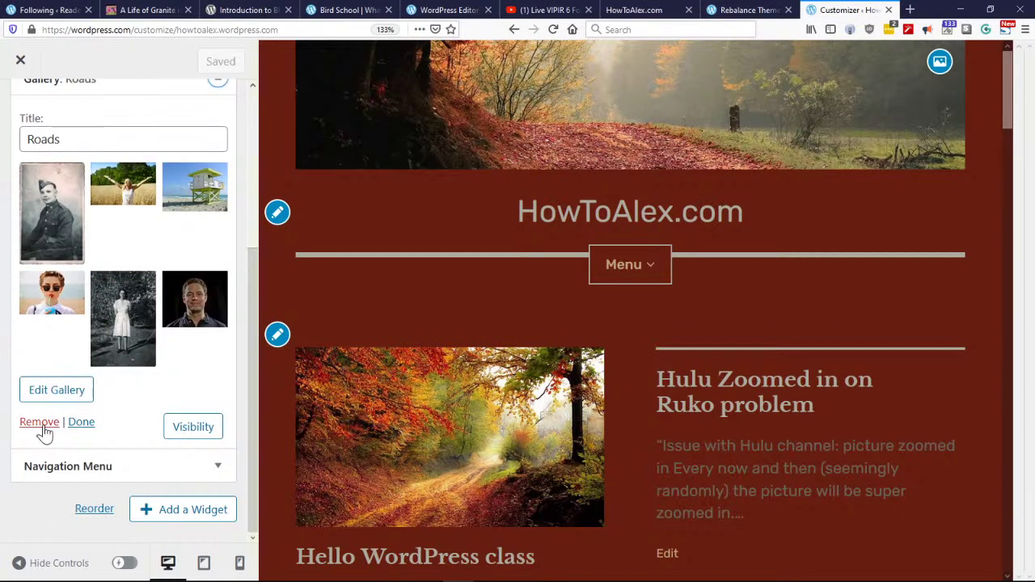
left_click(44, 422)
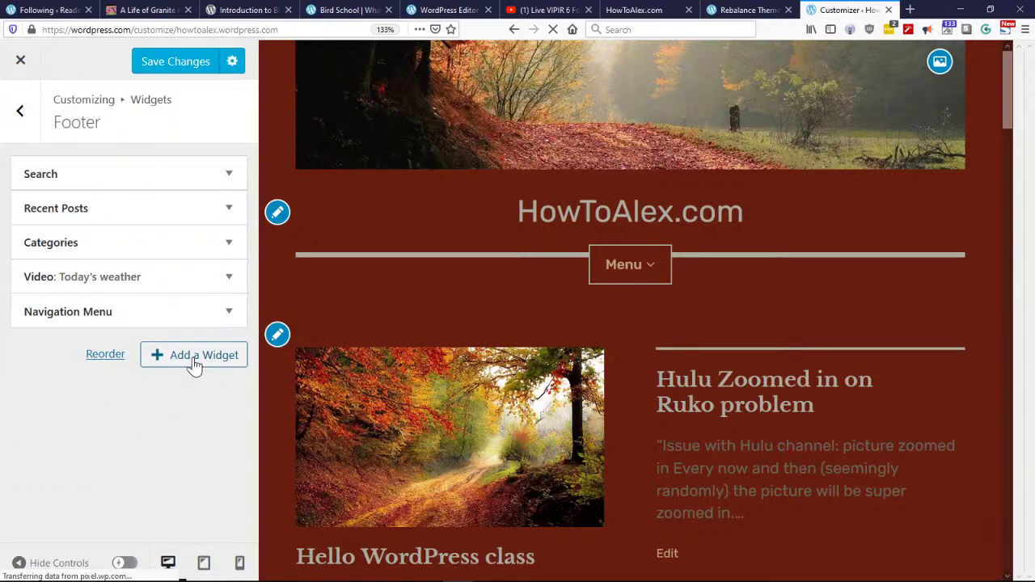
Step: Open the Add a Widget panel and scroll through the Available Widgets list
left_click(194, 360)
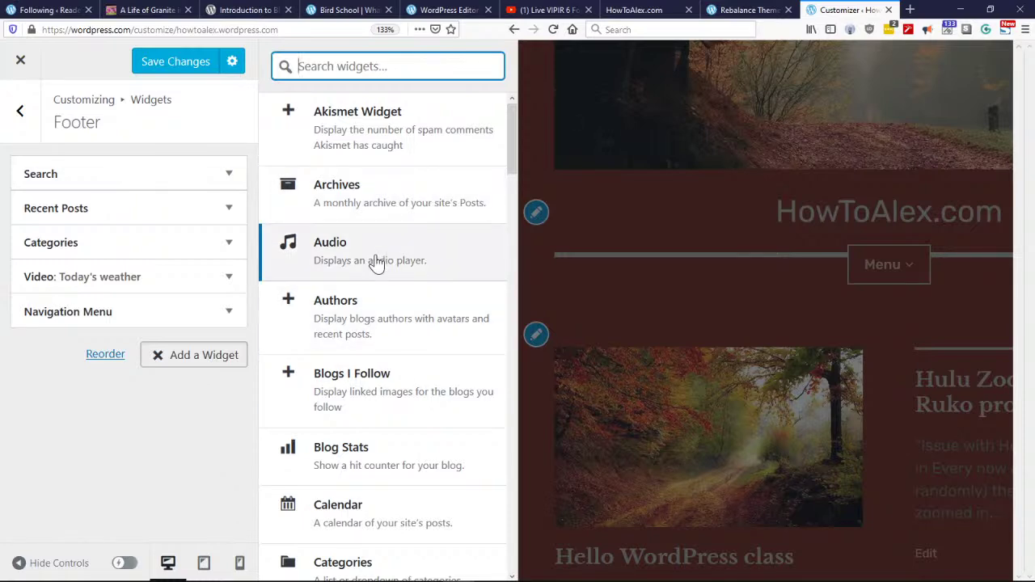
left_click_drag(507, 129, 509, 168)
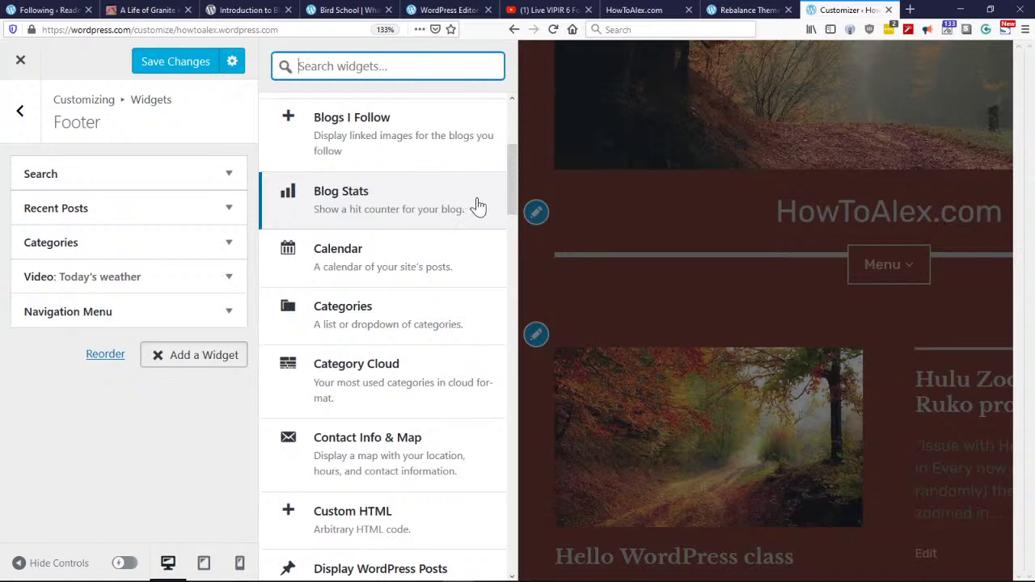
left_click_drag(507, 179, 507, 244)
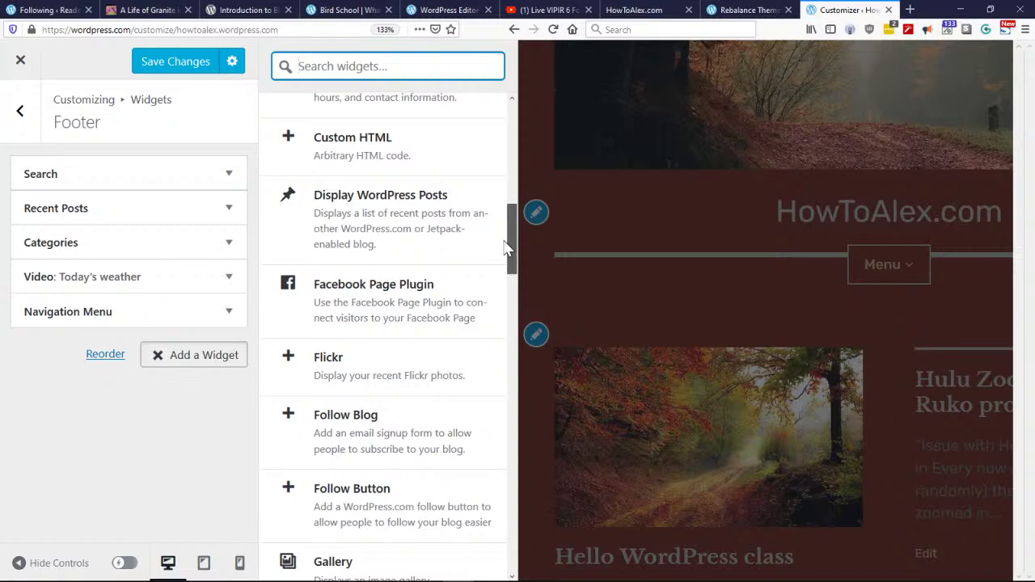
left_click_drag(507, 247, 508, 268)
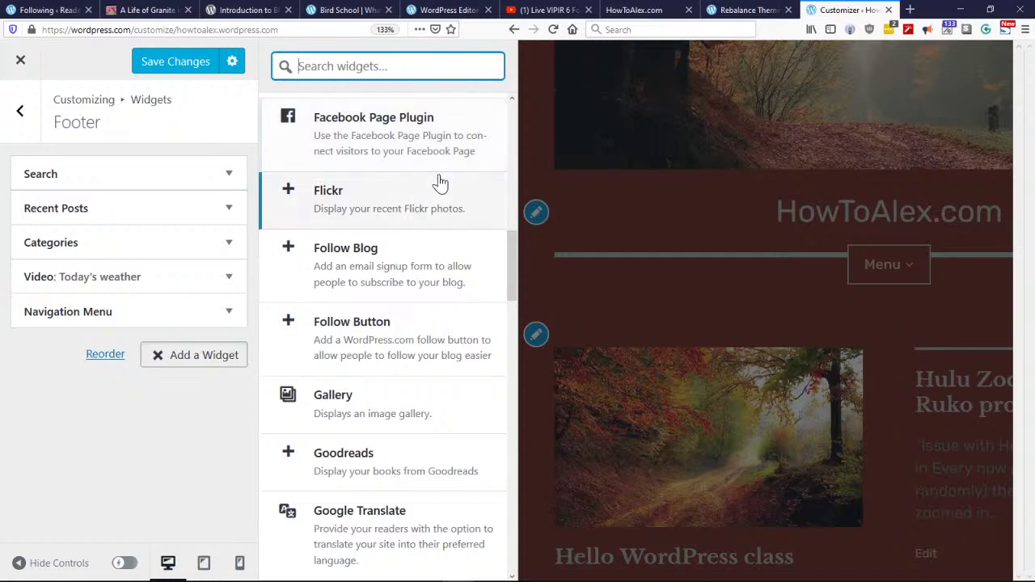
left_click_drag(511, 260, 508, 304)
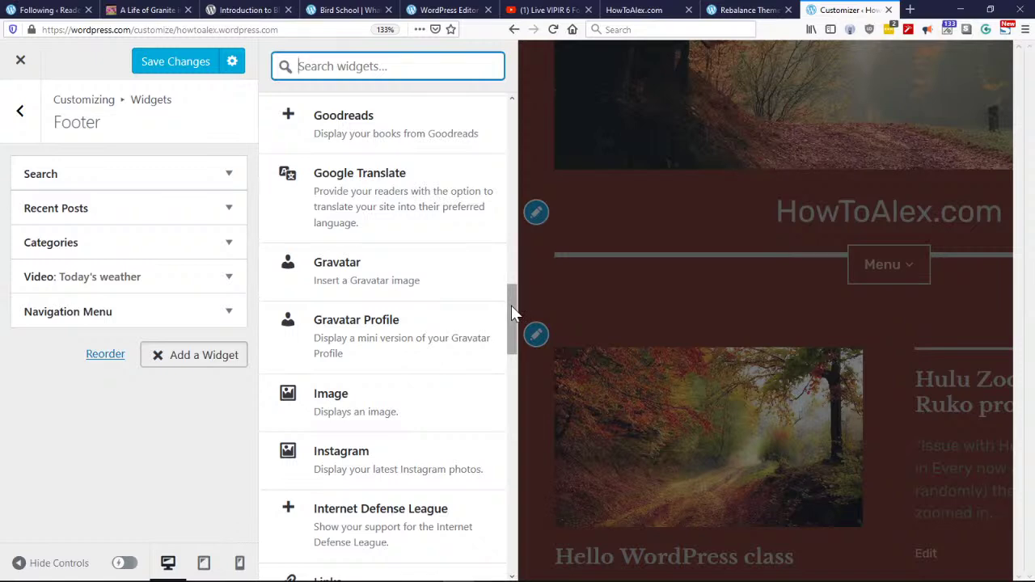
left_click_drag(511, 305, 508, 544)
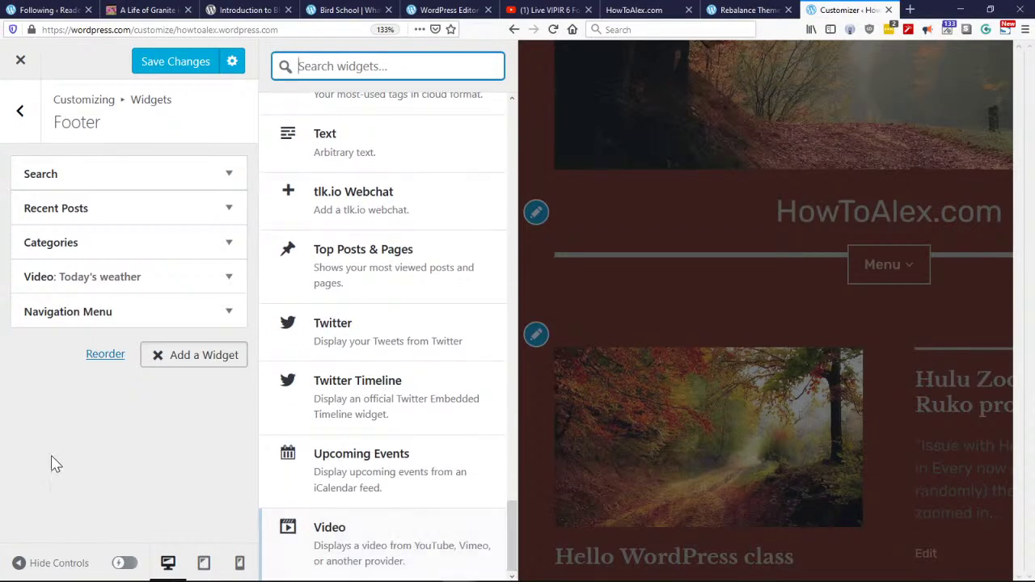
Step: Close the widget list, check the footer in the preview, and go back to the main sections
left_click(105, 421)
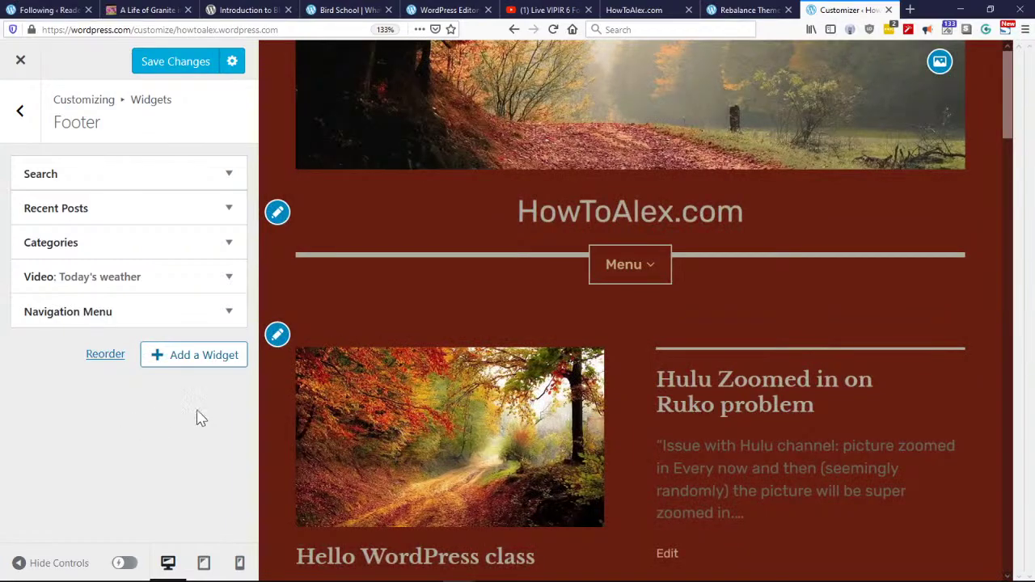
scroll(566, 356, "down", 15)
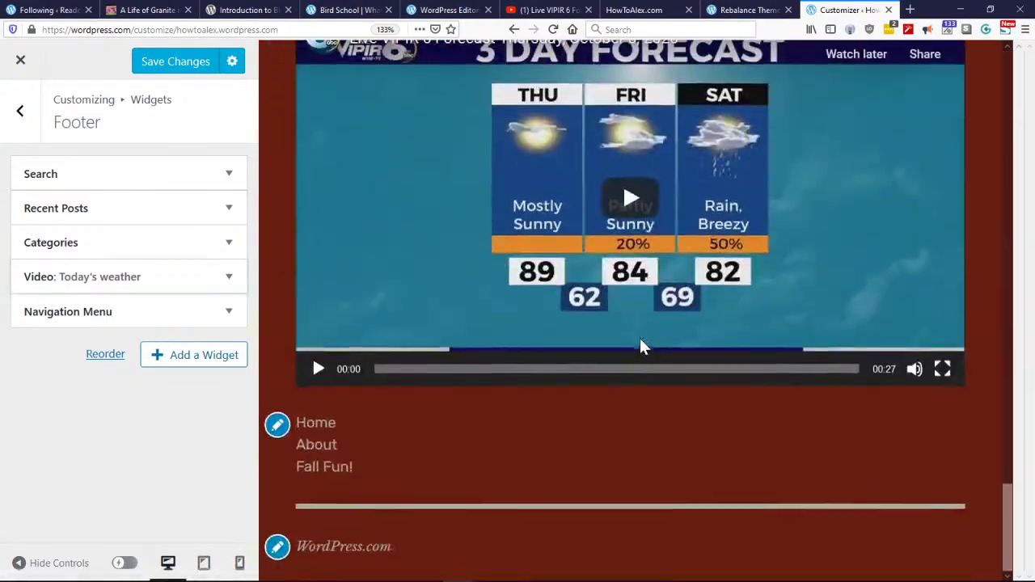
scroll(626, 444, "up", 5)
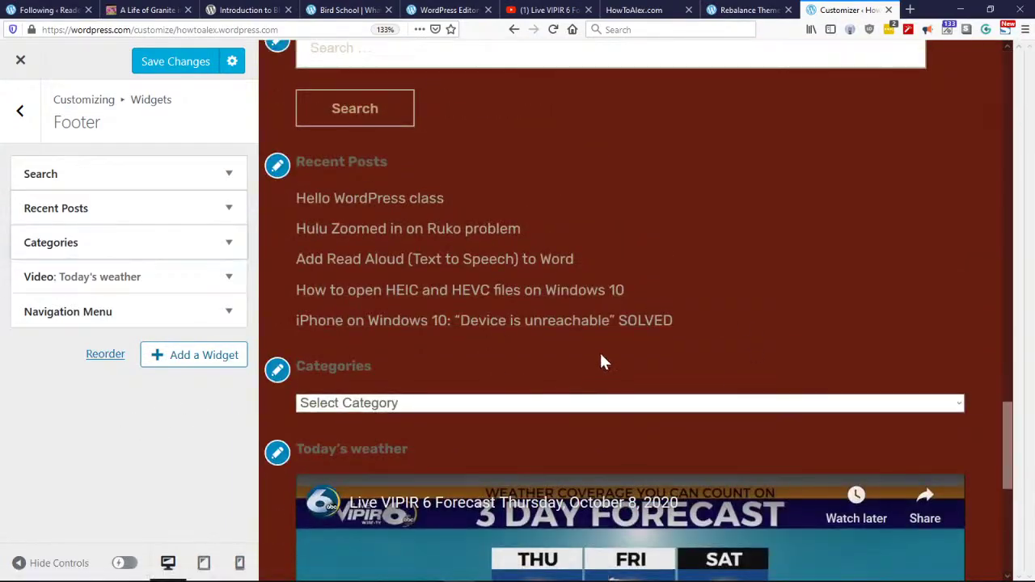
scroll(742, 283, "up", 3)
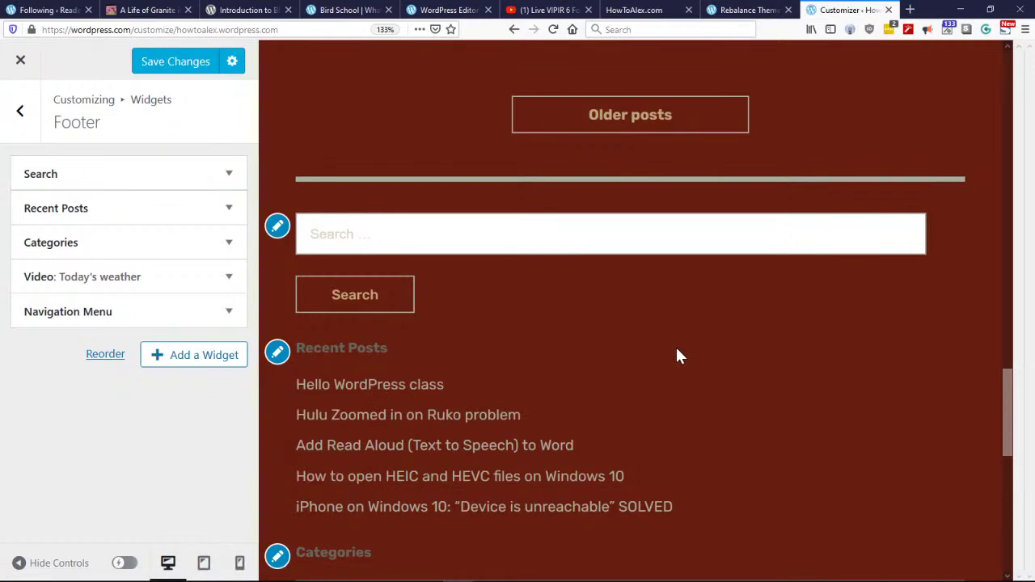
scroll(678, 356, "down", 10)
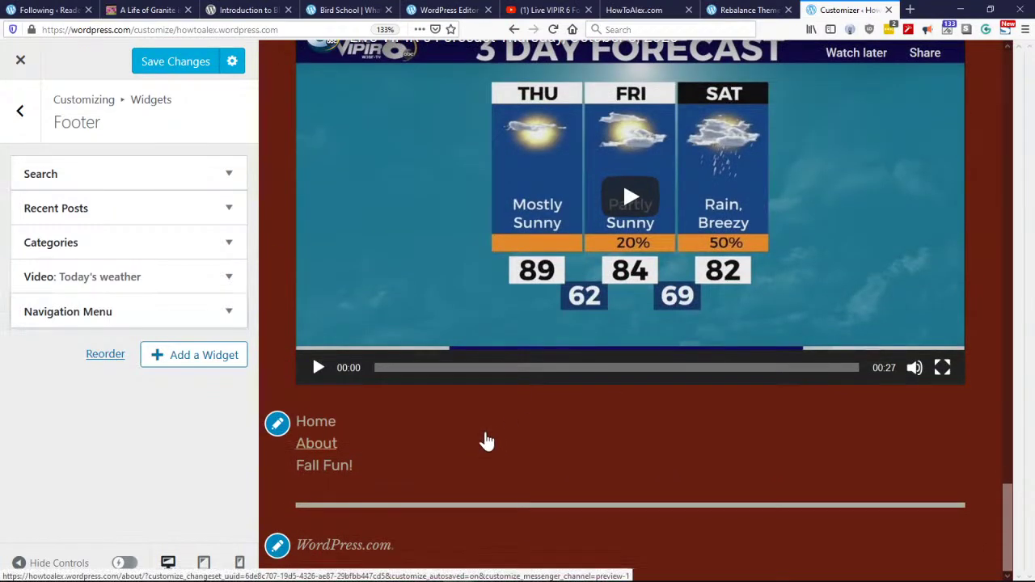
left_click(20, 111)
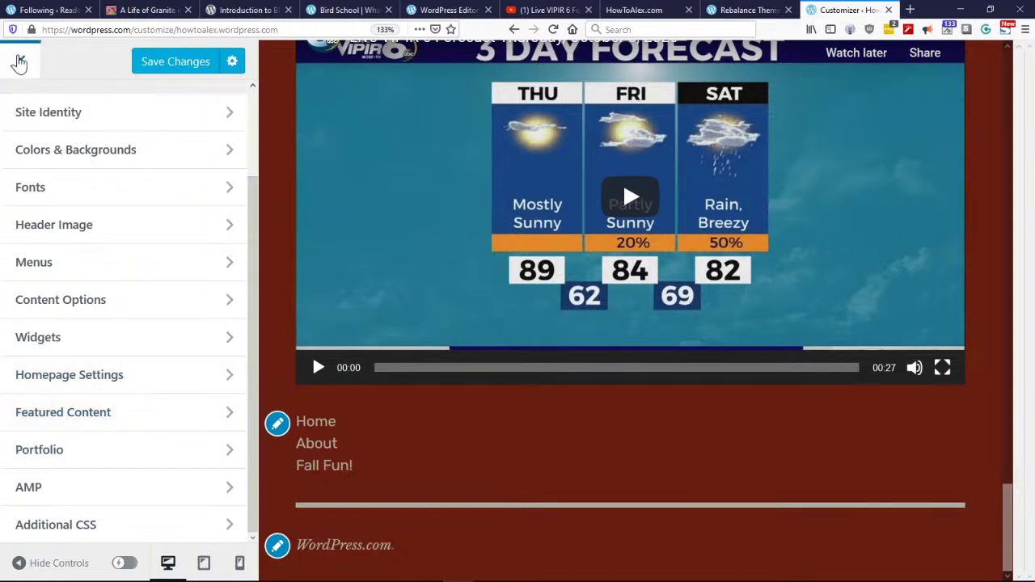
Step: Close the Customizer, go to Site > Pages, and open Fall Fun! in the block editor
left_click(20, 62)
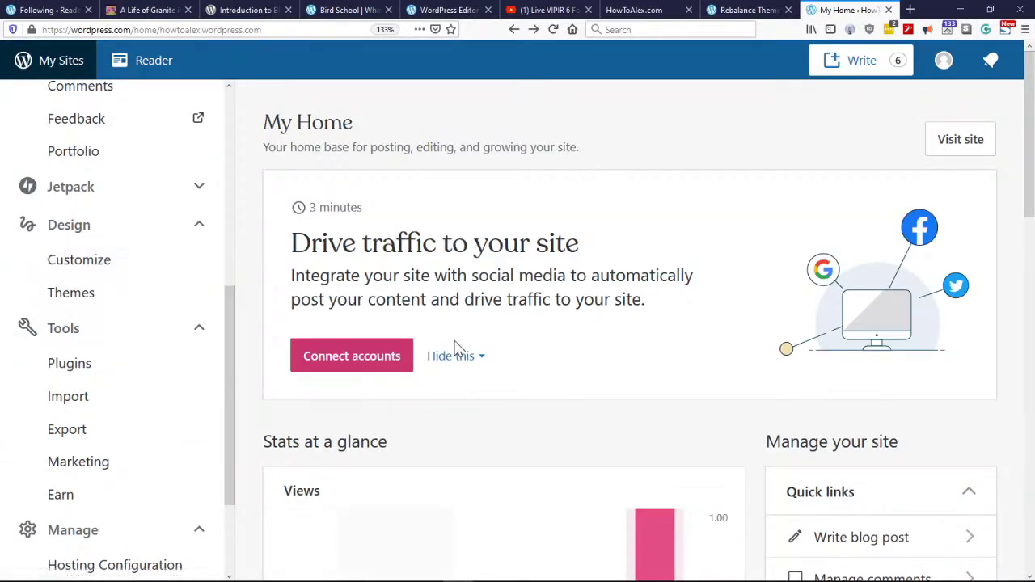
left_click_drag(230, 363, 215, 434)
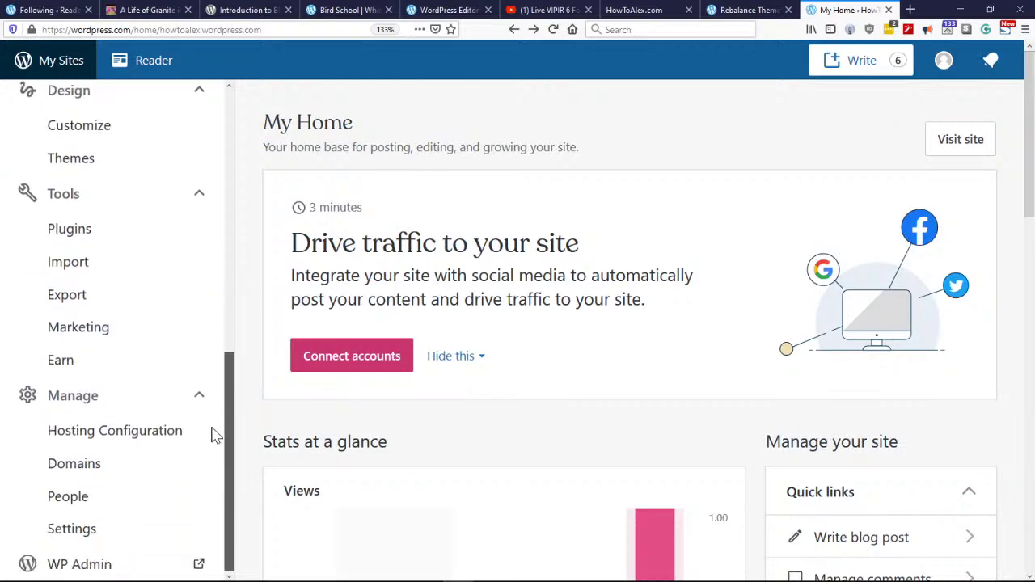
left_click_drag(234, 471, 234, 203)
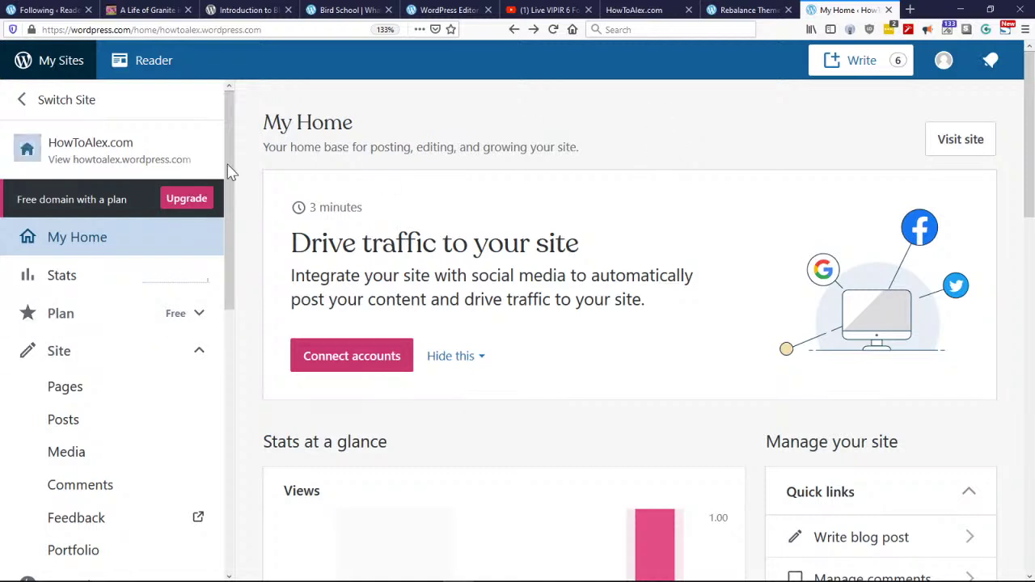
left_click_drag(234, 166, 232, 250)
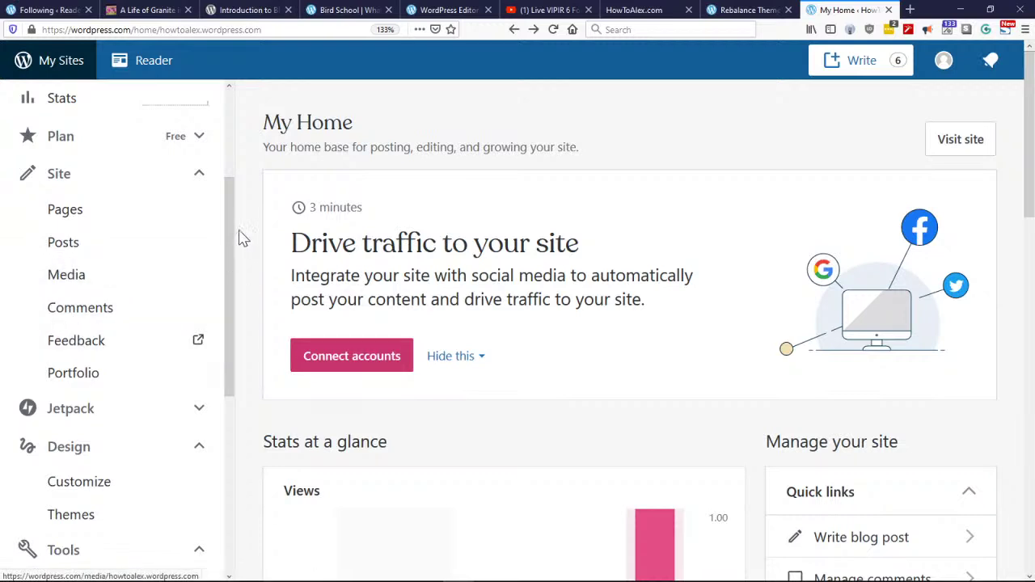
left_click(101, 218)
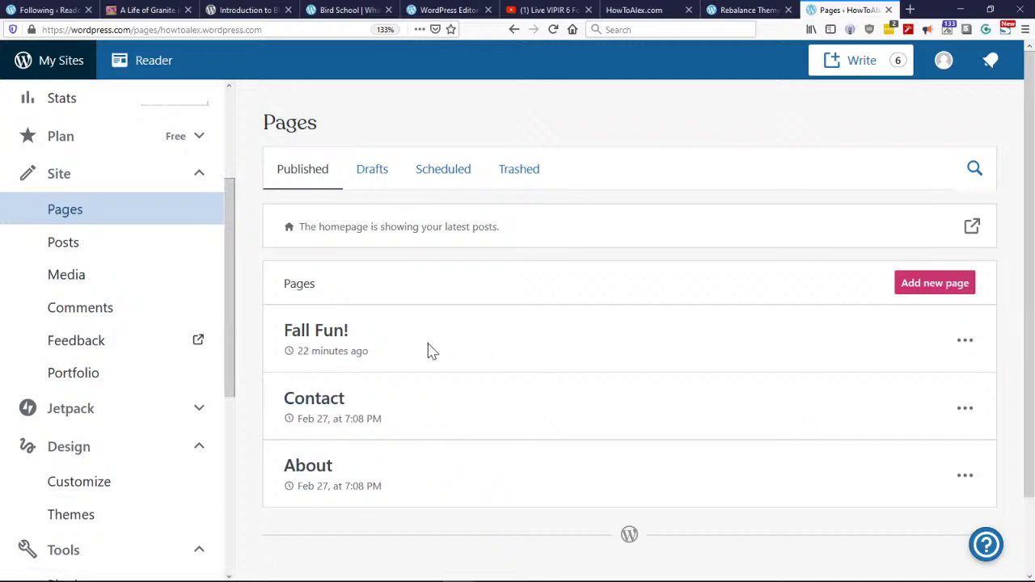
left_click(313, 333)
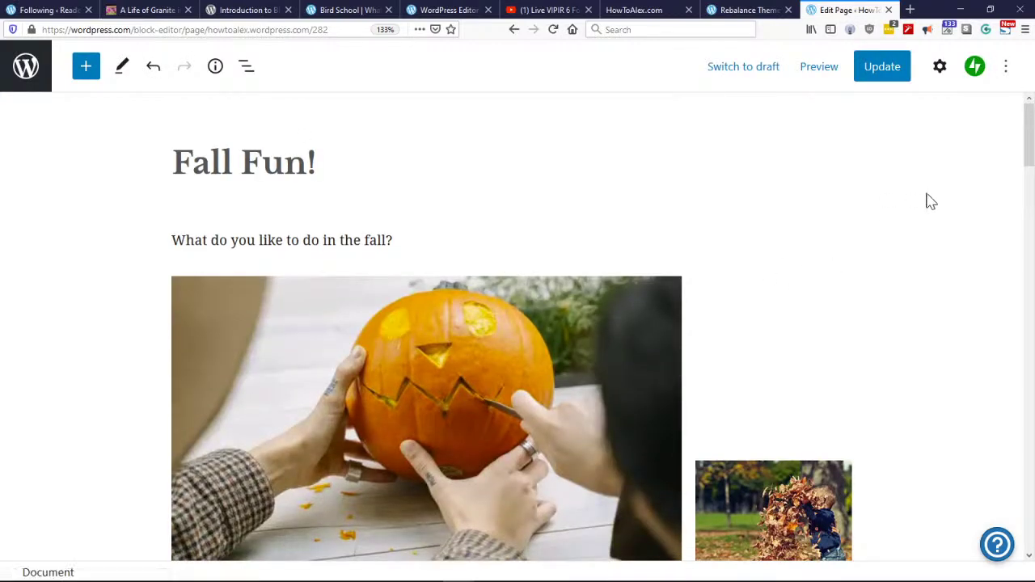
Step: View the live Fall Fun! page's photo gallery and Halloween countdown, then return to the editor
left_click(768, 10)
left_click(658, 9)
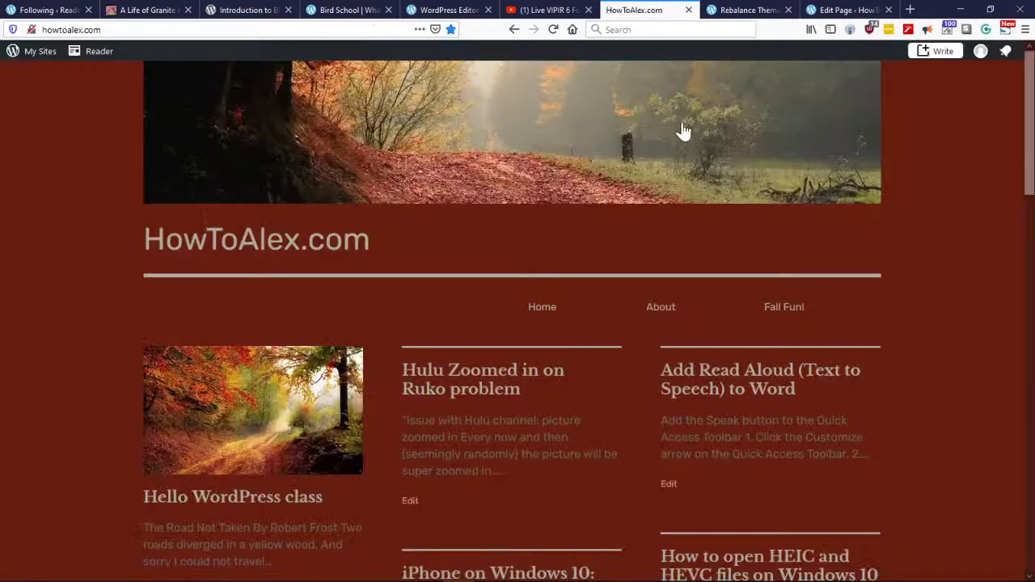
left_click(799, 309)
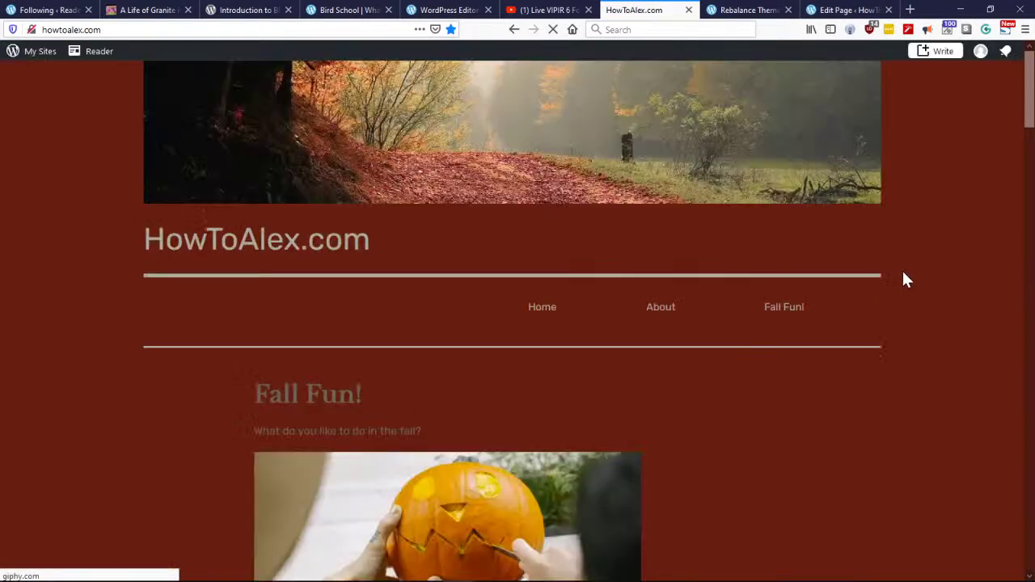
scroll(932, 224, "down", 5)
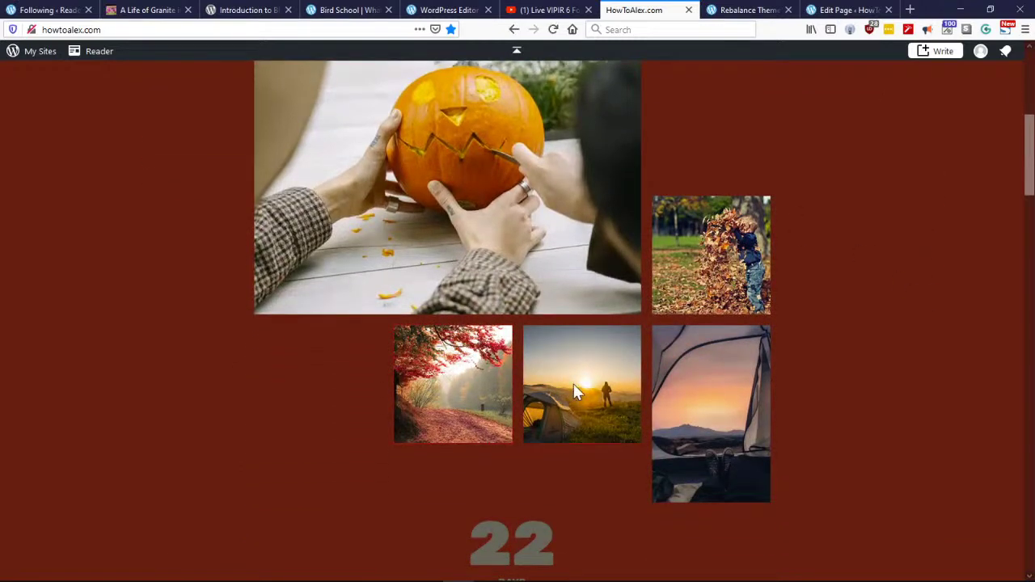
scroll(694, 168, "up", 2)
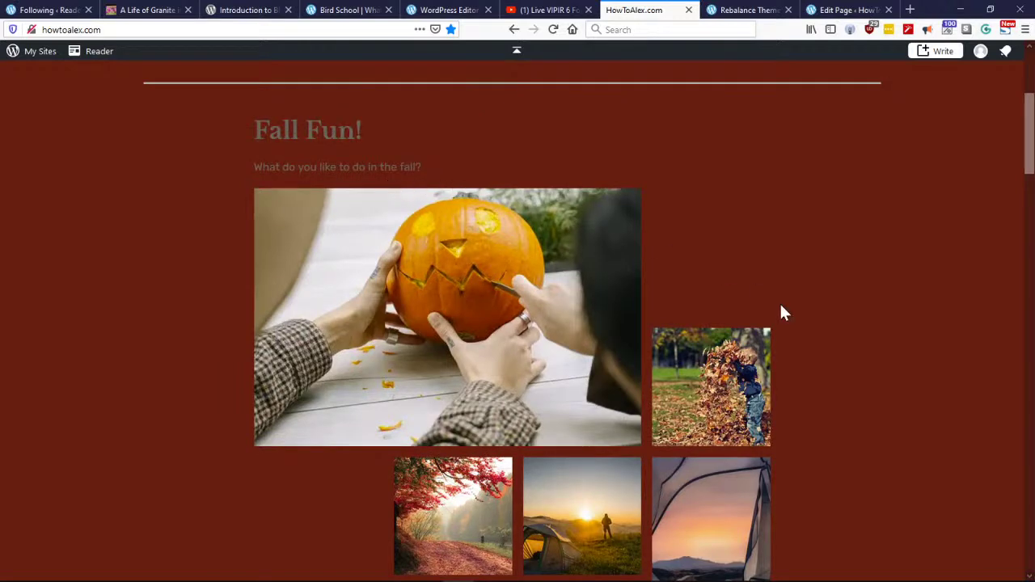
scroll(844, 323, "down", 3)
scroll(849, 324, "up", 3)
scroll(809, 218, "down", 4)
scroll(572, 369, "down", 2)
scroll(827, 281, "up", 8)
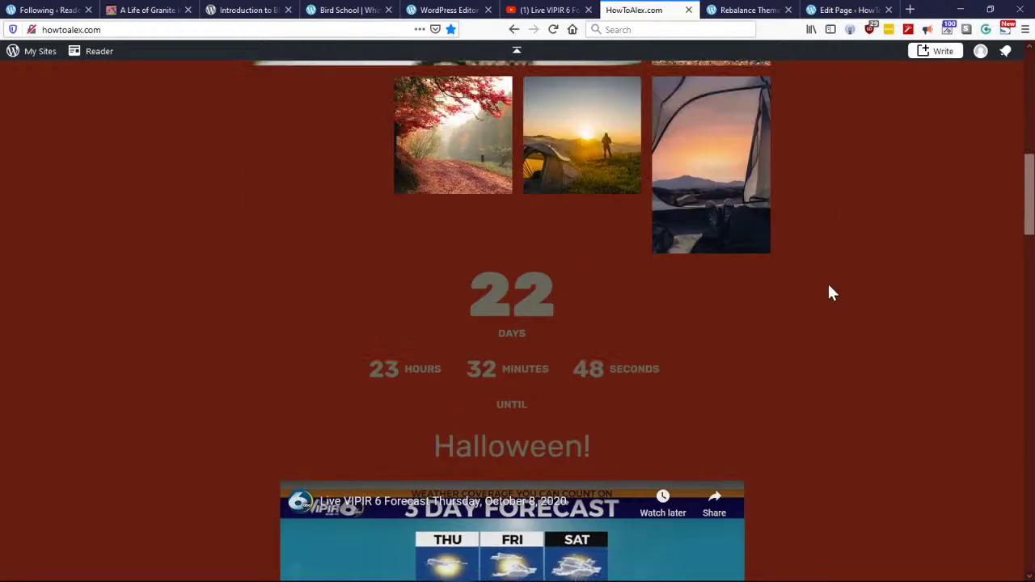
left_click(840, 9)
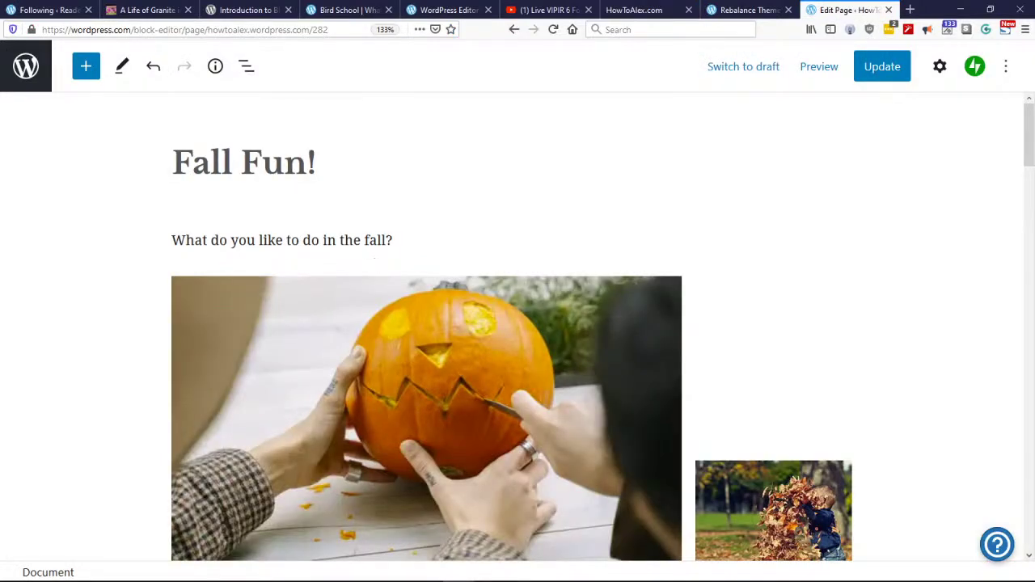
Step: Select the 'What do you like to do in the fall?' line and make it bold
left_click_drag(393, 241, 172, 240)
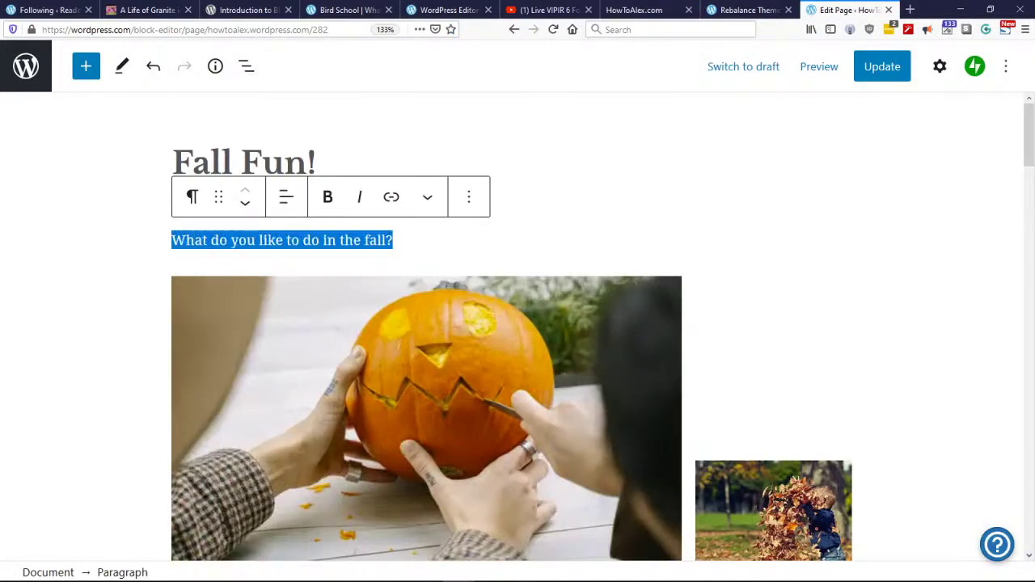
left_click(468, 206)
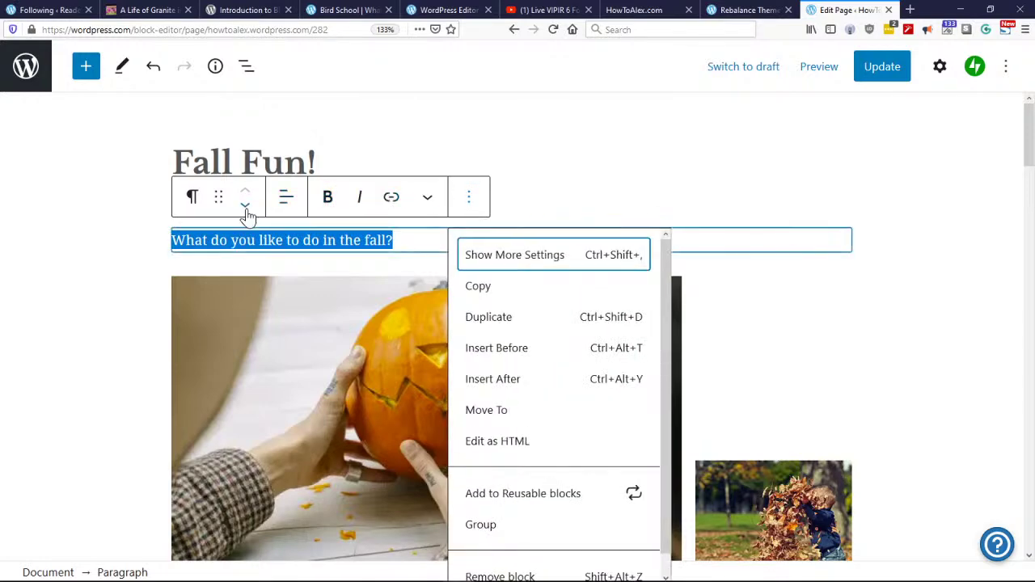
left_click(284, 205)
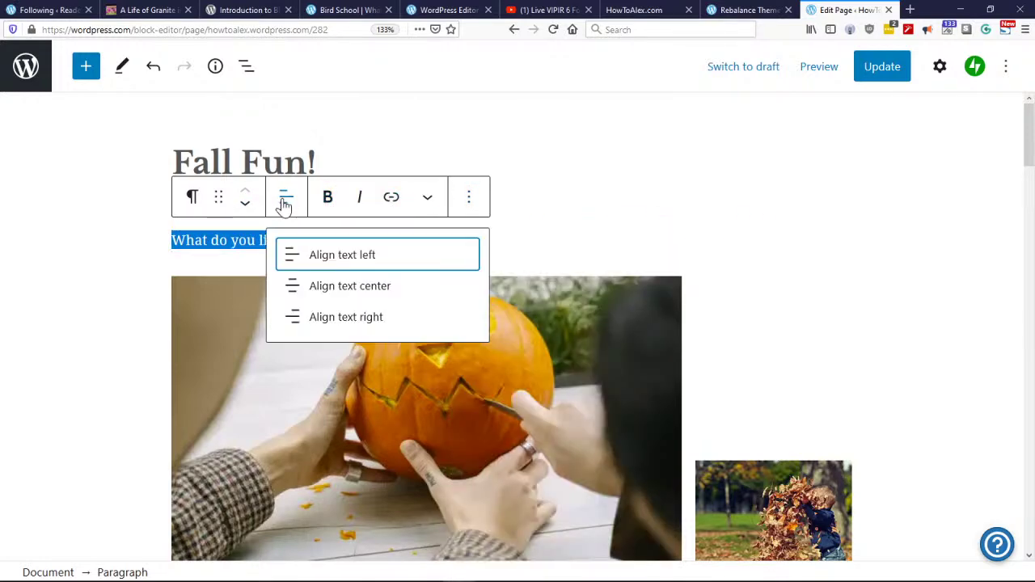
left_click(327, 199)
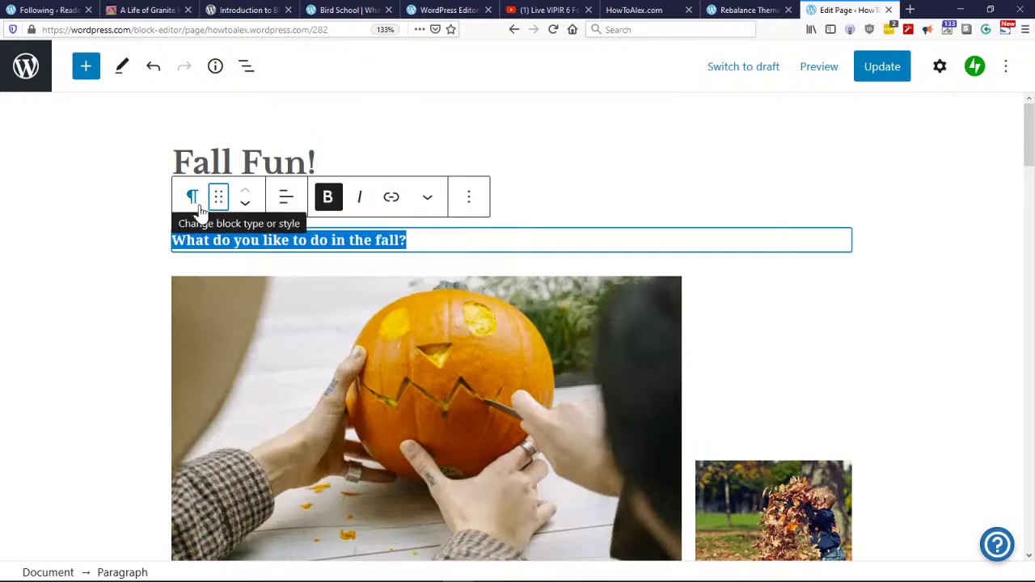
Step: Move the paragraph down and back up, and browse the alignment, formatting and options menus
left_click(245, 204)
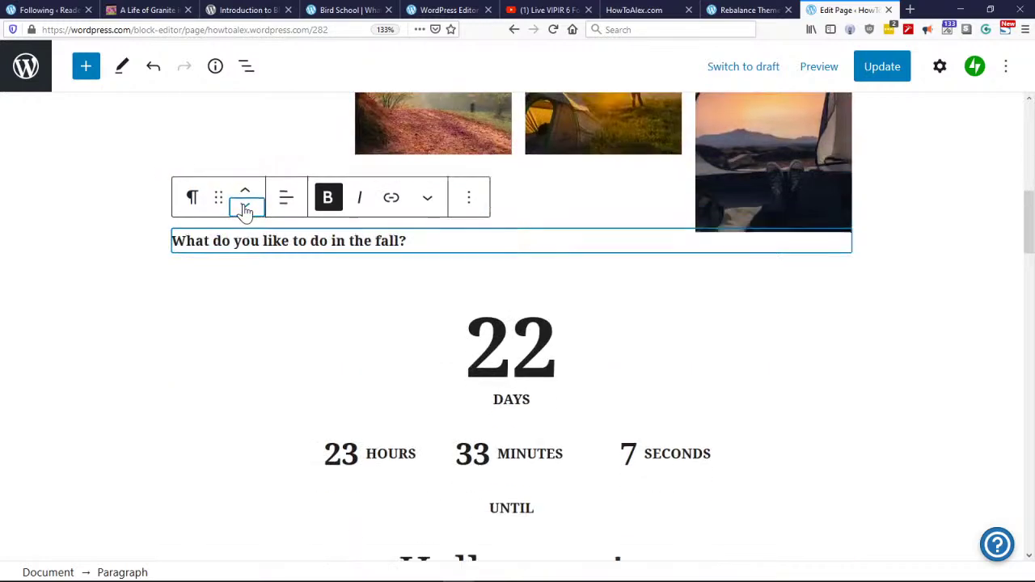
left_click(246, 191)
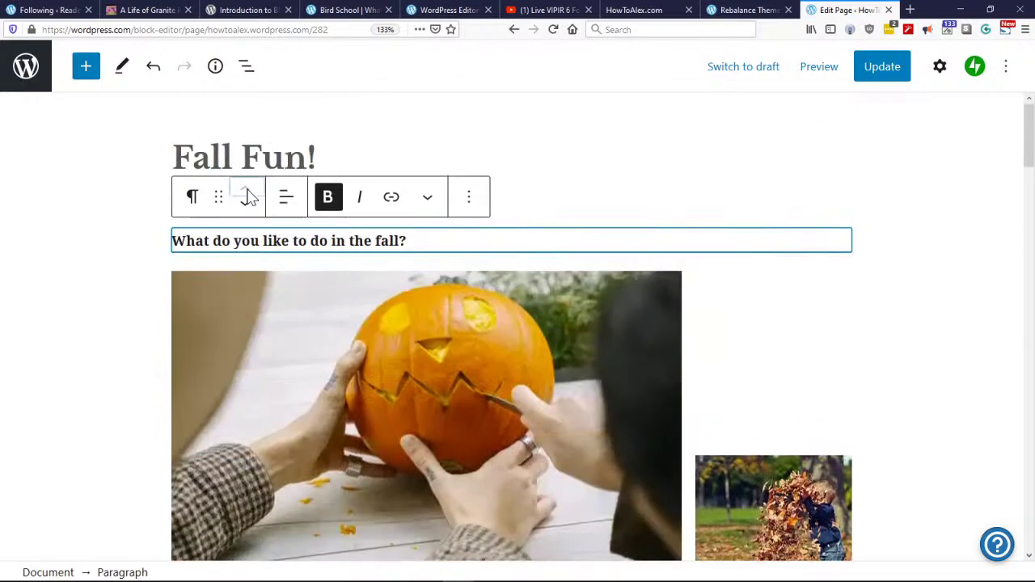
left_click(288, 200)
left_click(289, 202)
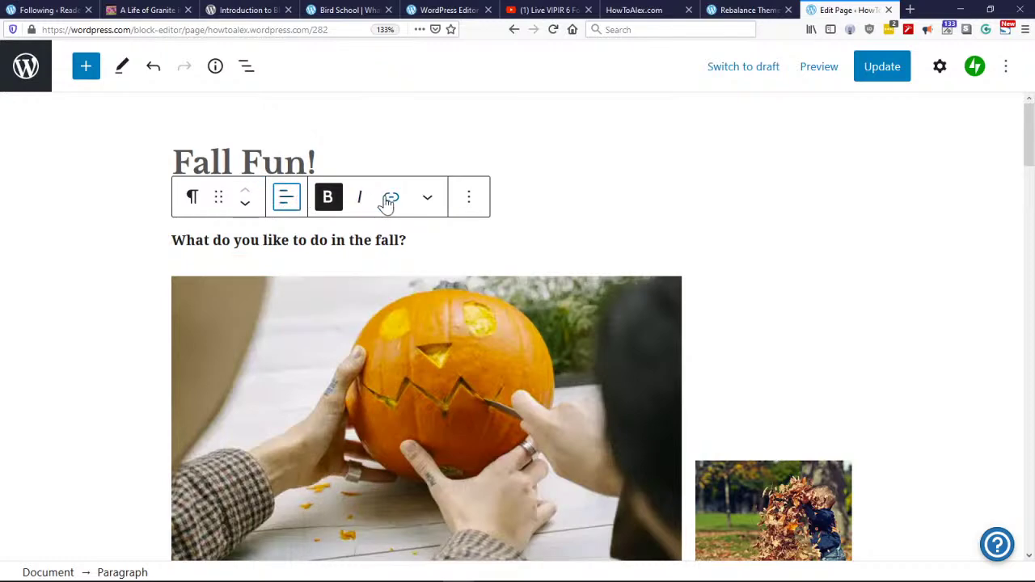
left_click(428, 200)
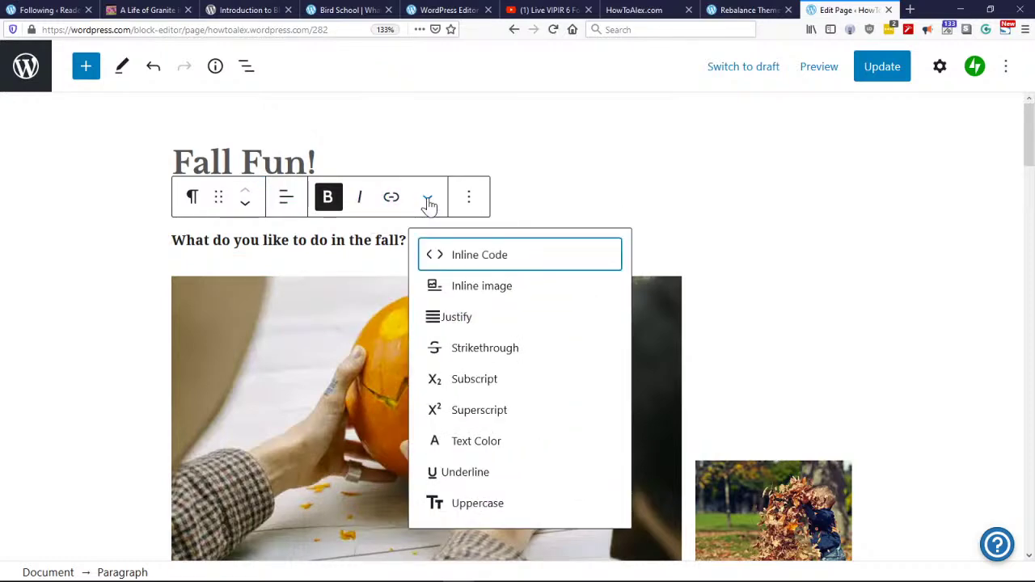
left_click(469, 201)
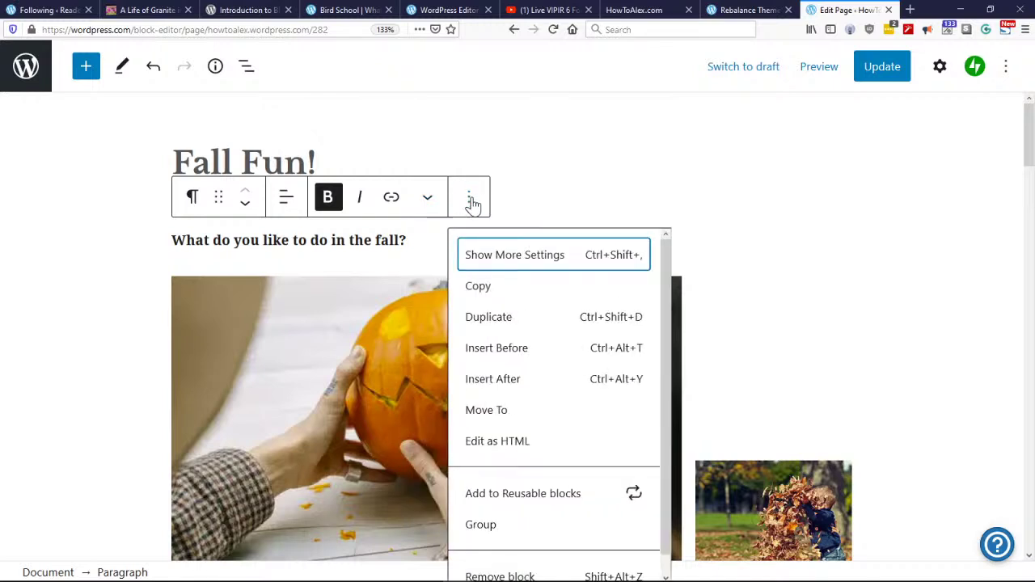
scroll(473, 204, "down", 2)
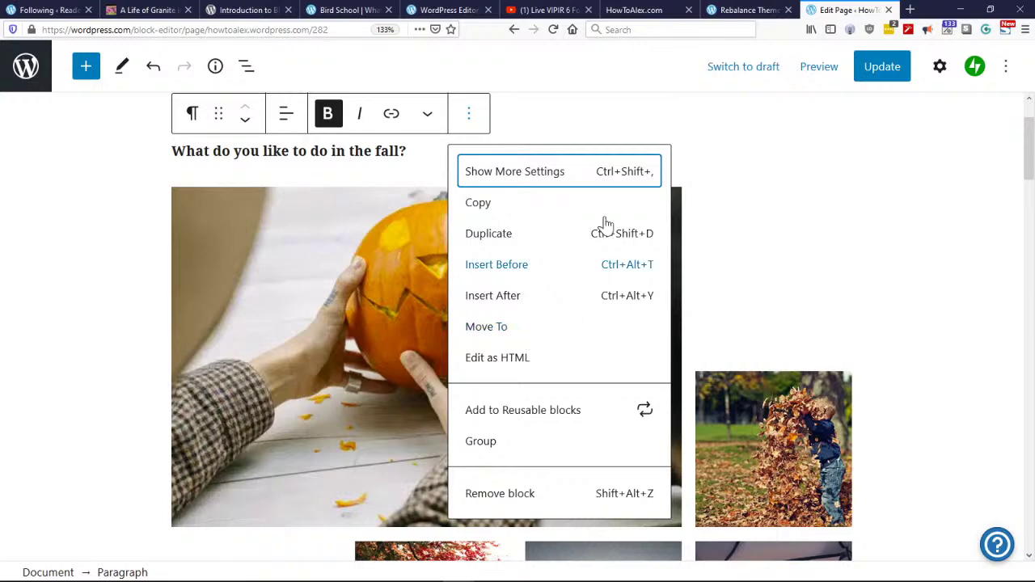
left_click(546, 144)
scroll(437, 194, "up", 2)
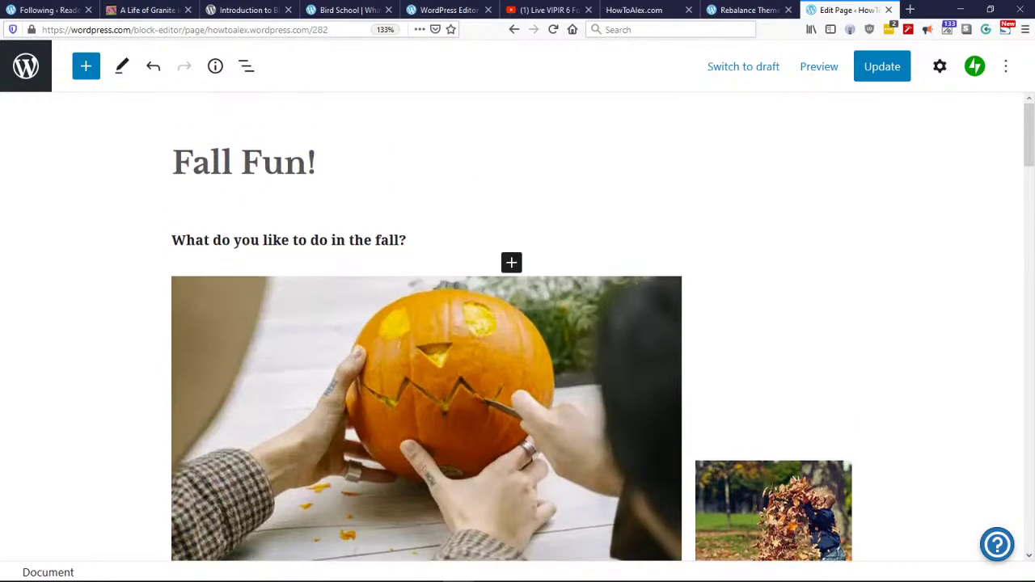
Step: Reselect the whole fall question line and bring up its paragraph options
triple_click(329, 240)
left_click(407, 240)
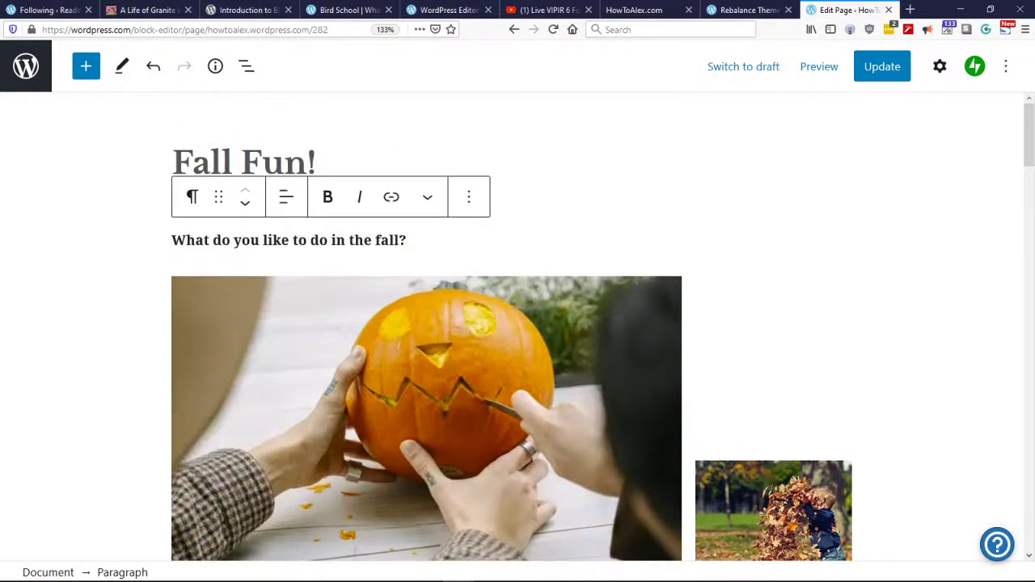
left_click_drag(407, 239, 145, 245)
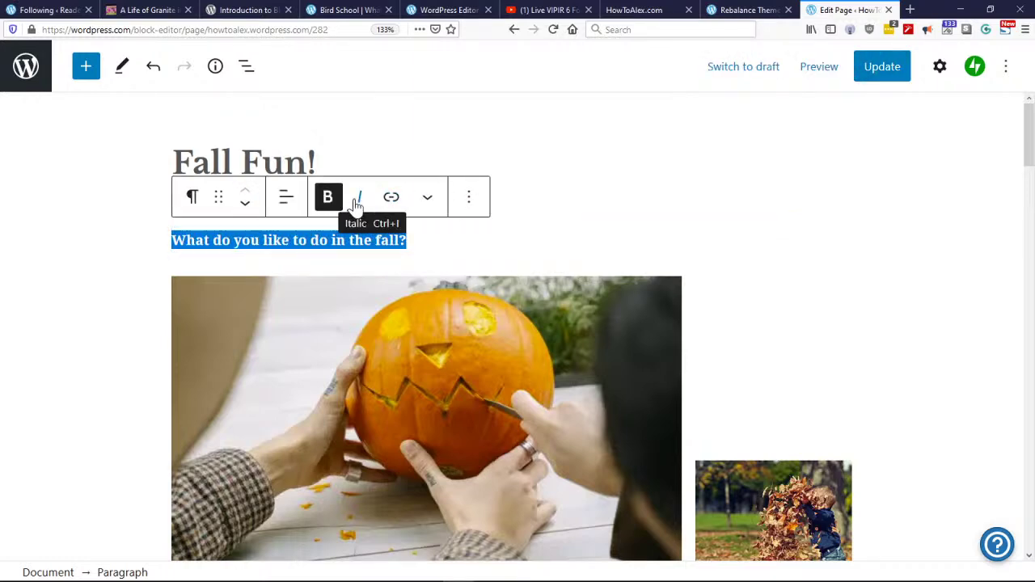
left_click(469, 202)
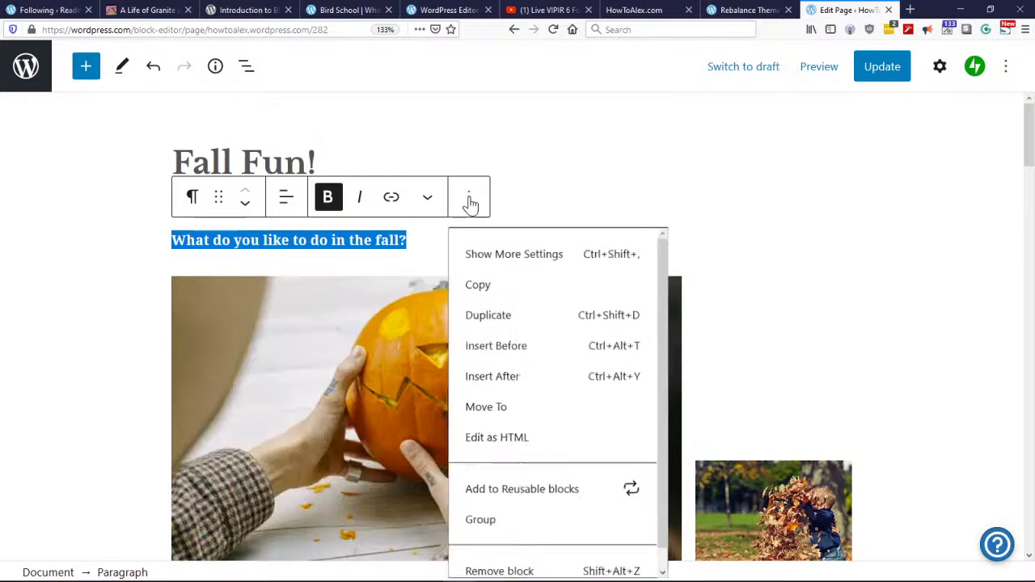
Step: Set the fall question's text colour to the white swatch in Color settings
left_click(494, 258)
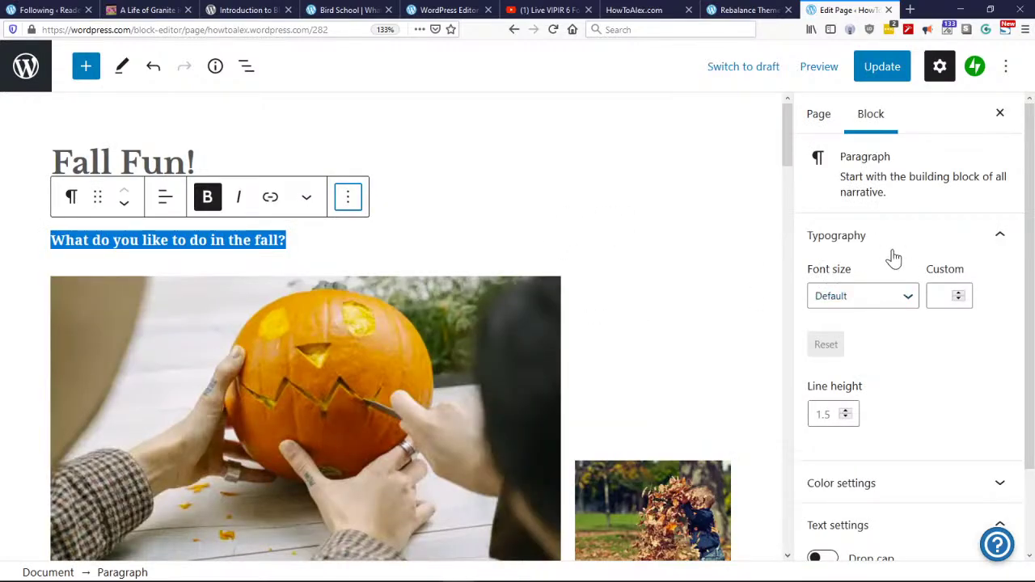
scroll(950, 323, "down", 2)
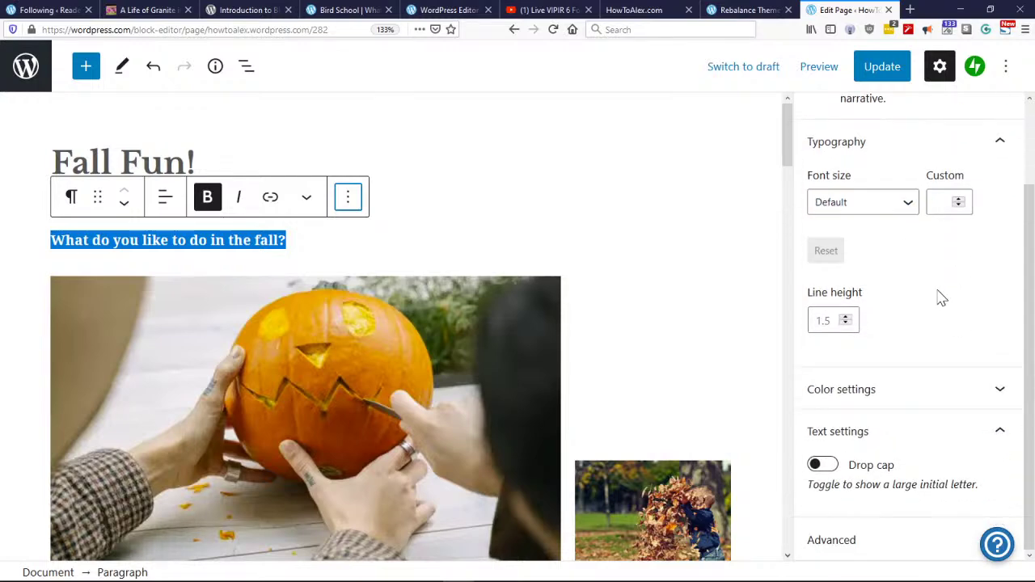
scroll(942, 299, "up", 2)
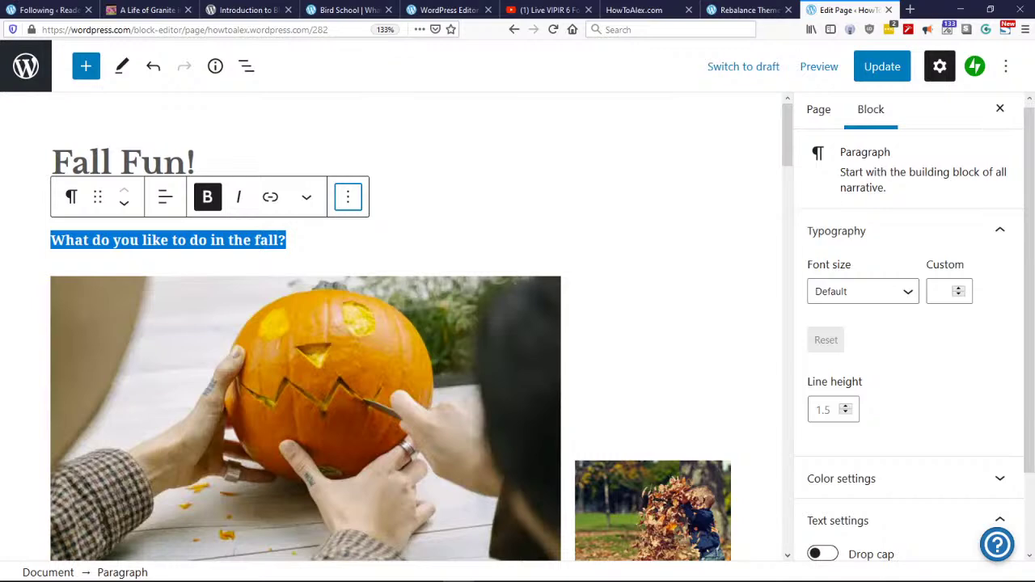
scroll(935, 375, "down", 2)
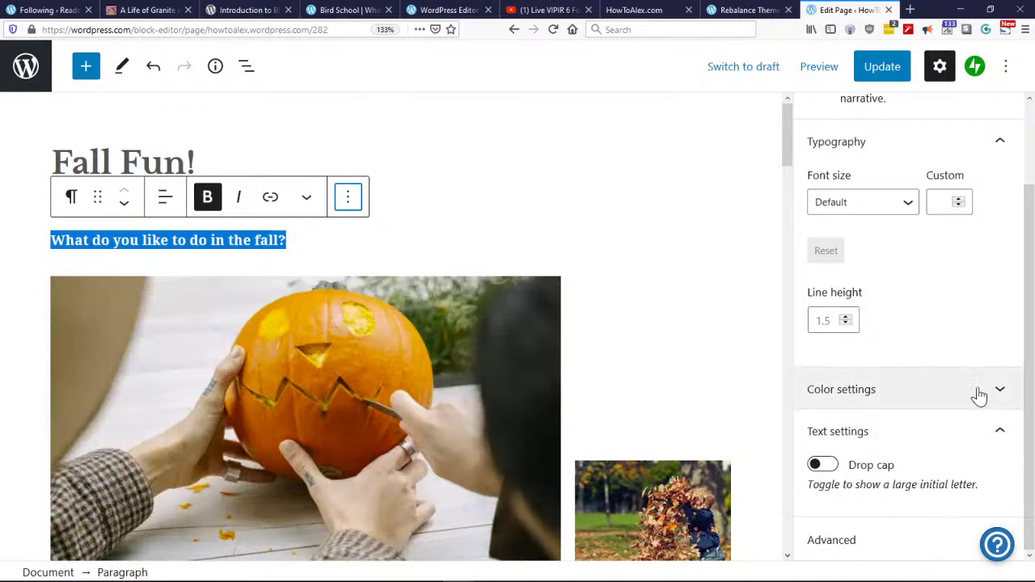
left_click(1008, 391)
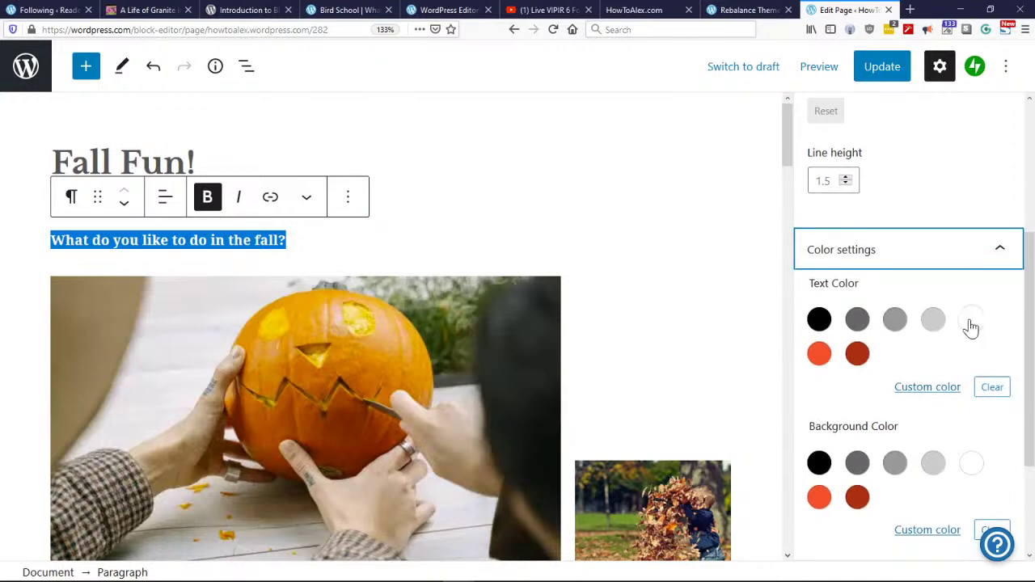
left_click(970, 321)
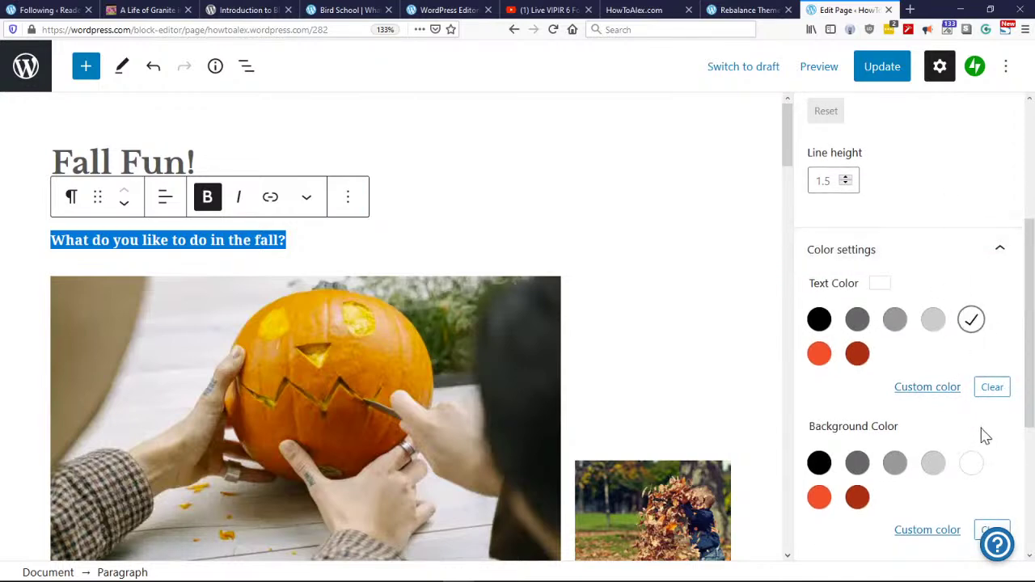
Step: Update the Fall Fun! page and switch to the live HowToAlex.com site
scroll(979, 449, "down", 4)
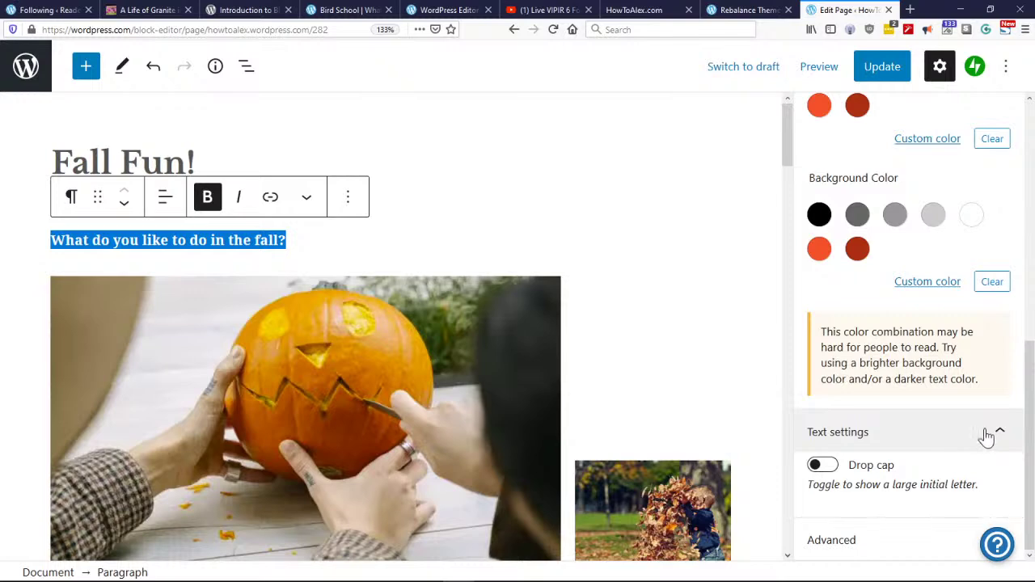
scroll(931, 476, "up", 8)
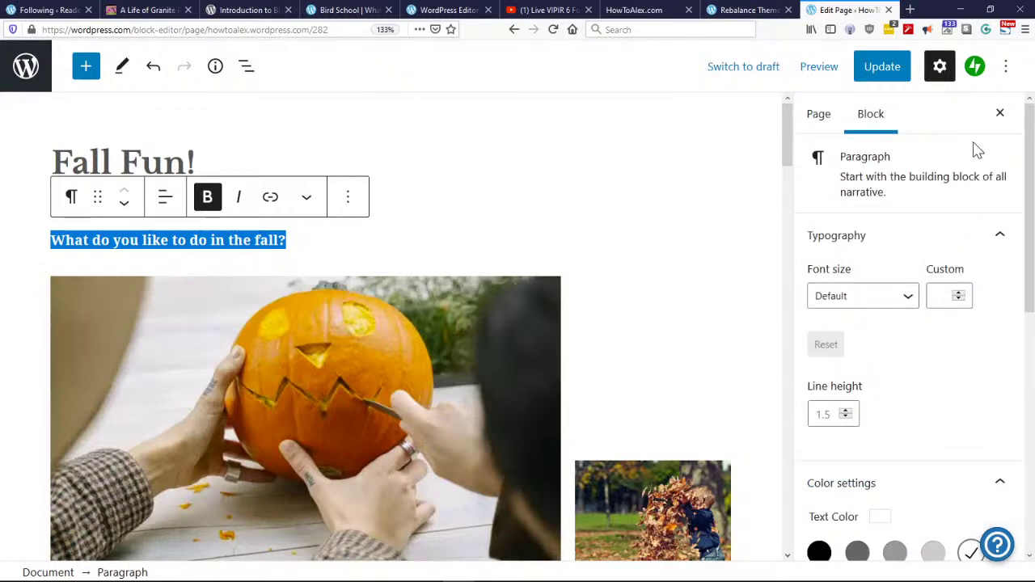
left_click(884, 71)
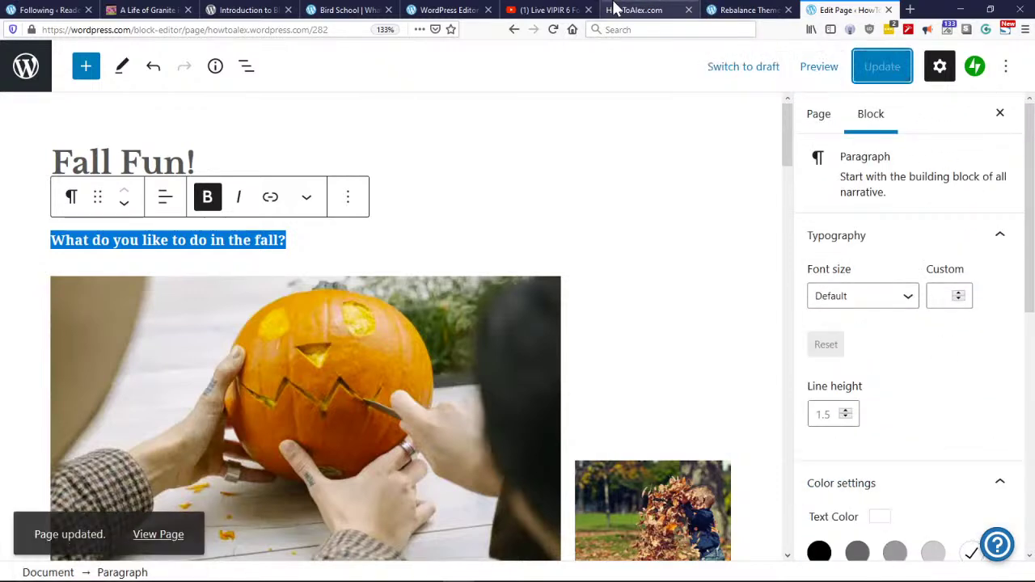
left_click_drag(634, 10, 837, 8)
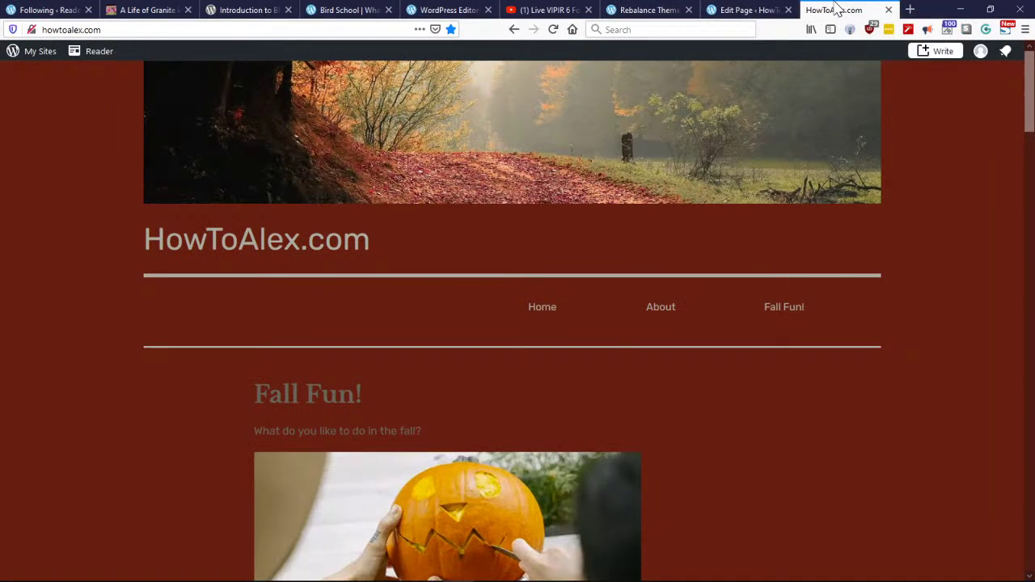
Step: Reload the live site and open its Fall Fun! page
left_click(553, 29)
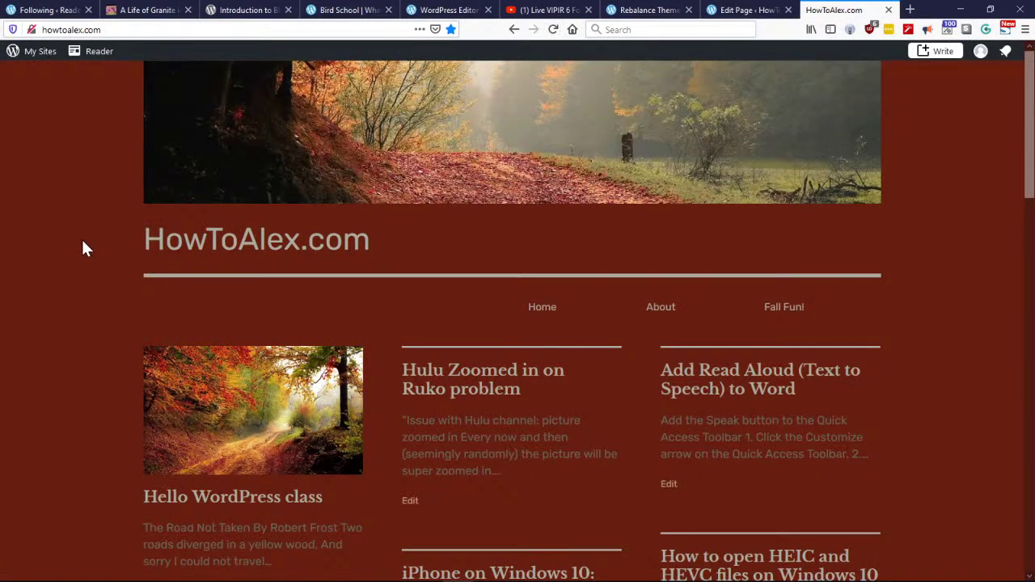
scroll(83, 242, "down", 3)
scroll(83, 242, "up", 3)
left_click(778, 309)
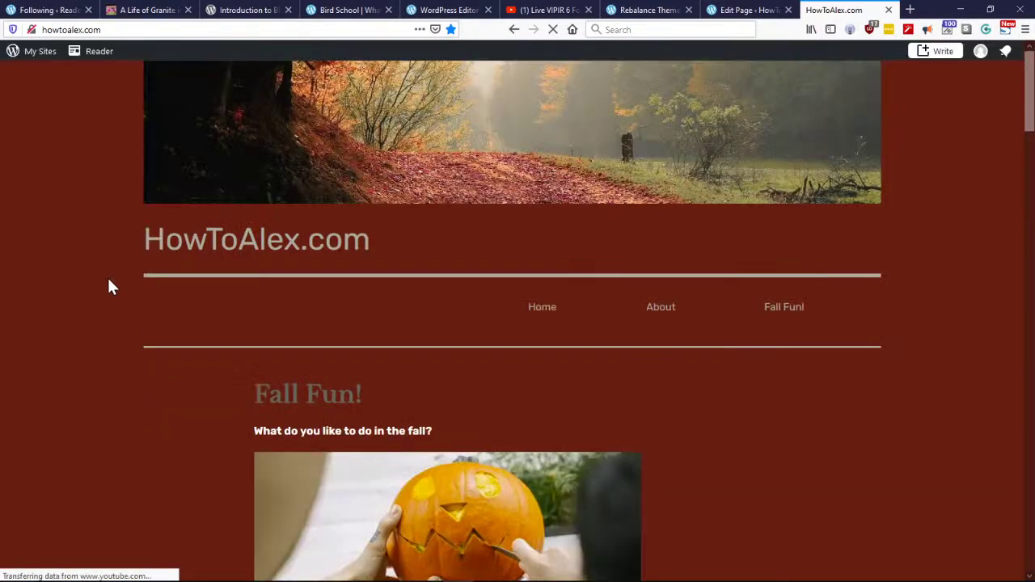
Step: Scroll down to the slideshow and advance it twice to the autumn forest photo
scroll(97, 294, "down", 3)
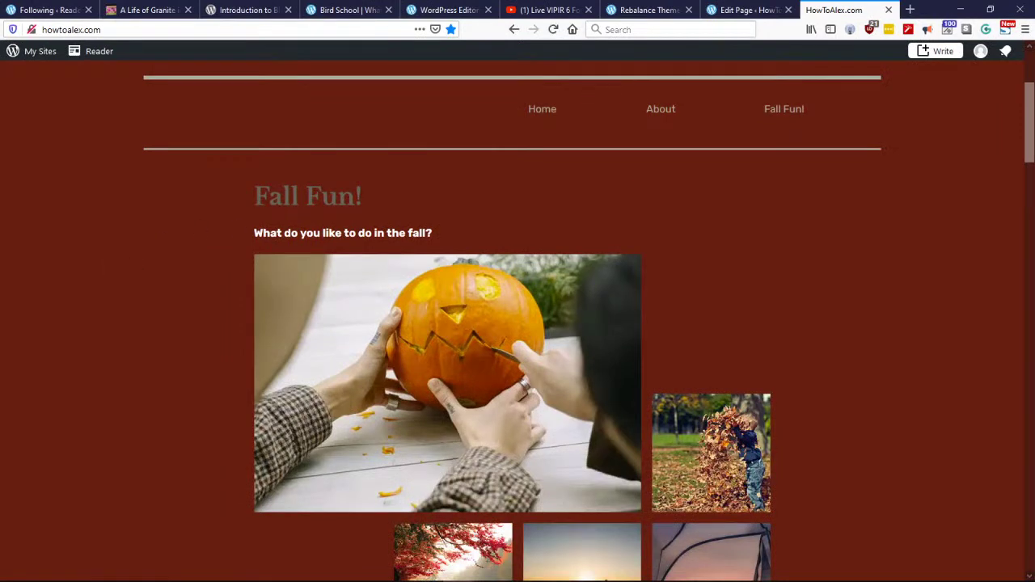
scroll(752, 225, "down", 7)
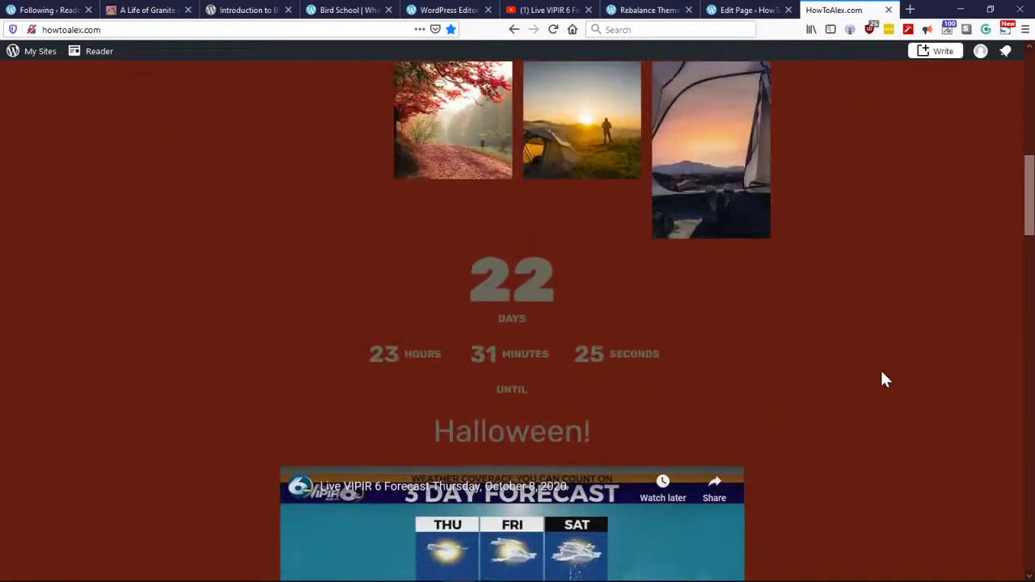
scroll(884, 379, "down", 2)
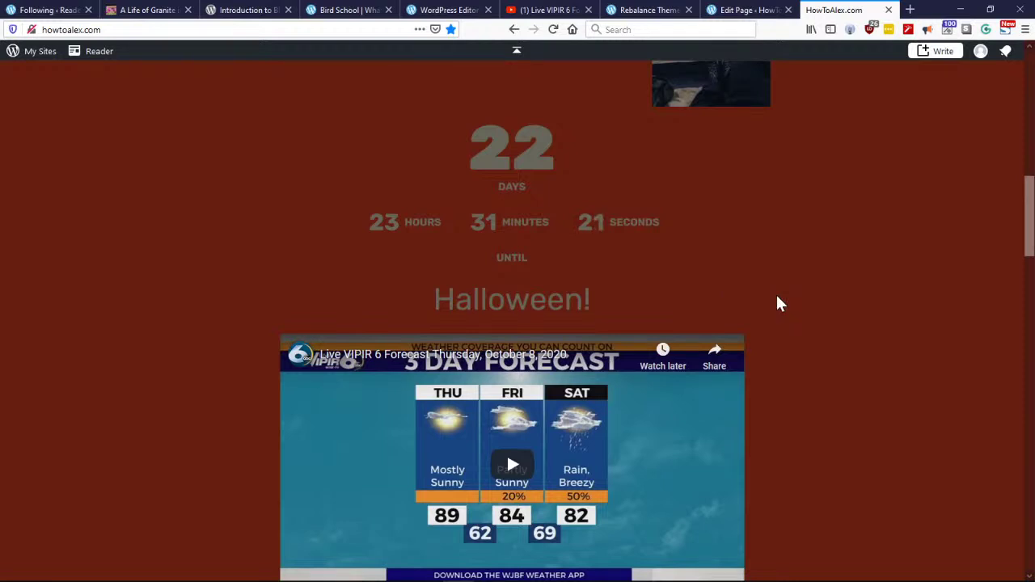
scroll(776, 299, "down", 8)
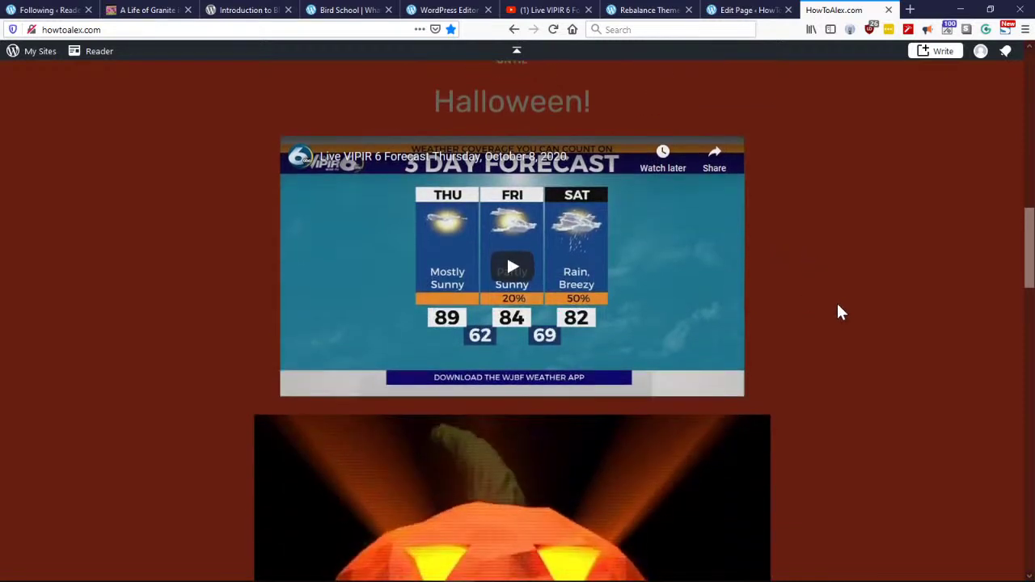
scroll(853, 296, "down", 10)
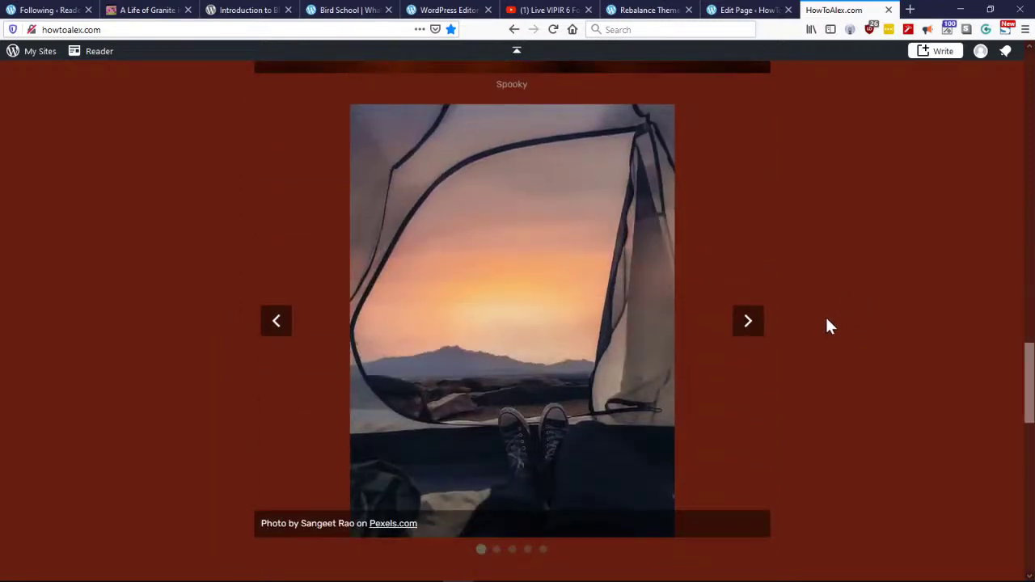
left_click(748, 321)
left_click(748, 322)
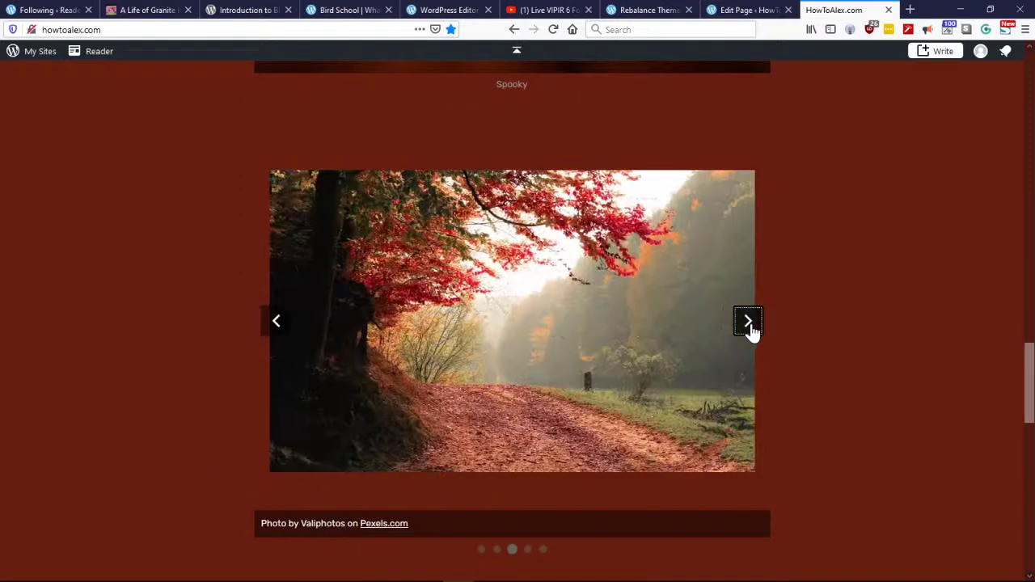
Step: View the autumn forest photo enlarged, close it, and return to the top of the page
left_click(544, 316)
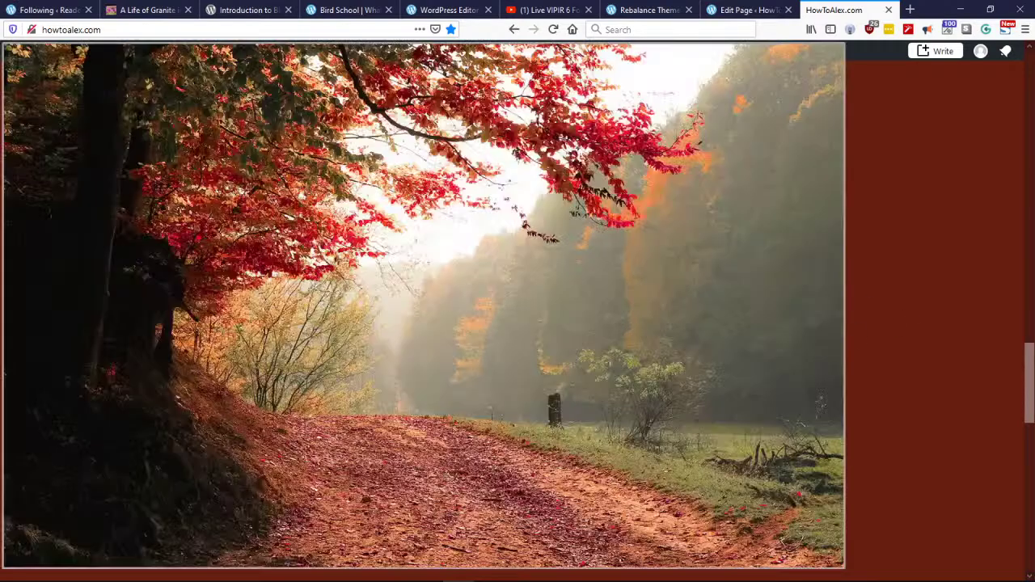
left_click(885, 251)
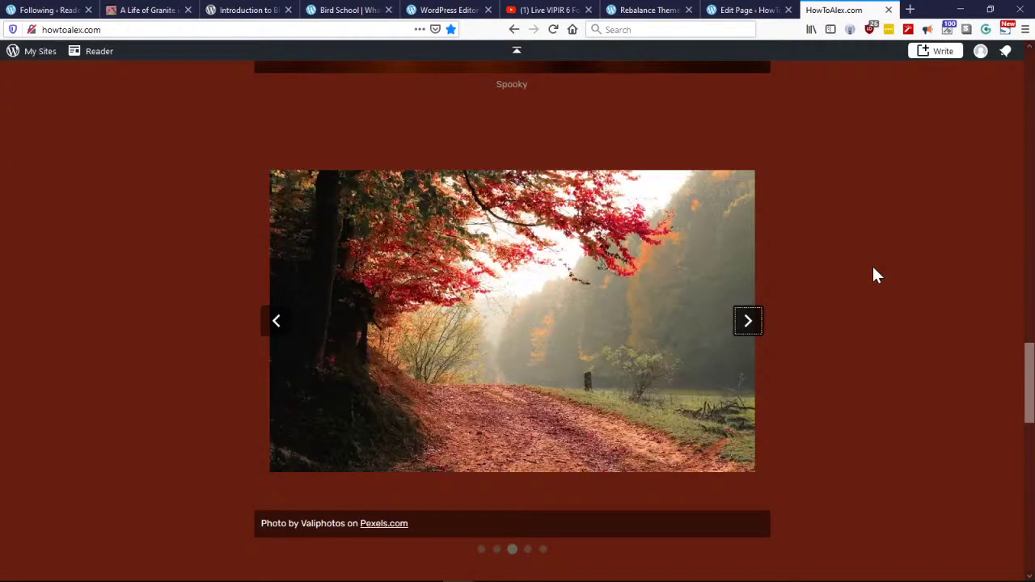
left_click_drag(1028, 392, 1023, 89)
left_click(799, 310)
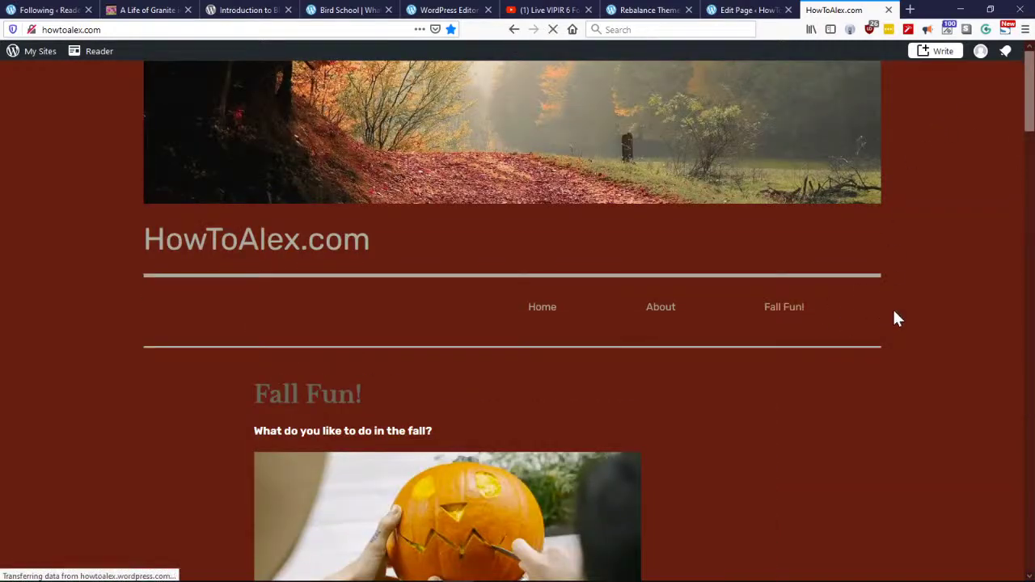
scroll(909, 372, "down", 15)
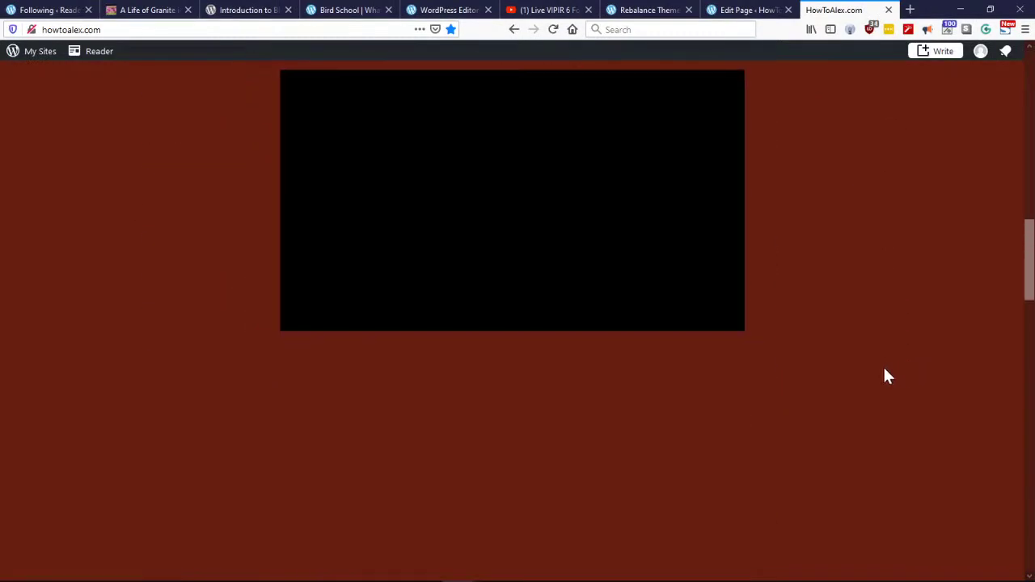
scroll(869, 368, "down", 3)
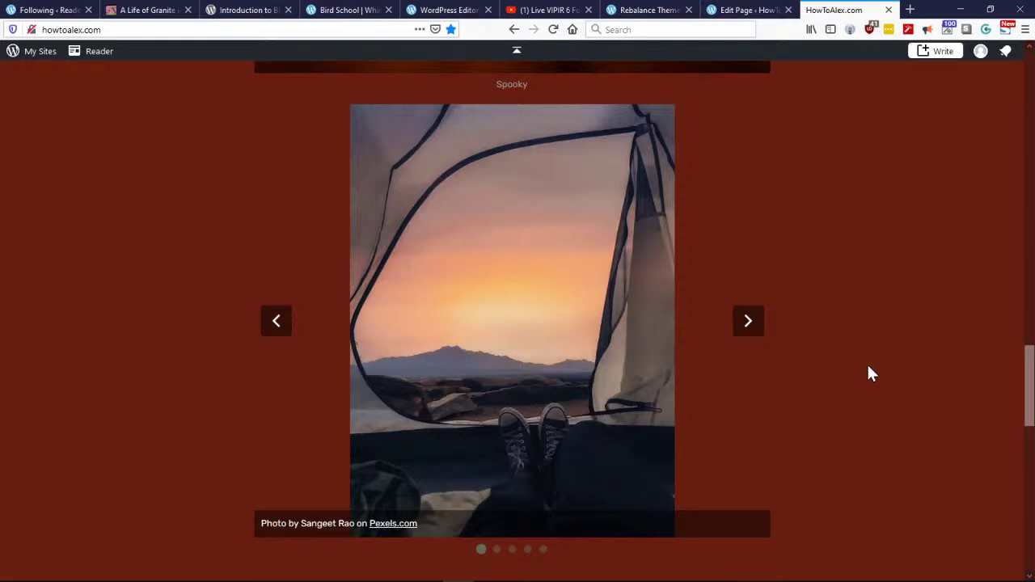
scroll(884, 375, "down", 8)
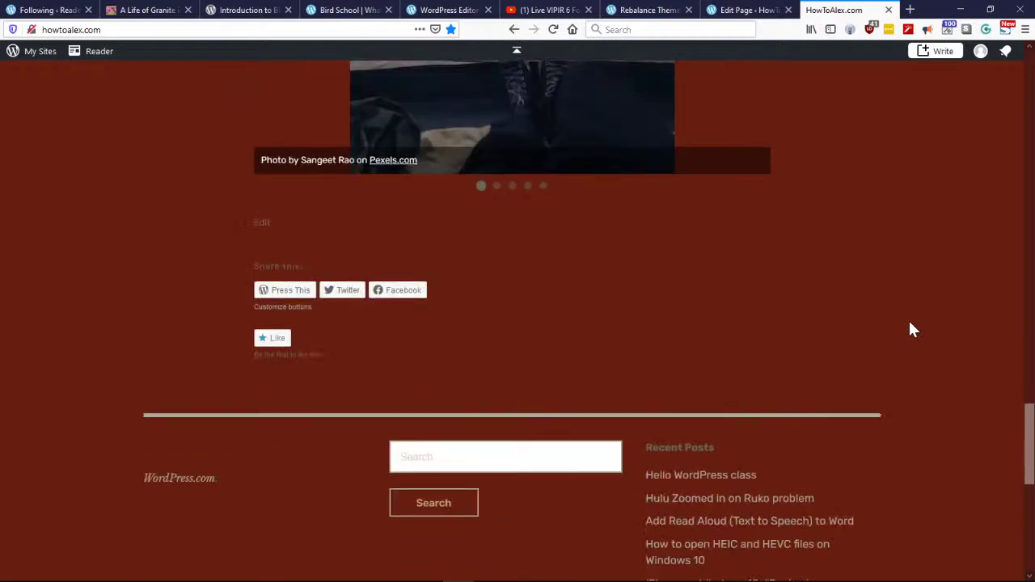
scroll(903, 340, "up", 3)
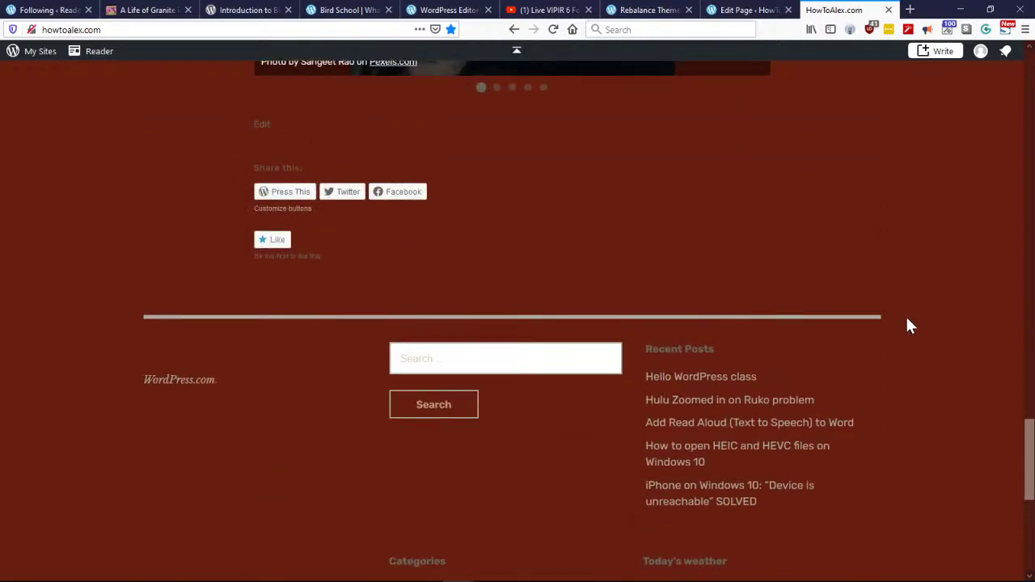
scroll(907, 320, "down", 6)
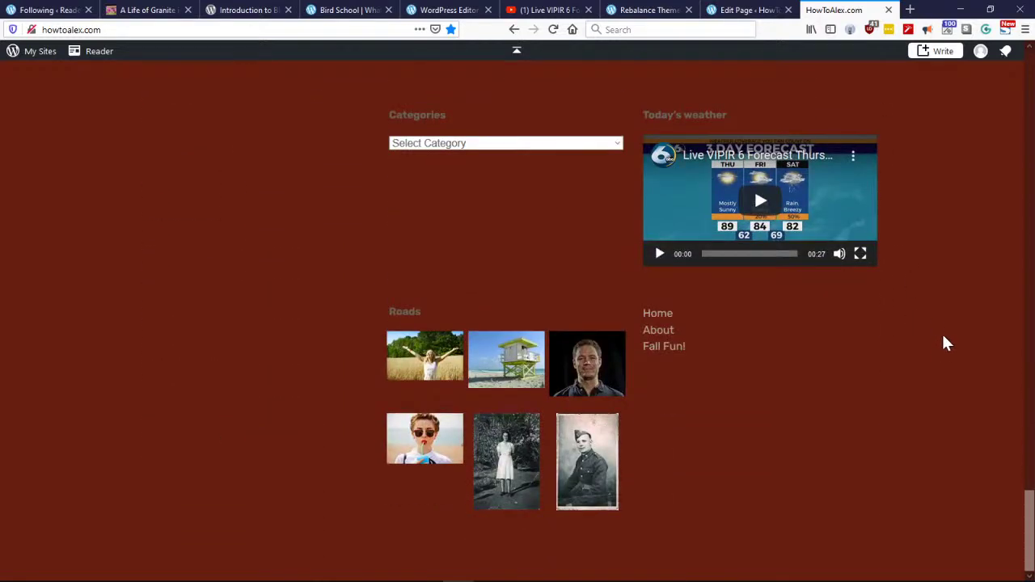
scroll(942, 334, "up", 10)
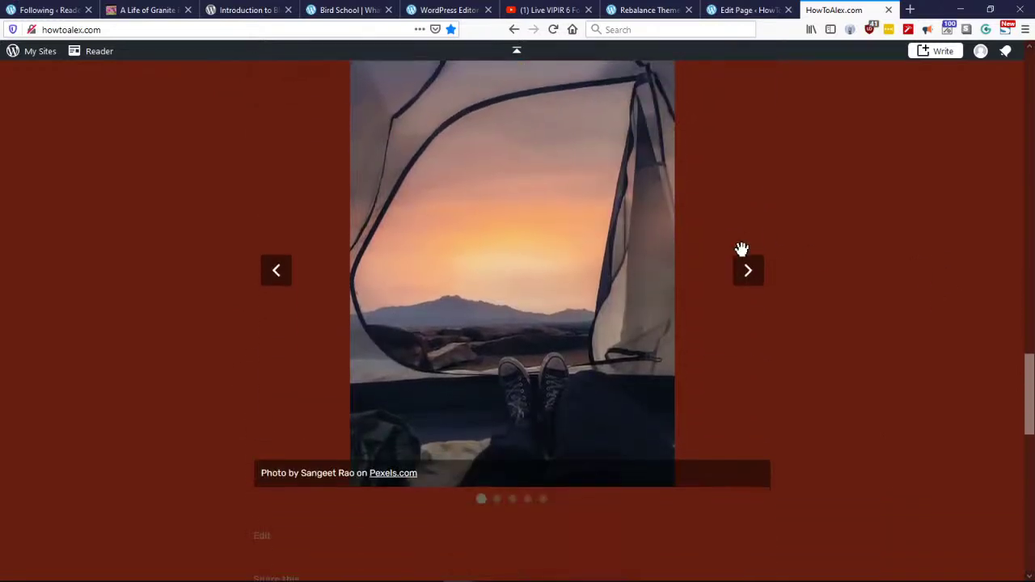
Step: Advance the slideshow from the tent-and-sunrise photo past the autumn forest and leaves photos
left_click(749, 276)
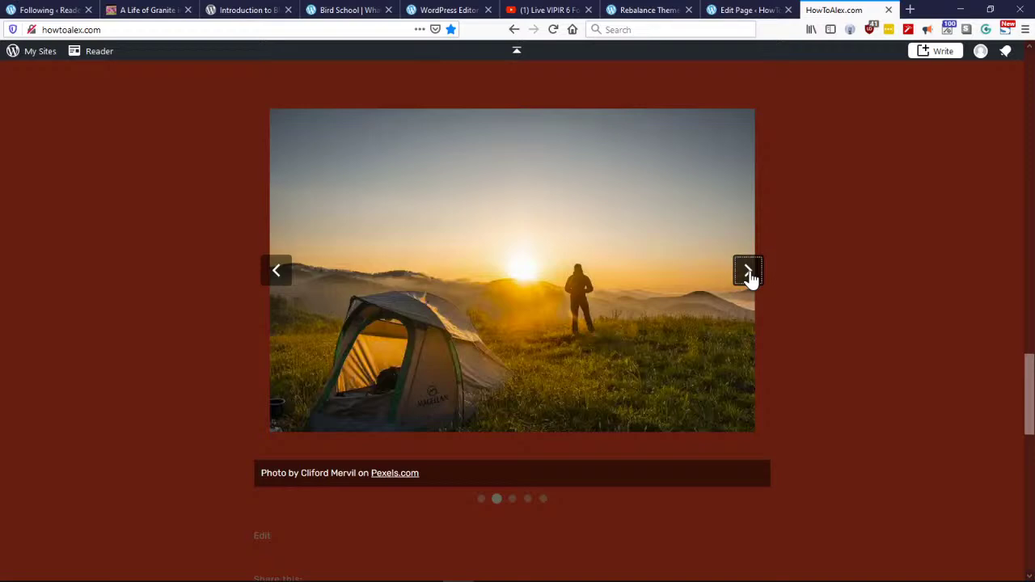
left_click(750, 279)
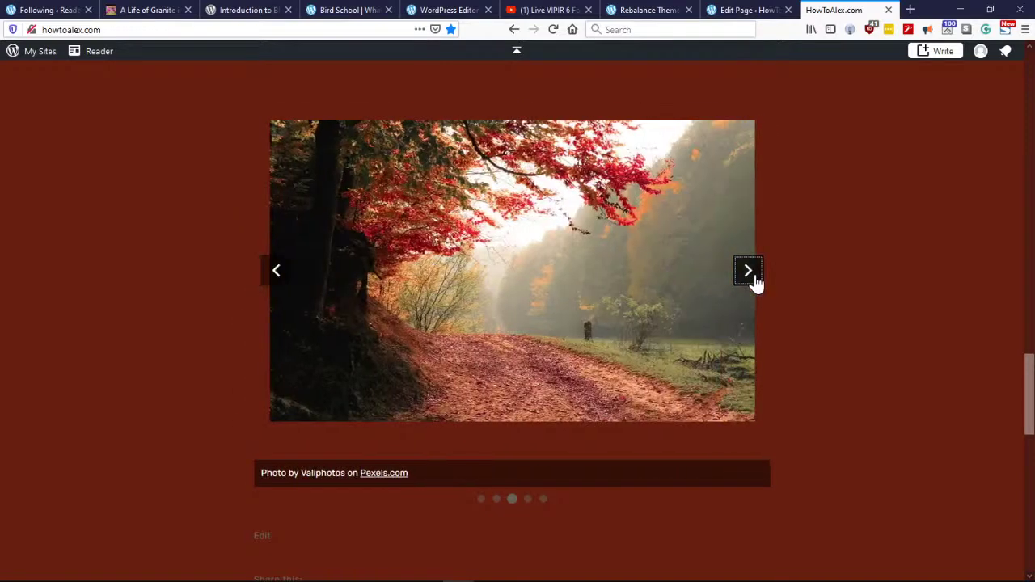
left_click_drag(713, 335, 501, 307)
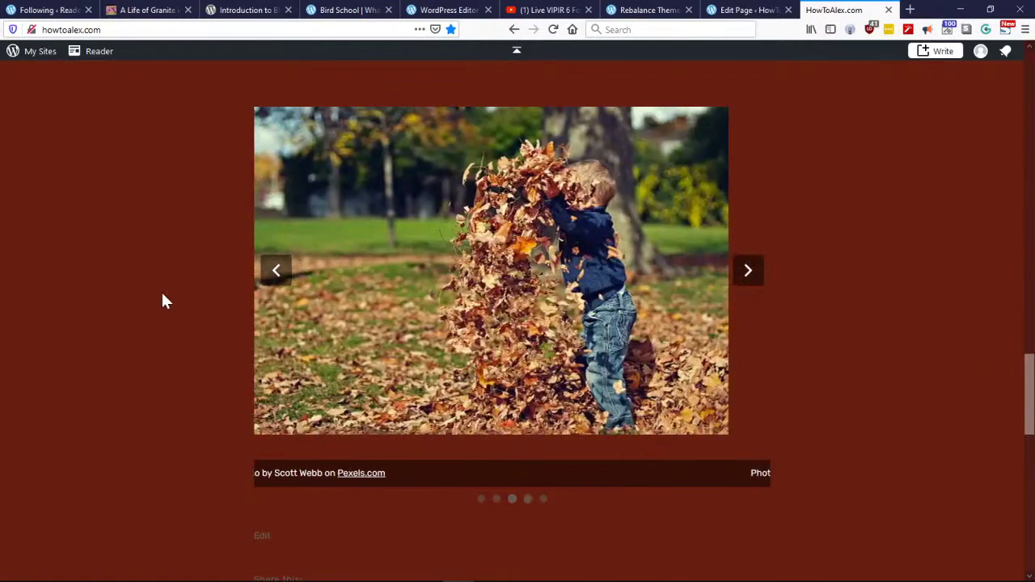
left_click_drag(764, 285, 555, 277)
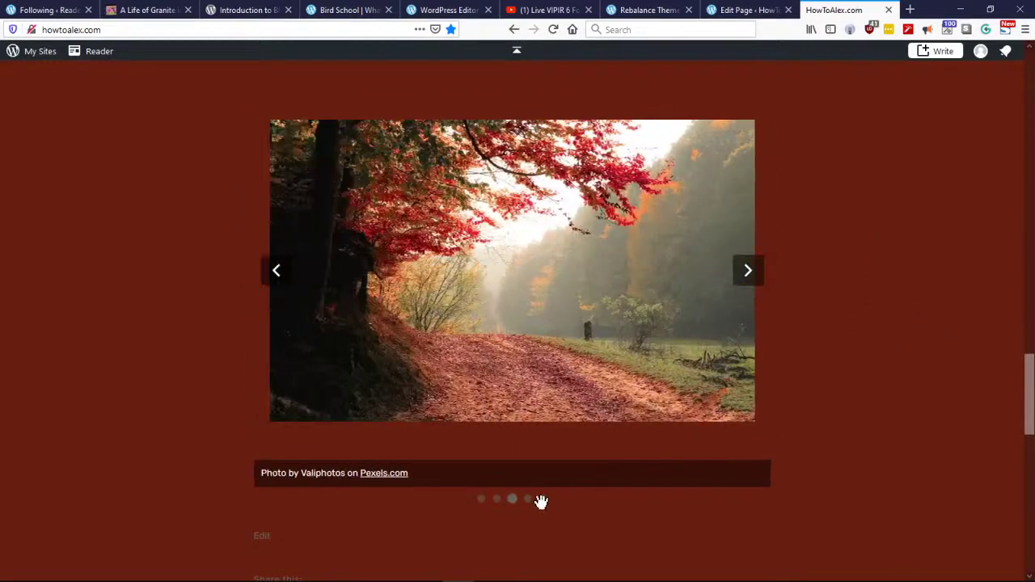
Step: Jump between slides with the indicator dots, ending on the fifth, pumpkin-carving photo
left_click(542, 500)
left_click(526, 502)
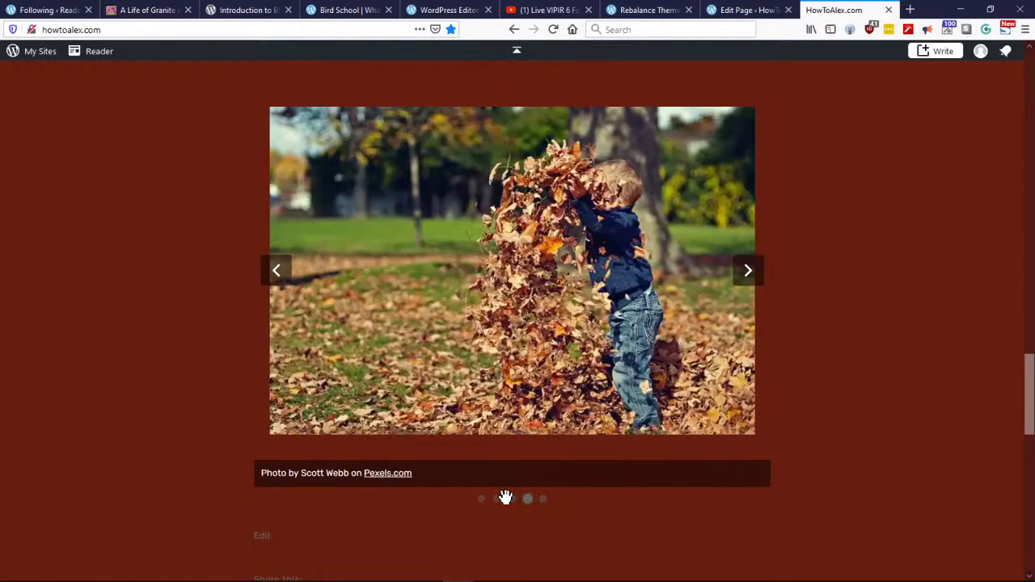
left_click(495, 502)
left_click(482, 501)
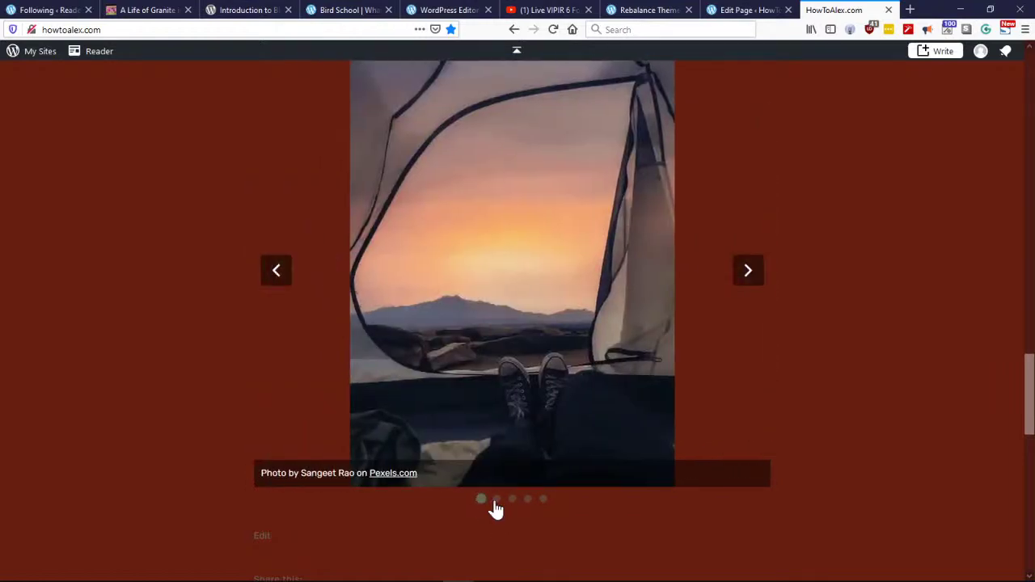
left_click(526, 501)
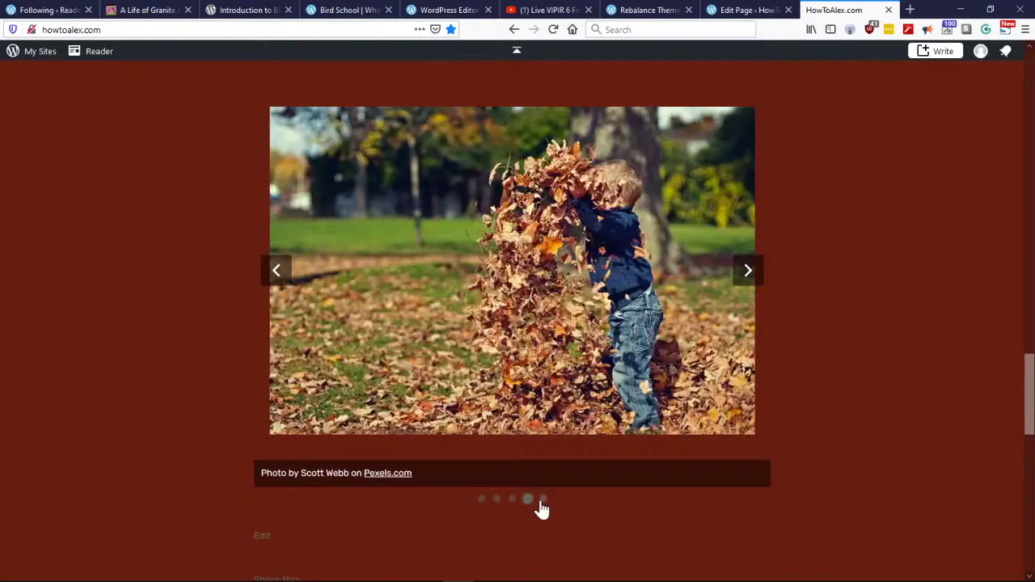
left_click(540, 500)
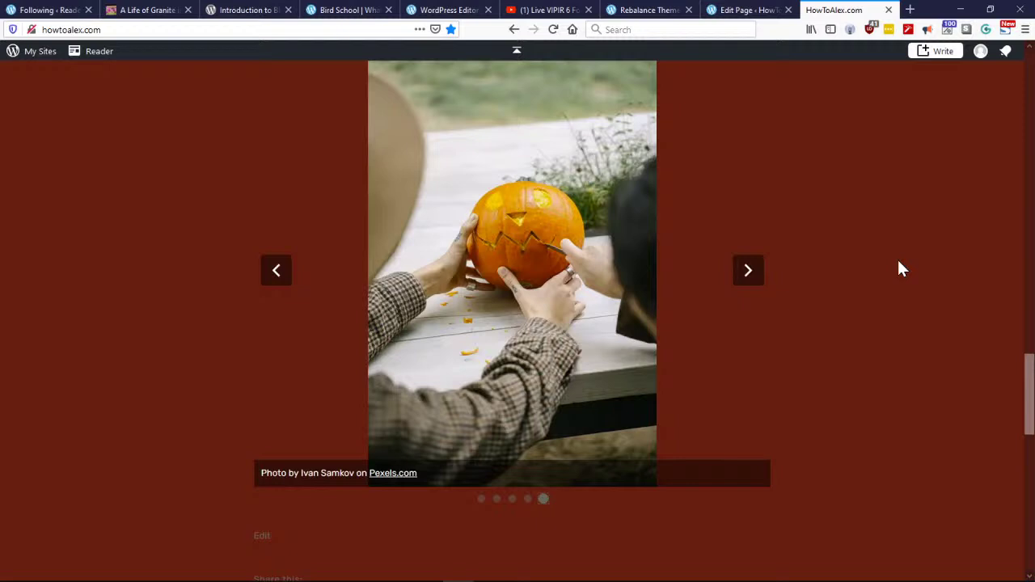
scroll(902, 269, "down", 10)
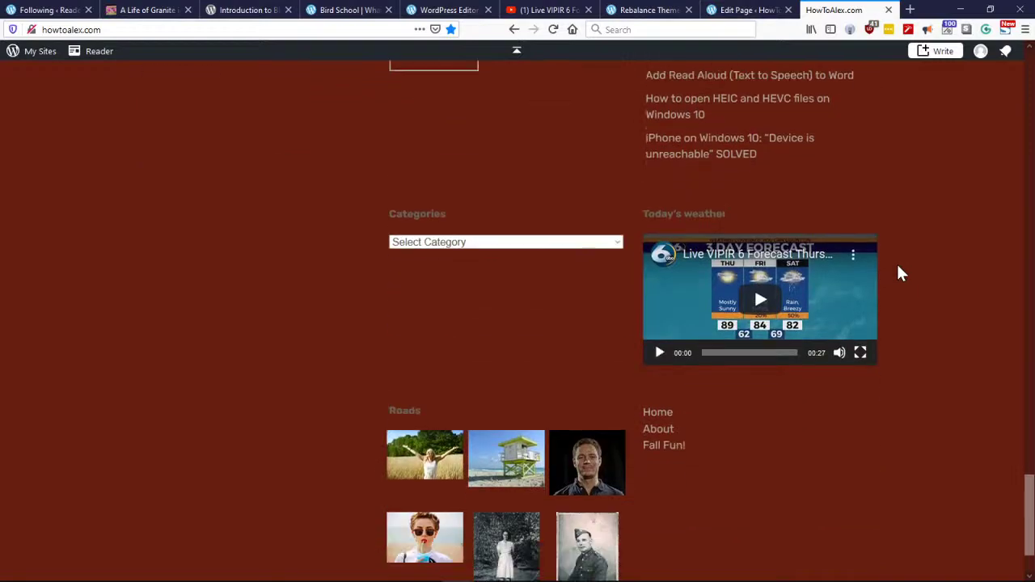
Step: Return to the header, open the Home page and browse its grid of blog posts
scroll(954, 326, "down", 2)
scroll(950, 325, "up", 3)
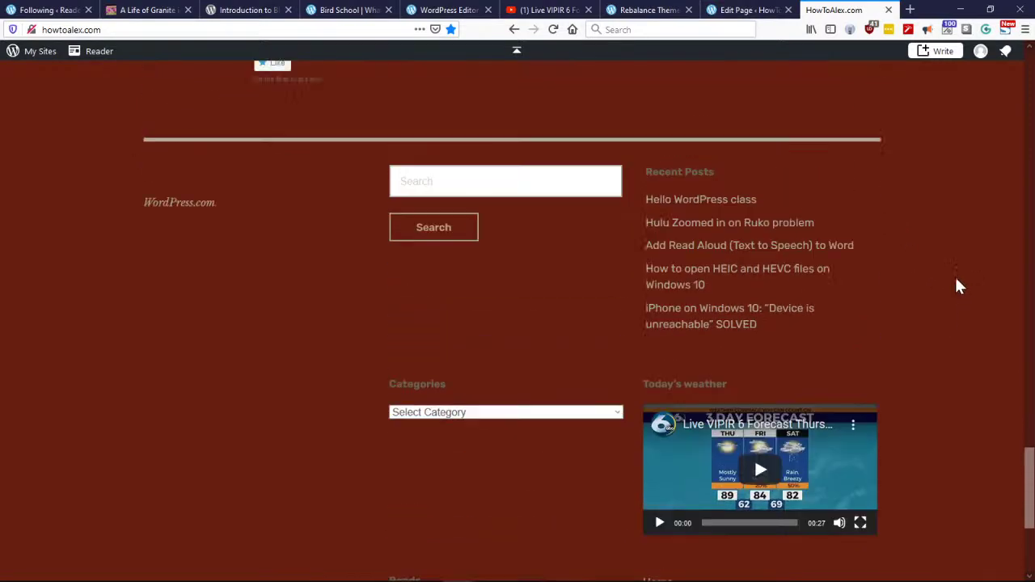
scroll(958, 286, "up", 12)
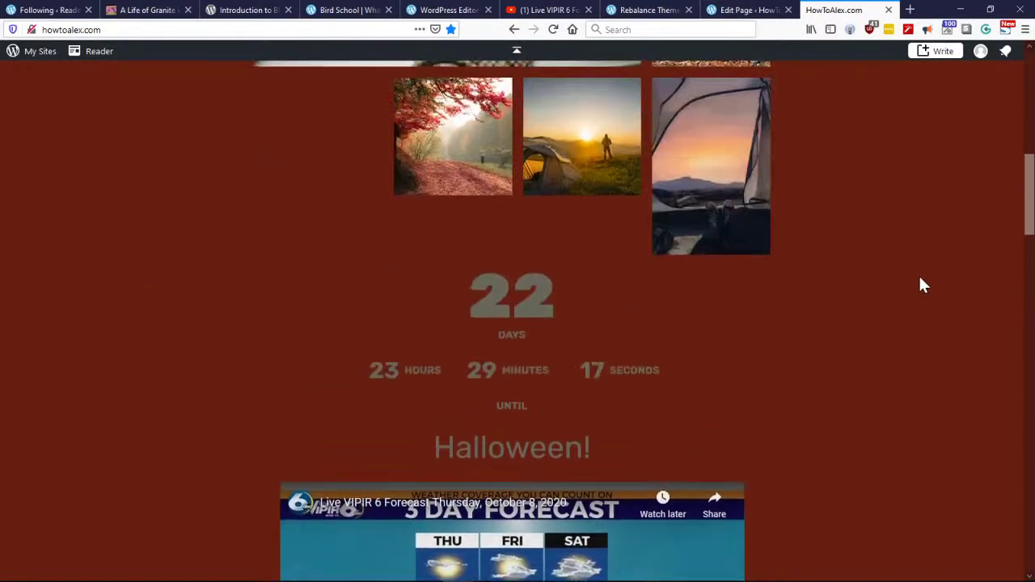
scroll(922, 285, "up", 8)
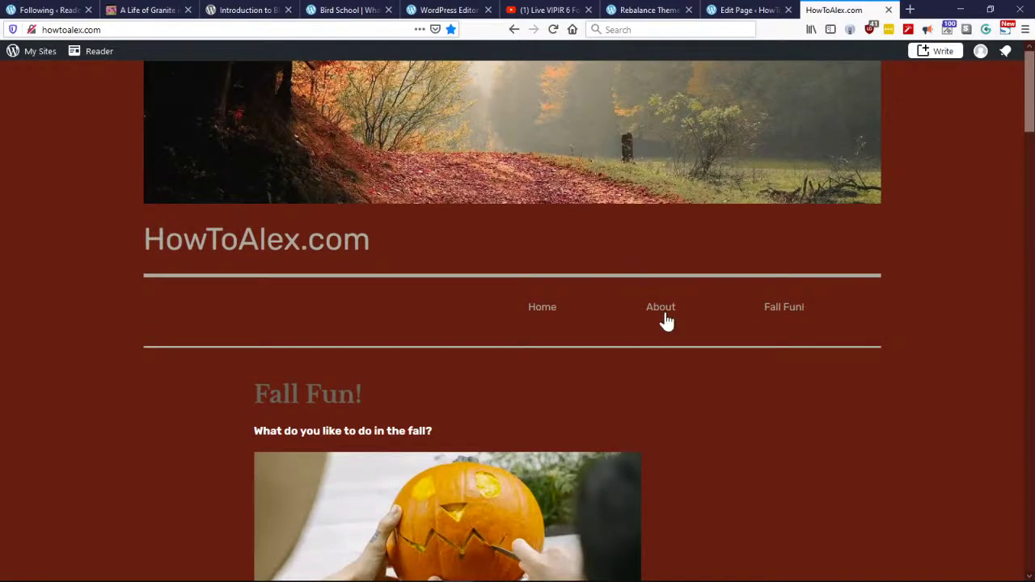
left_click(542, 317)
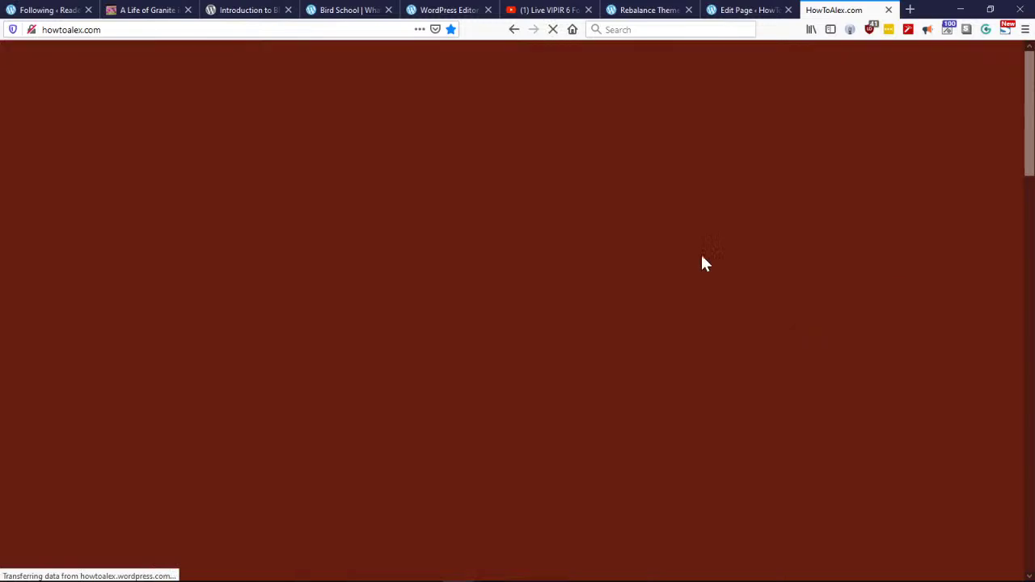
scroll(64, 235, "down", 2)
scroll(68, 234, "down", 1)
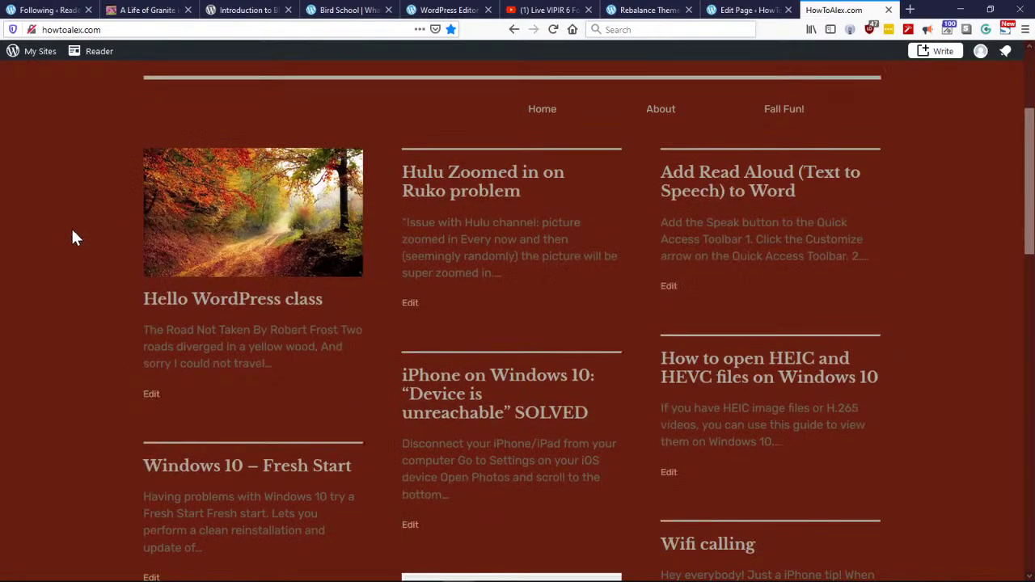
scroll(73, 237, "up", 2)
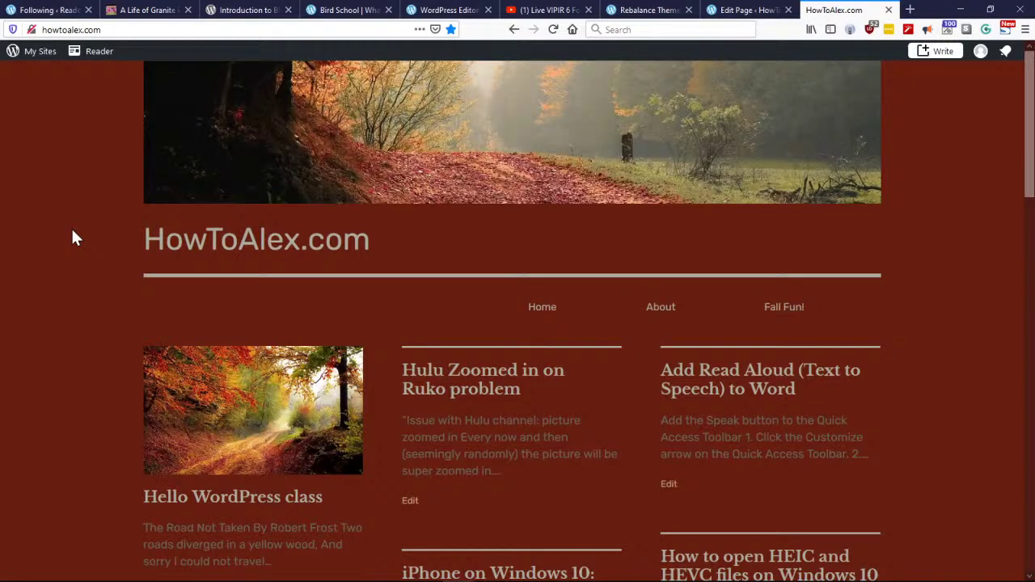
scroll(71, 235, "down", 2)
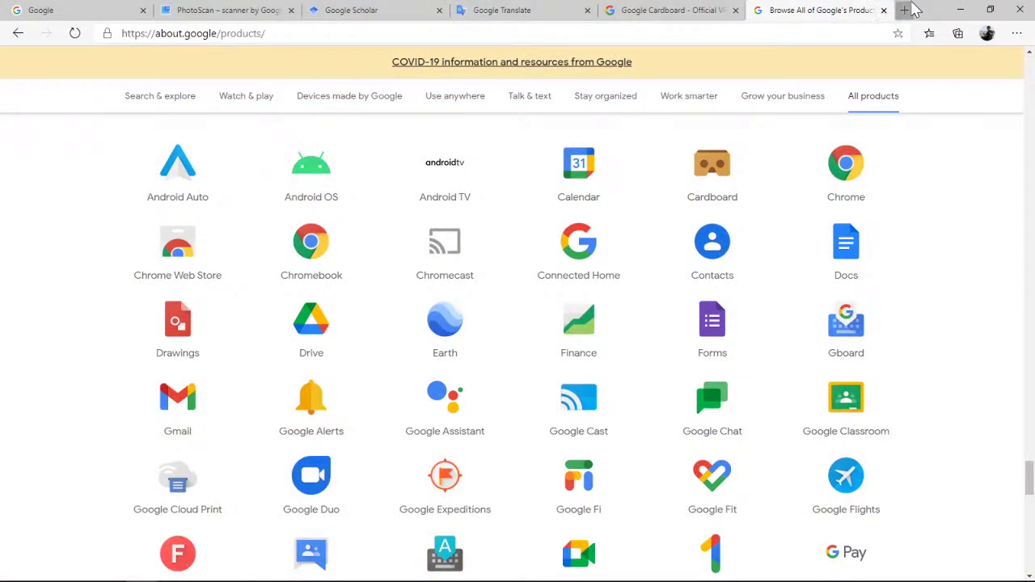
Step: Load howtoalex.com in a new Edge tab
left_click(904, 10)
type("ho")
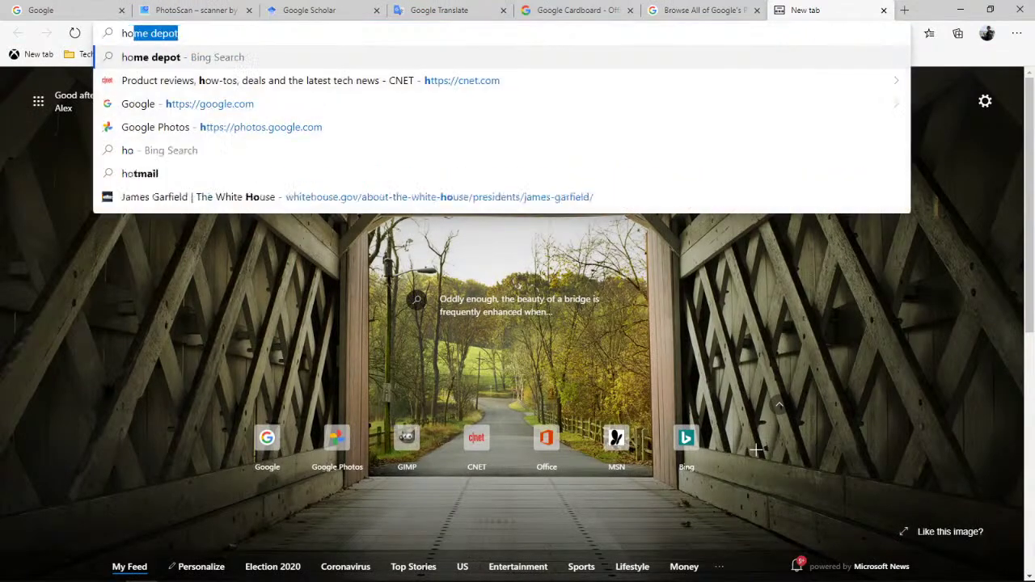
type("wto")
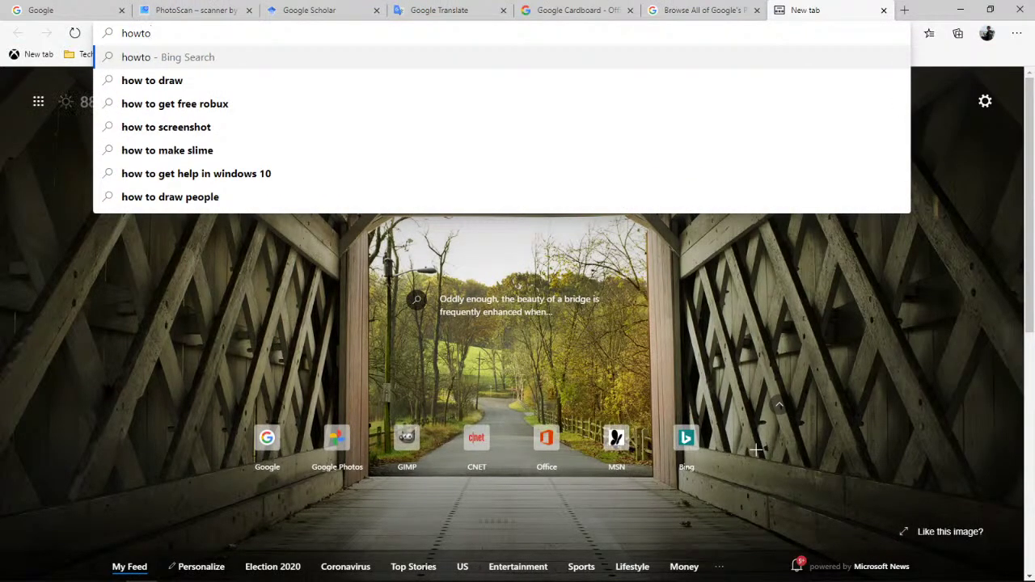
type("alex.com")
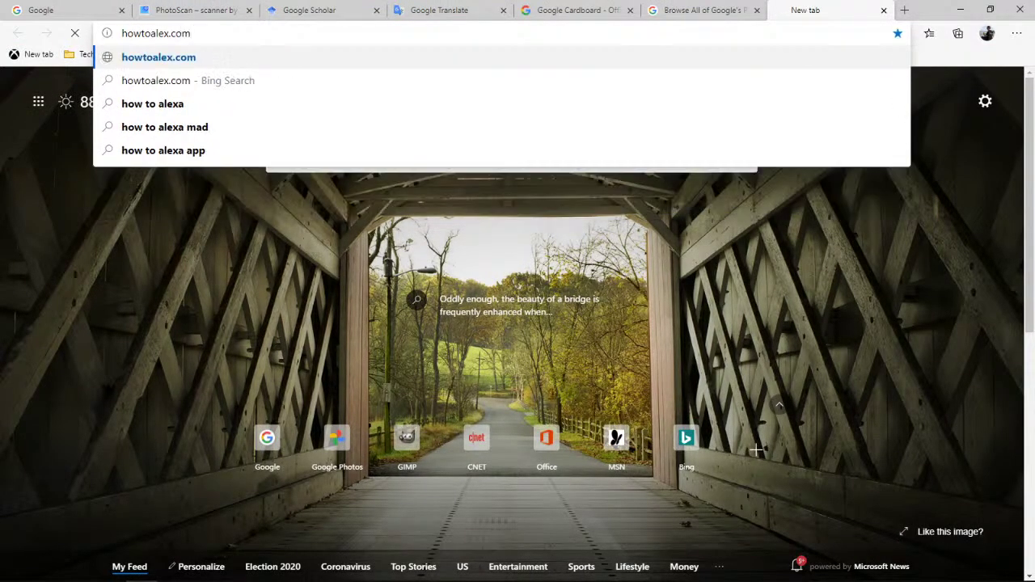
key("Return")
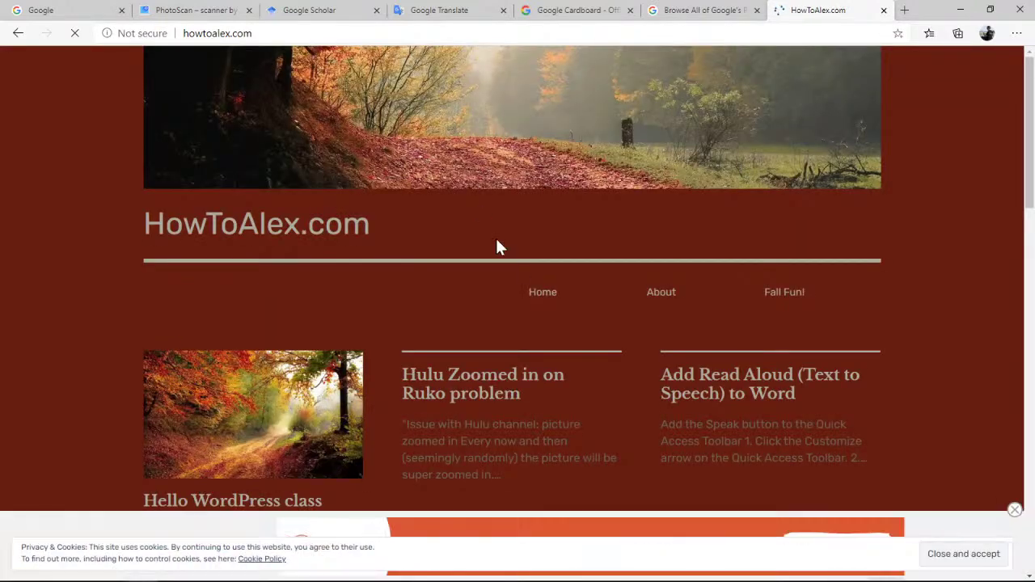
Step: Accept the cookie notice, dismiss the ad strip, and browse the site's posts
left_click(952, 557)
left_click(1014, 510)
scroll(919, 365, "down", 1)
scroll(919, 365, "down", 1)
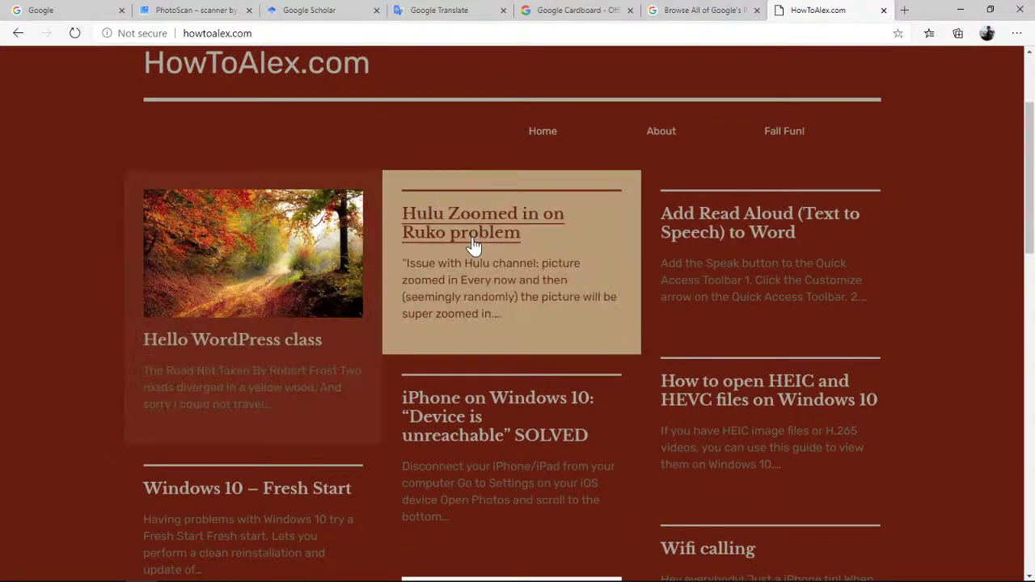
scroll(711, 246, "down", 2)
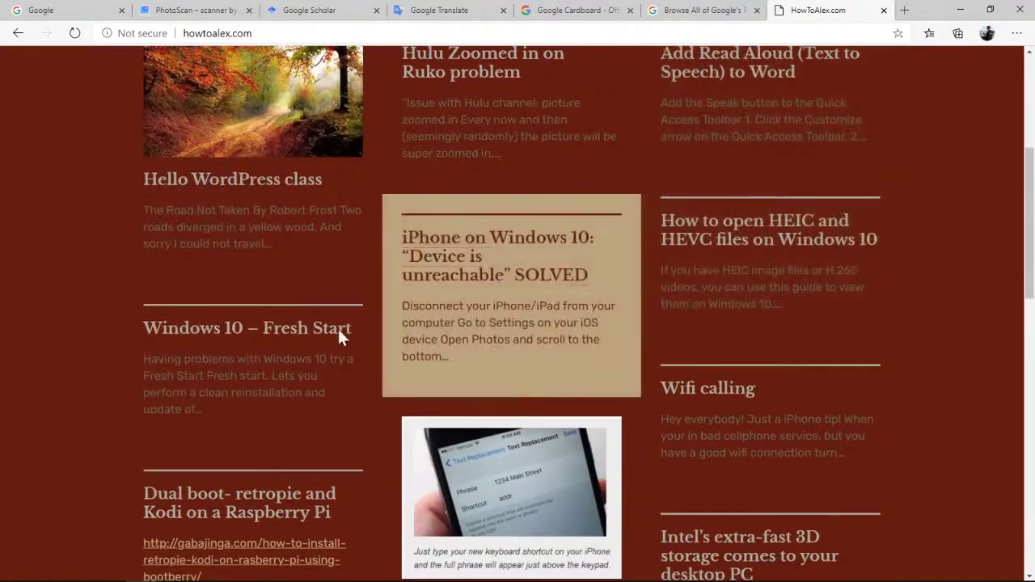
scroll(288, 341, "down", 3)
scroll(342, 388, "up", 5)
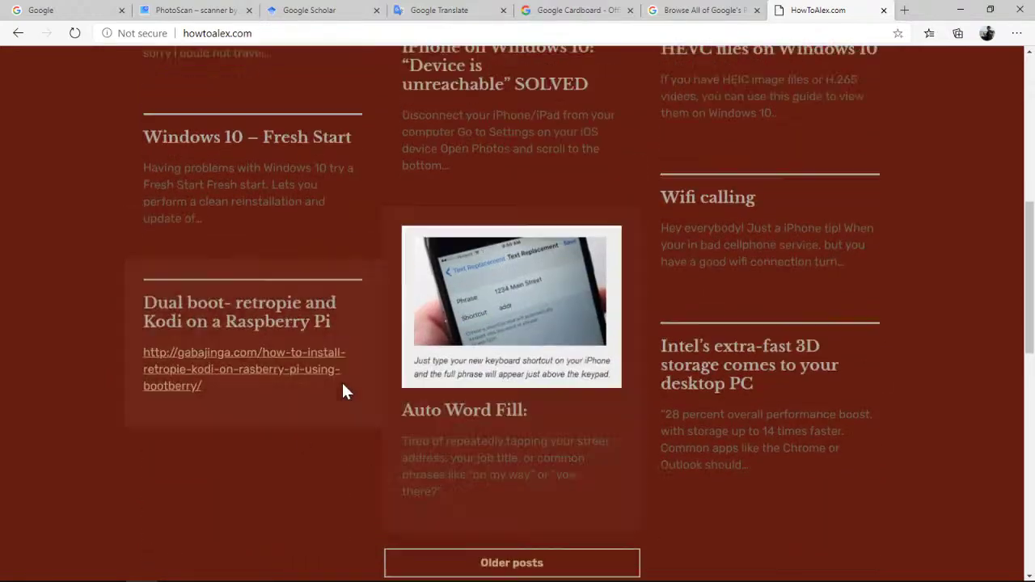
Step: Read the Hello WordPress class post, then minimize Edge and Firefox to reveal PowerPoint
left_click(296, 300)
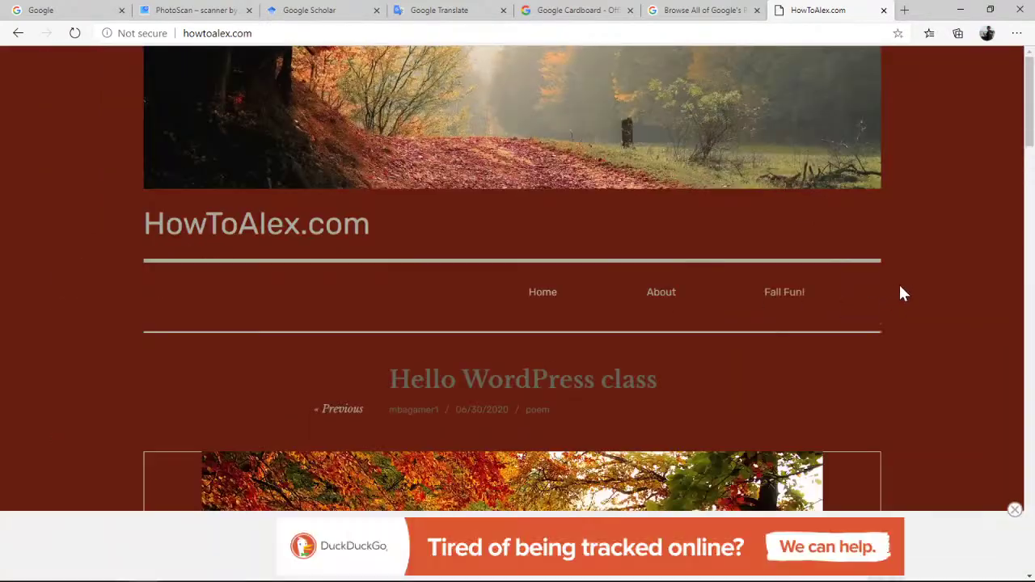
scroll(926, 259, "down", 4)
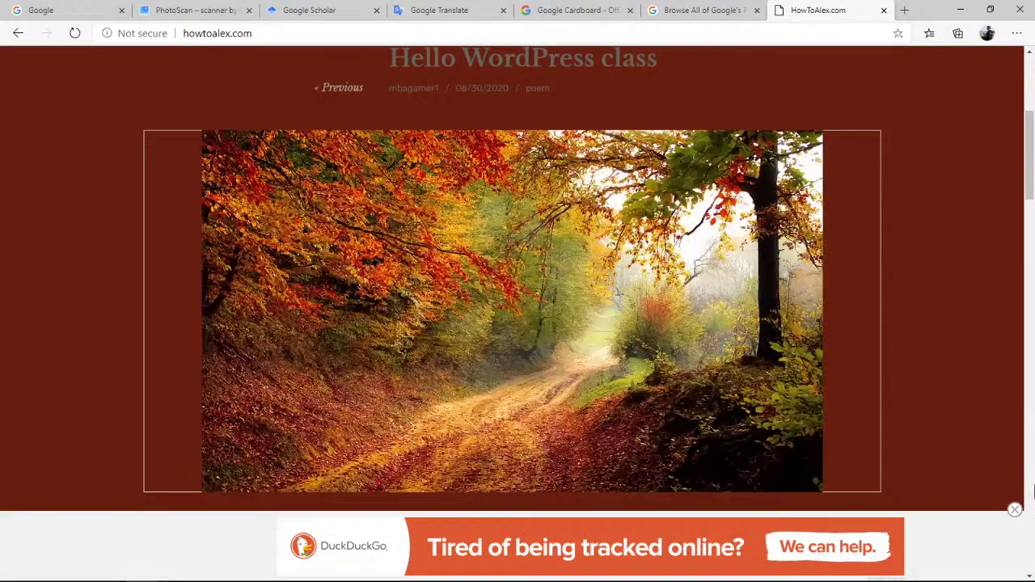
left_click(1015, 509)
scroll(921, 355, "down", 2)
scroll(918, 362, "down", 10)
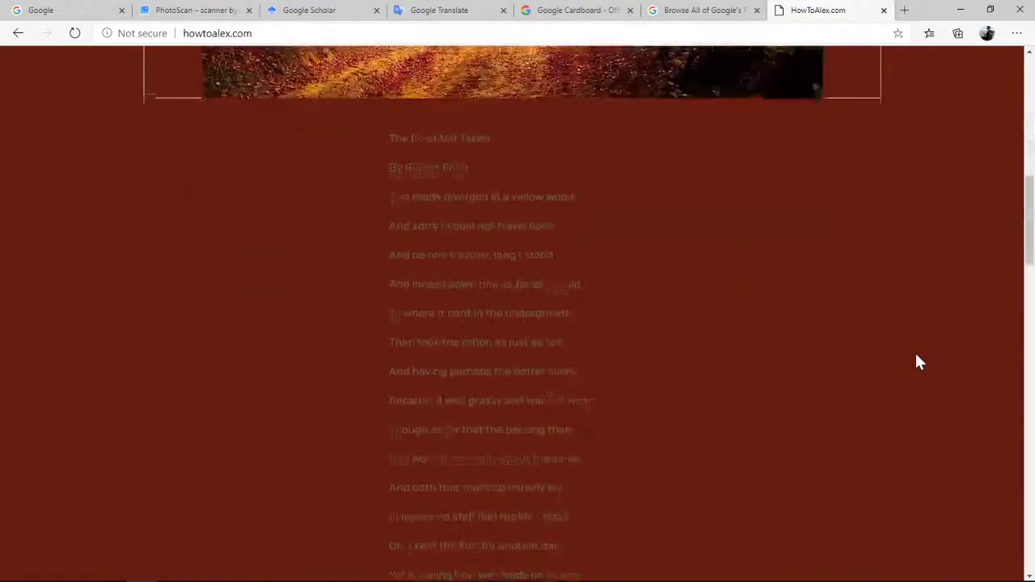
scroll(919, 361, "down", 3)
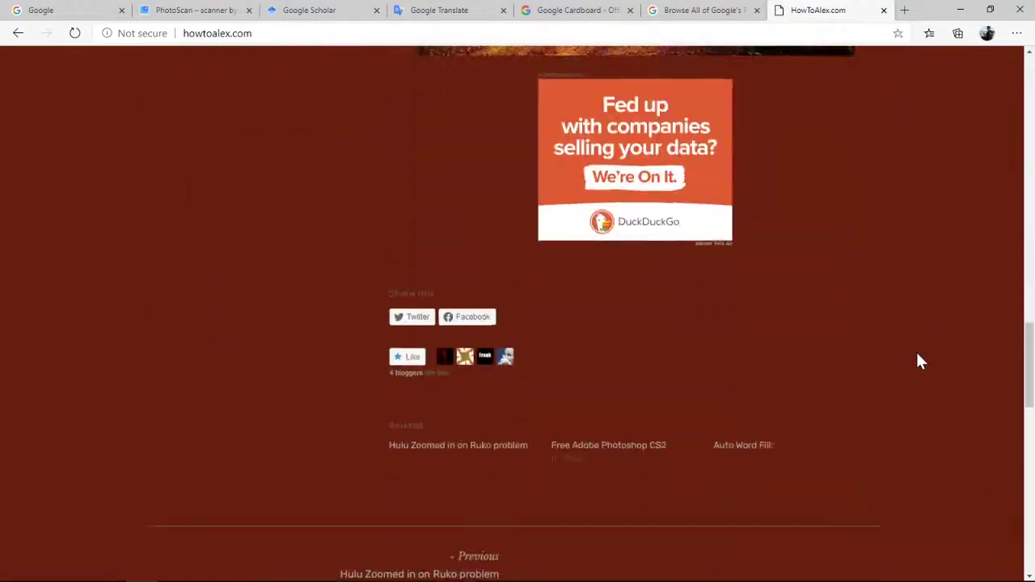
scroll(920, 360, "down", 3)
scroll(920, 361, "up", 20)
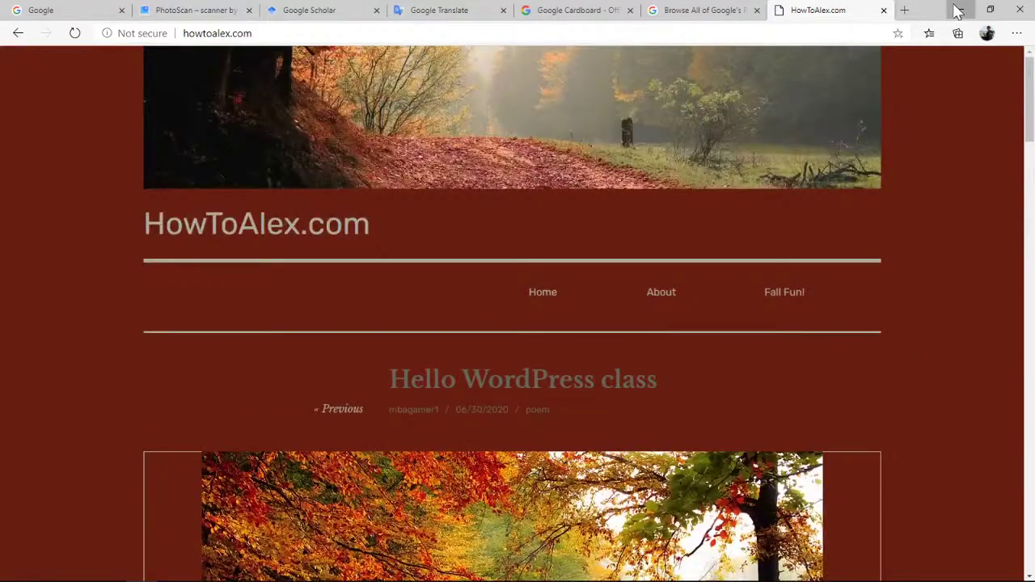
left_click(960, 10)
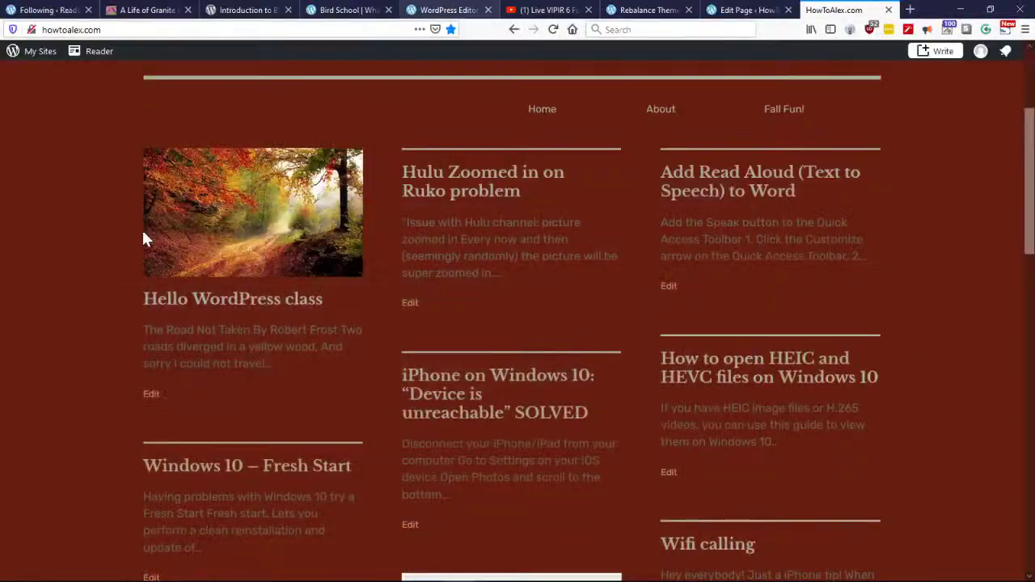
left_click(959, 9)
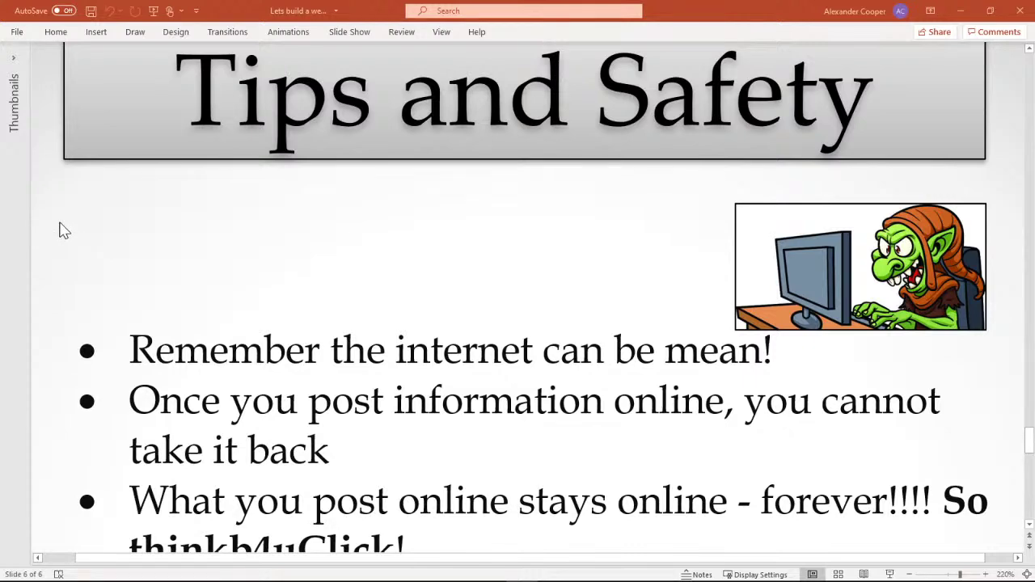
Step: Scroll through the Tips and Safety slide to the Expert Tips links, then back toward slide 1
scroll(63, 230, "down", 5)
scroll(63, 230, "up", 2)
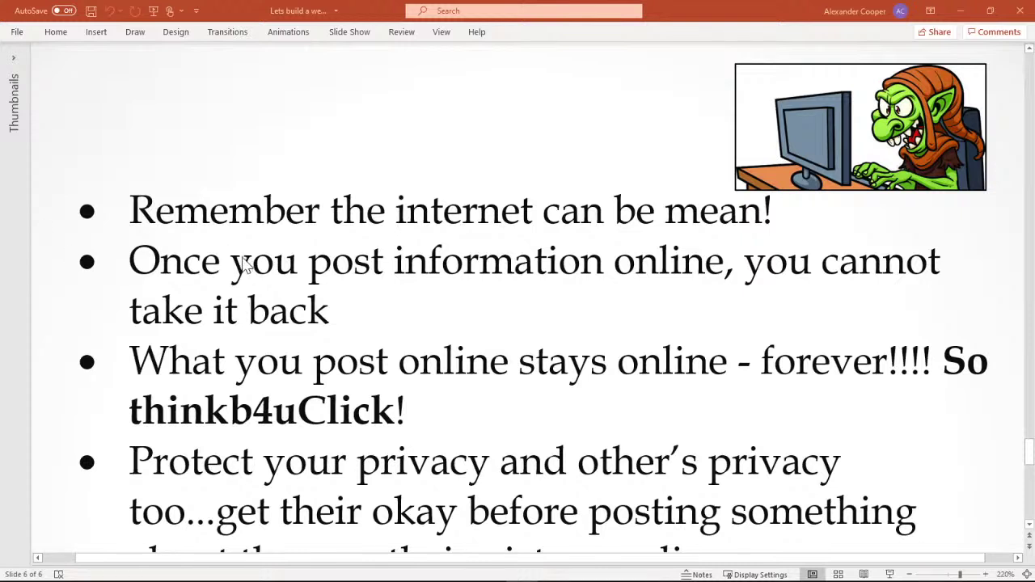
scroll(472, 279, "down", 5)
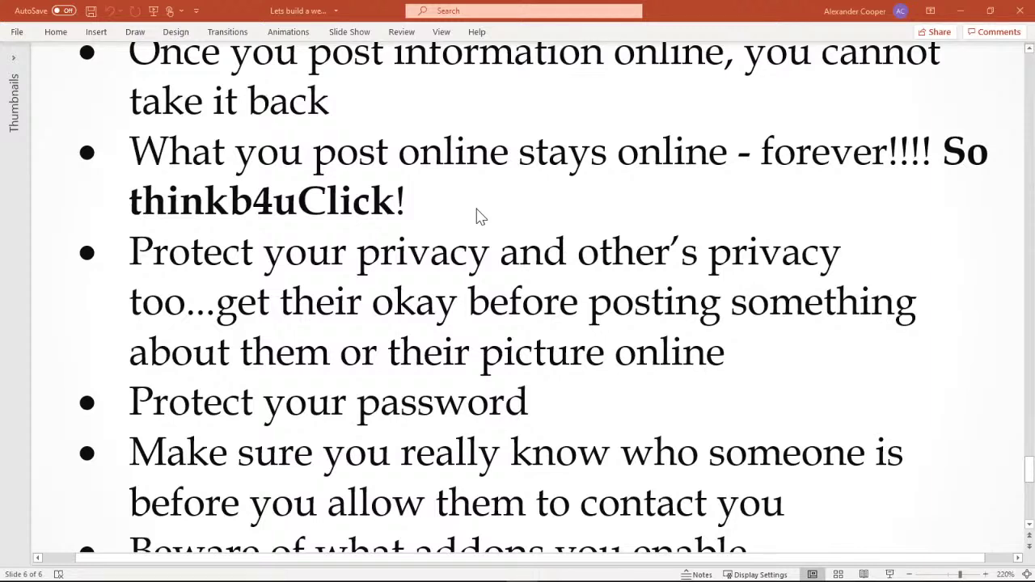
scroll(857, 319, "down", 6)
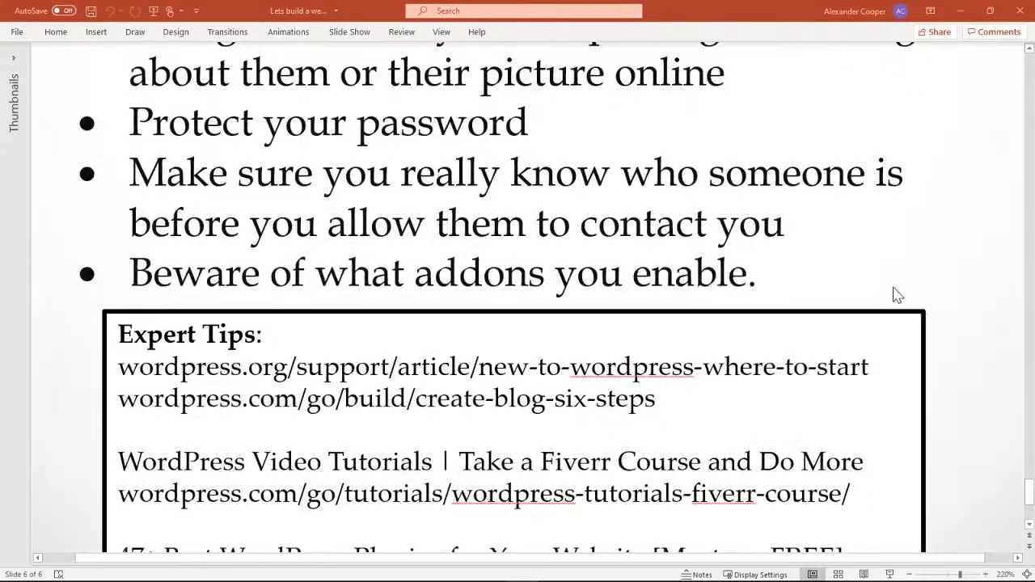
scroll(897, 295, "down", 1)
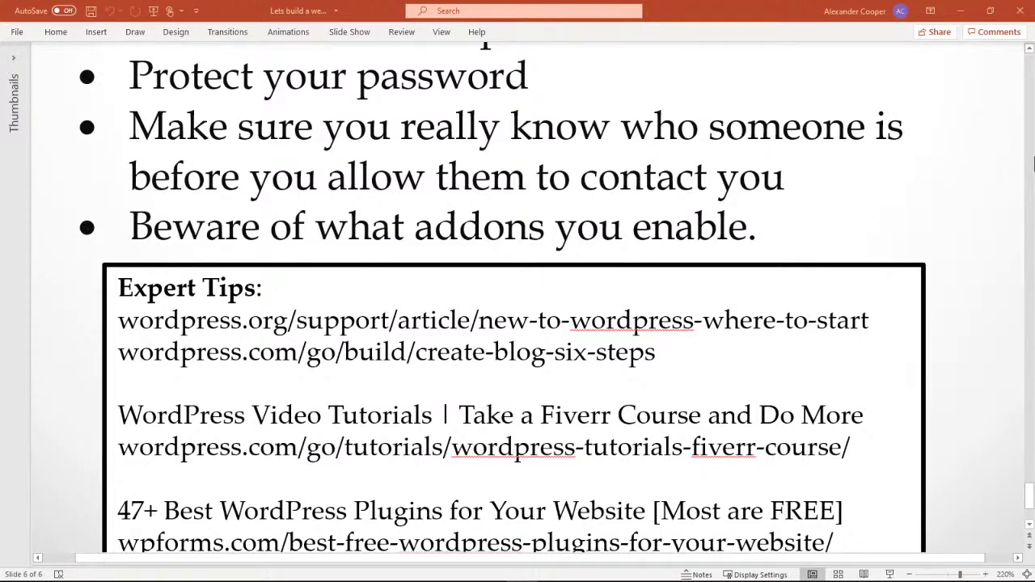
scroll(958, 220, "down", 3)
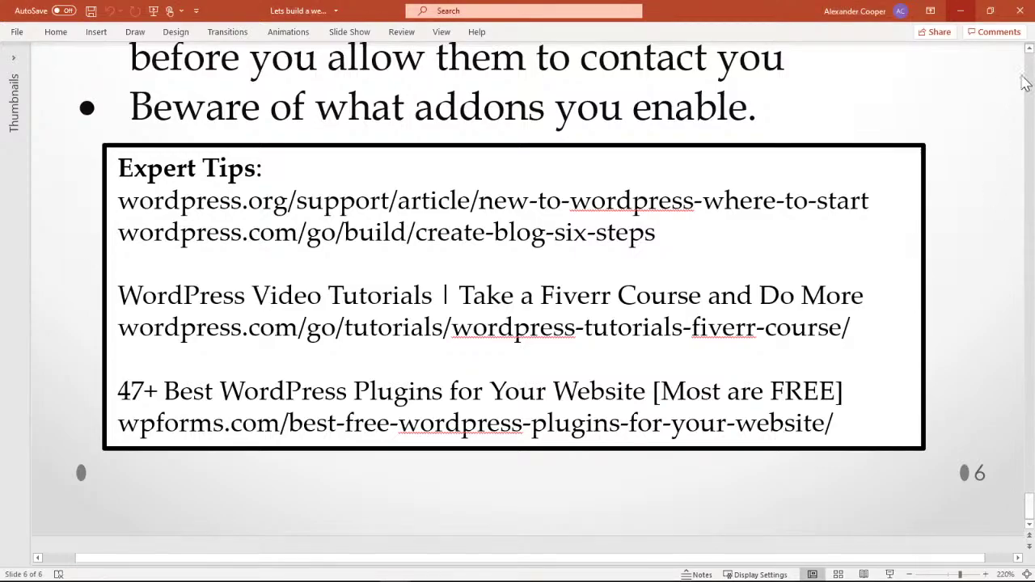
scroll(1032, 75, "up", 10)
Step: Scroll through the What we will cover and blog slides, then minimize the editor to show the slideshow
scroll(1032, 75, "up", 5)
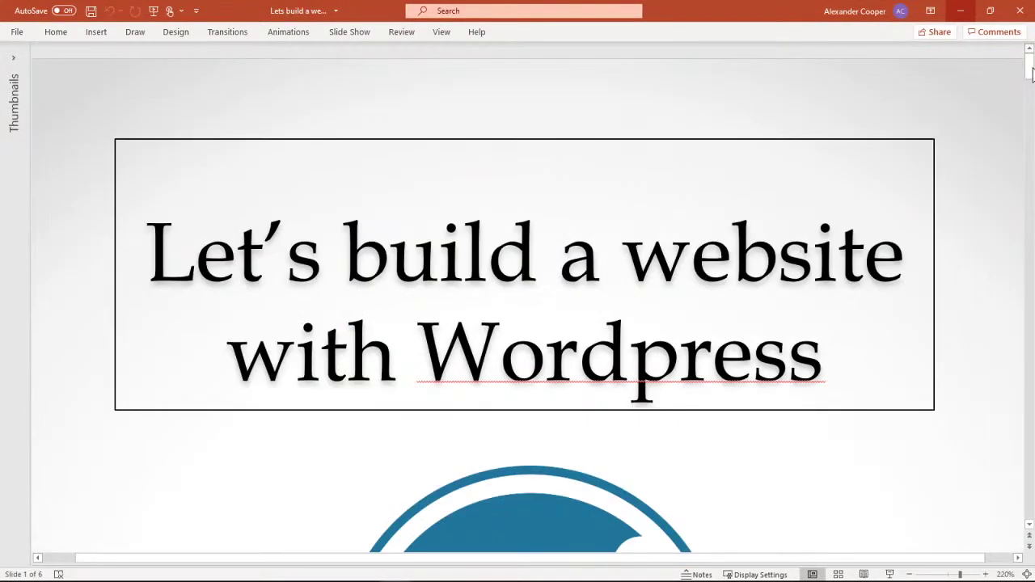
scroll(1032, 75, "down", 6)
scroll(517, 299, "down", 4)
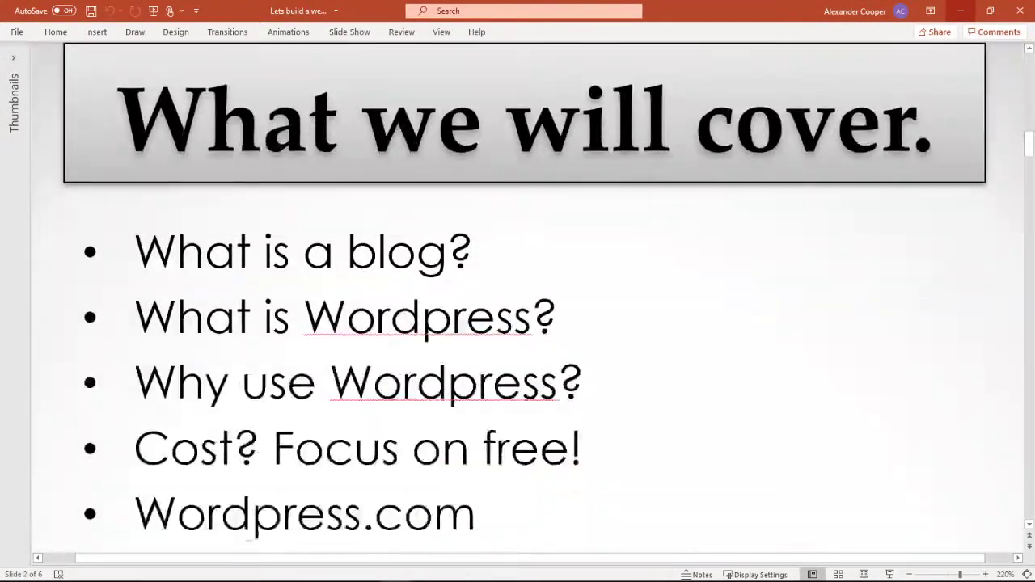
scroll(518, 299, "up", 2)
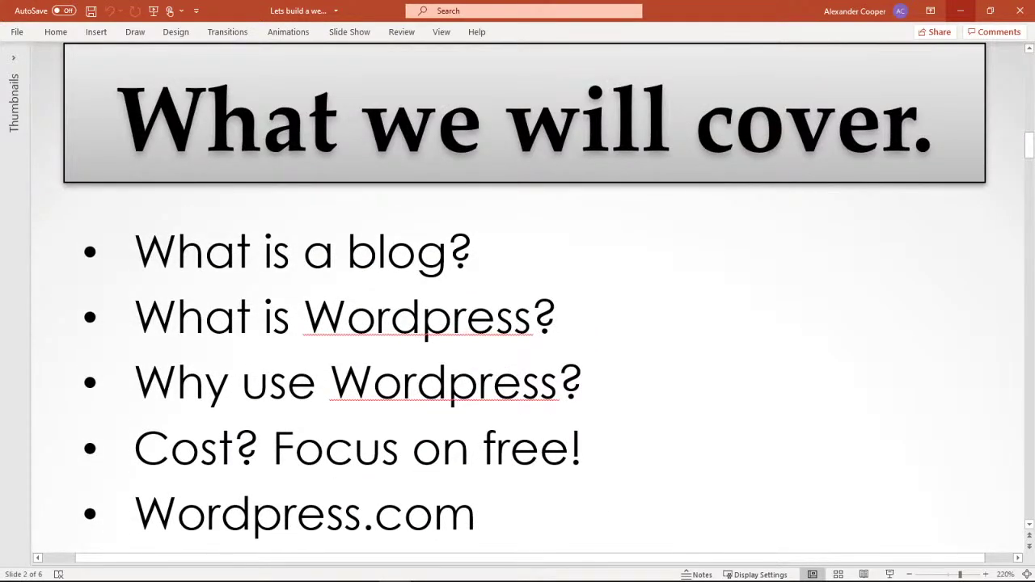
scroll(534, 297, "down", 3)
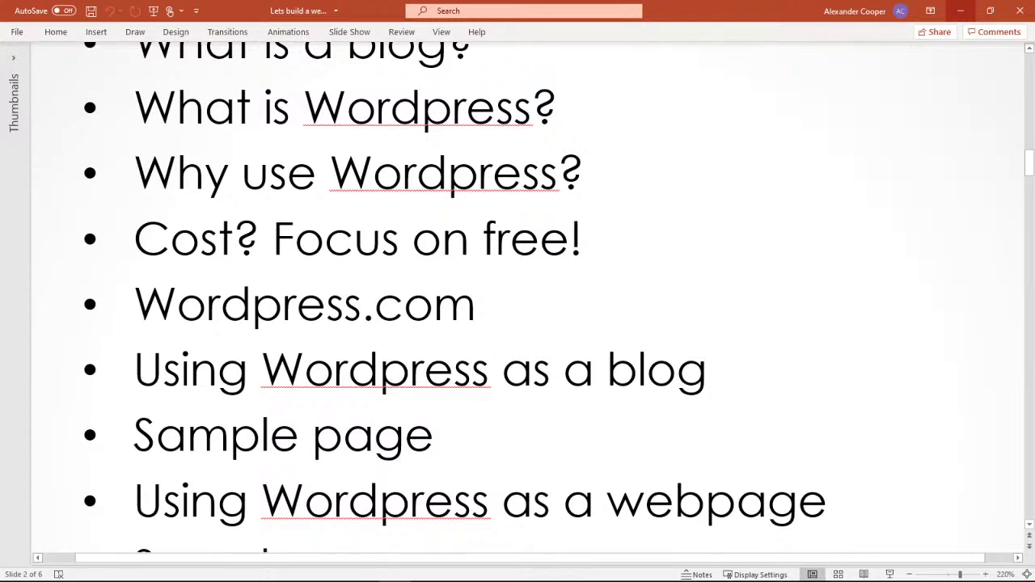
scroll(517, 296, "down", 3)
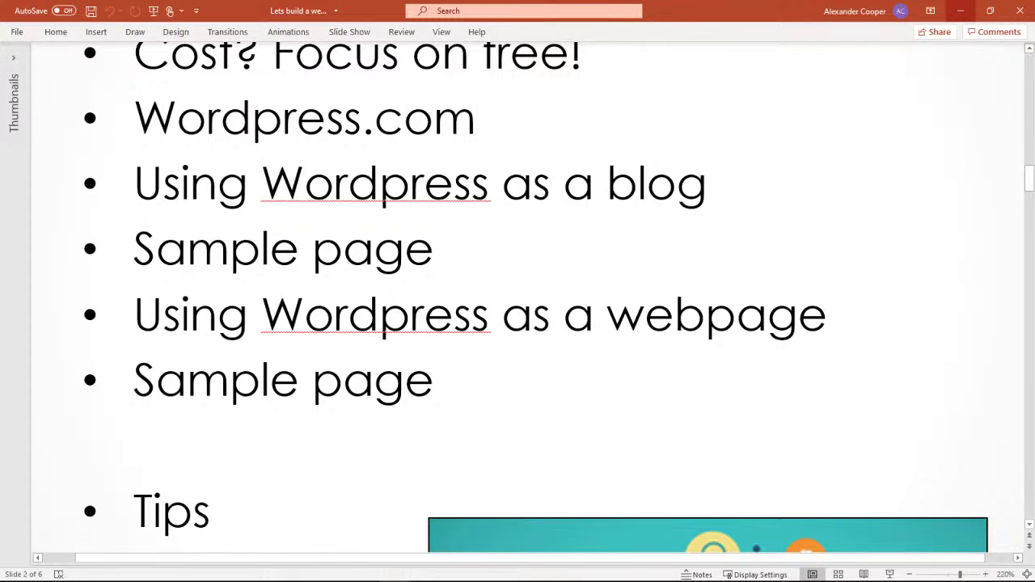
scroll(865, 246, "down", 5)
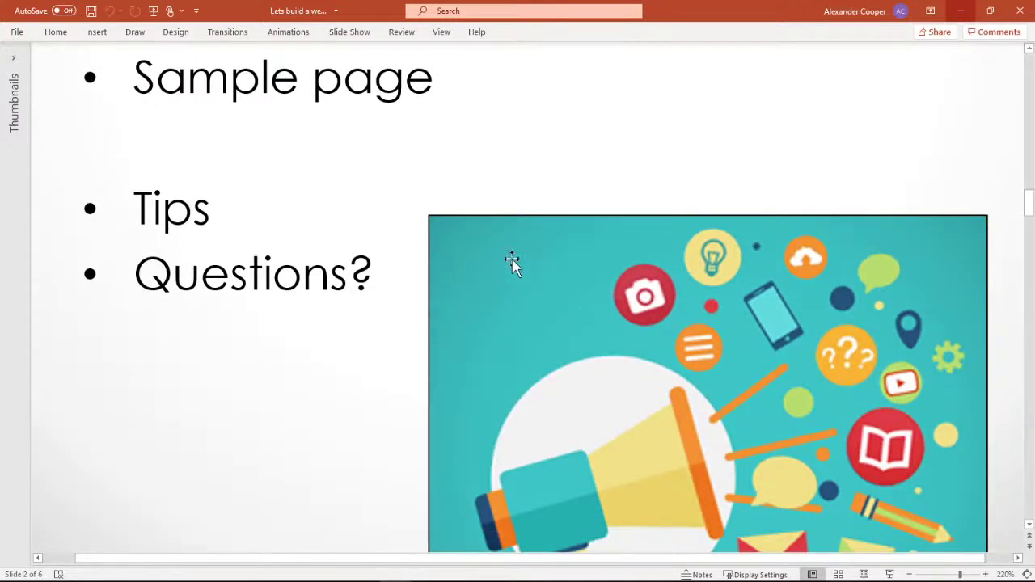
scroll(512, 263, "down", 10)
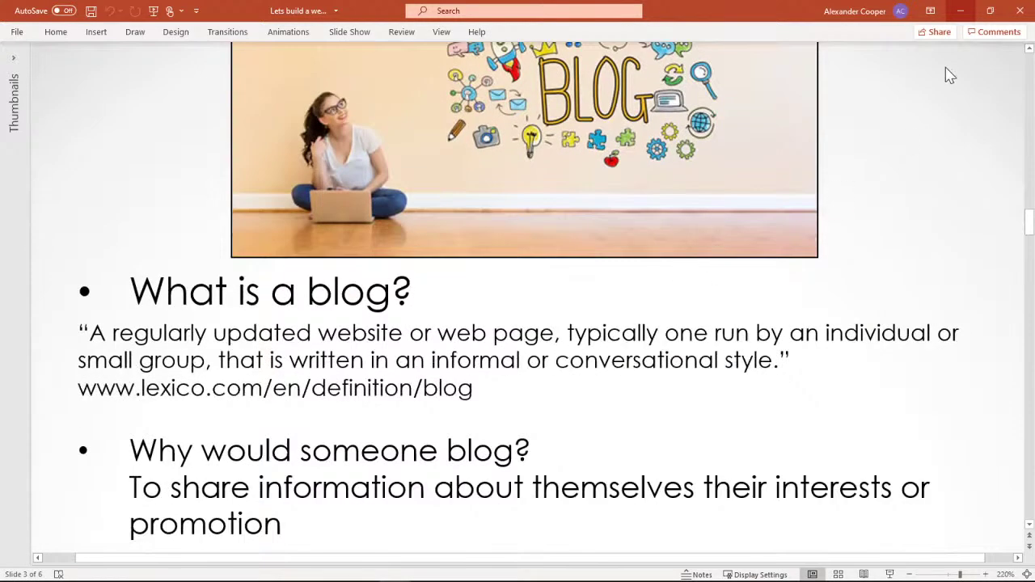
left_click(963, 10)
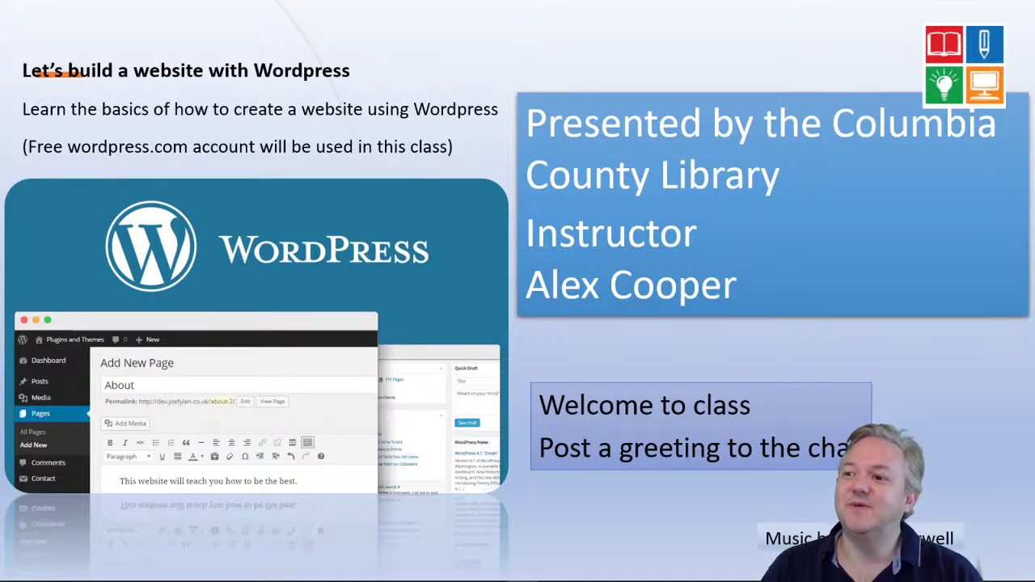
Step: Click past the welcome, Tuesday Raspberry Pi and Wednesday slides to October Online Classes
left_click(392, 202)
left_click(394, 204)
left_click(396, 206)
left_click(397, 203)
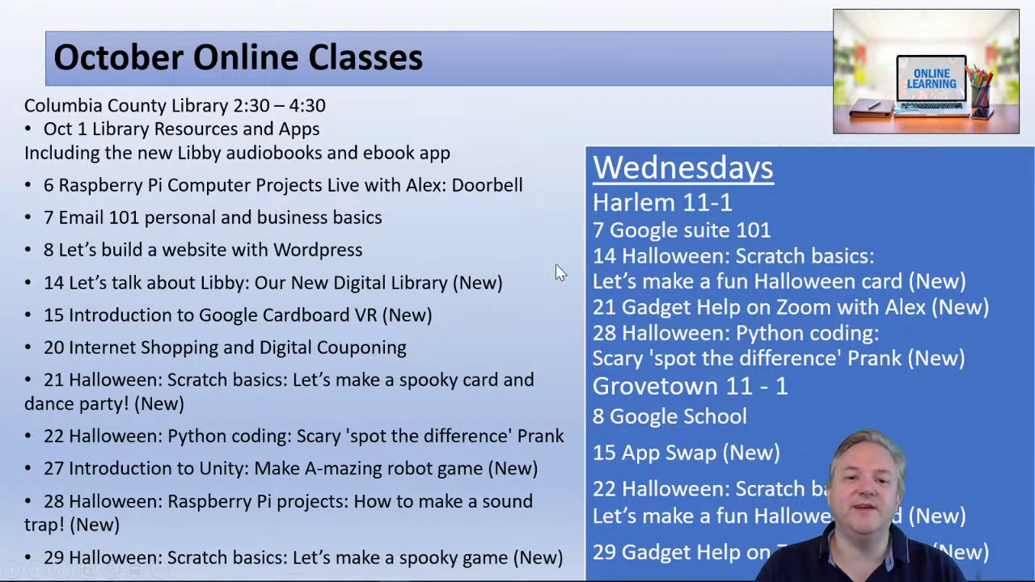
Step: Advance through the How to use Libby and curbside holds pickup slides to 'Thank you for attending!'
key("Right")
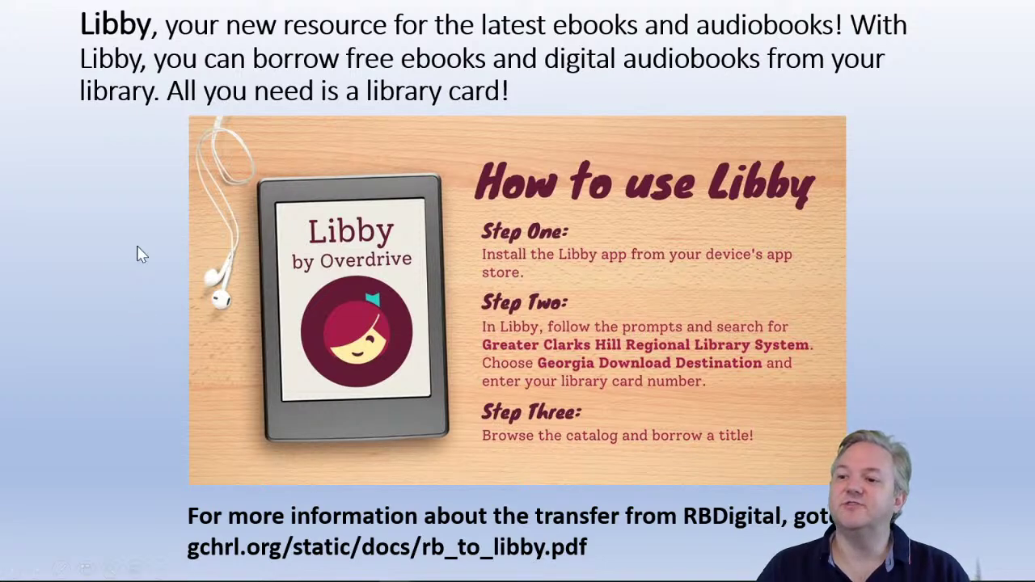
key("Right")
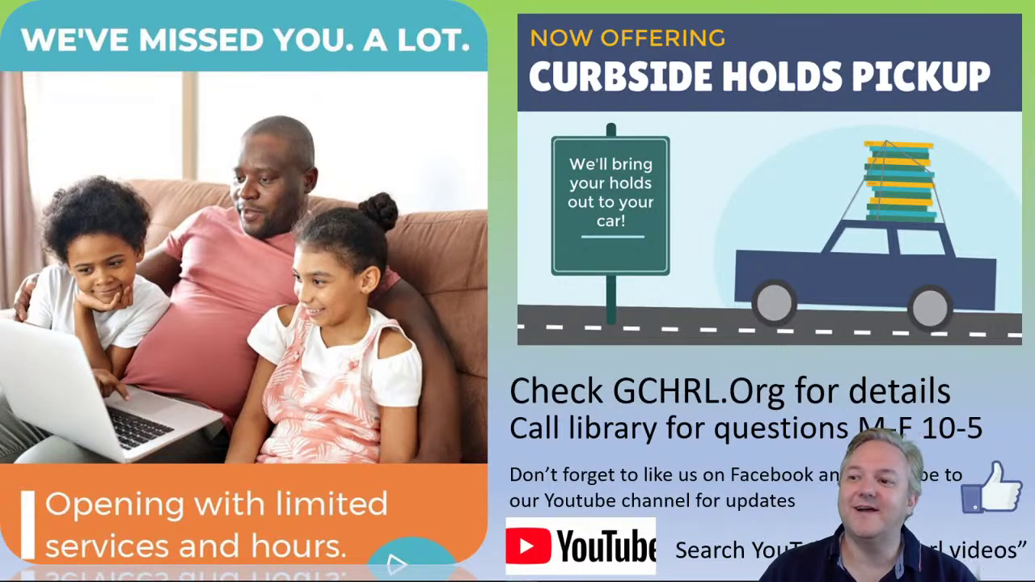
key("Right")
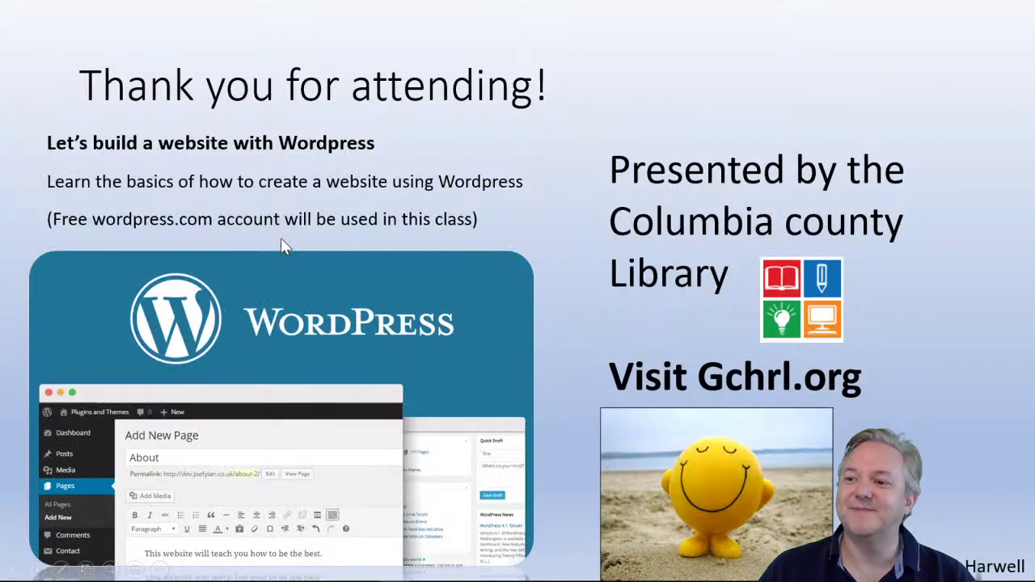